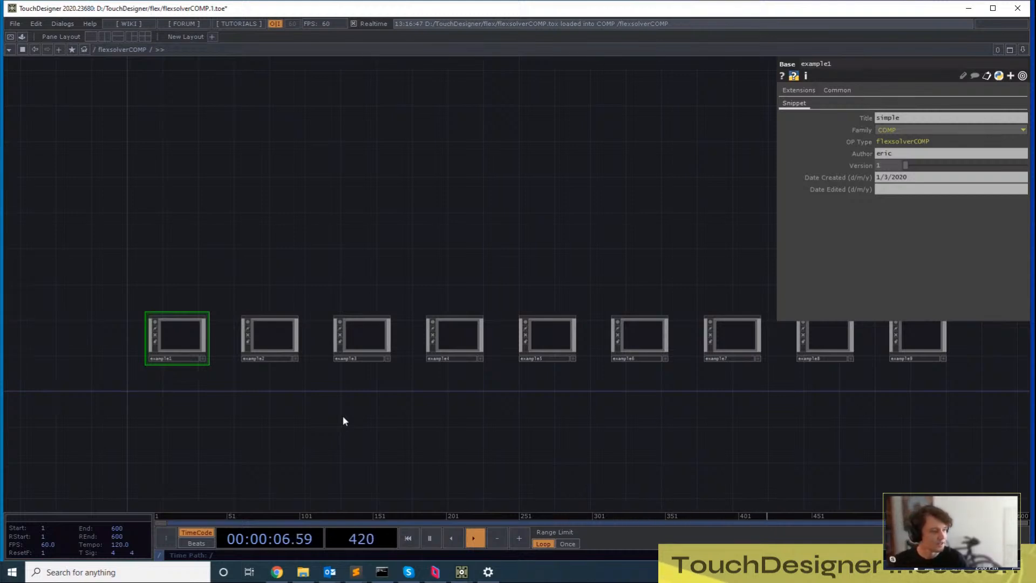
Open the network inside the example1 component
right_drag(178, 257, 180, 331)
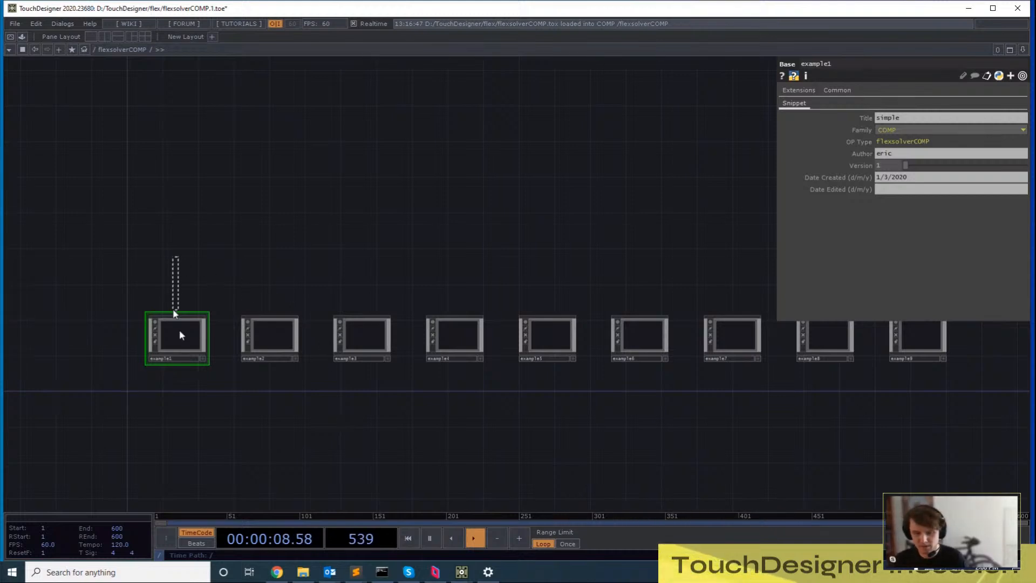
drag(304, 436, 345, 462)
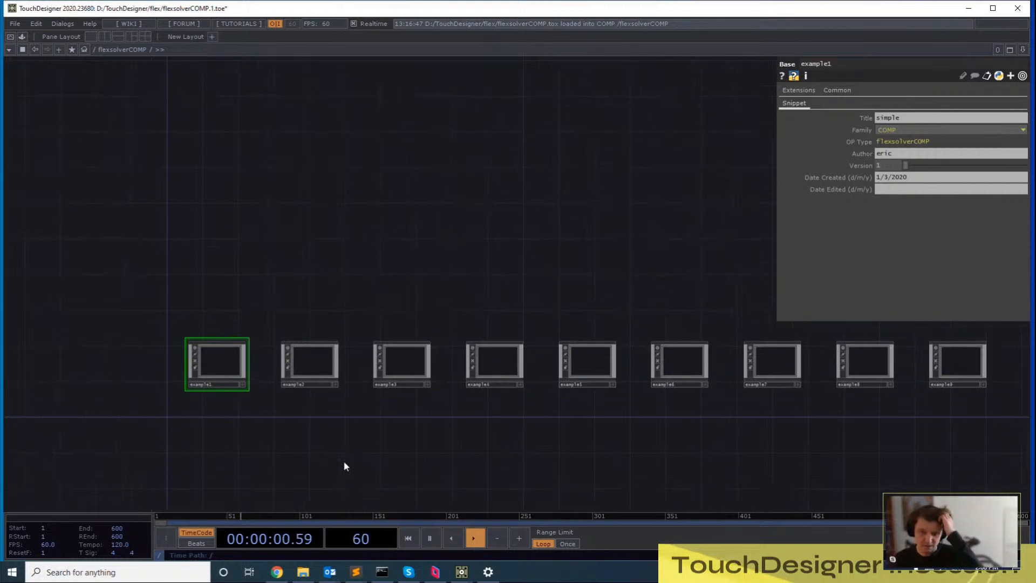
drag(275, 313, 281, 336)
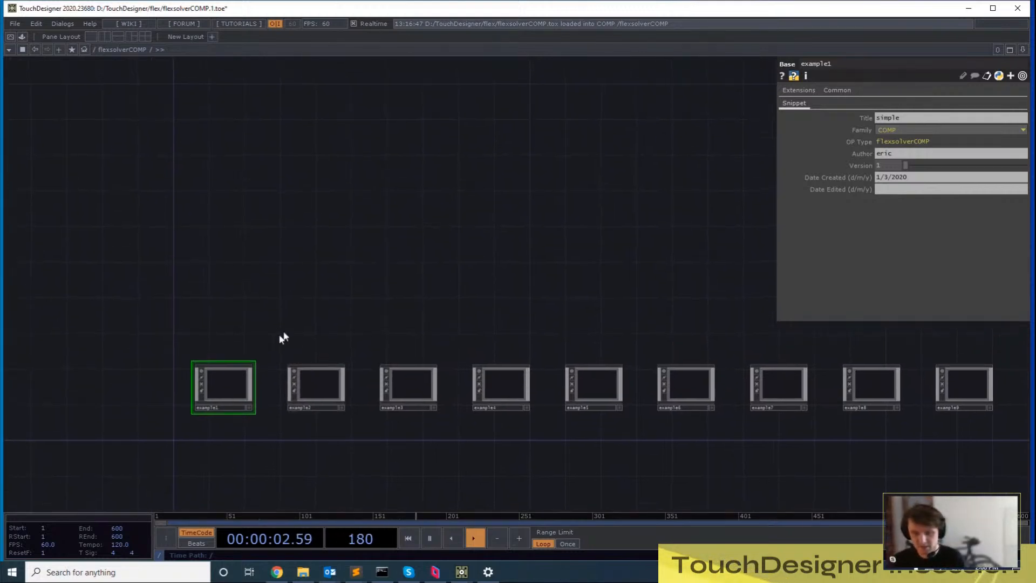
key(i)
Examine the flex container, the flex1 operator and the teapot geometry in the example network
drag(231, 185, 266, 224)
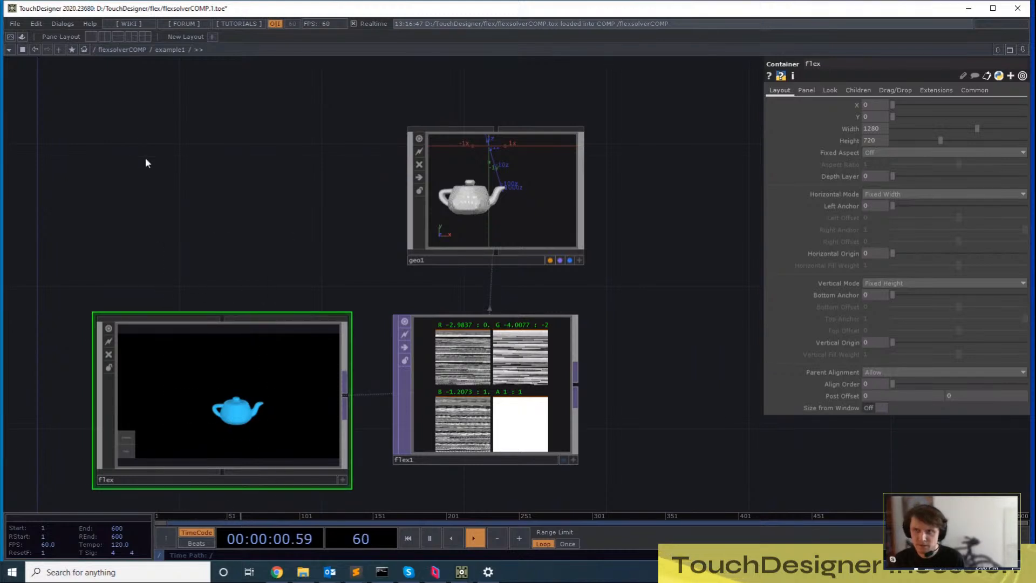
drag(227, 216, 229, 212)
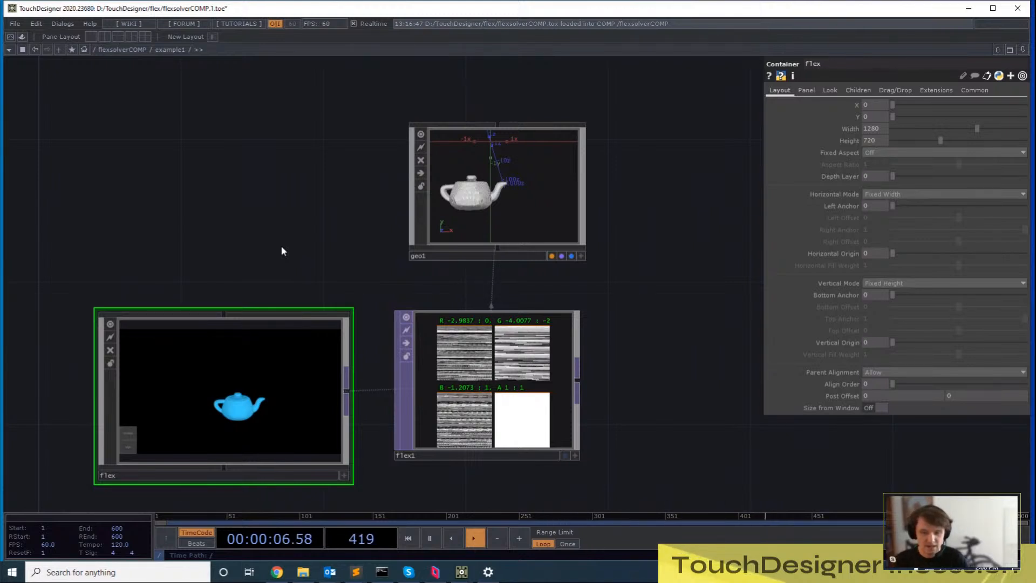
drag(290, 444, 280, 398)
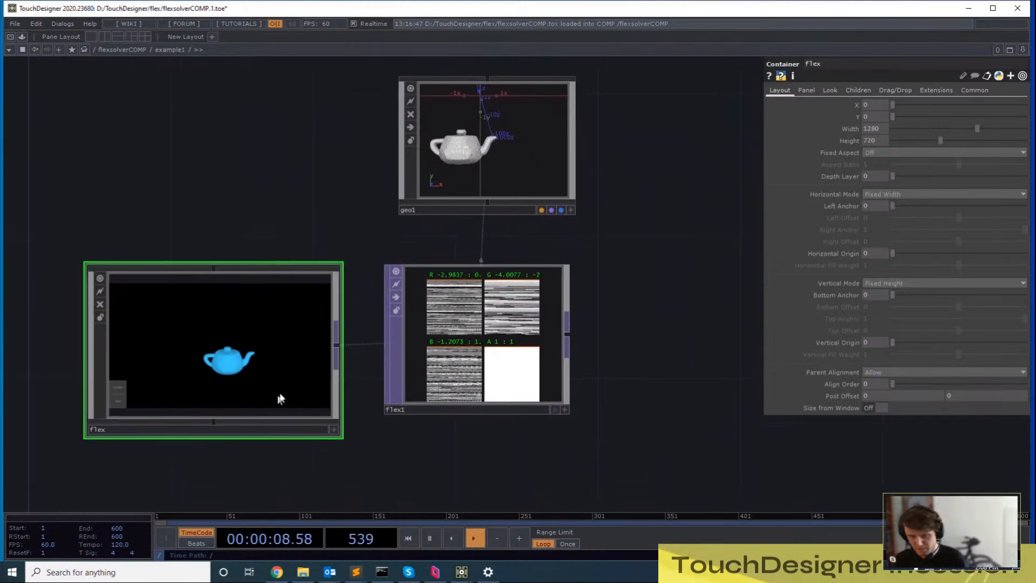
right_drag(212, 156, 242, 440)
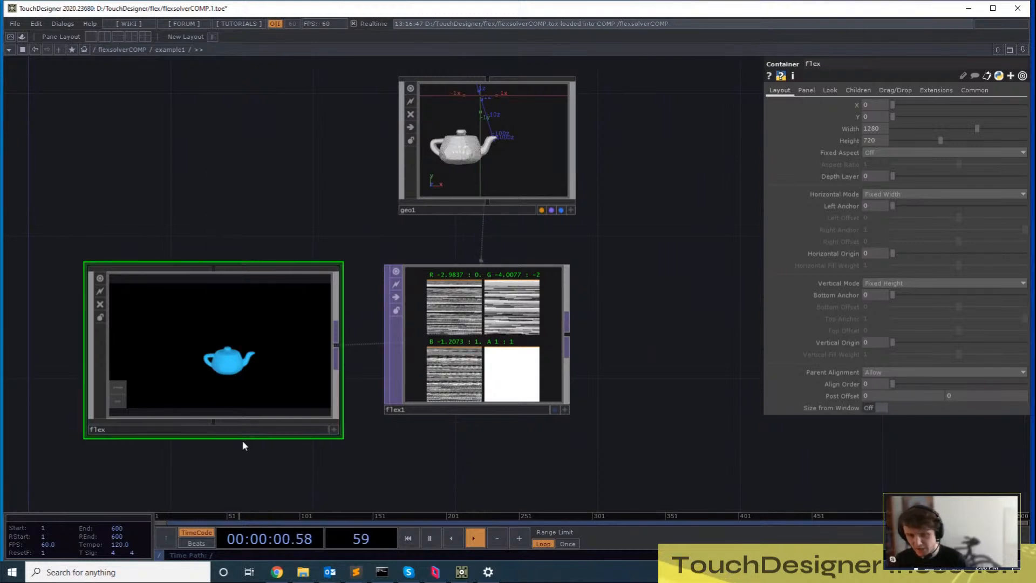
drag(241, 156, 232, 114)
right_drag(214, 175, 213, 421)
drag(192, 108, 326, 303)
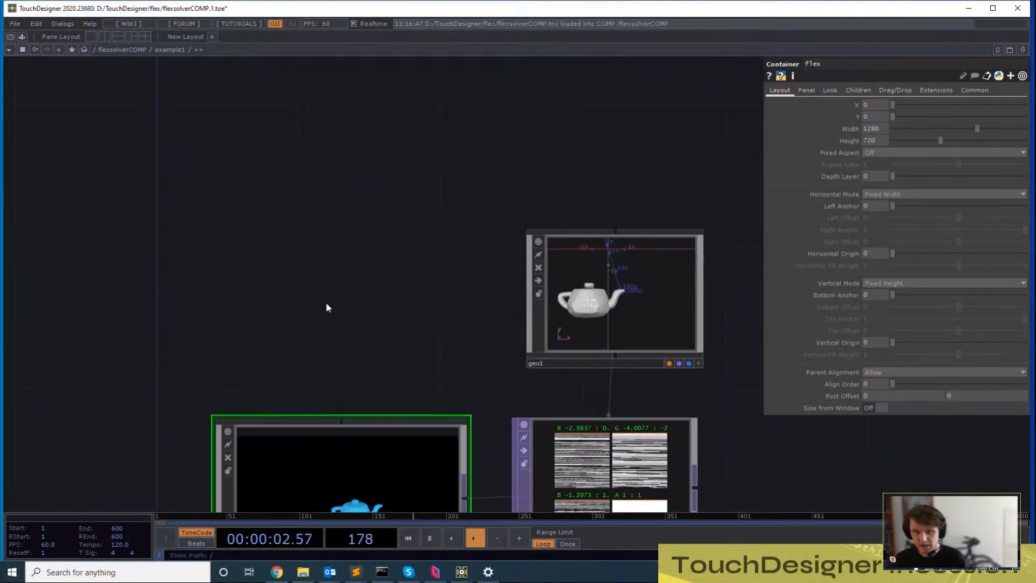
Add an Nvidia Flex Solver component in the empty space of the example1 network
scroll(327, 303, down, 3)
drag(413, 240, 255, 277)
key(Tab)
click(292, 196)
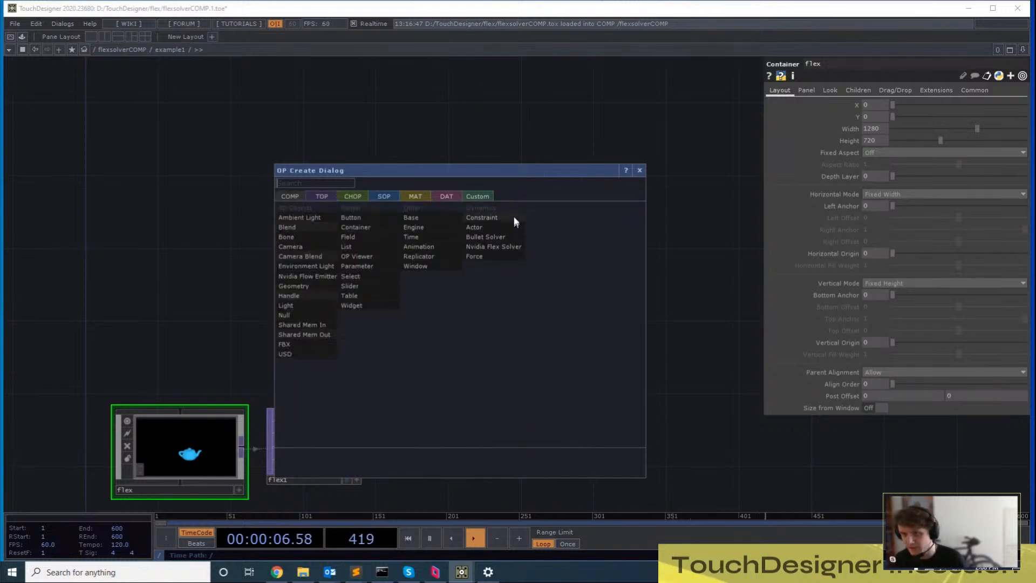
click(523, 247)
click(507, 310)
drag(611, 285, 565, 308)
right_drag(551, 211, 481, 392)
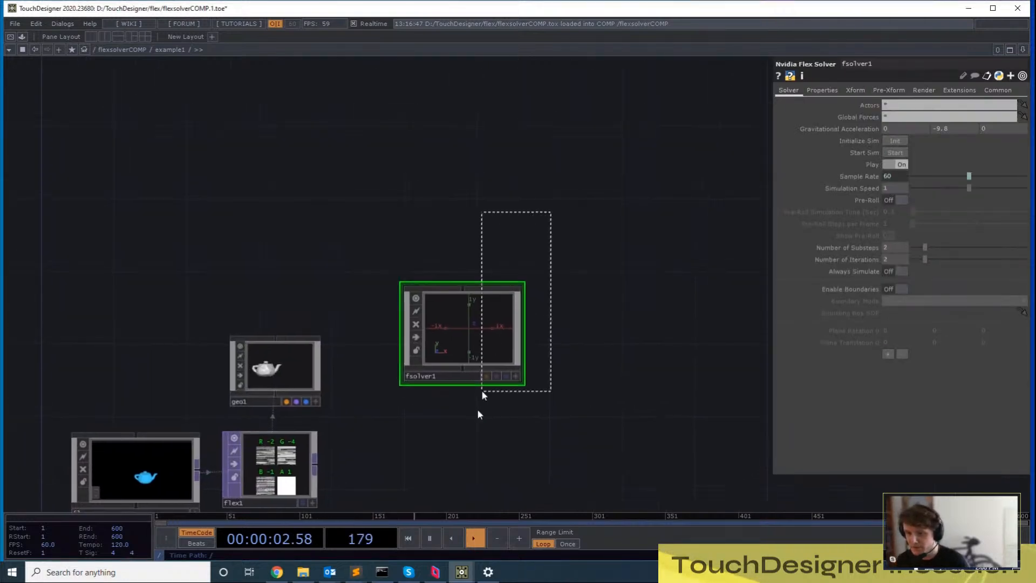
drag(624, 272, 647, 207)
drag(526, 266, 528, 248)
drag(623, 261, 622, 275)
drag(489, 234, 507, 200)
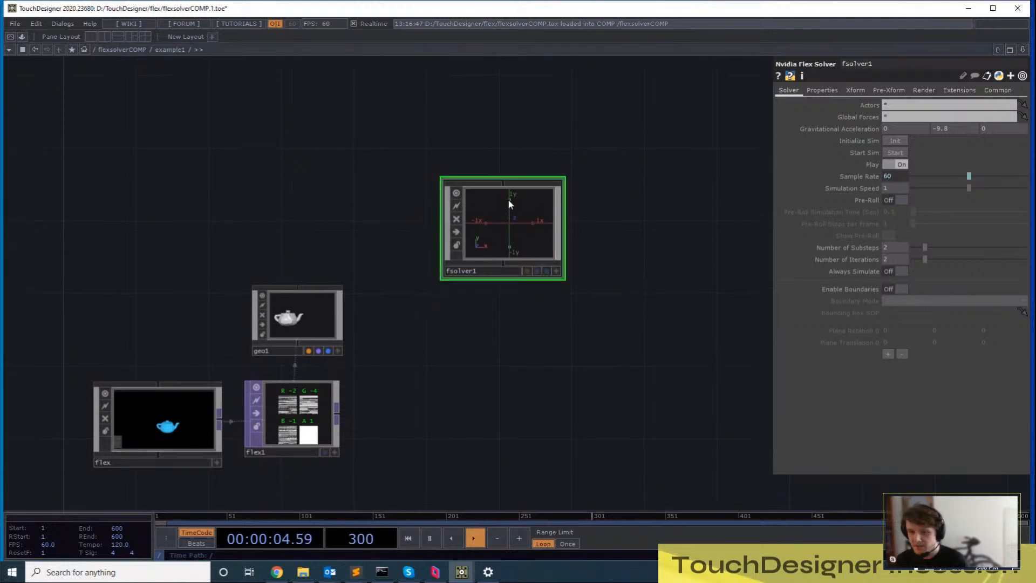
drag(547, 276, 538, 331)
drag(516, 270, 508, 235)
drag(566, 274, 565, 305)
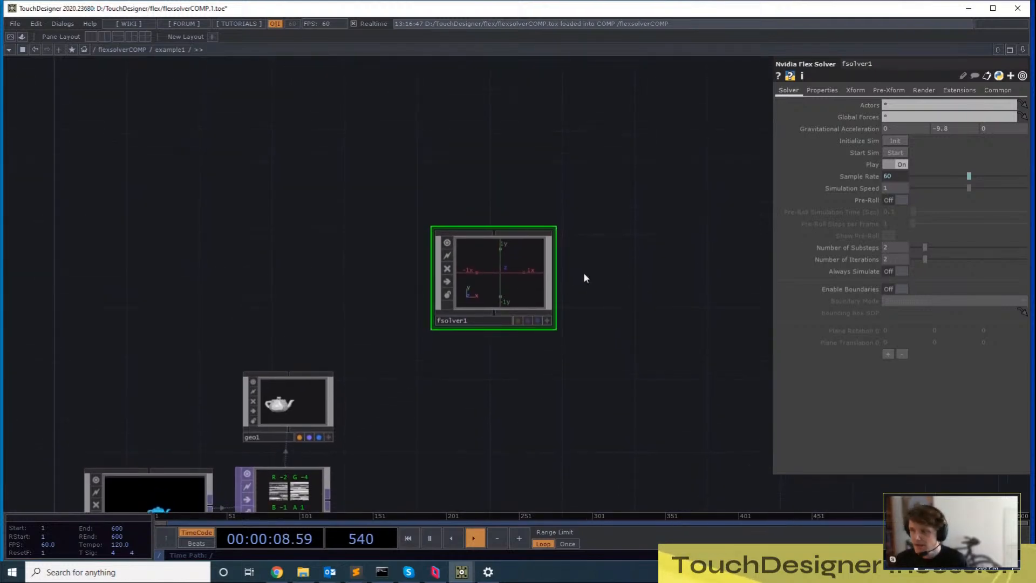
drag(542, 215, 486, 141)
drag(576, 274, 576, 300)
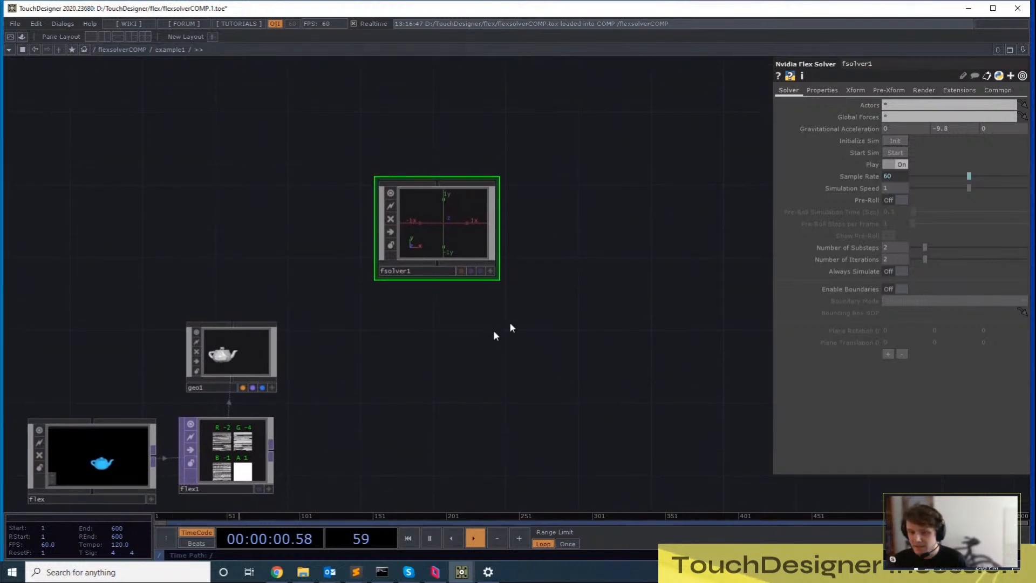
Add an Actor component beside the new Nvidia Flex Solver
key(Tab)
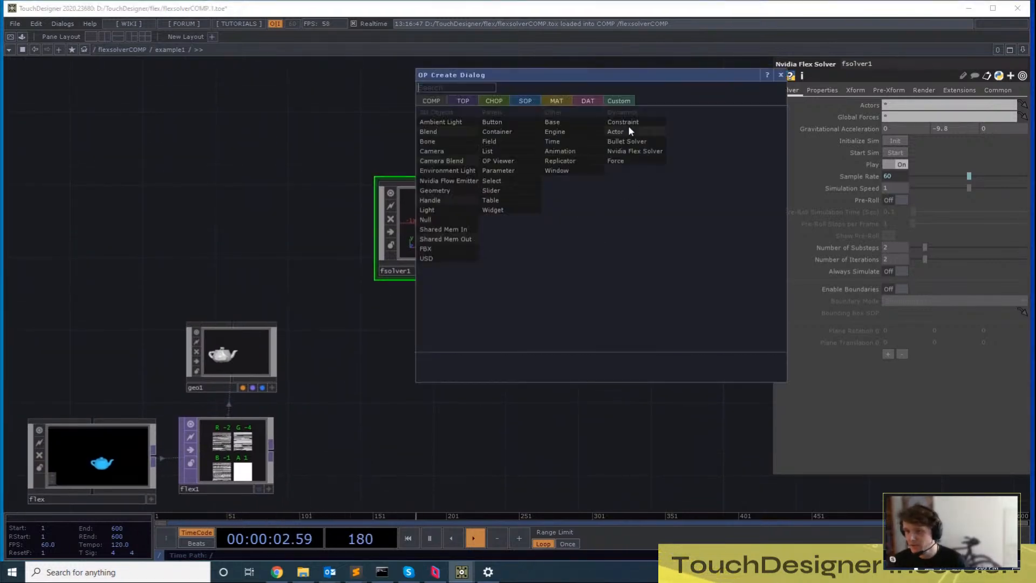
click(629, 125)
click(599, 223)
drag(606, 144, 574, 194)
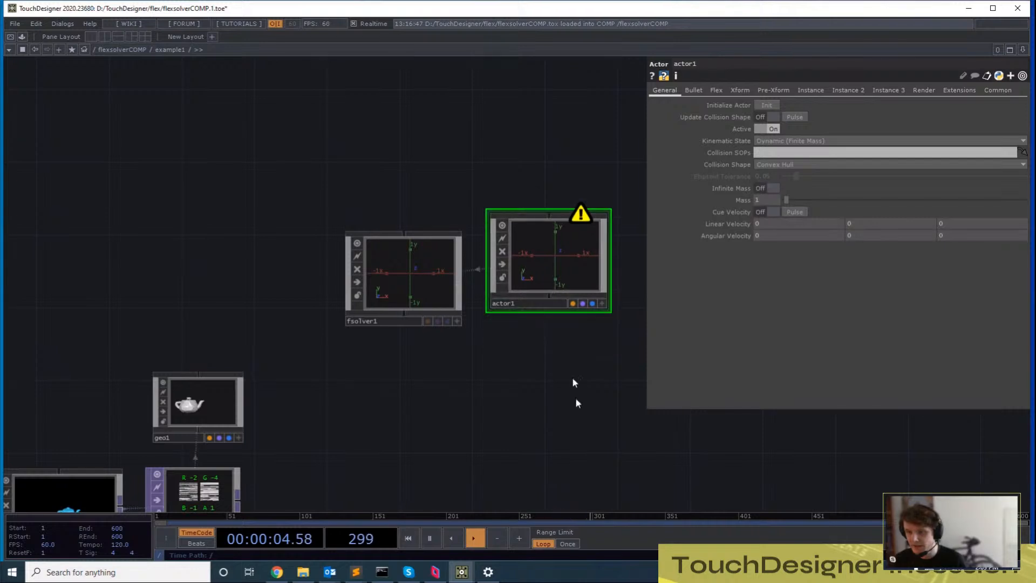
drag(569, 358, 568, 364)
drag(554, 303, 554, 320)
drag(599, 395, 587, 394)
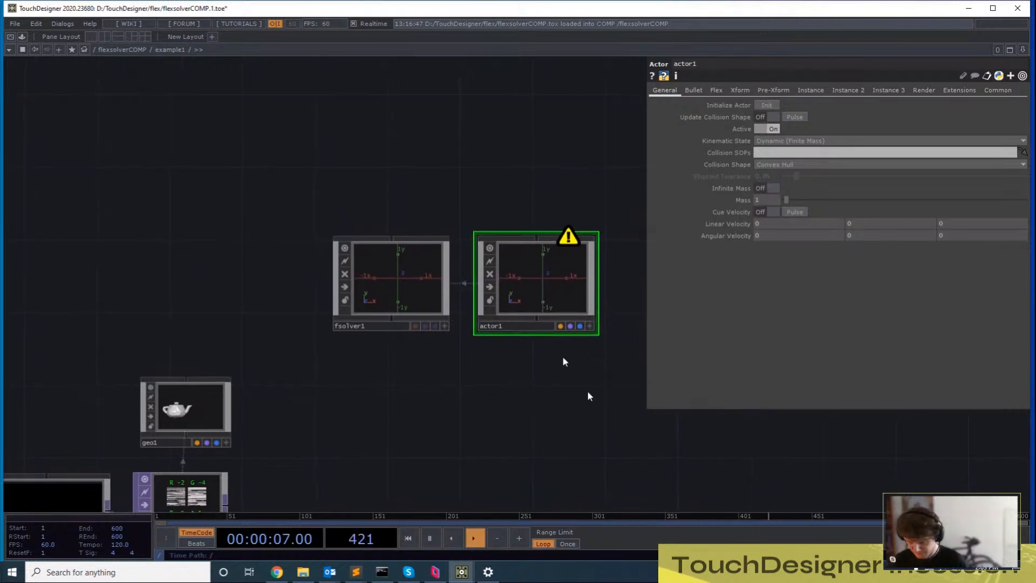
Compare the parameters of the new Flex Solver and Actor by inspecting each in turn
right_drag(562, 359, 432, 303)
click(538, 382)
click(390, 292)
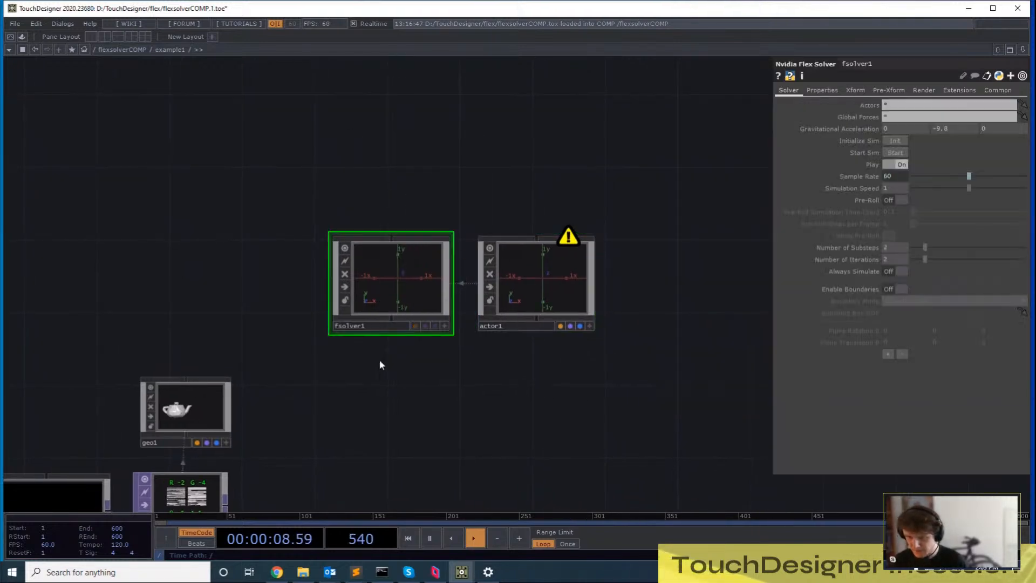
drag(564, 372, 565, 393)
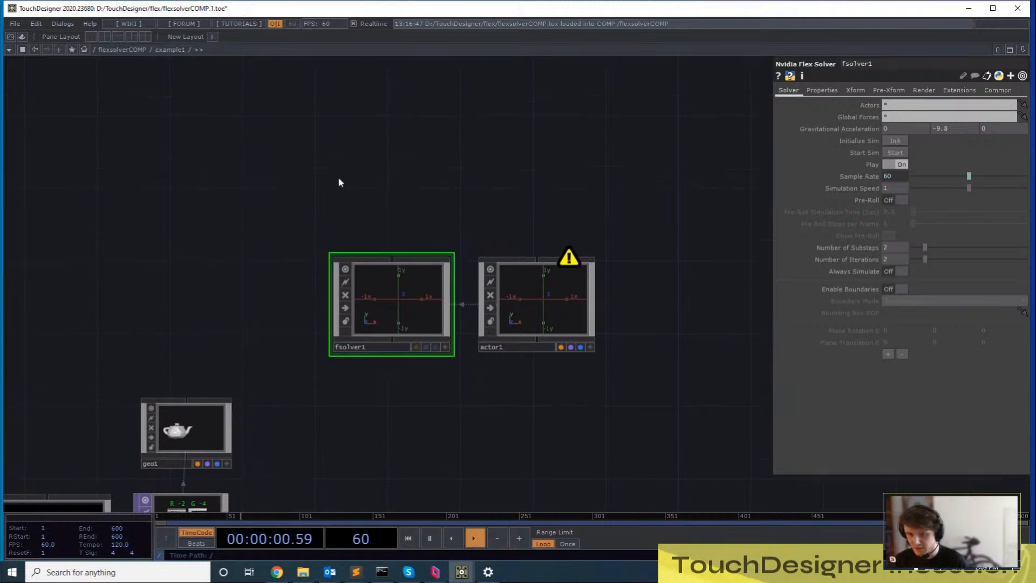
mouse_move(336, 183)
right_down()
mouse_move(385, 457)
mouse_move(421, 442)
right_up()
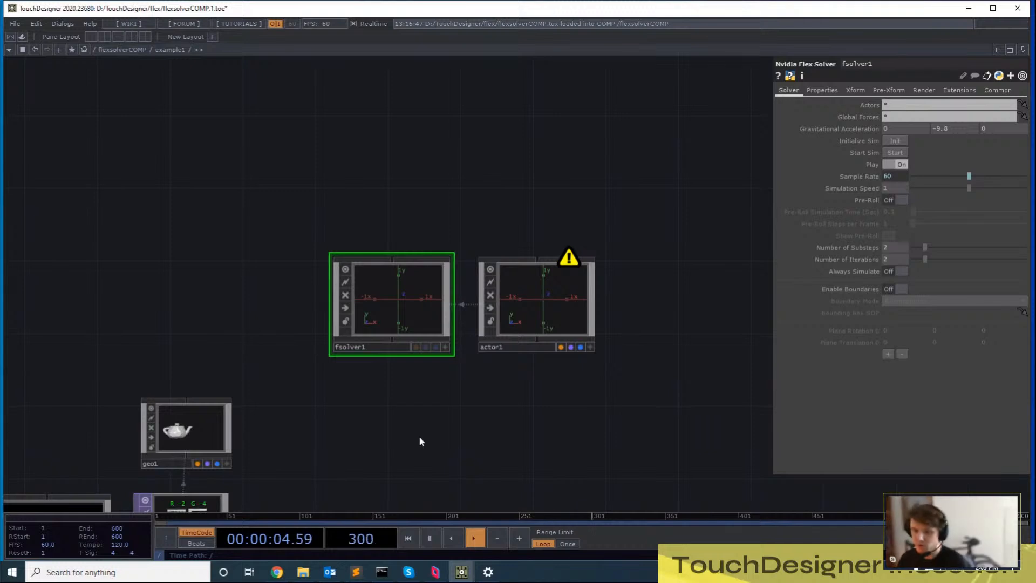
click(523, 332)
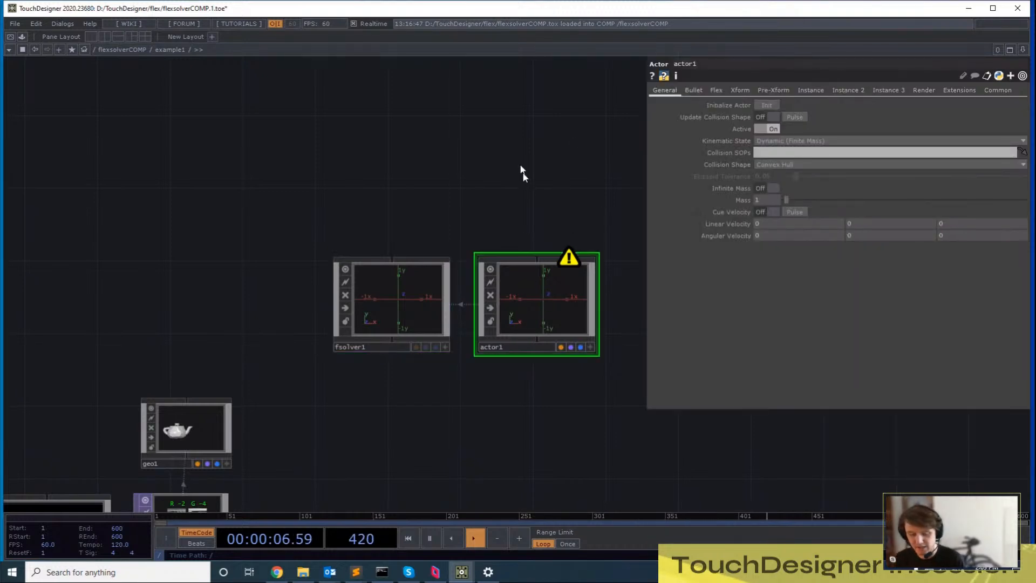
right_drag(528, 191, 561, 404)
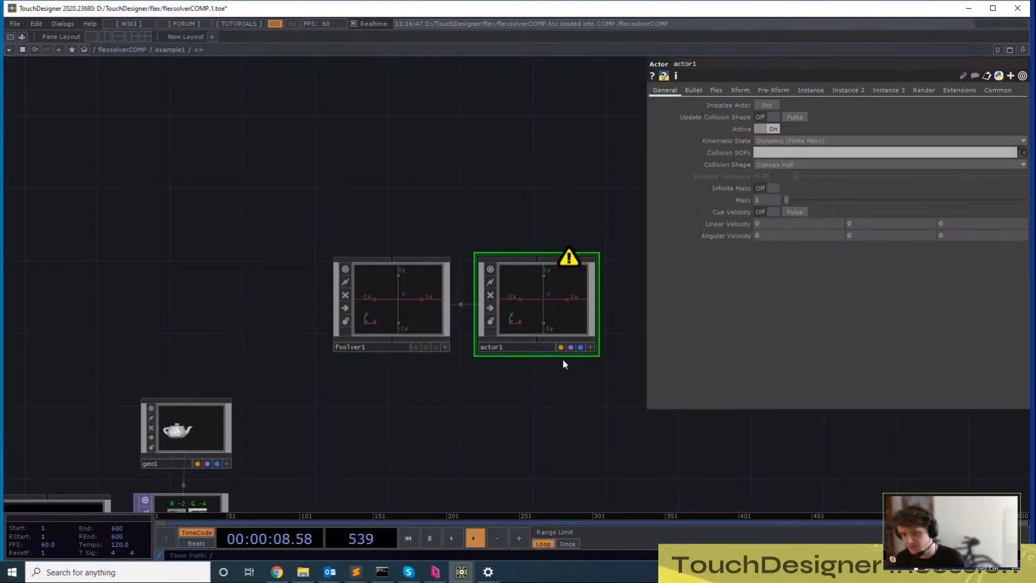
drag(542, 381, 541, 300)
click(384, 349)
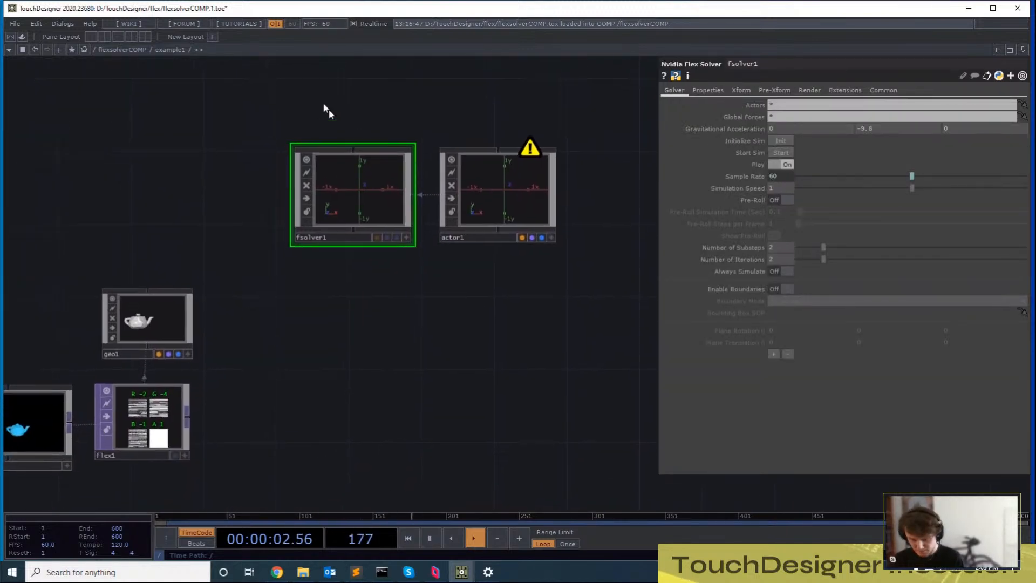
Delete the newly added Nvidia Flex Solver and Actor components from the example1 network
right_drag(324, 108, 545, 287)
key(Delete)
drag(490, 239, 588, 222)
right_drag(198, 217, 421, 429)
drag(553, 412, 650, 343)
Return to the parent flexsolverCOMP network and look over the row of example components
key(u)
right_drag(238, 312, 826, 418)
click(904, 434)
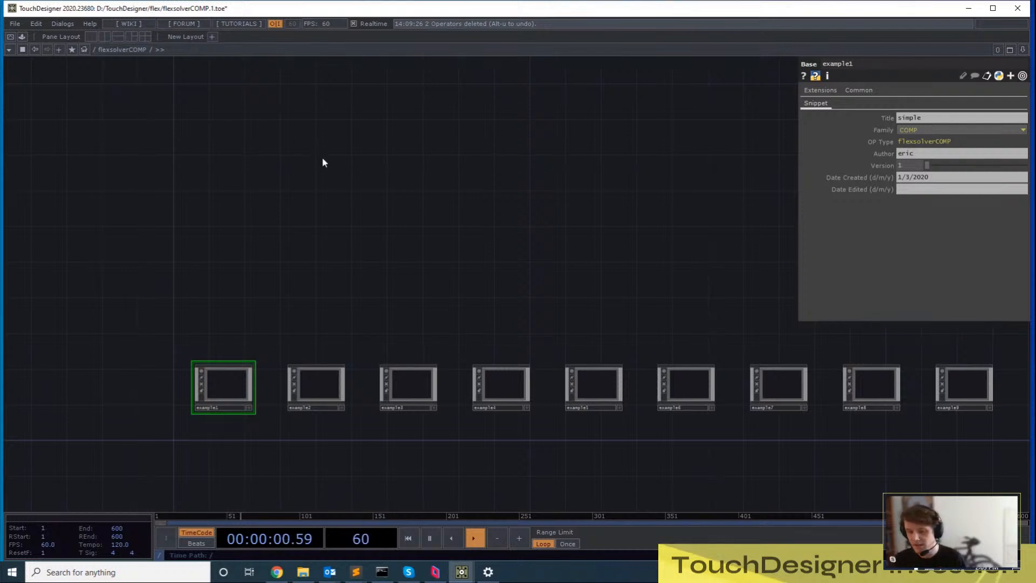
right_drag(280, 305, 377, 291)
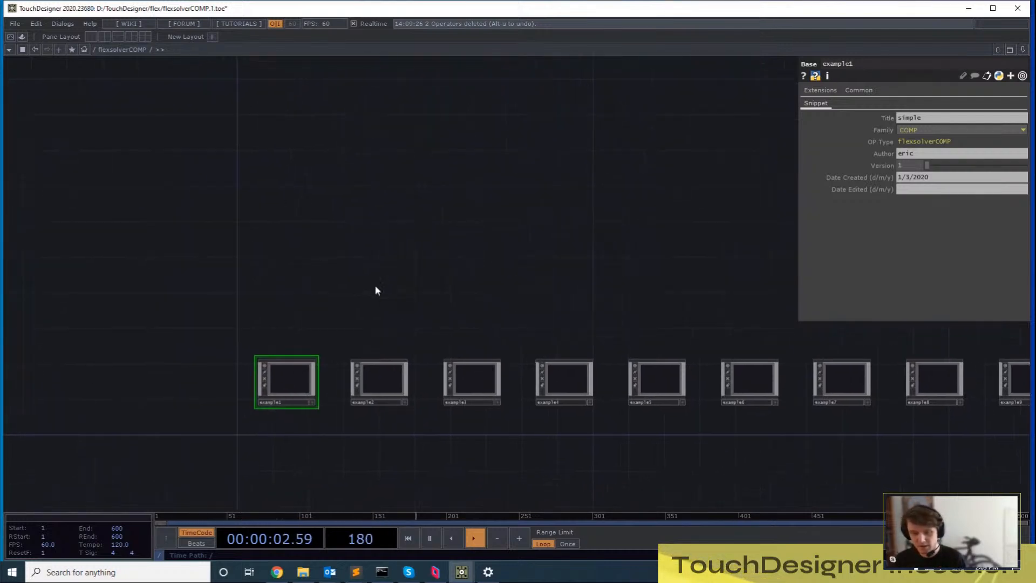
drag(301, 310, 347, 280)
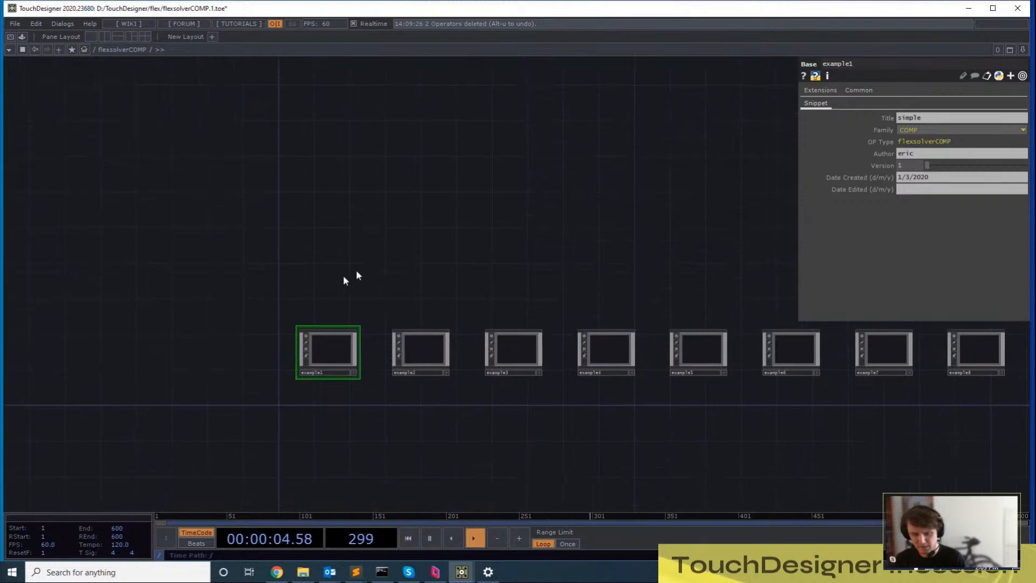
drag(403, 255, 373, 265)
Enter example1 again and open the network inside its flex container
key(i)
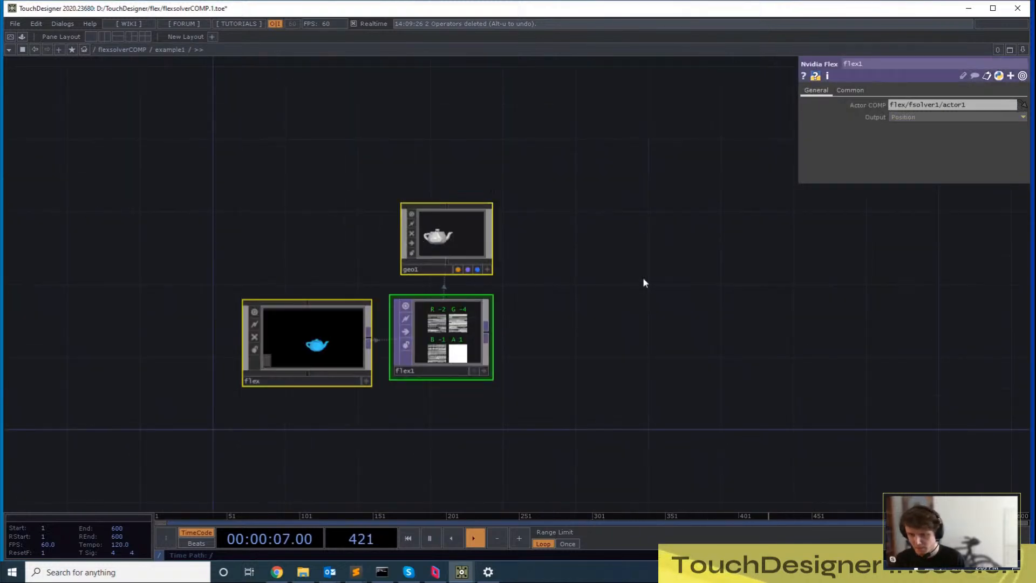
drag(342, 309, 342, 401)
click(343, 400)
scroll(351, 218, up, 3)
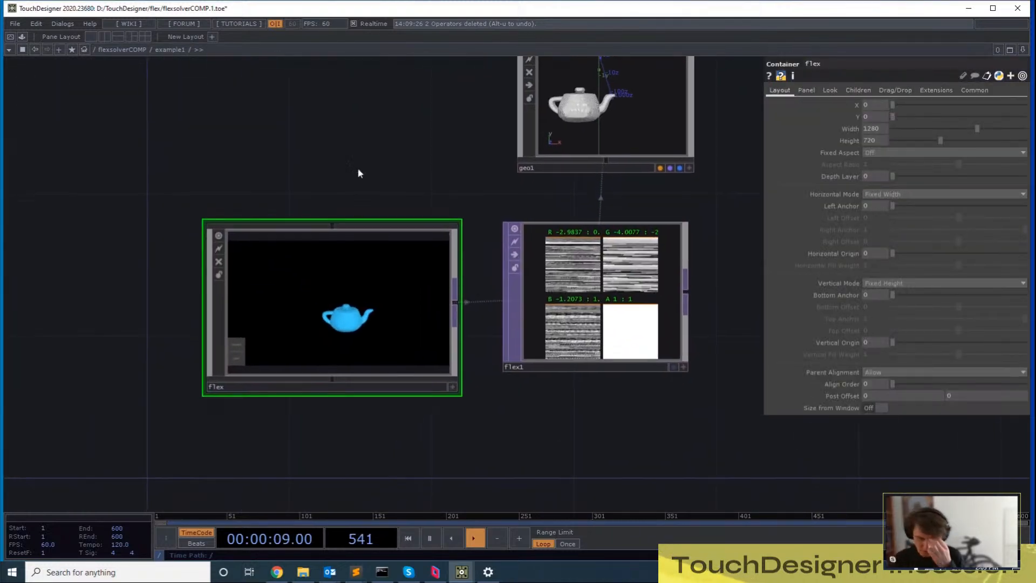
key(i)
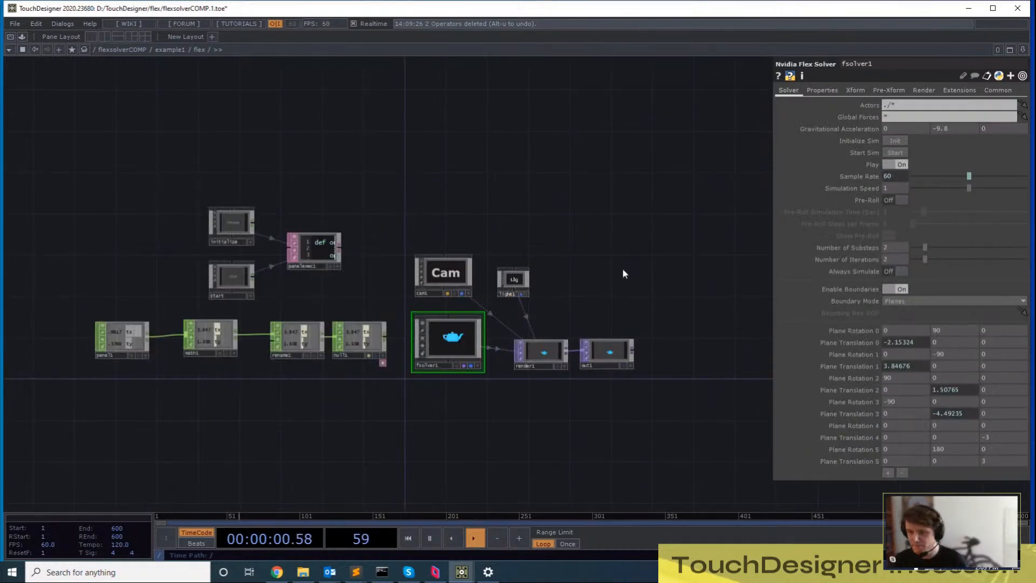
Open the network inside fsolver1 and inspect the general parameters of its actor1 component
scroll(623, 267, up, 2)
key(i)
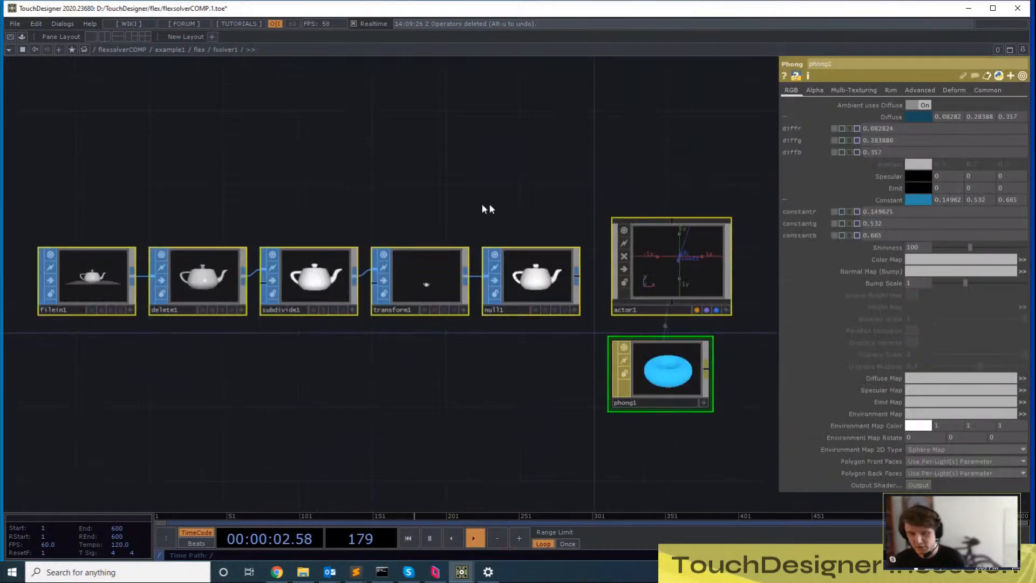
click(642, 270)
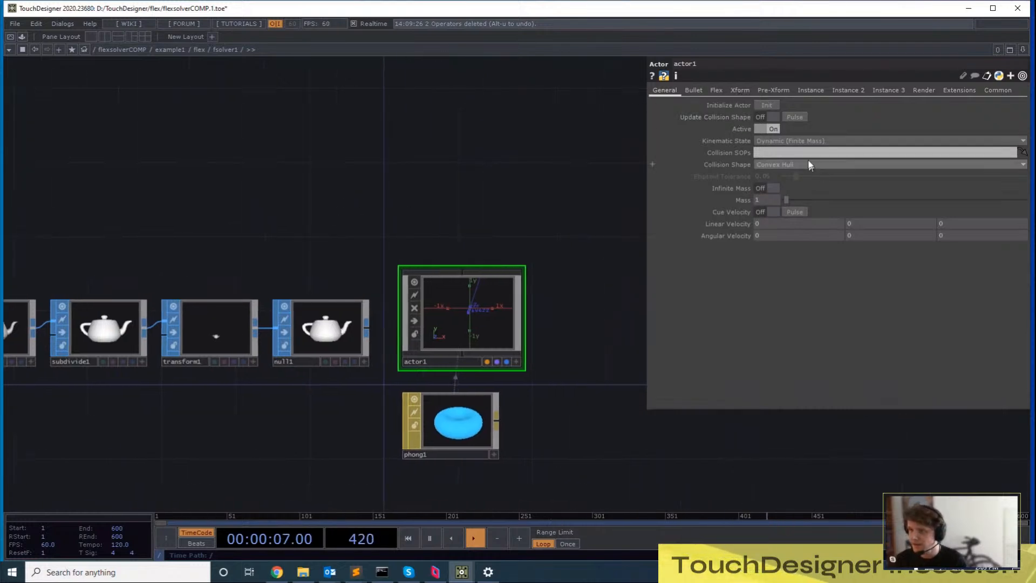
key(u)
key(i)
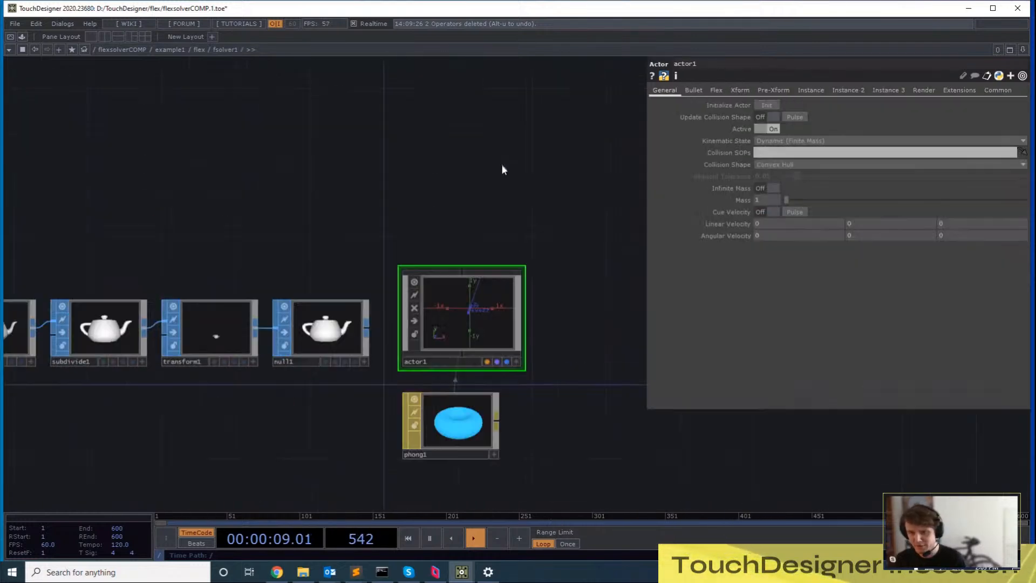
View the dynamics components available for creation inside the solver network, without adding one
drag(490, 183, 464, 251)
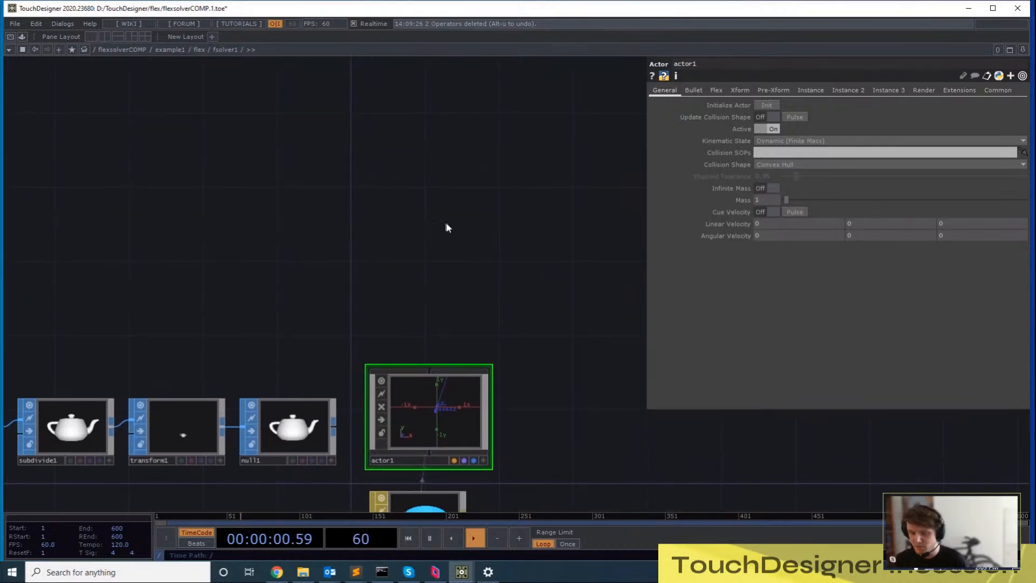
drag(551, 212, 505, 154)
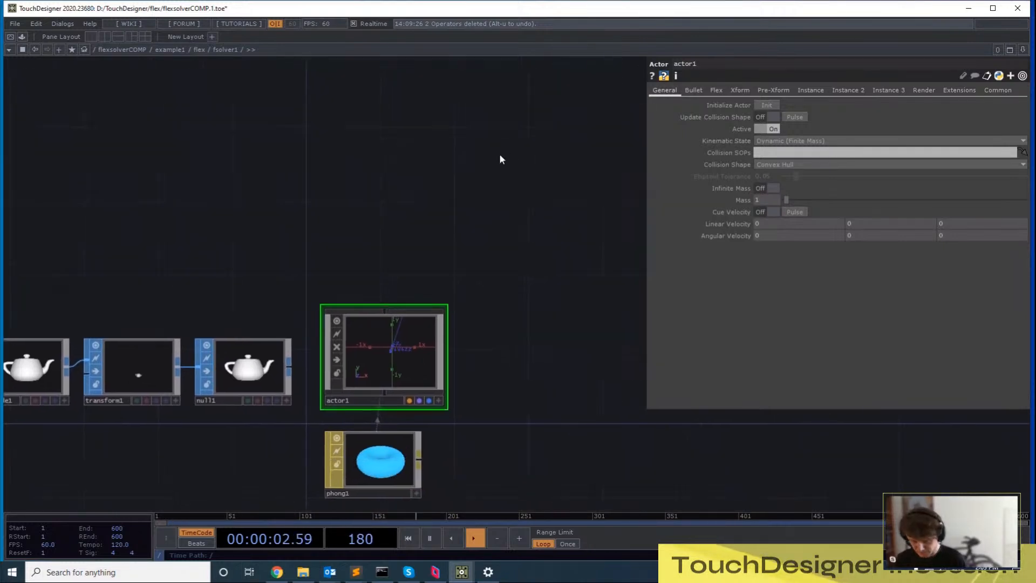
key(Tab)
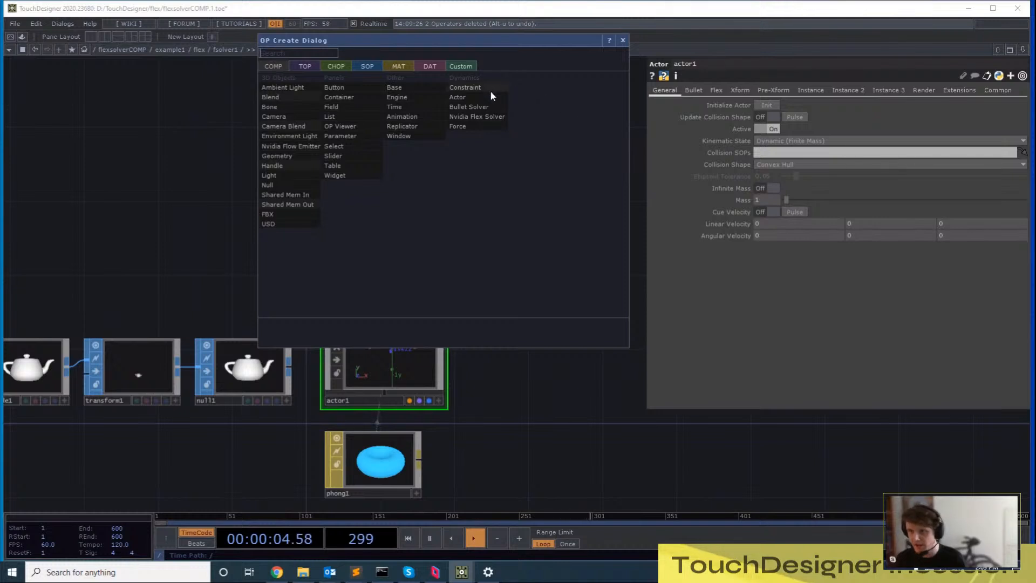
key(Escape)
drag(576, 245, 568, 273)
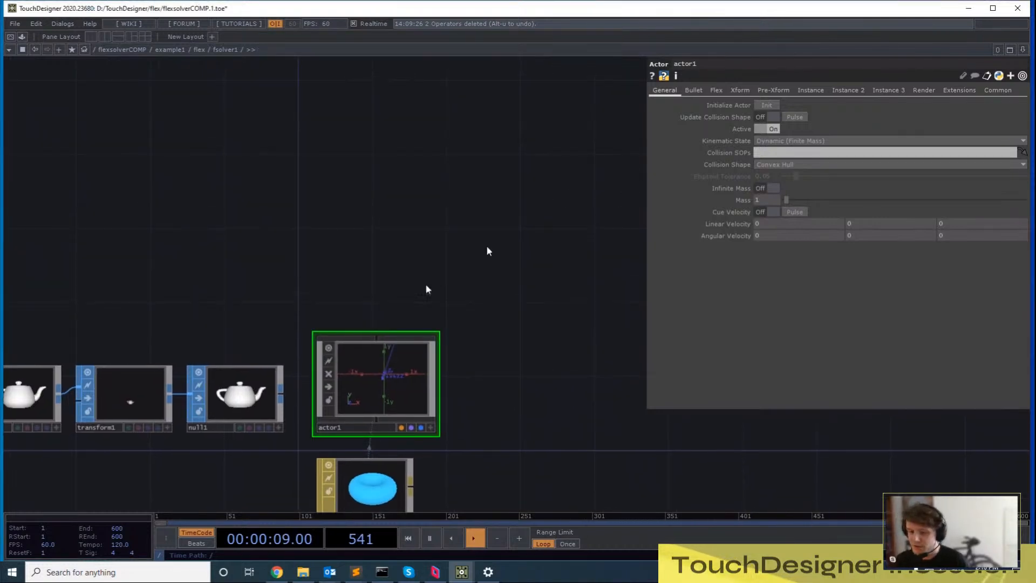
Return to the example1 network, activate the flex container's viewer and start its fluid simulation
drag(427, 286, 407, 222)
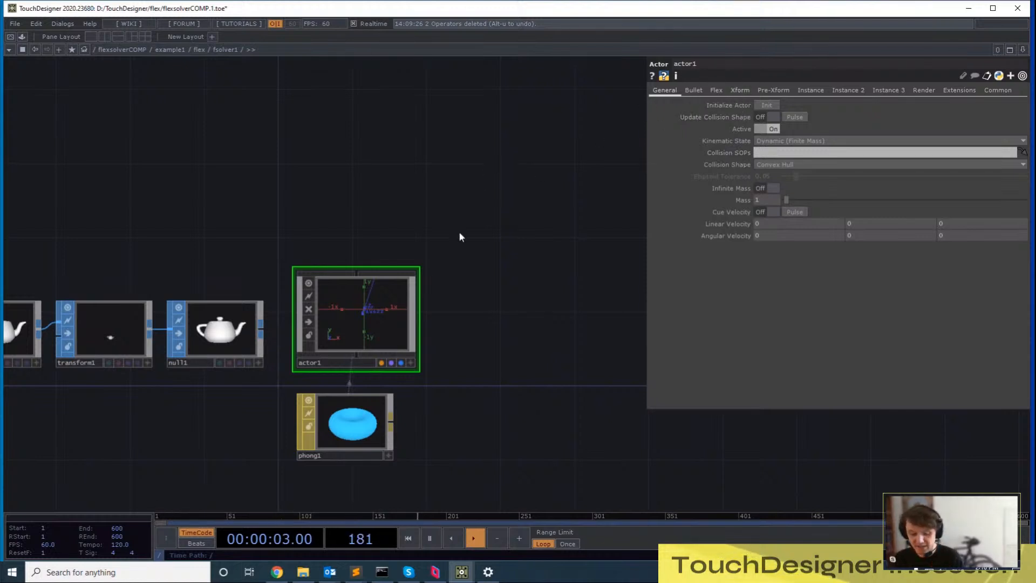
key(u)
middle_drag(394, 405, 401, 300)
key(u)
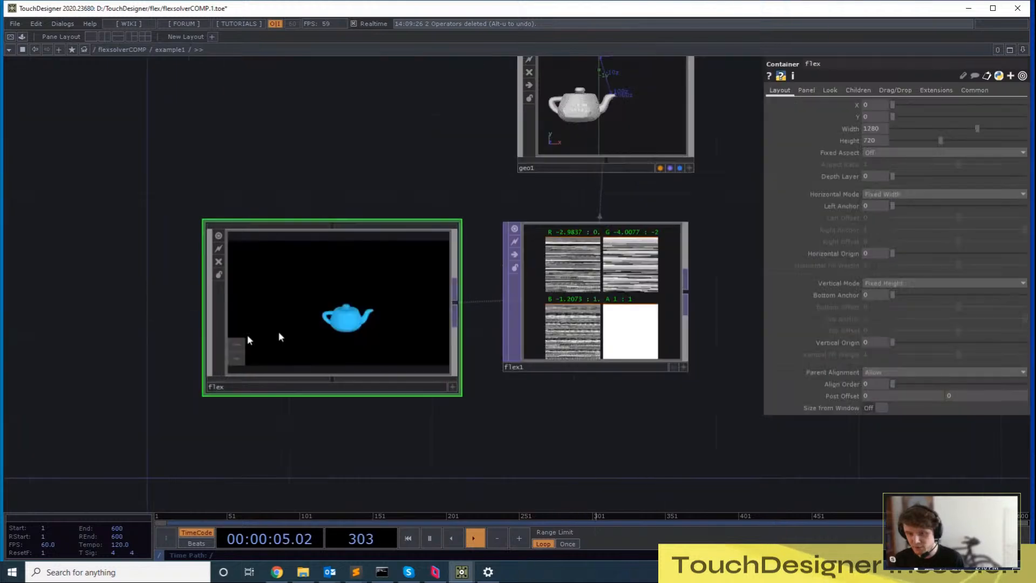
click(453, 387)
click(213, 370)
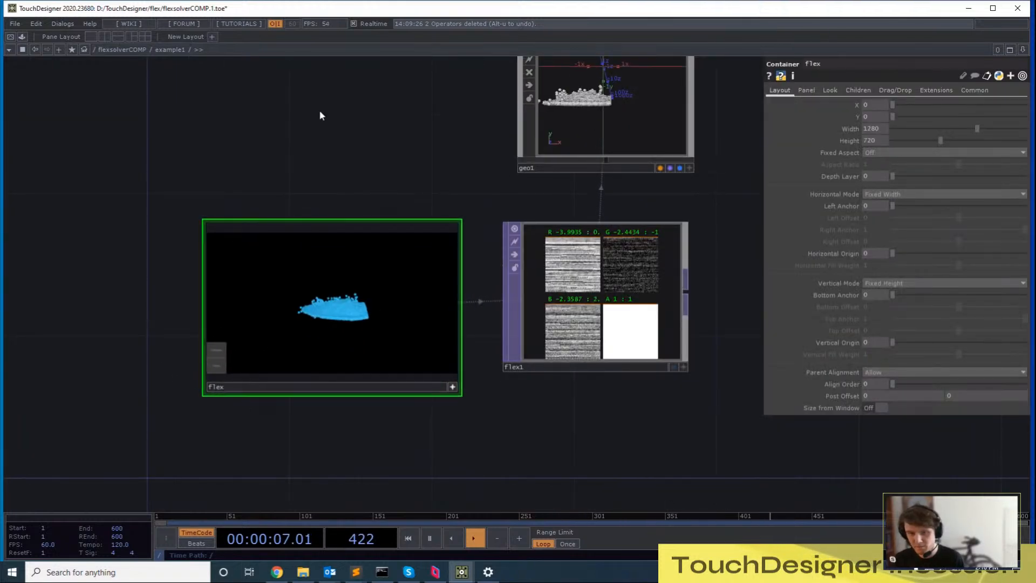
scroll(338, 259, up, 4)
scroll(400, 363, down, 1)
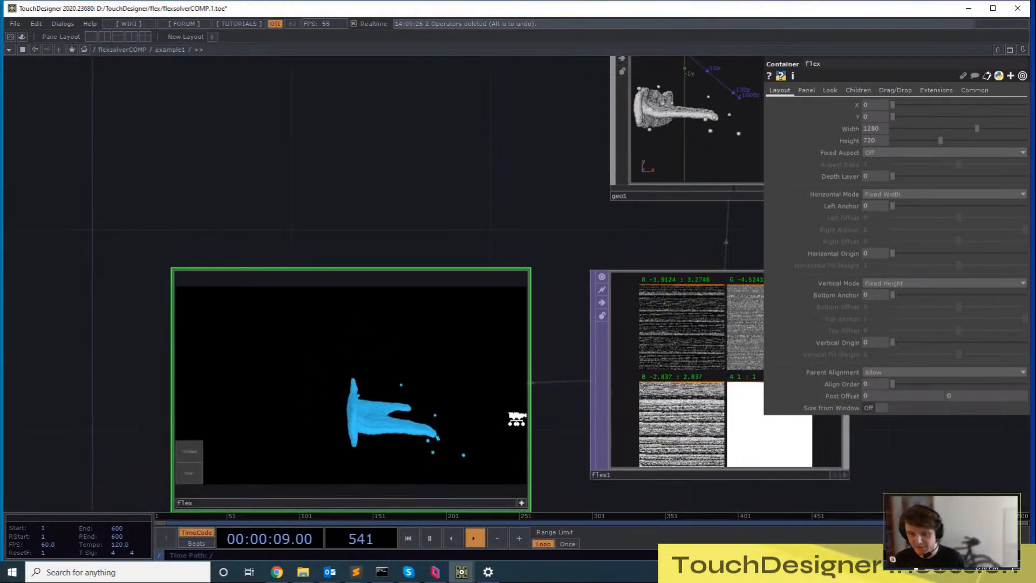
Open the fsolver1 network inside the flex container and inspect the Flex parameters of actor1
key(i)
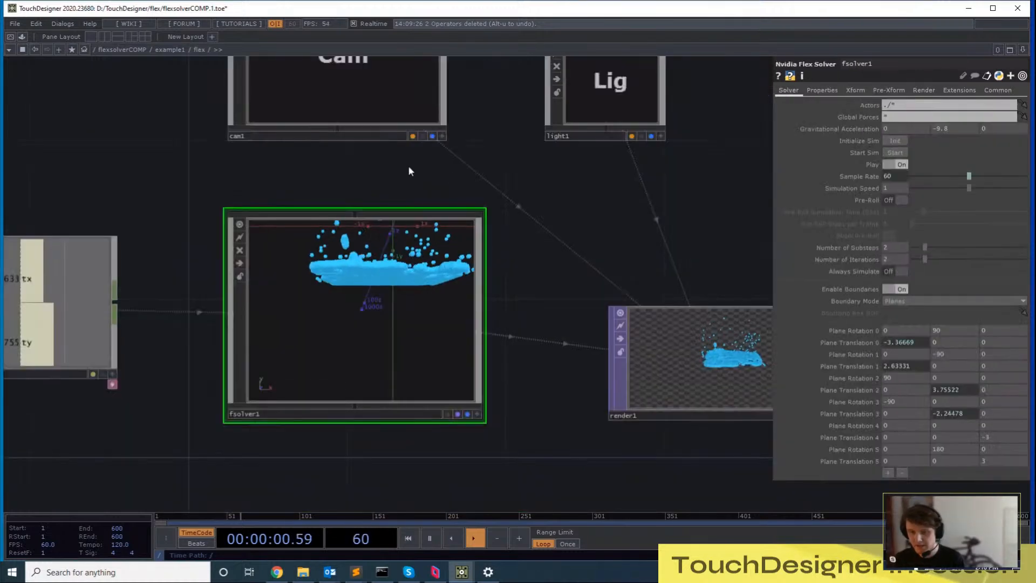
key(i)
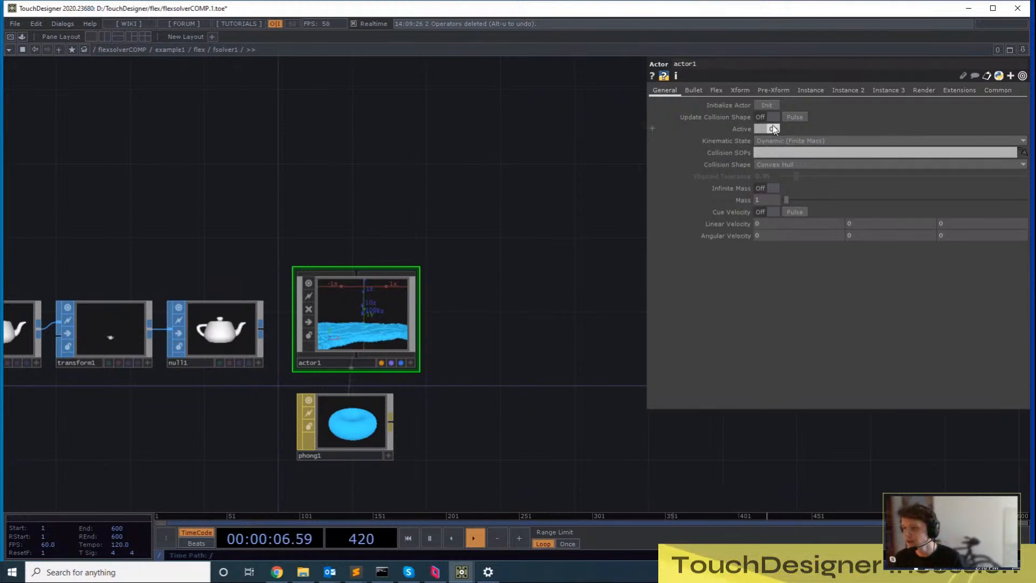
click(717, 90)
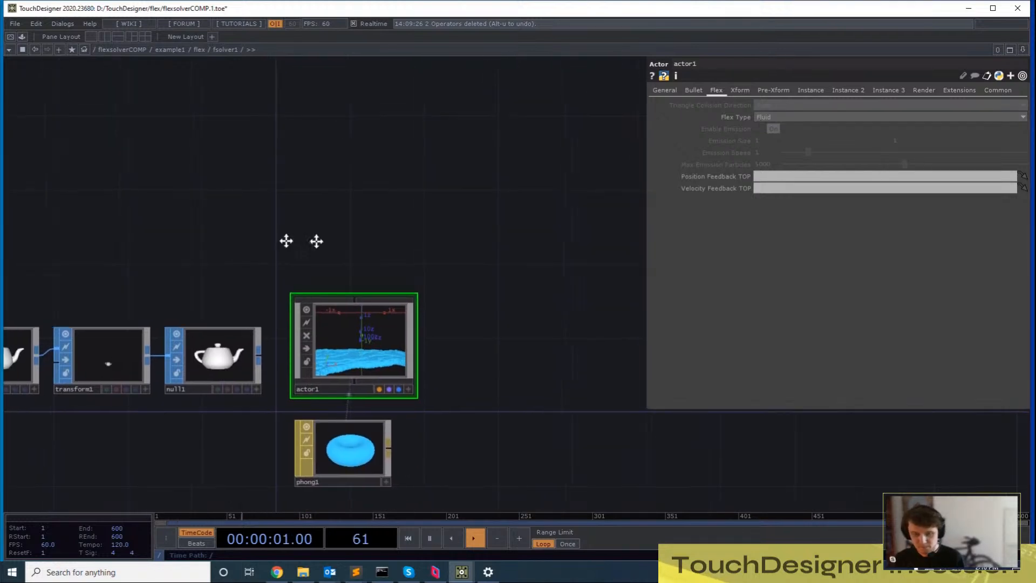
drag(287, 241, 405, 243)
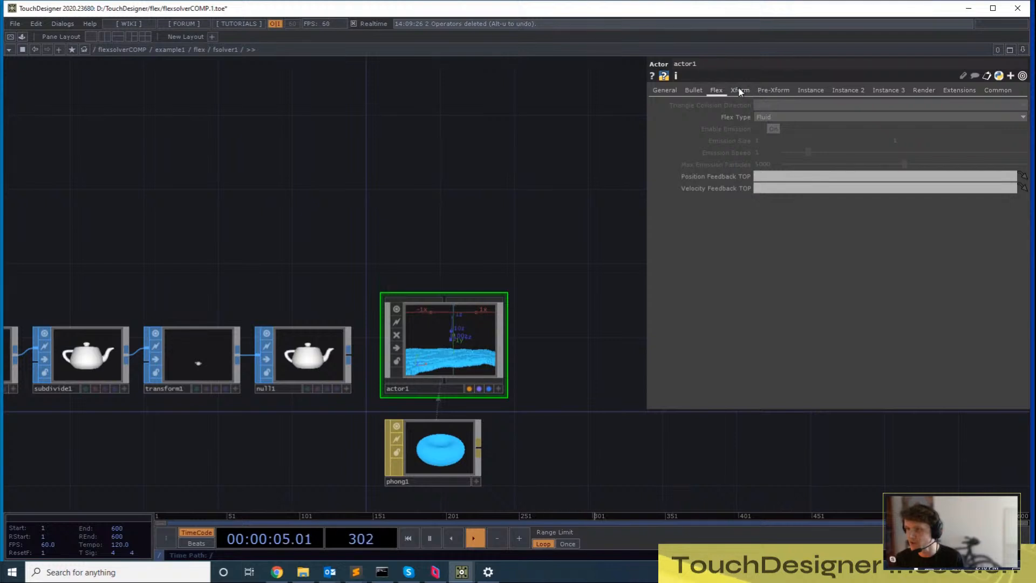
Examine actor1's instancing parameters and the null1 operator used as its default instance source
click(814, 93)
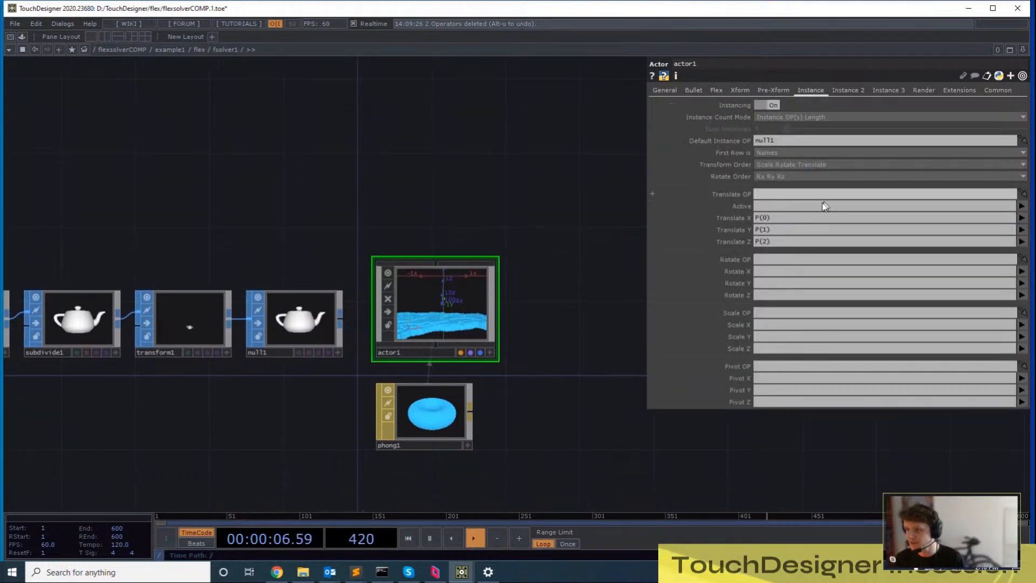
drag(398, 248, 436, 265)
click(332, 340)
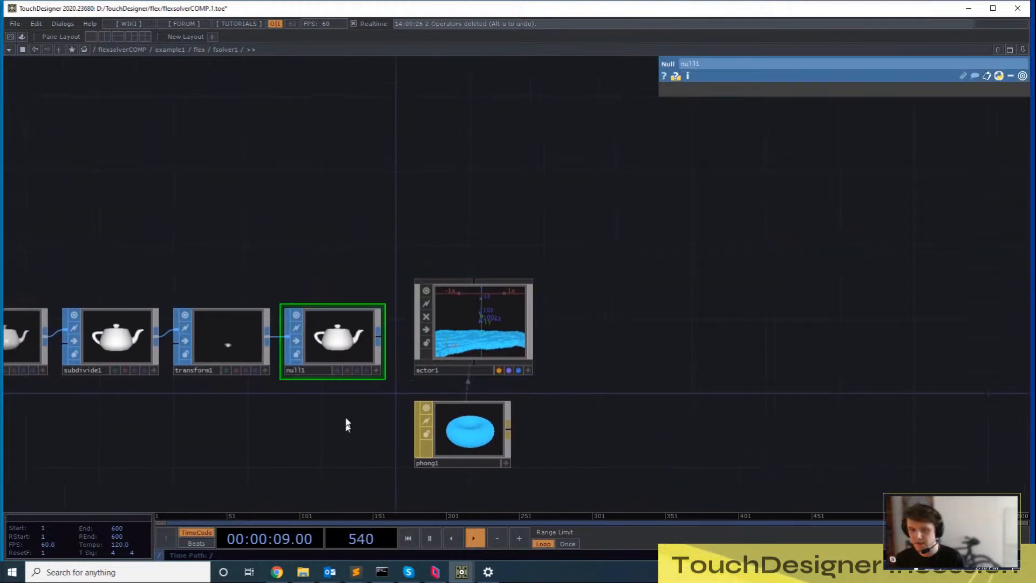
click(475, 302)
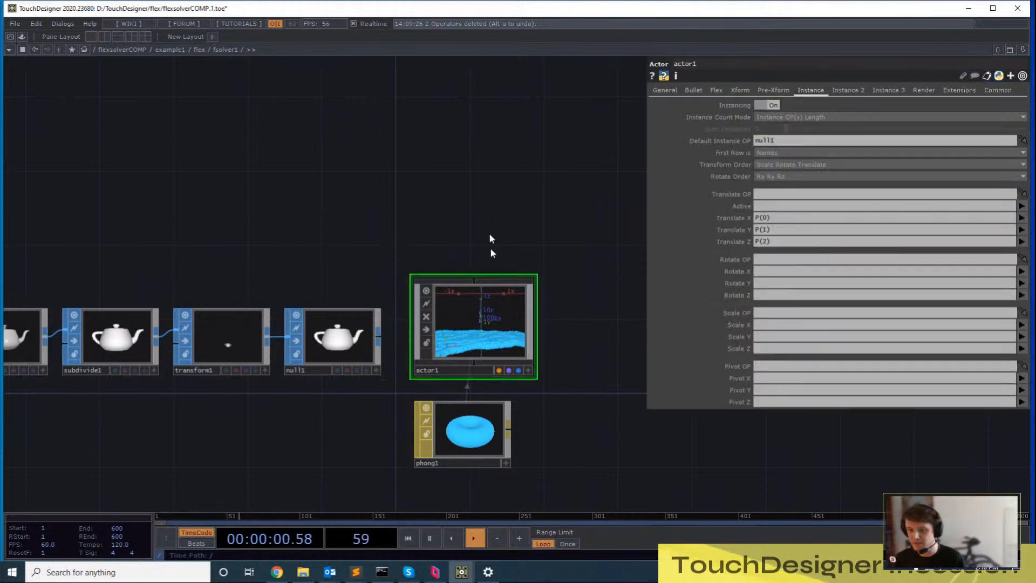
Inspect the operator information of null1, including its point count, at the end of the teapot chain
drag(489, 232, 431, 228)
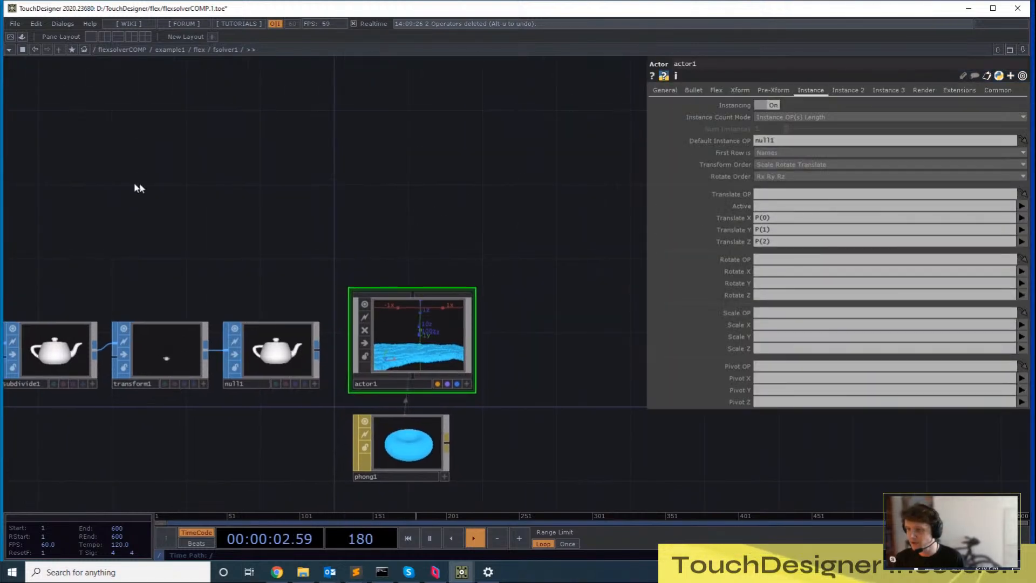
drag(138, 185, 315, 187)
middle_click(458, 352)
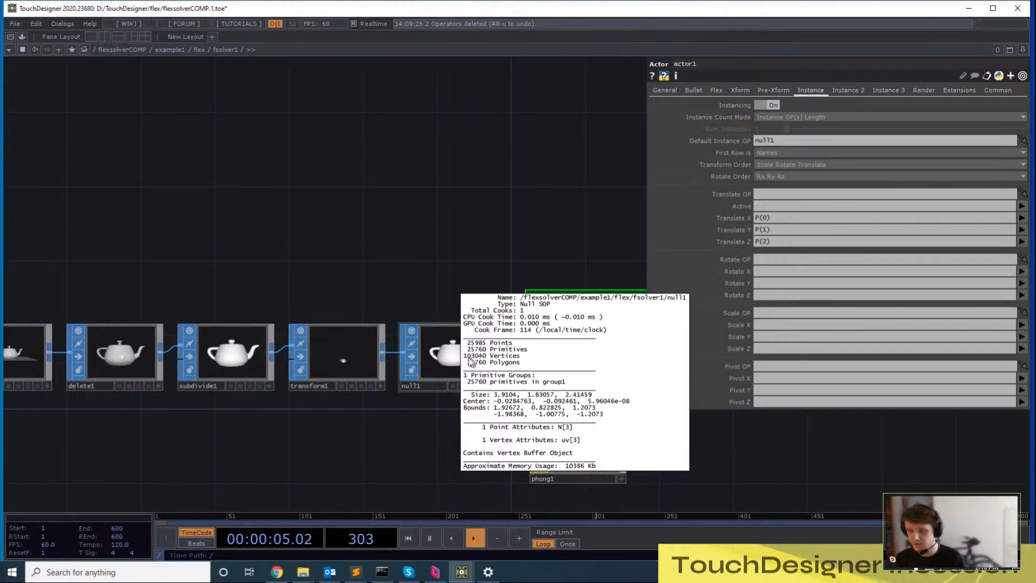
drag(566, 257, 445, 238)
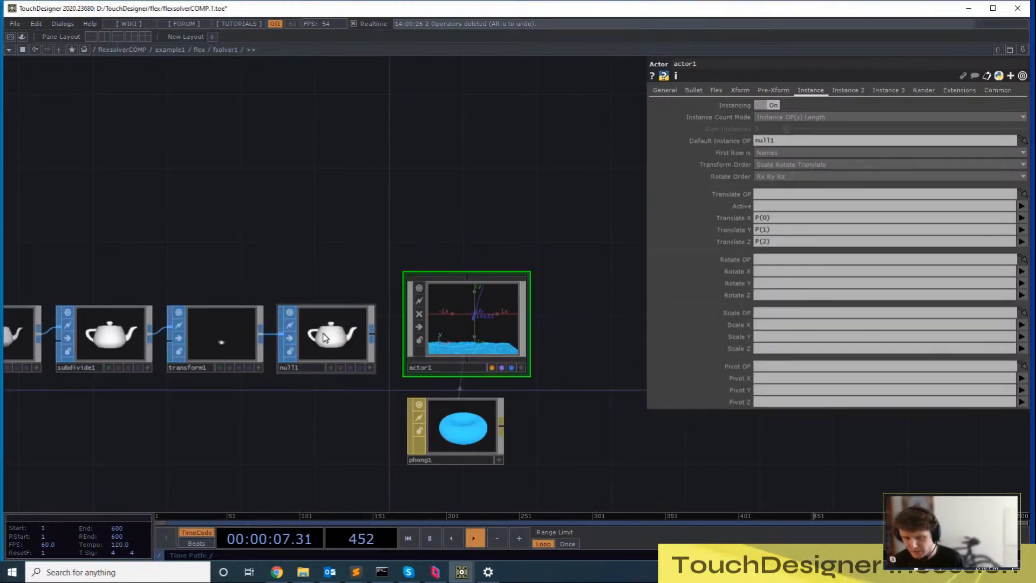
middle_click(324, 338)
Go back up through the flex container and example1 to the flexsolverCOMP network
drag(351, 262, 366, 224)
key(u)
key(u)
scroll(546, 257, up, 4)
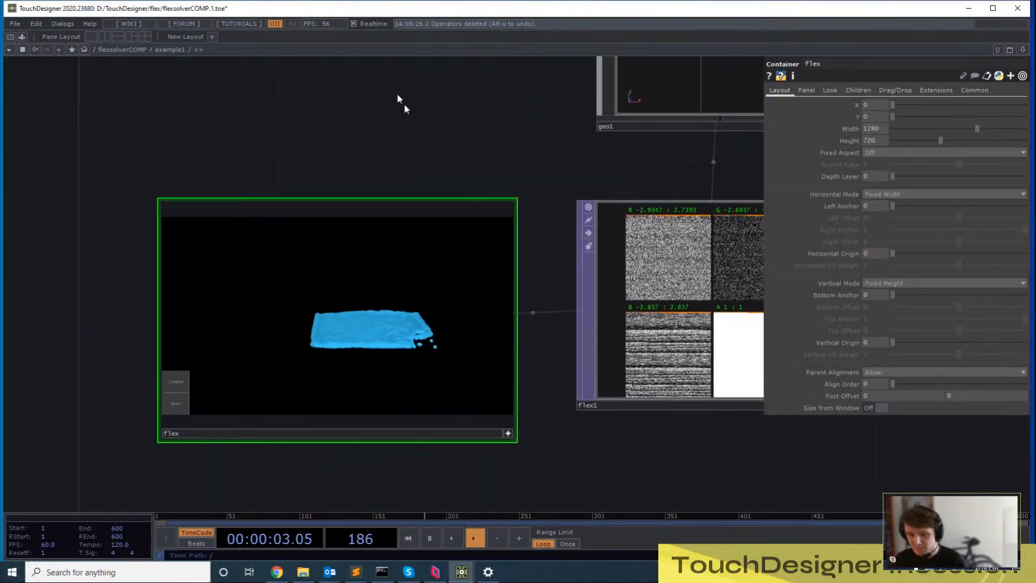
key(u)
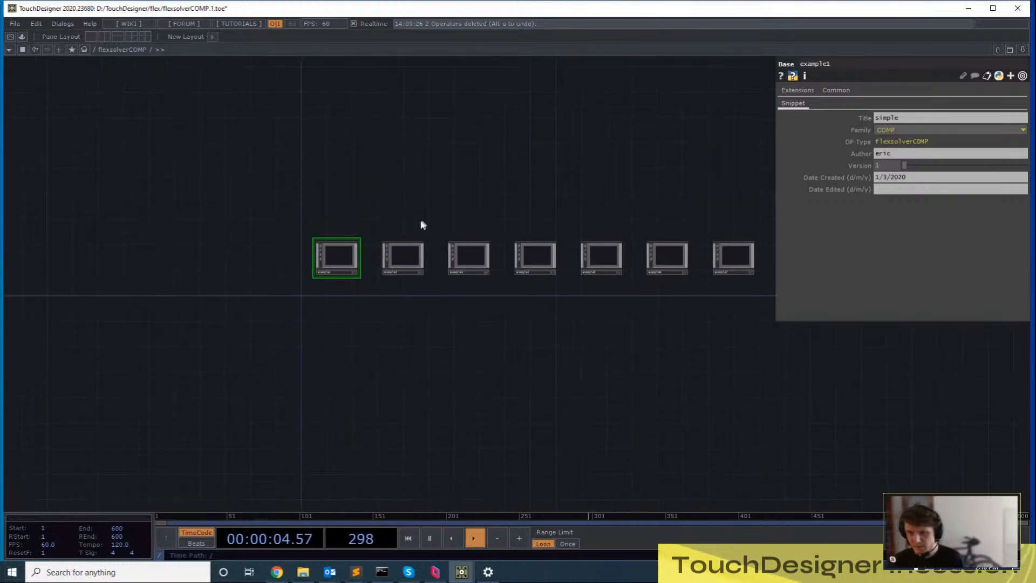
Select example2, open its fsolver1 network and select the actor1 component inside
click(412, 257)
scroll(416, 302, up, 5)
right_drag(445, 212, 412, 372)
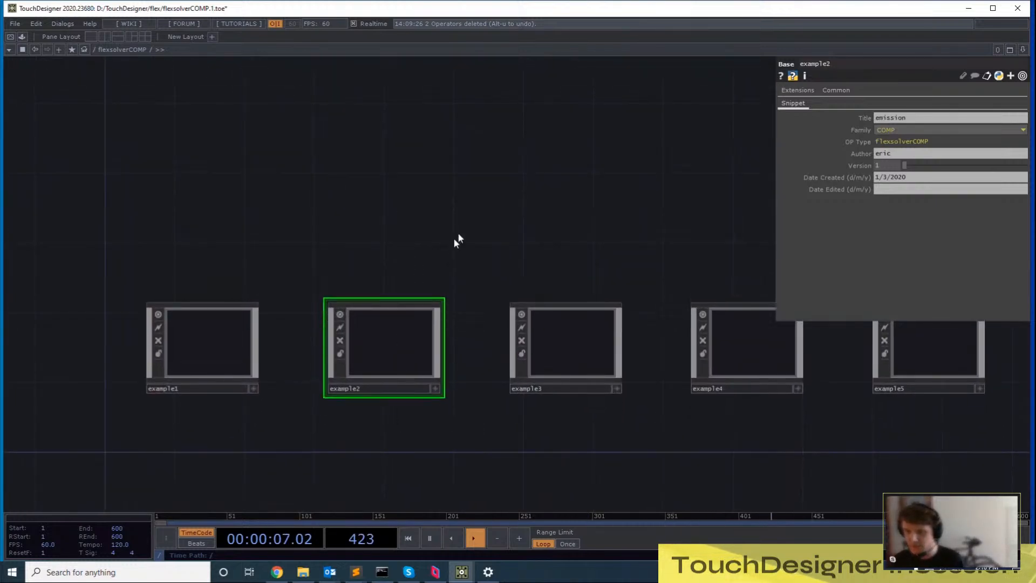
drag(459, 222, 453, 246)
key(i)
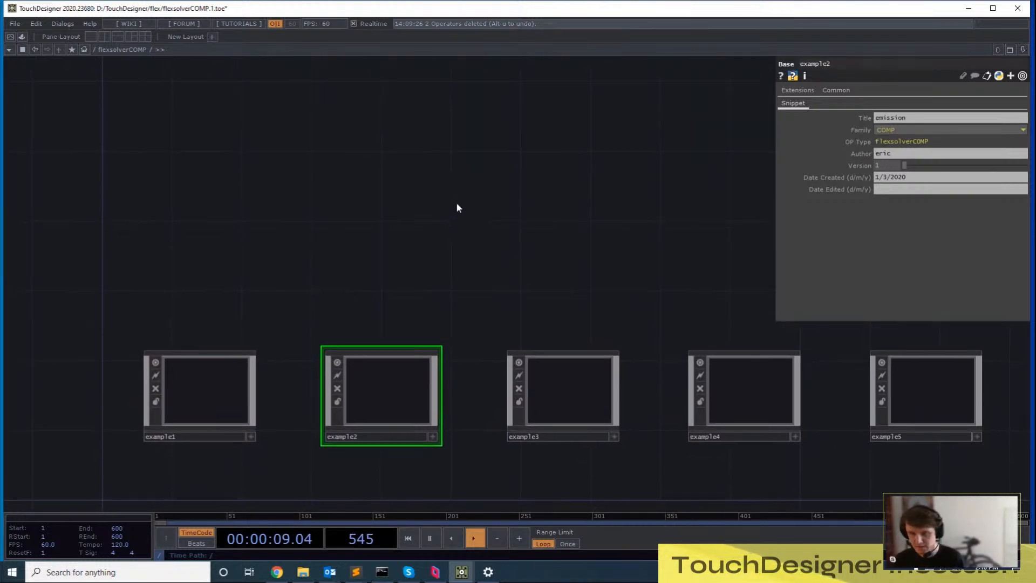
key(i)
drag(351, 169, 430, 281)
click(180, 406)
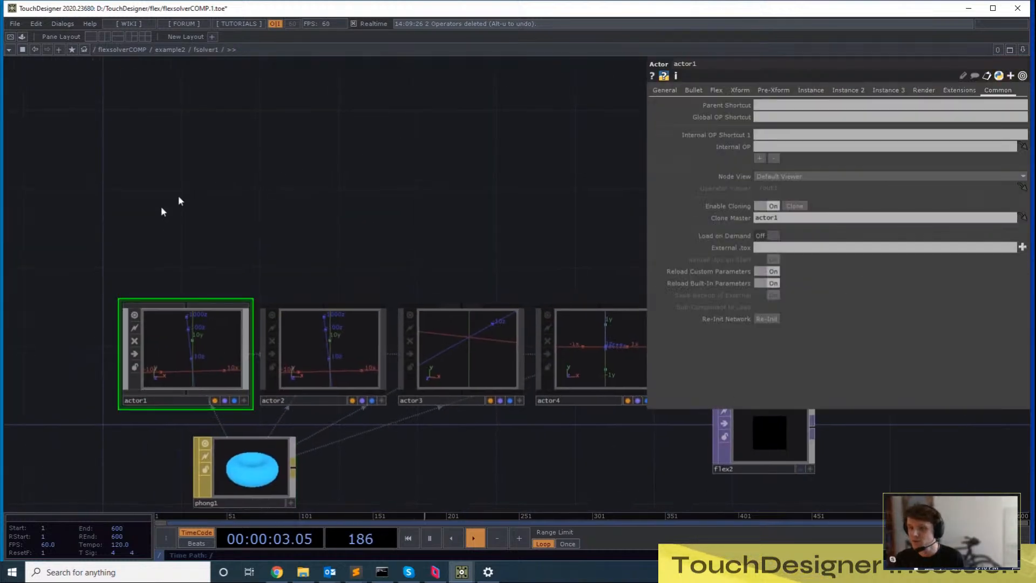
Return to example2 and start the simulation of its fsolver1 solver
key(u)
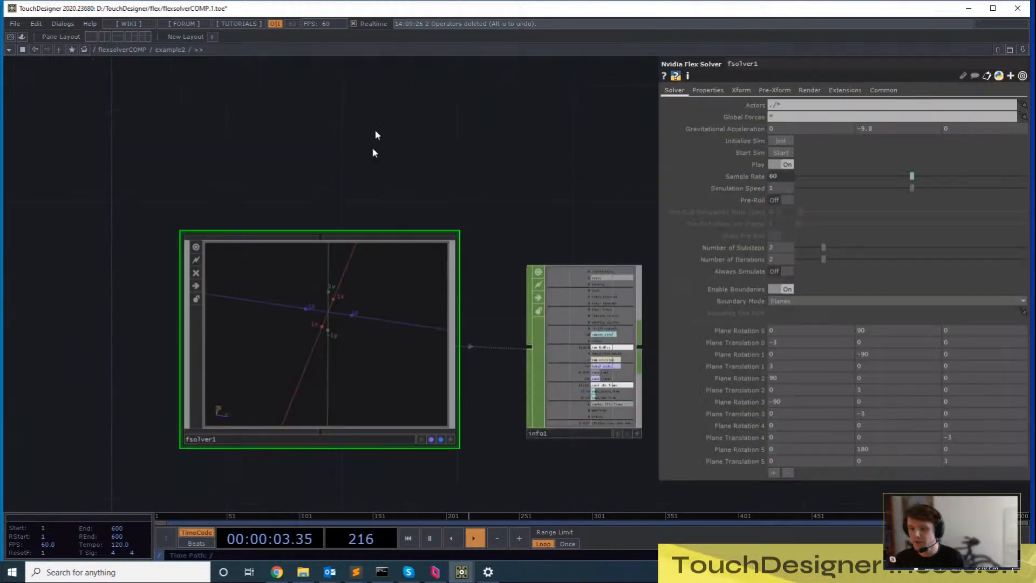
click(780, 153)
scroll(385, 366, up, 3)
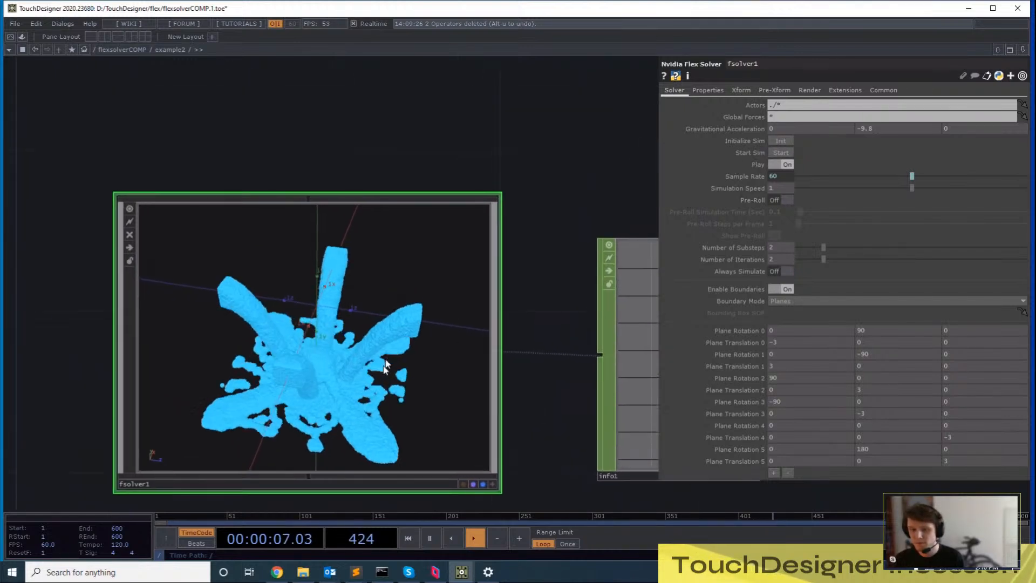
Reopen example2's fsolver1 network and examine the Fluid Emitter parameters of actor1
key(i)
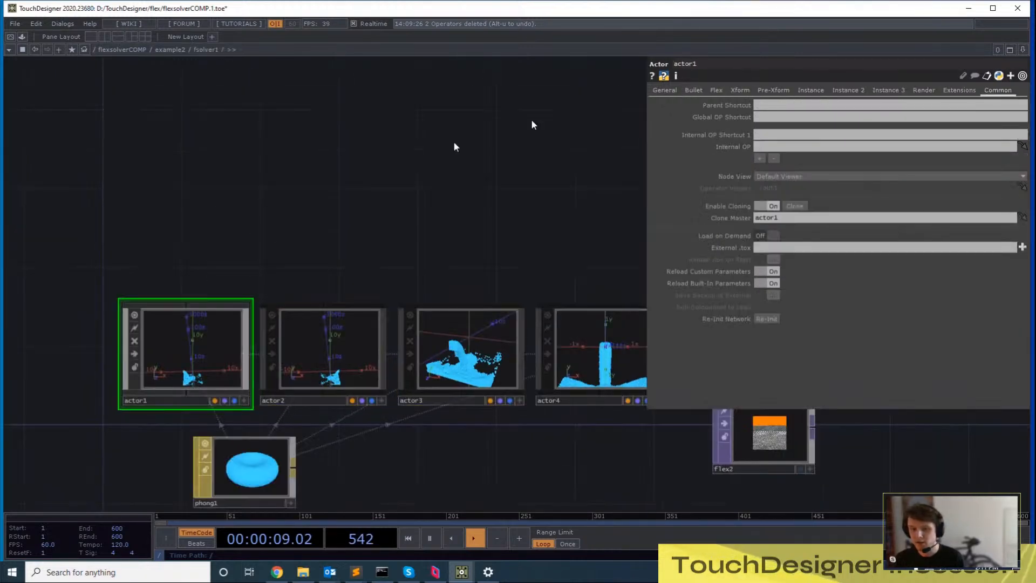
key(i)
key(u)
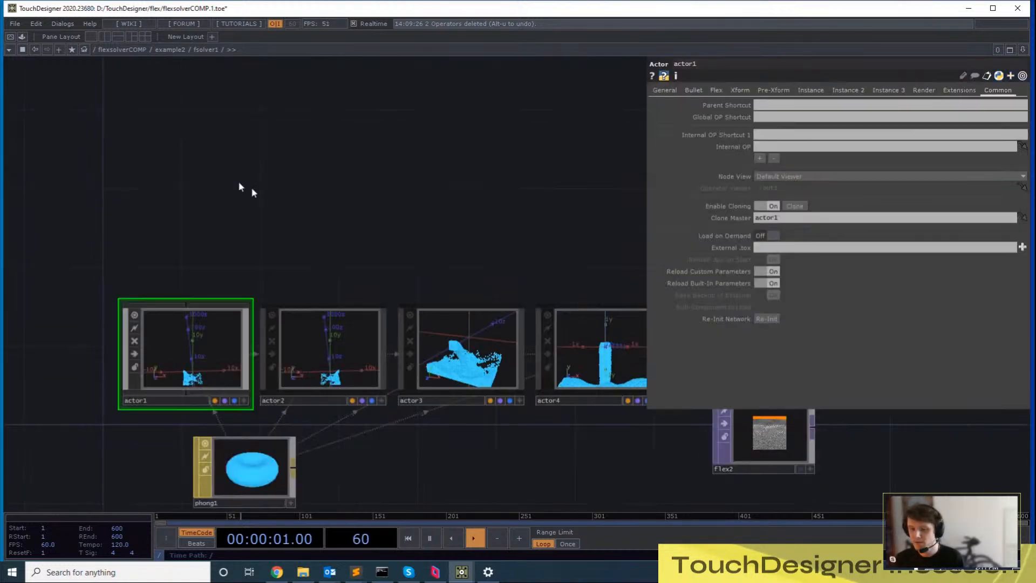
drag(239, 182, 291, 139)
click(716, 90)
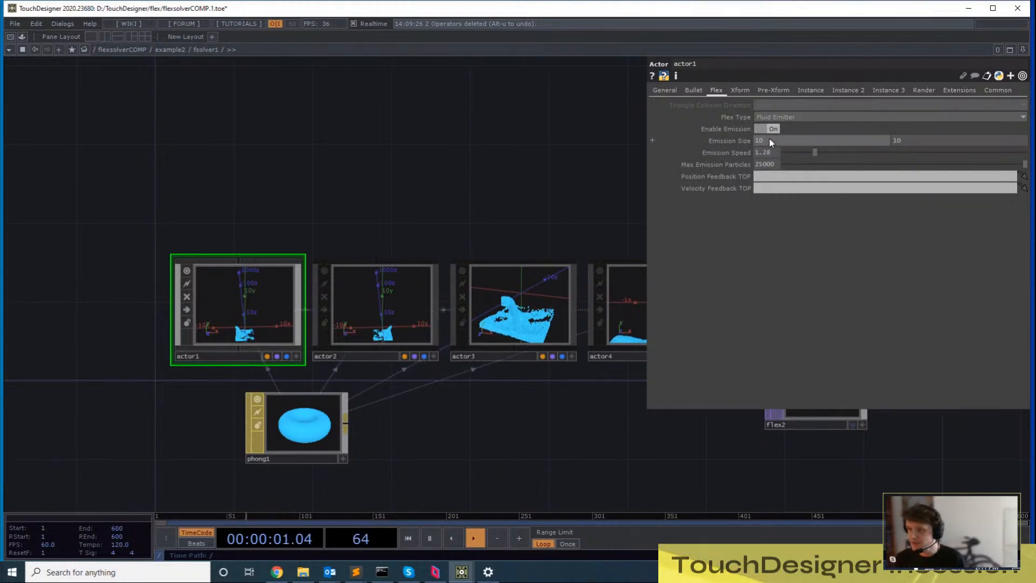
scroll(296, 138, up, 5)
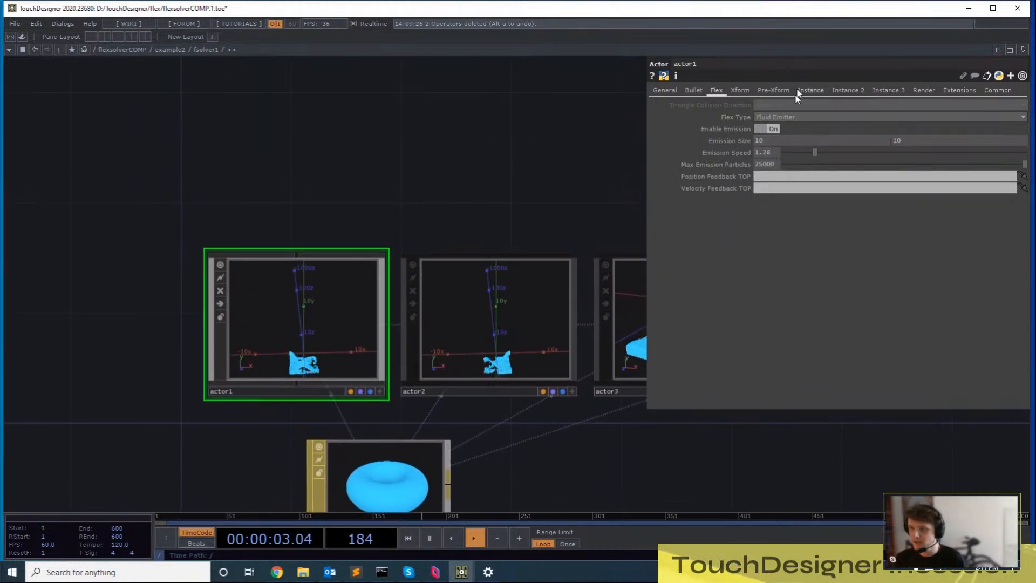
drag(497, 196, 474, 231)
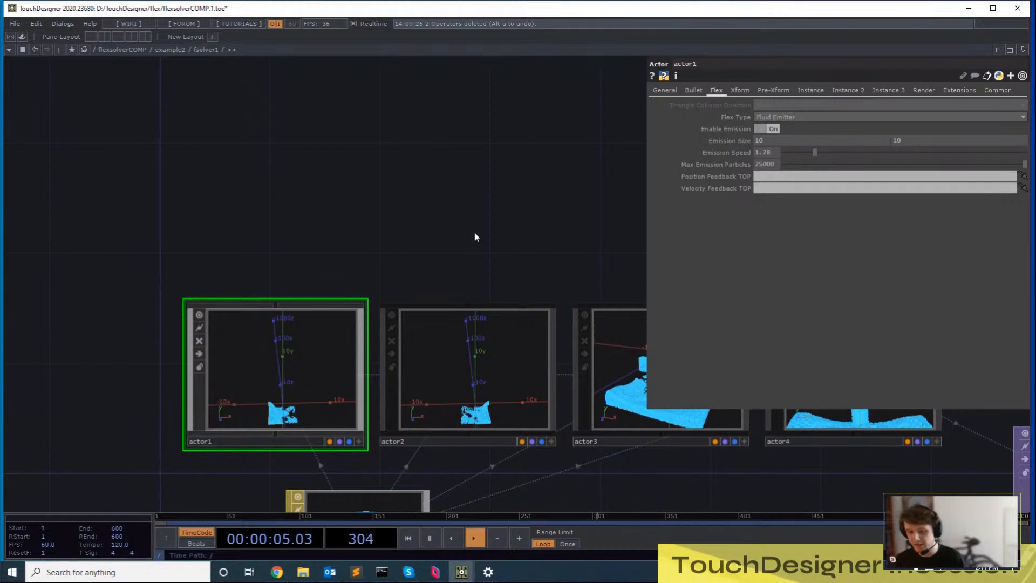
drag(328, 280, 426, 186)
key(u)
key(i)
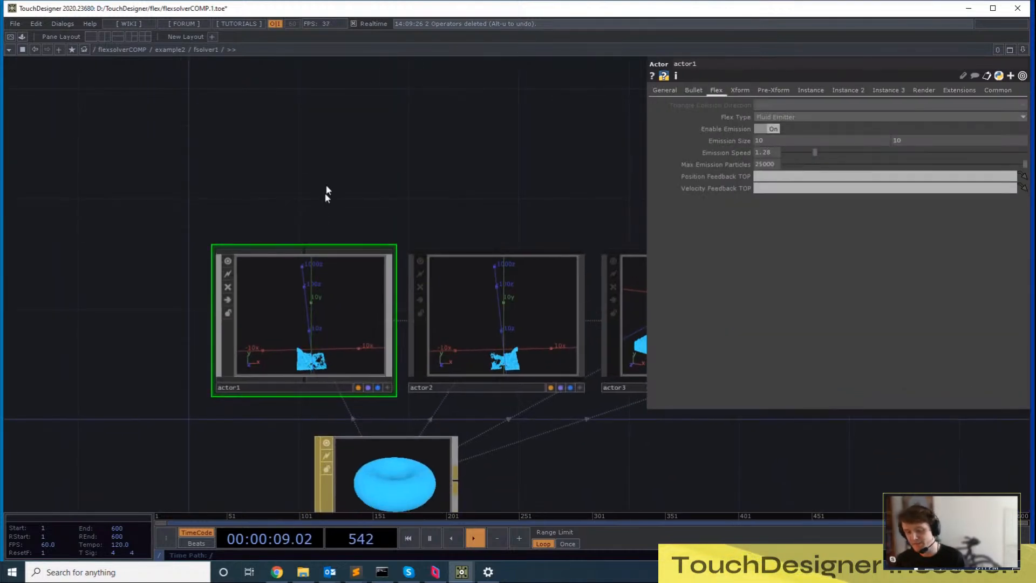
drag(370, 208, 372, 238)
right_drag(388, 222, 365, 250)
drag(365, 243, 360, 220)
drag(479, 213, 481, 190)
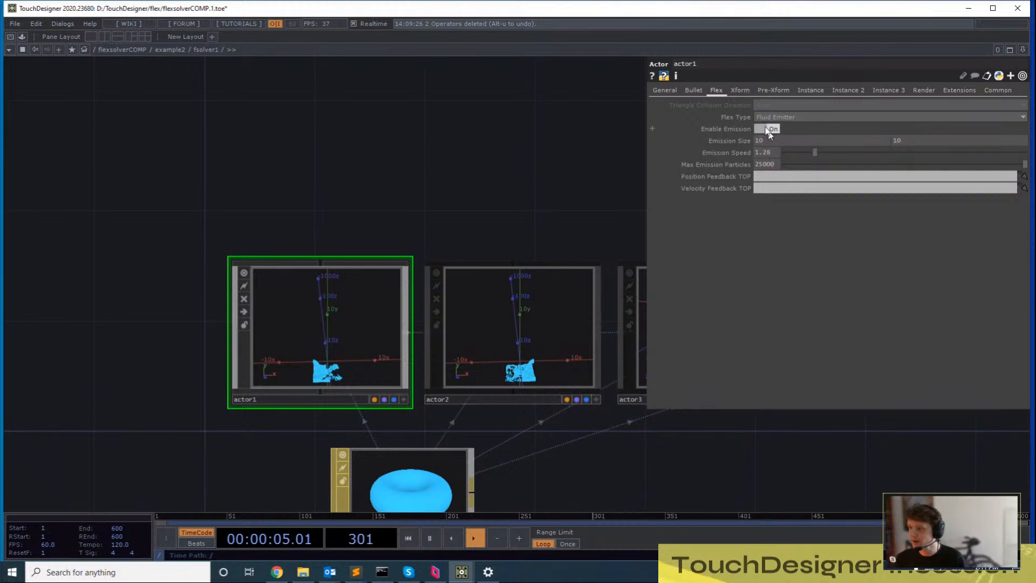
Check actor1's translate and rotate parameters, and return to its Flex emission settings
click(735, 90)
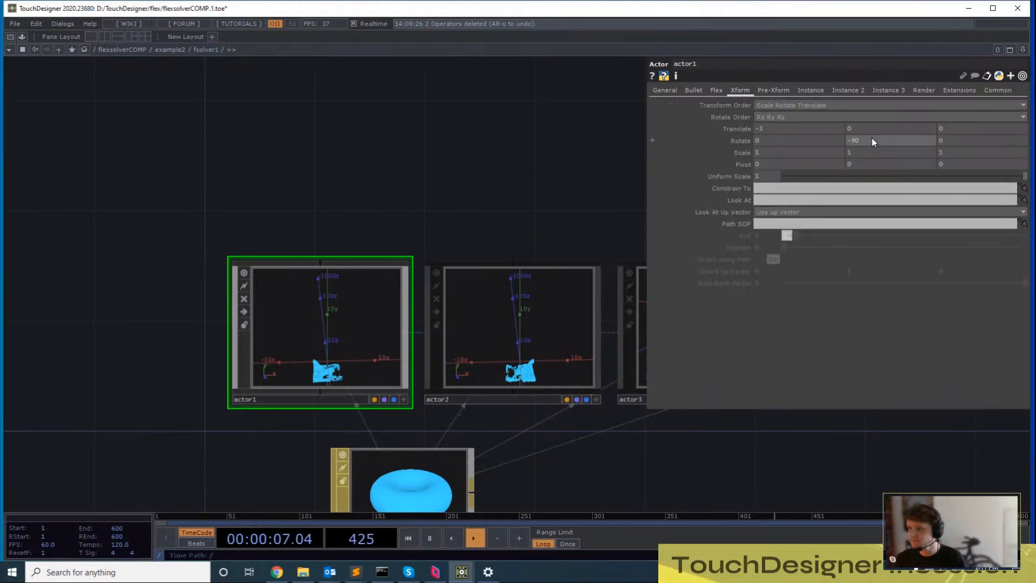
click(715, 90)
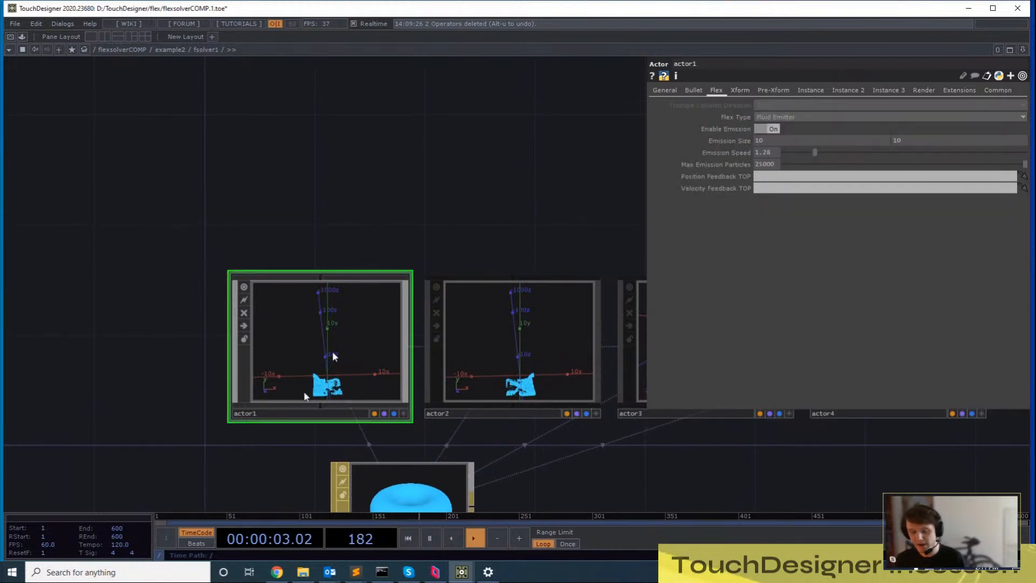
scroll(331, 359, up, 4)
scroll(87, 387, down, 3)
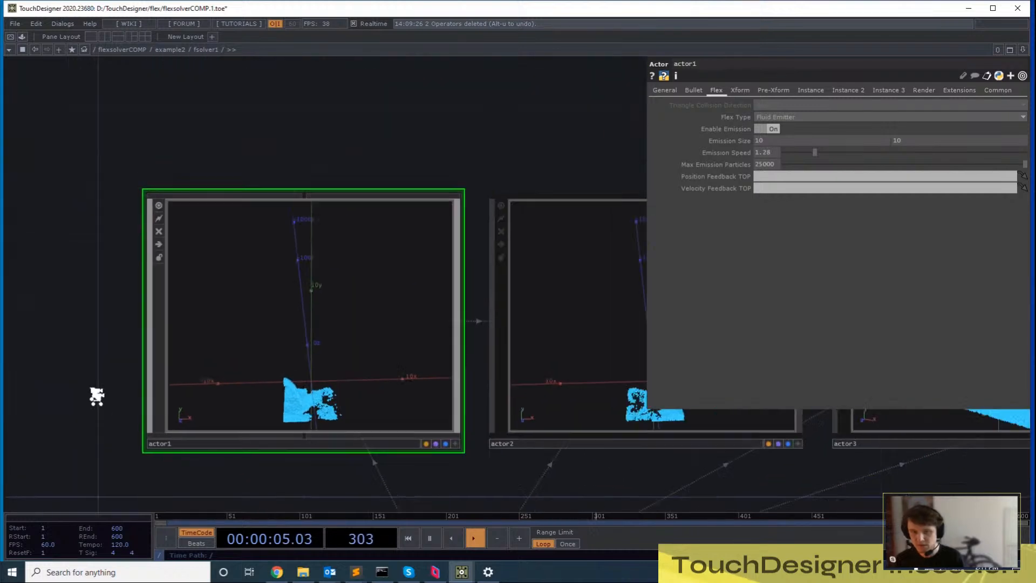
Leave example2 for the flexsolverCOMP network and open the example3 component
key(u)
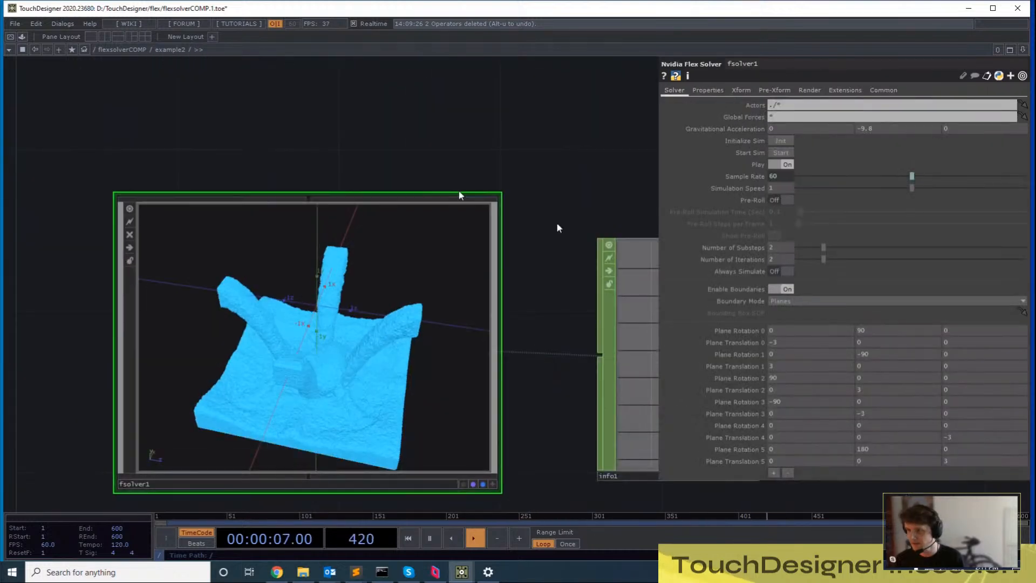
key(u)
click(571, 421)
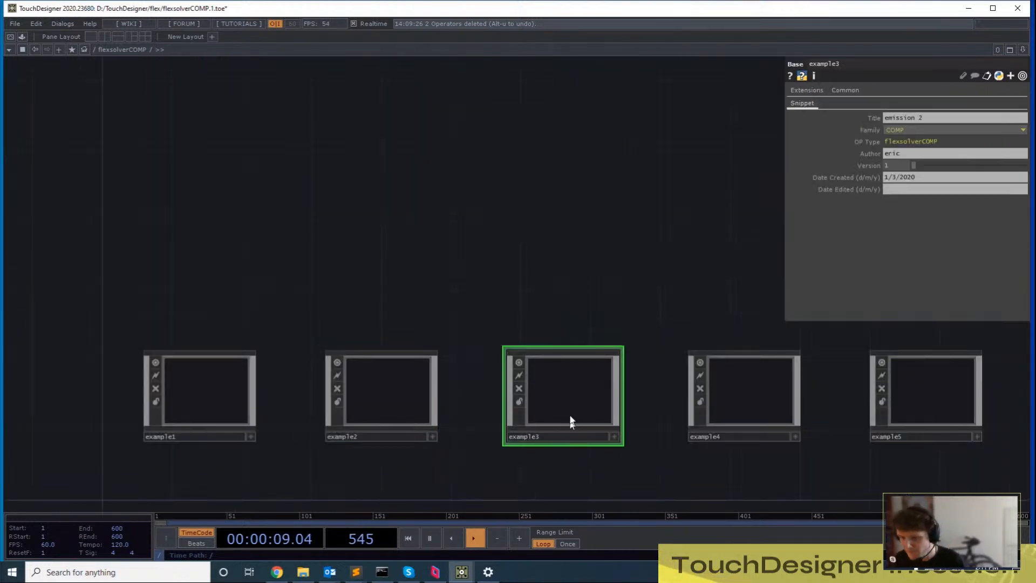
key(i)
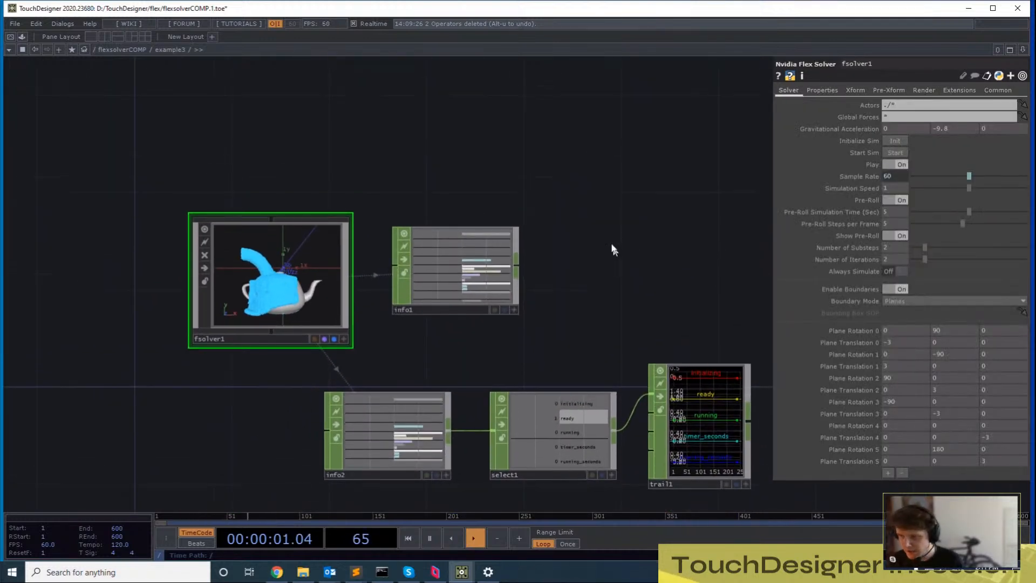
Leave example3 and go back to the row of example components in flexsolverCOMP
key(u)
drag(412, 227, 659, 257)
click(357, 364)
drag(500, 223, 510, 206)
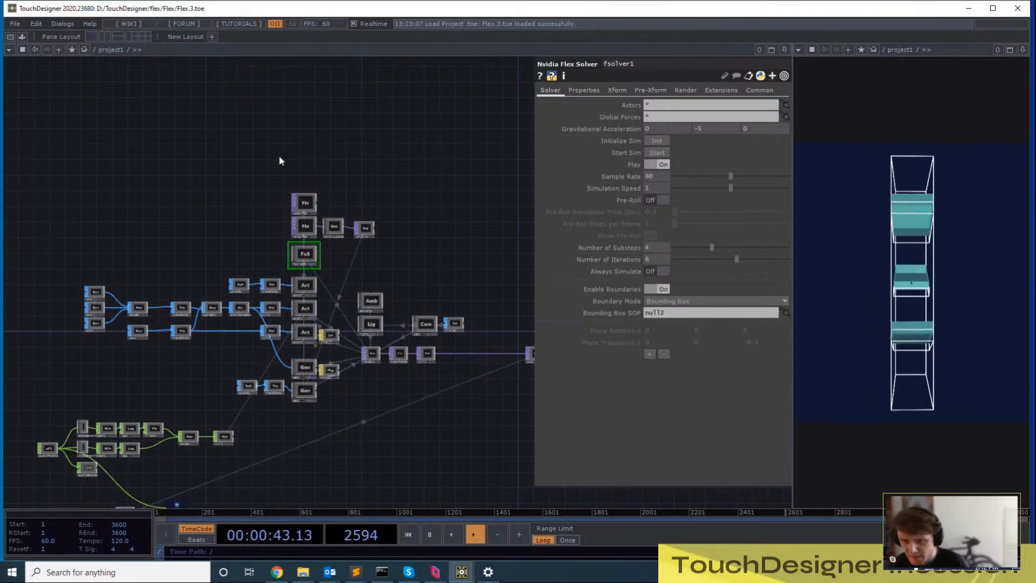
Survey the project1 Flex network, then examine fsolver1 with its connected actors, buffers and Bounding Box SOP setting
drag(280, 160, 457, 398)
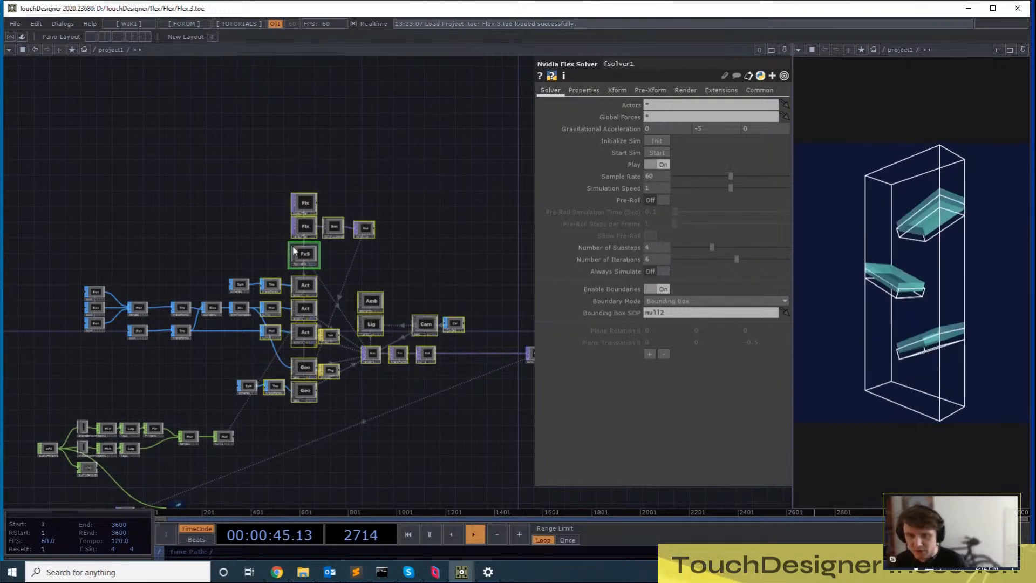
drag(429, 292, 428, 257)
drag(309, 422, 384, 424)
drag(480, 241, 476, 250)
scroll(477, 252, up, 4)
drag(432, 131, 435, 245)
drag(444, 370, 420, 307)
scroll(419, 308, up, 2)
drag(355, 322, 387, 348)
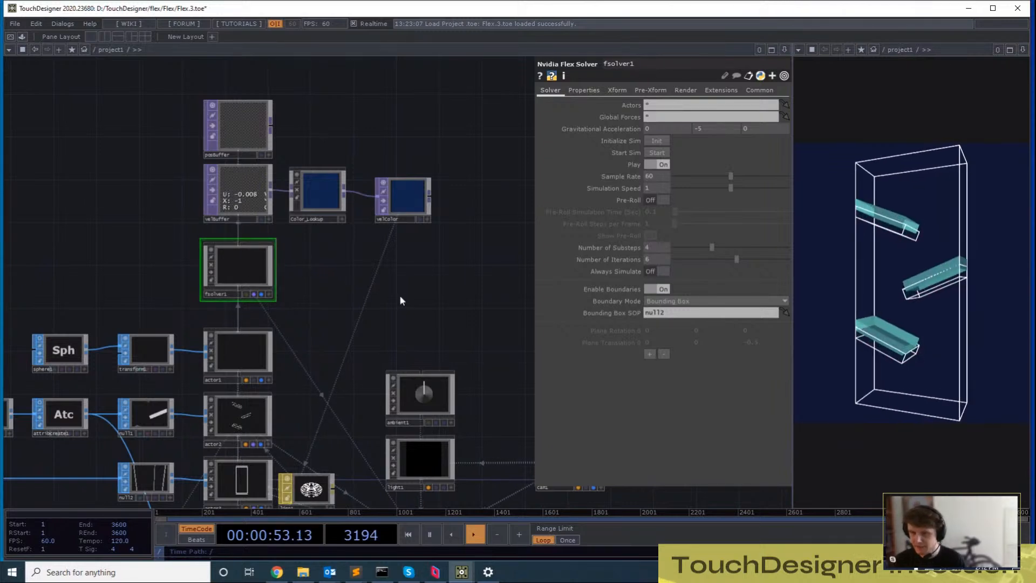
drag(387, 254, 389, 208)
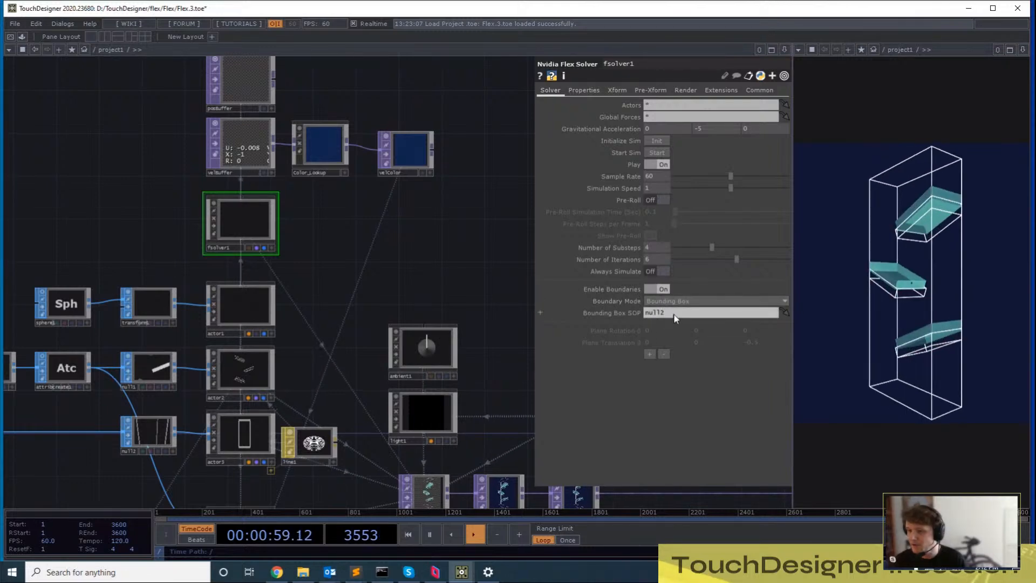
Inspect the null2 SOP that fsolver1 uses as its bounding box, and return to fsolver1's solver settings
drag(278, 258, 405, 264)
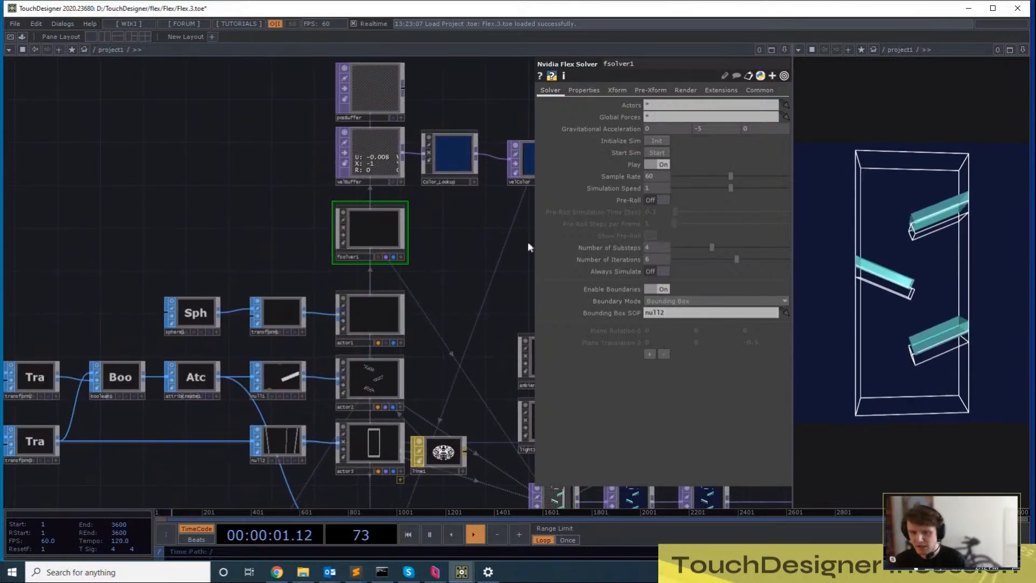
drag(528, 241, 505, 257)
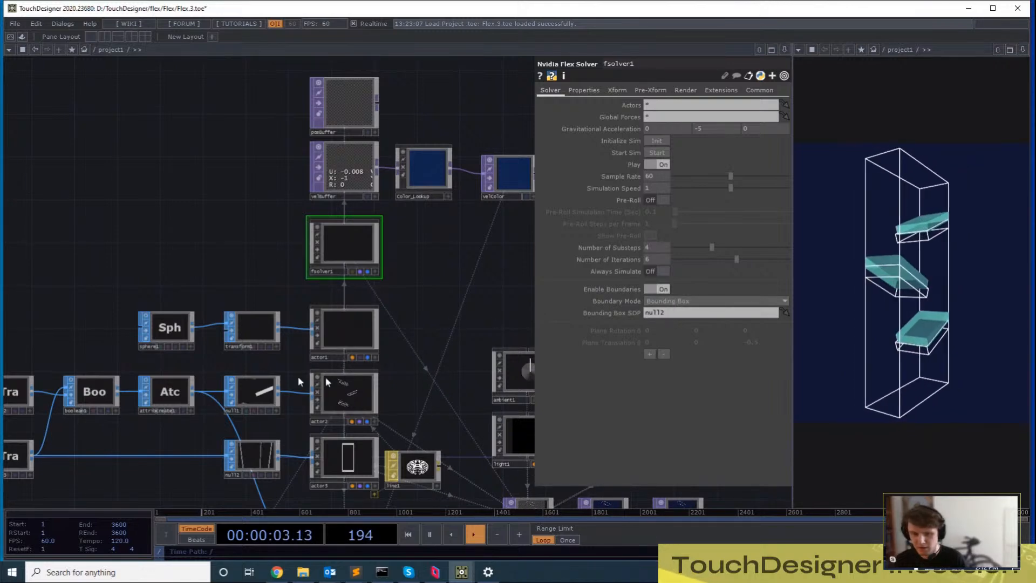
click(273, 455)
drag(431, 248, 458, 155)
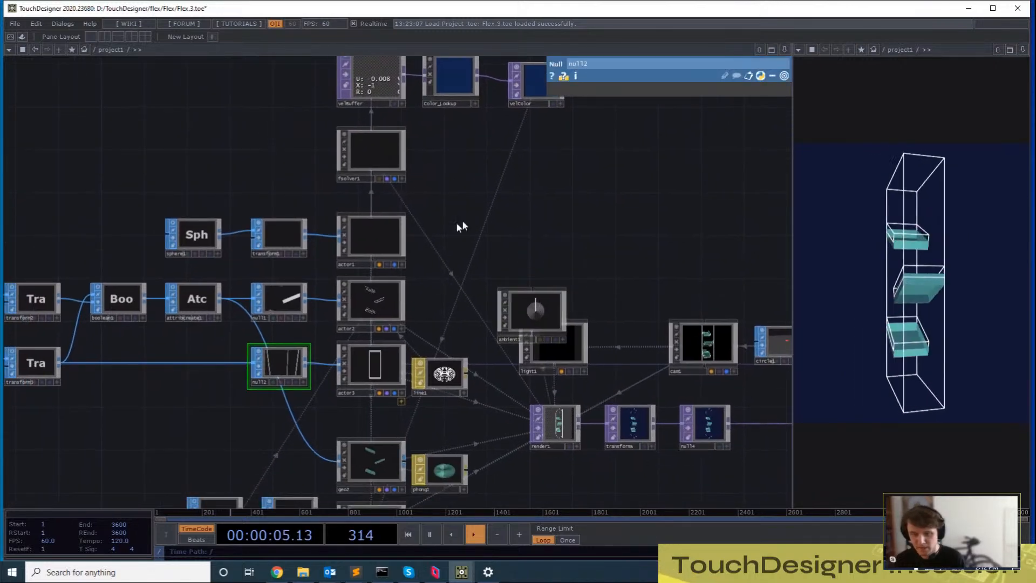
click(360, 144)
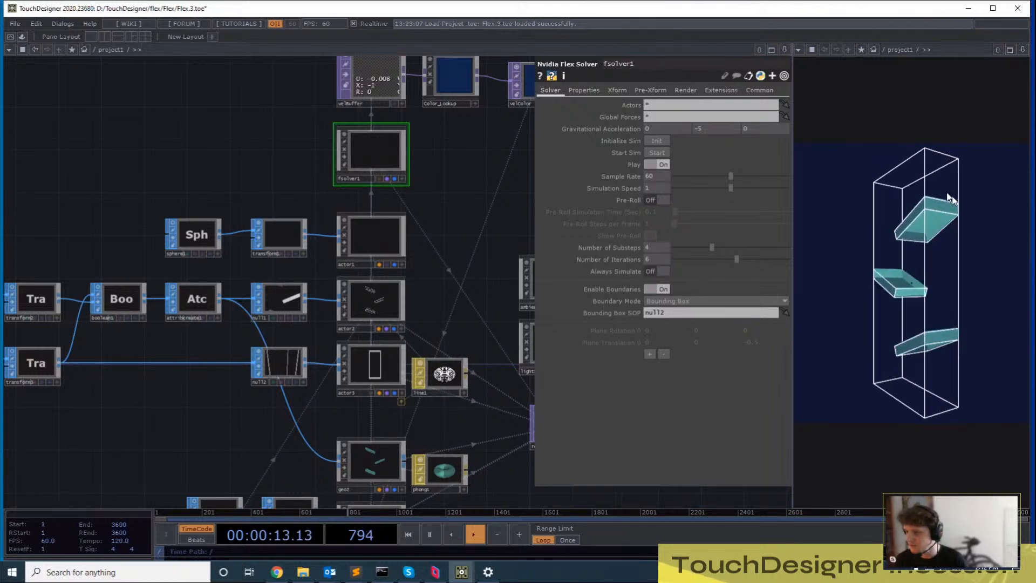
Undo the last node resize and start the Flex simulation from fsolver1
drag(508, 164, 459, 235)
mouse_move(440, 280)
mouse_down()
mouse_move(423, 339)
mouse_move(443, 261)
mouse_up()
drag(326, 274, 323, 287)
key(ctrl+z)
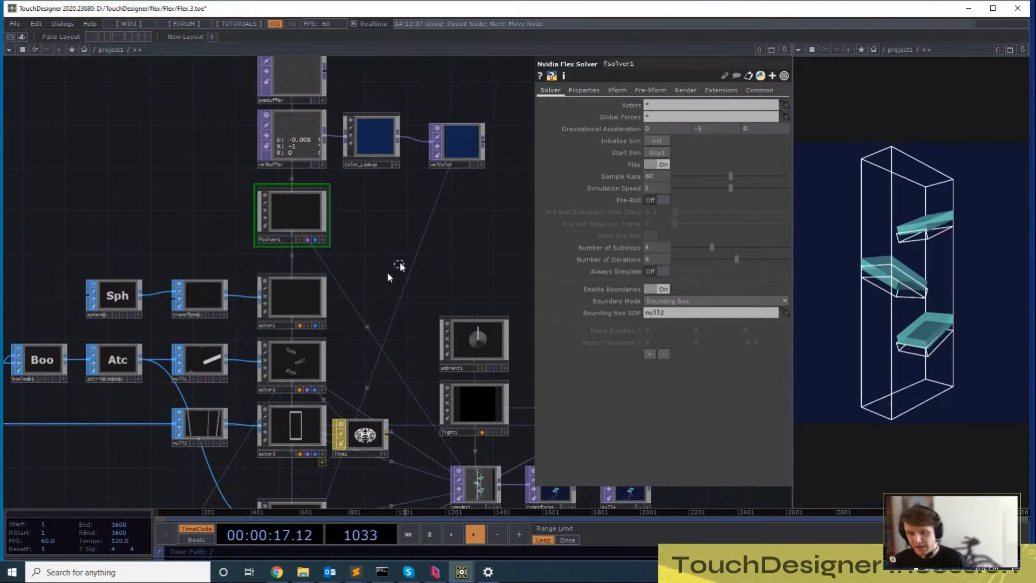
drag(402, 259, 315, 319)
click(289, 238)
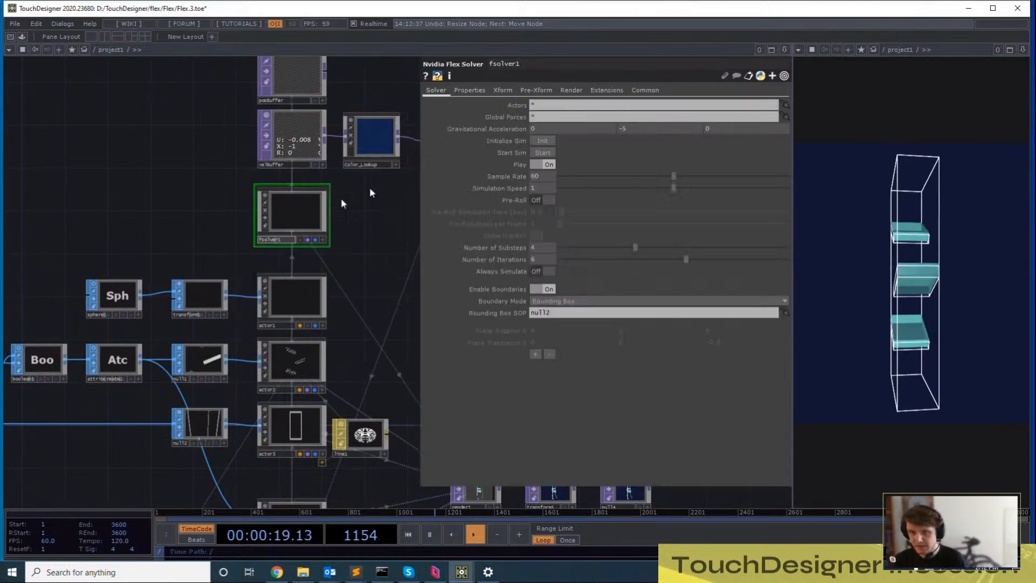
click(543, 152)
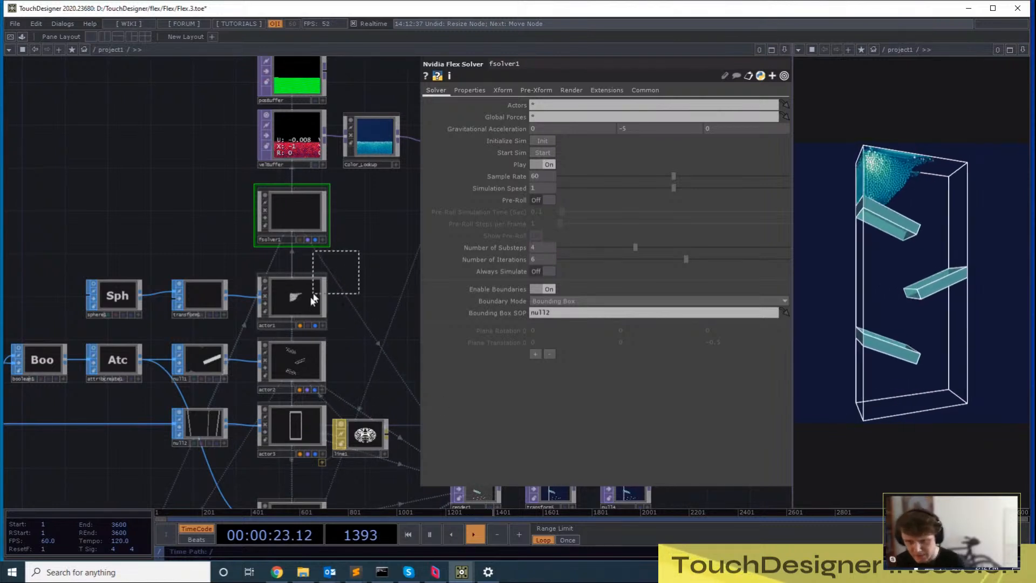
Select actor1 and turn off Cue Velocity in its general settings
click(294, 296)
click(427, 90)
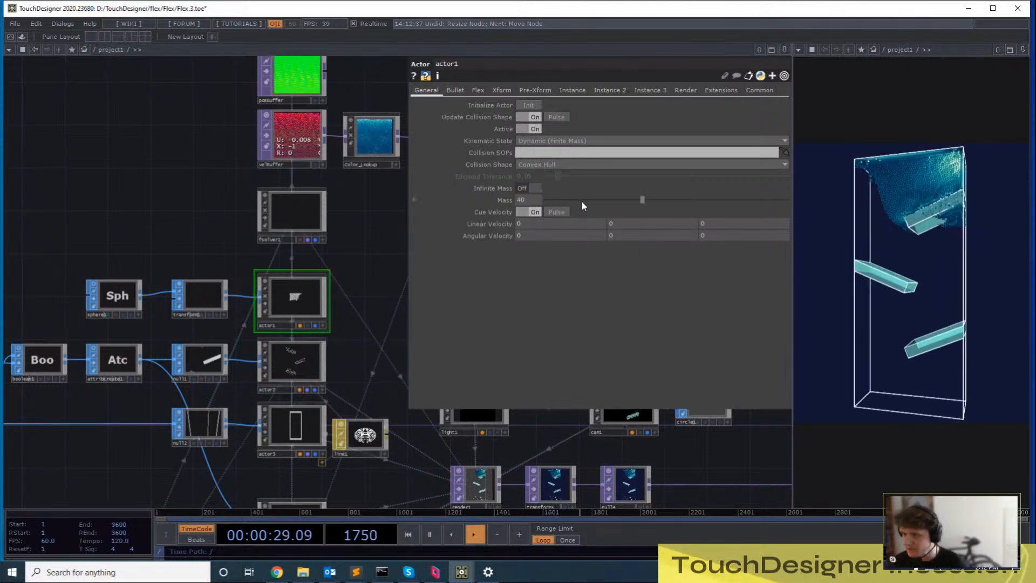
click(530, 212)
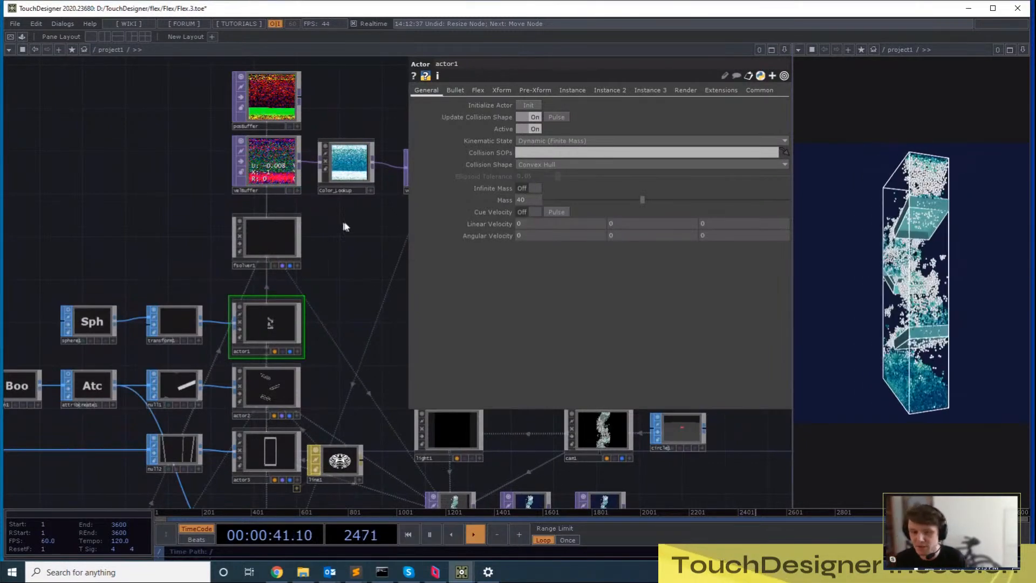
Go to the audio section of the network and examine audiofilein1's file, playback and trim settings
drag(342, 225, 358, 290)
scroll(340, 264, down, 5)
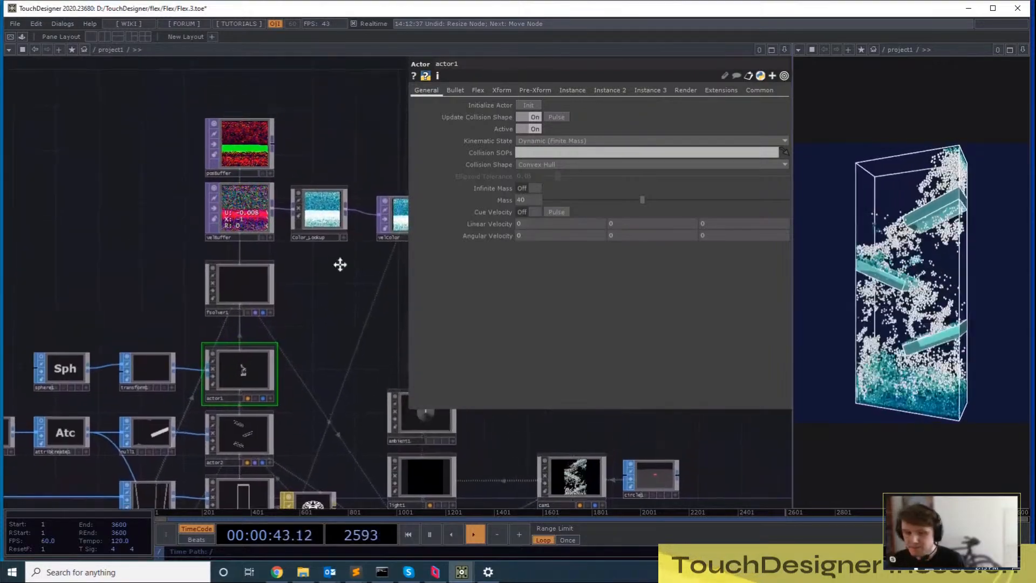
drag(327, 249, 335, 274)
scroll(334, 273, down, 3)
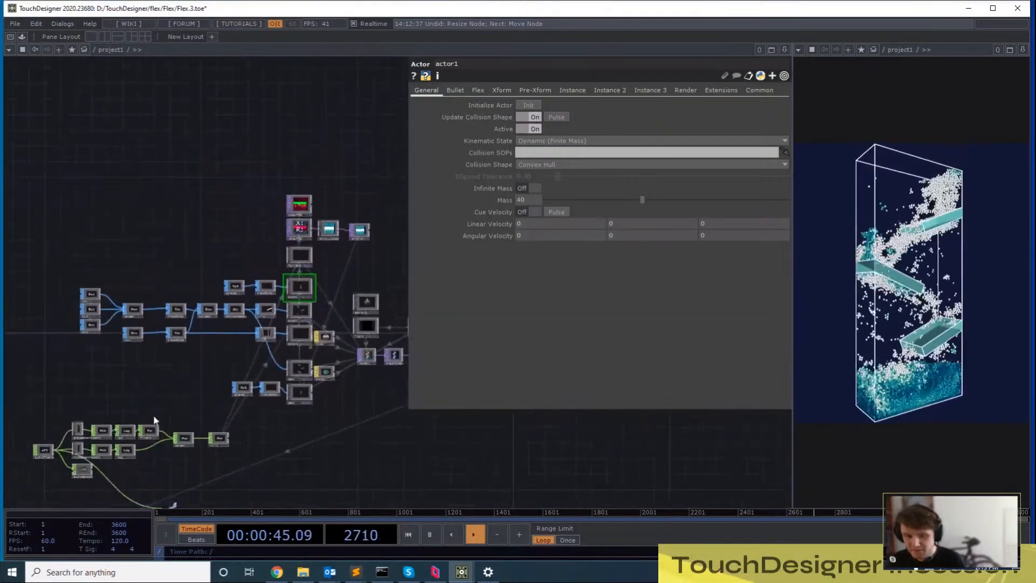
drag(155, 422, 220, 370)
scroll(216, 371, up, 3)
scroll(127, 335, up, 3)
click(135, 373)
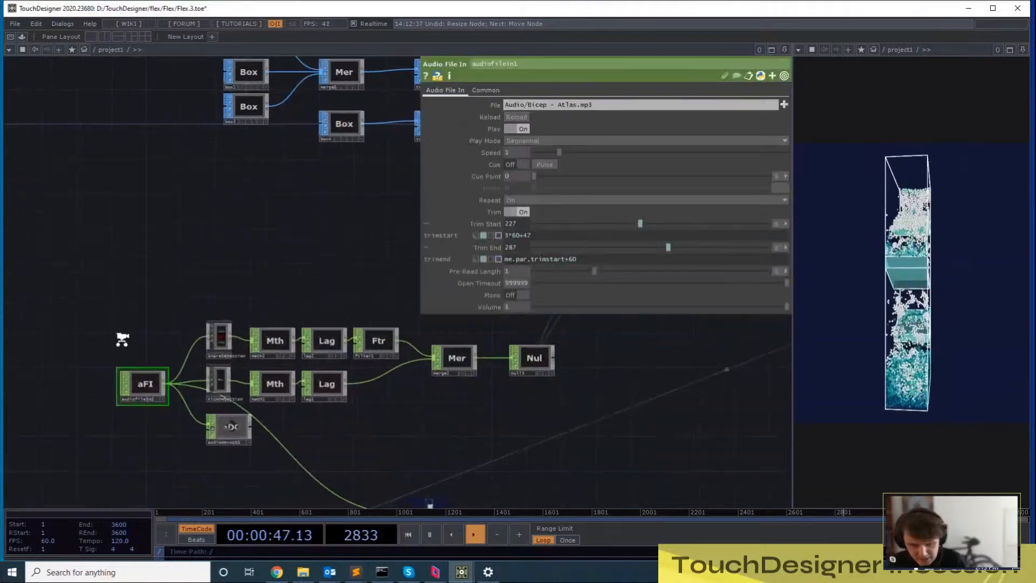
scroll(155, 222, up, 4)
drag(157, 204, 148, 218)
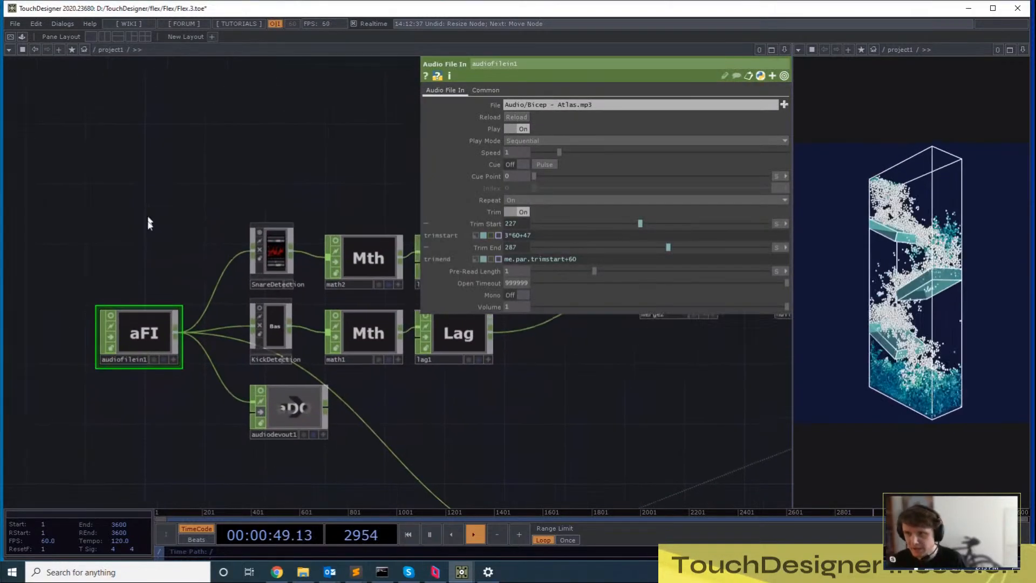
Examine the SnareDetection and KickDetection components and their CHOP chains, and undo the last node resize
right_drag(138, 412, 138, 412)
drag(168, 238, 144, 263)
drag(386, 168, 251, 196)
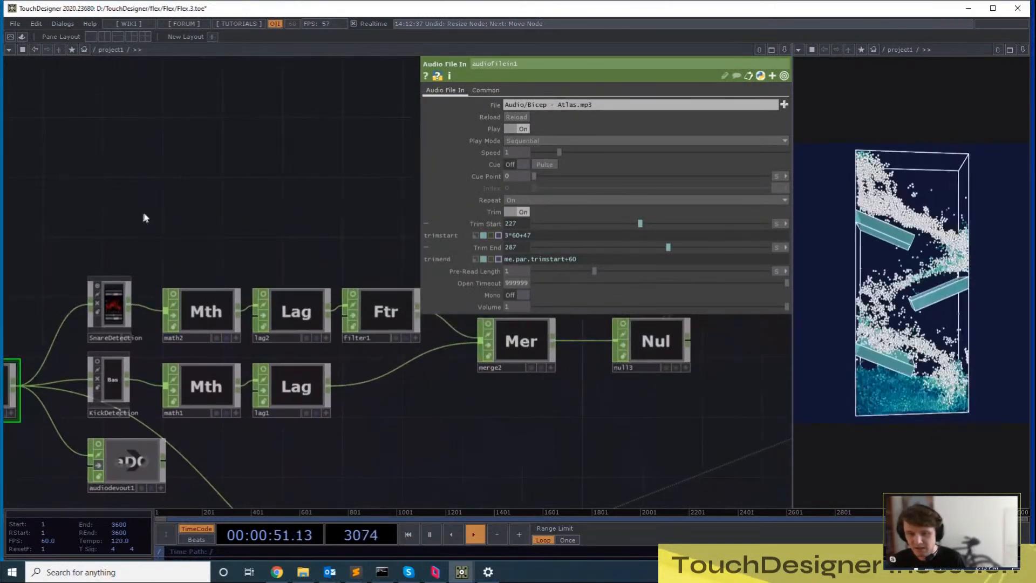
right_drag(117, 406, 115, 450)
drag(197, 228, 219, 212)
right_drag(166, 202, 138, 358)
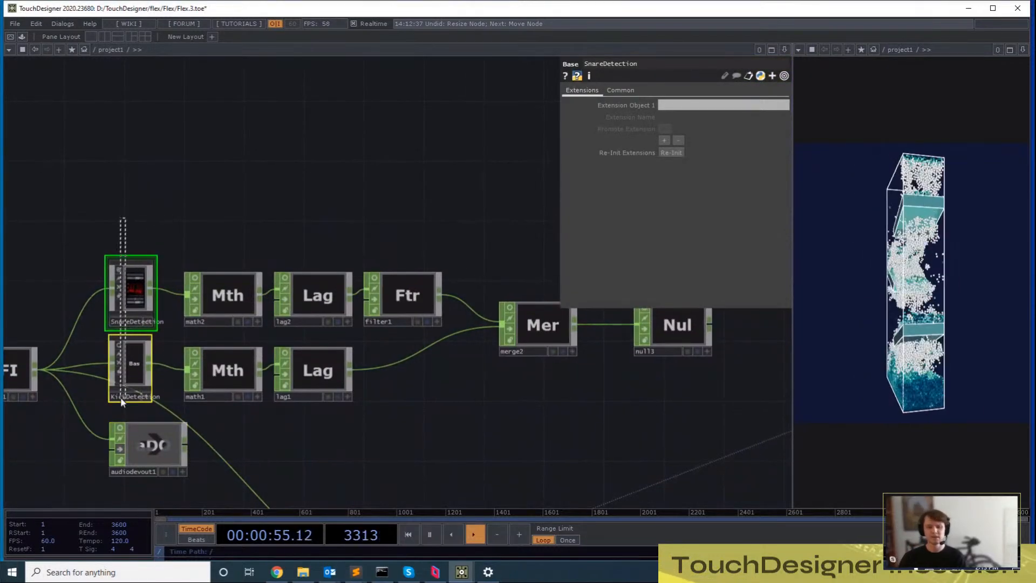
drag(189, 180, 190, 200)
right_drag(167, 202, 141, 418)
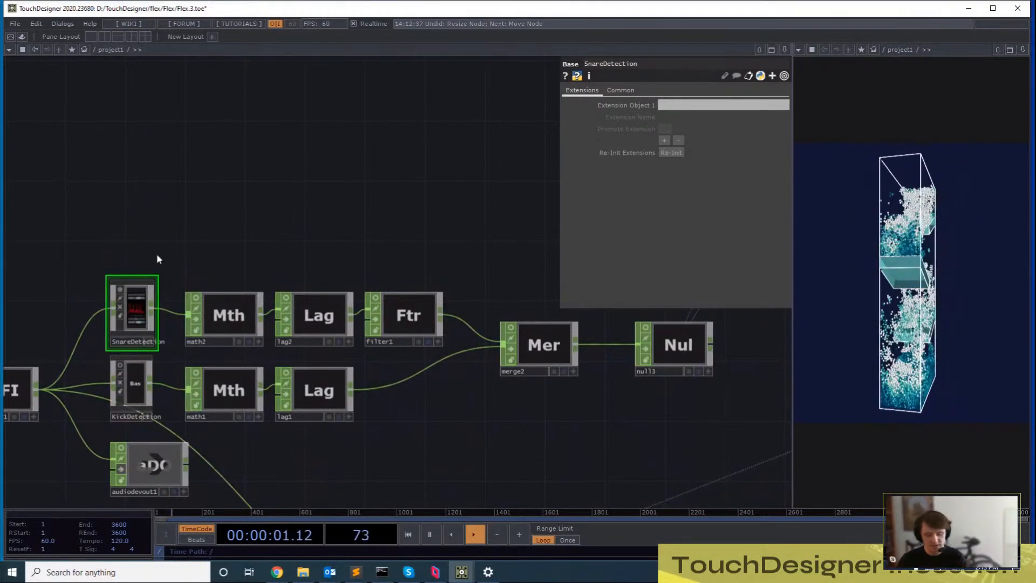
drag(192, 232, 215, 206)
drag(155, 251, 163, 314)
key(ctrl+z)
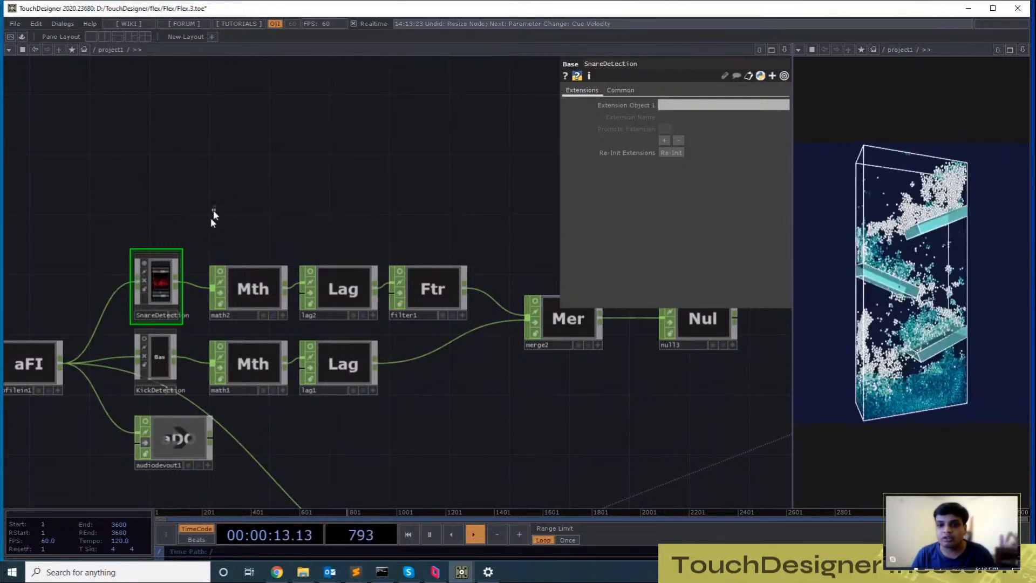
Show the snare and kick channel values on null3 at the end of the audio chain
drag(210, 218, 162, 378)
middle_drag(338, 174, 312, 231)
click(214, 263)
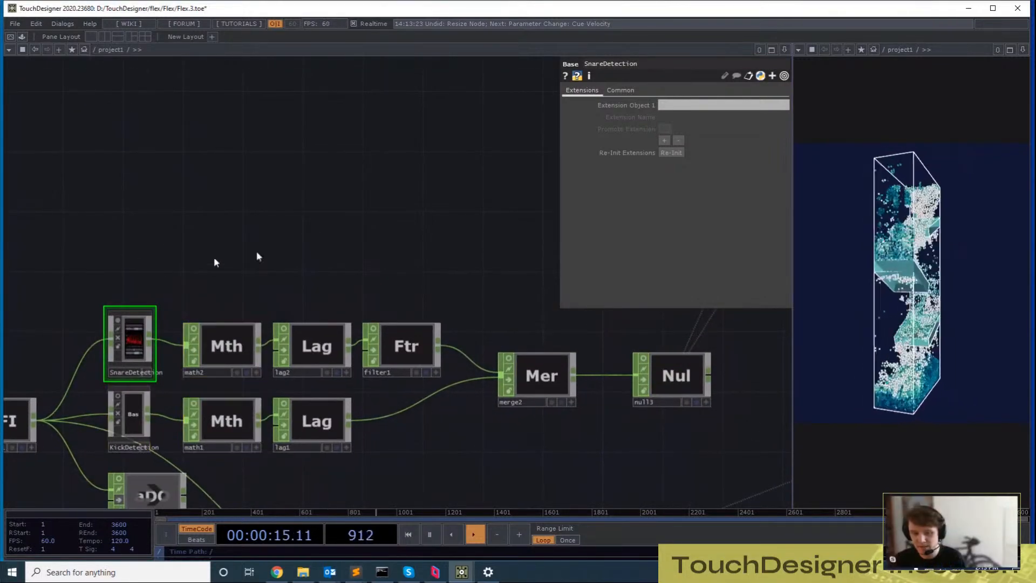
click(642, 358)
scroll(562, 333, down, 6)
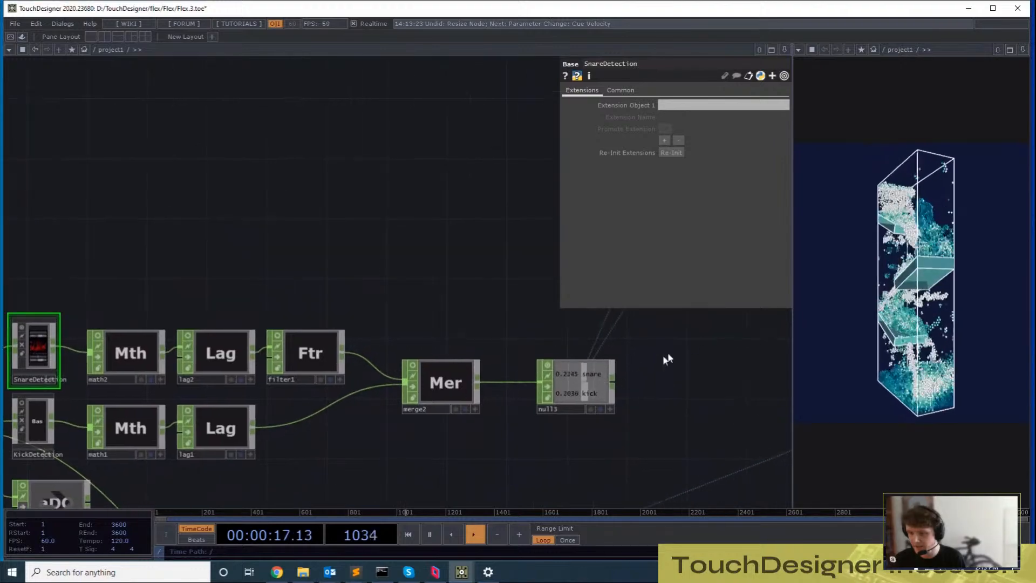
middle_drag(485, 317, 354, 365)
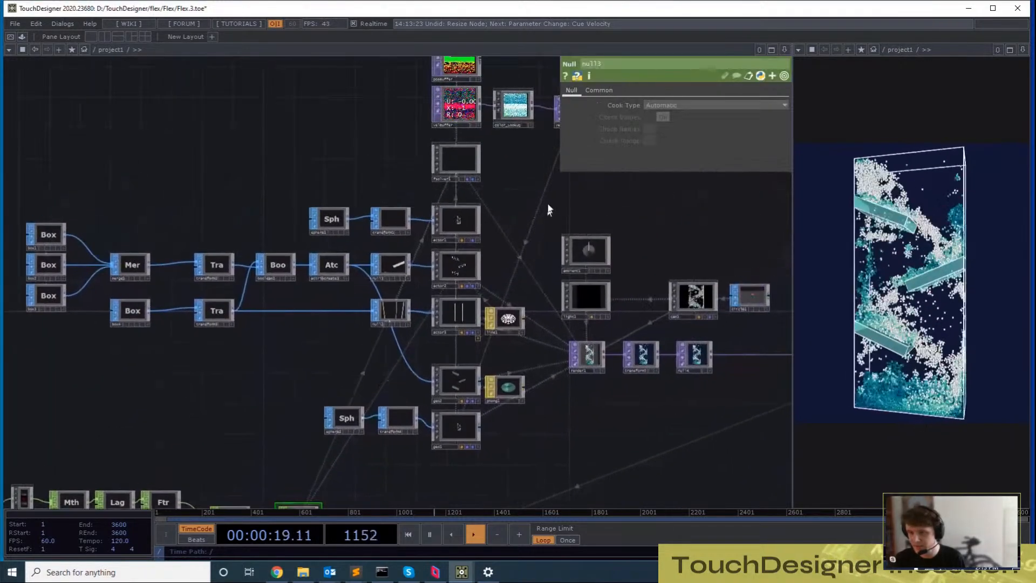
Select geo2, the geometry of the three slanted shelves, and examine its Translate parameter
scroll(520, 324, up, 4)
middle_drag(437, 349, 404, 253)
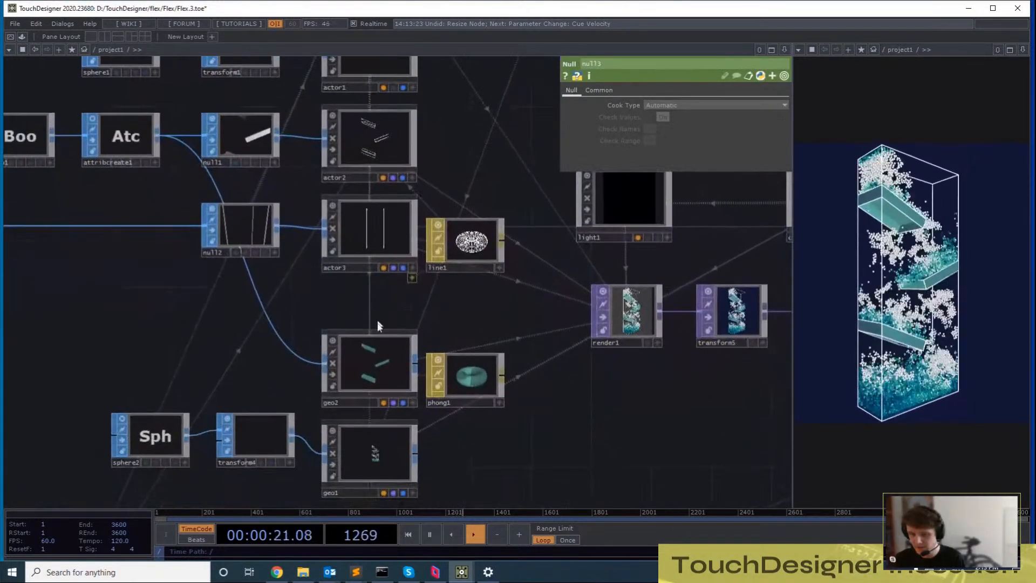
scroll(381, 354, up, 6)
click(381, 354)
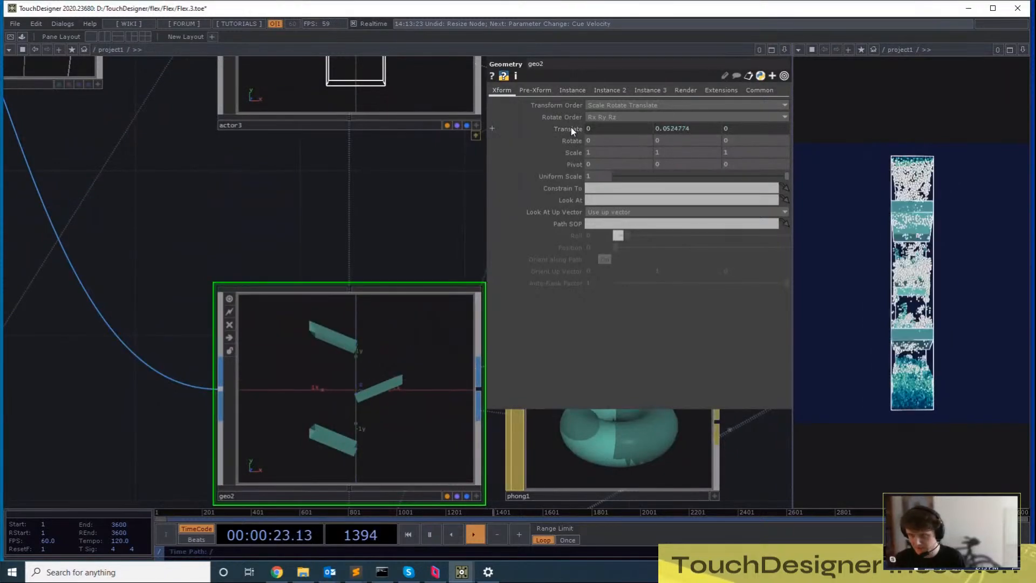
middle_drag(571, 127, 593, 141)
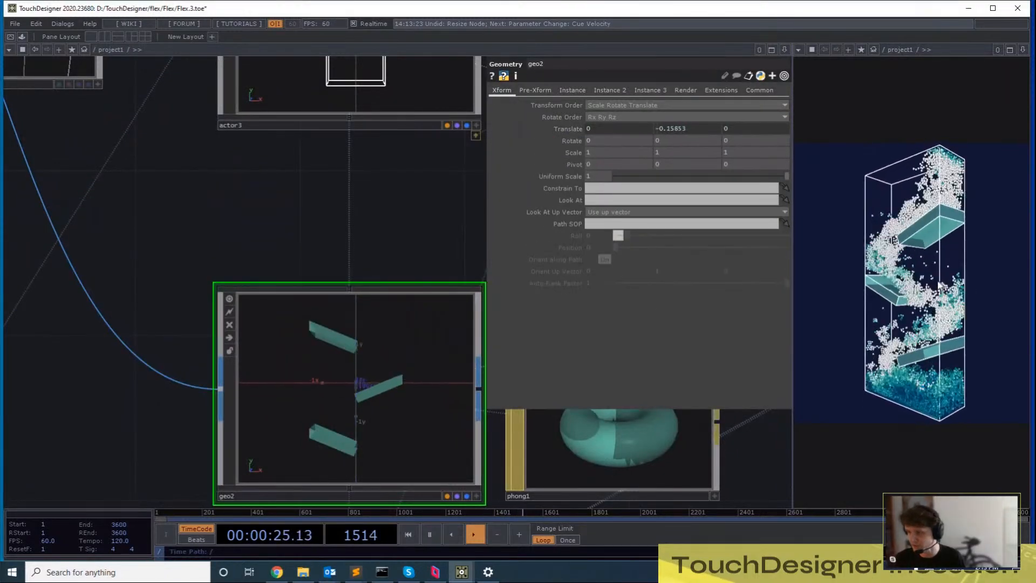
Return to fsolver1 and examine its solver parameters and its connection to actor1
scroll(331, 363, down, 3)
middle_drag(330, 363, 442, 211)
scroll(442, 211, down, 3)
middle_drag(440, 283, 357, 438)
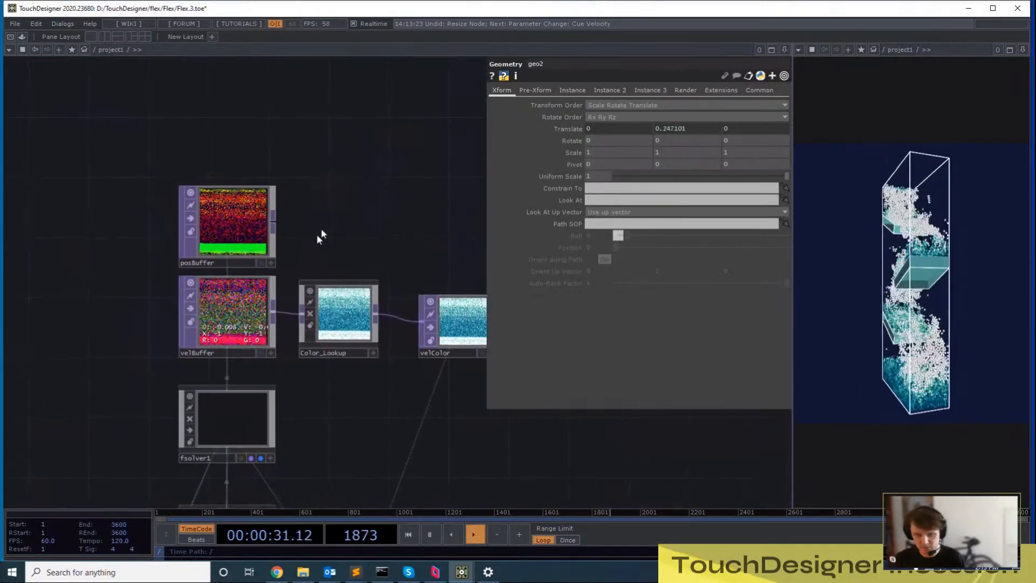
drag(79, 388, 243, 469)
middle_drag(242, 469, 374, 345)
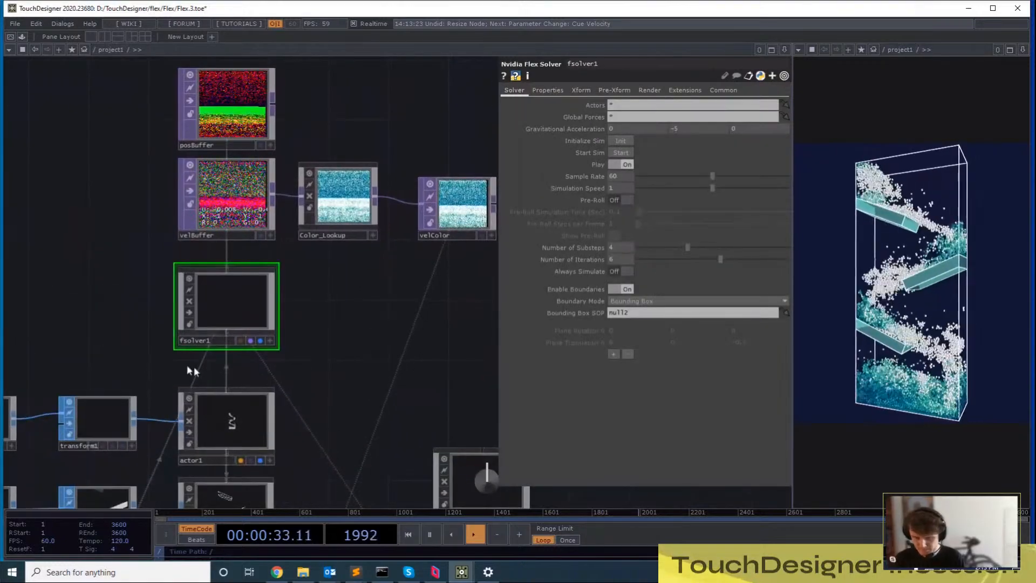
drag(333, 393, 268, 427)
Select velBuffer and examine it together with posBuffer above the solver
middle_drag(69, 89, 69, 118)
click(232, 232)
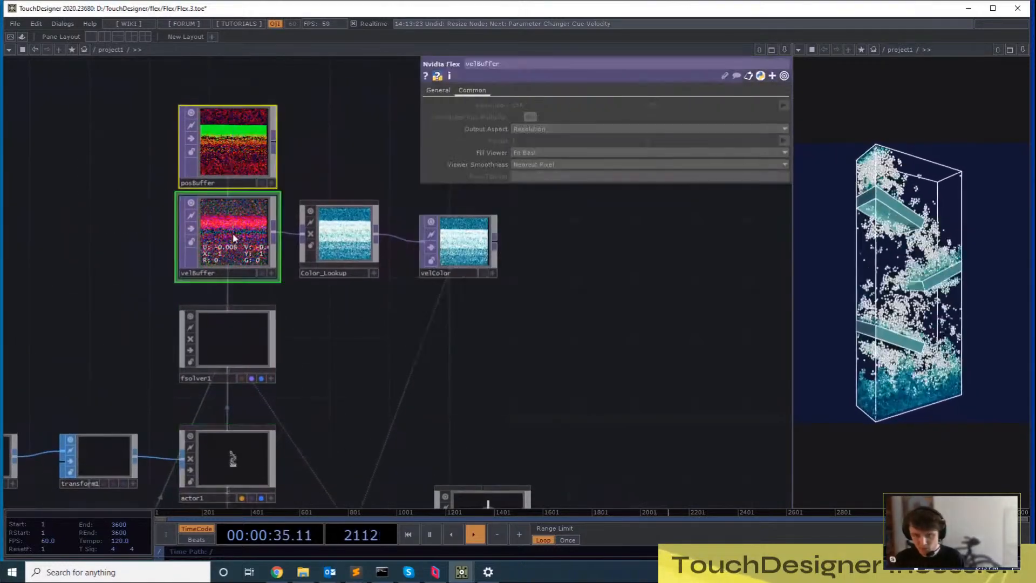
scroll(142, 254, up, 1)
middle_drag(142, 255, 130, 238)
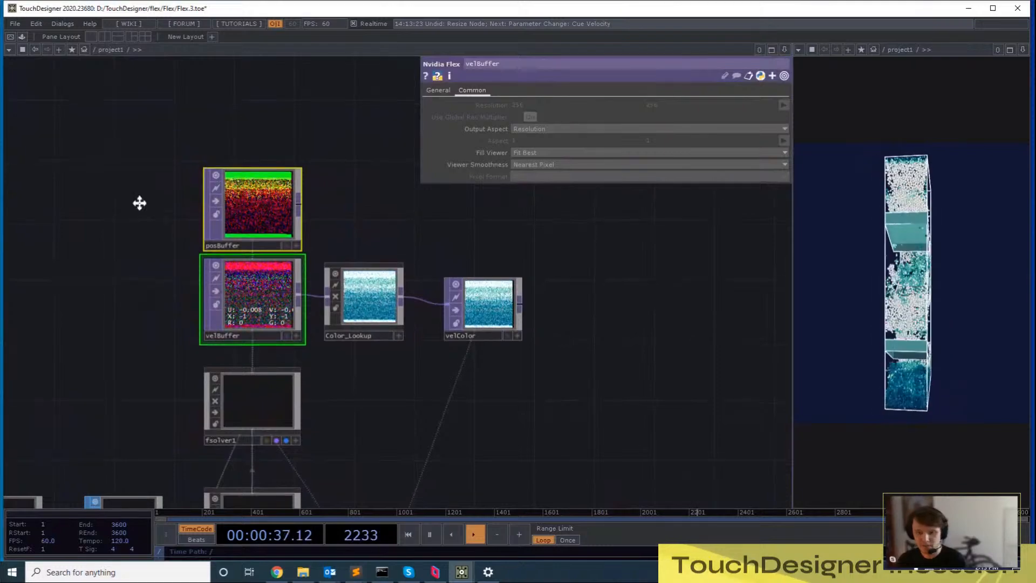
middle_drag(138, 201, 150, 160)
drag(155, 138, 300, 302)
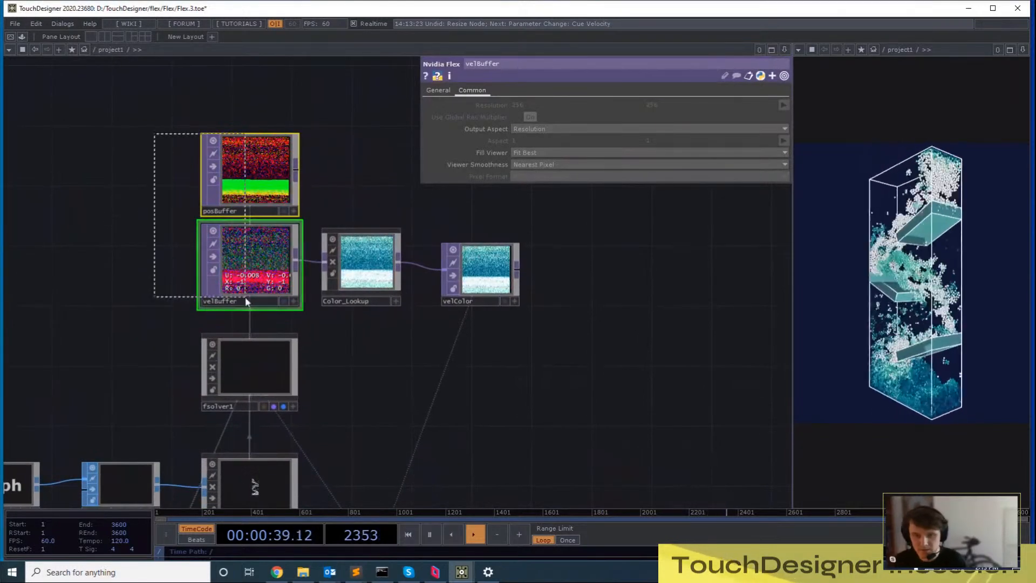
Select posBuffer and check its Actor COMP and Output settings alongside velBuffer
middle_drag(133, 222, 140, 264)
drag(144, 180, 232, 324)
click(256, 216)
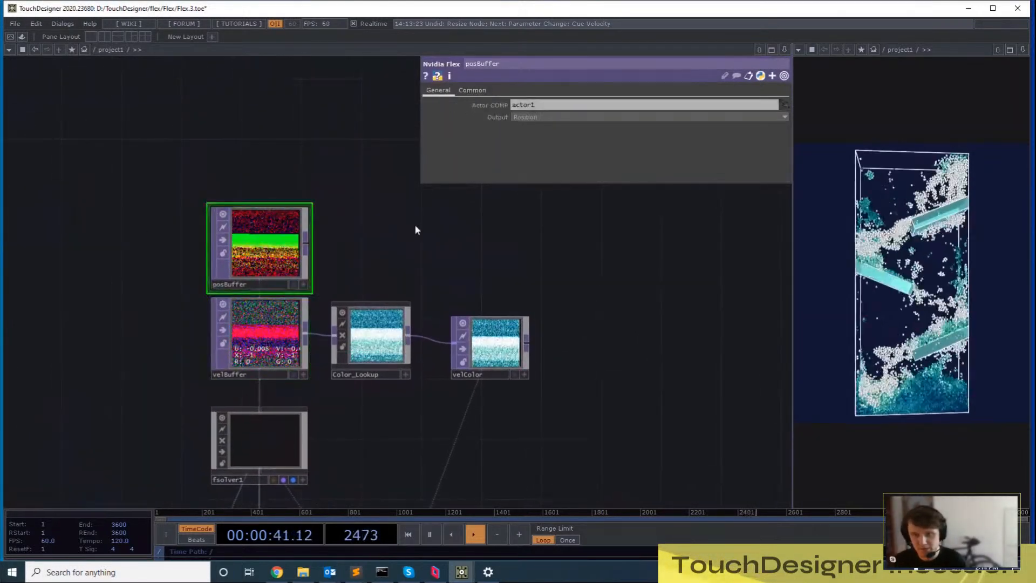
middle_drag(414, 224, 205, 200)
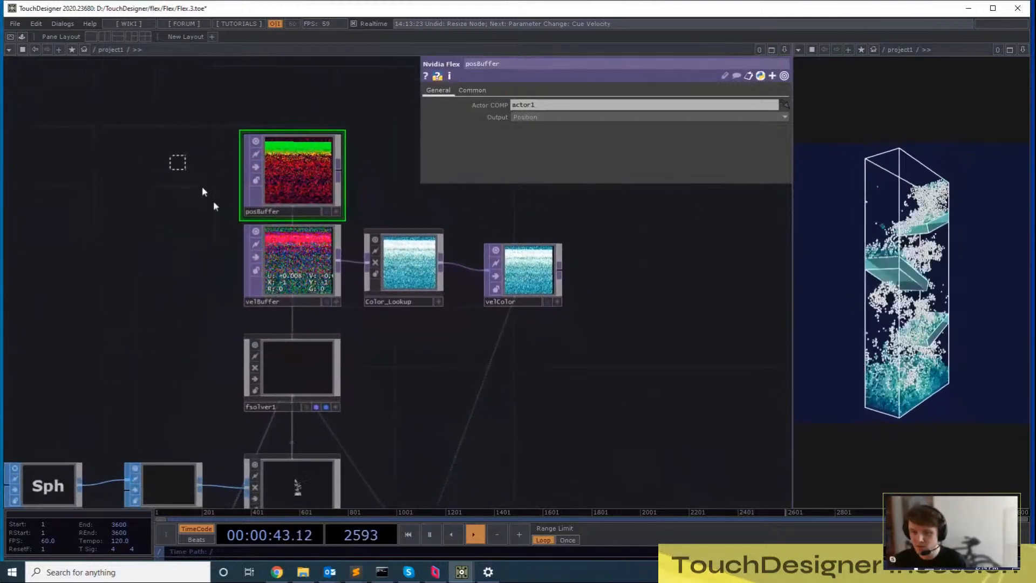
drag(205, 200, 266, 282)
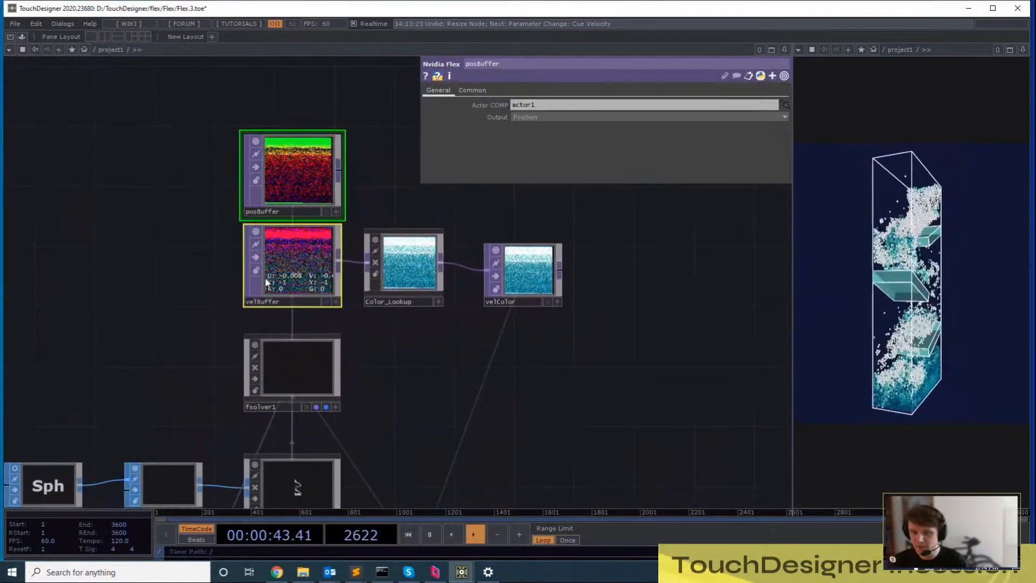
click(299, 164)
middle_drag(360, 163, 354, 196)
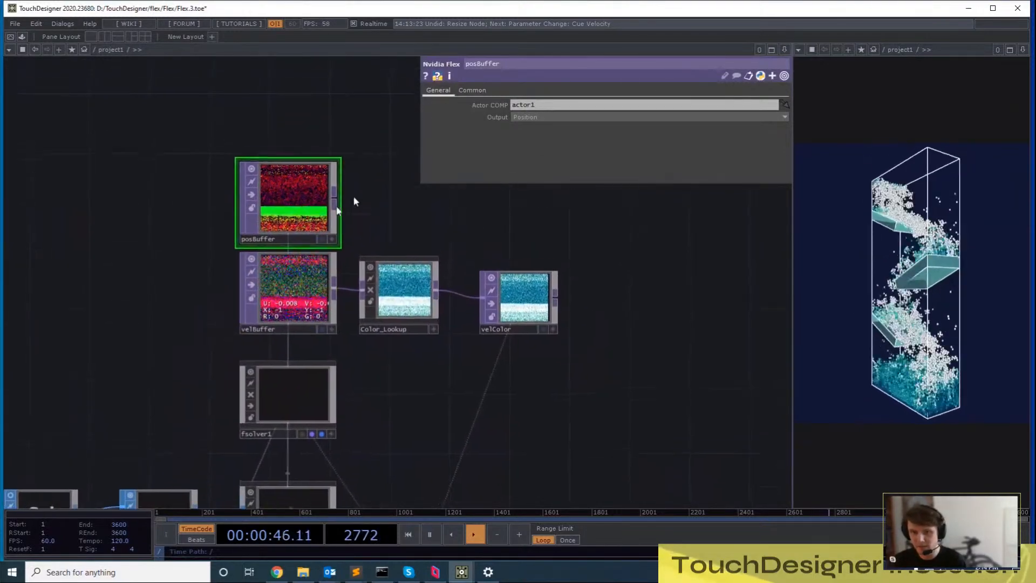
Examine the Output setting of posBuffer and compare its image with velBuffer and the Color_Lookup chain
click(531, 118)
click(531, 117)
click(531, 117)
drag(381, 183, 324, 88)
scroll(265, 435, up, 5)
scroll(252, 386, down, 3)
drag(386, 372, 393, 464)
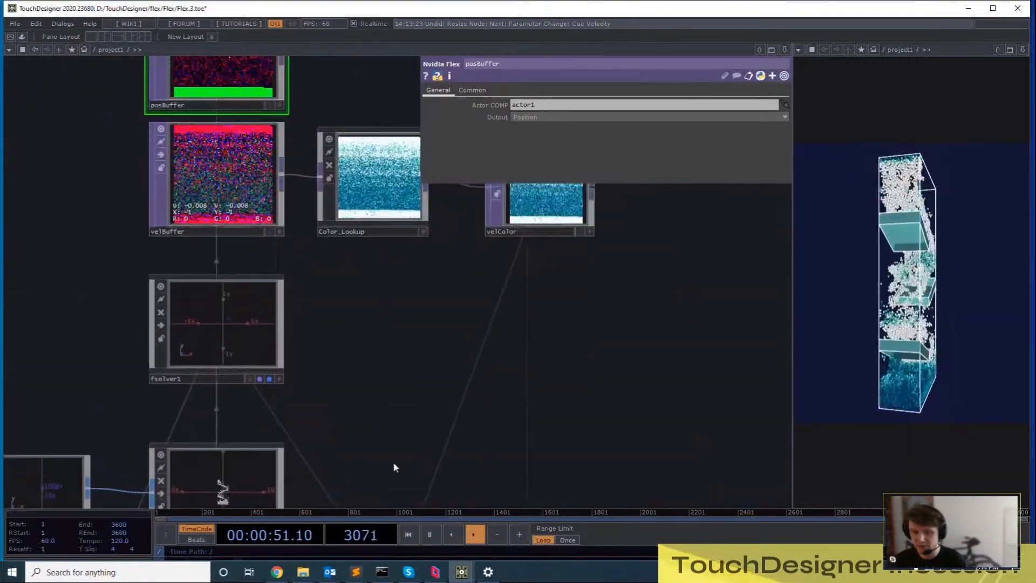
Select velBuffer and examine its position data neighbour and its connection through Color_Lookup to velColor
drag(319, 78, 328, 236)
click(247, 340)
drag(370, 197, 341, 171)
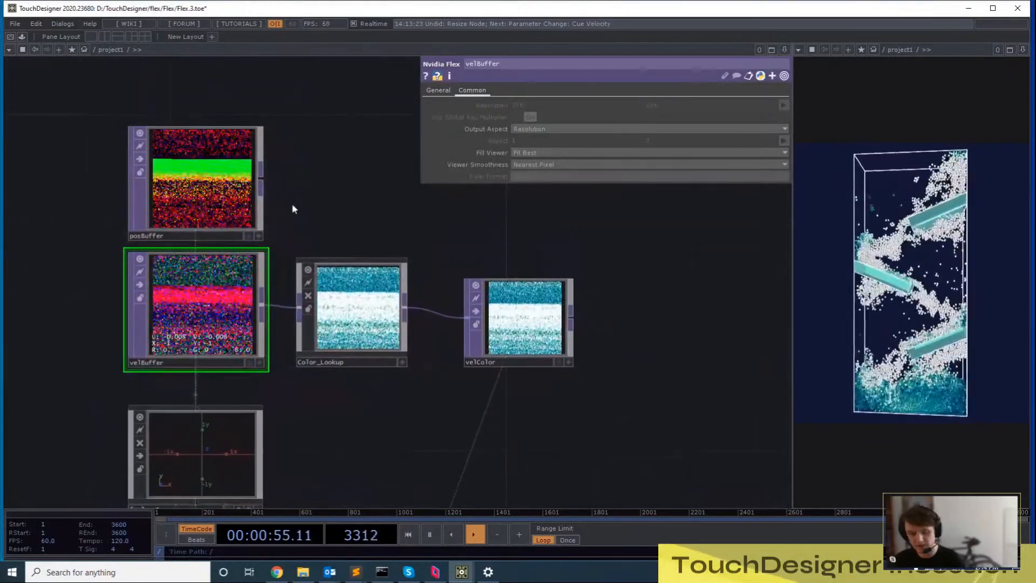
Enter the Color_Lookup component, examine the math1 and ramp1 inputs, and select lookup1 to check its settings
double_click(358, 300)
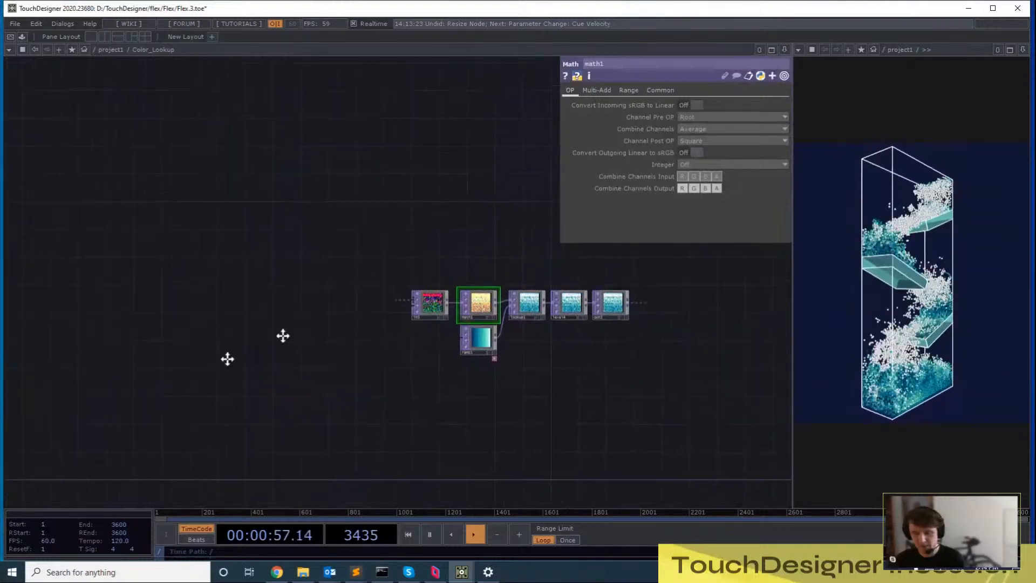
scroll(340, 375, up, 4)
scroll(330, 251, up, 3)
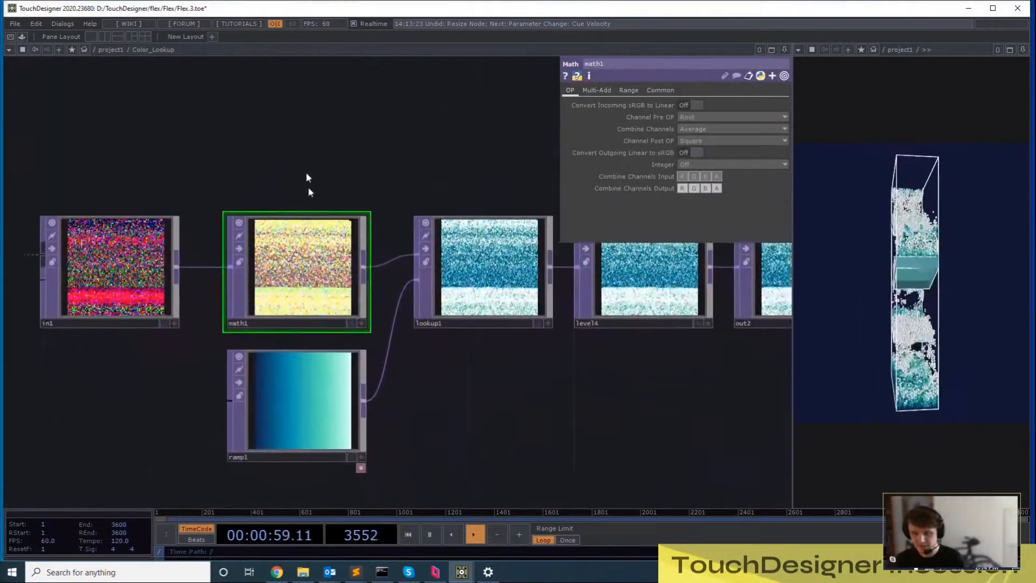
drag(492, 432, 499, 445)
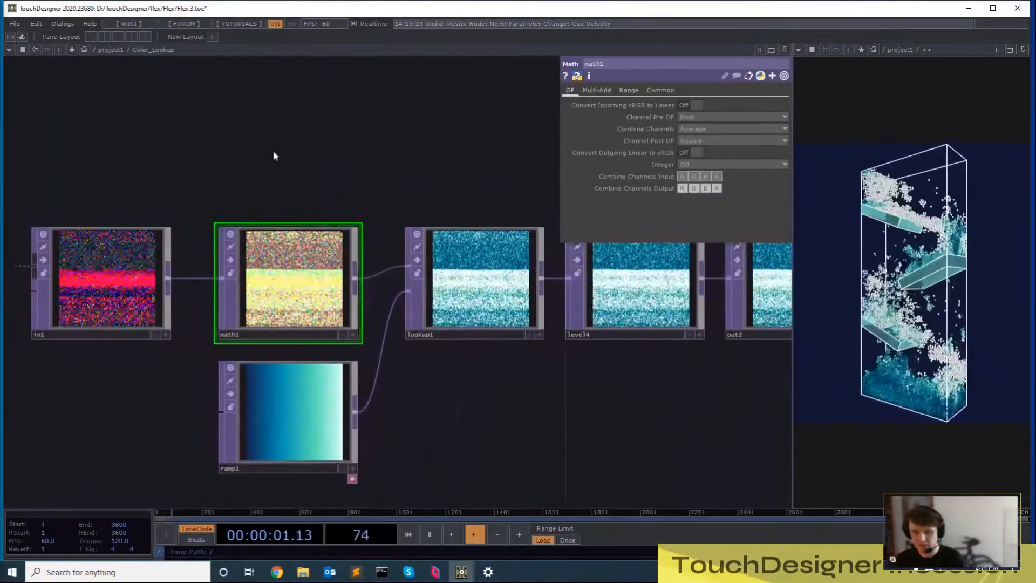
drag(249, 119, 173, 73)
click(401, 239)
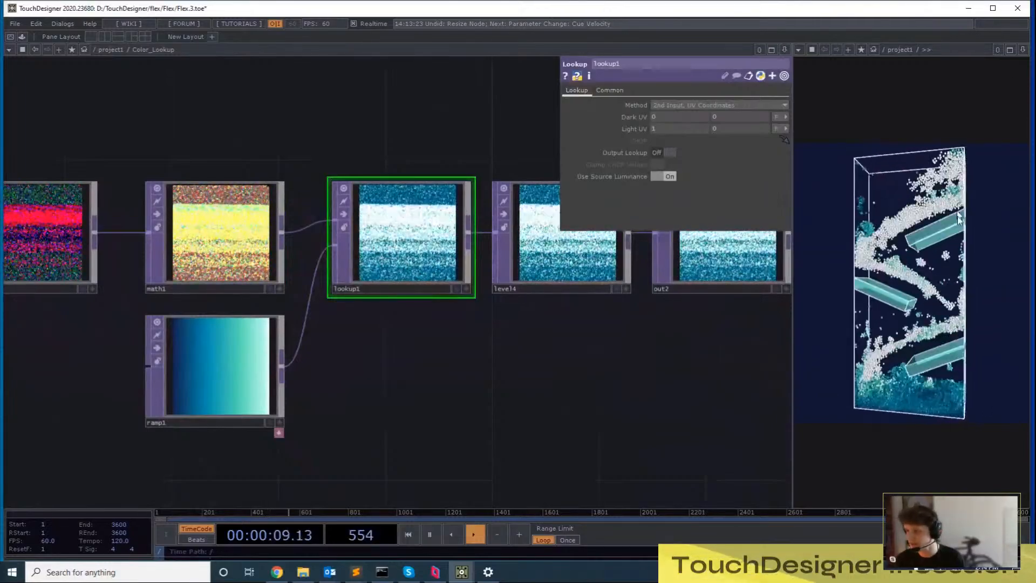
drag(632, 426, 613, 508)
scroll(402, 224, down, 3)
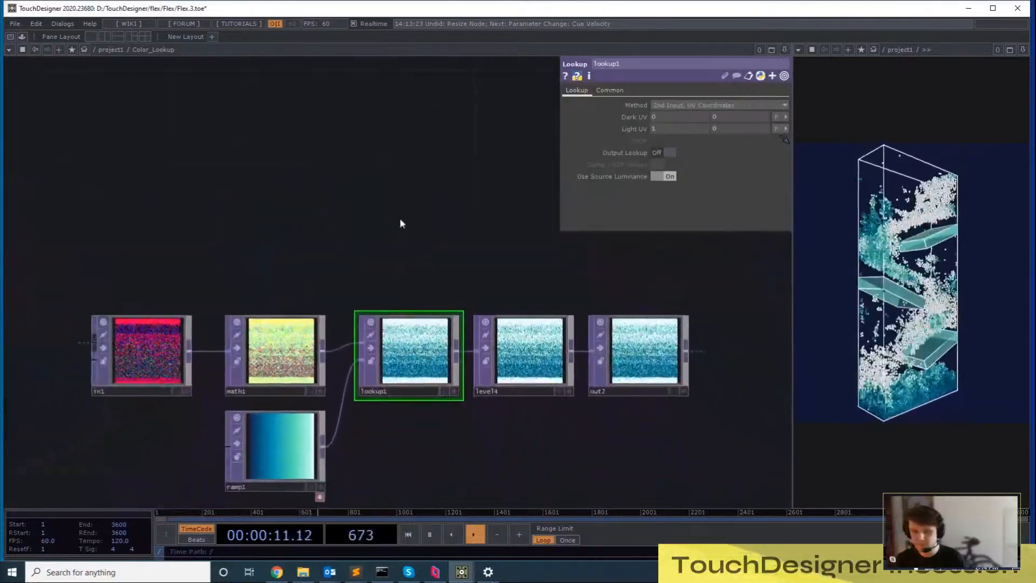
Leave and re-enter Color_Lookup, select math1, and examine its channel operations and range values
key(u)
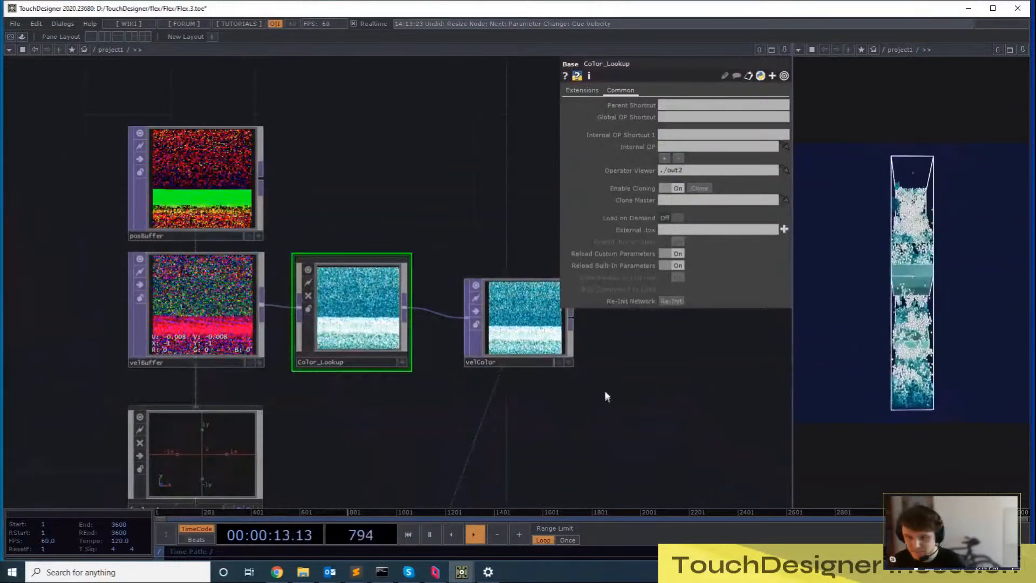
key(i)
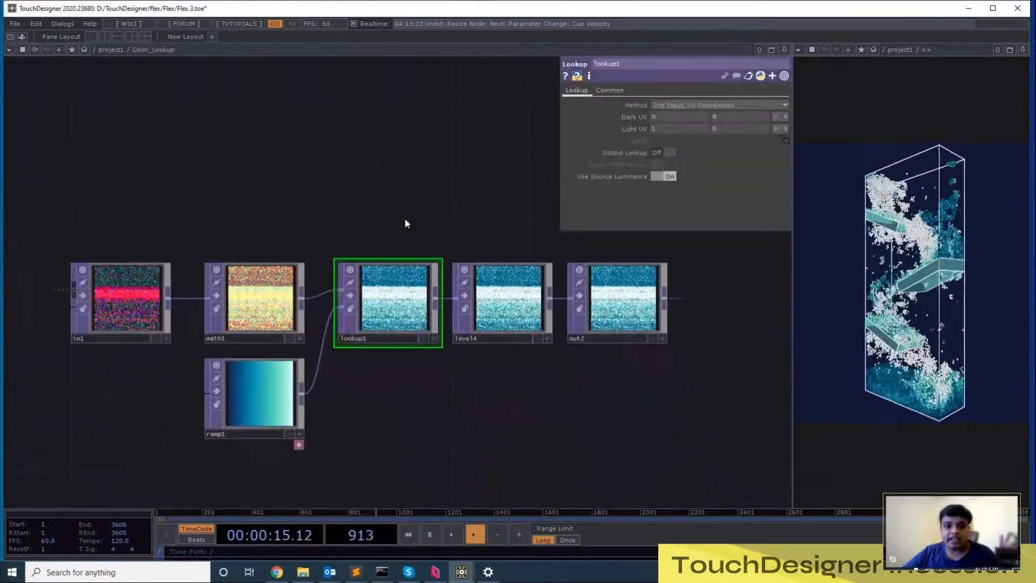
drag(418, 434, 484, 420)
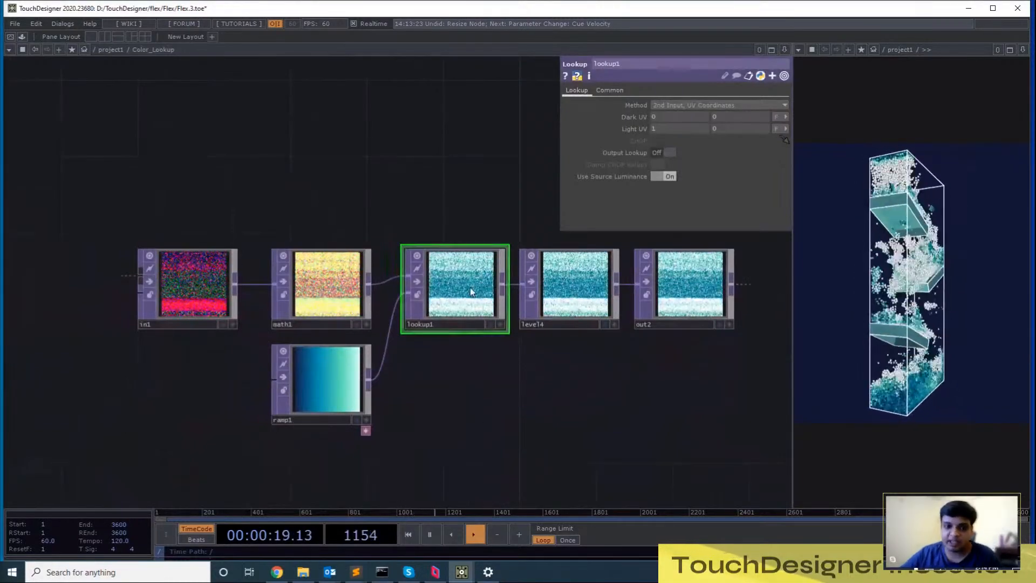
click(321, 286)
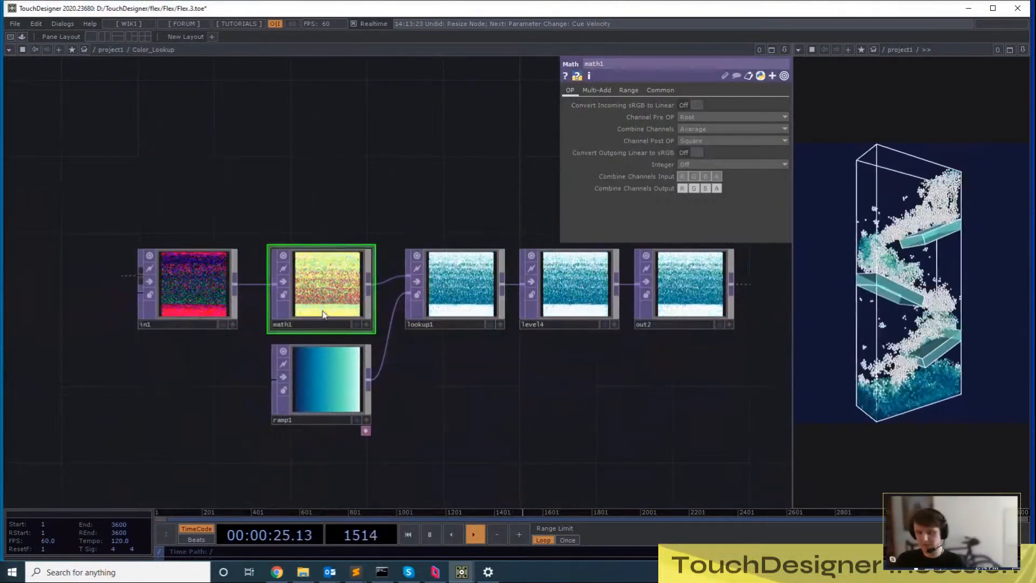
drag(330, 223, 327, 238)
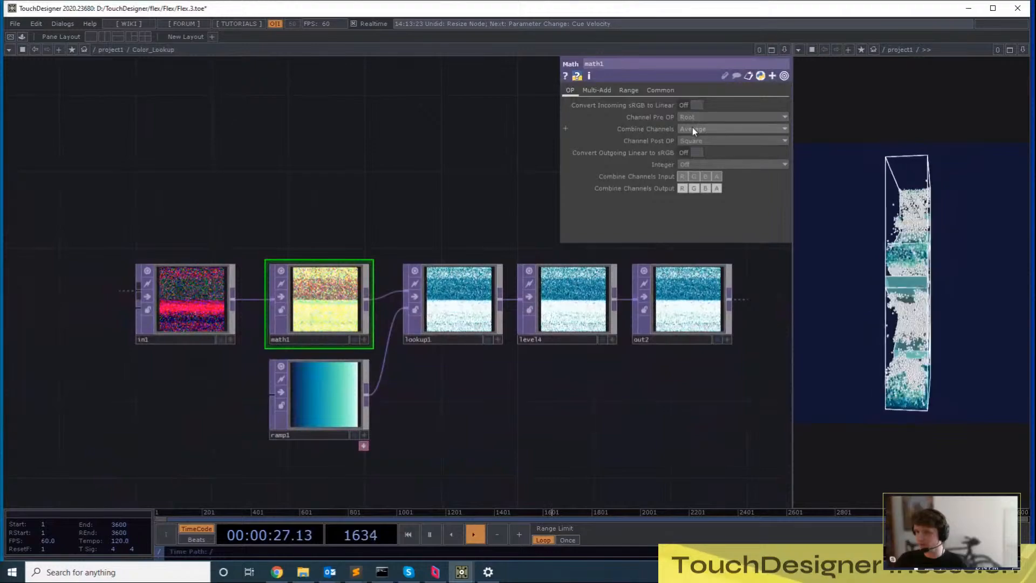
click(629, 90)
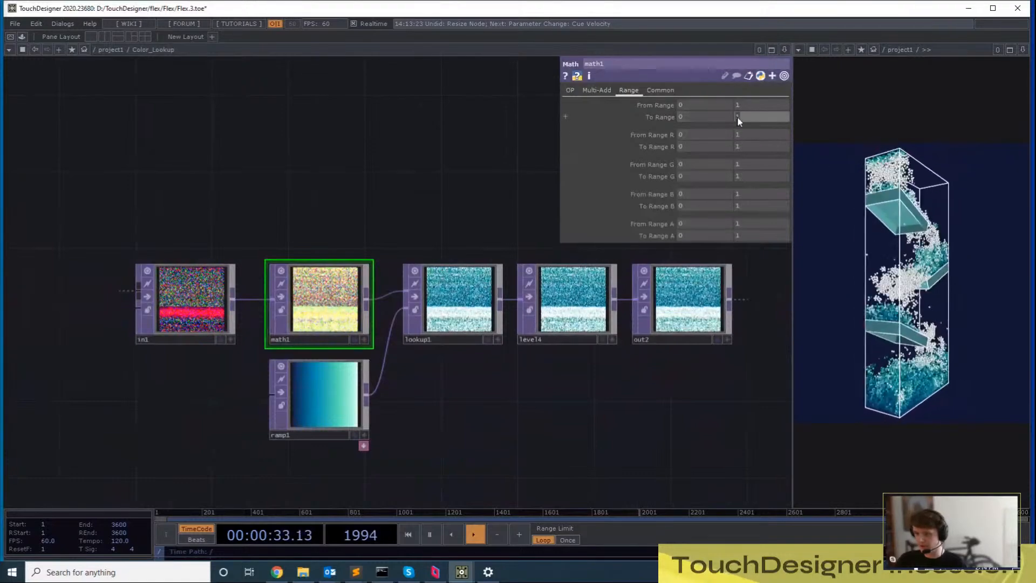
Try an upper To Range value of 0.5 on math1 and reset it to 1
mouse_move(748, 115)
middle_down()
mouse_move(732, 115)
mouse_move(738, 100)
middle_up()
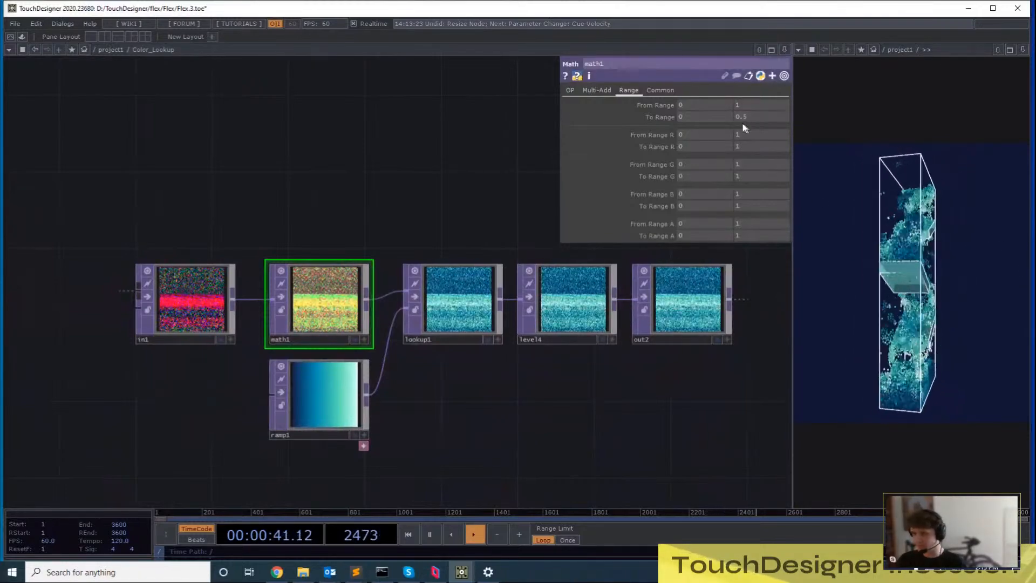
drag(747, 119, 473, 116)
text(1)
key(Return)
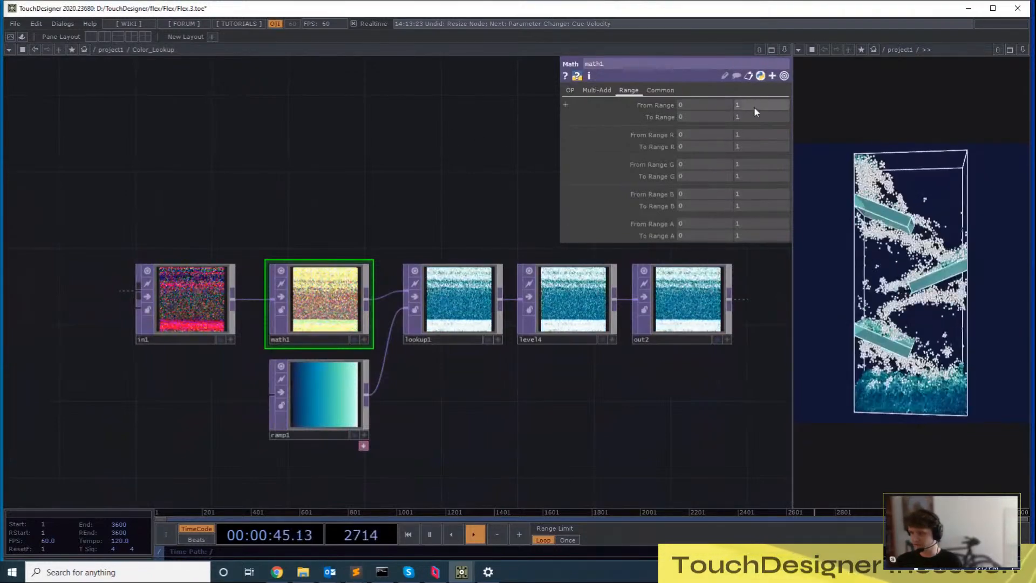
Set the upper To Range value of math1 to 0.5 and return to the parent network
drag(750, 117, 664, 113)
text(0.5)
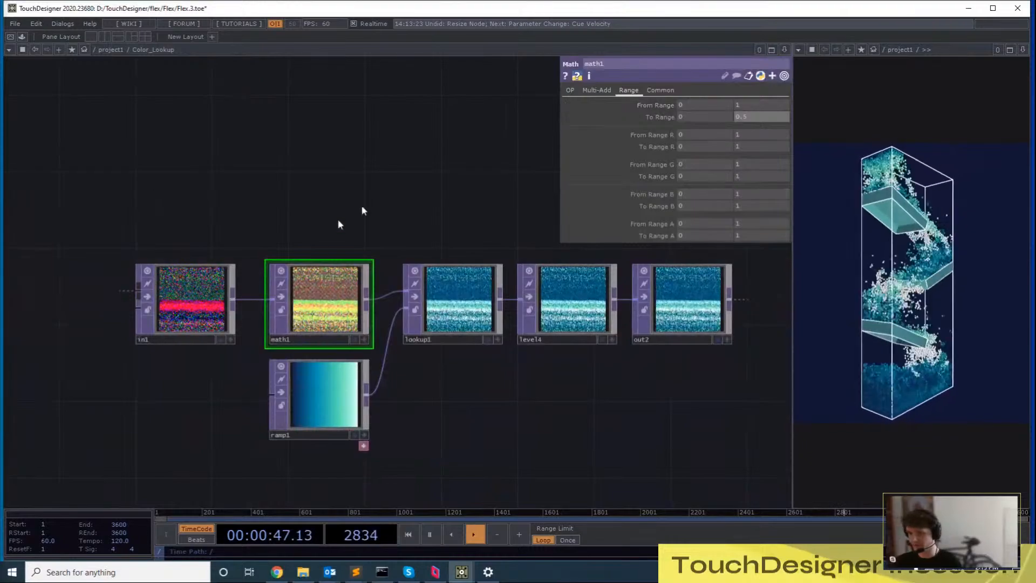
scroll(450, 186, down, 6)
key(i)
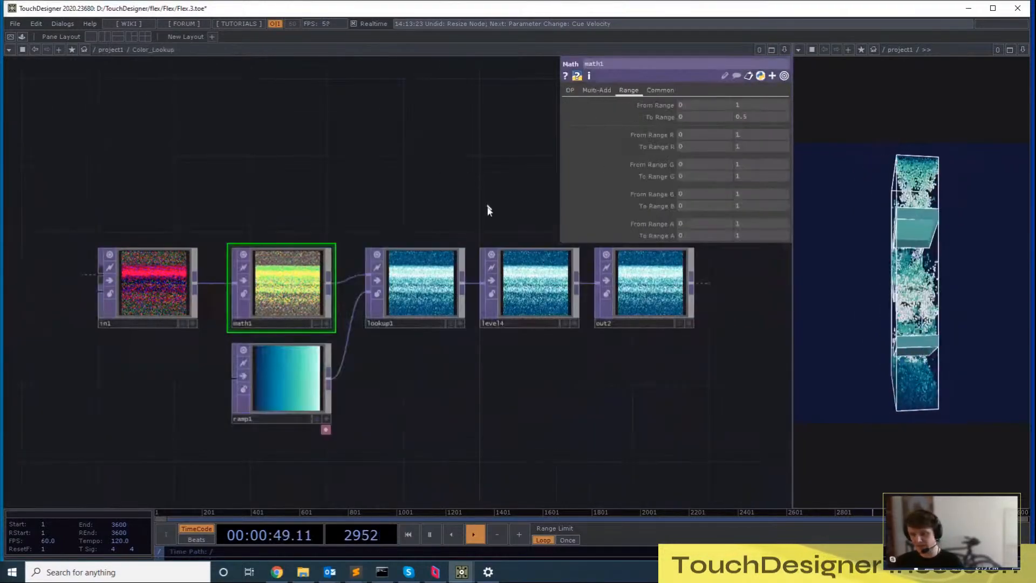
key(u)
Select actor1 below fsolver1 and turn off its node viewer
drag(404, 176, 382, 207)
drag(380, 140, 382, 104)
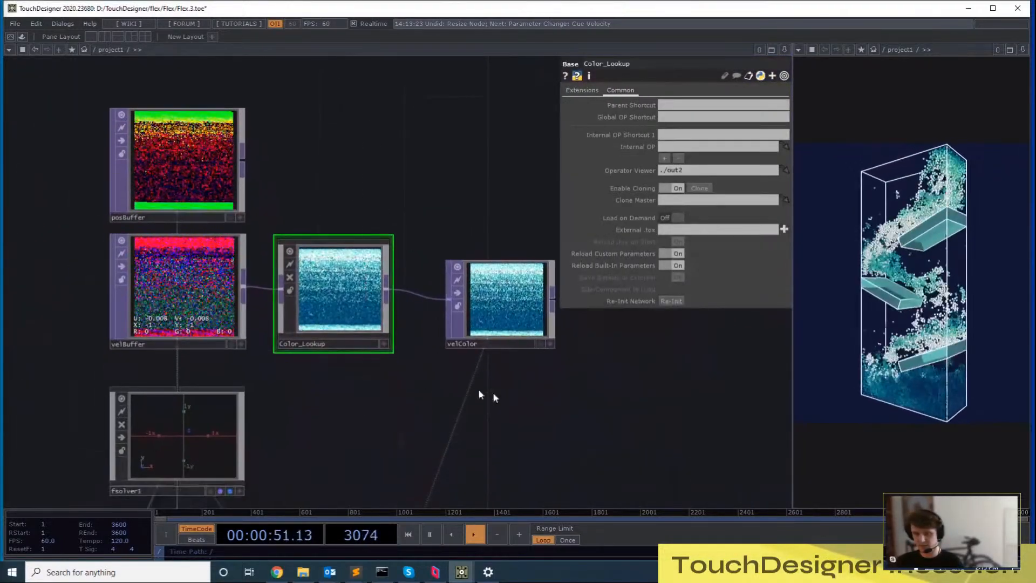
scroll(493, 392, down, 1)
drag(545, 370, 499, 182)
scroll(499, 183, down, 3)
drag(429, 252, 454, 249)
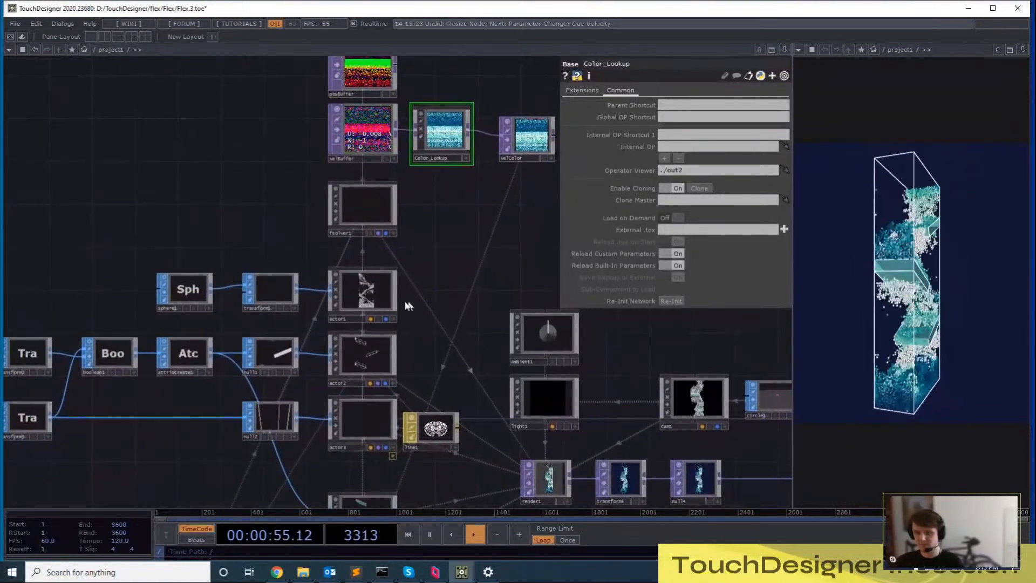
click(380, 301)
mouse_move(387, 261)
mouse_down()
mouse_move(349, 307)
mouse_move(328, 283)
mouse_move(338, 273)
mouse_move(334, 301)
mouse_move(381, 266)
mouse_up()
scroll(363, 290, up, 3)
scroll(325, 318, up, 7)
scroll(321, 319, down, 3)
scroll(386, 265, down, 1)
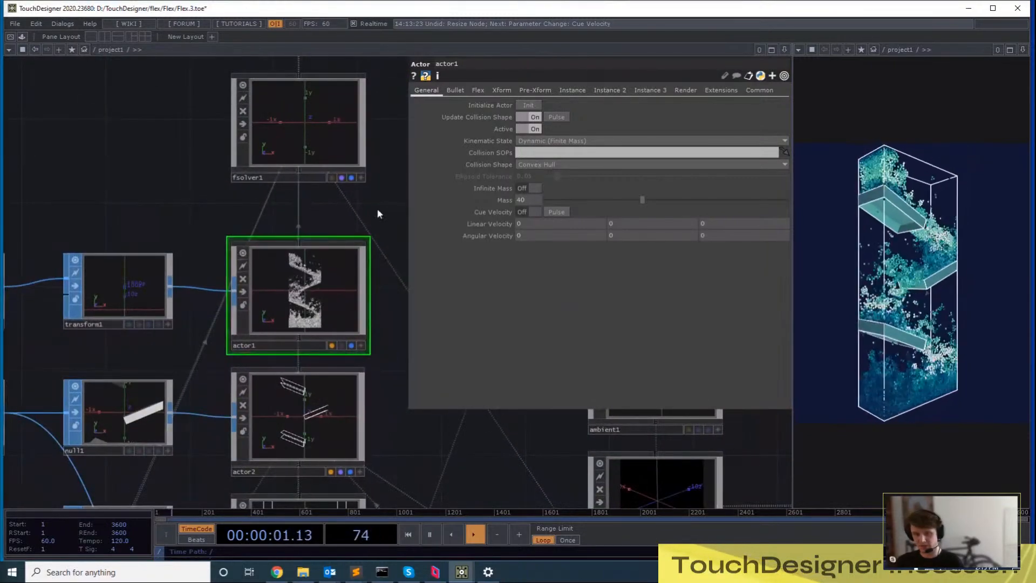
scroll(318, 197, down, 3)
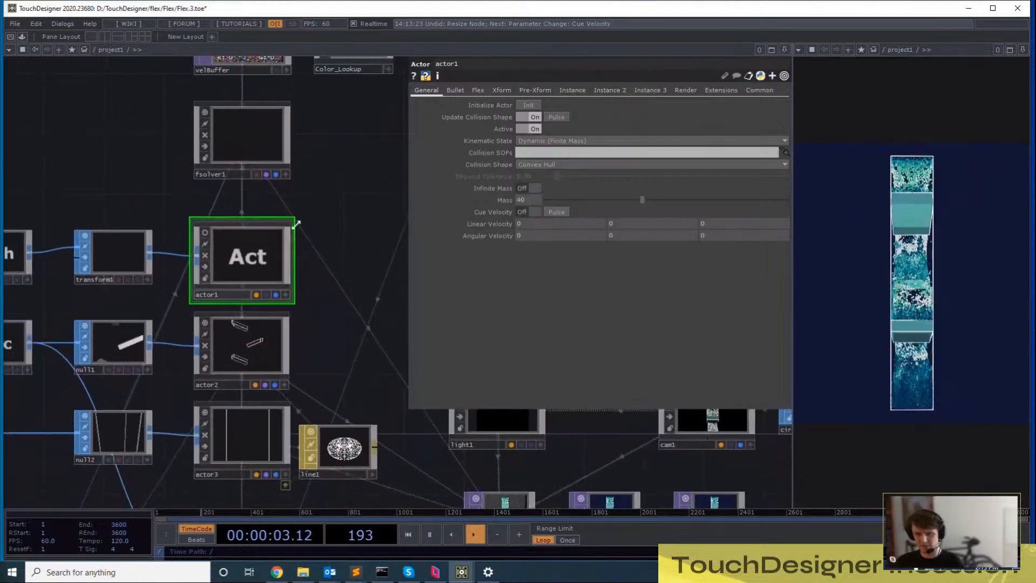
Examine the inactive instancing settings of actor1, including the Instance and Instance 2 parameters
click(583, 90)
click(597, 92)
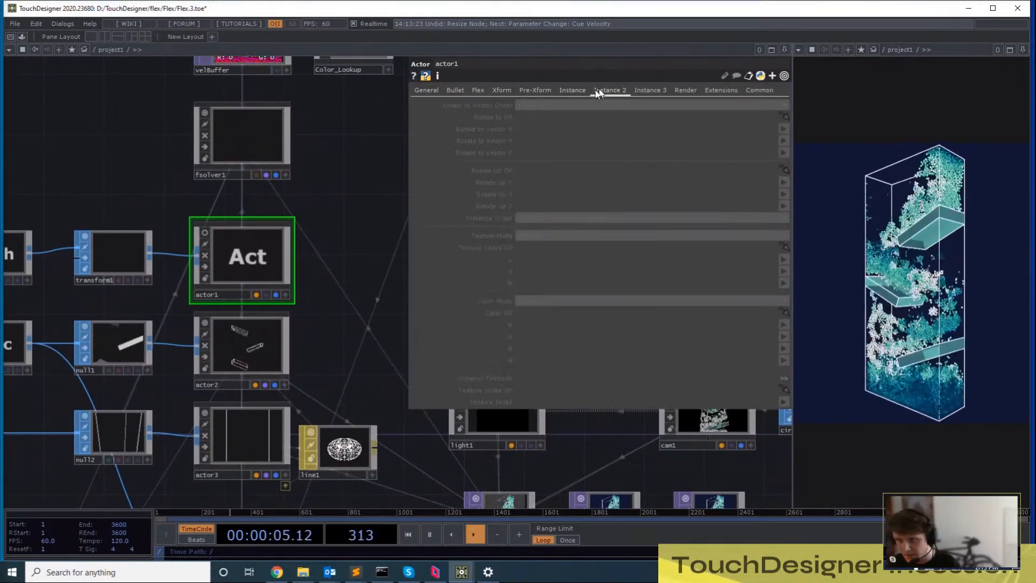
click(578, 91)
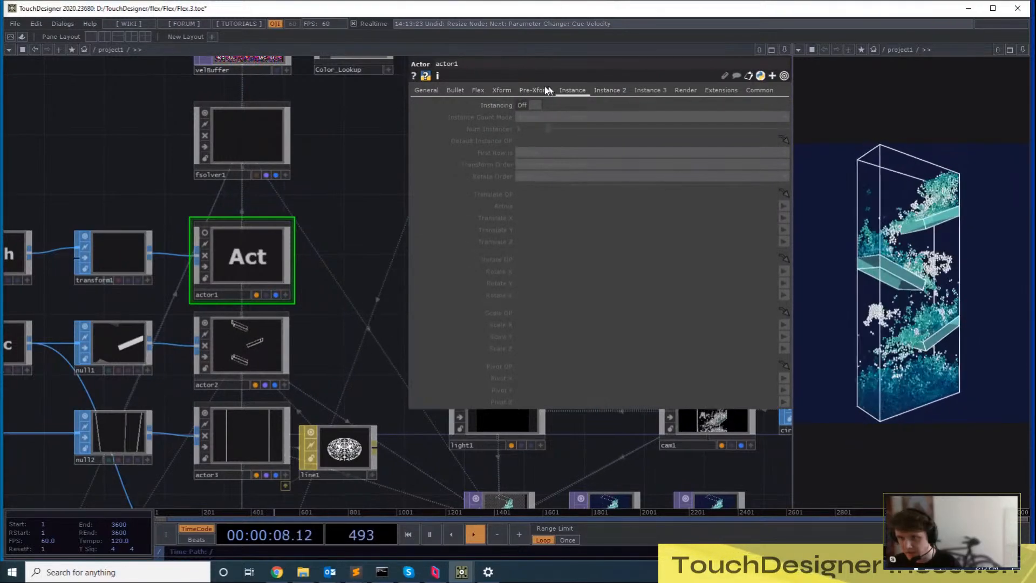
click(600, 90)
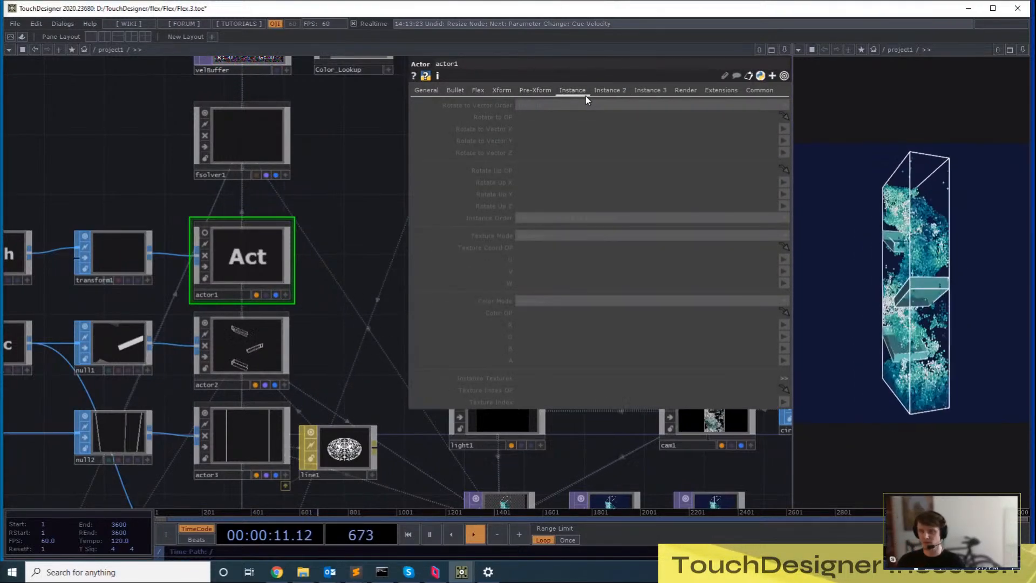
click(581, 93)
Select geo1, the instanced sphere geometry below geo2, and show its instancing parameters
drag(345, 77, 331, 157)
drag(342, 396, 344, 138)
drag(354, 361, 354, 281)
drag(297, 415, 286, 423)
click(264, 411)
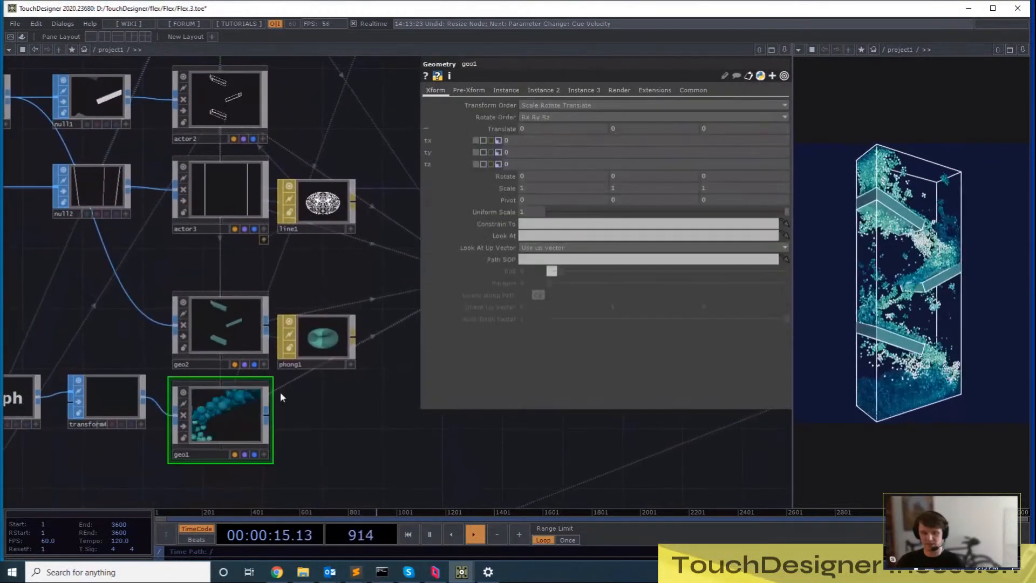
drag(402, 402, 367, 439)
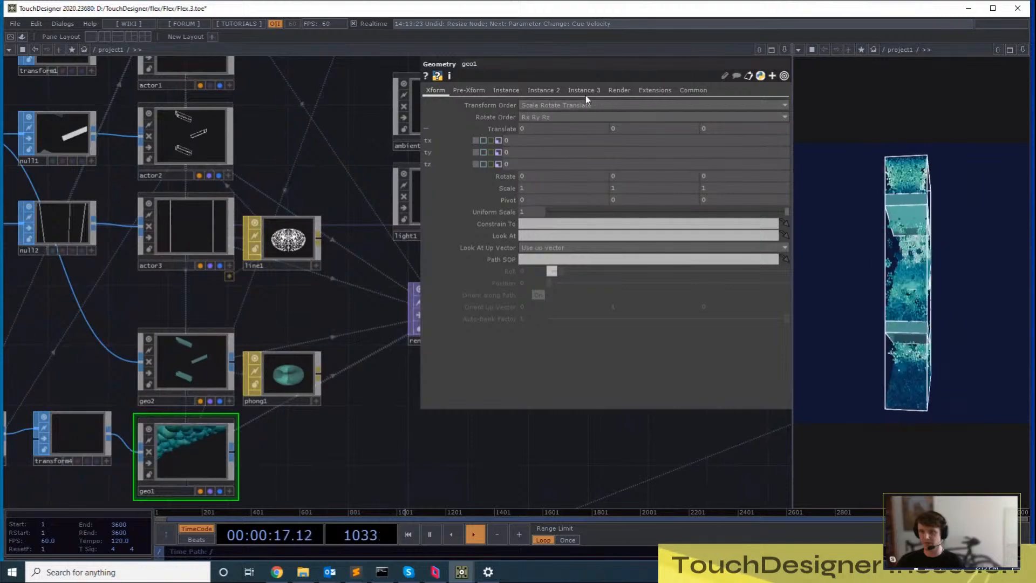
click(506, 90)
Select posBuffer above the solver and examine it as the source of the instance positions
drag(318, 212, 378, 437)
scroll(377, 437, down, 3)
right_drag(311, 139, 324, 184)
scroll(342, 171, up, 5)
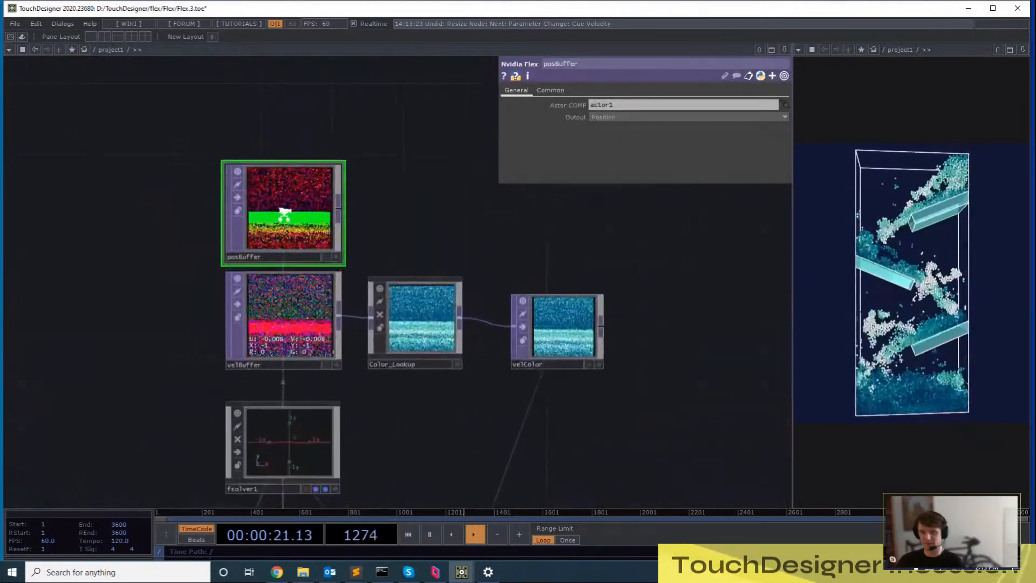
drag(373, 229, 306, 96)
Reselect geo1 and examine its Translate OP channels and its Color OP channel assignments
scroll(306, 97, down, 2)
scroll(306, 92, down, 3)
drag(388, 328, 356, 164)
click(228, 378)
click(253, 463)
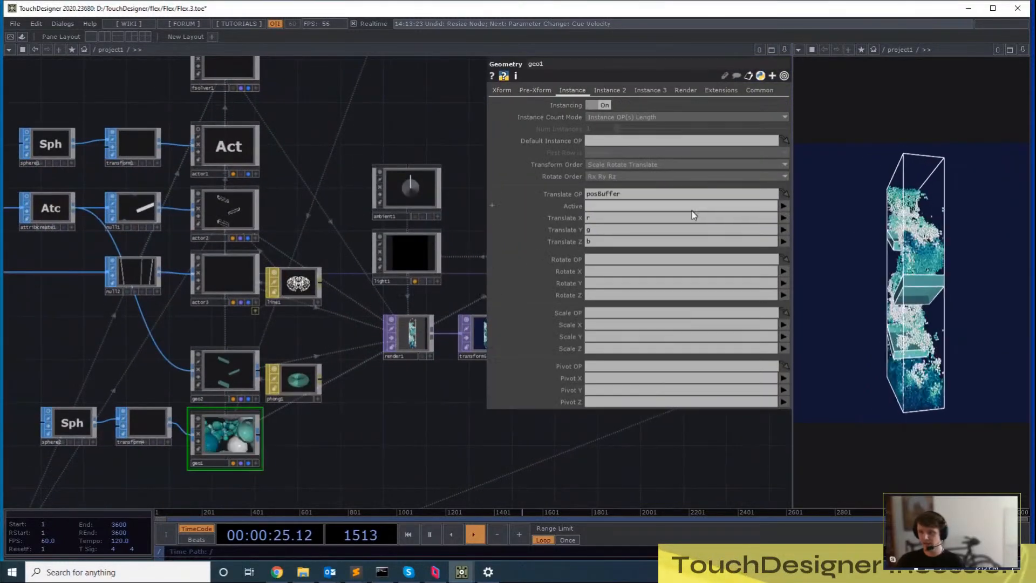
click(610, 90)
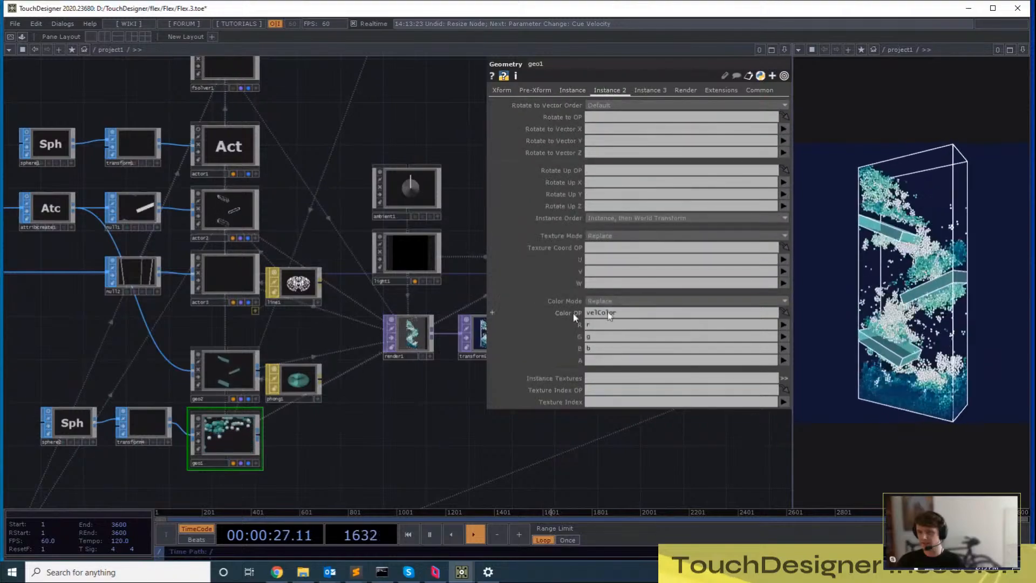
Examine velColor in the buffer chain as the source for geo1's instance colors
drag(329, 115, 336, 350)
scroll(410, 232, up, 4)
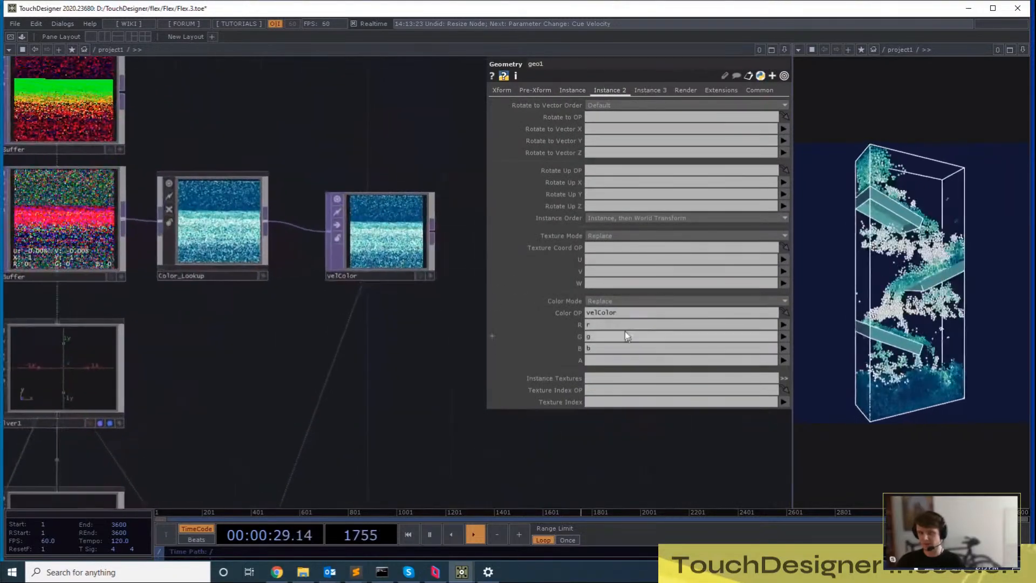
scroll(319, 254, down, 6)
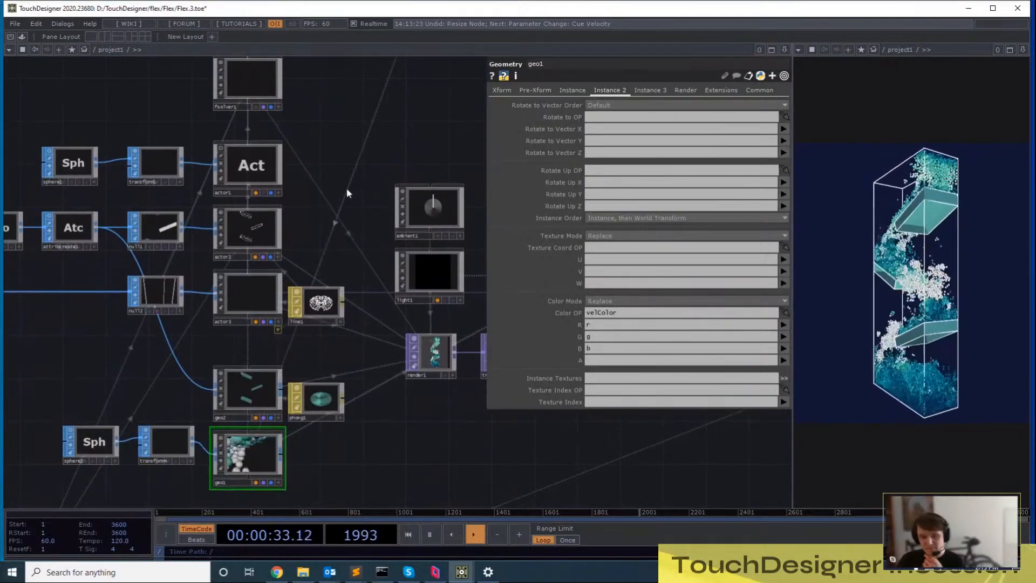
Select actor2, the slanted shelves actor, and examine its Kinematic State and Collision Shape settings
drag(457, 443, 424, 442)
scroll(424, 443, down, 2)
drag(543, 451, 428, 462)
scroll(426, 448, up, 2)
drag(176, 172, 464, 277)
drag(413, 206, 354, 197)
scroll(350, 392, up, 3)
drag(345, 287, 453, 384)
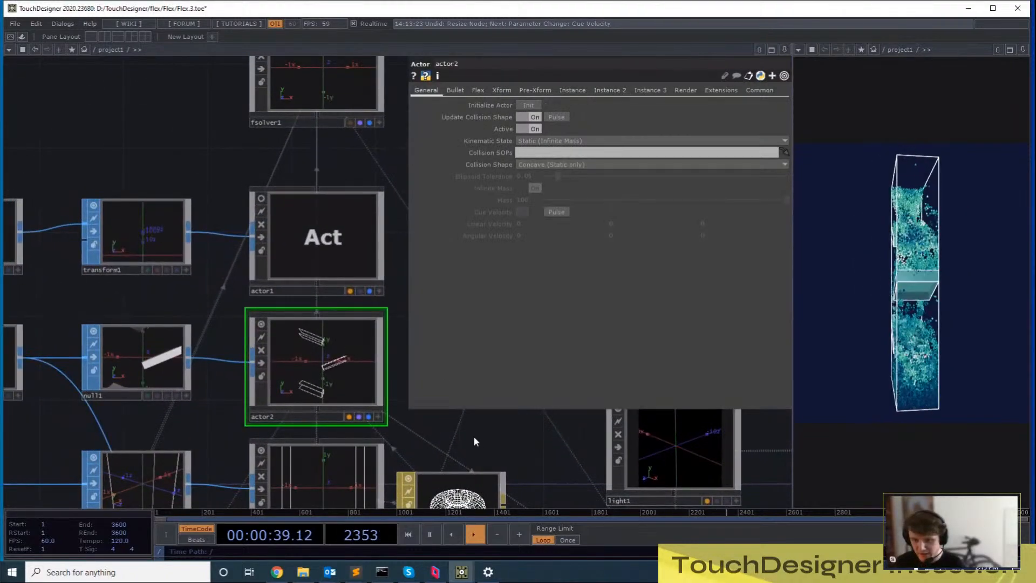
drag(474, 436, 371, 222)
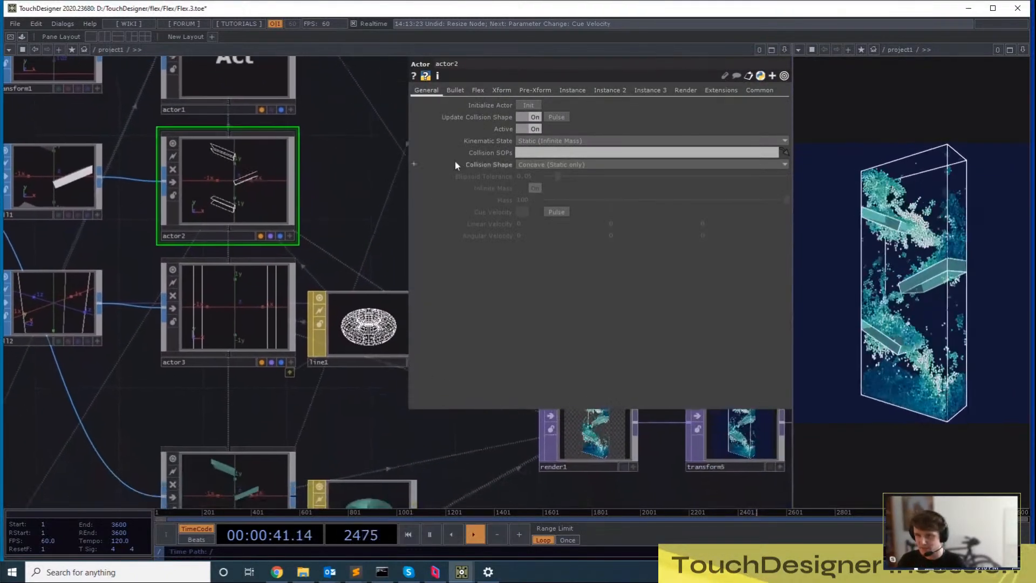
Show the transform parameters of actor2 and examine the expression driving its Y translation
drag(316, 409, 282, 431)
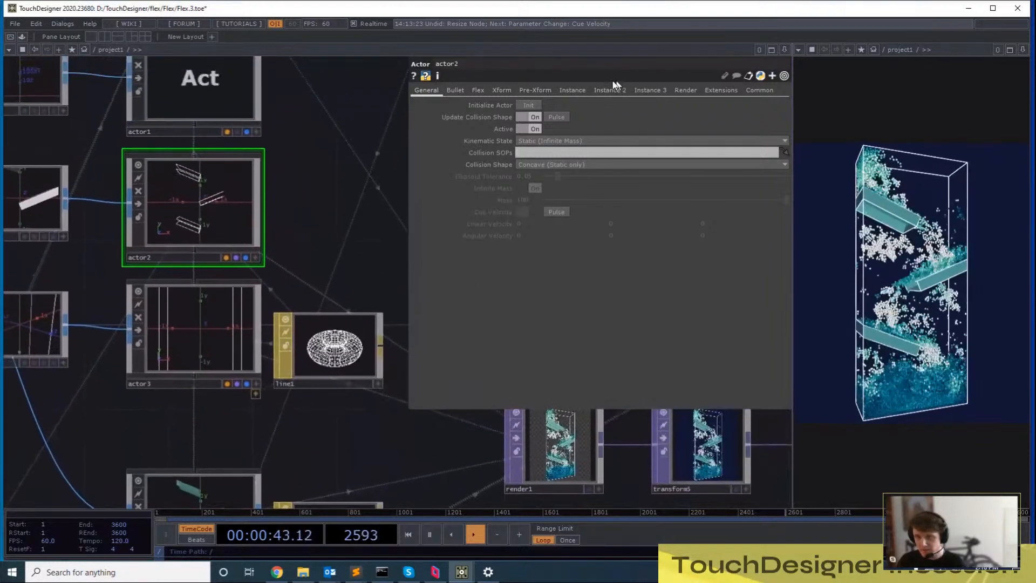
click(526, 88)
click(498, 86)
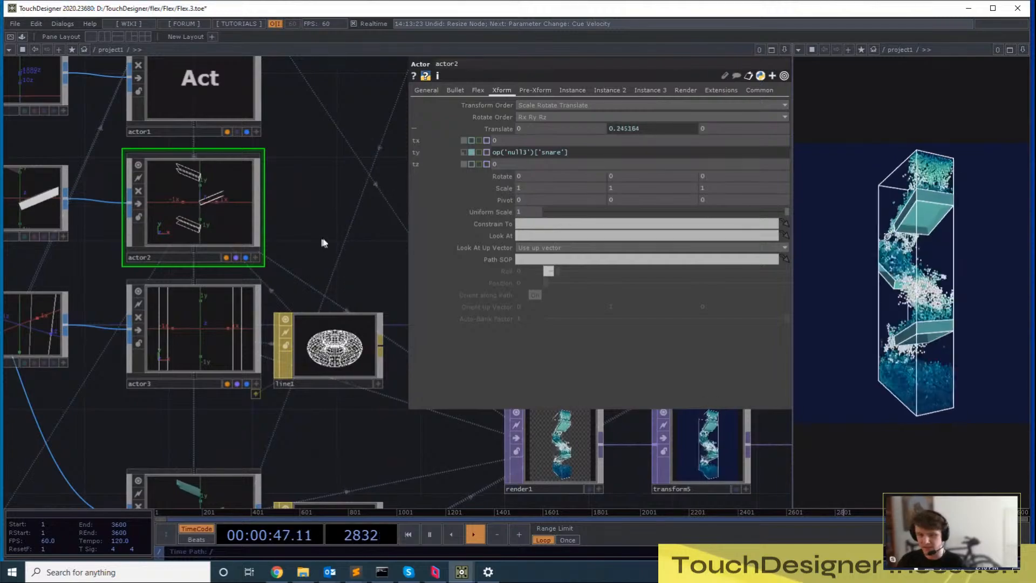
Survey the network around actor2, from the particle buffers down to the null3 audio chain
scroll(354, 237, down, 2)
scroll(355, 270, down, 3)
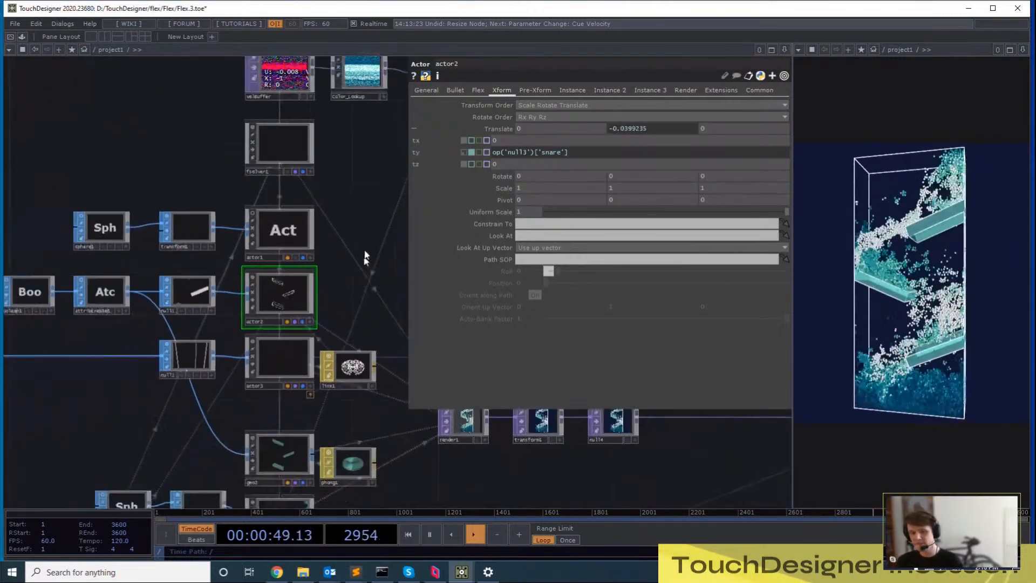
scroll(152, 139, down, 1)
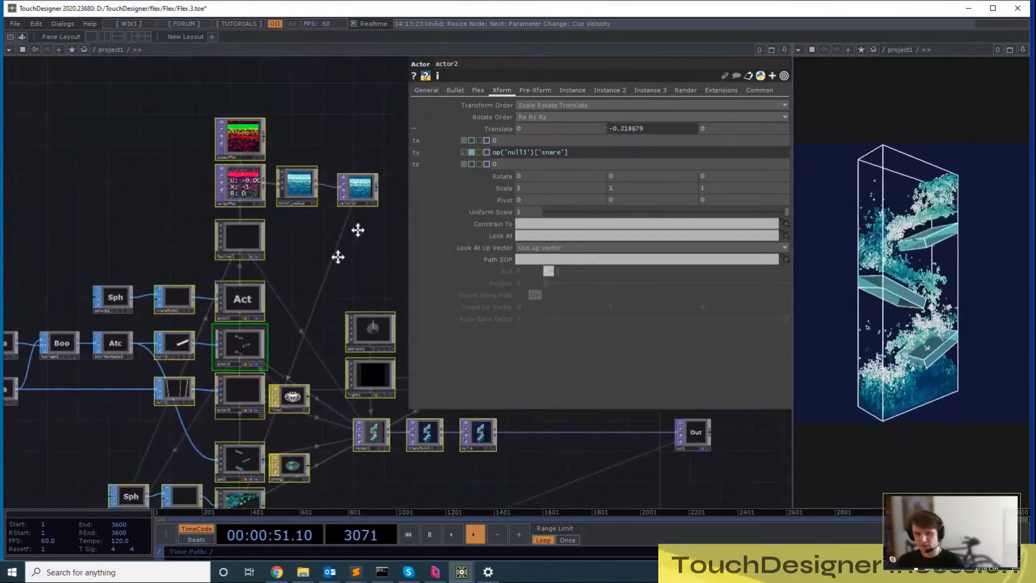
drag(335, 257, 375, 208)
scroll(379, 491, down, 2)
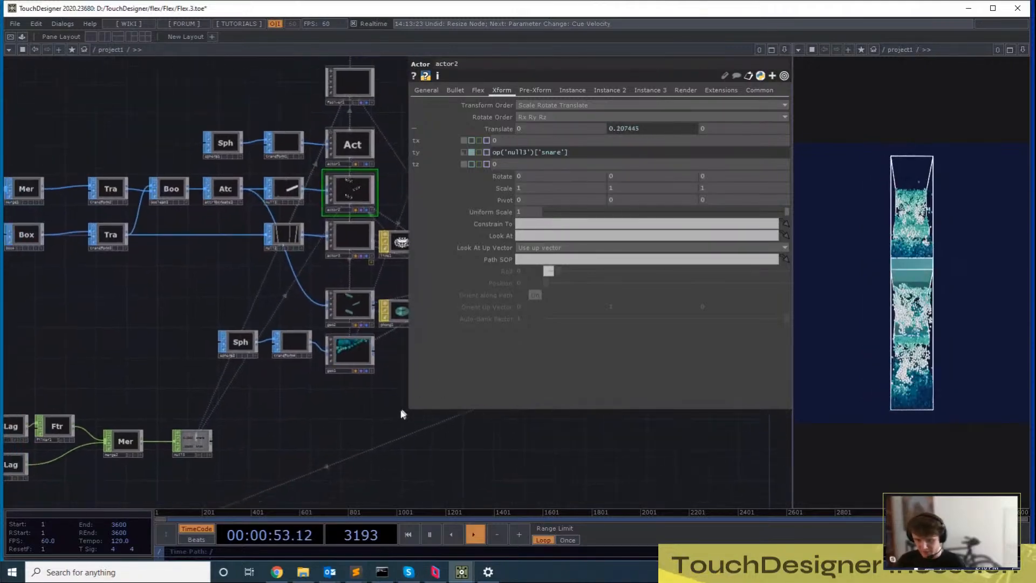
drag(283, 370, 345, 461)
scroll(341, 427, up, 4)
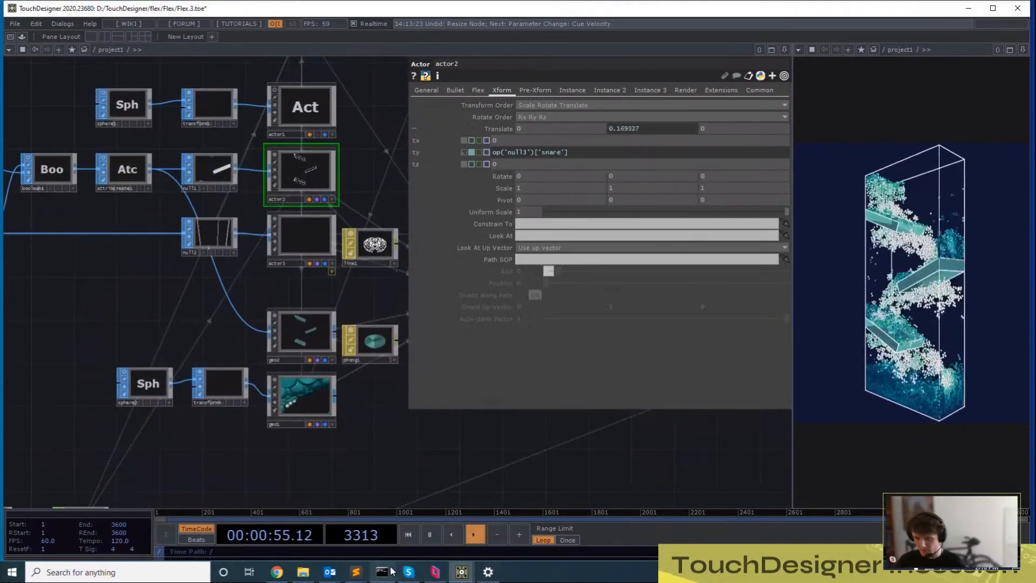
click(326, 577)
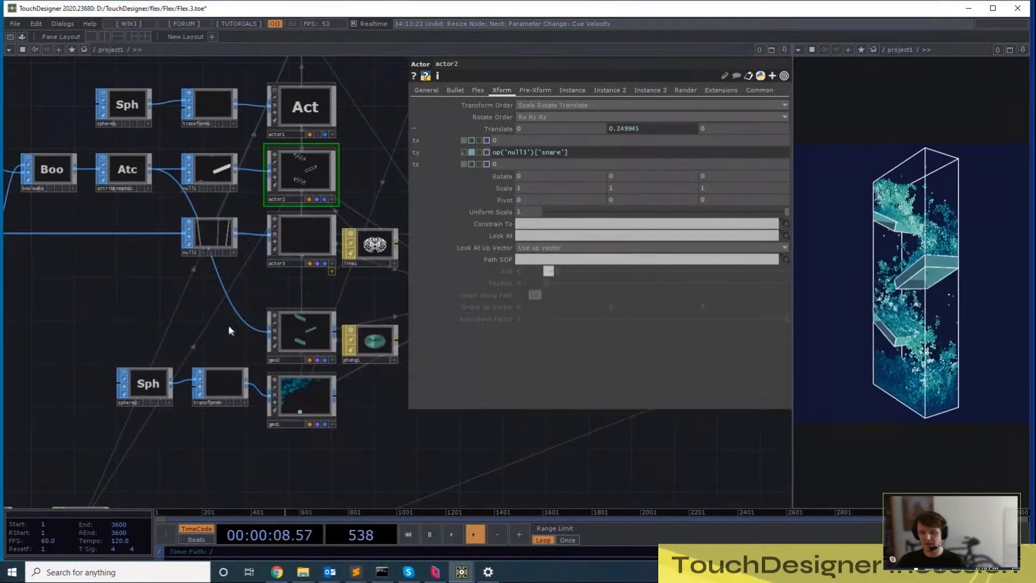
Show actor2's general settings and examine its Kinematic State and Collision Shape once more
drag(229, 330, 333, 221)
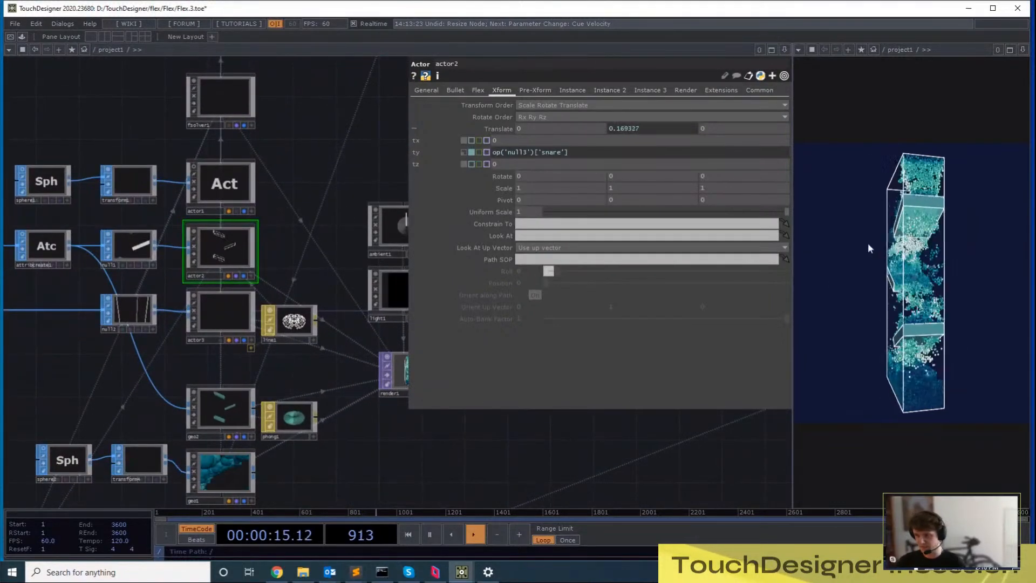
drag(306, 181, 310, 244)
click(426, 90)
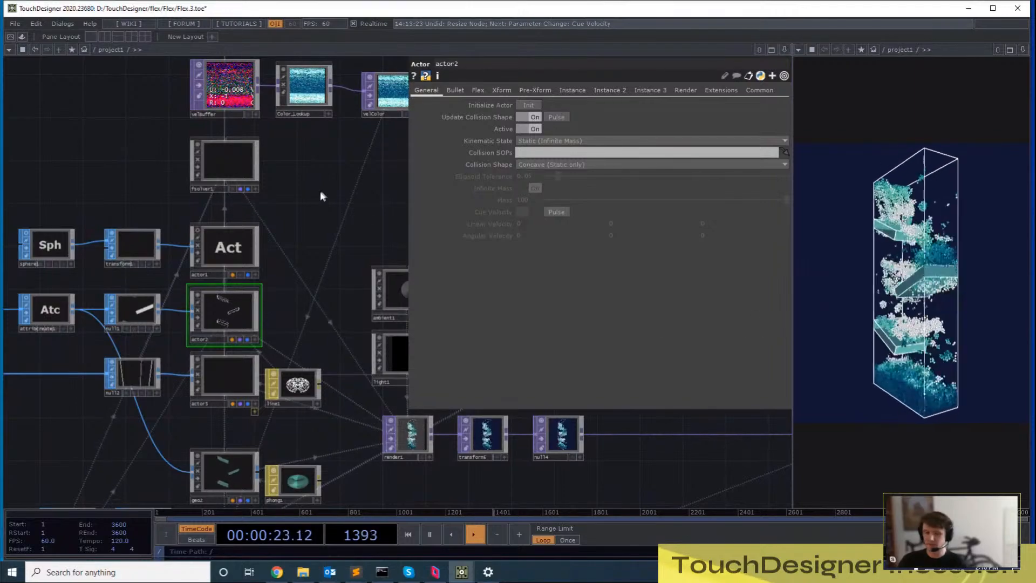
Select fsolver1 and examine its fluid properties, including the expression driving Buoyancy
drag(321, 195, 287, 298)
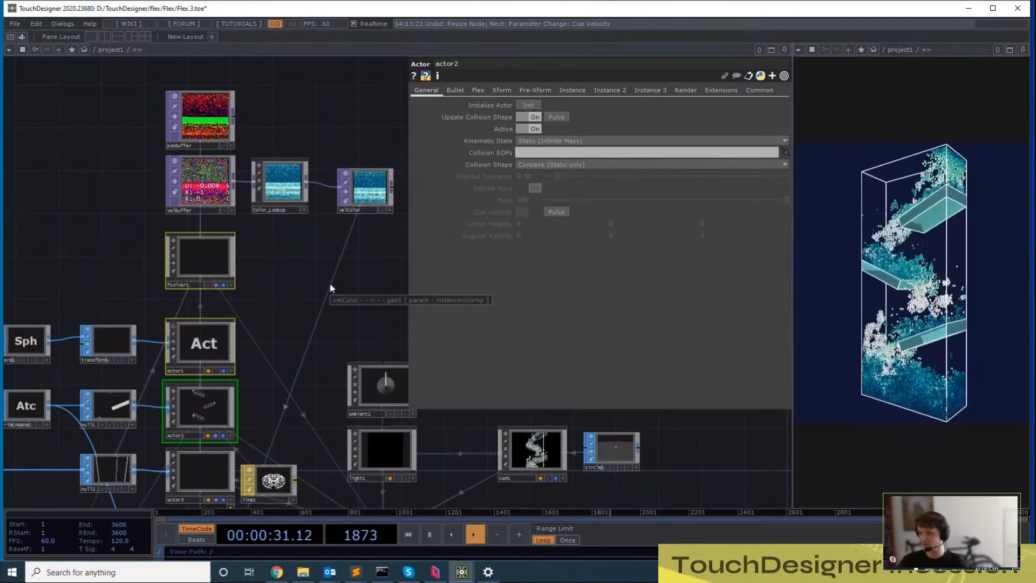
drag(283, 267, 259, 326)
click(204, 324)
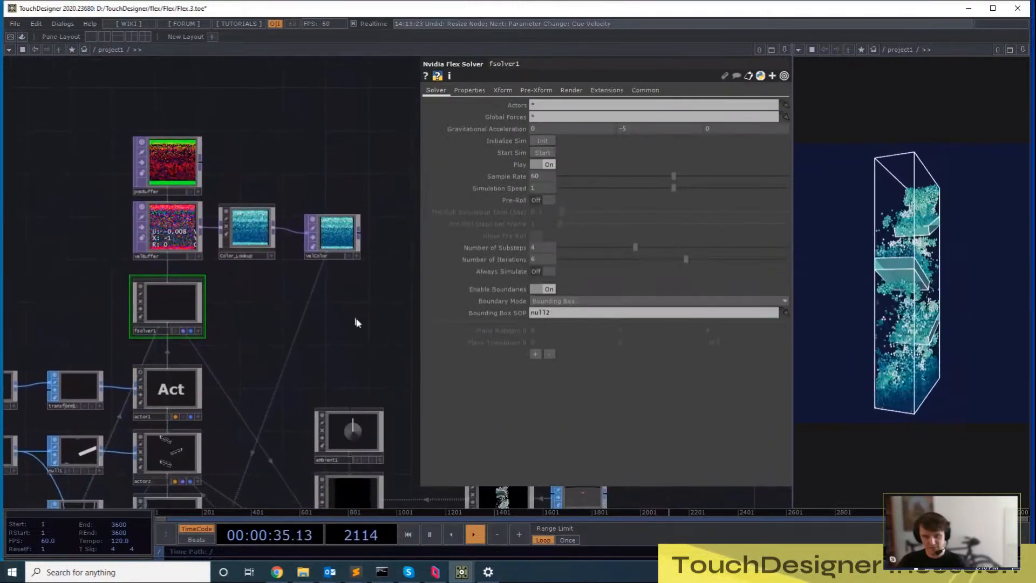
click(469, 90)
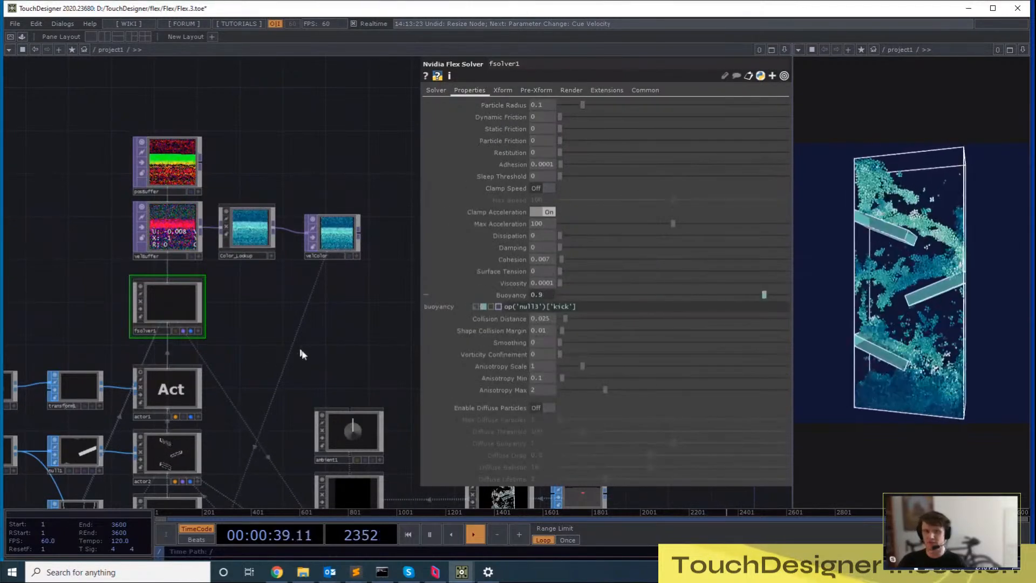
drag(301, 354, 341, 414)
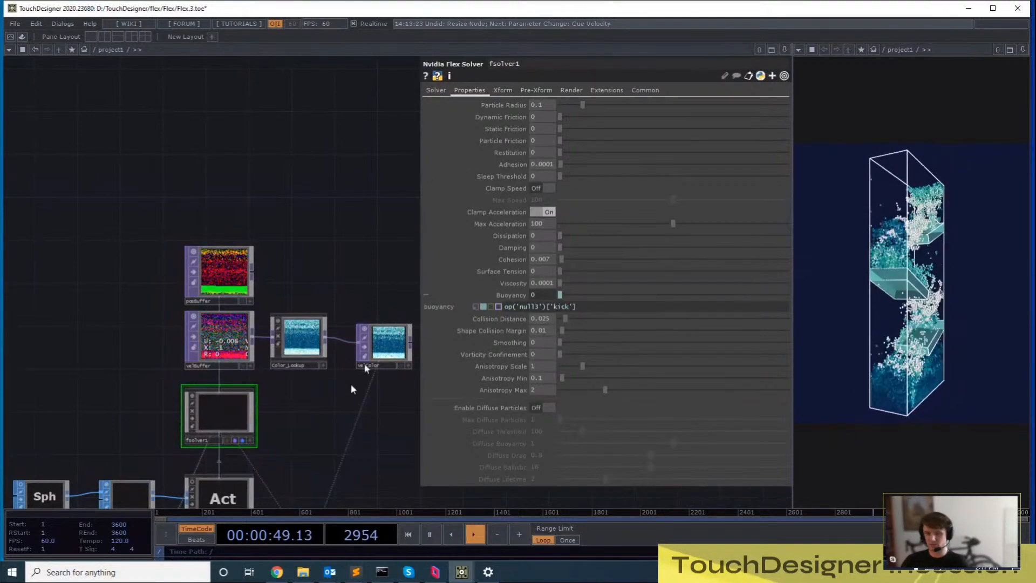
scroll(299, 392, up, 3)
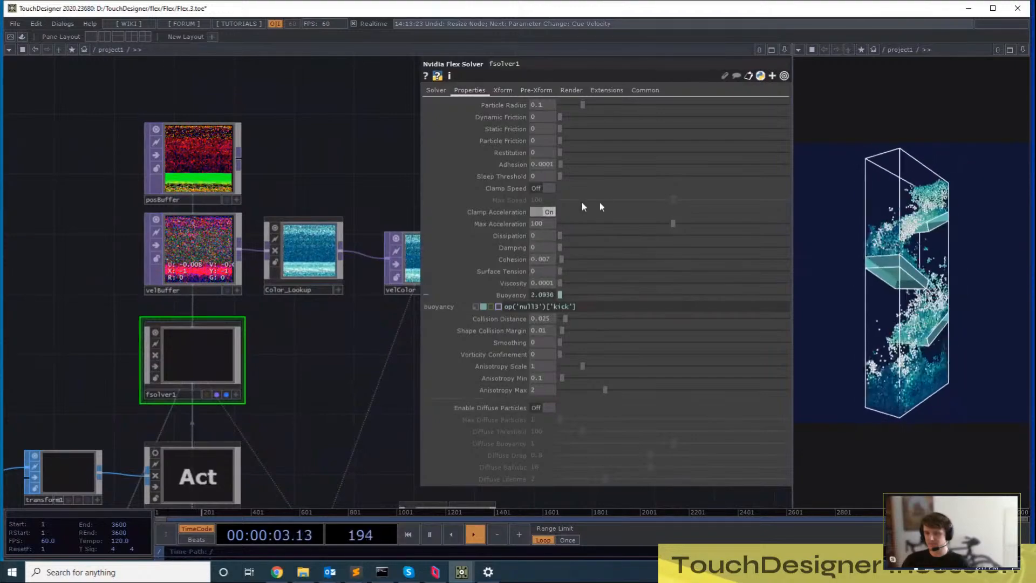
Set the Collision Distance of fsolver1 to 0.1
drag(352, 382, 326, 128)
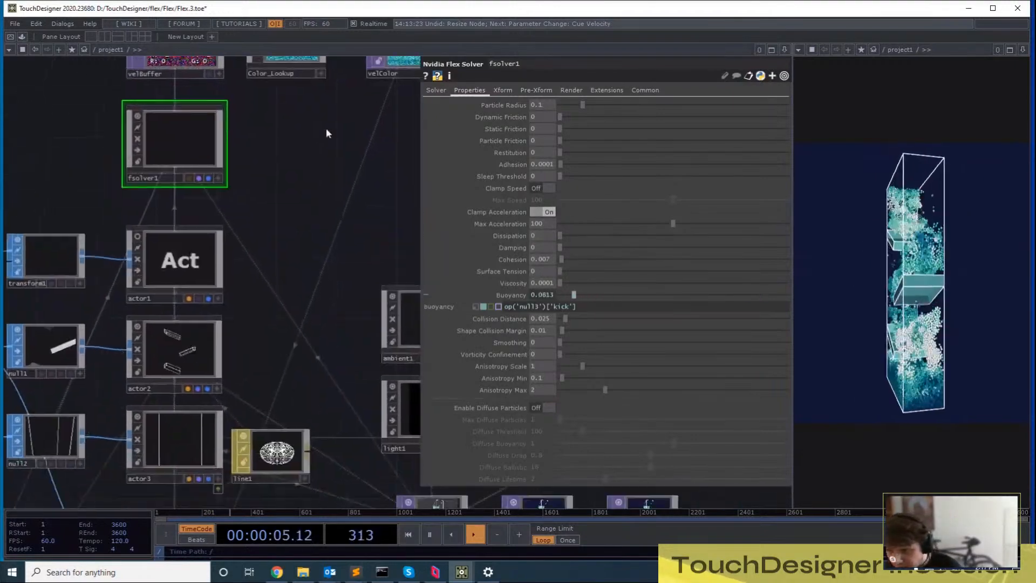
scroll(268, 310, down, 3)
scroll(241, 397, up, 2)
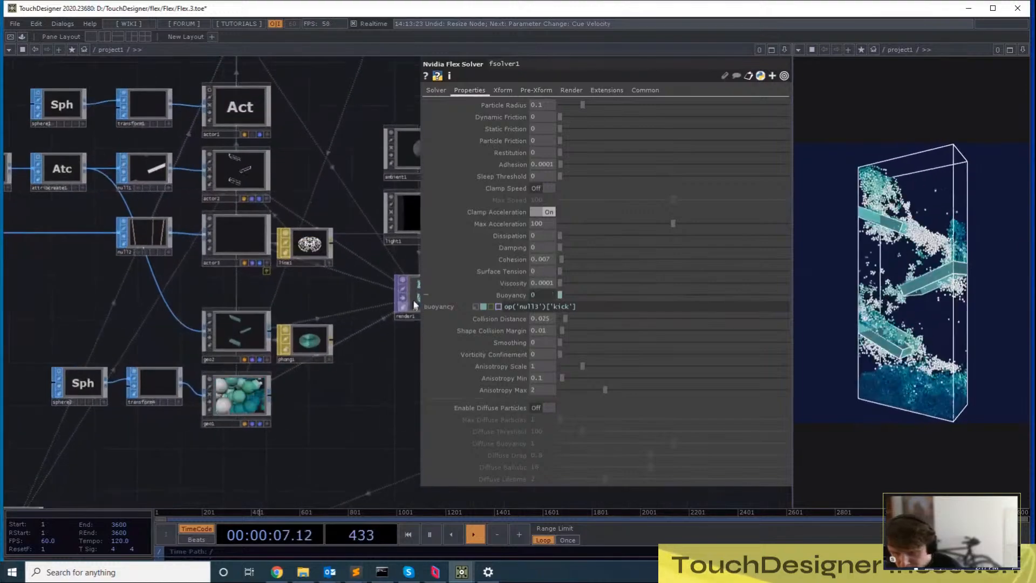
drag(289, 82, 284, 228)
scroll(289, 219, up, 3)
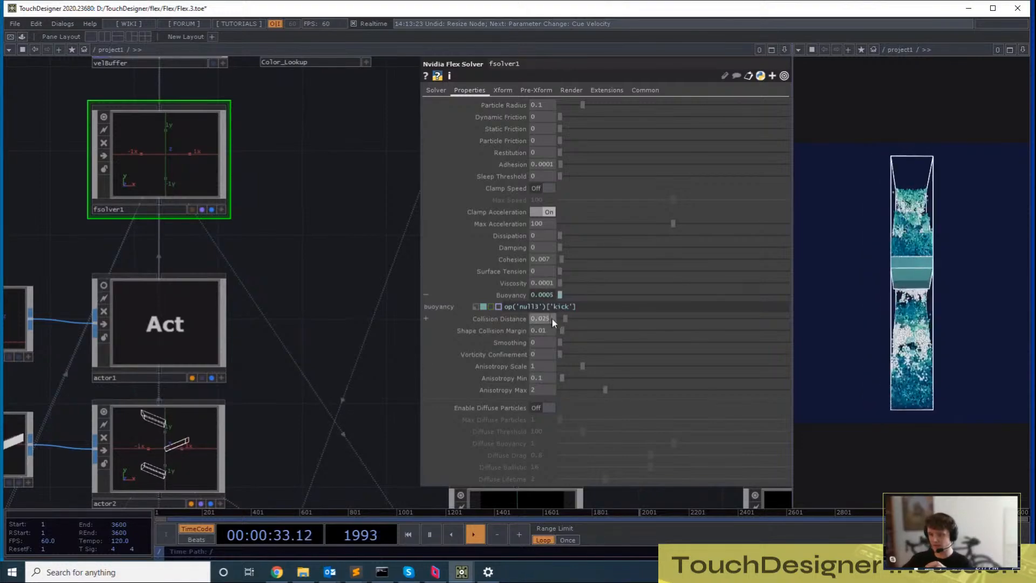
text(1)
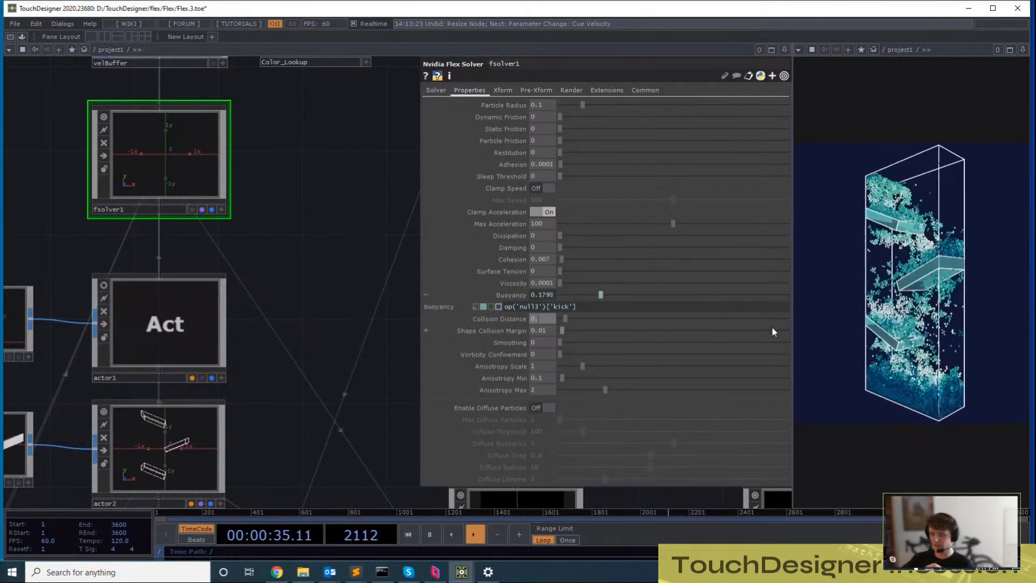
key(Return)
Start the fsolver1 simulation again from its solver settings and return to its fluid properties
drag(351, 242, 355, 414)
click(436, 90)
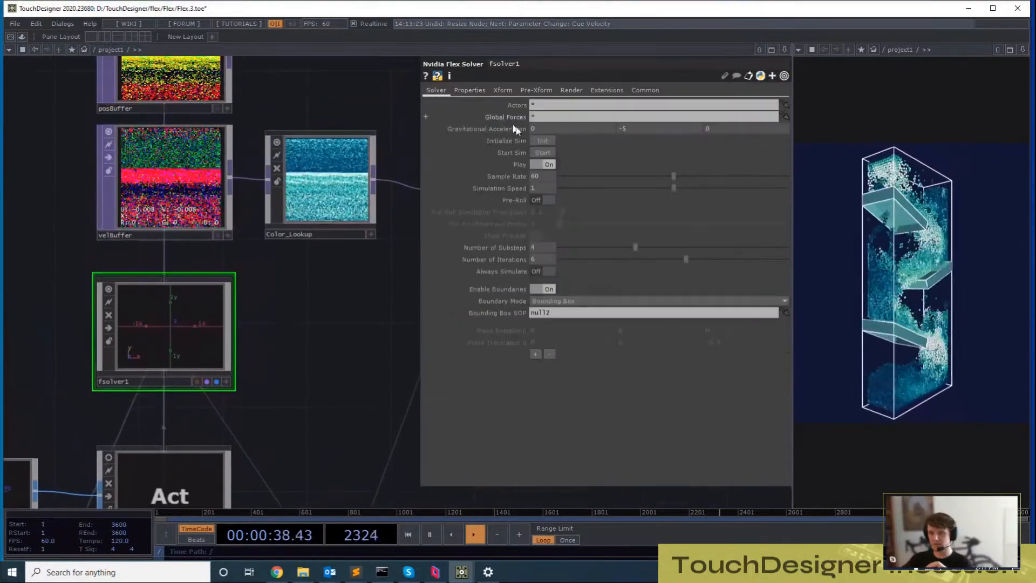
click(542, 153)
drag(312, 368, 272, 336)
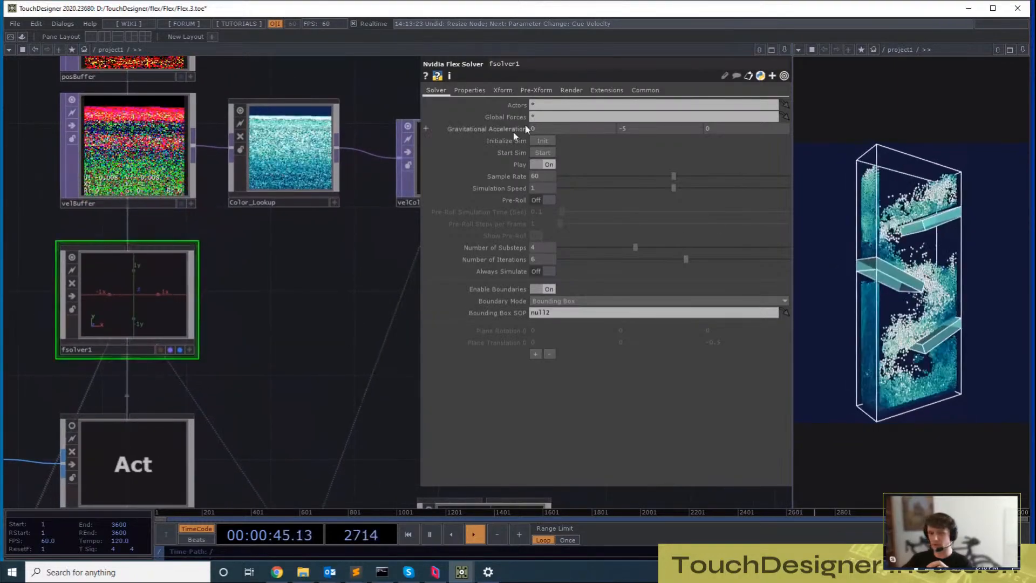
click(462, 92)
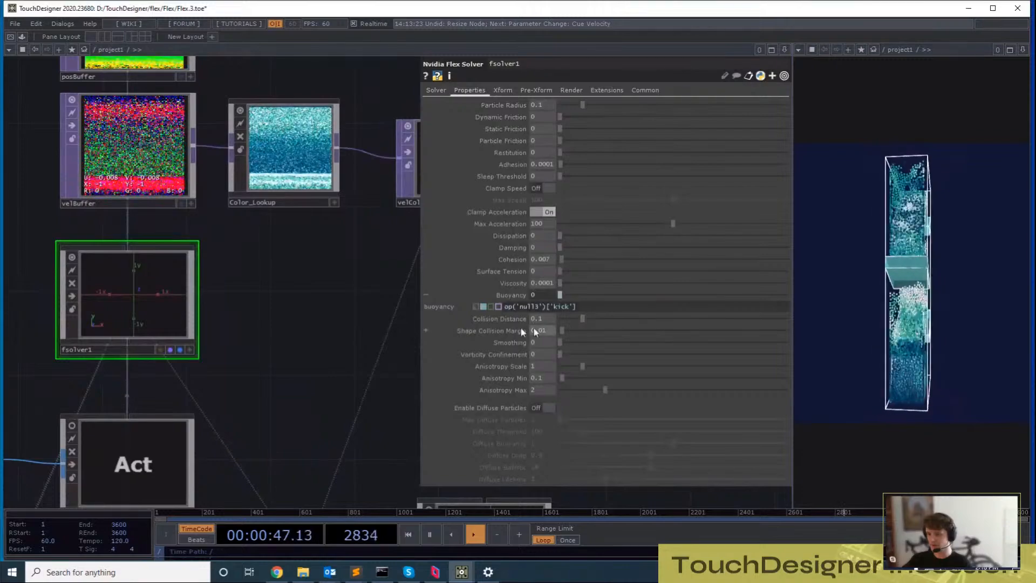
Switch the path Position of cam1 from its time expression to a constant value of 0.212
scroll(397, 330, down, 1)
drag(396, 332, 118, 208)
scroll(372, 319, down, 2)
drag(176, 237, 214, 215)
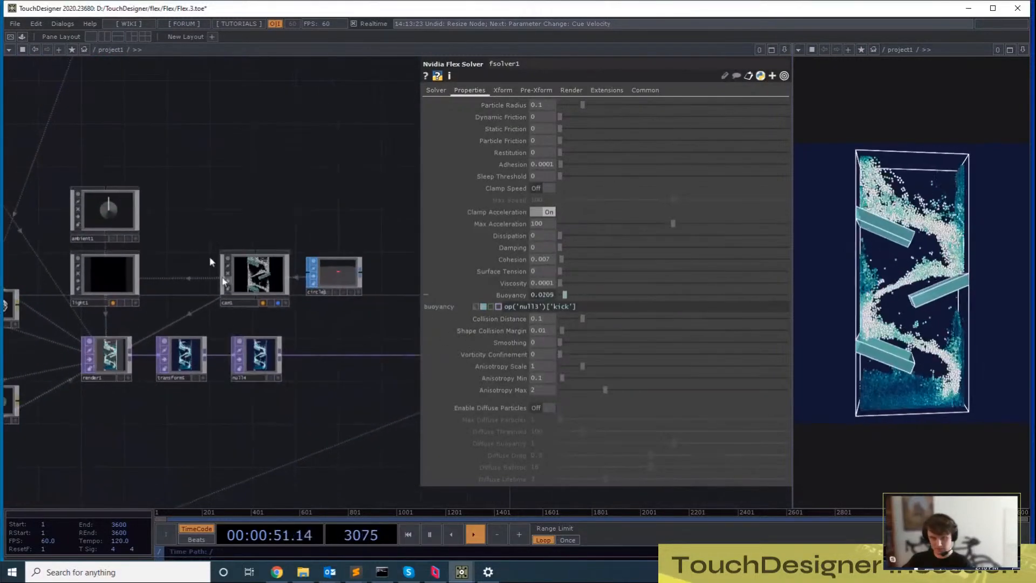
drag(283, 234, 402, 262)
click(359, 301)
drag(238, 217, 109, 207)
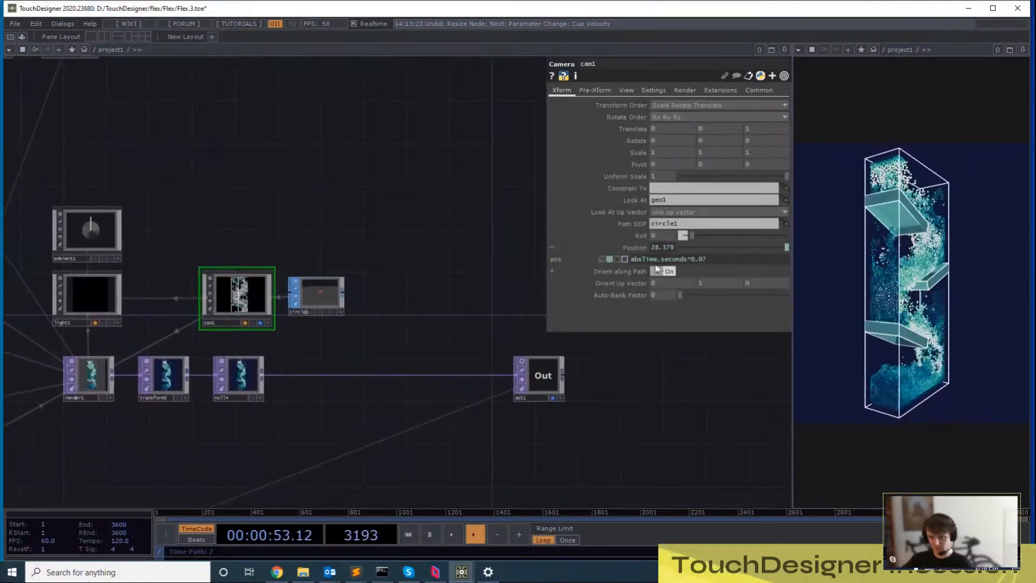
click(600, 259)
scroll(488, 335, down, 2)
scroll(513, 278, up, 2)
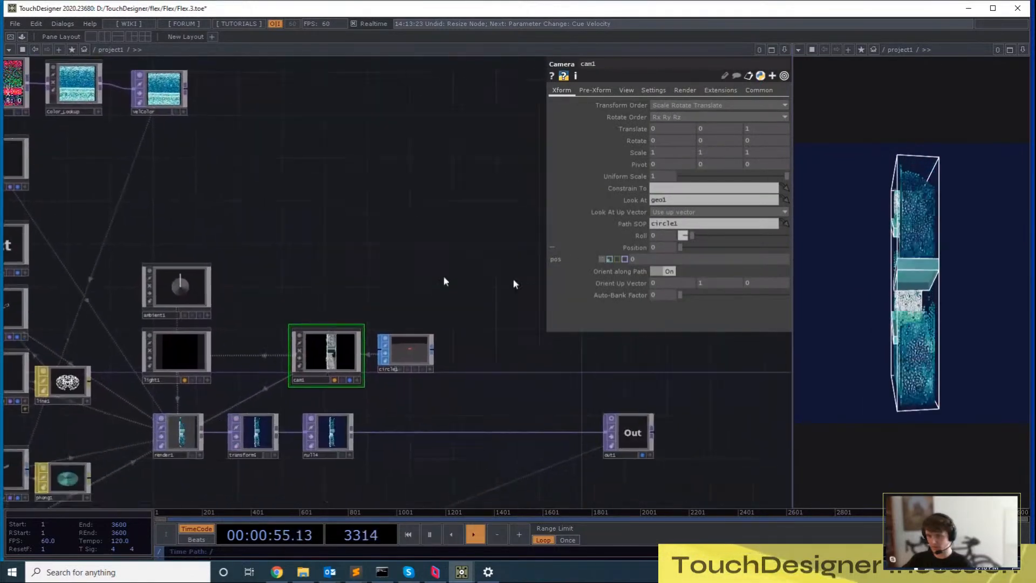
drag(706, 250, 705, 249)
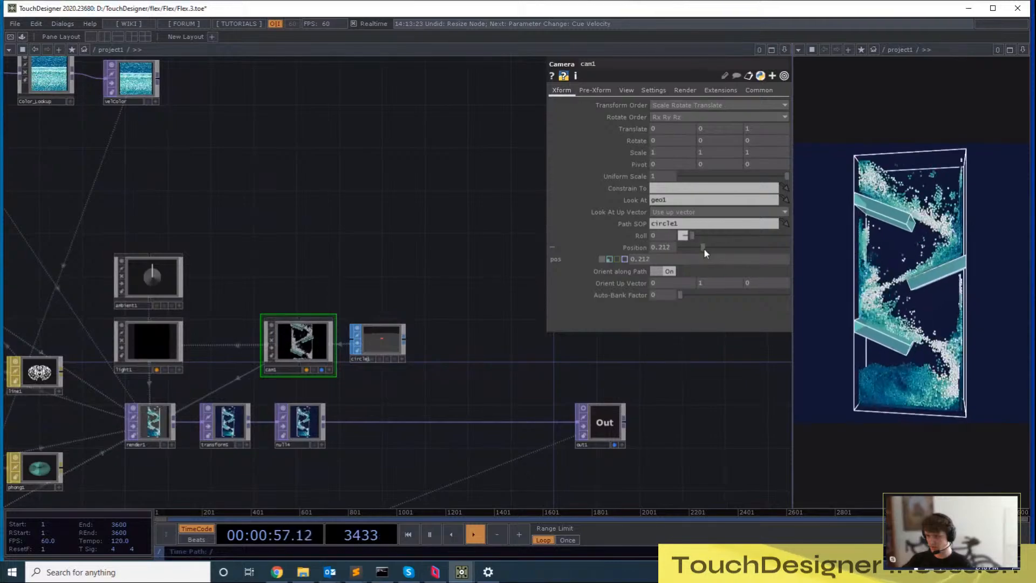
Reselect fsolver1 and try a Collision Distance of 0.01
drag(343, 285, 540, 386)
drag(327, 270, 508, 359)
click(371, 343)
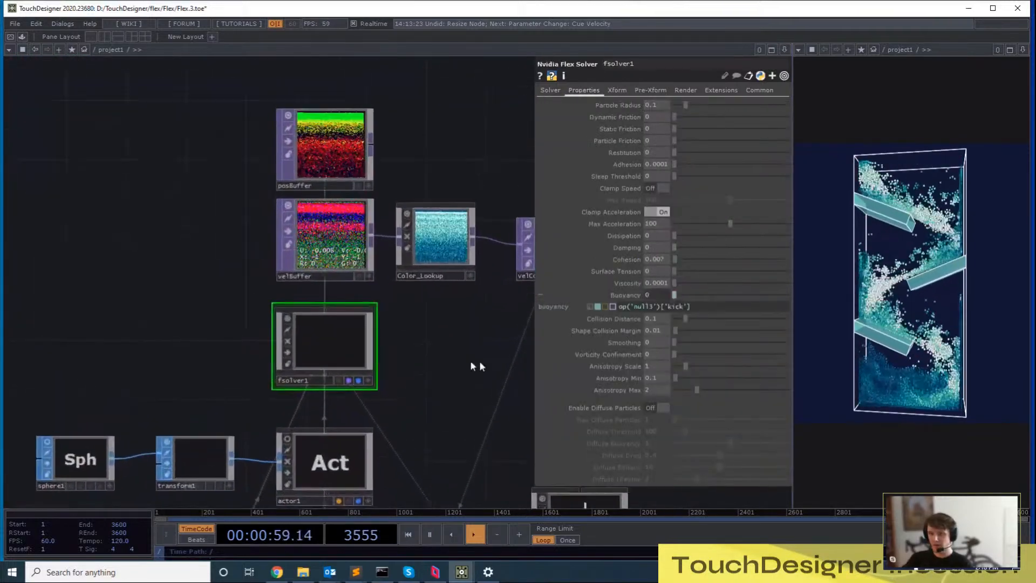
scroll(371, 351, up, 5)
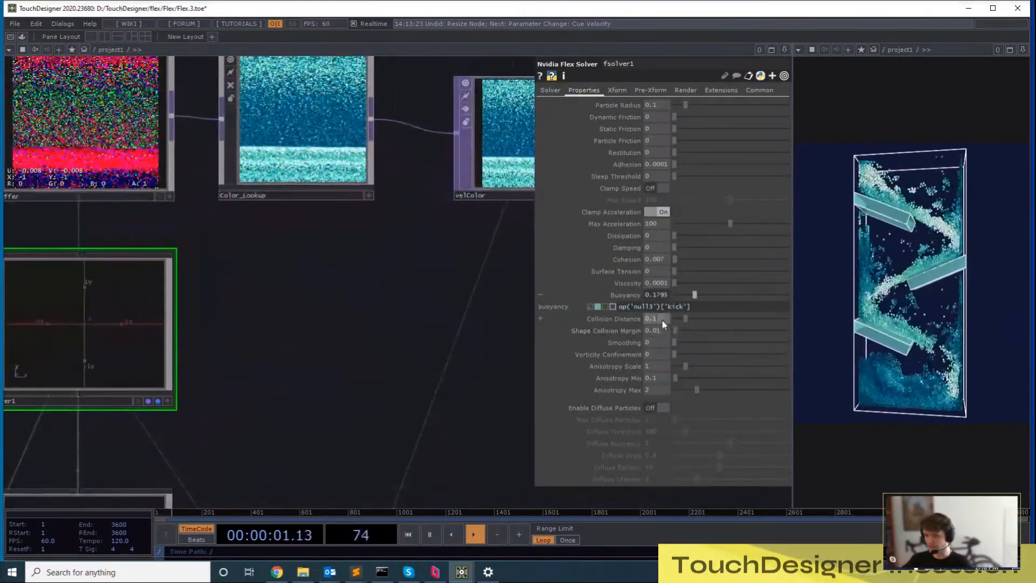
click(660, 320)
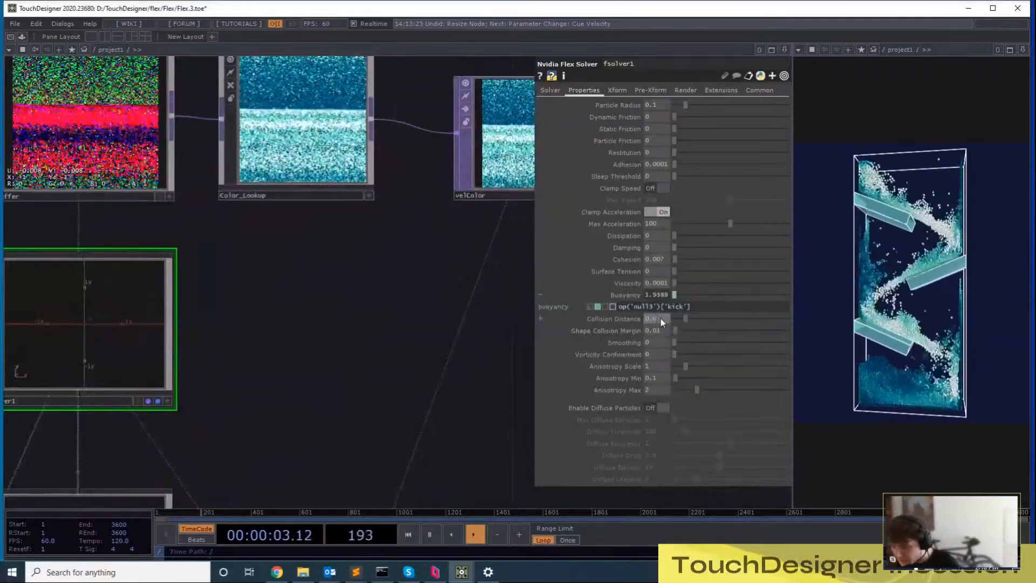
text(0.01)
key(Return)
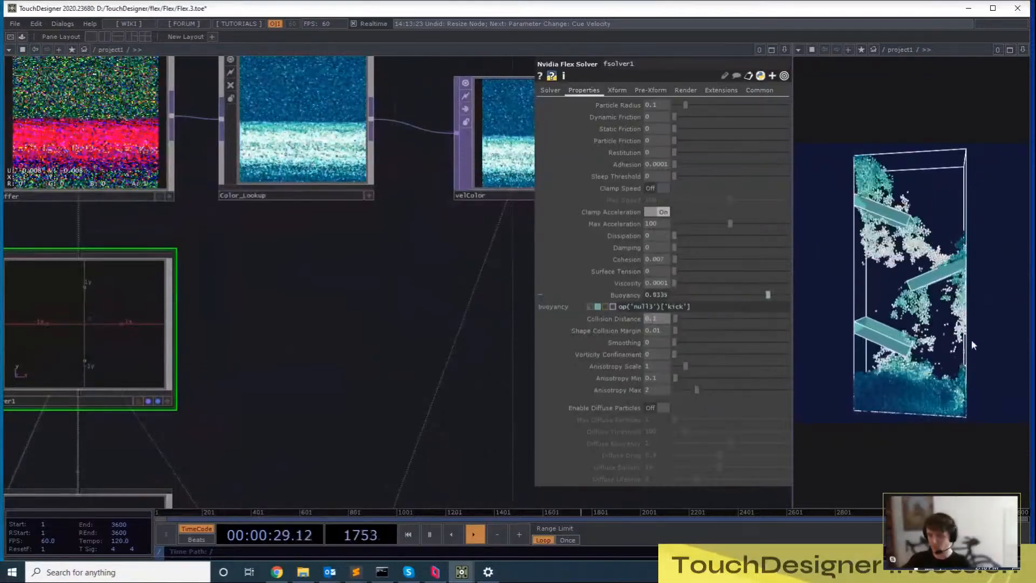
drag(304, 313, 451, 357)
scroll(352, 394, down, 2)
drag(415, 294, 350, 234)
drag(388, 272, 368, 359)
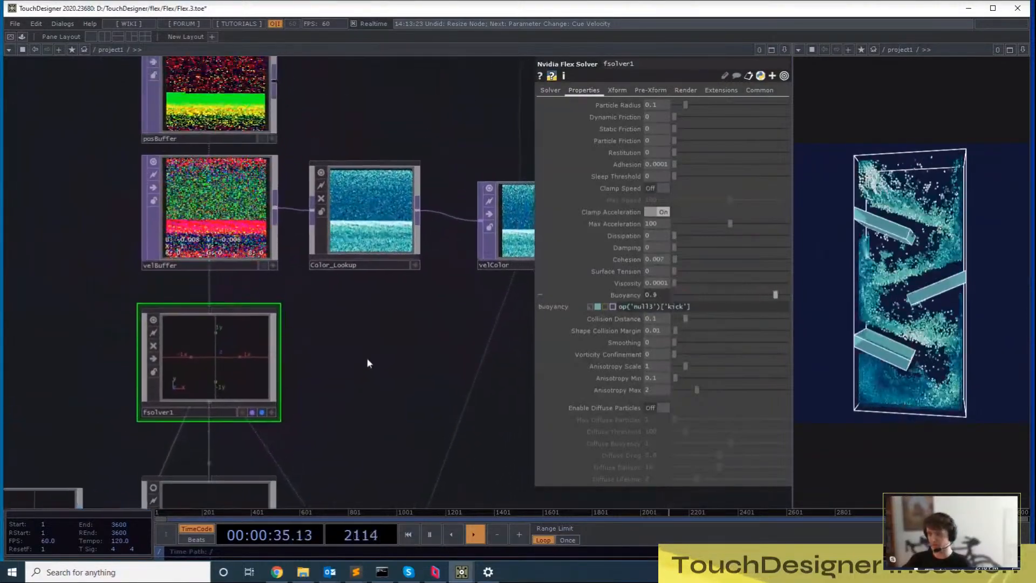
drag(444, 453, 493, 352)
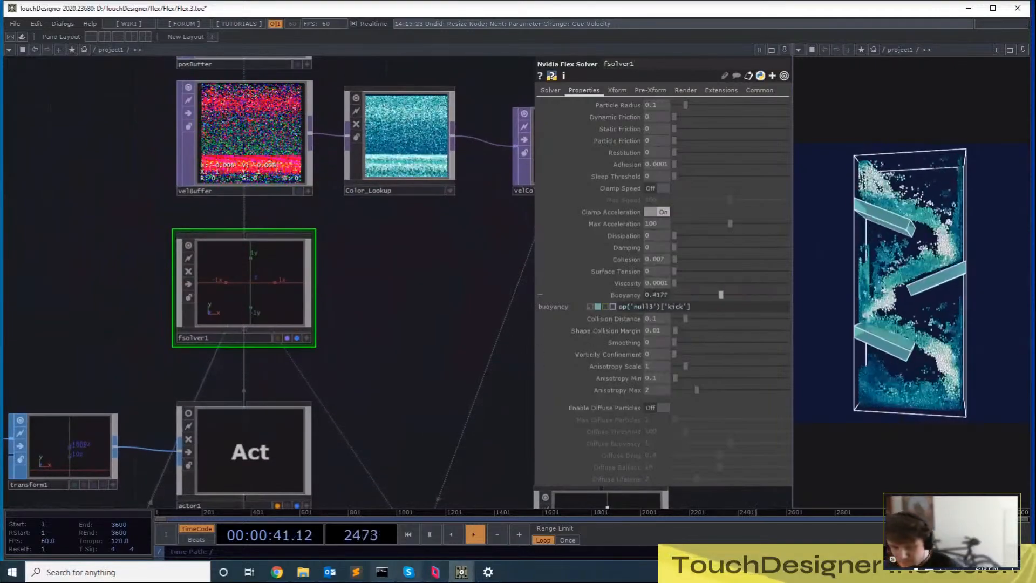
click(336, 576)
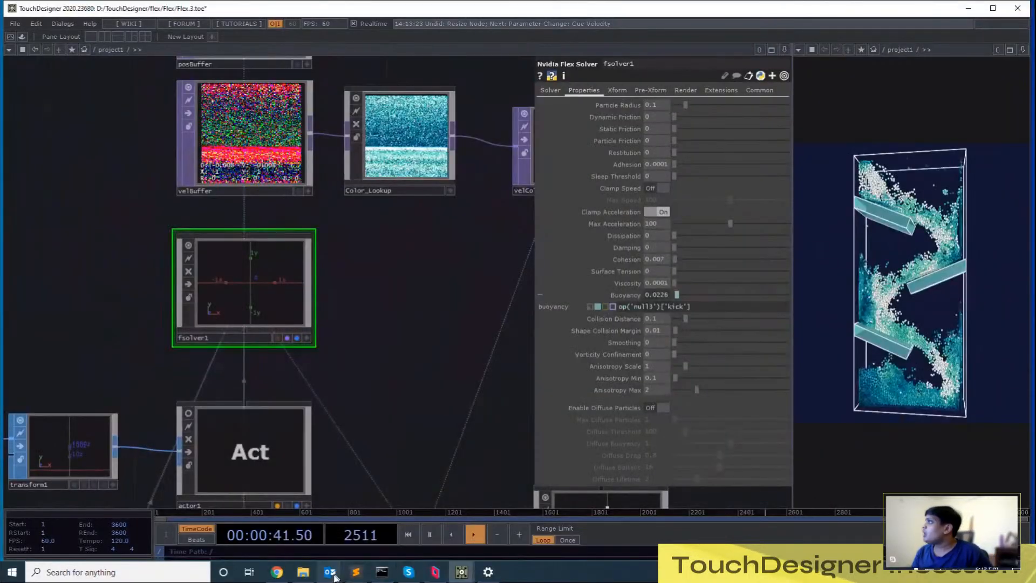
drag(438, 330, 398, 262)
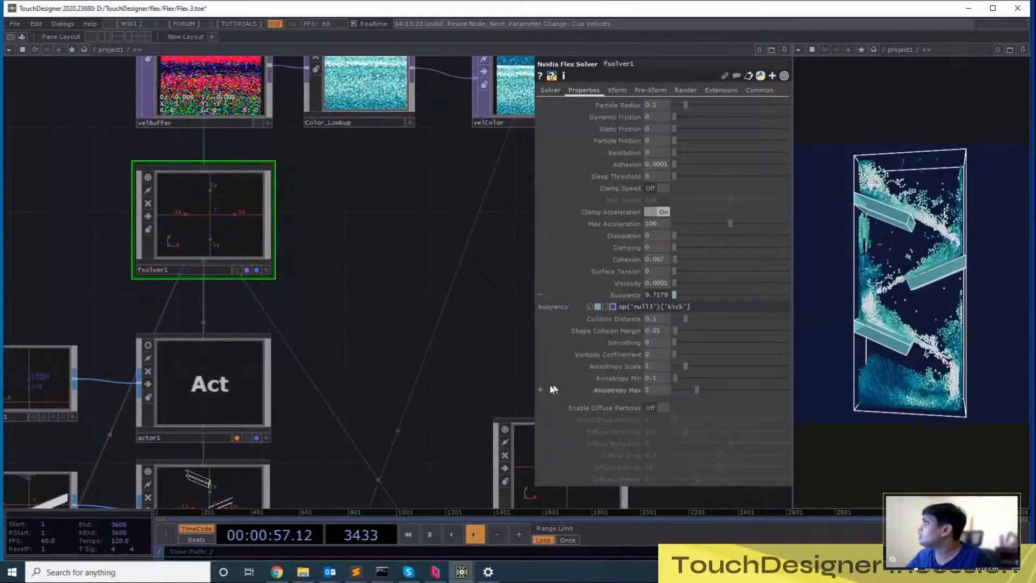
Select transform4, which feeds the instanced spheres of geo1, and examine its Uniform Scale
drag(424, 440, 522, 201)
scroll(510, 186, down, 3)
drag(247, 408, 259, 321)
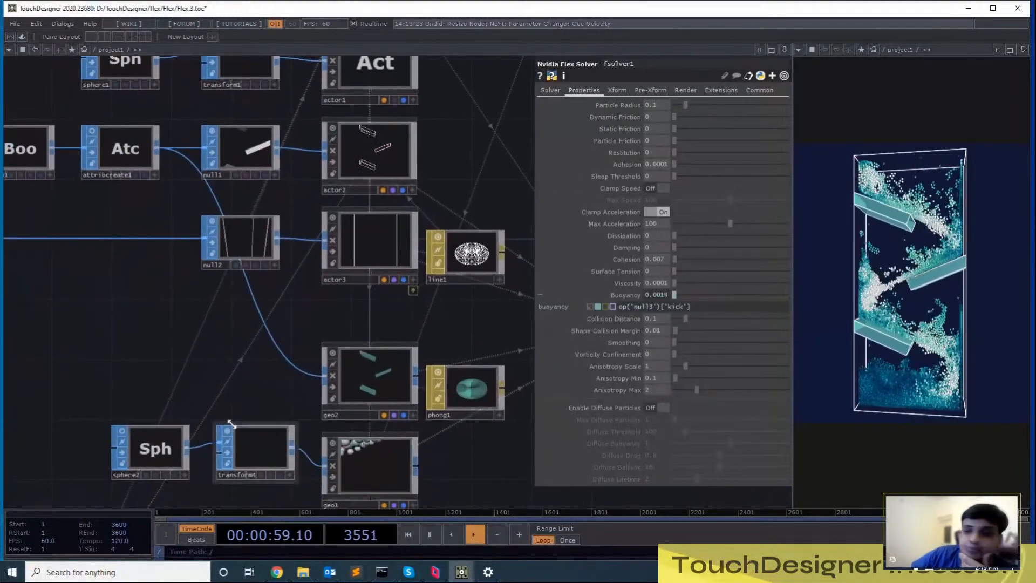
right_drag(262, 448, 263, 454)
drag(248, 364, 214, 286)
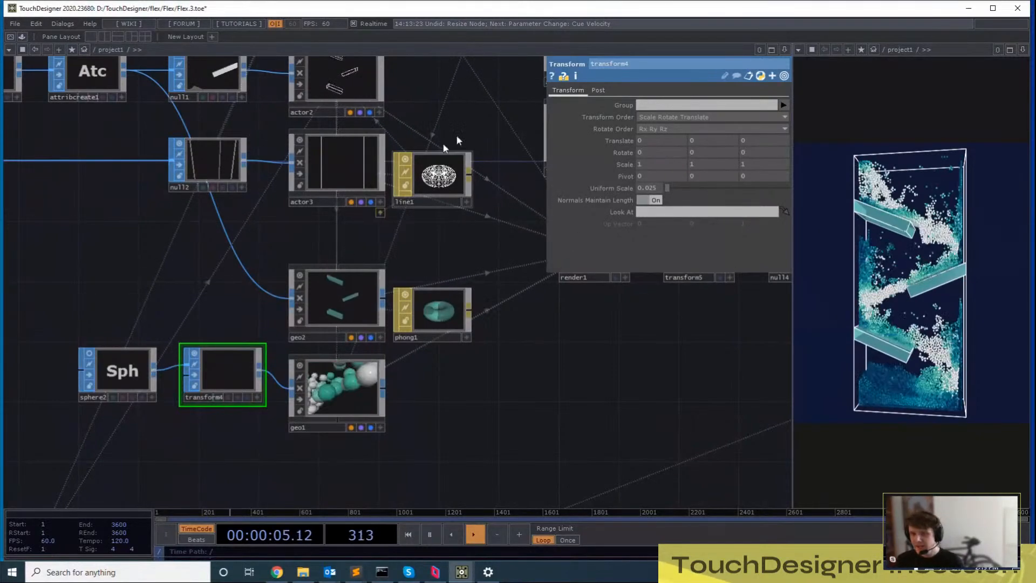
drag(456, 140, 537, 88)
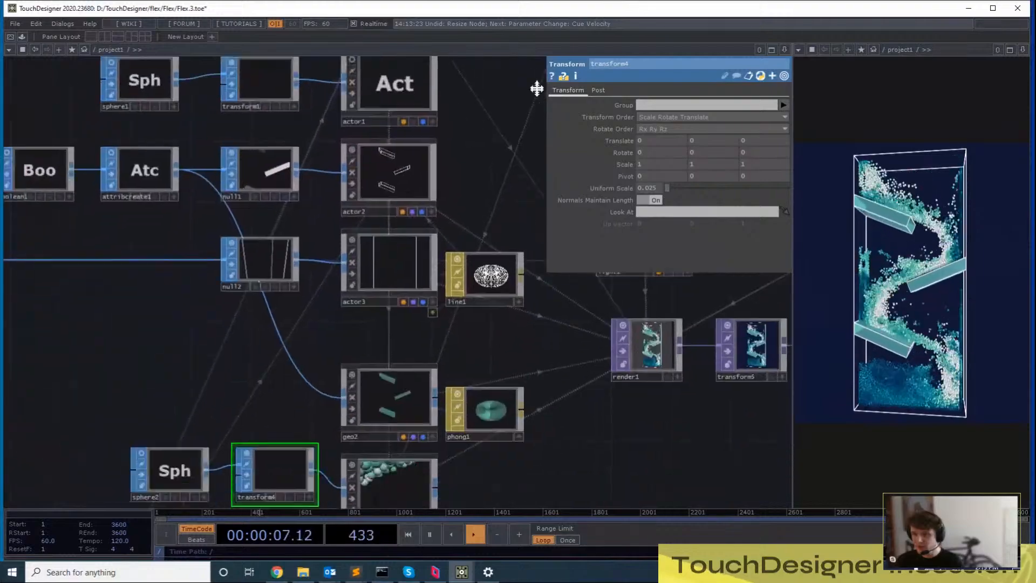
scroll(400, 466, up, 3)
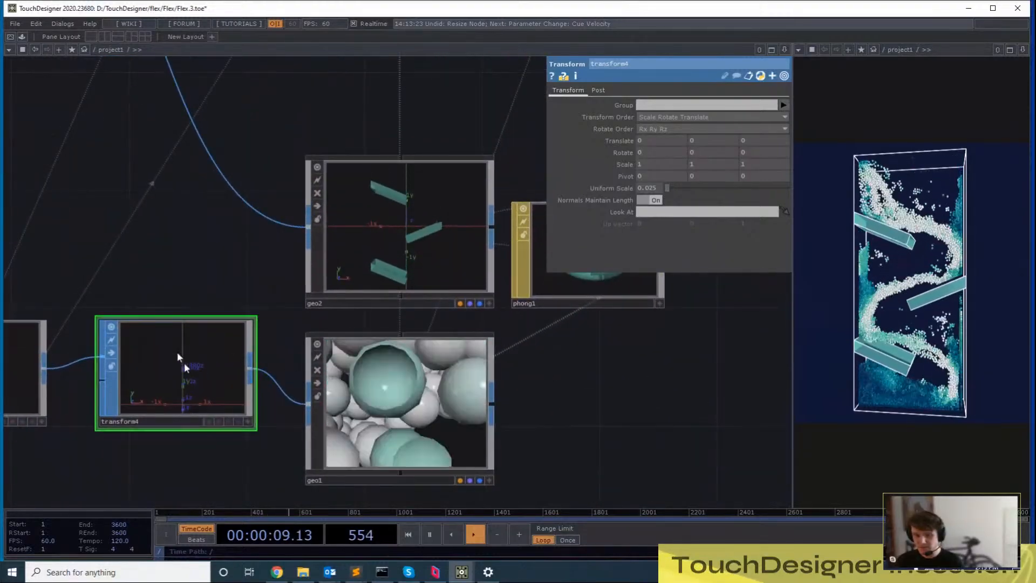
Set the Uniform Scale of transform4, which feeds the instanced spheres of geo1, to 0.05
drag(236, 312, 273, 292)
scroll(437, 405, up, 3)
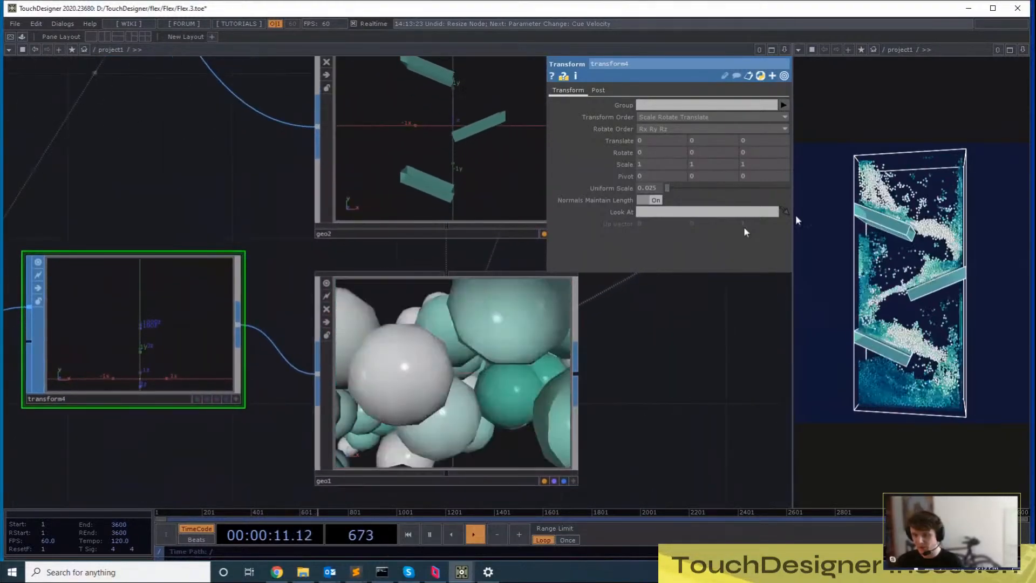
scroll(259, 352, down, 5)
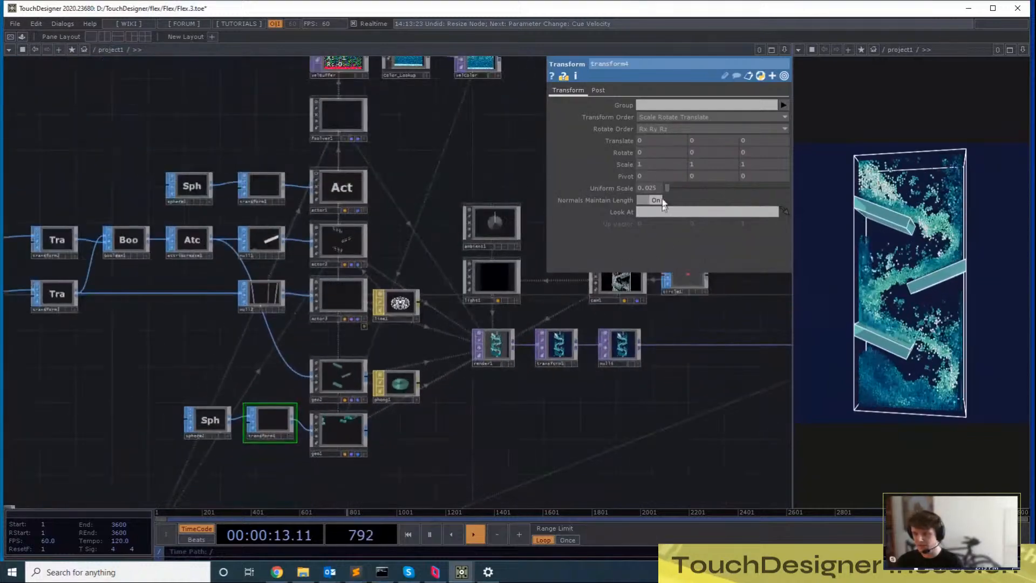
scroll(343, 428, up, 4)
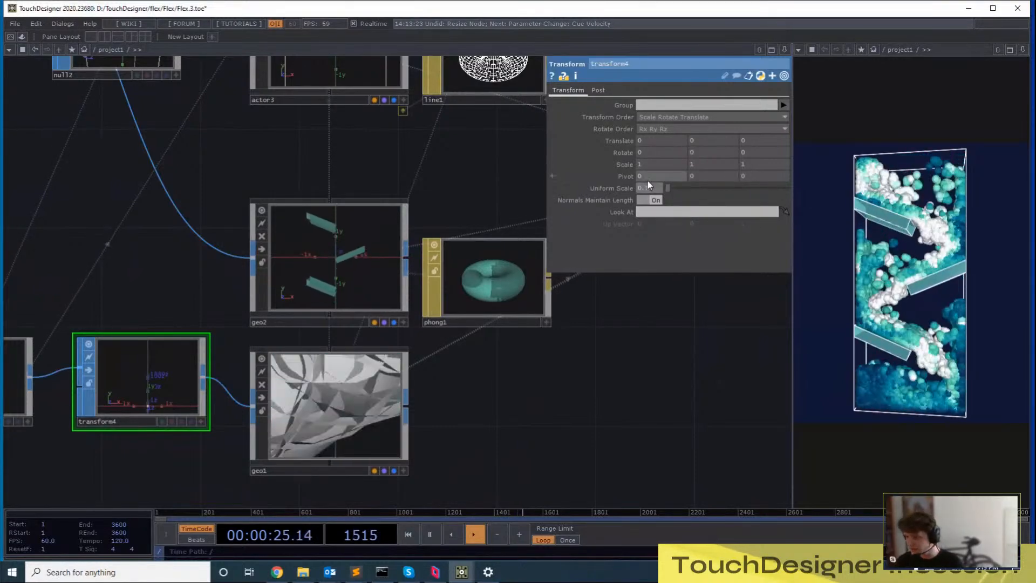
drag(647, 187, 652, 187)
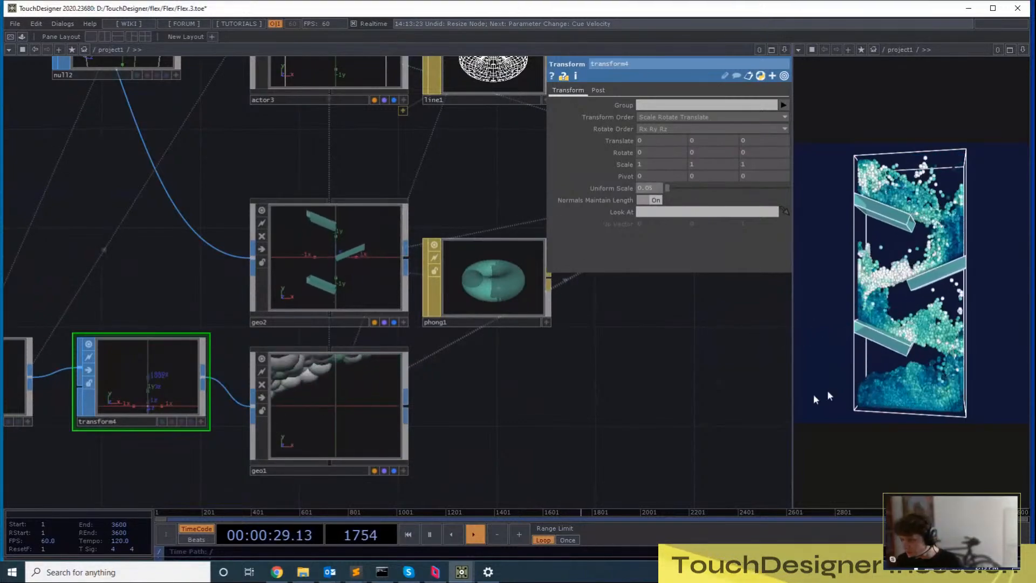
Reselect fsolver1 and examine its fluid properties alongside the rendered particles and the connected actor network
drag(704, 418, 650, 454)
scroll(650, 454, down, 5)
drag(606, 312, 594, 411)
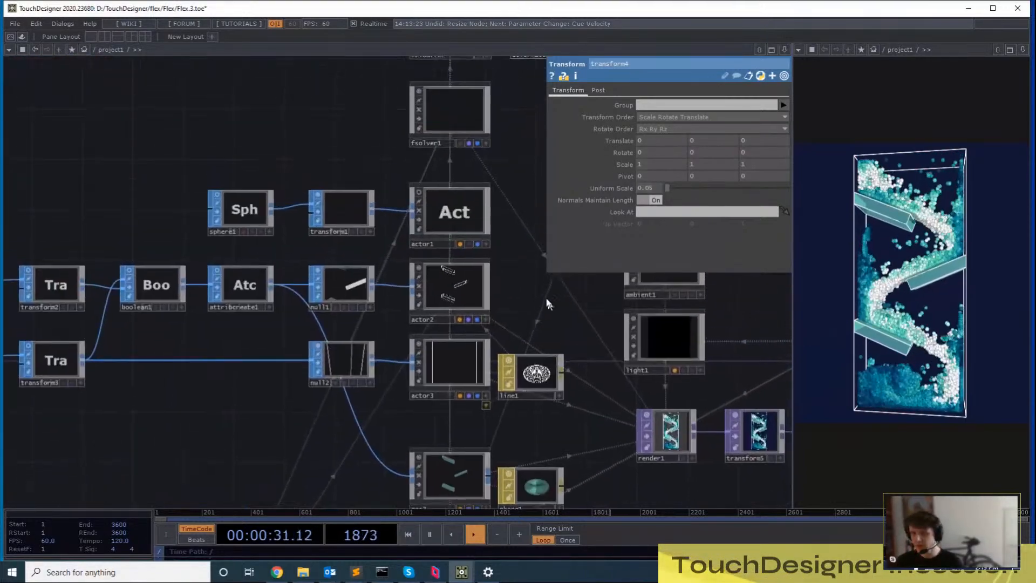
drag(546, 302, 477, 388)
drag(480, 195, 448, 307)
click(366, 310)
scroll(448, 307, up, 6)
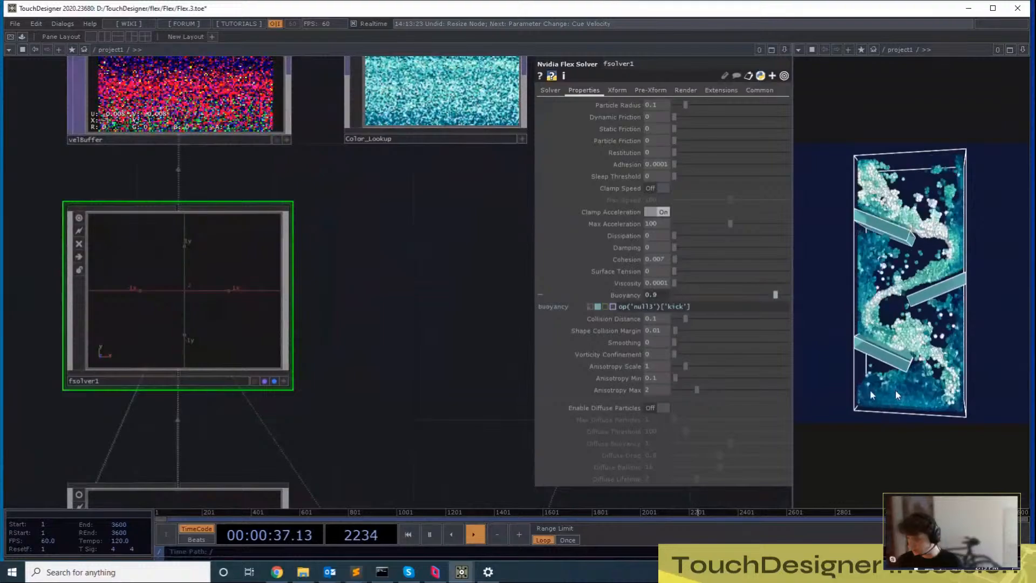
scroll(461, 381, down, 2)
drag(436, 290, 423, 198)
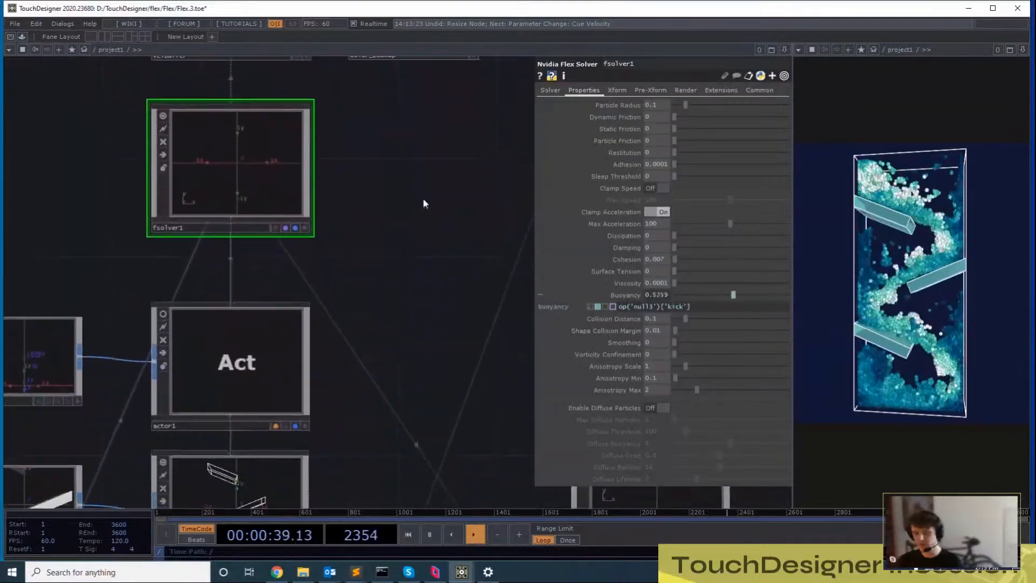
scroll(423, 197, down, 4)
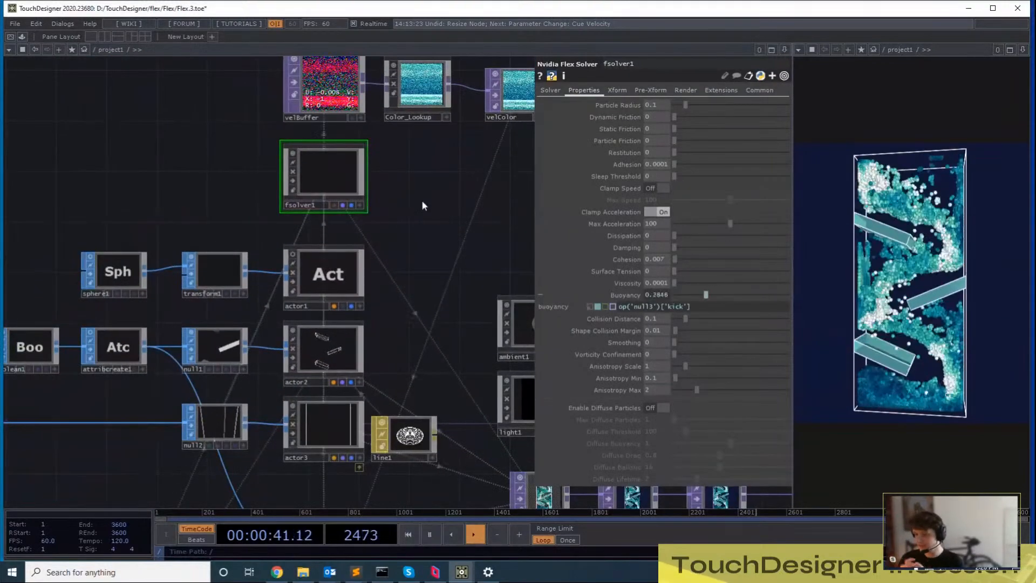
Check actor2 and the instancing settings of actor1, and return to the fluid properties of fsolver1
drag(430, 273, 444, 466)
drag(370, 199, 416, 268)
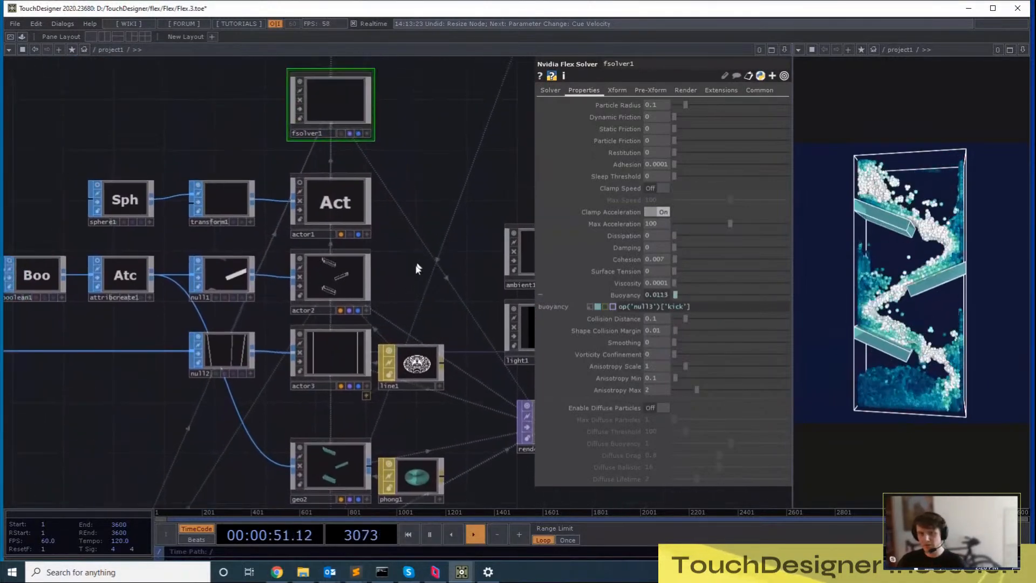
click(330, 278)
click(348, 197)
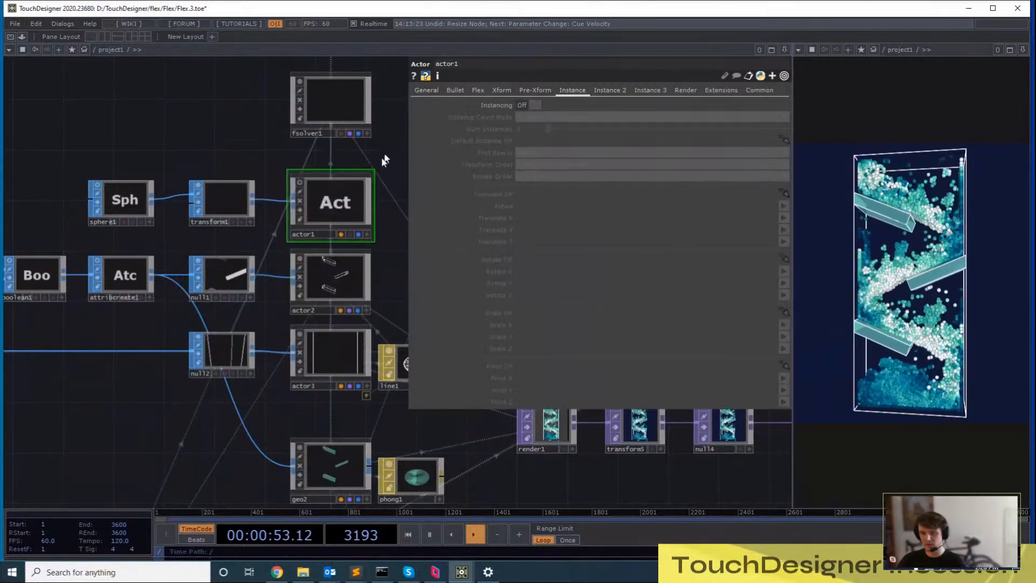
drag(389, 93, 346, 316)
click(261, 232)
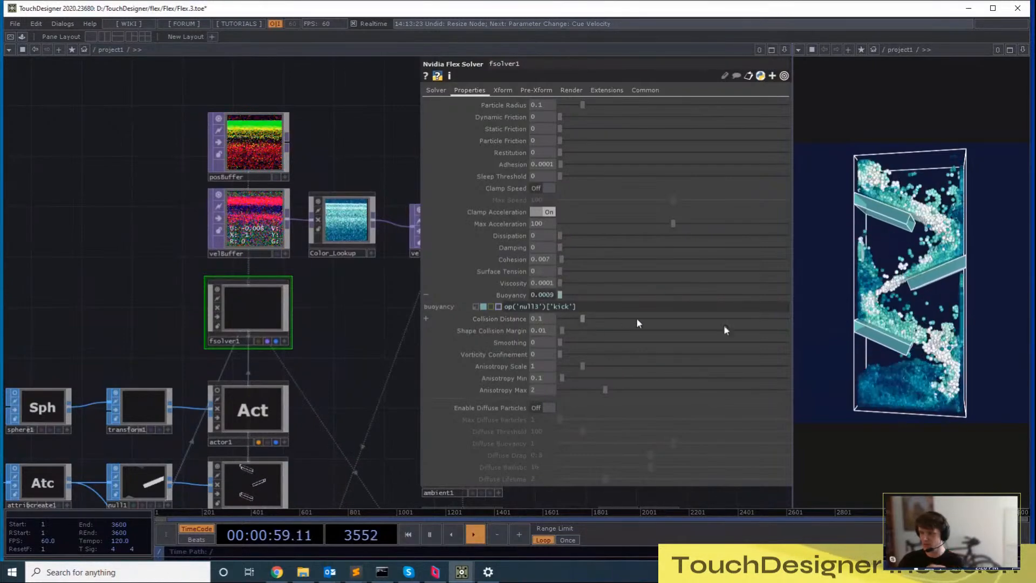
drag(394, 412, 286, 255)
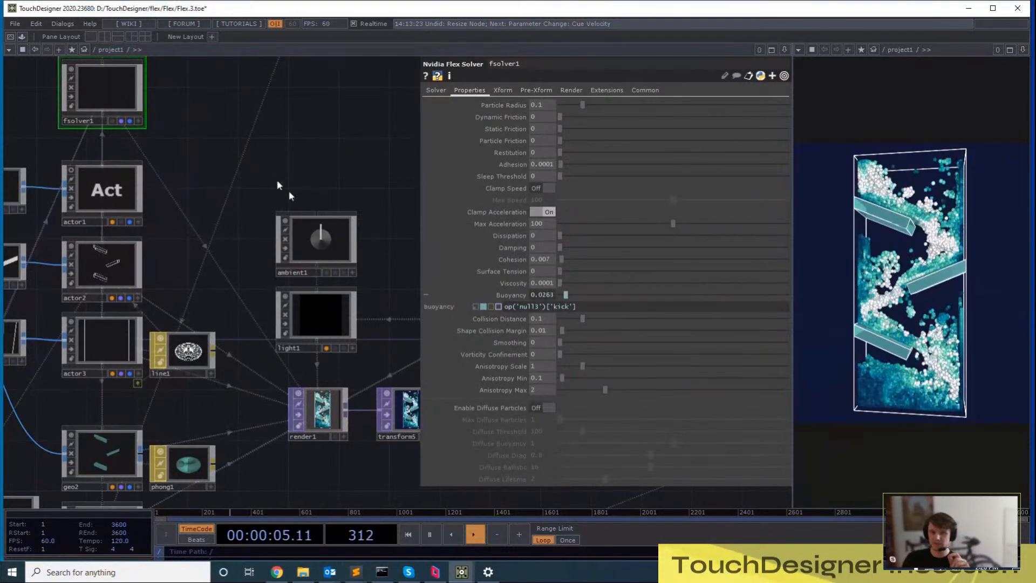
drag(290, 190, 345, 335)
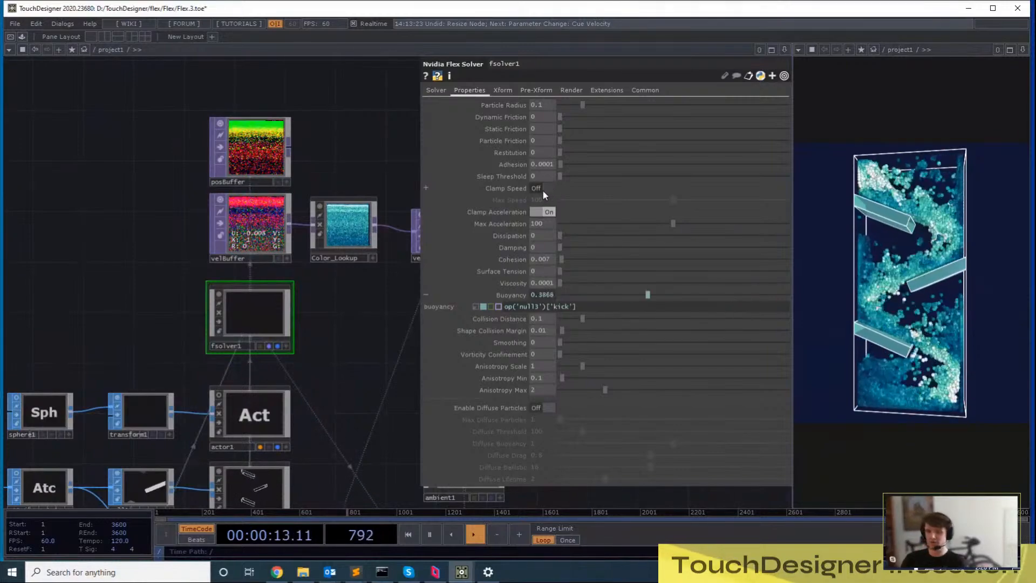
drag(343, 398, 215, 261)
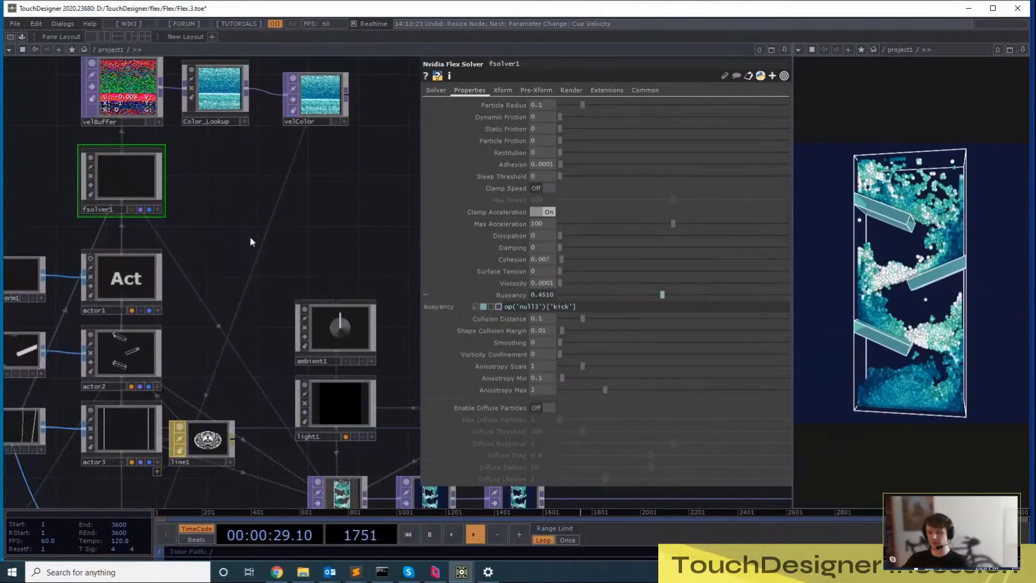
drag(245, 234, 346, 243)
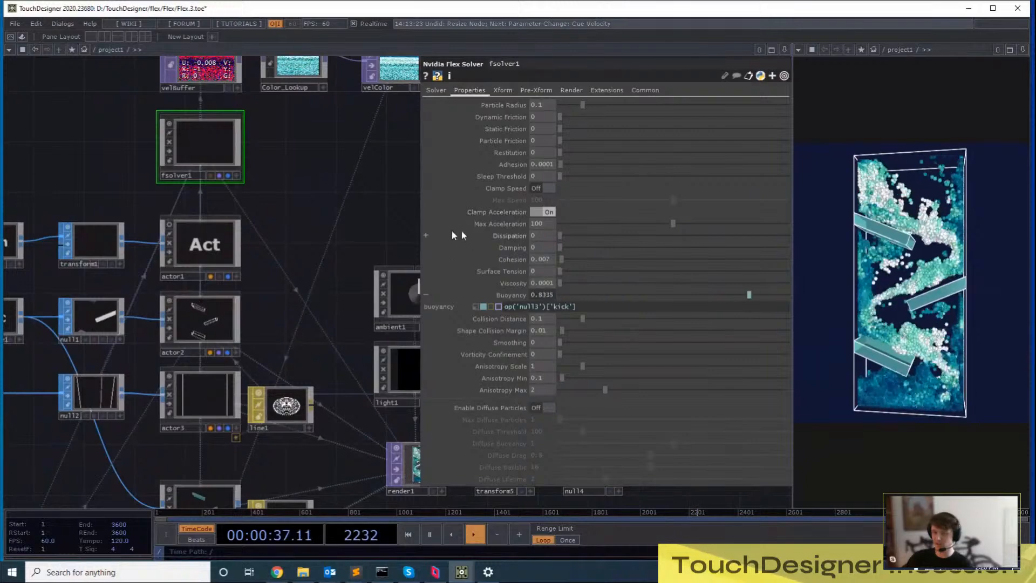
Inspect the setup parameters of the line1 material beside actor3 and reselect fsolver1
drag(310, 279, 313, 342)
drag(317, 415, 308, 217)
drag(322, 363, 317, 328)
click(306, 341)
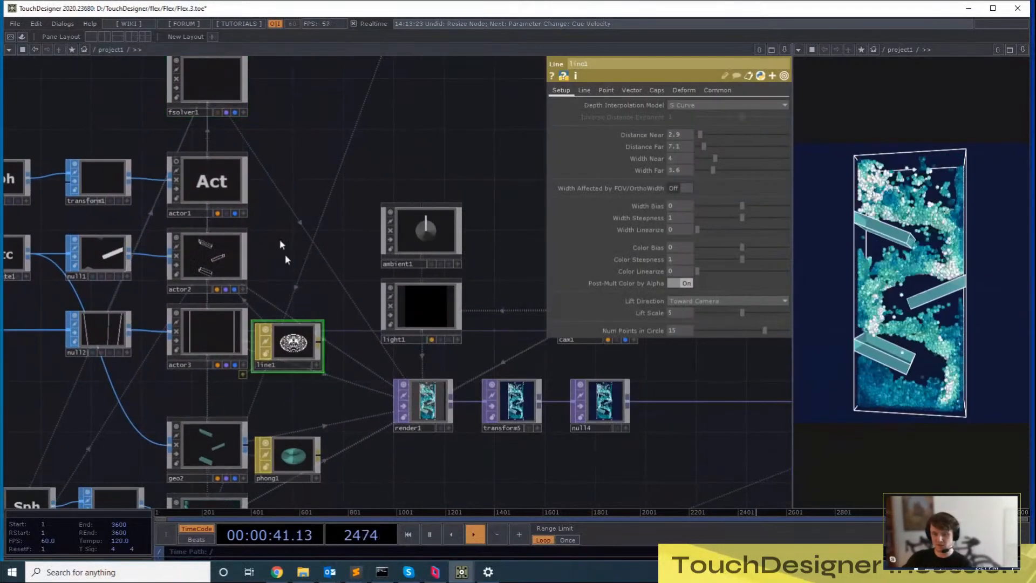
click(204, 101)
drag(313, 267, 324, 191)
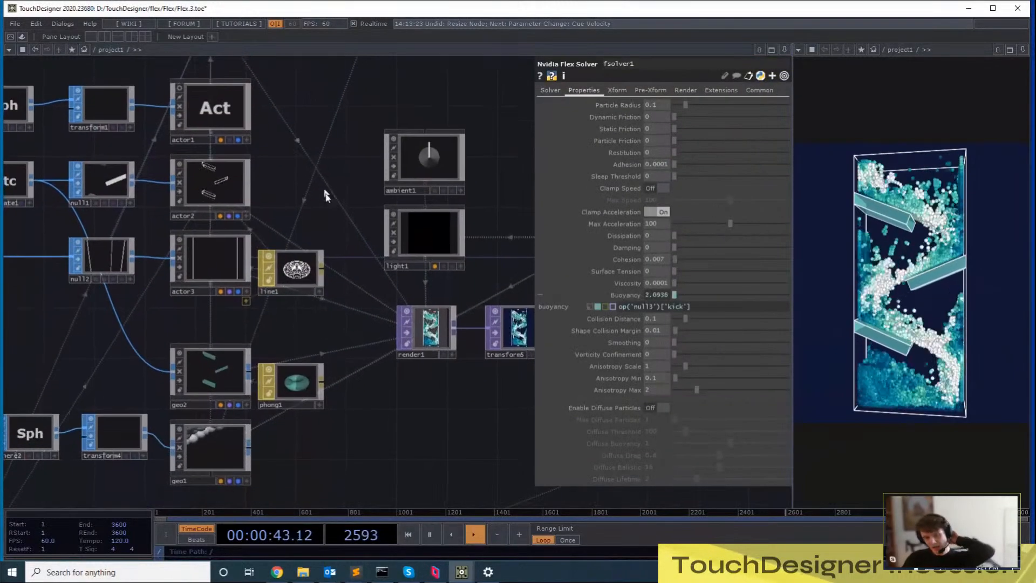
Select actor3 and view its general settings, including Kinematic State and Collision Shape
drag(485, 469, 505, 480)
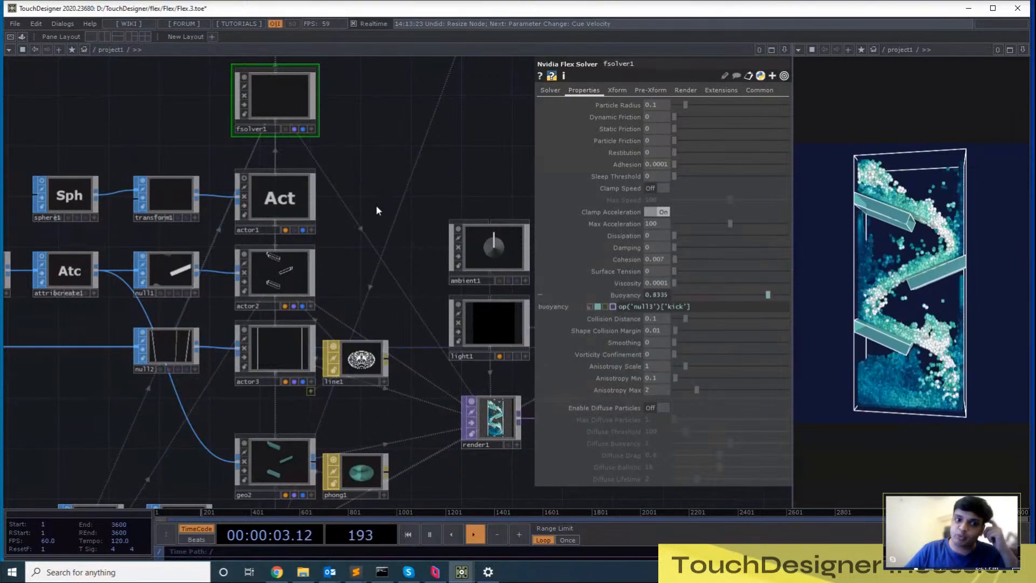
drag(376, 206, 380, 223)
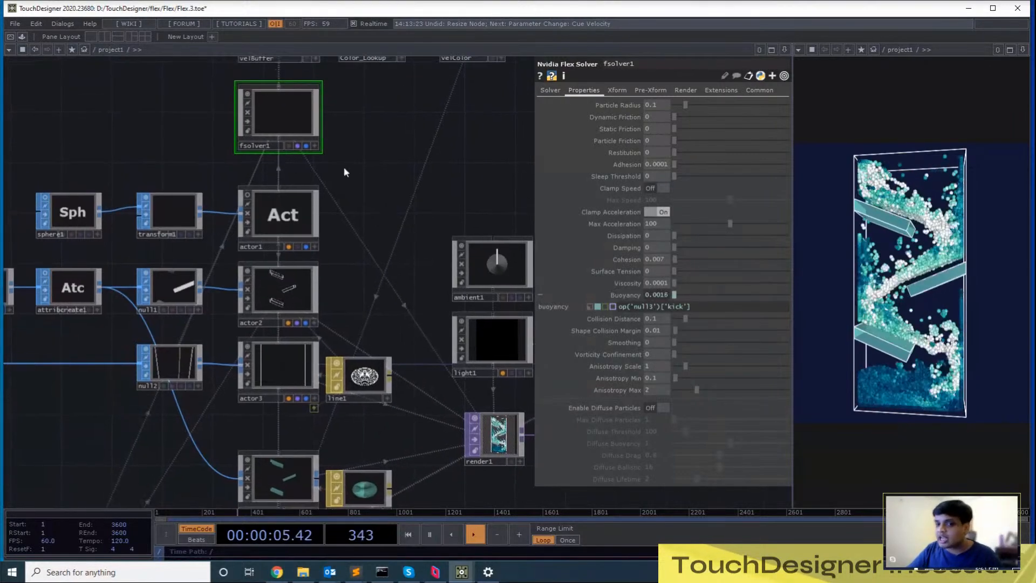
click(276, 370)
drag(358, 305, 347, 331)
click(426, 91)
Select actor1, actor2 and actor3 together to point out the actors used by fsolver1
drag(375, 191, 373, 228)
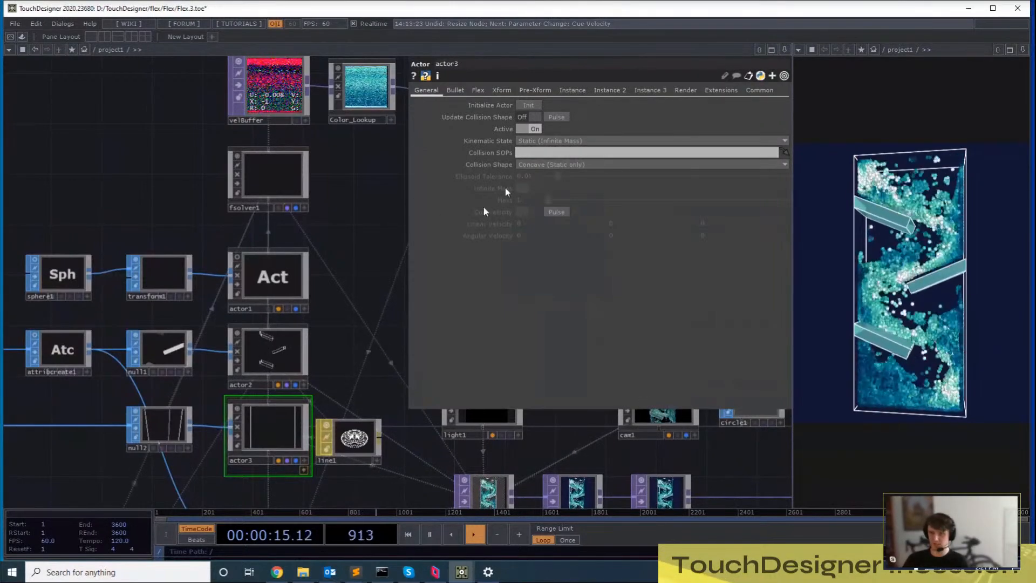
drag(388, 257, 421, 191)
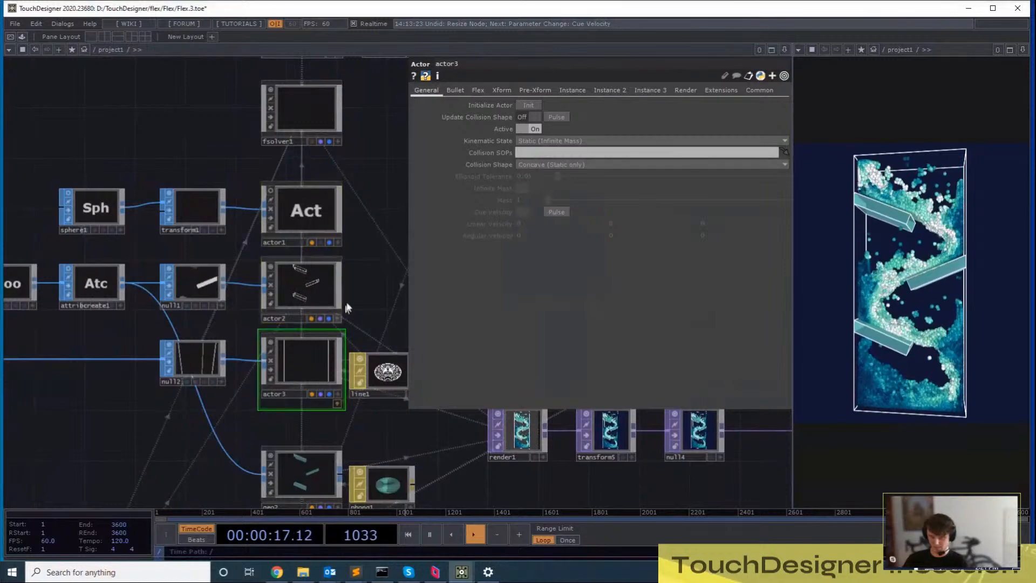
drag(377, 309, 362, 382)
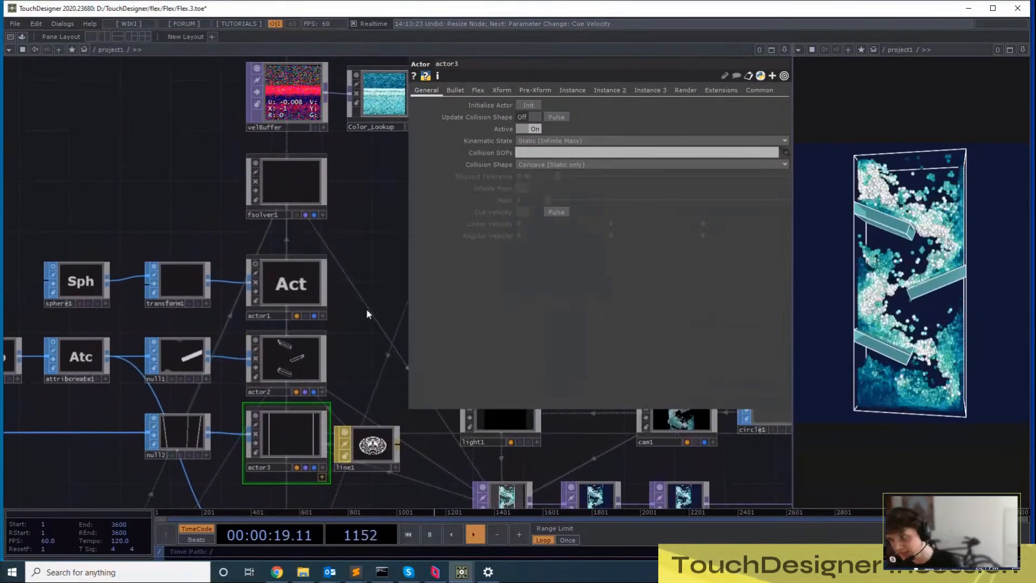
drag(377, 295, 381, 359)
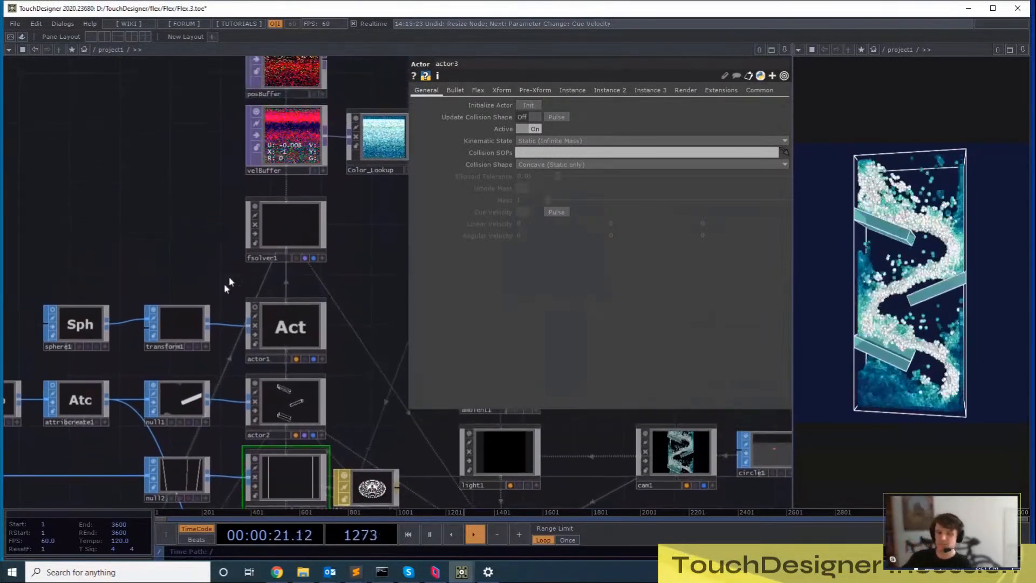
right_drag(225, 287, 287, 470)
drag(354, 385, 353, 390)
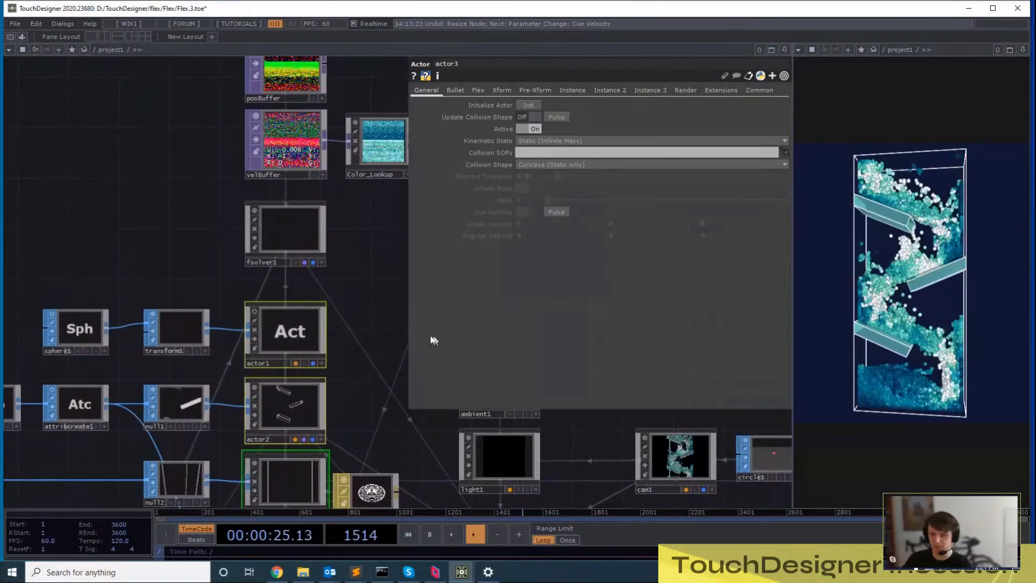
Examine the Flex settings of actor3, including Triangle Collision Direction, and its transform parameters
drag(369, 328, 363, 283)
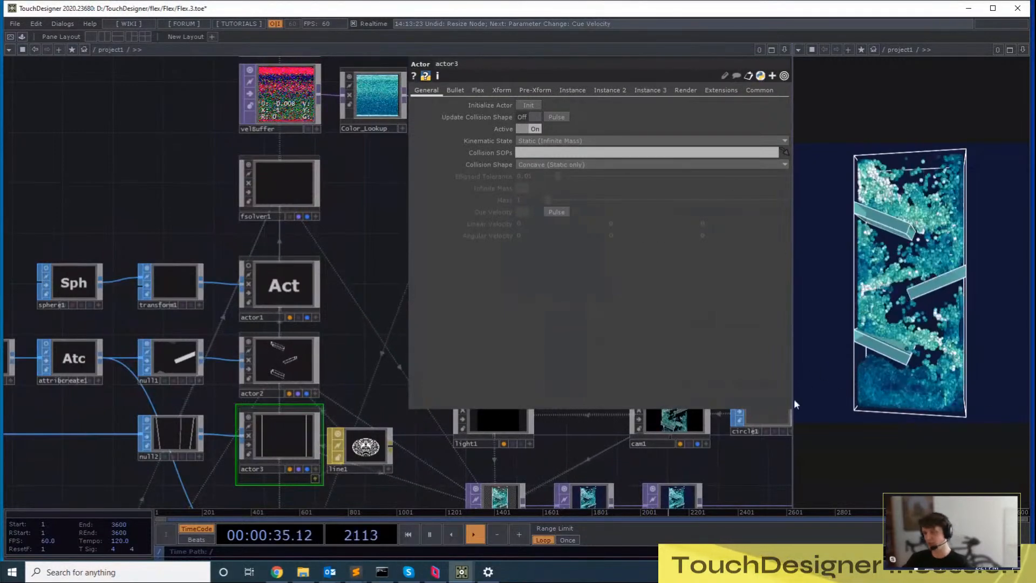
drag(360, 352, 273, 171)
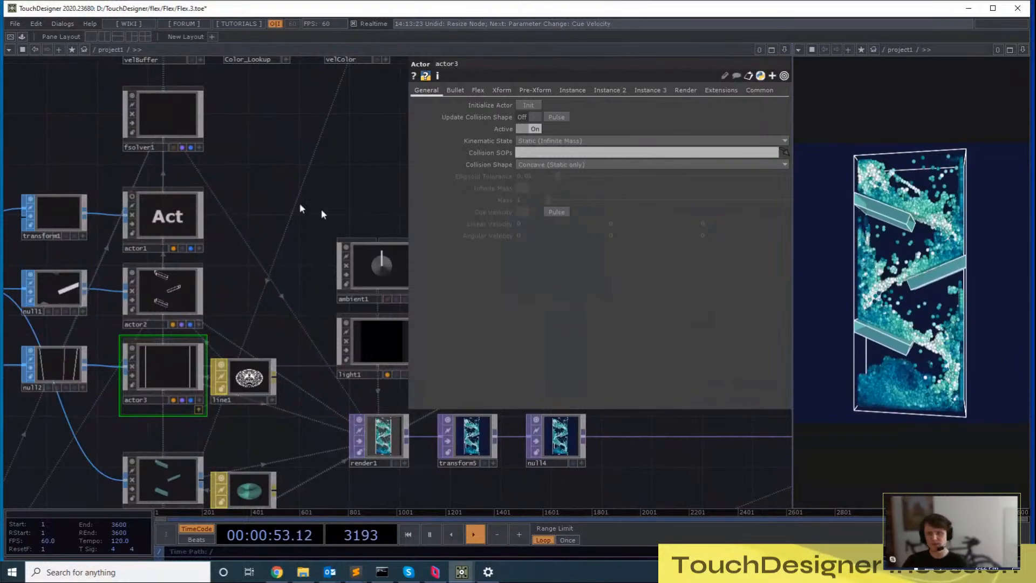
drag(357, 200, 371, 240)
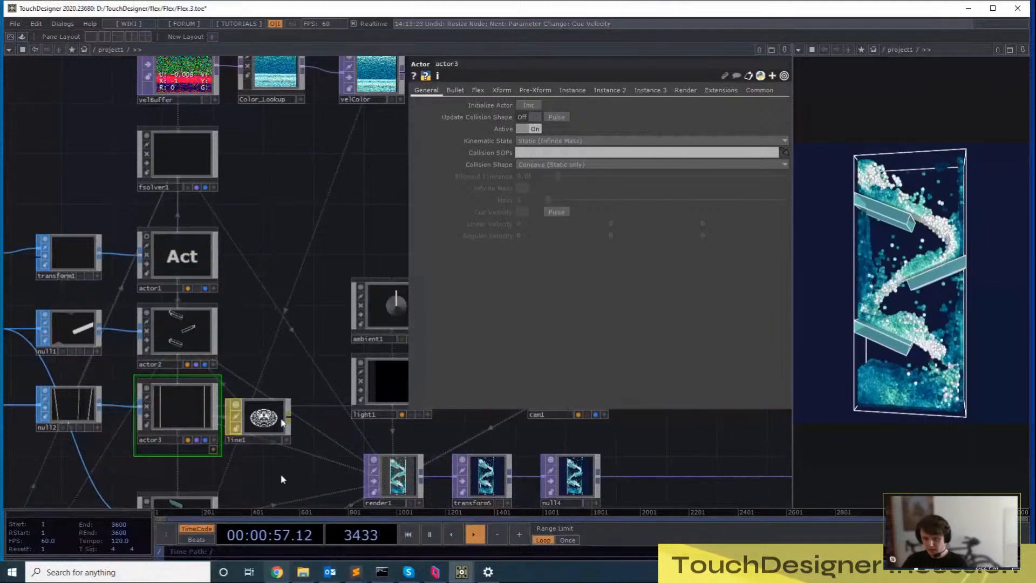
drag(277, 256, 321, 185)
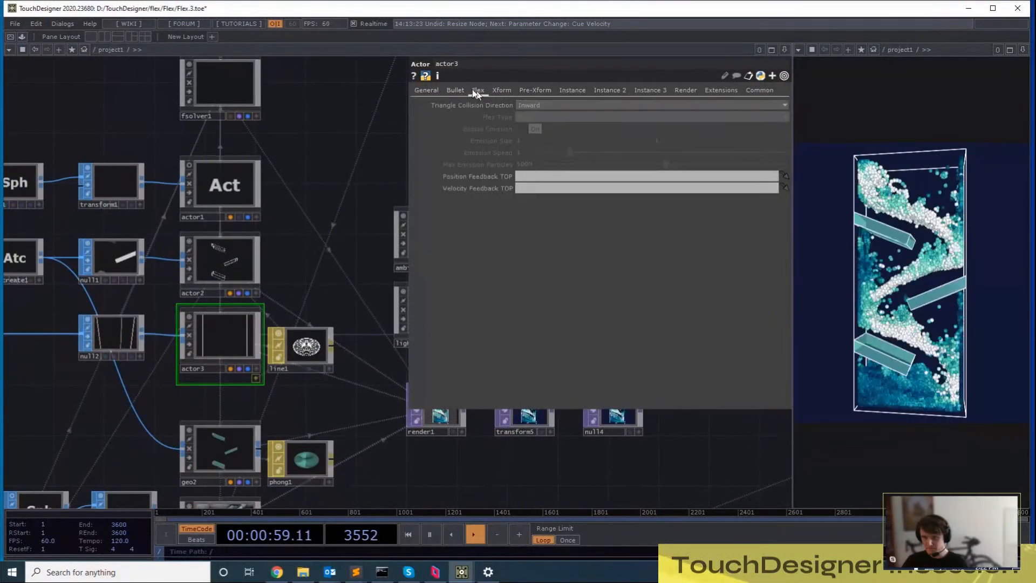
click(465, 91)
click(502, 90)
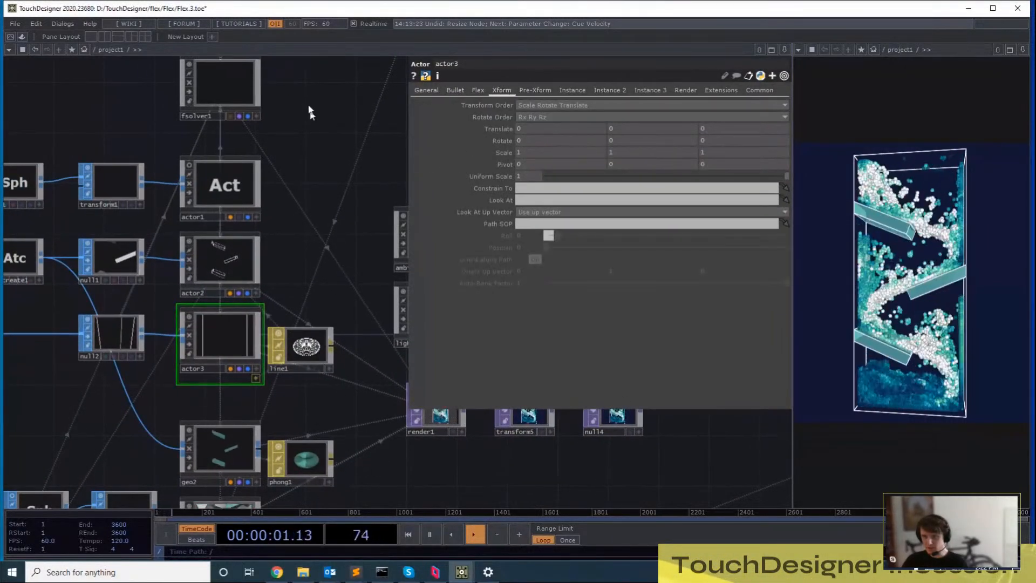
Return to fsolver1 and highlight the posBuffer and velBuffer nodes that read its particle data
click(244, 90)
drag(324, 115, 326, 276)
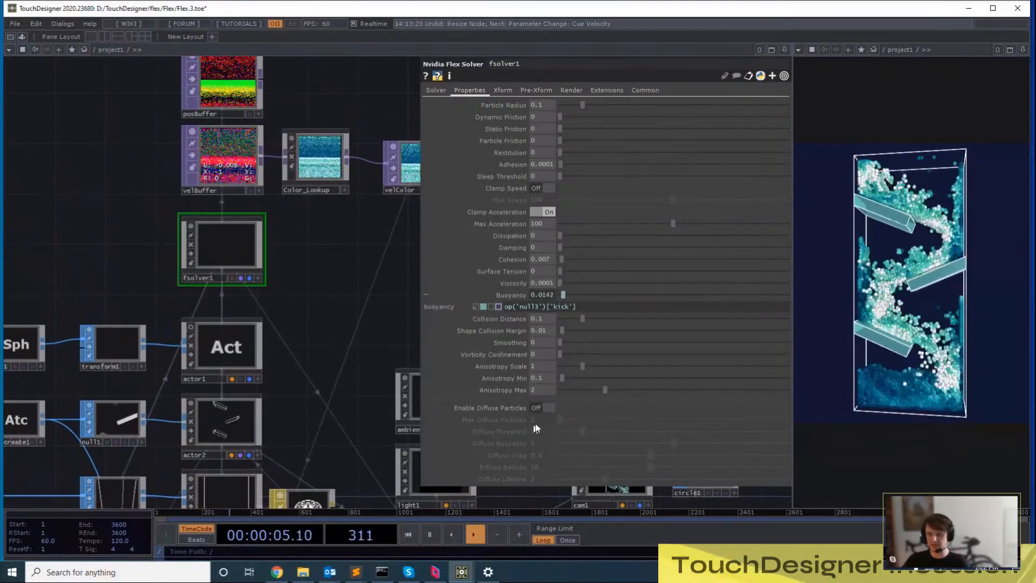
drag(313, 273, 310, 413)
right_drag(265, 177, 190, 331)
click(219, 406)
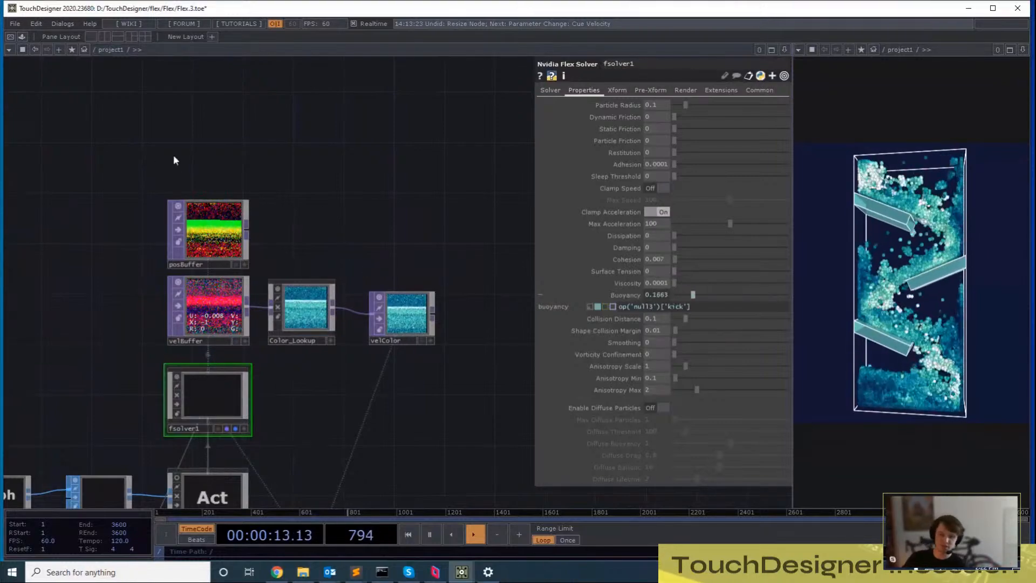
right_drag(111, 147, 203, 335)
drag(313, 254, 311, 266)
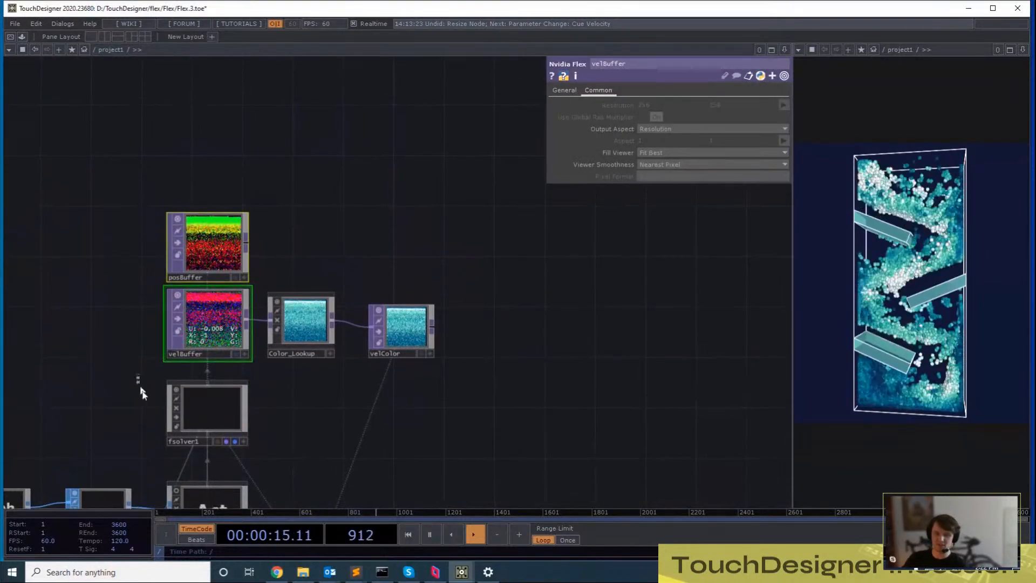
click(207, 407)
drag(409, 380, 382, 399)
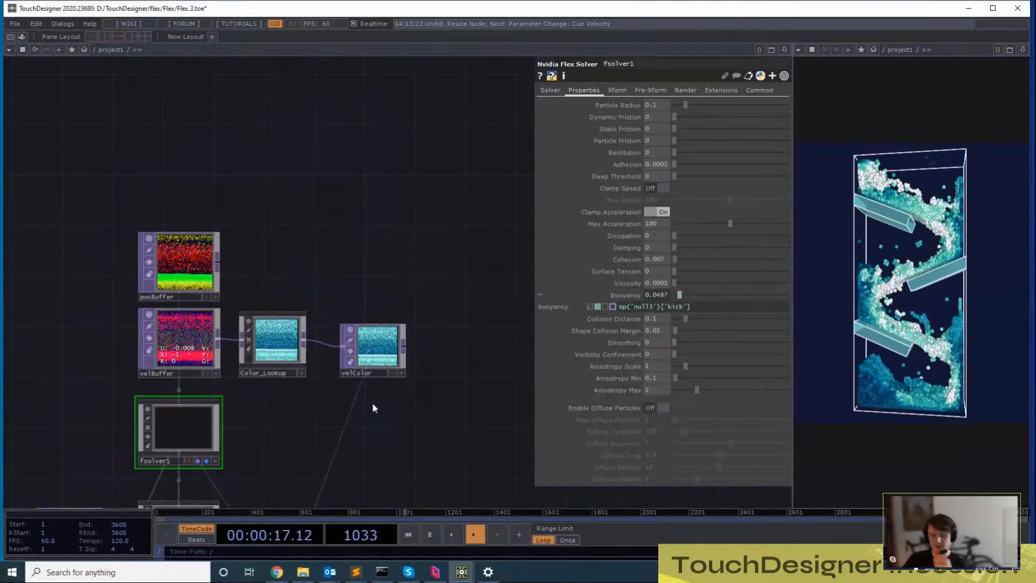
drag(332, 468, 348, 431)
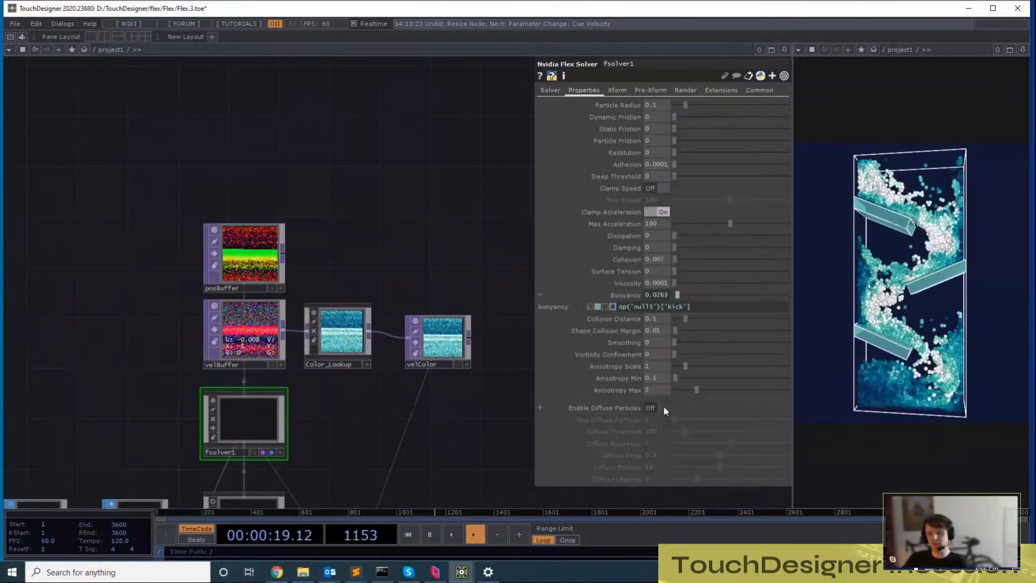
mouse_move(363, 396)
mouse_down()
mouse_move(337, 267)
mouse_move(357, 363)
mouse_move(352, 410)
mouse_up()
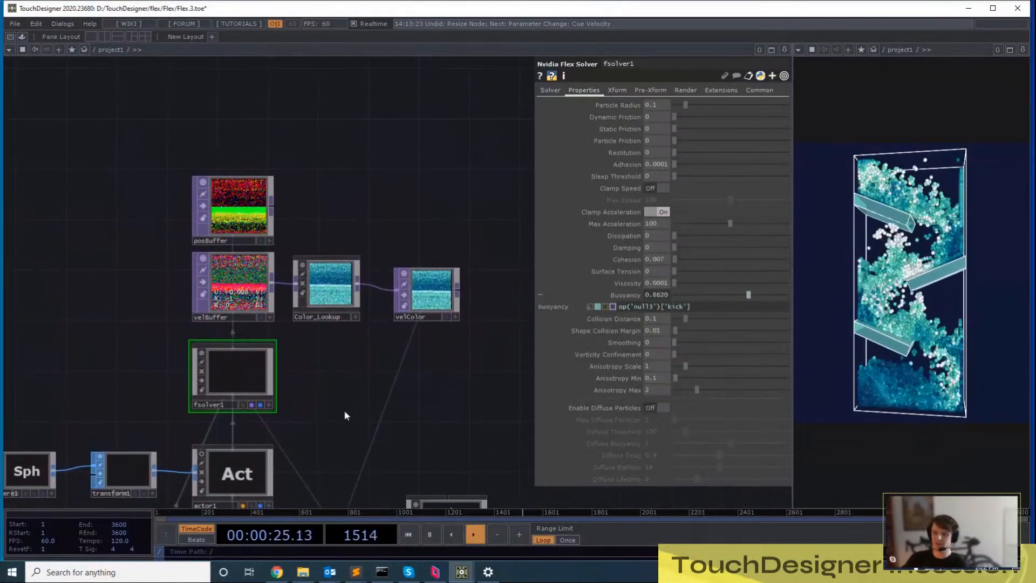
click(284, 577)
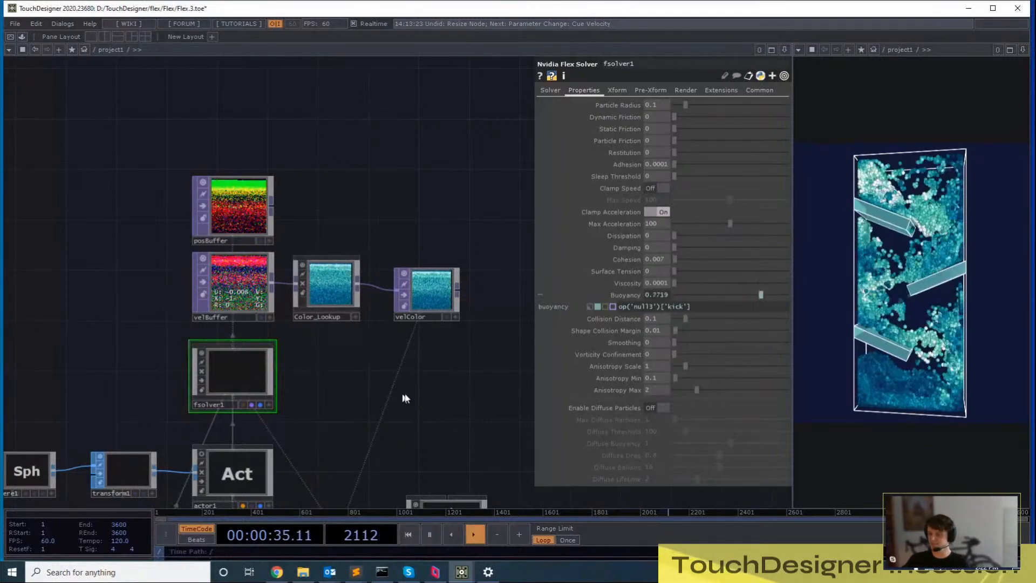
drag(388, 402, 390, 407)
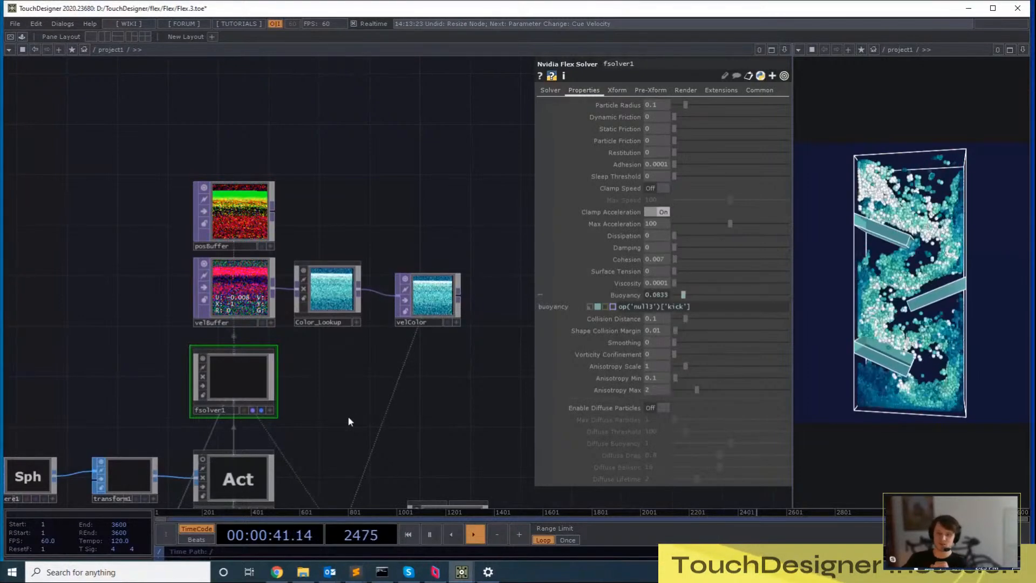
drag(372, 189, 397, 217)
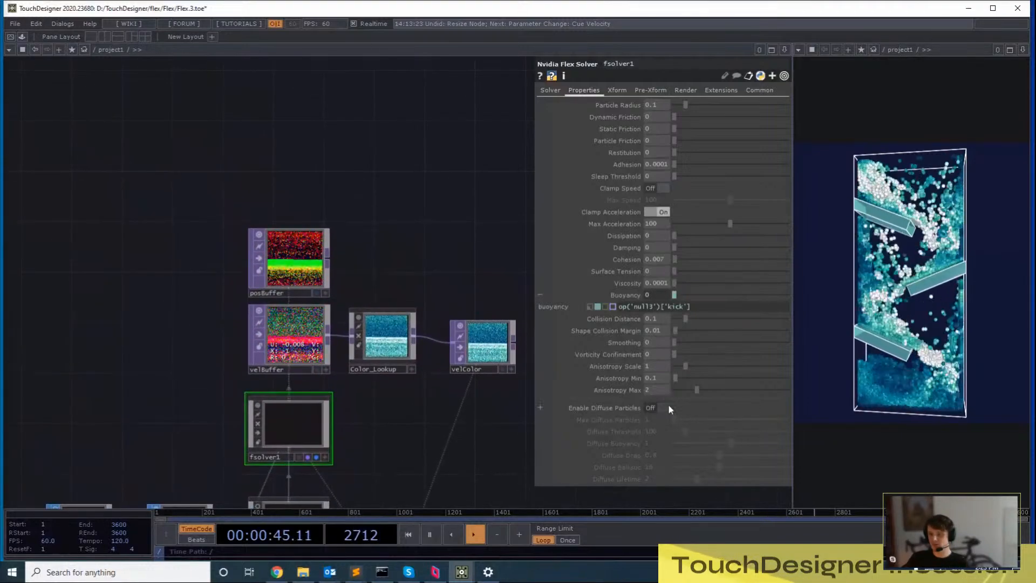
Enable diffuse particles on fsolver1 and set Max Diffuse Particles to 10000
click(667, 408)
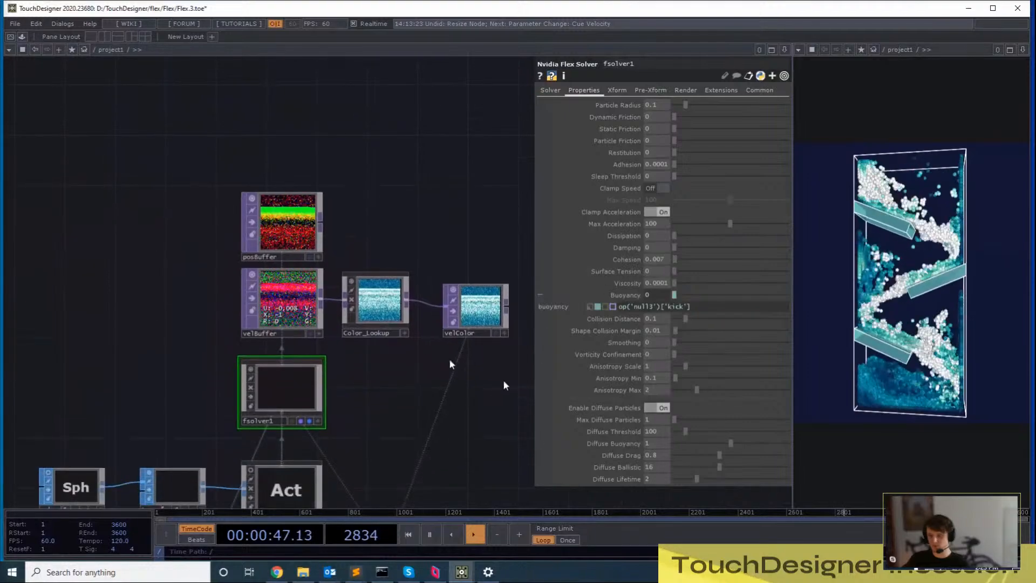
click(656, 419)
text(100)
key(Return)
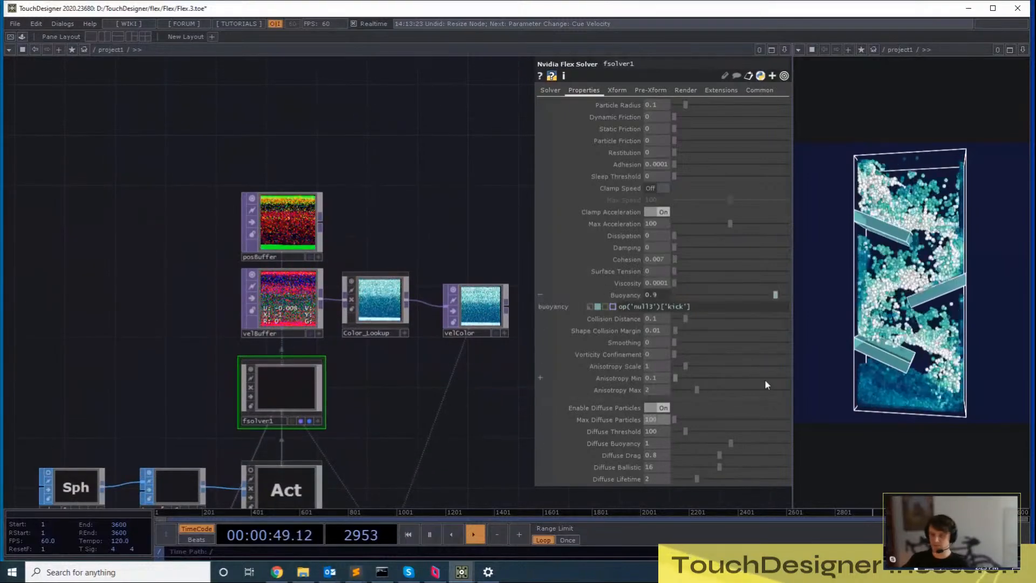
text(00)
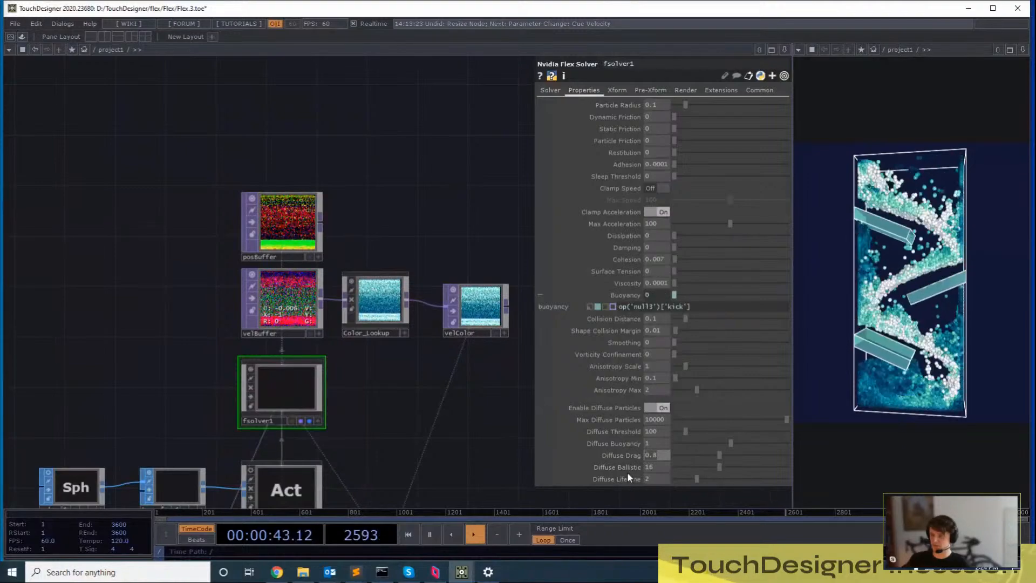
Look over actor1 and velBuffer, then return to the Properties of fsolver1 with its diffuse particle settings
drag(438, 398, 436, 405)
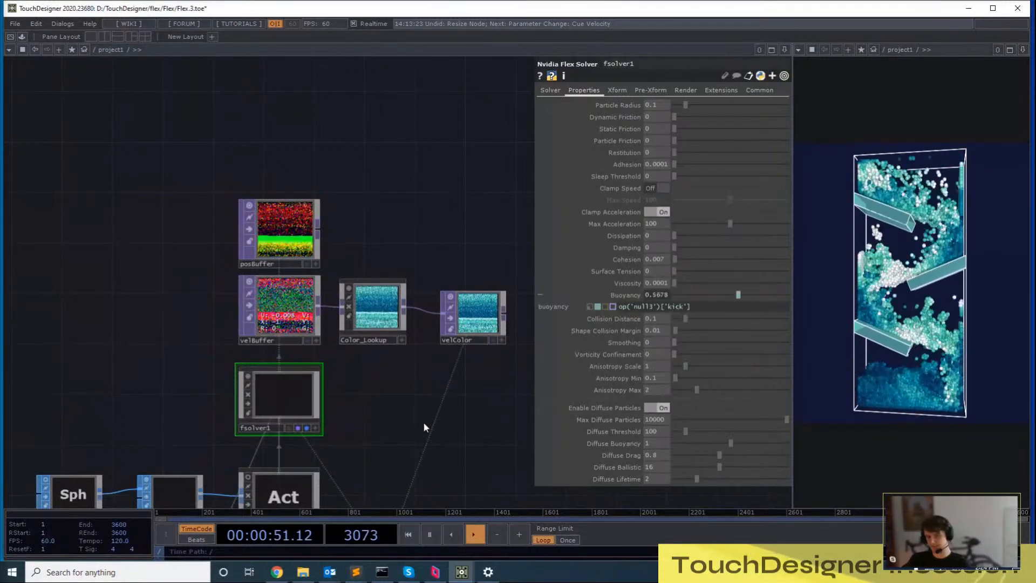
drag(423, 430, 381, 301)
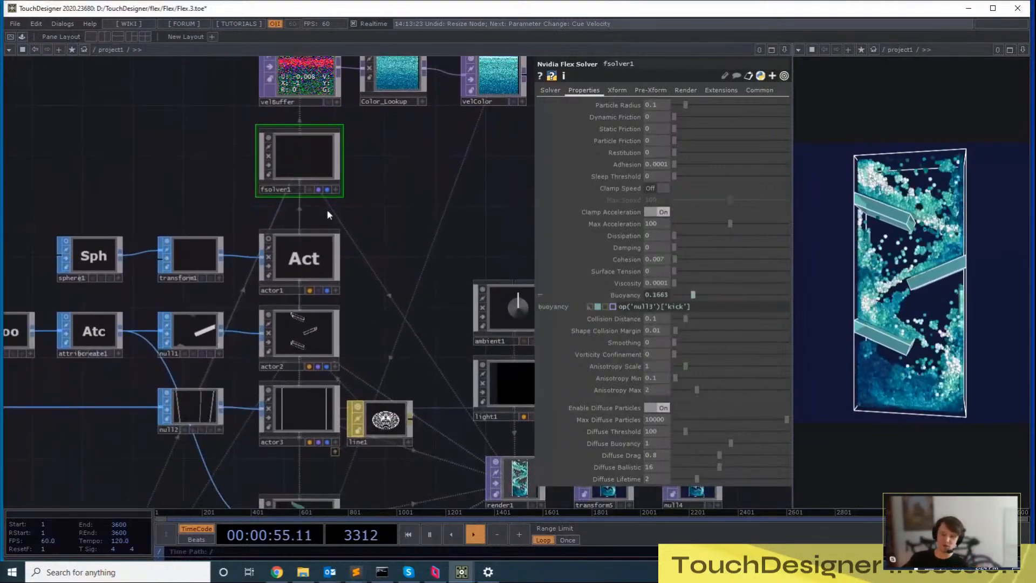
click(325, 250)
drag(364, 254, 307, 403)
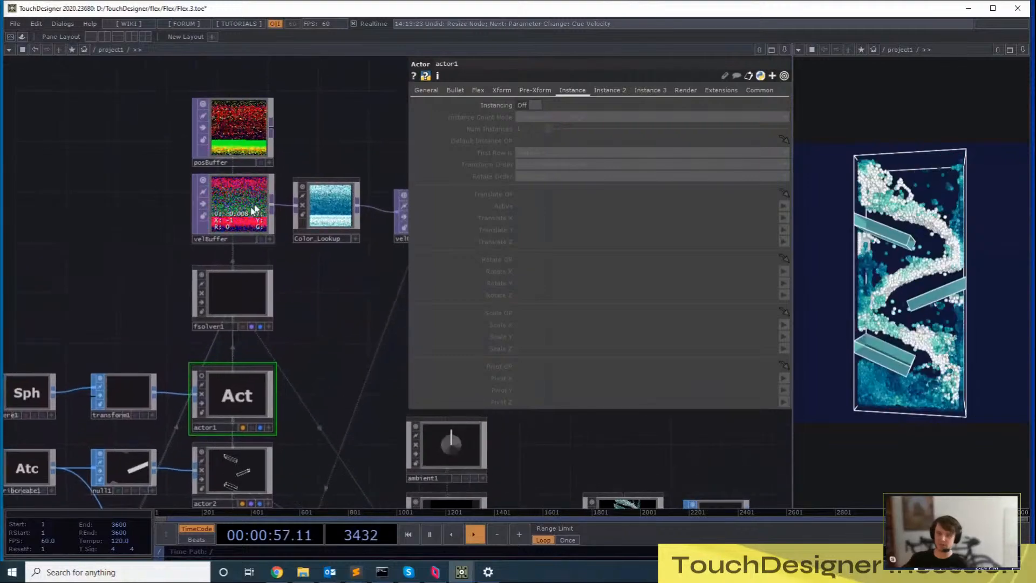
click(254, 210)
drag(362, 355, 347, 407)
click(212, 361)
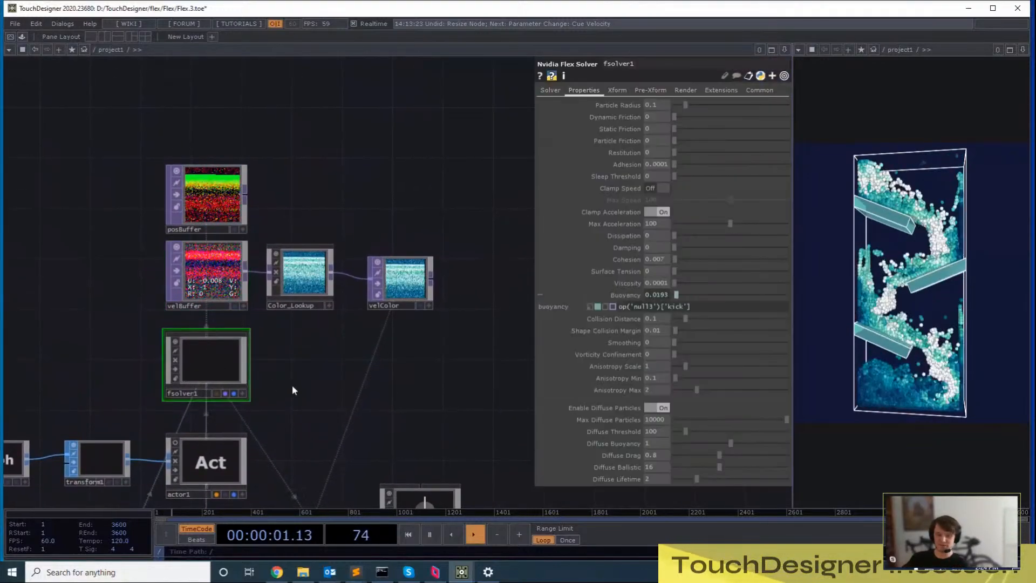
drag(292, 386, 286, 390)
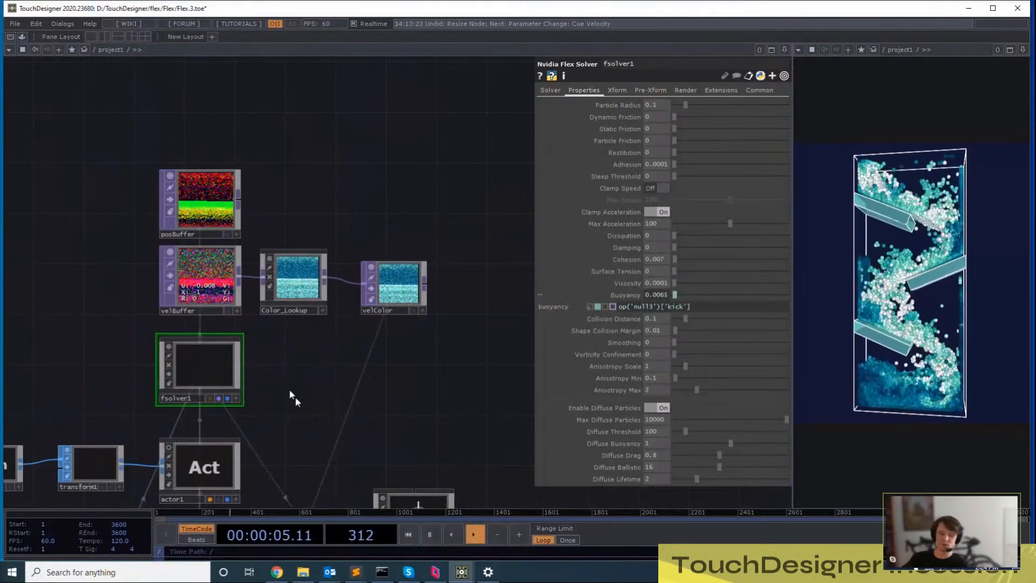
drag(301, 405, 307, 434)
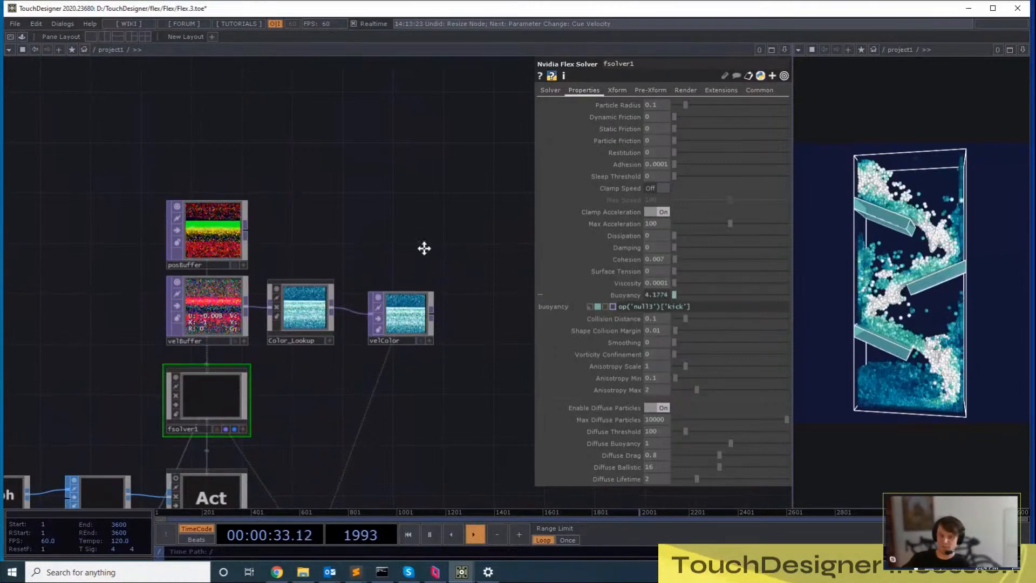
drag(423, 245, 452, 258)
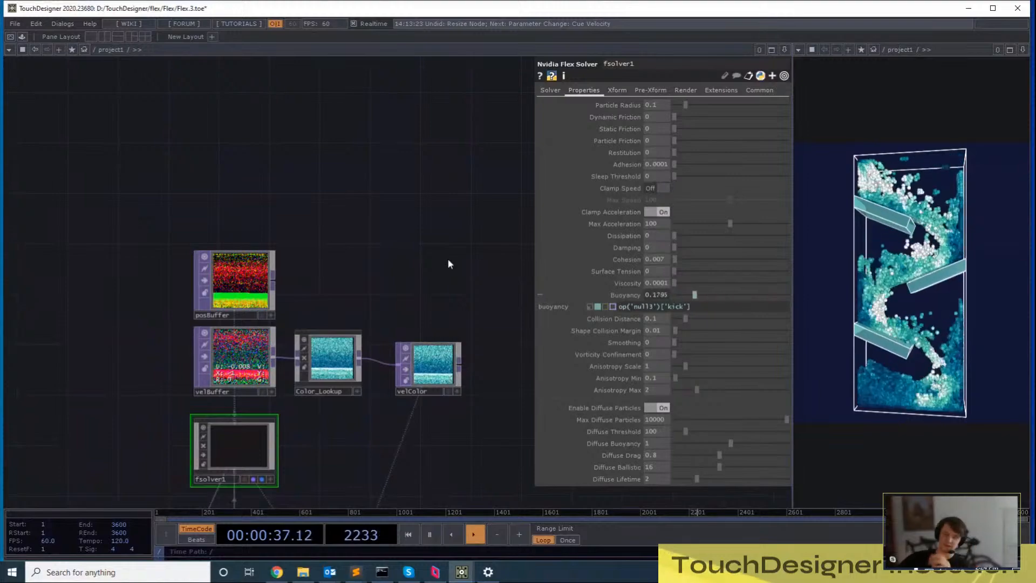
drag(448, 262, 459, 196)
drag(374, 108, 370, 190)
key(Tab)
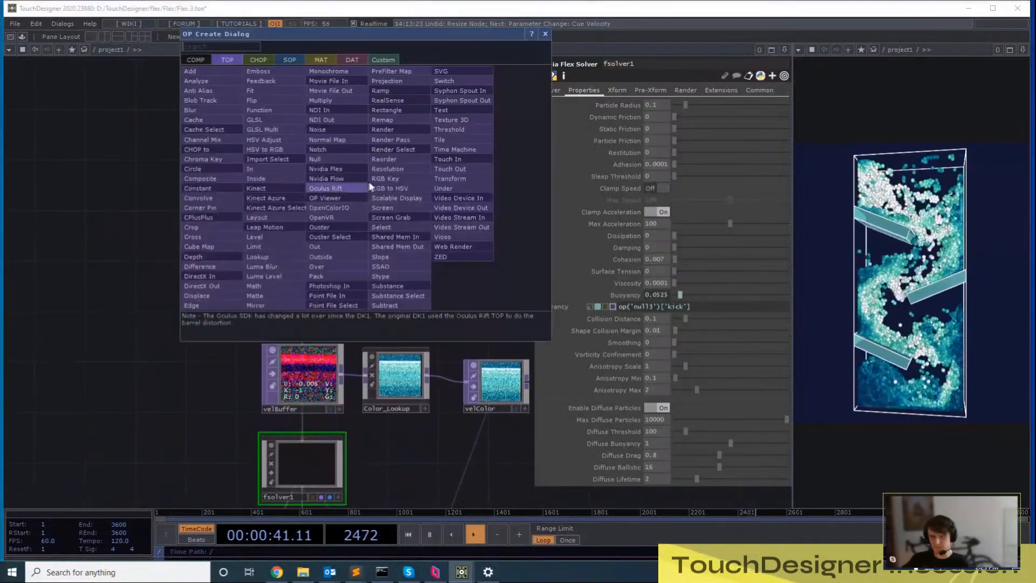
key(Escape)
key(Tab)
text(dif)
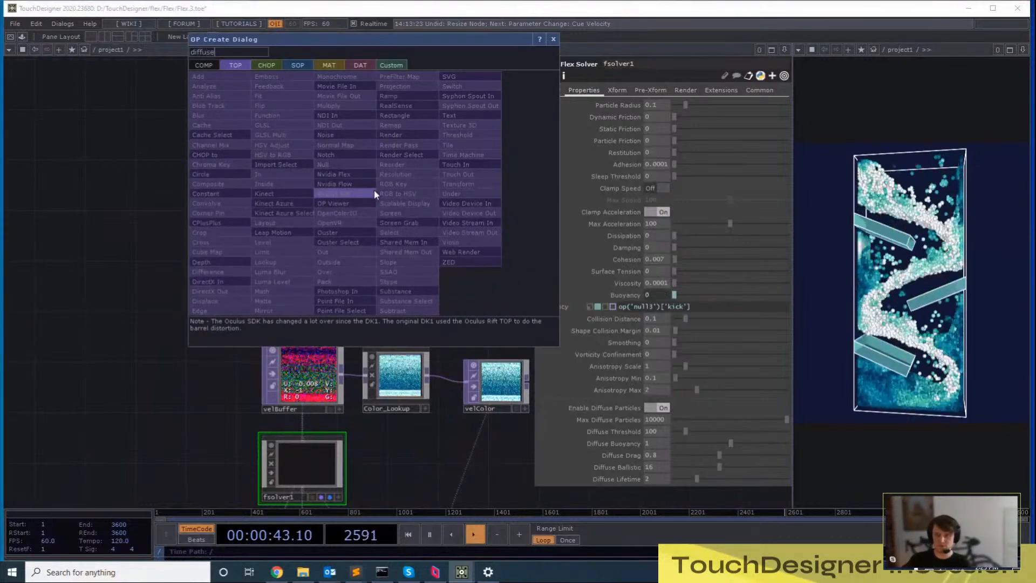
key(Escape)
Duplicate posBuffer as a new Nvidia Flex node named diffusepos and set its Output to Diffuse Position
click(318, 289)
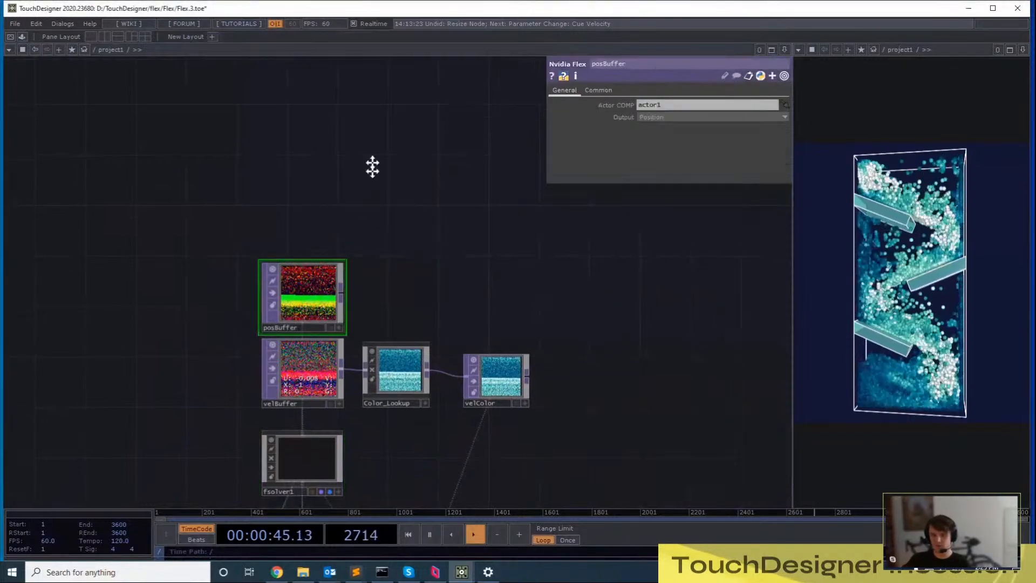
drag(372, 167, 364, 107)
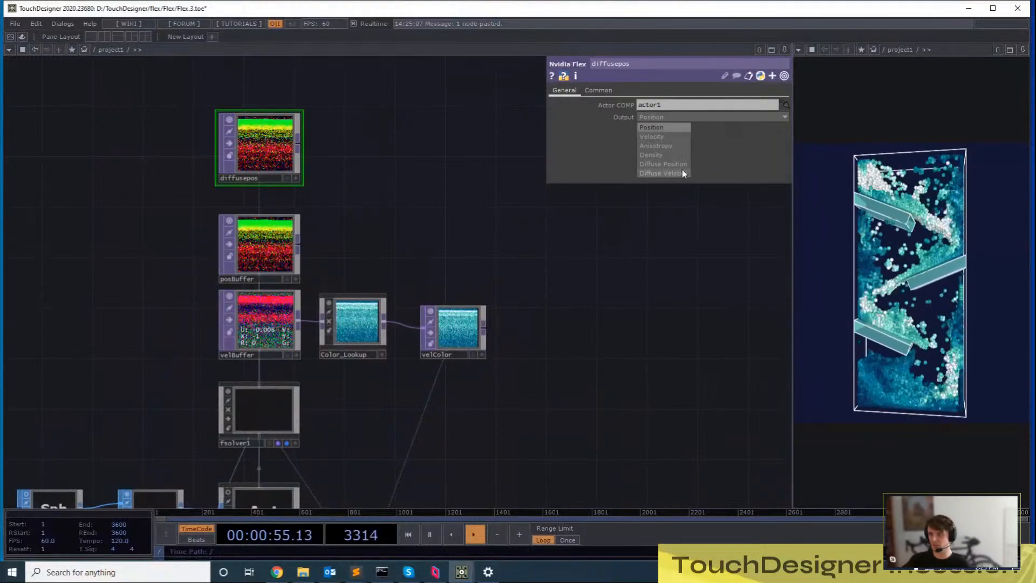
click(684, 166)
drag(426, 167, 425, 203)
Restart the simulation from fsolver1's solver settings and select diffusepos to view its particle data
click(273, 439)
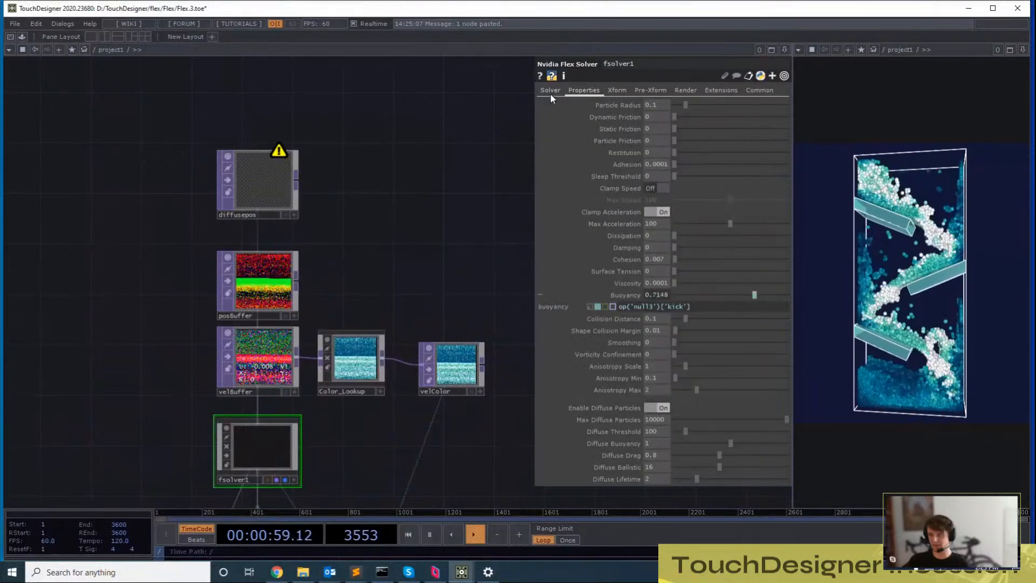
click(550, 94)
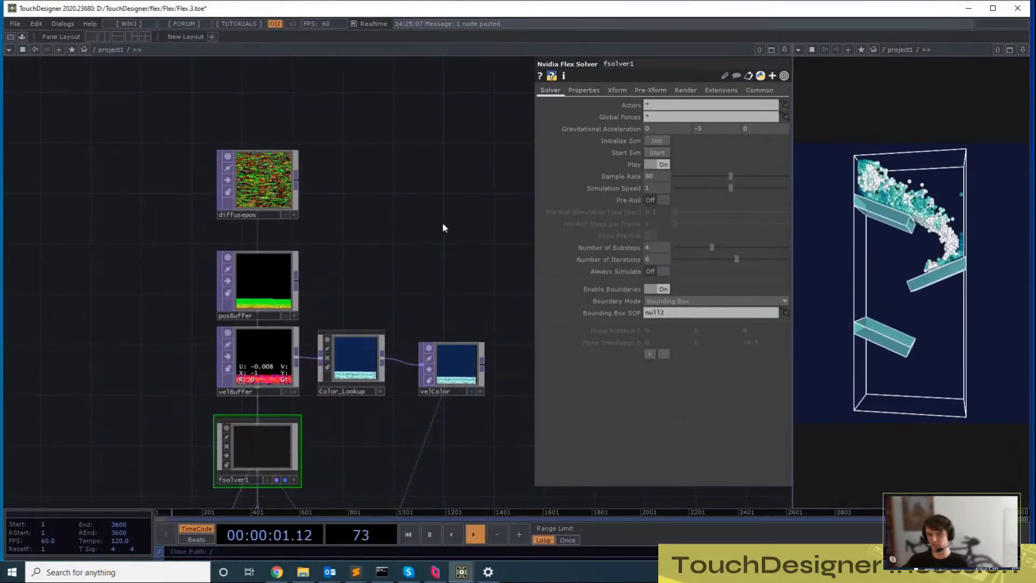
scroll(436, 304, up, 3)
drag(443, 224, 422, 322)
drag(231, 221, 231, 238)
drag(391, 253, 311, 209)
click(284, 162)
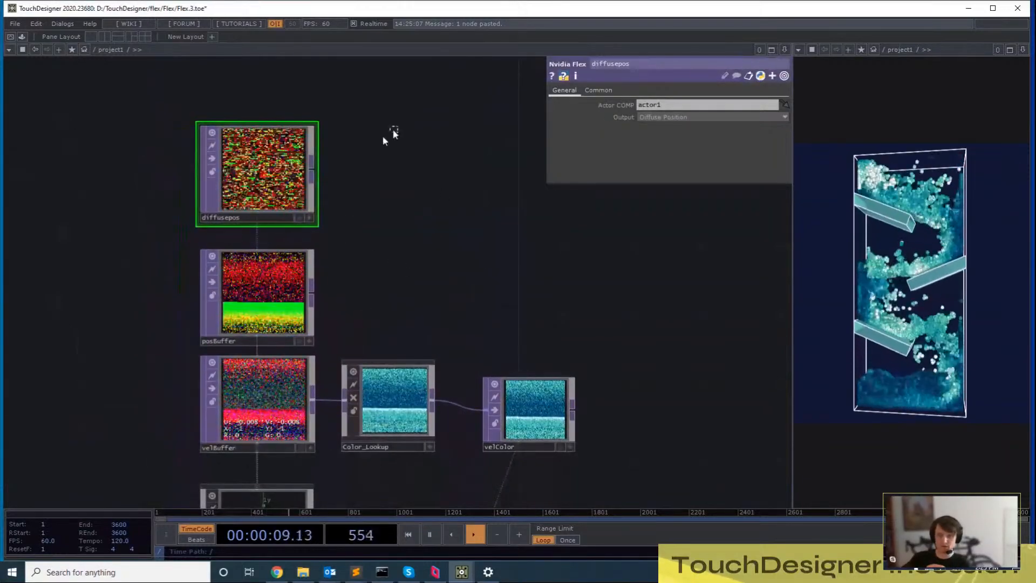
Bring up the Properties of fsolver1 and return to the diffusepos node
drag(416, 179, 430, 102)
click(314, 465)
drag(434, 380, 404, 394)
click(592, 91)
drag(436, 143, 434, 203)
right_drag(387, 137, 252, 213)
drag(389, 209, 390, 265)
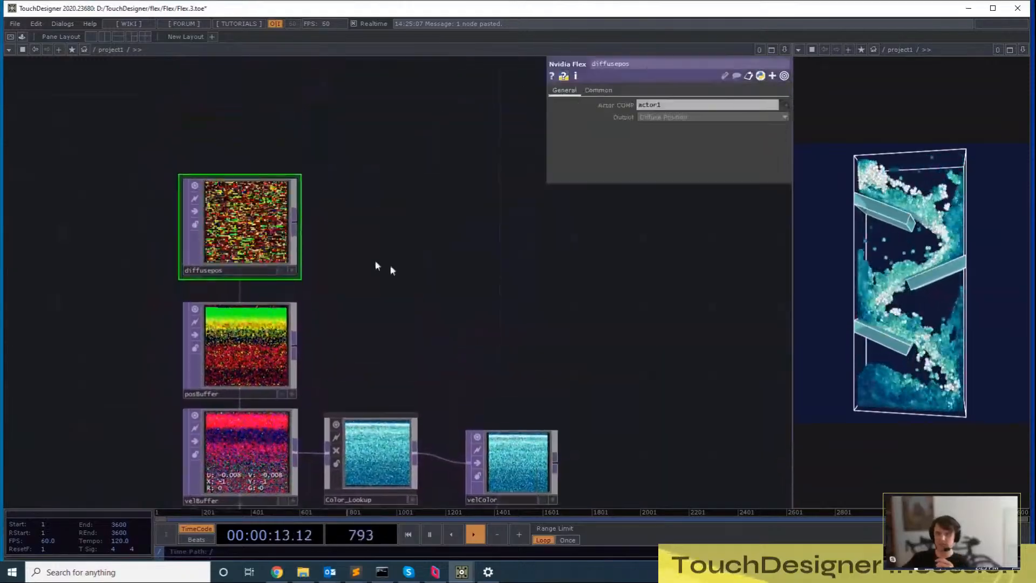
Inspect the diffusepos texture up close and compare it with fsolver1's Max Diffuse Particles setting
scroll(281, 210, up, 5)
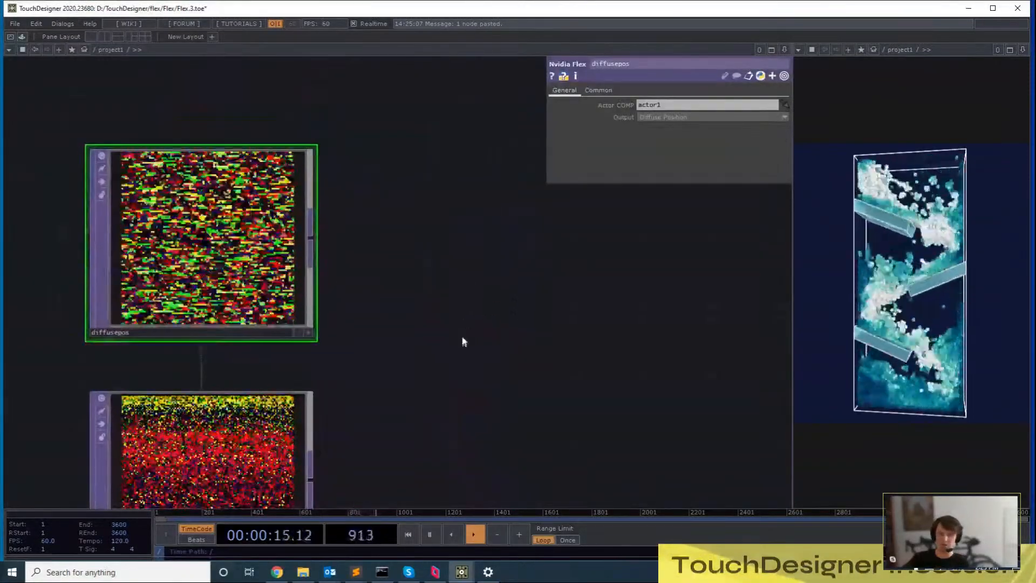
scroll(462, 344, down, 5)
right_drag(400, 393, 398, 394)
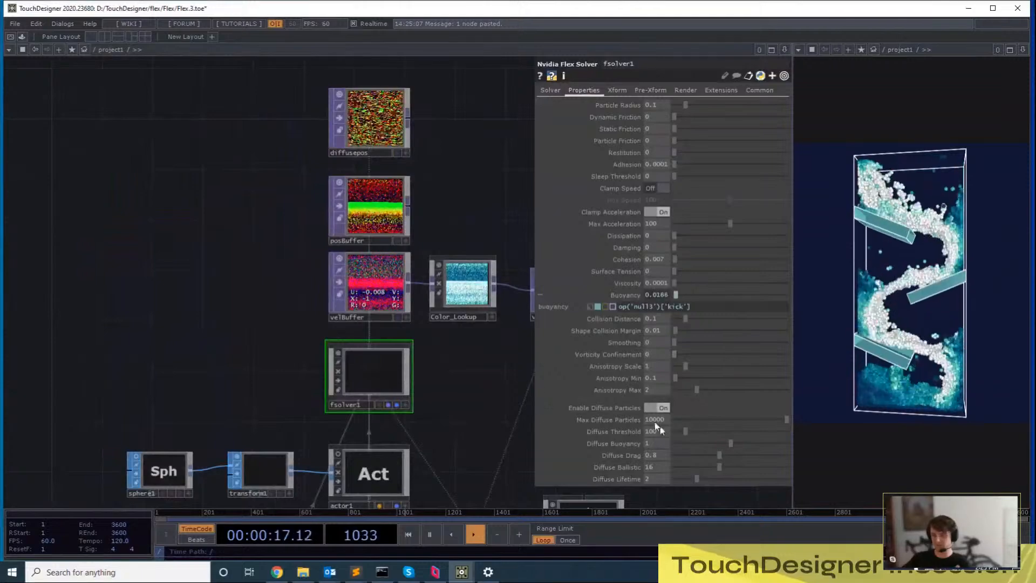
drag(477, 141, 453, 276)
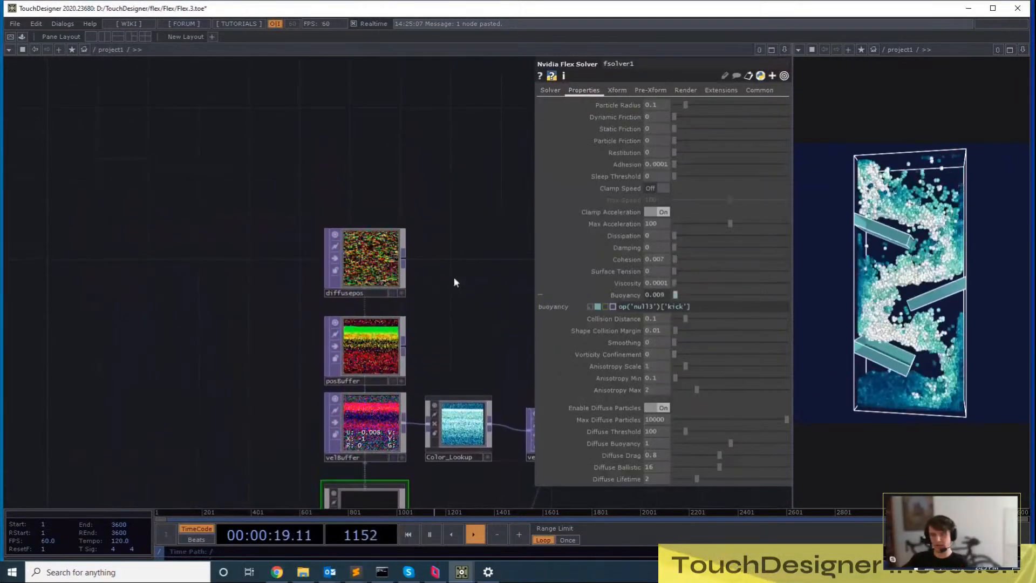
click(378, 265)
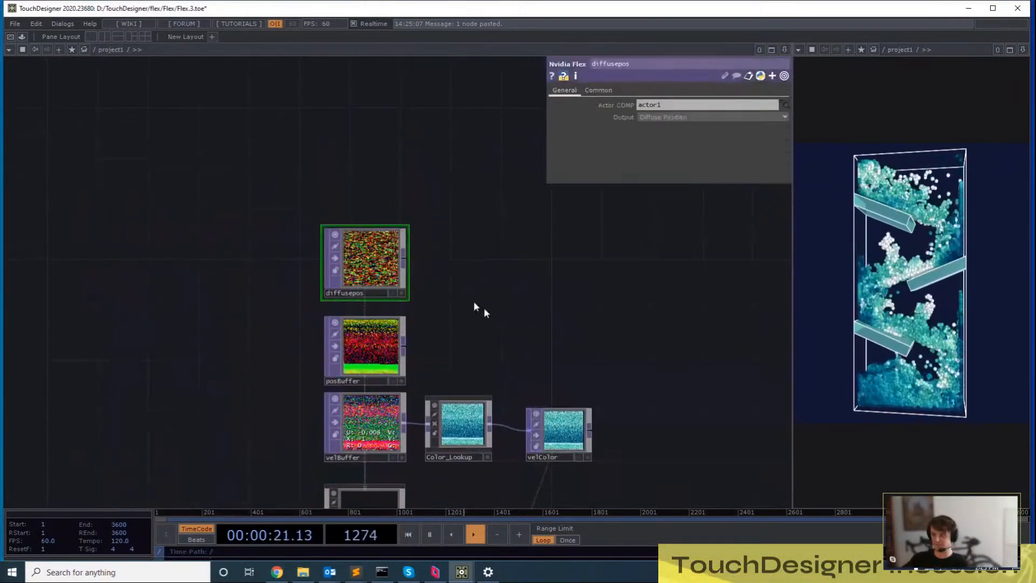
Reduce Diffuse Lifetime on fsolver1 to about 0.13 and inspect its effect on the diffusepos texture
click(377, 497)
drag(463, 354, 456, 250)
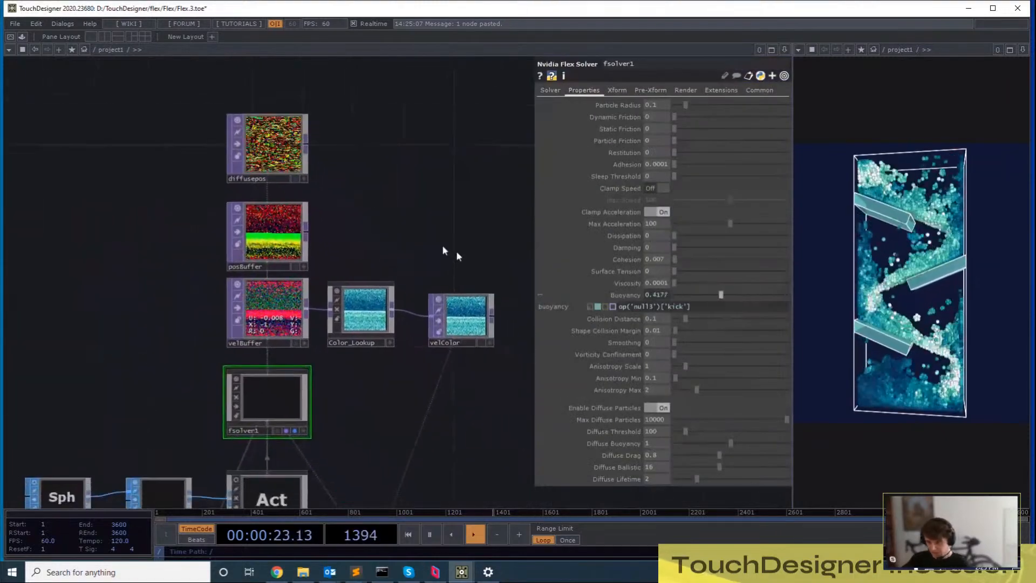
drag(689, 479, 676, 478)
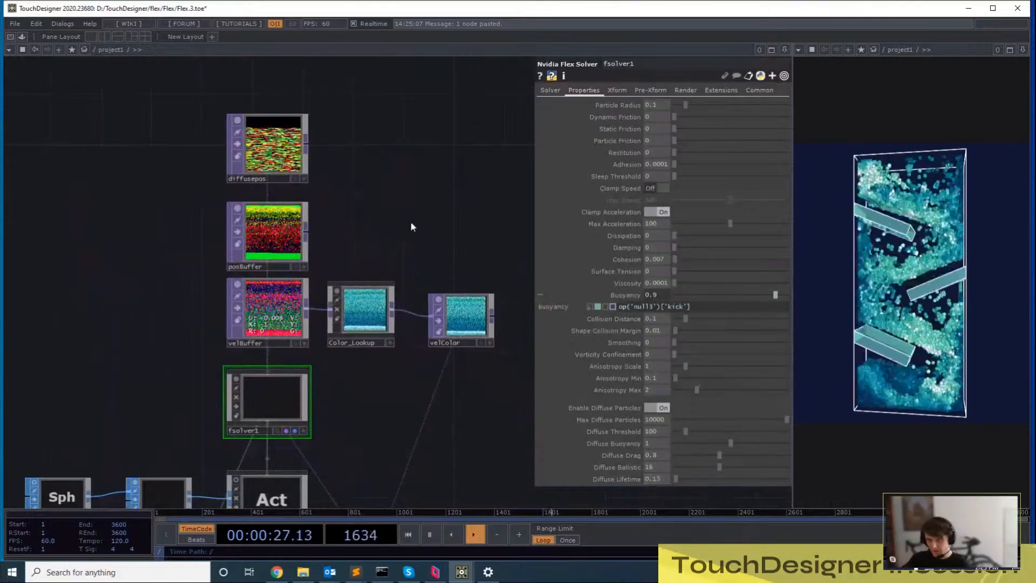
scroll(267, 143, up, 5)
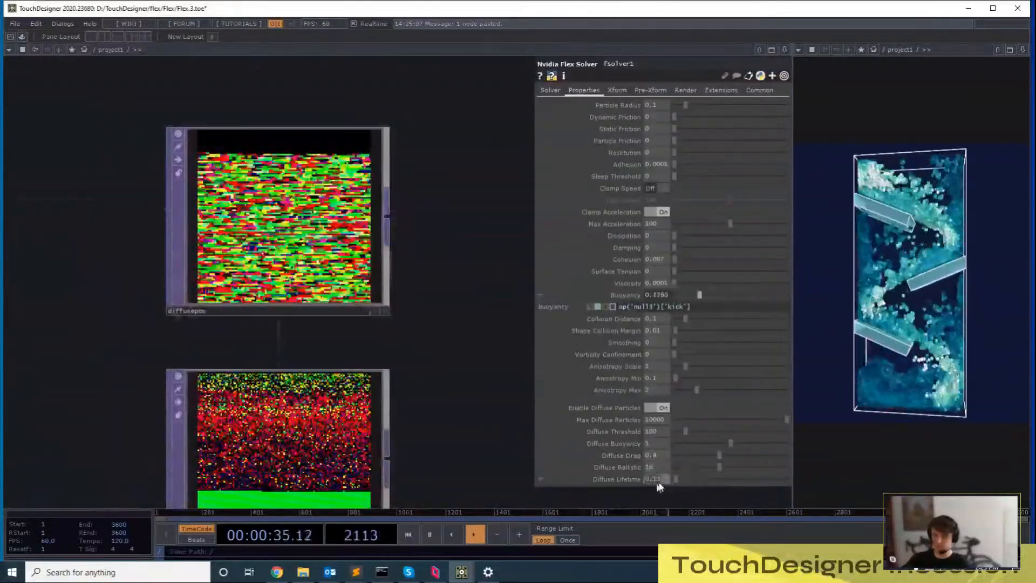
drag(458, 296, 457, 378)
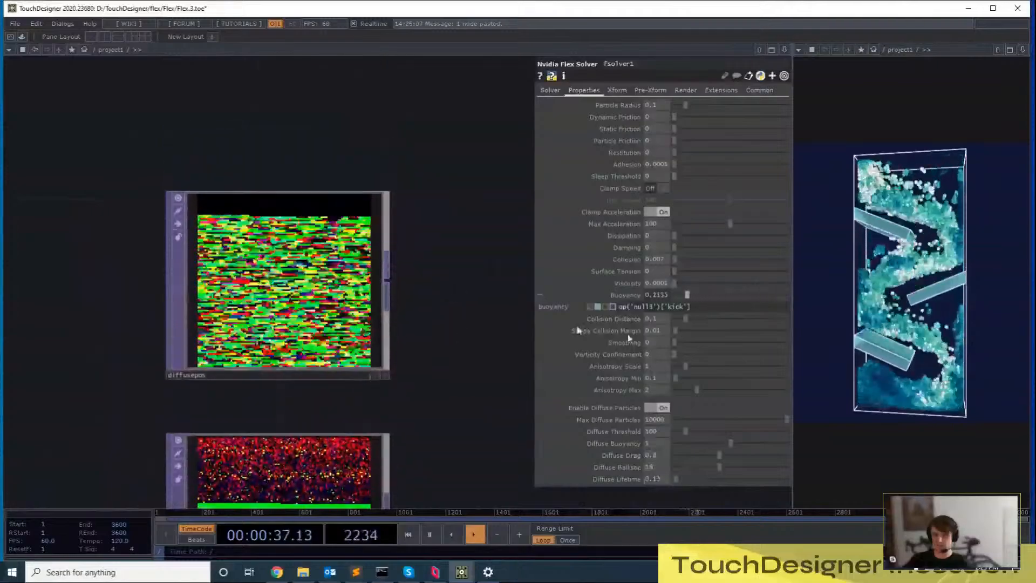
scroll(382, 219, down, 5)
drag(448, 324, 409, 333)
scroll(409, 333, down, 3)
drag(403, 278, 385, 163)
drag(394, 219, 384, 246)
click(278, 319)
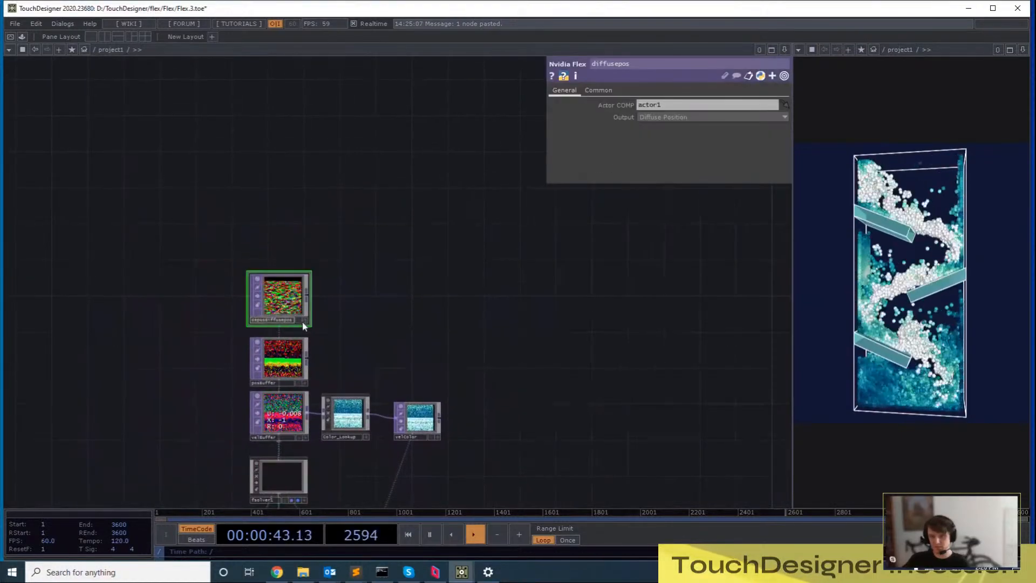
drag(286, 283, 286, 210)
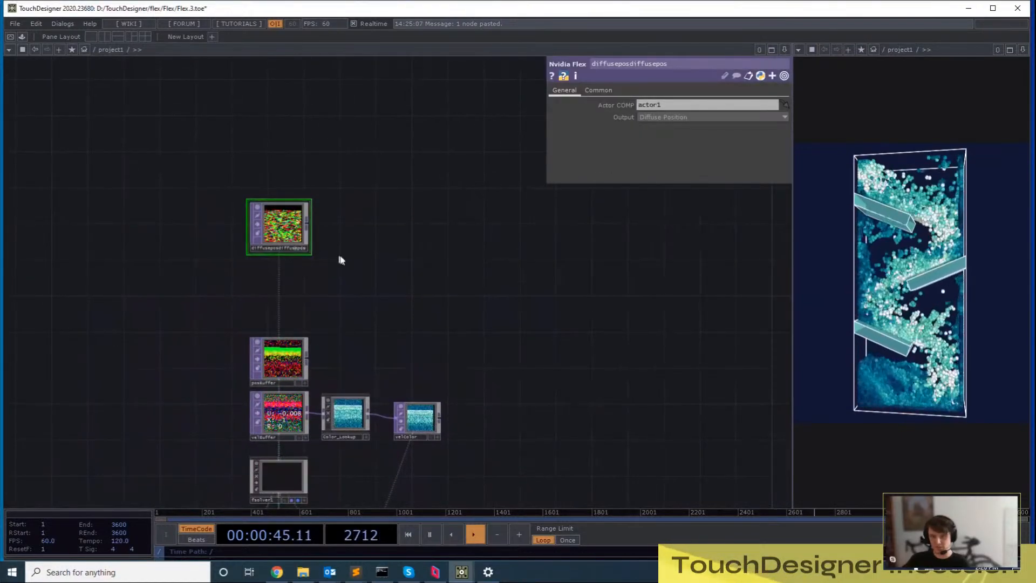
key(ctrl+z)
key(ctrl+z)
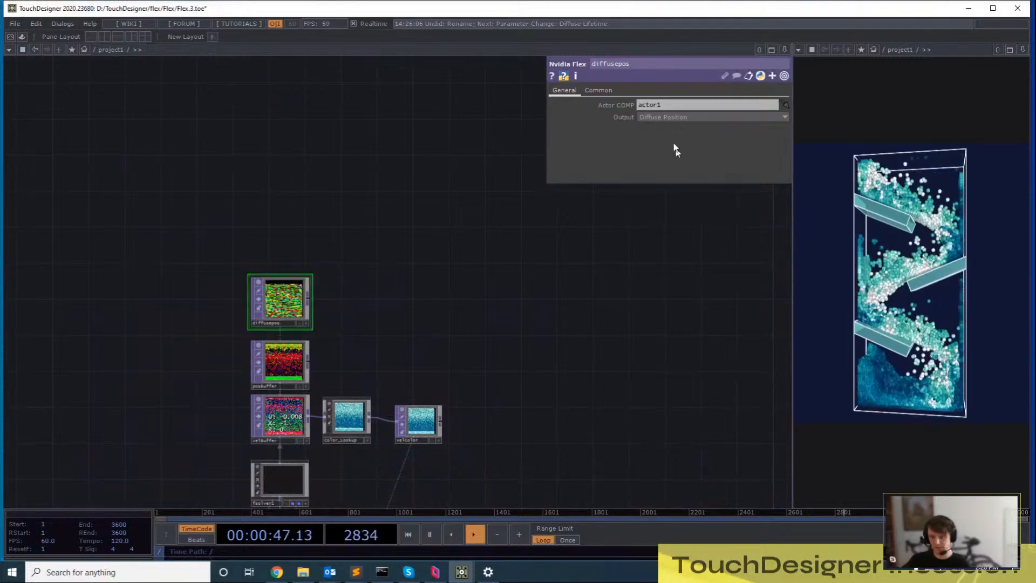
Set the Output of diffusepos to Diffuse Velocity, inspect its texture, and go to the geo1 and render1 nodes
click(667, 172)
scroll(308, 297, up, 3)
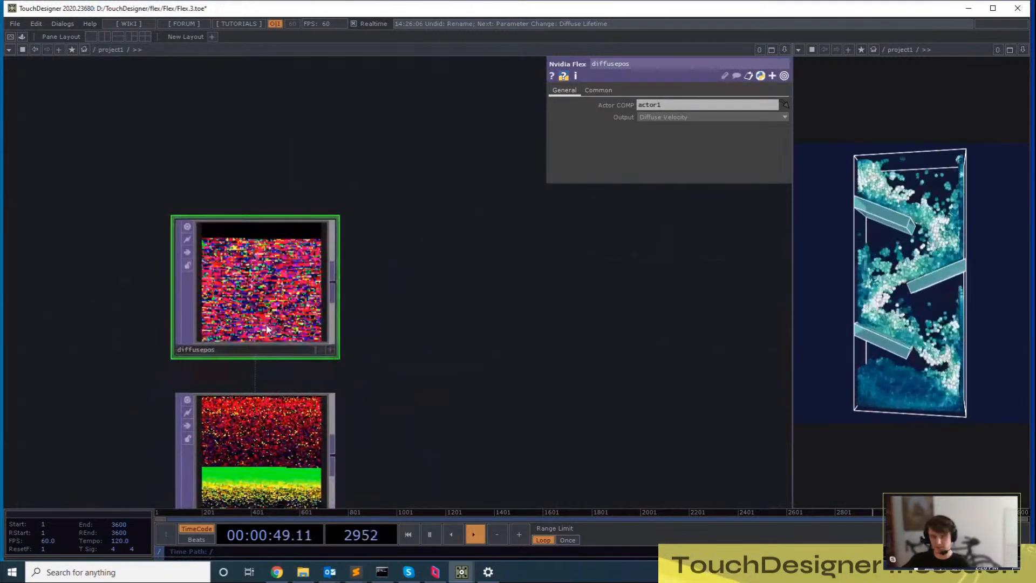
scroll(504, 256, down, 5)
scroll(503, 255, down, 3)
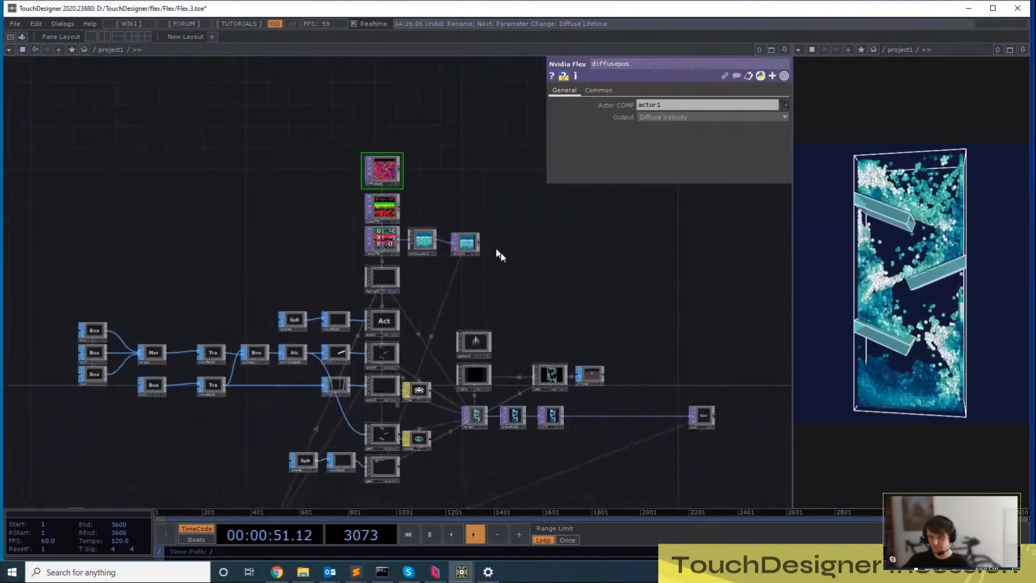
drag(498, 250, 403, 459)
scroll(330, 359, up, 3)
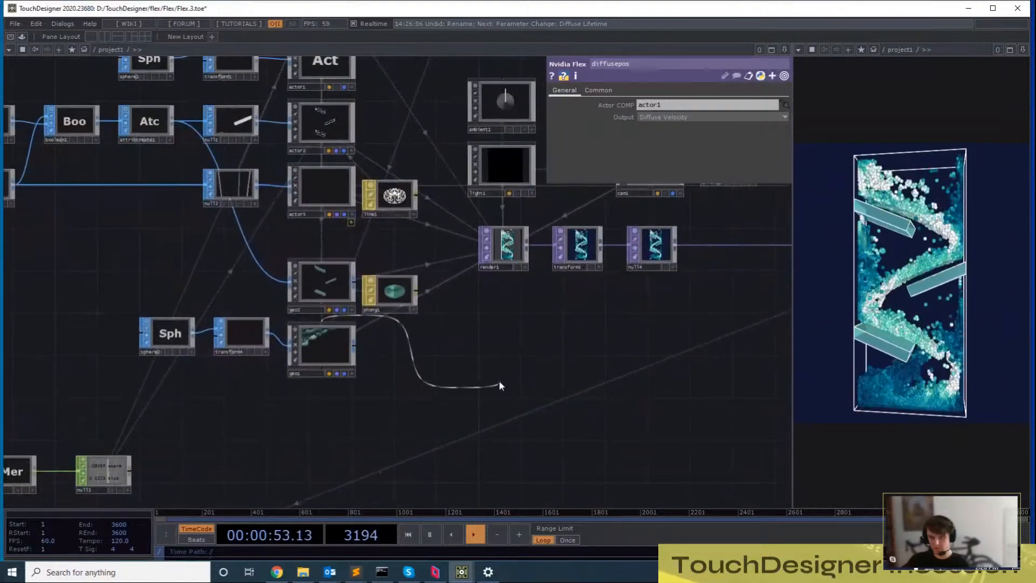
Copy the geo1 component, paste the duplicate and place it directly below geo1
drag(499, 385, 395, 432)
scroll(392, 445, down, 2)
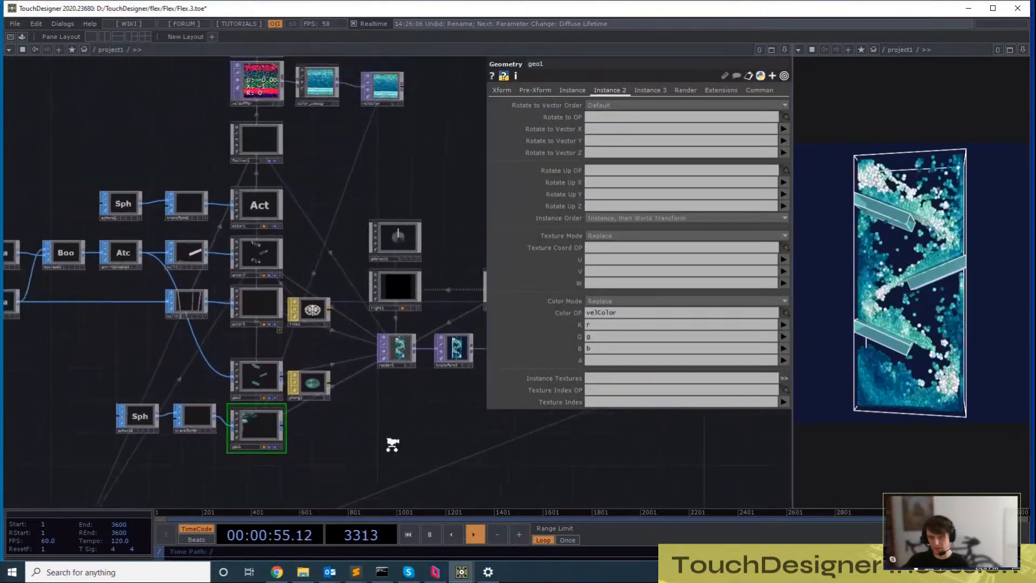
scroll(393, 444, down, 3)
scroll(390, 151, up, 4)
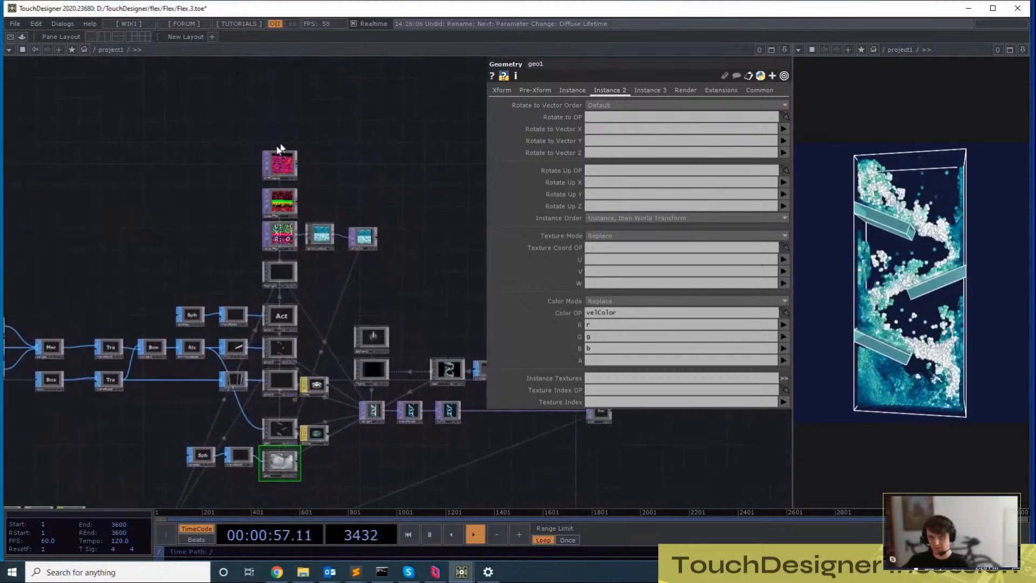
scroll(343, 393, up, 4)
key(ctrl+c)
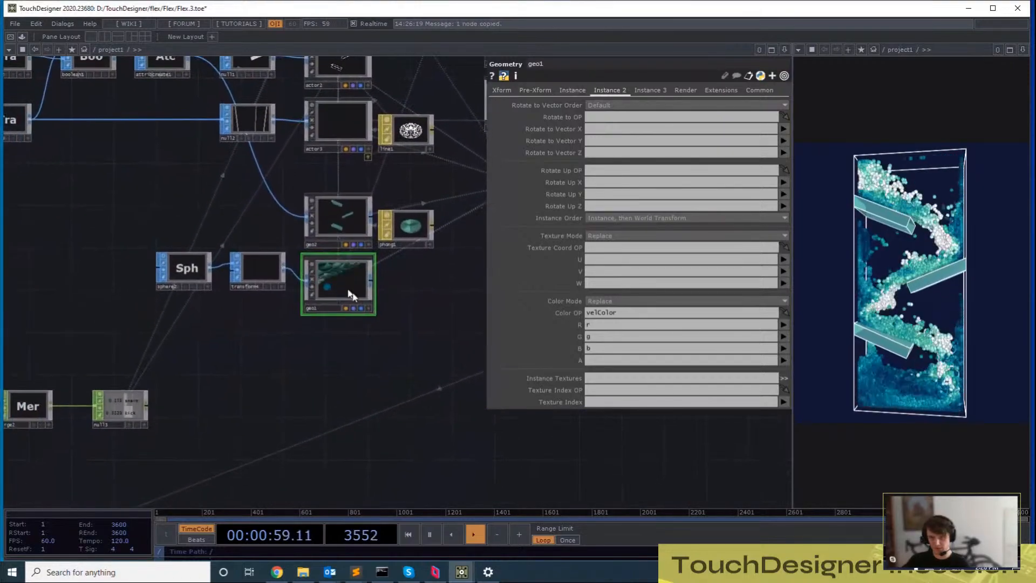
drag(351, 346, 382, 388)
middle_drag(382, 388, 332, 419)
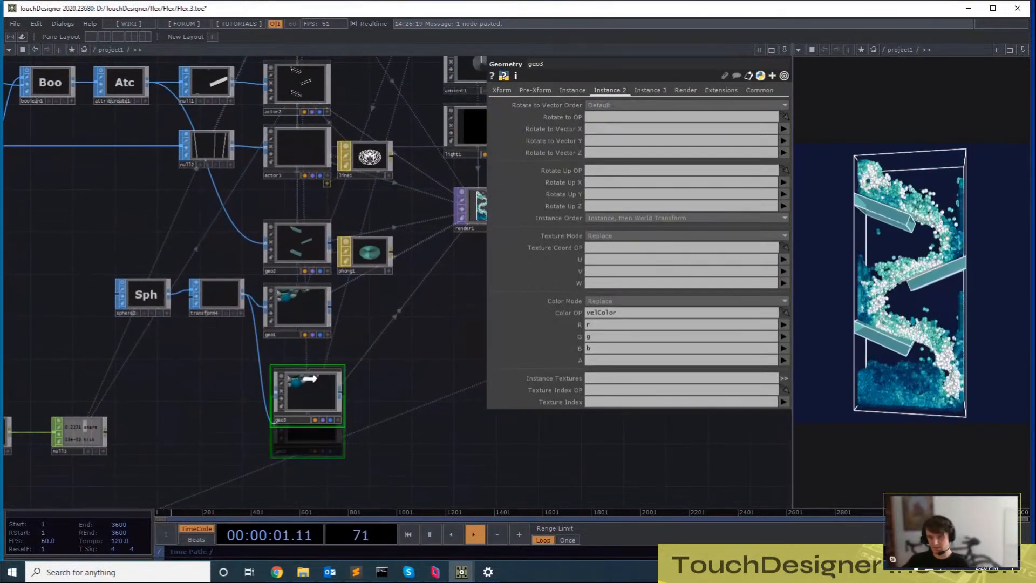
drag(302, 373, 302, 373)
drag(444, 350, 432, 393)
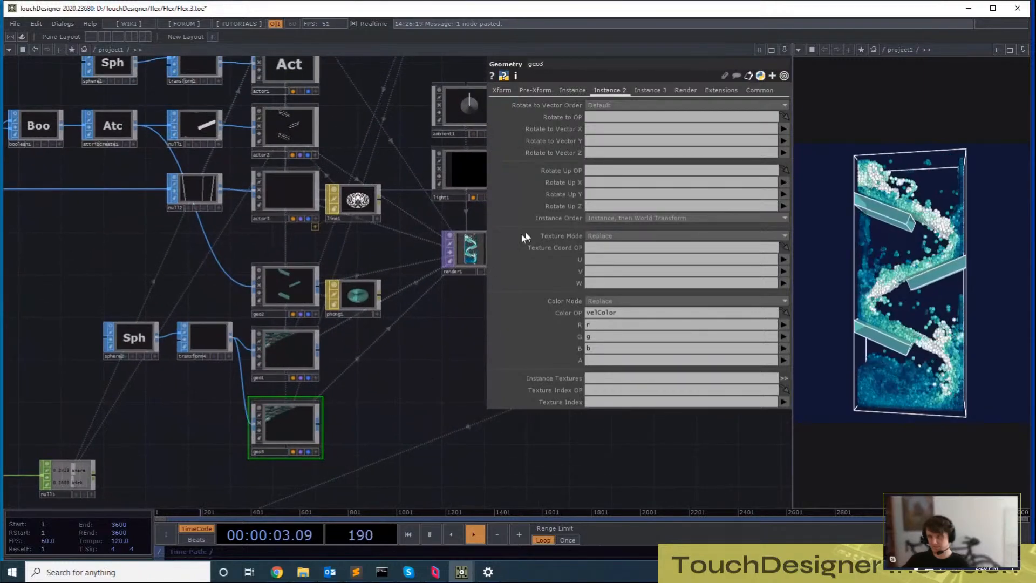
Move the diffusepos node down from the top of the network to beside geo3
scroll(466, 298, down, 3)
drag(466, 303, 469, 430)
drag(417, 222, 417, 243)
click(346, 65)
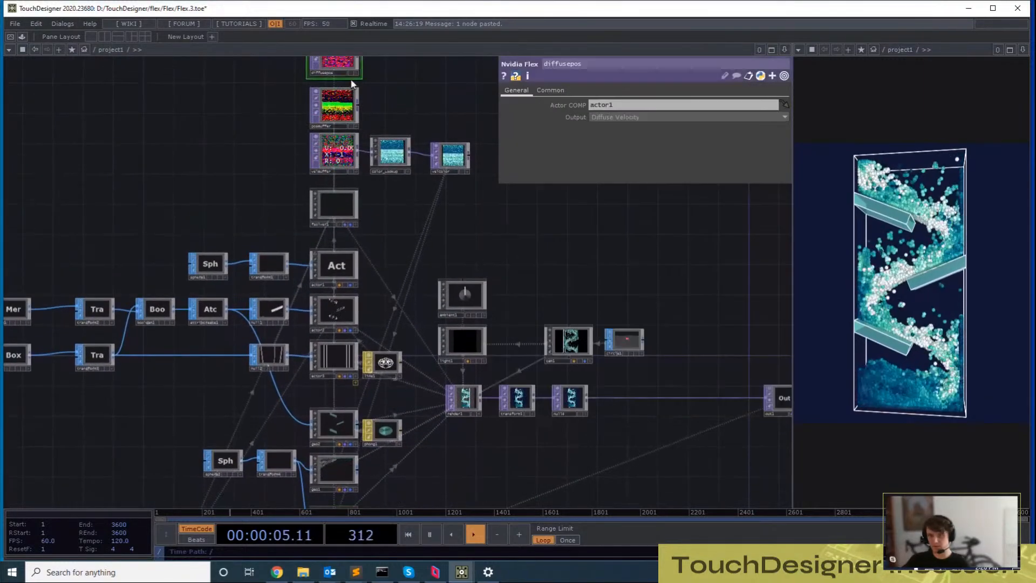
drag(350, 73, 463, 396)
scroll(353, 403, up, 3)
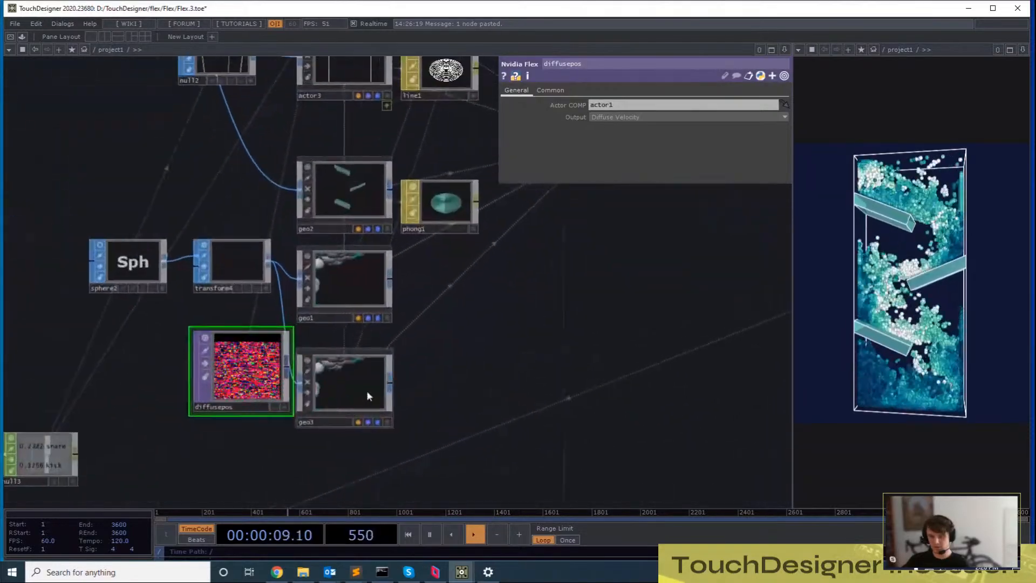
Clear geo3's instance Color OP and its R, G and B entries
click(367, 392)
scroll(492, 408, up, 3)
drag(471, 434, 654, 404)
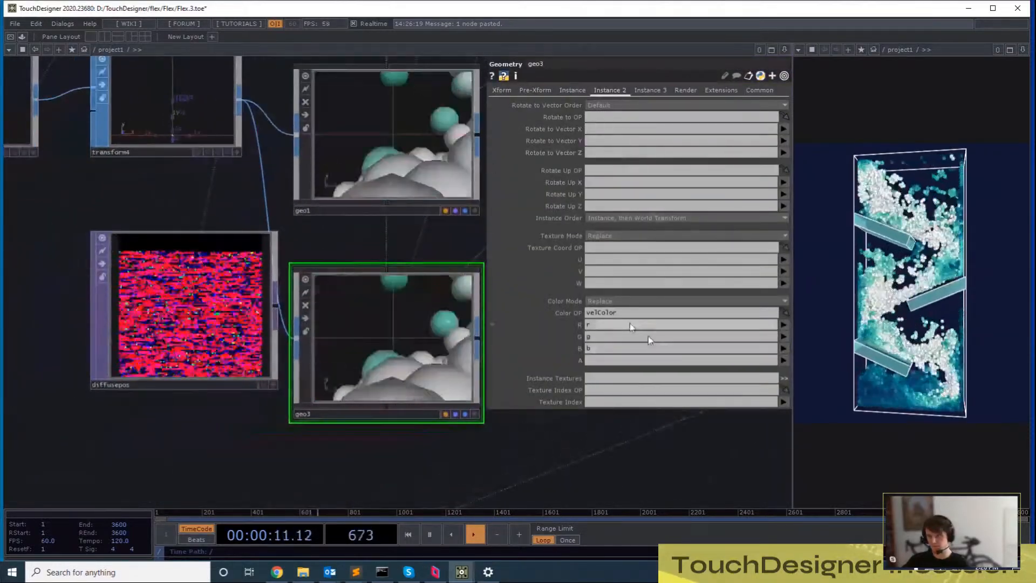
drag(626, 314, 579, 325)
key(BackSpace)
key(Tab)
key(BackSpace)
key(Tab)
key(BackSpace)
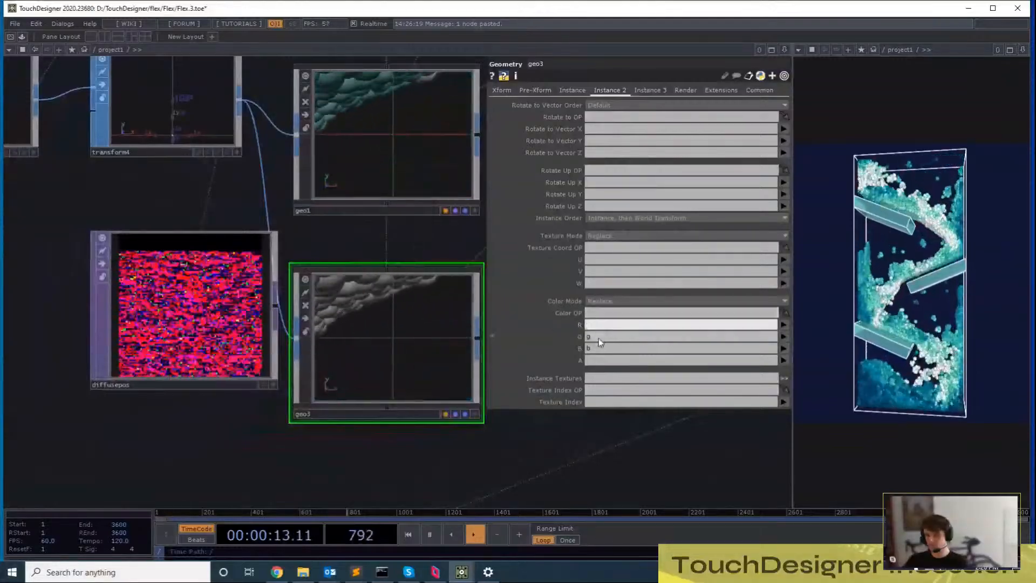
key(Tab)
key(BackSpace)
Assign diffusepos as geo3's instancing Translate OP and space the diffusepos node further away from geo3
click(573, 90)
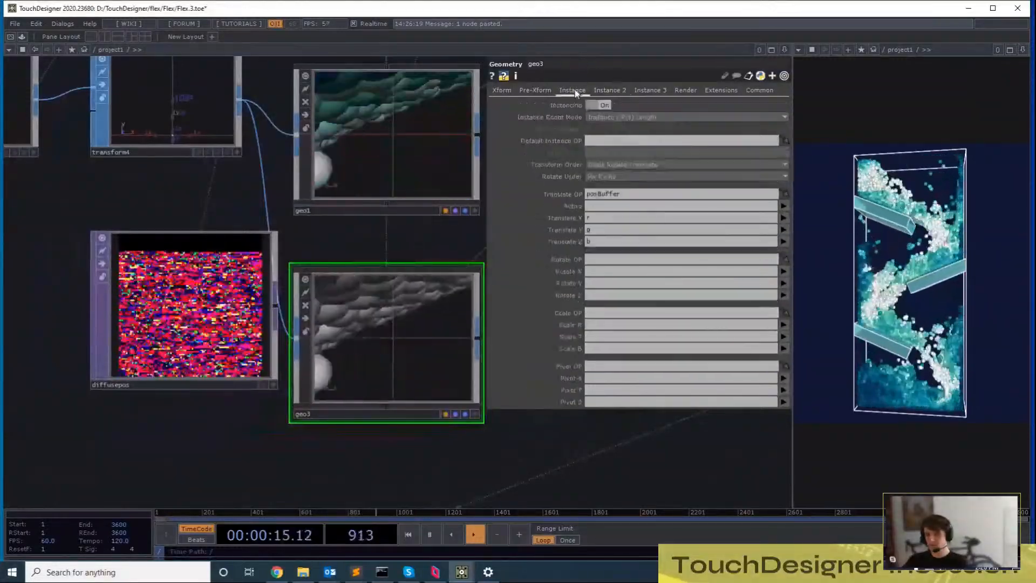
drag(189, 313, 620, 196)
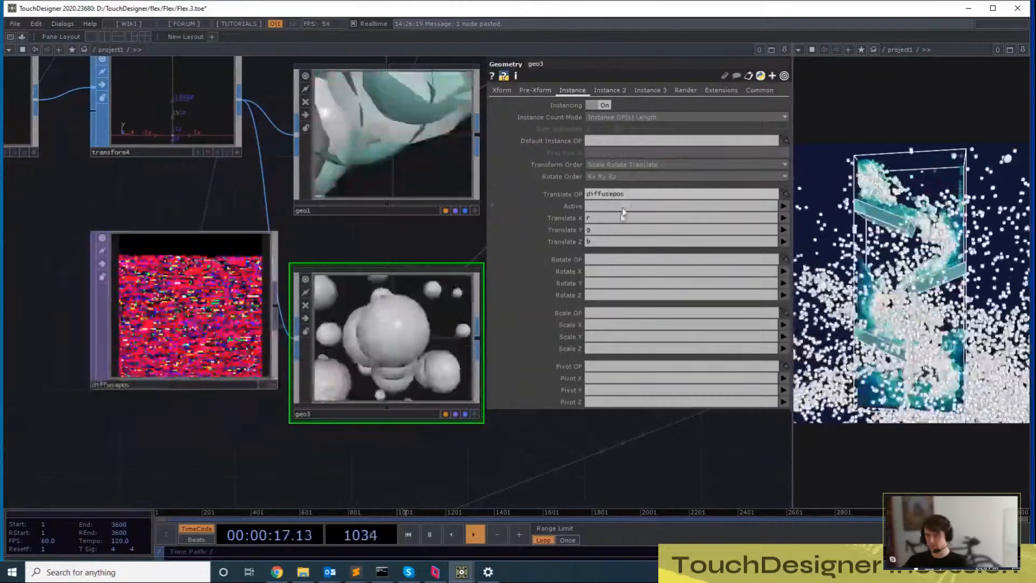
scroll(400, 272, down, 2)
scroll(400, 271, down, 2)
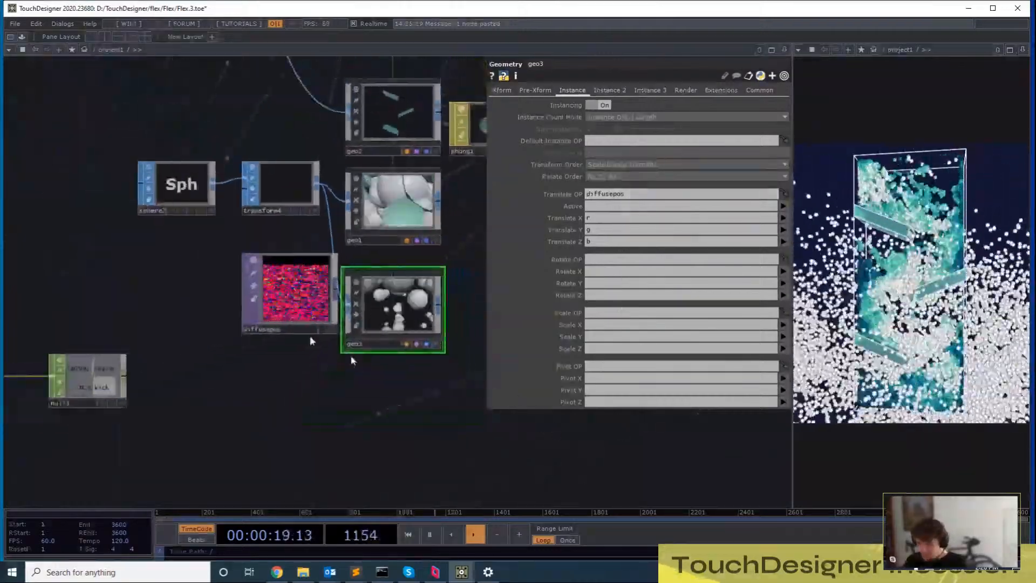
drag(278, 308, 232, 336)
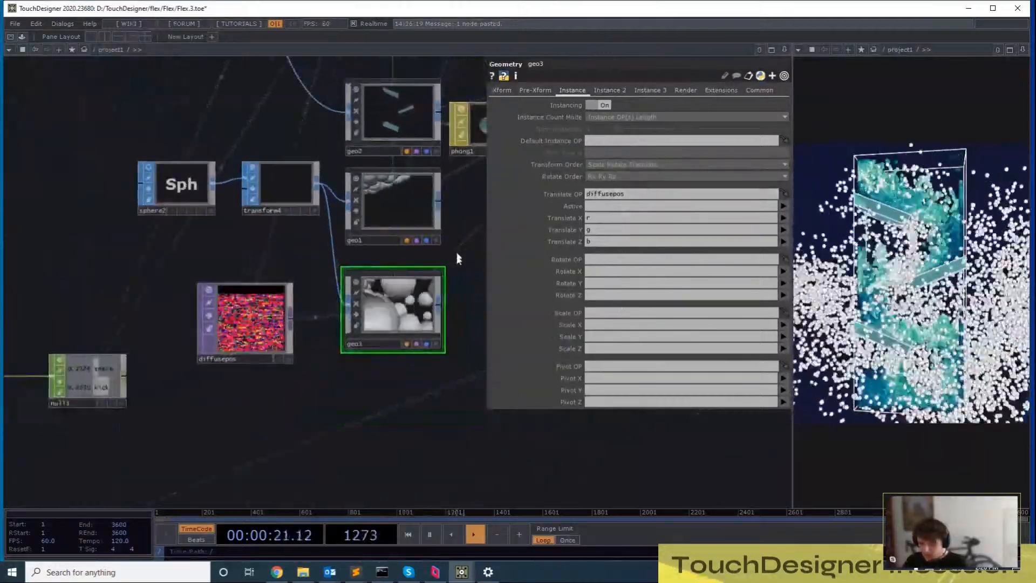
Reinitialize the fsolver1 simulation
scroll(358, 317, down, 4)
click(328, 155)
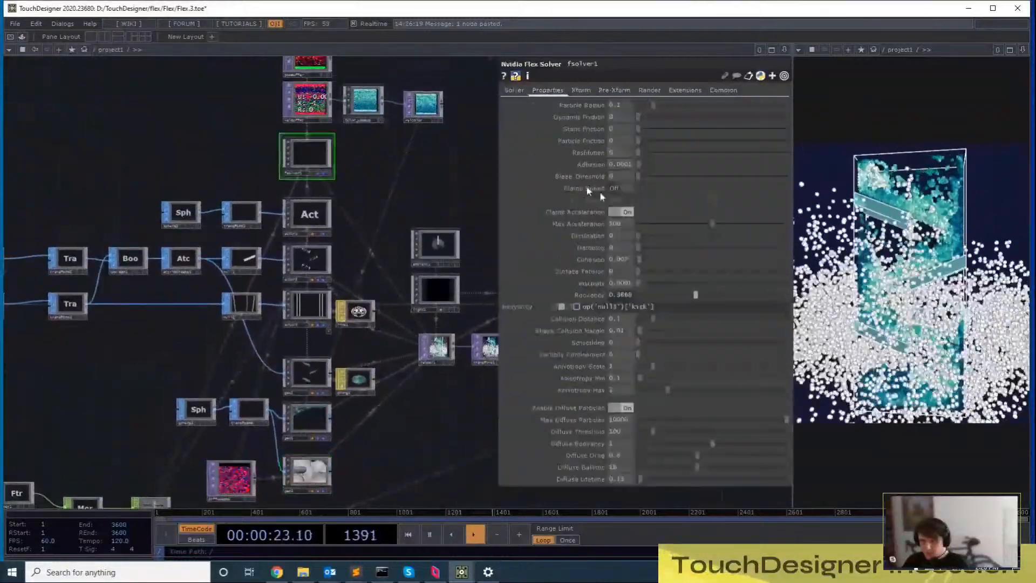
click(514, 90)
click(621, 141)
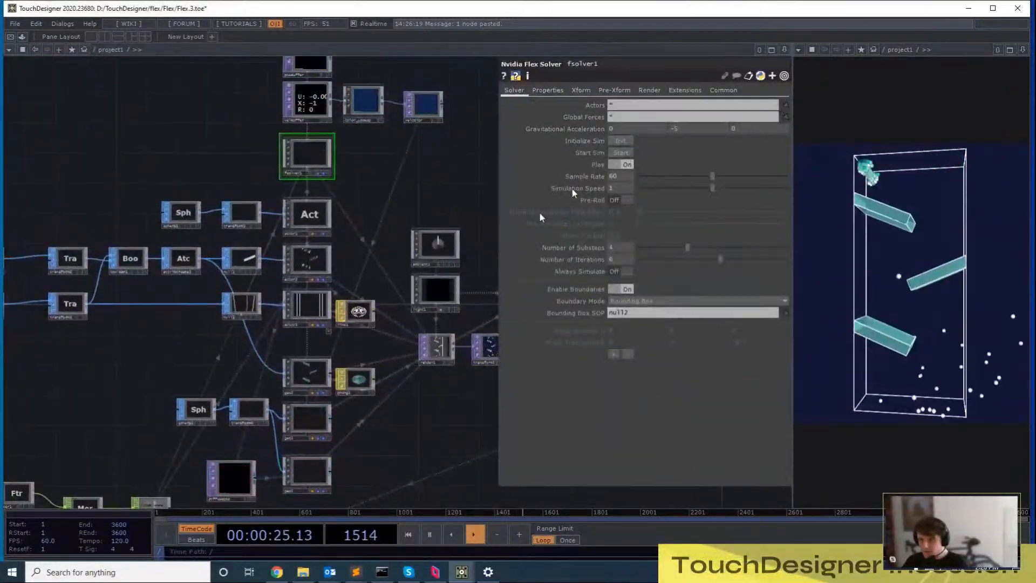
Set the Output of diffusepos to Diffuse Position
click(226, 497)
drag(393, 488, 547, 368)
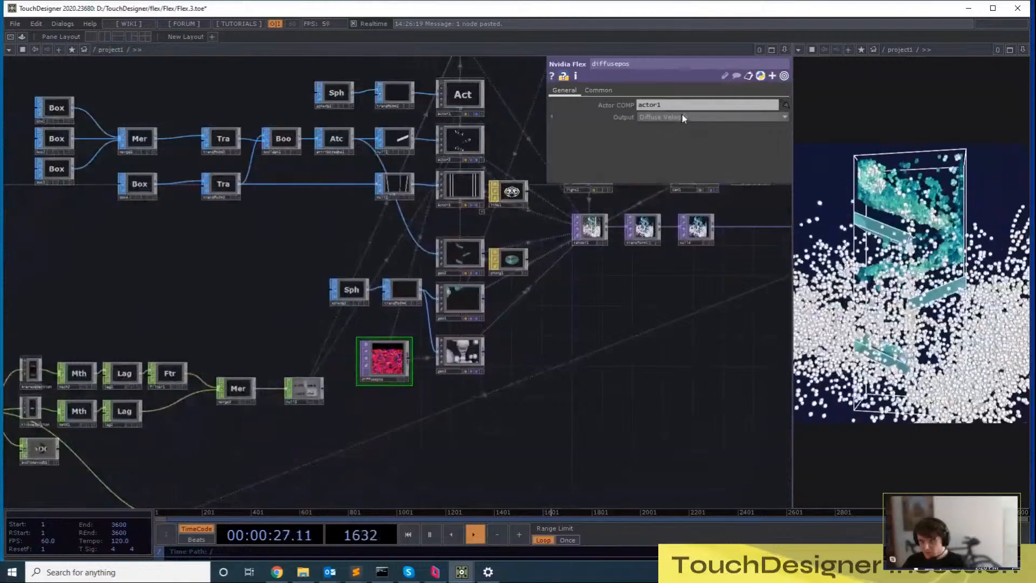
click(682, 117)
click(681, 164)
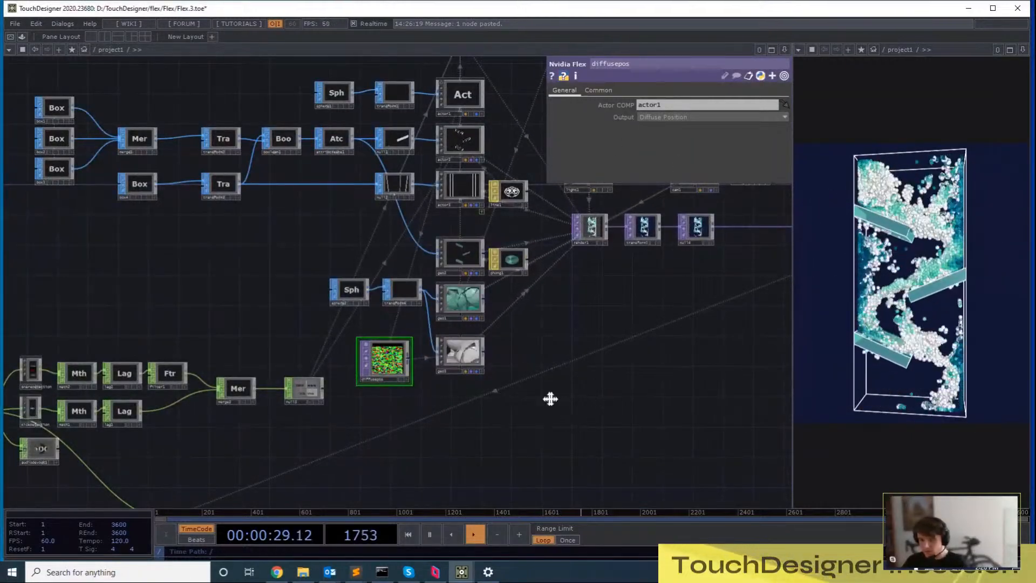
drag(550, 398, 496, 406)
scroll(465, 352, up, 4)
Select geo3 and examine its diffuse particle instances alongside geo1 and the rendered fluid
click(466, 352)
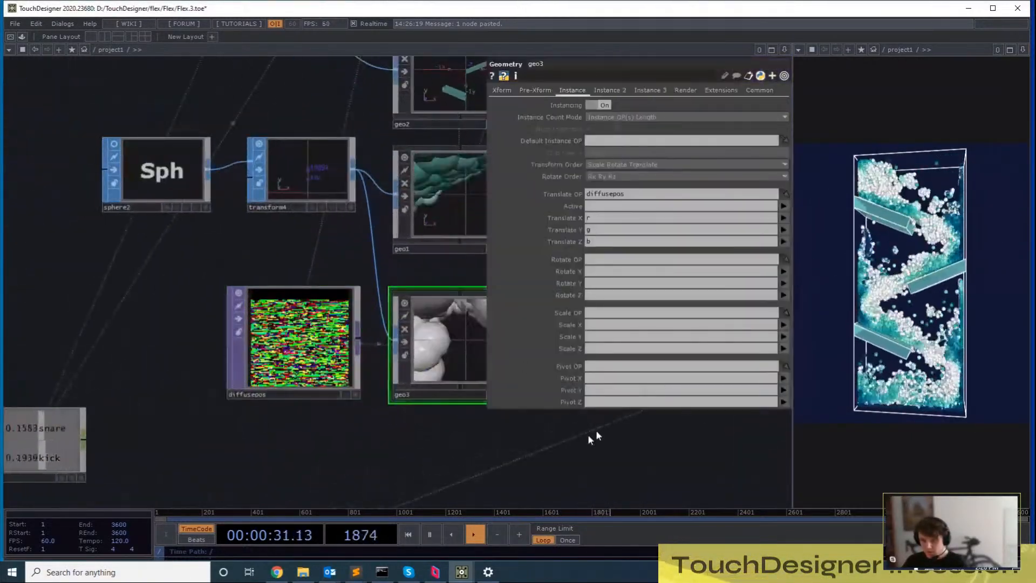
drag(588, 434, 366, 377)
scroll(378, 377, down, 2)
scroll(394, 367, down, 3)
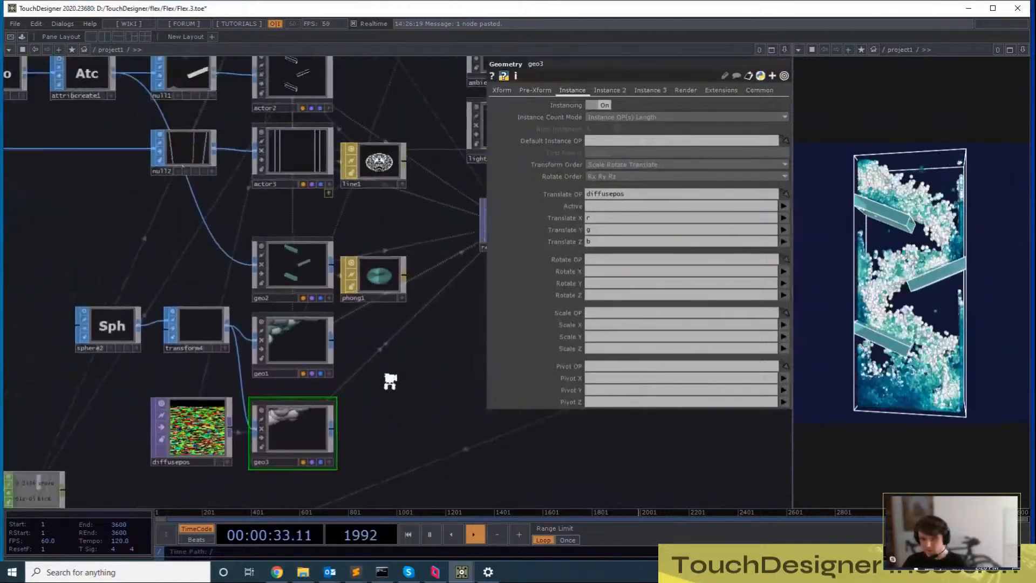
scroll(410, 399, up, 5)
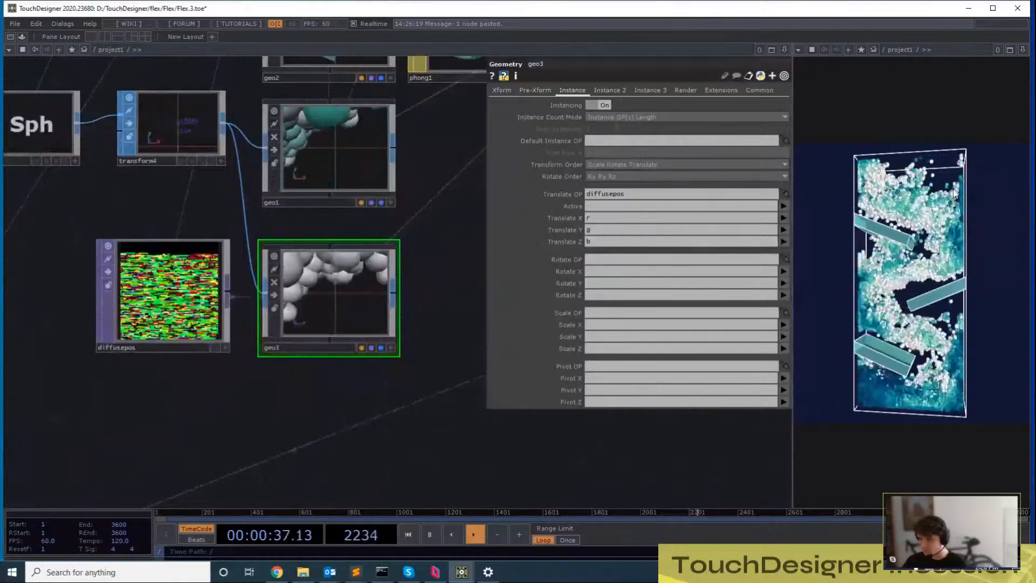
drag(458, 303, 439, 394)
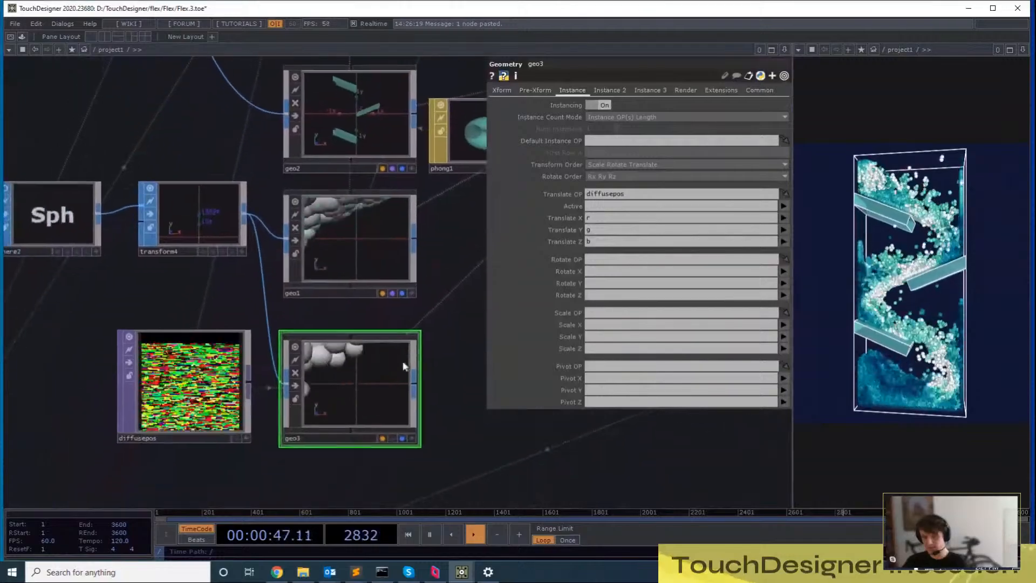
scroll(398, 366, up, 4)
scroll(397, 366, down, 4)
drag(497, 439, 432, 340)
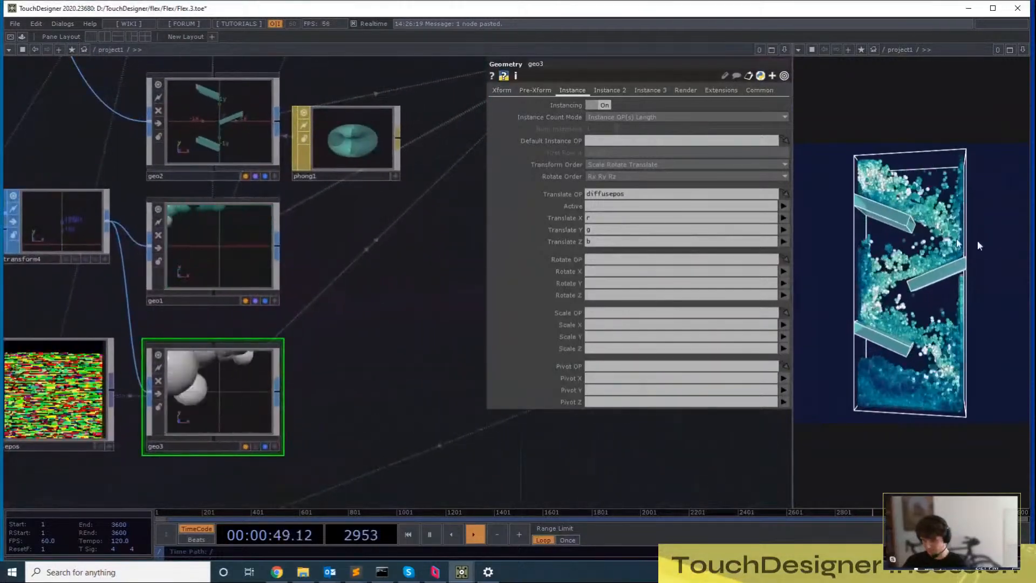
Look over the parameters of actor2 and the Instance settings of actor1
drag(334, 204, 387, 229)
click(323, 324)
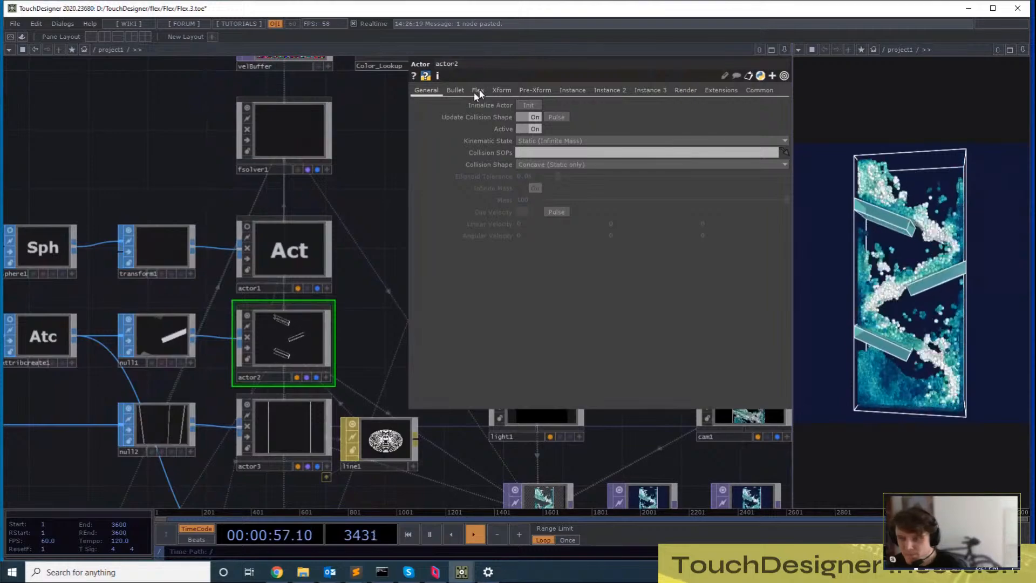
click(322, 253)
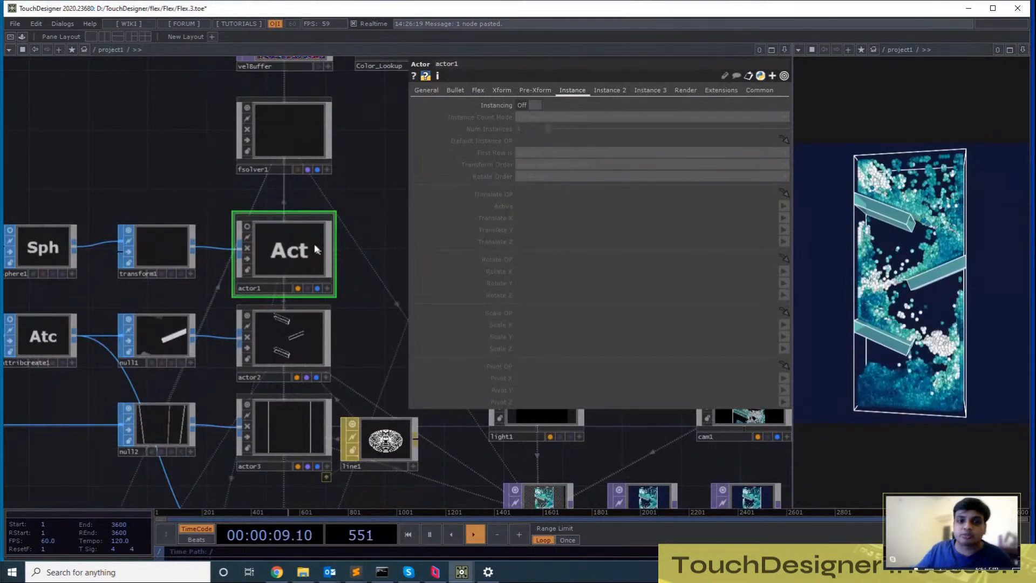
drag(362, 237, 259, 122)
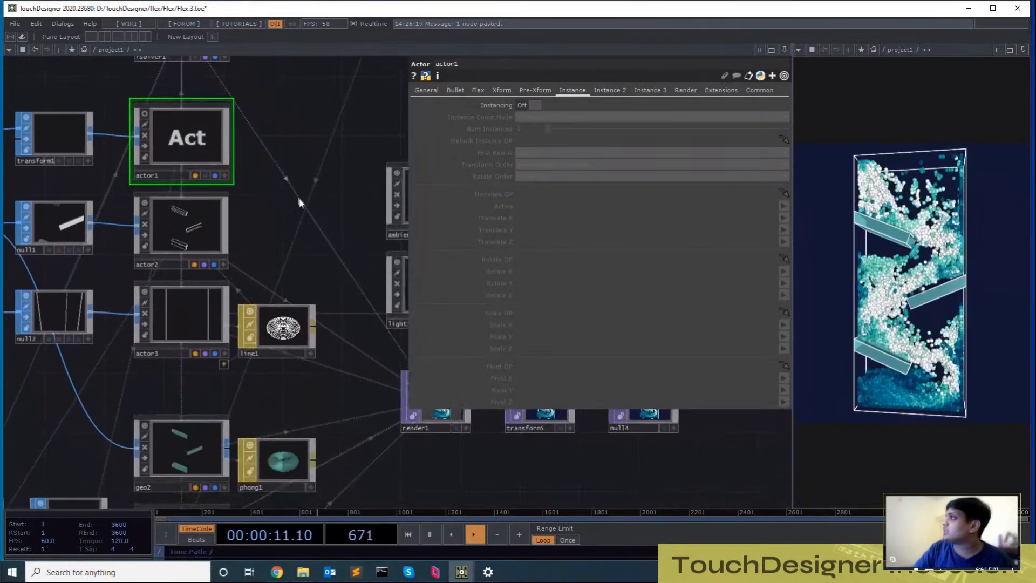
drag(319, 232, 295, 157)
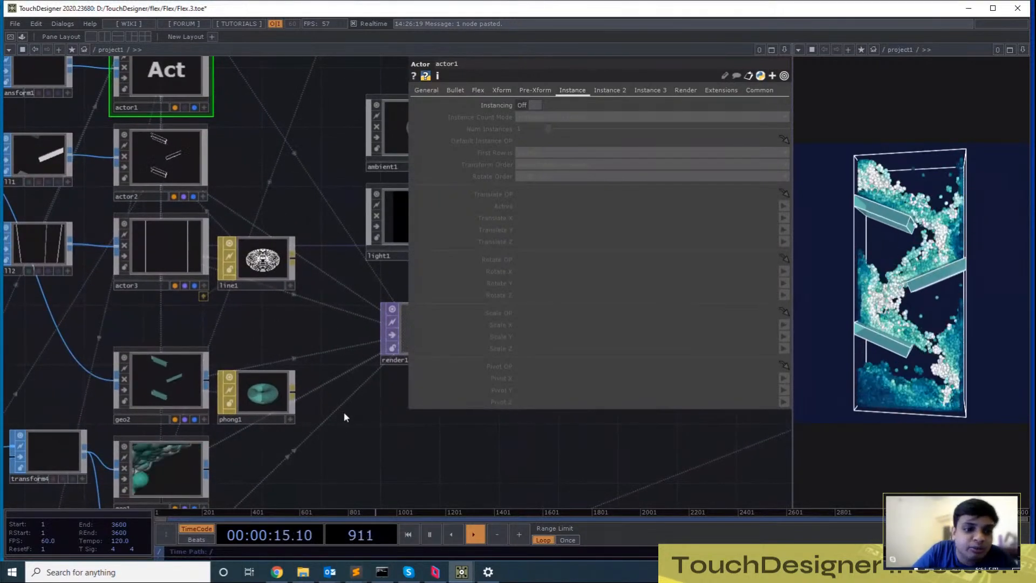
drag(304, 438, 363, 318)
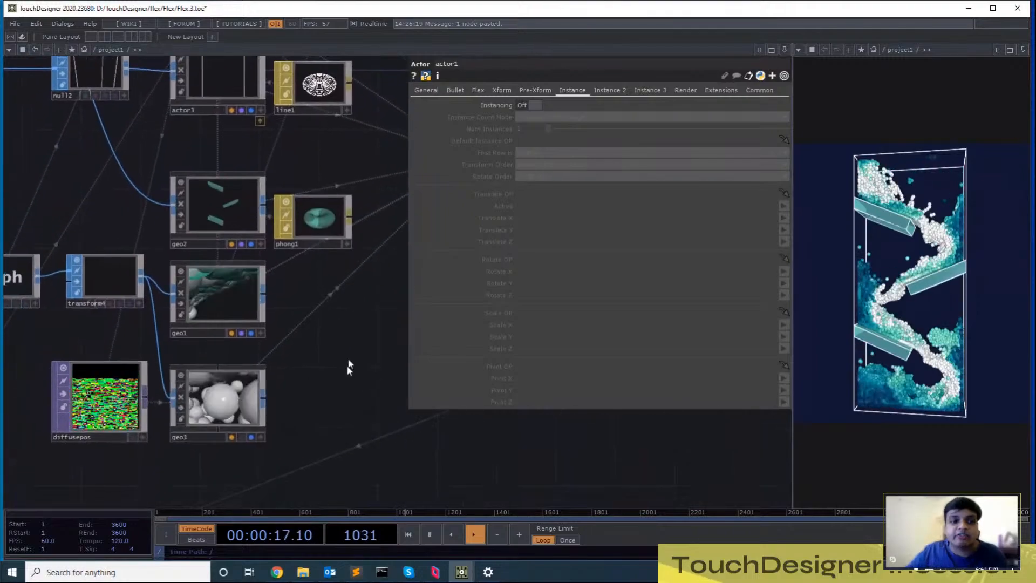
drag(386, 387, 384, 386)
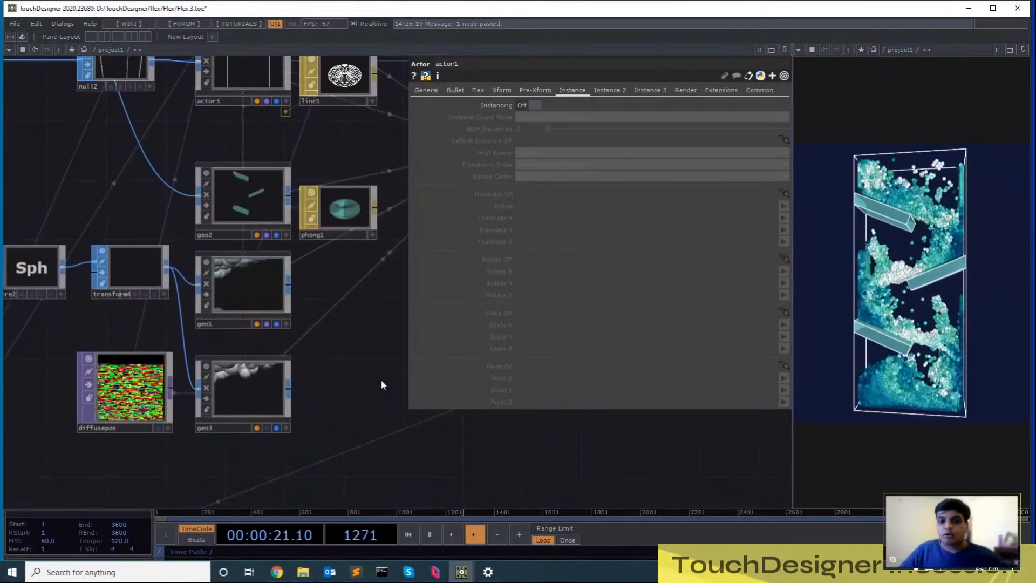
drag(352, 385, 346, 409)
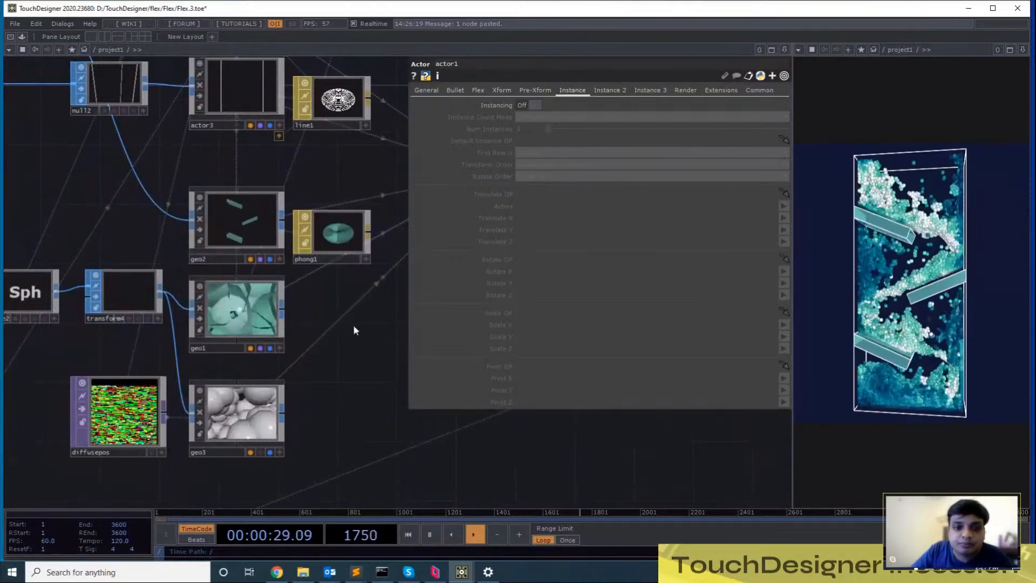
Compare the instancing settings of geo1 and geo3 and check the diffusepos node that feeds geo3
drag(354, 325, 342, 376)
click(178, 298)
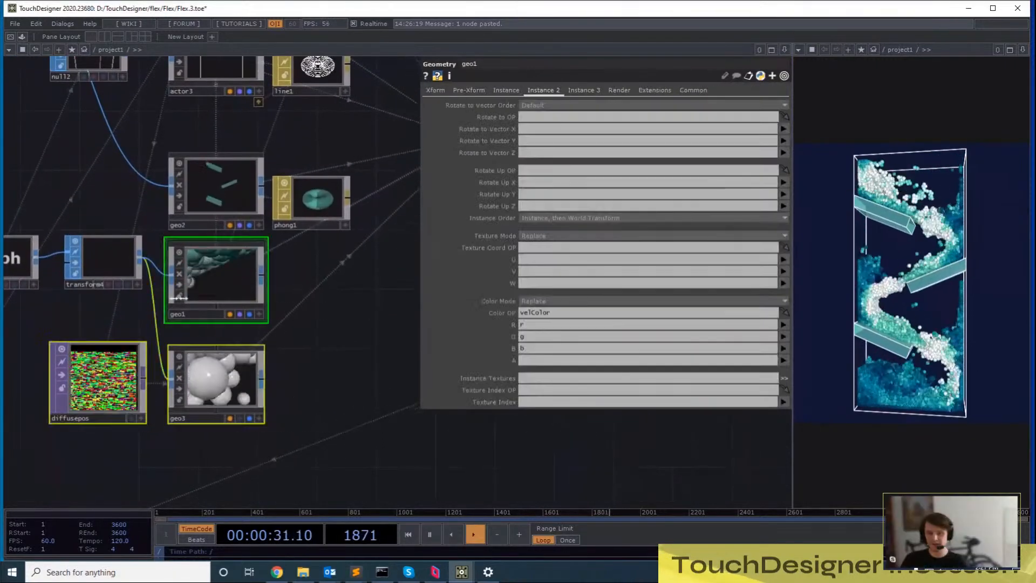
click(243, 348)
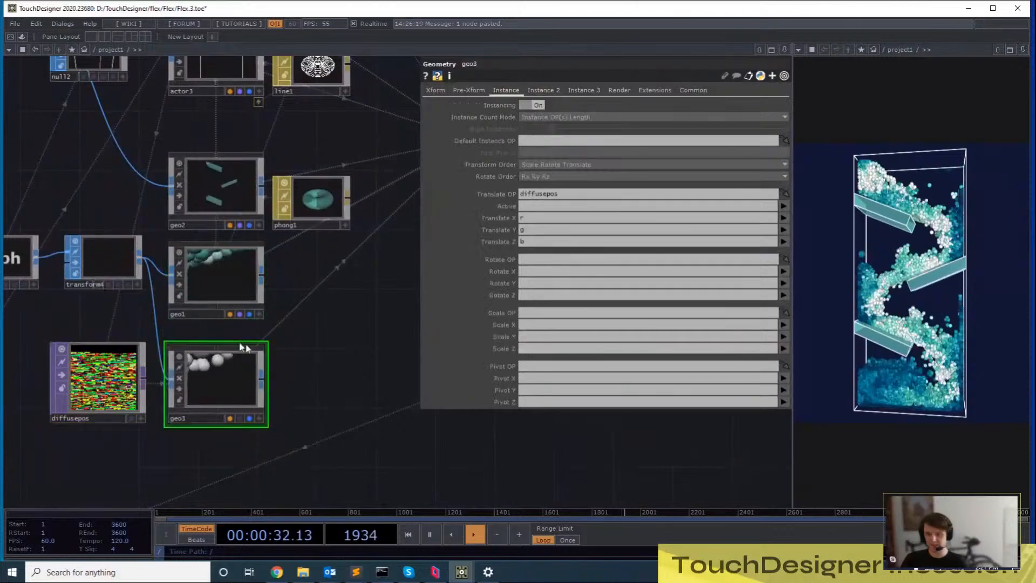
click(235, 300)
drag(349, 351, 328, 397)
right_drag(334, 395, 107, 445)
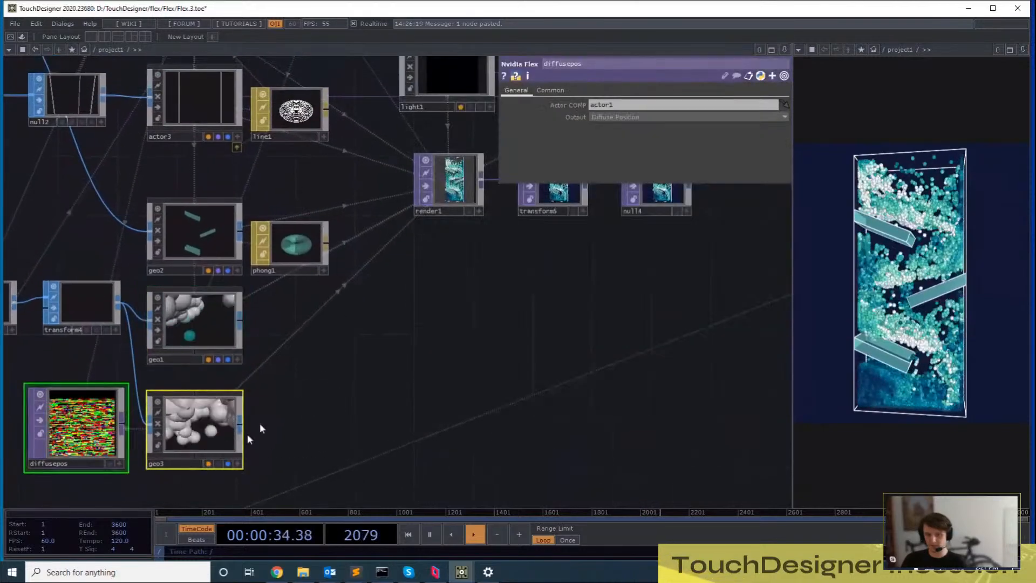
click(206, 449)
drag(315, 421, 271, 483)
drag(409, 402, 493, 310)
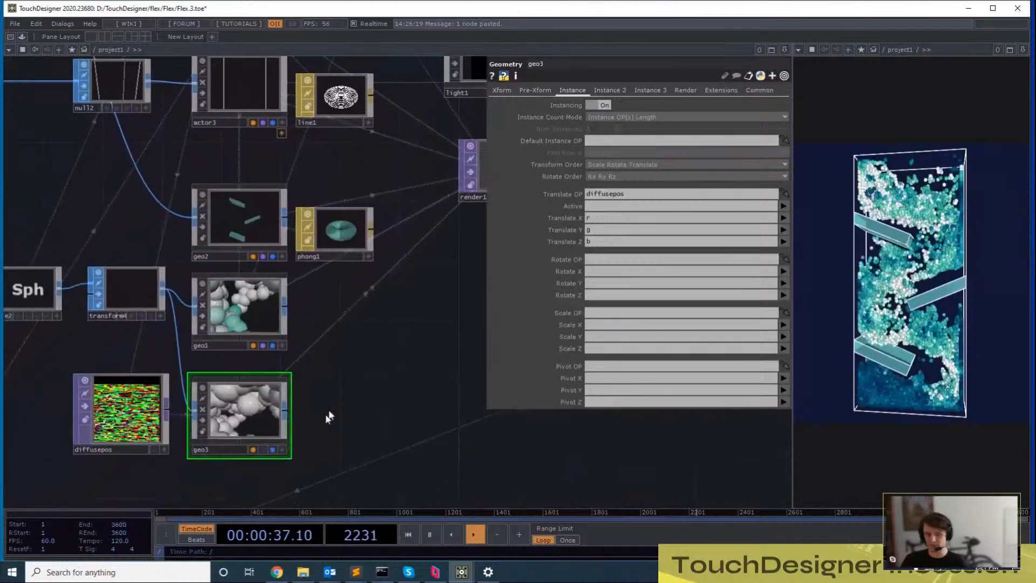
Duplicate the diffusepos node below the original and set the copy's Output to Diffuse Velocity
drag(298, 413, 331, 377)
scroll(331, 377, up, 5)
scroll(332, 376, down, 4)
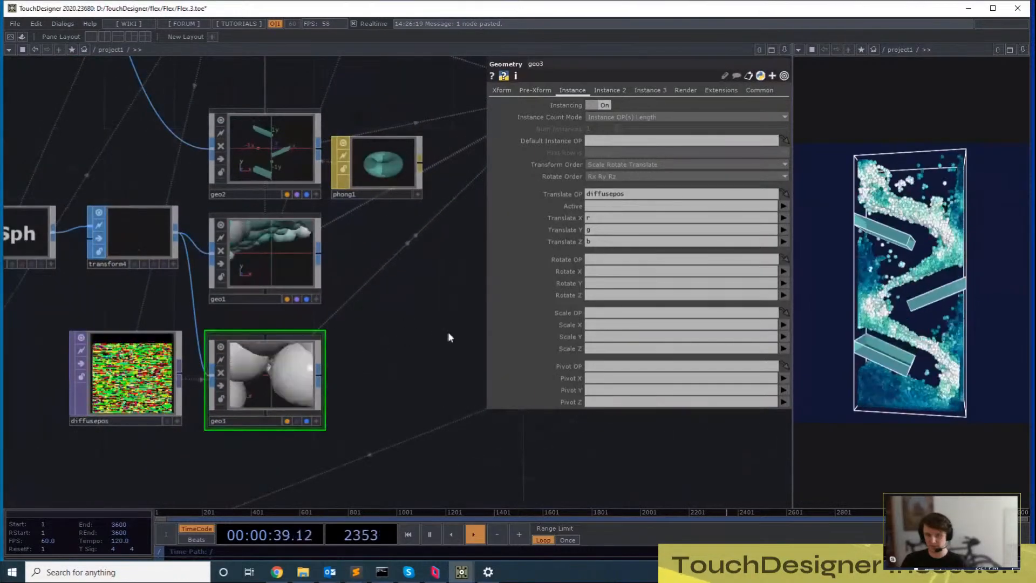
drag(407, 263, 352, 221)
middle_drag(393, 333, 362, 135)
drag(362, 134, 357, 289)
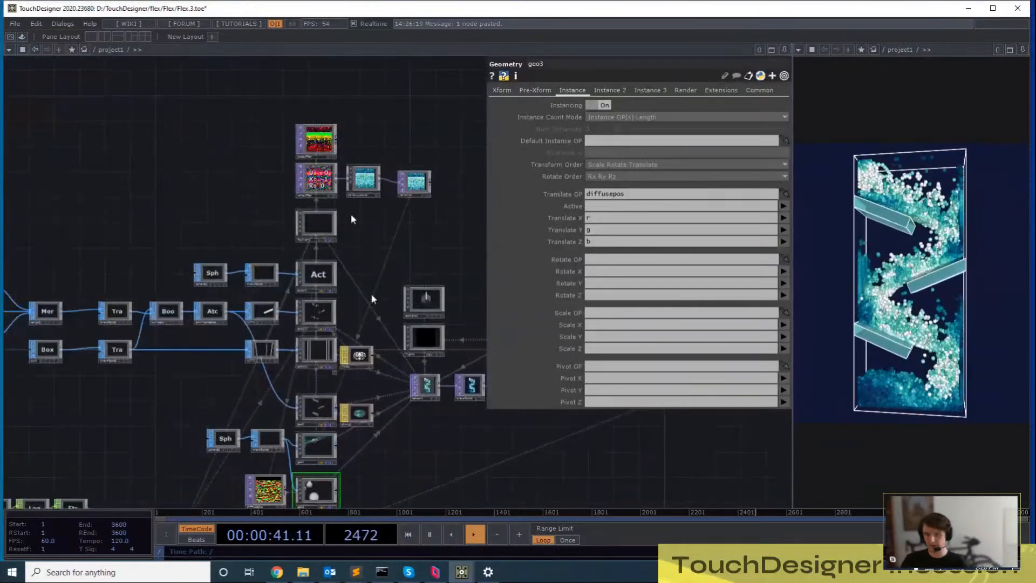
drag(399, 371, 395, 281)
scroll(363, 424, up, 4)
click(151, 370)
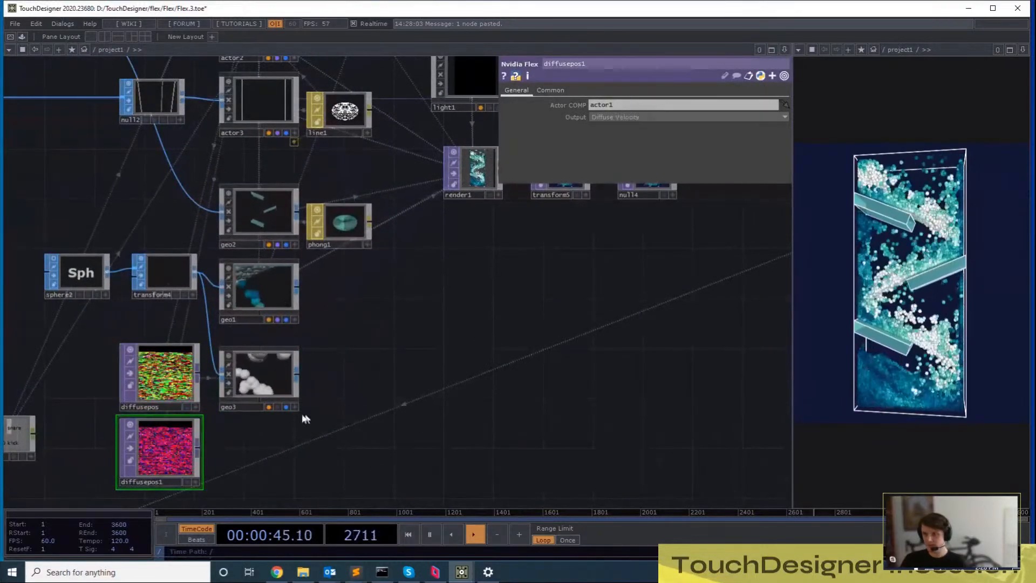
Set geo3's instance Color OP to diffusepos1, with R, G and B taken from channels r, g and b
click(264, 380)
click(610, 91)
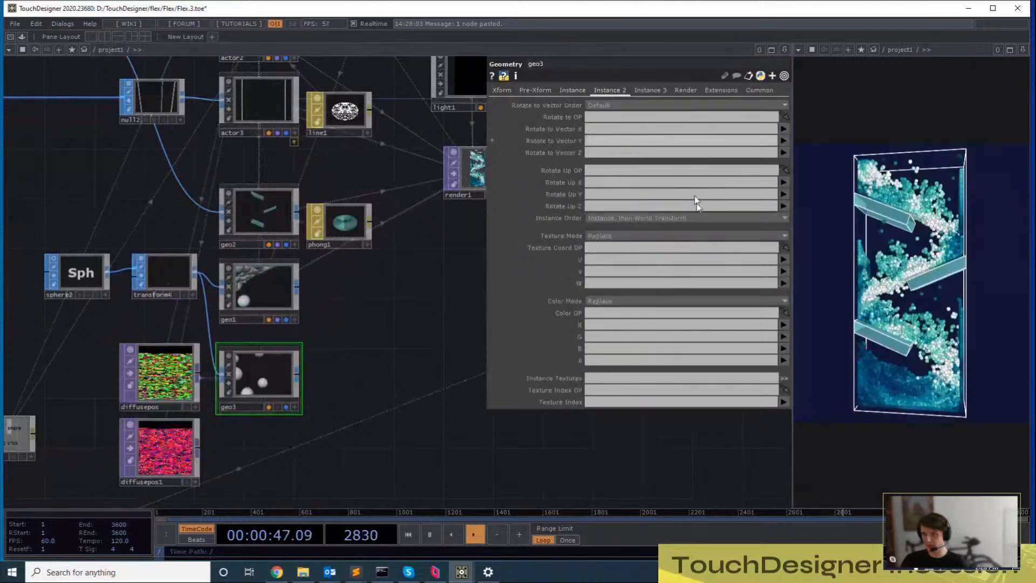
drag(572, 307, 607, 314)
click(609, 325)
text(r)
click(609, 333)
text(g)
click(604, 349)
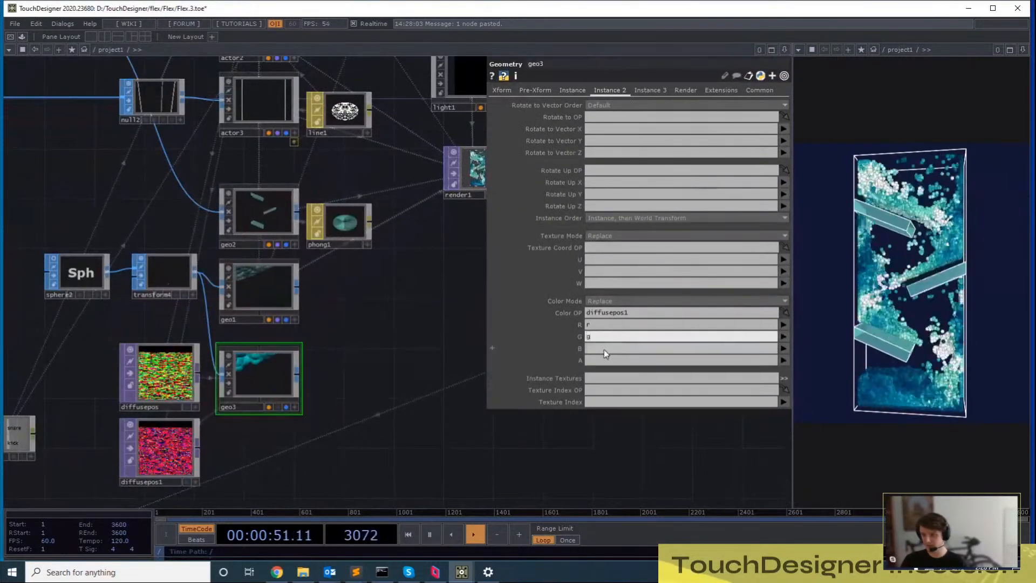
text(b)
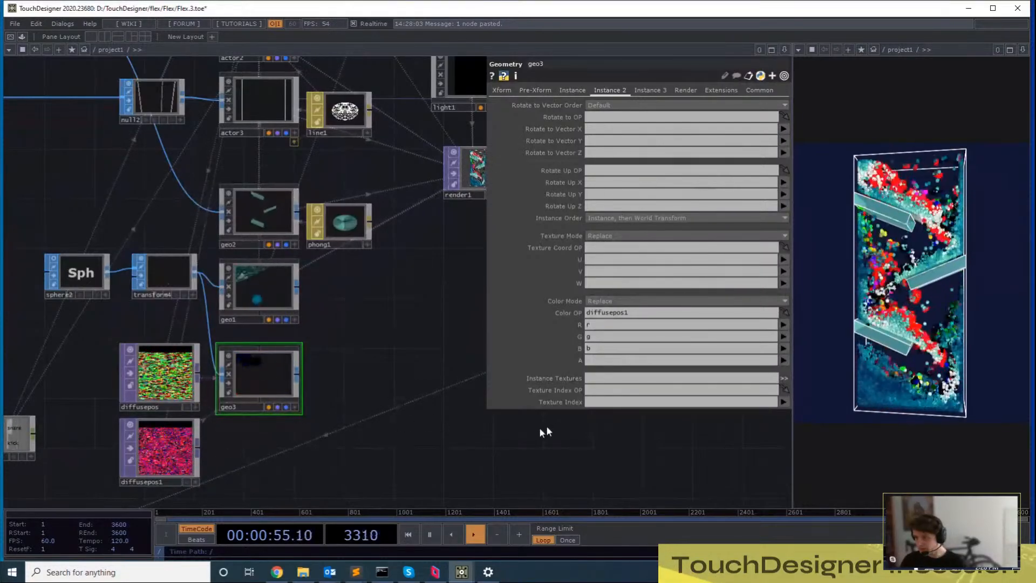
Set the Diffuse Ballistic property of the Flex solver fsolver1 to 10
scroll(351, 430, up, 3)
drag(351, 430, 639, 436)
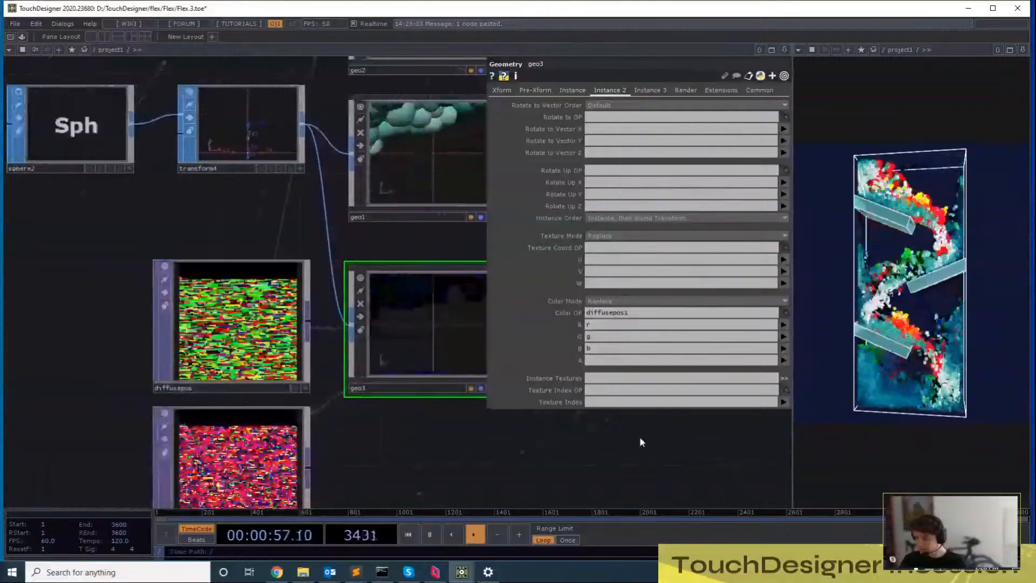
drag(569, 455, 427, 463)
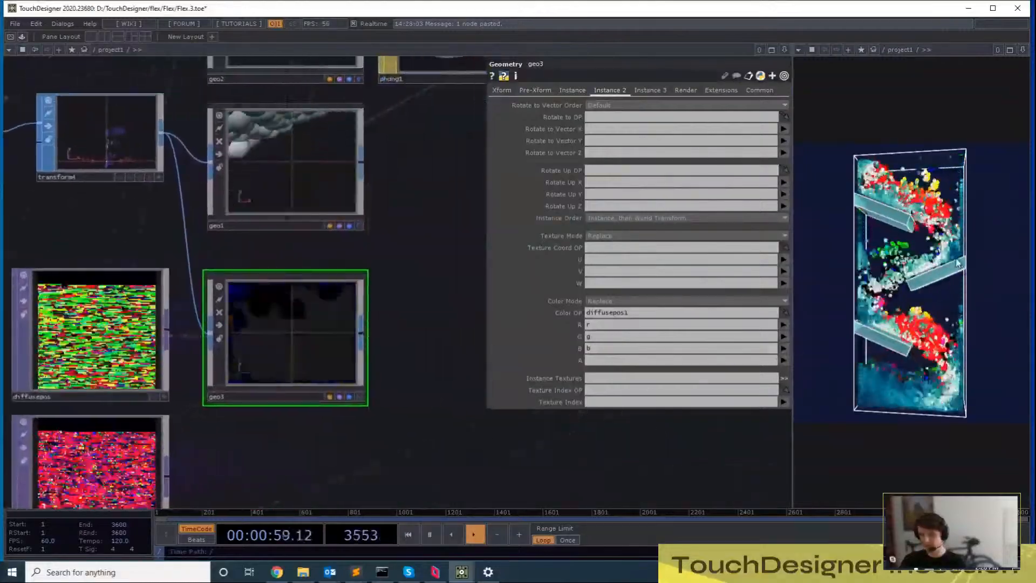
scroll(382, 414, down, 5)
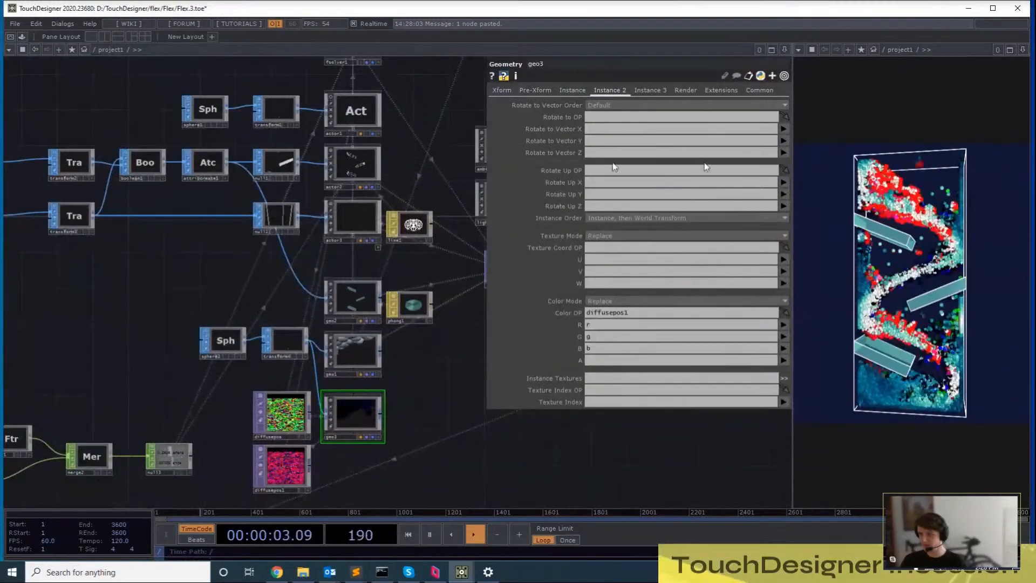
drag(406, 132, 386, 201)
click(345, 93)
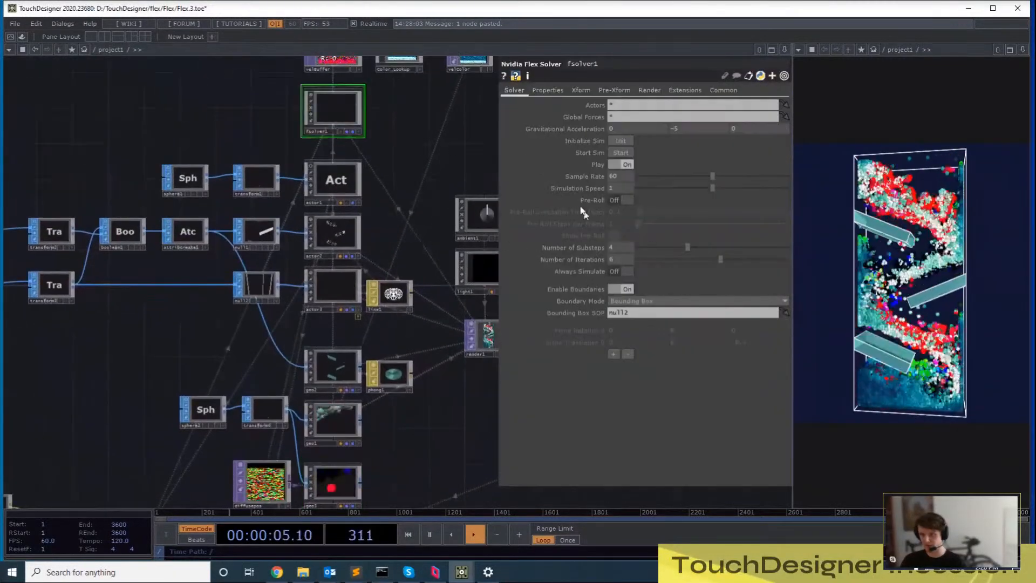
click(548, 90)
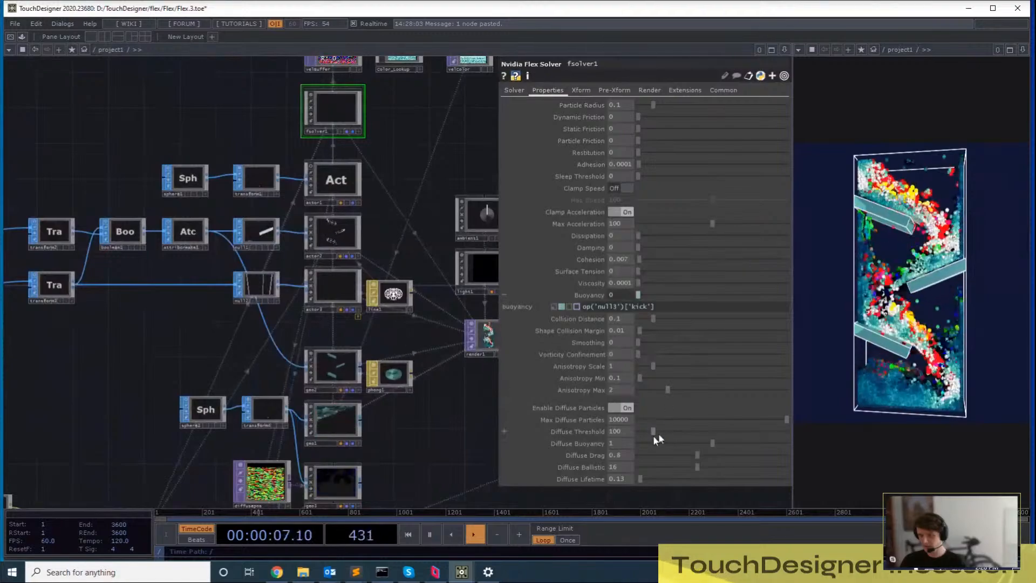
drag(654, 468, 438, 432)
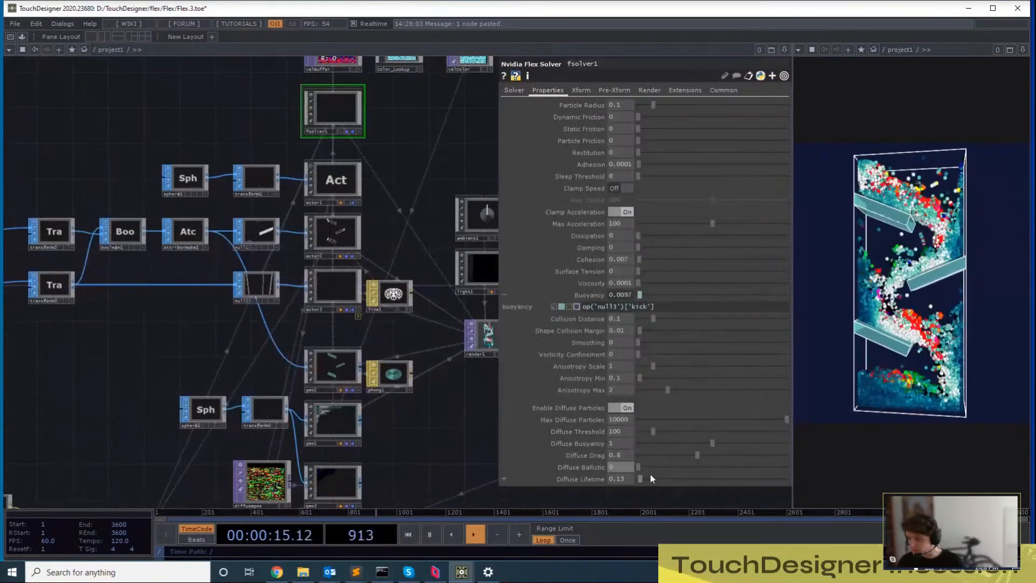
drag(639, 467, 675, 468)
Delete the diffusepos1 node and clear geo3's instance Color OP and its R, G and B entries
drag(414, 445, 423, 364)
drag(391, 430, 358, 360)
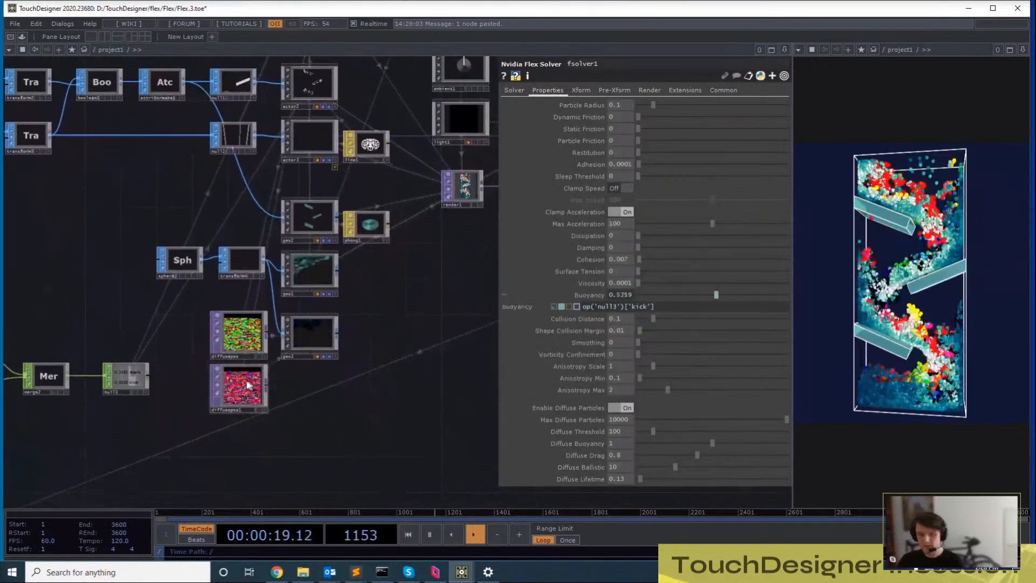
click(247, 402)
key(Delete)
drag(314, 318, 309, 310)
click(309, 321)
drag(643, 313, 577, 350)
key(BackSpace)
key(BackSpace)
key(BackSpace)
key(BackSpace)
drag(442, 394, 442, 397)
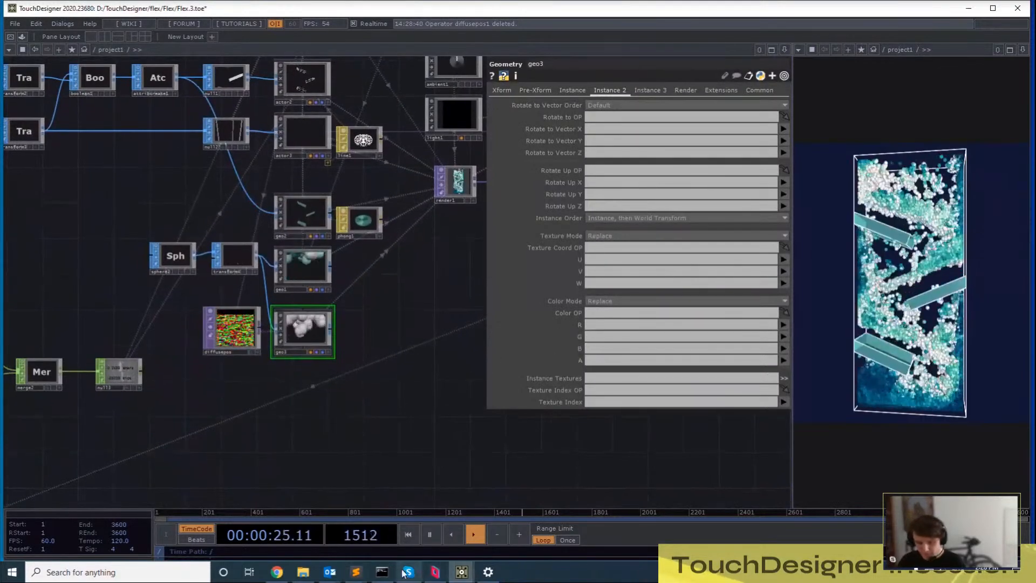
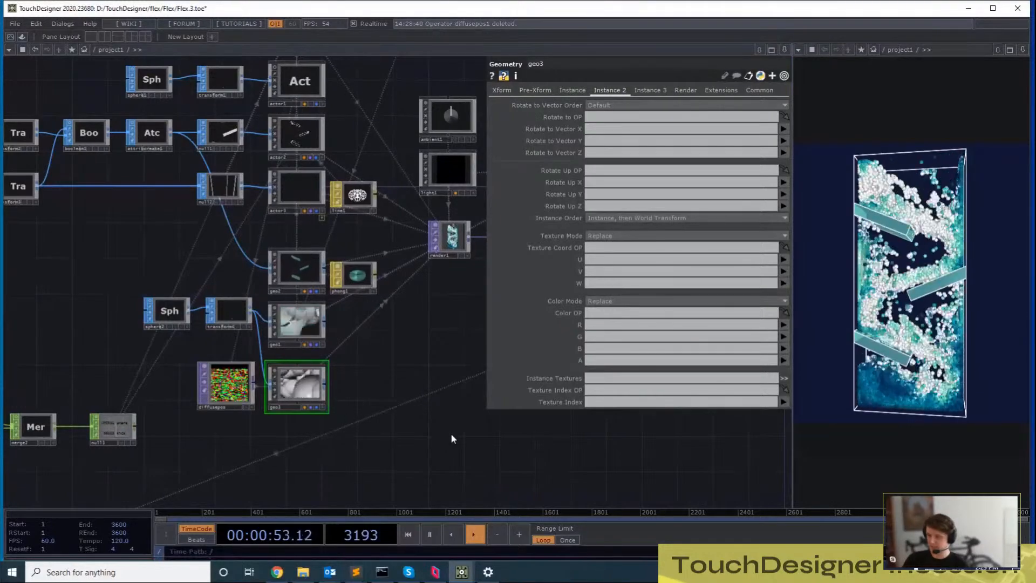
drag(365, 428, 431, 389)
right_drag(419, 385, 225, 333)
drag(538, 452, 538, 446)
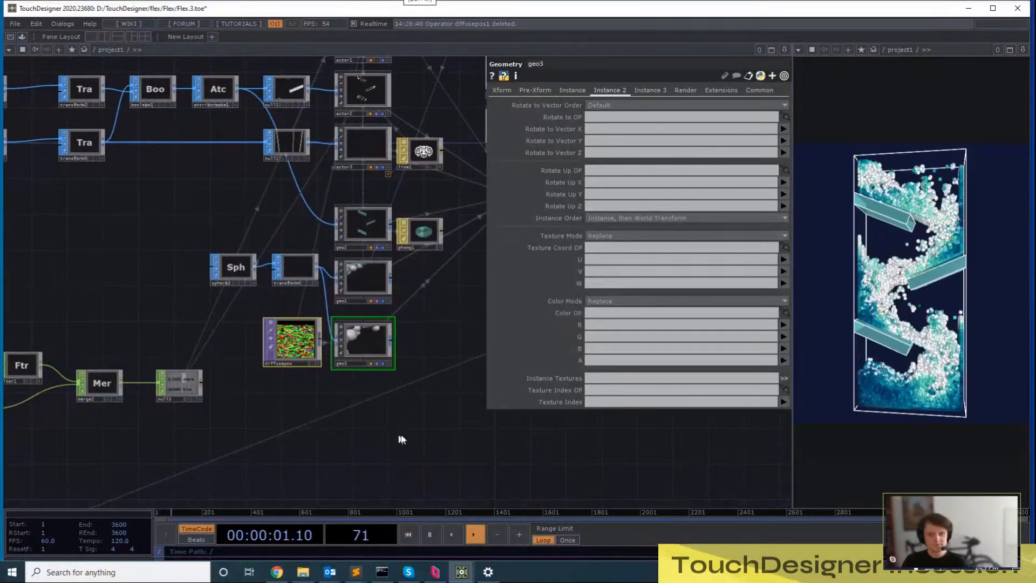
drag(395, 382, 394, 401)
click(394, 402)
click(369, 360)
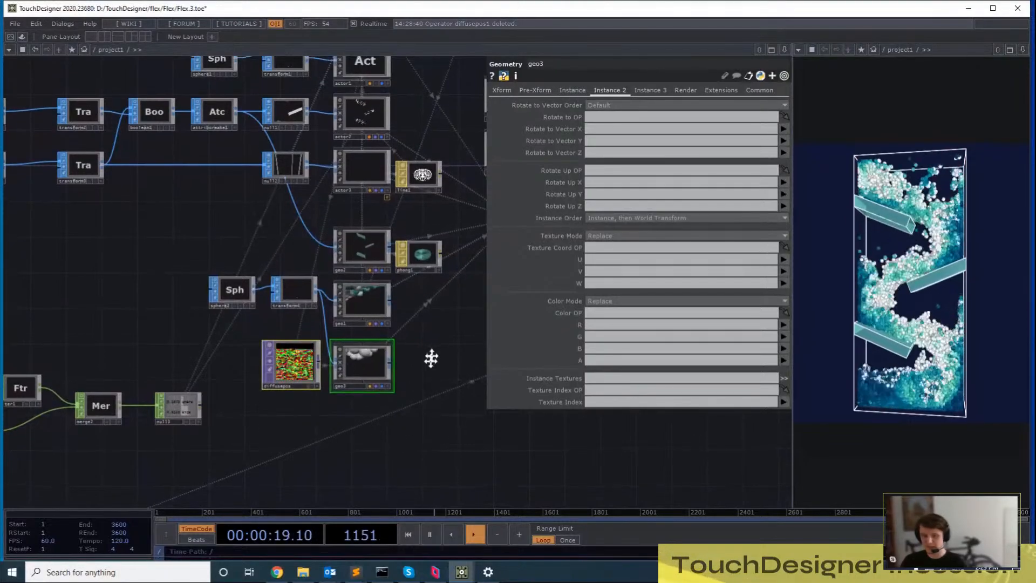
drag(430, 359, 420, 388)
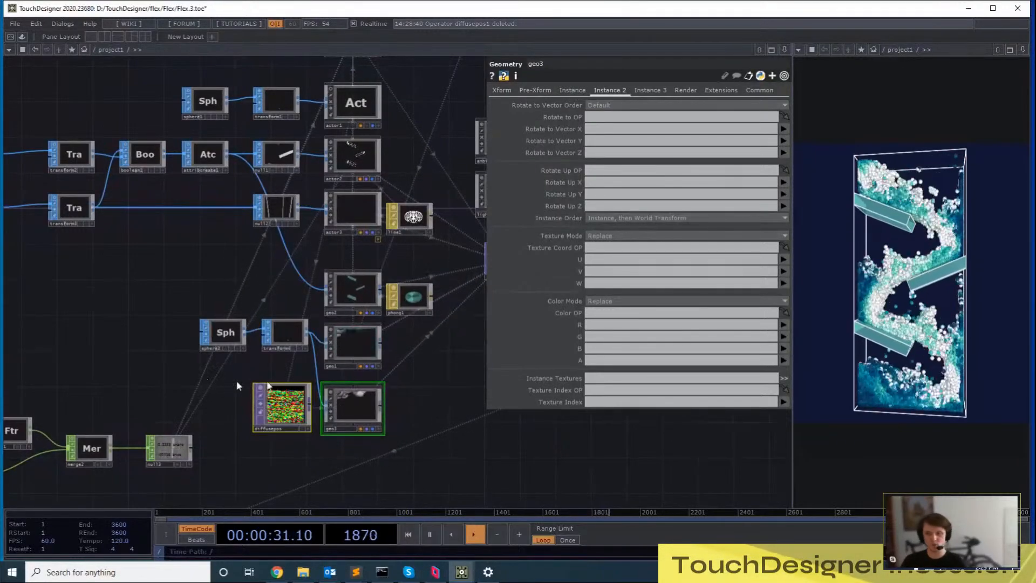
drag(433, 379, 387, 488)
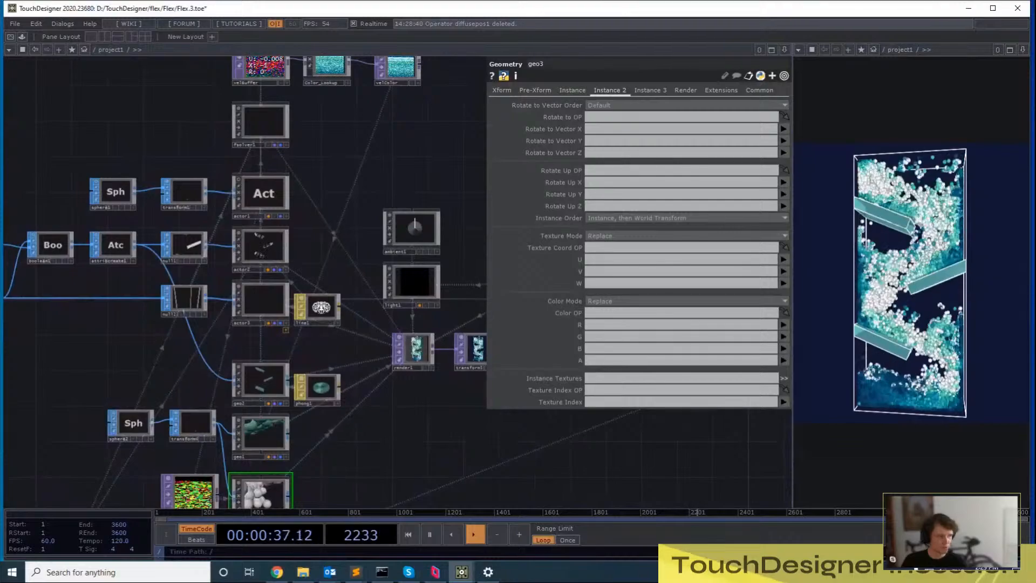
drag(430, 455, 367, 388)
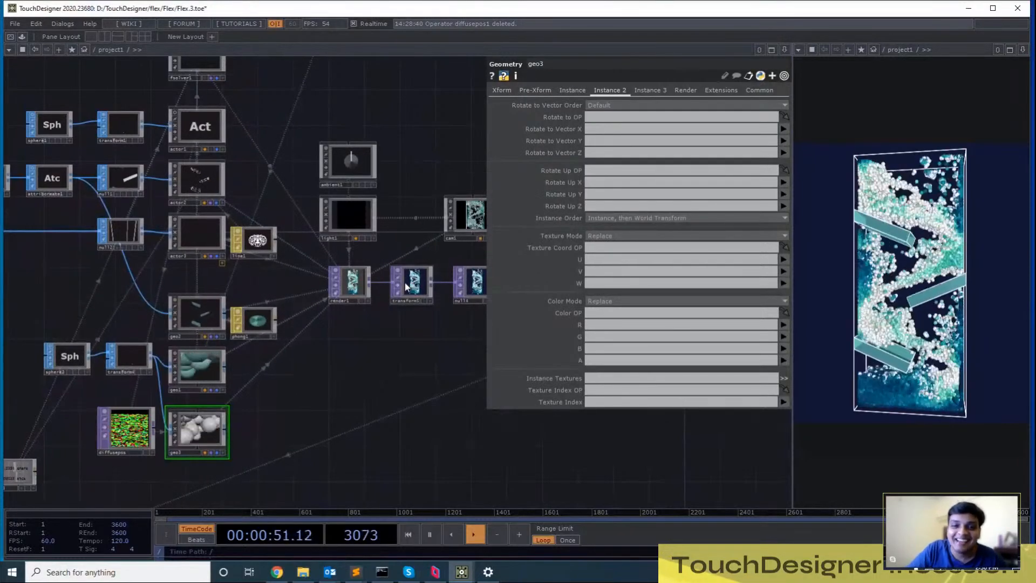
drag(303, 424, 271, 446)
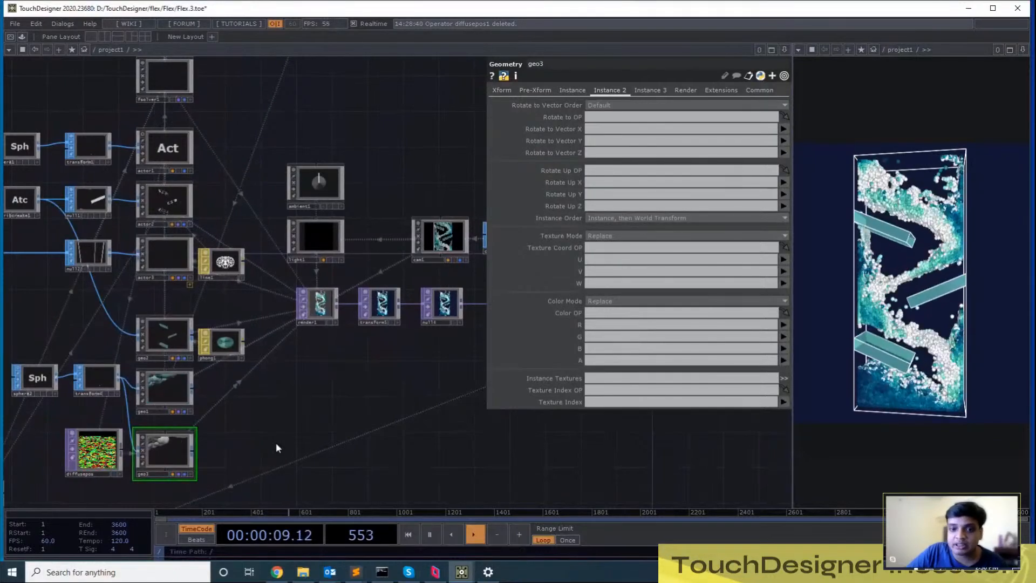
drag(352, 157, 368, 212)
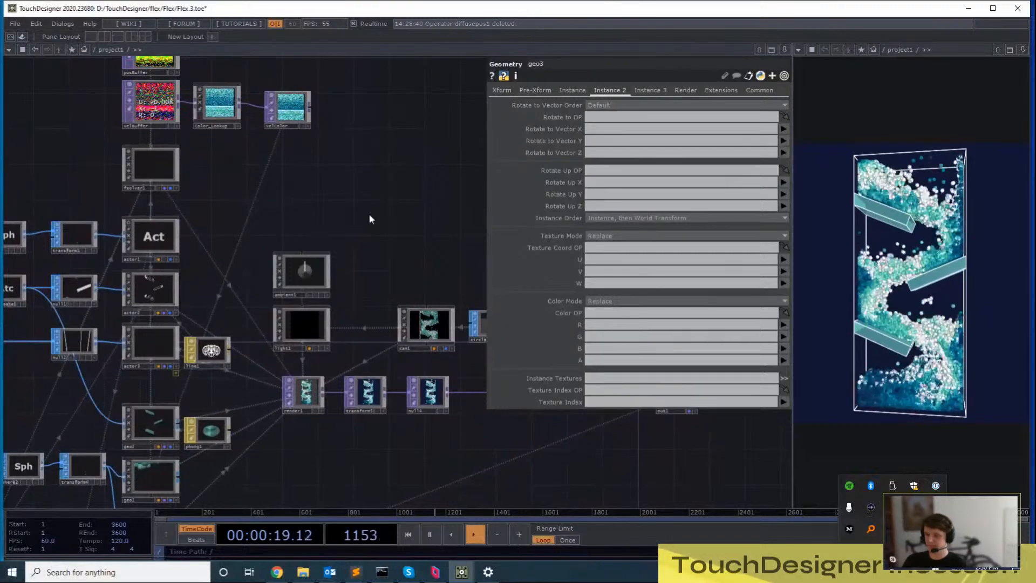
drag(370, 217, 361, 156)
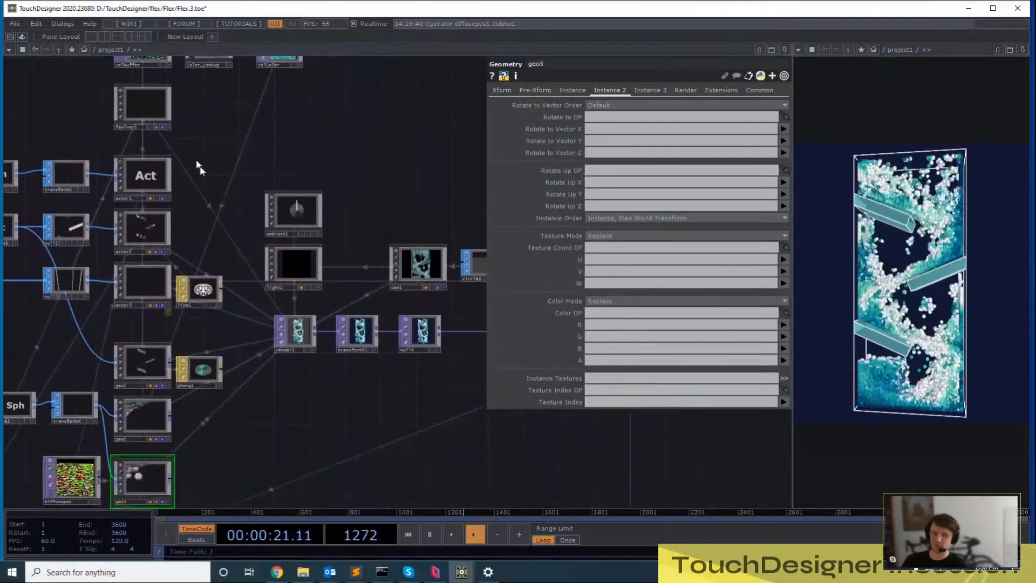
Select ambient1, light1, render1 and transform5 together and look over the lighting and rendering part of the network
right_drag(197, 161, 383, 408)
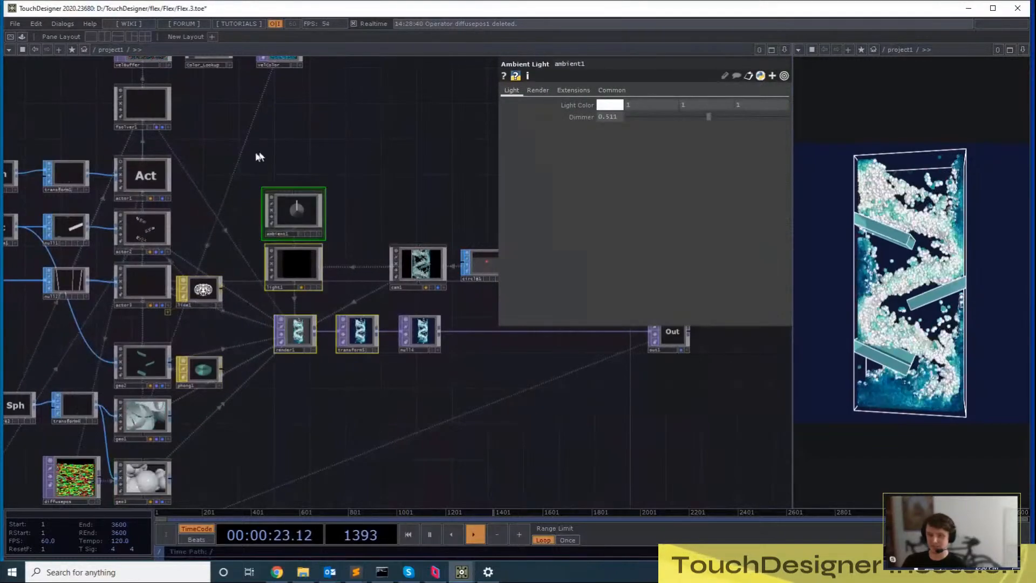
right_drag(235, 111, 372, 388)
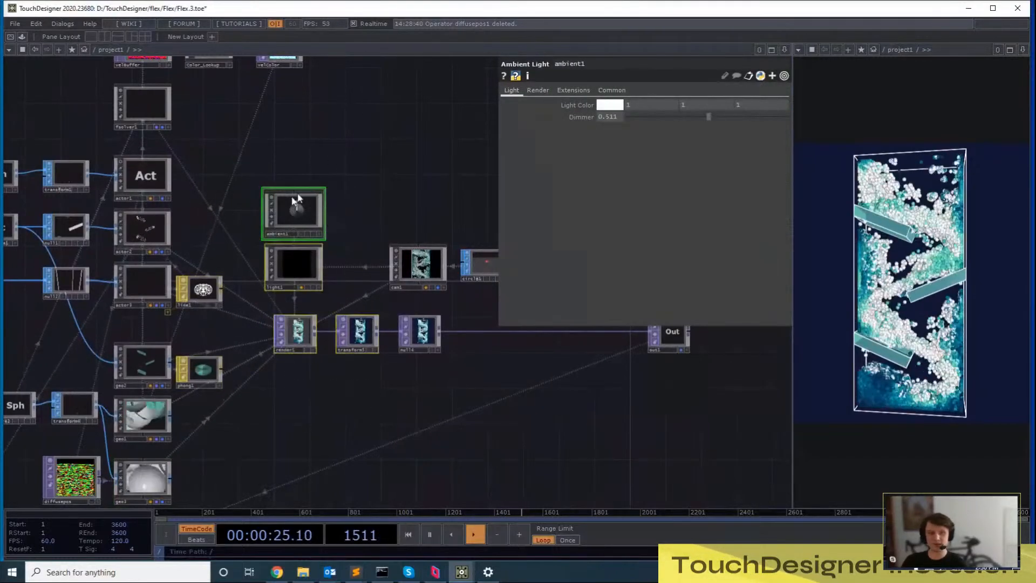
drag(315, 300, 316, 310)
drag(400, 215, 387, 258)
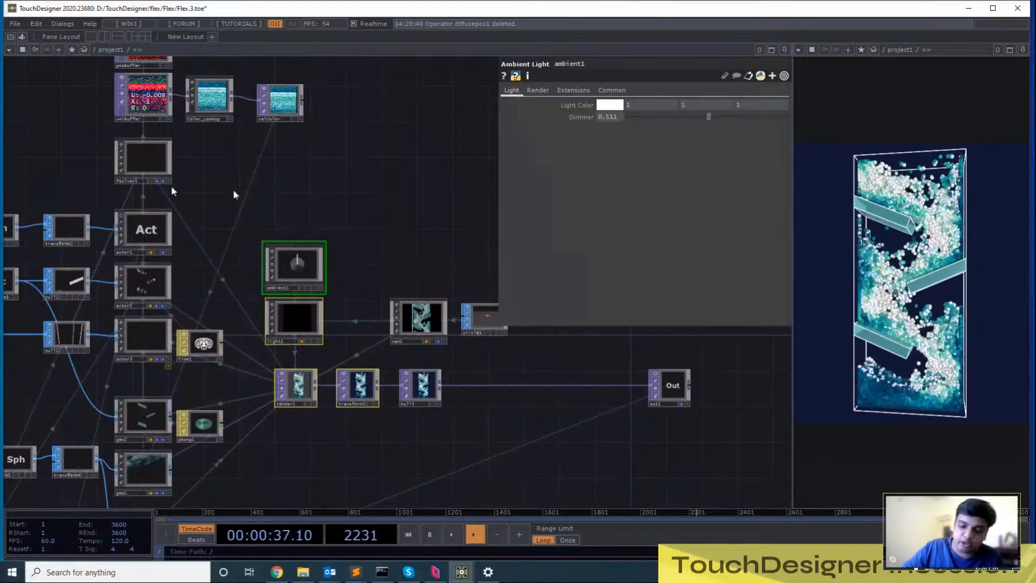
drag(485, 187, 520, 124)
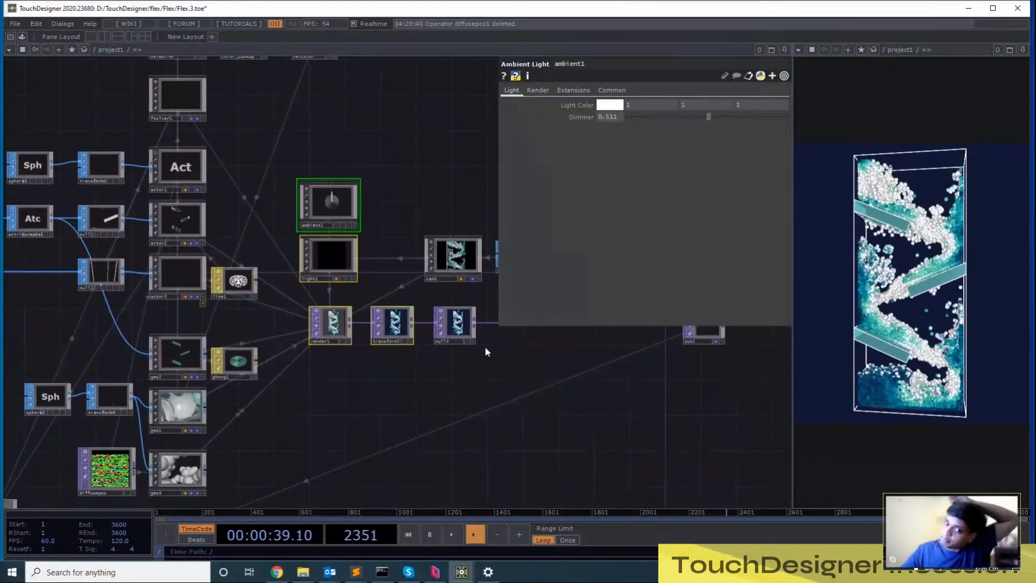
drag(412, 442, 492, 392)
click(413, 416)
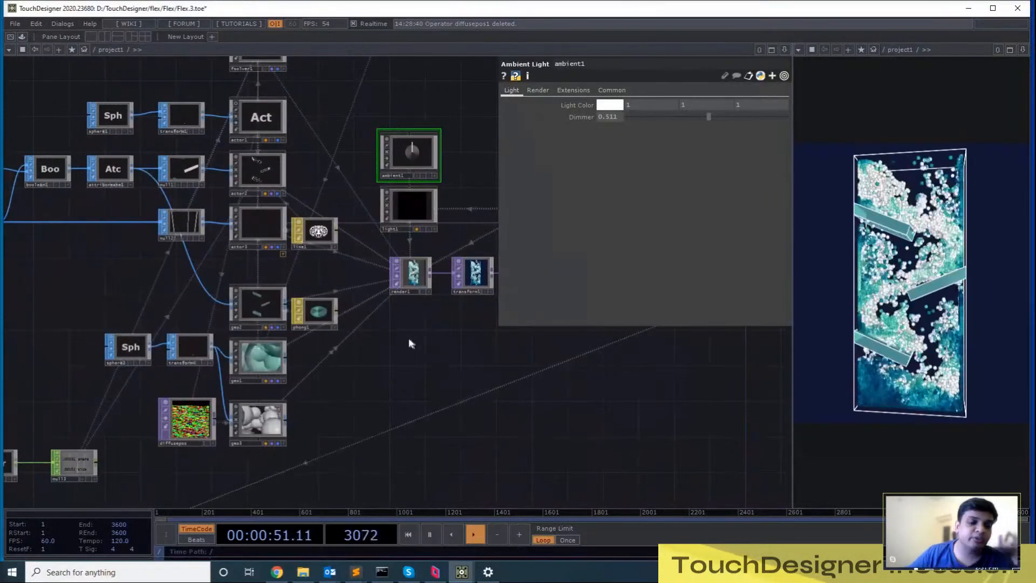
drag(423, 361, 422, 383)
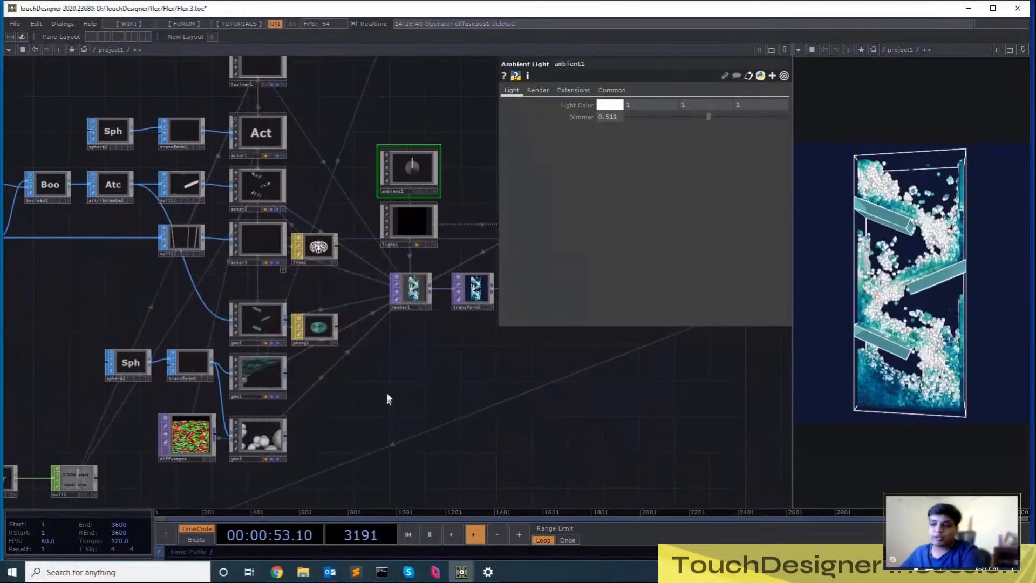
Add a Constant material to the network beside geo1
drag(383, 410, 456, 359)
key(Tab)
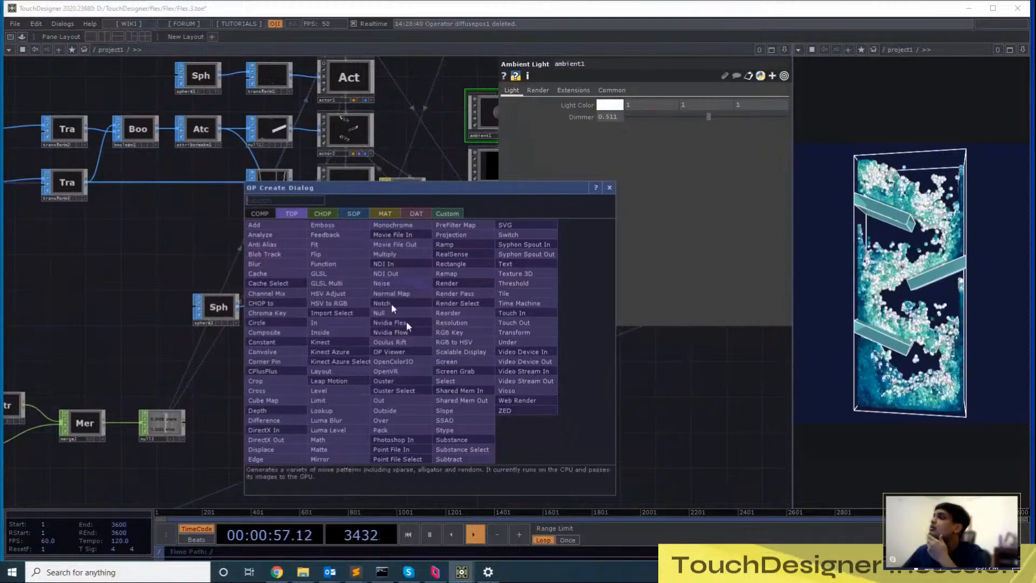
text(const)
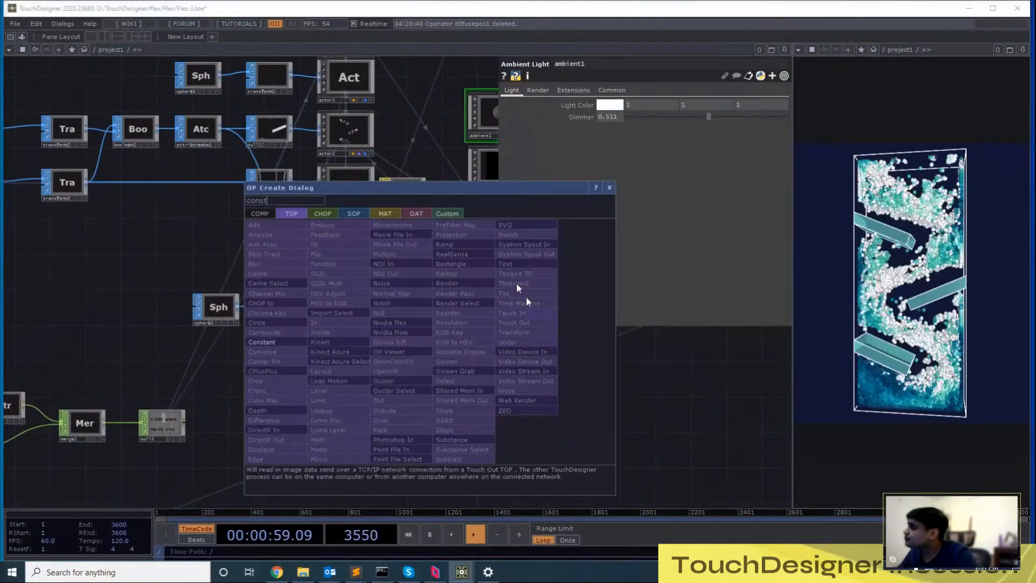
click(385, 213)
click(289, 225)
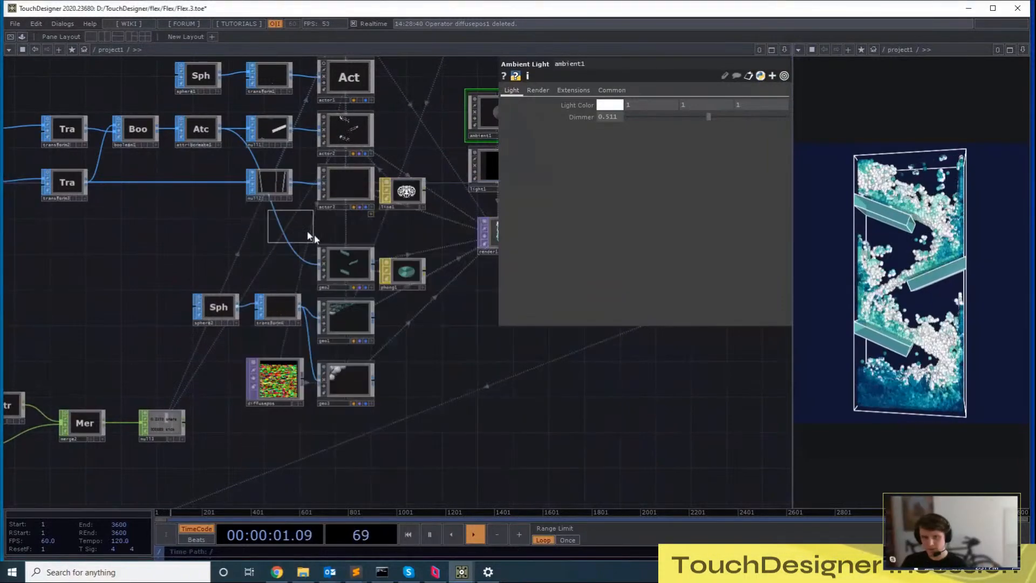
click(430, 328)
Assign constant1 as the material of both geo1 and geo3
drag(430, 328, 291, 347)
scroll(446, 344, up, 5)
click(298, 336)
drag(651, 409, 694, 395)
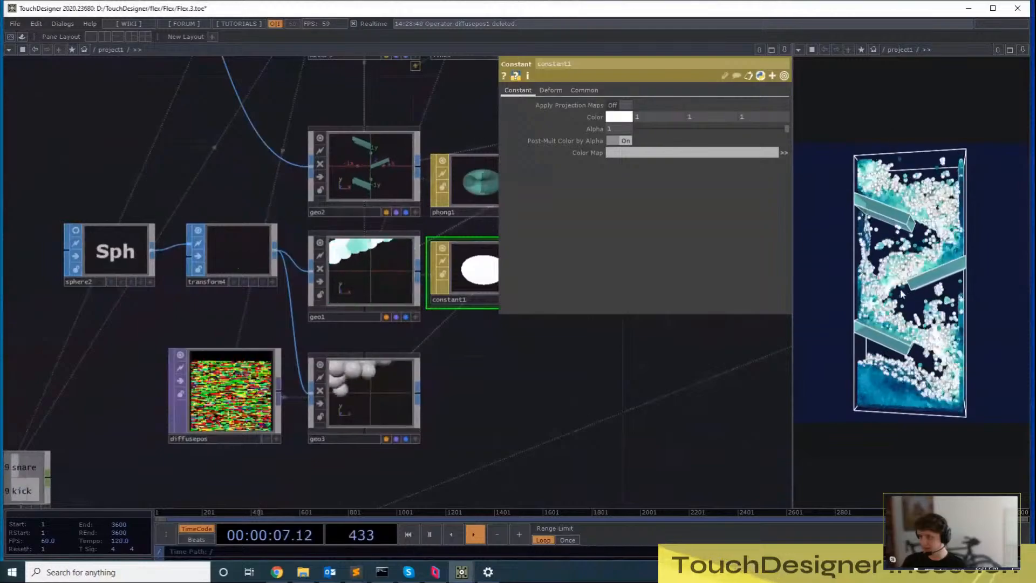
drag(472, 414, 426, 438)
drag(436, 305, 317, 415)
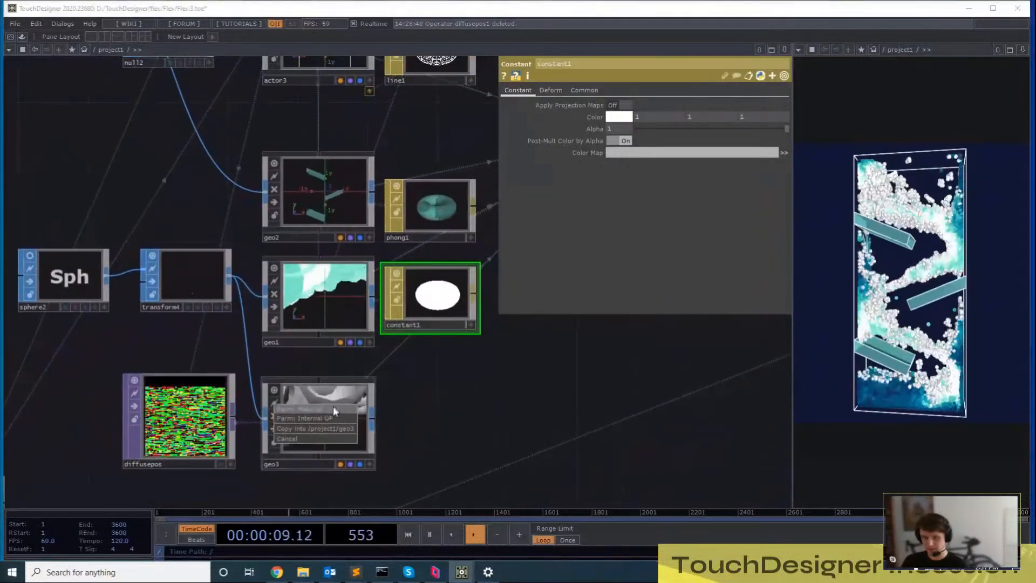
click(334, 410)
drag(548, 358, 505, 427)
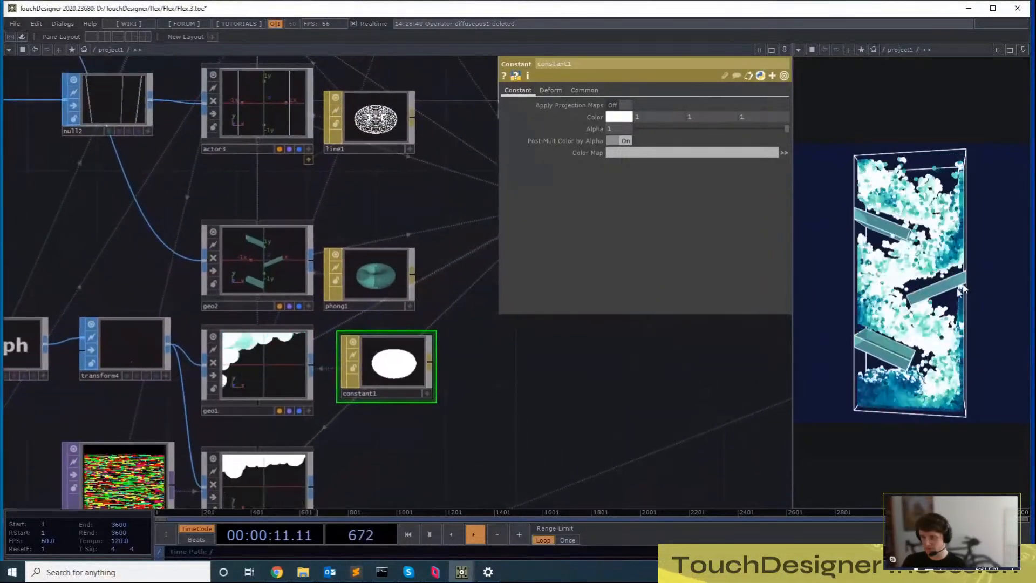
Select geo1 and look over its instance color settings and the nearby geo3, constant1 and sphere network
drag(392, 493, 507, 404)
click(406, 443)
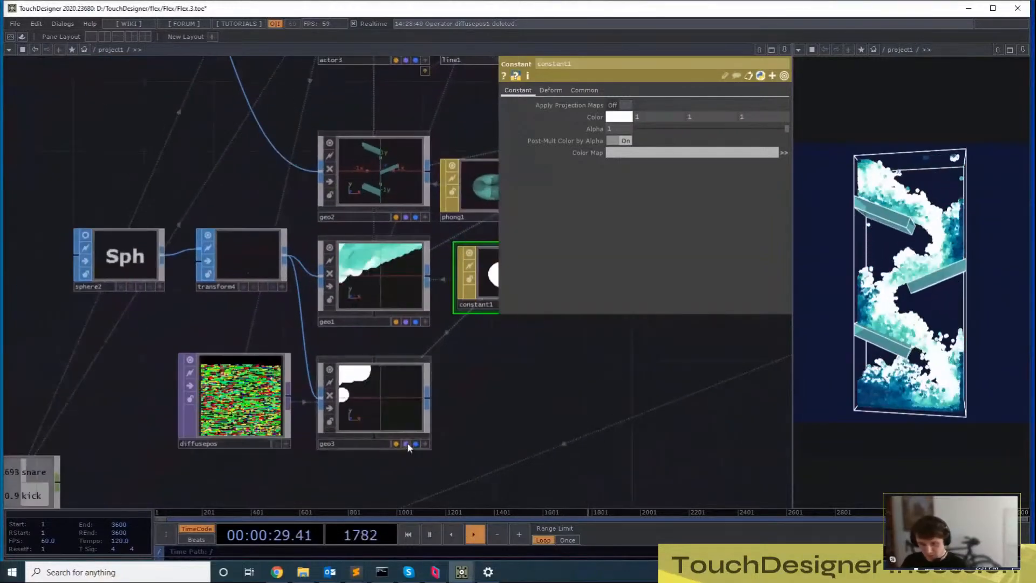
drag(408, 353, 264, 381)
click(265, 345)
drag(430, 334, 383, 400)
drag(475, 373, 404, 398)
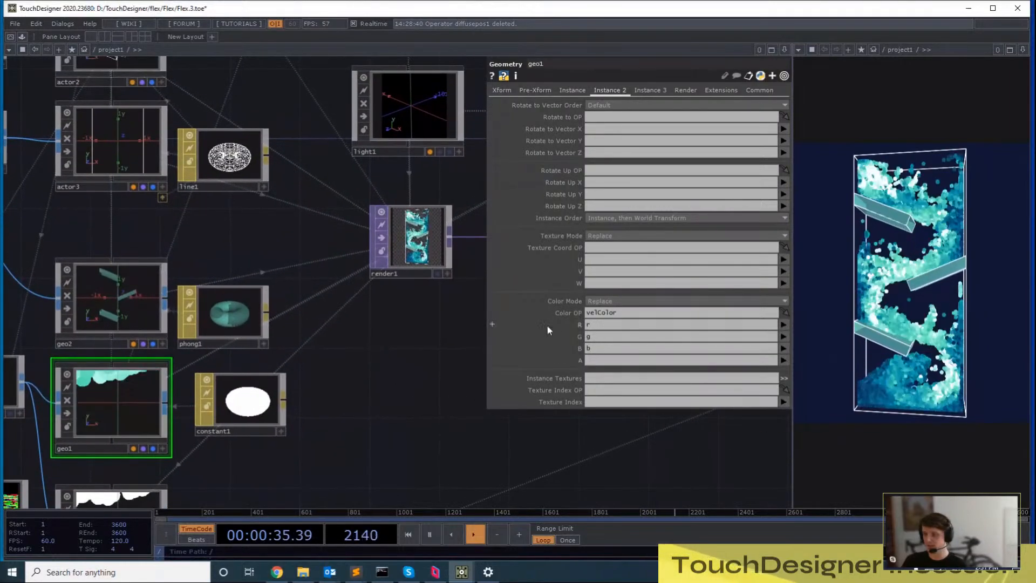
drag(326, 430, 533, 377)
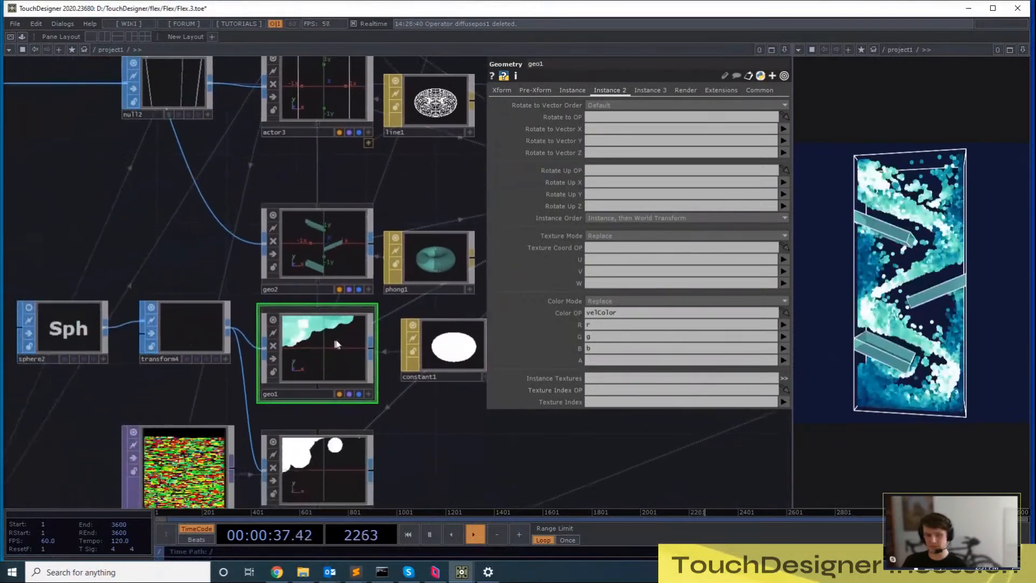
drag(526, 413, 286, 435)
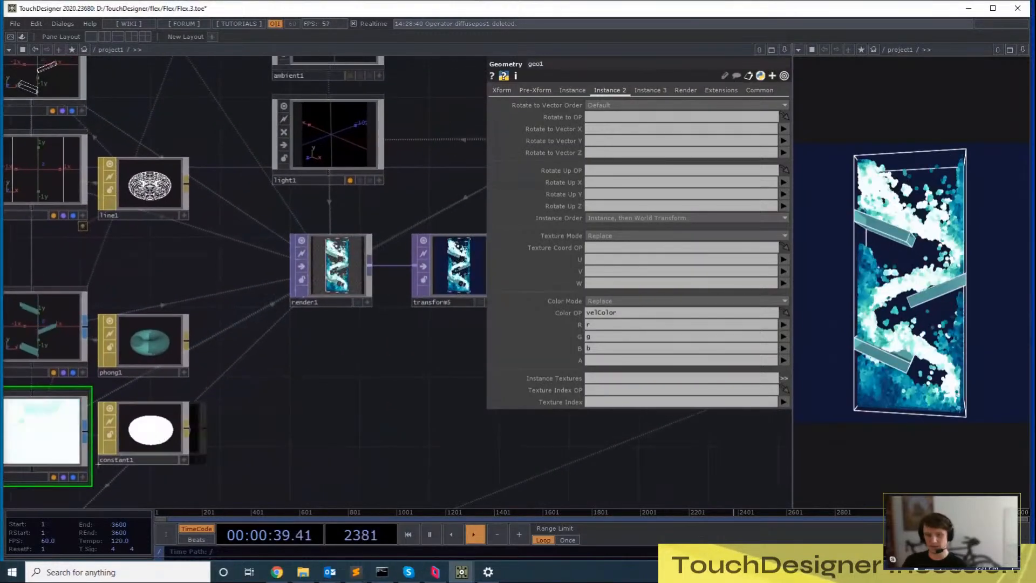
Add a Render Pass TOP beneath render1 and assign render1 as its Render/RenderPass TOP
drag(373, 412, 395, 272)
click(288, 235)
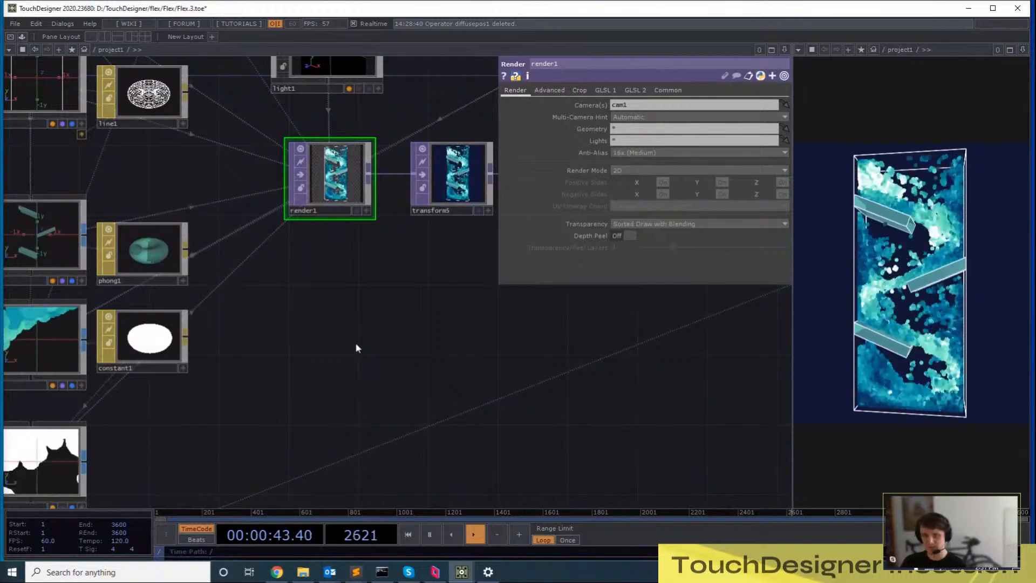
key(Tab)
text(ren)
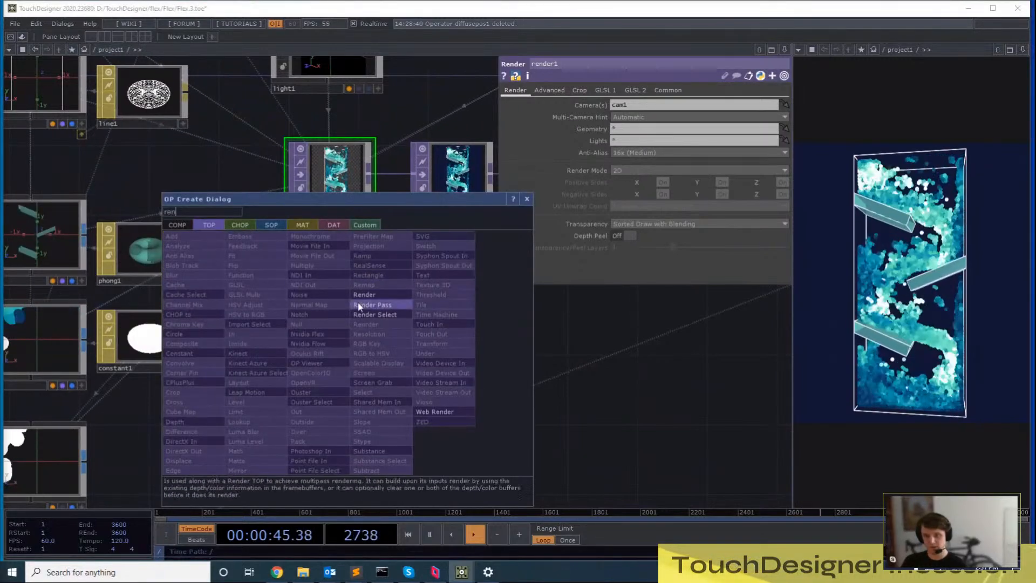
click(373, 304)
click(324, 296)
drag(331, 263, 578, 118)
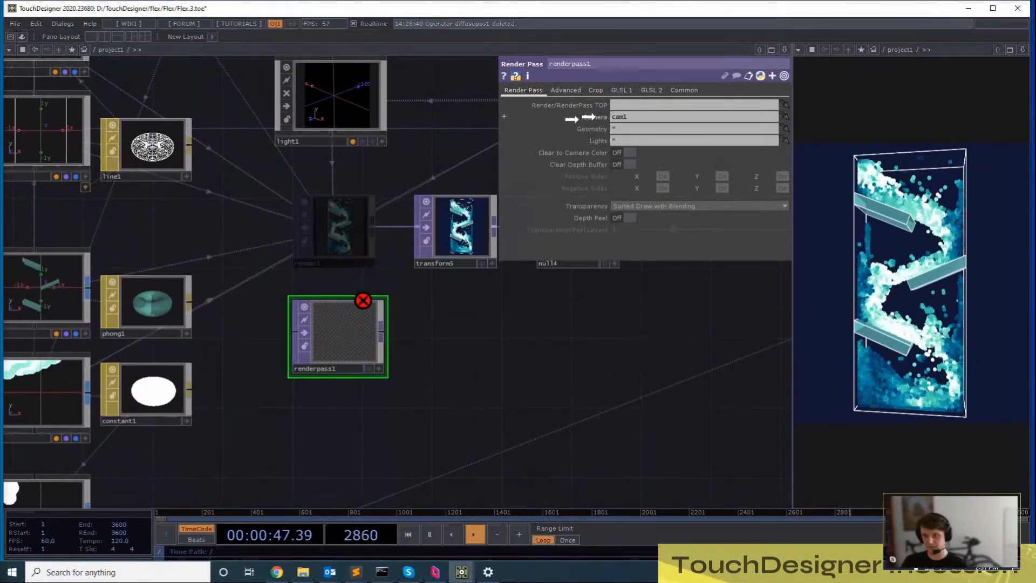
drag(649, 109, 648, 106)
Set the render pass's Geometry to geo1 and turn on Clear to Camera Color
text(geo1)
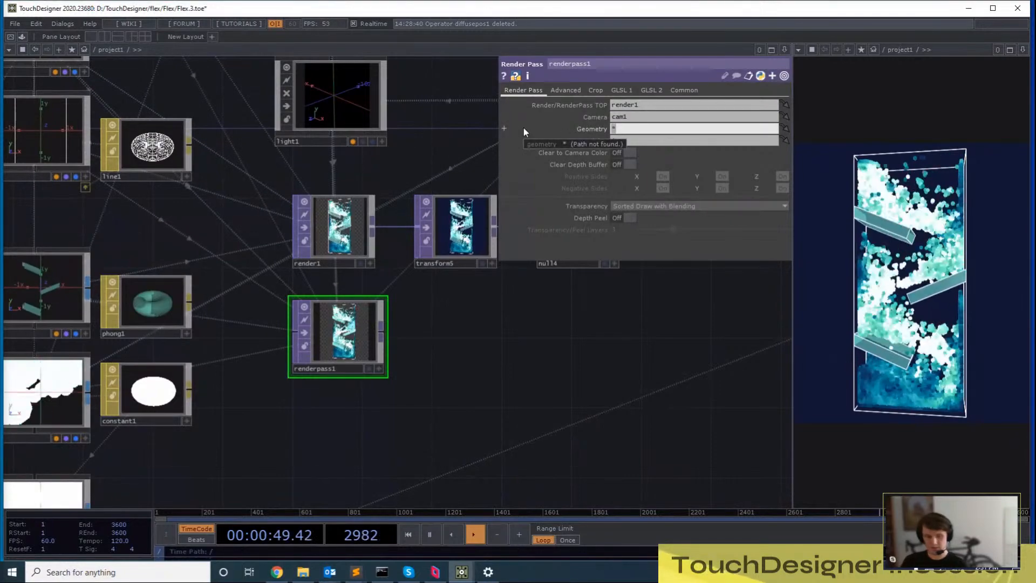
key(Return)
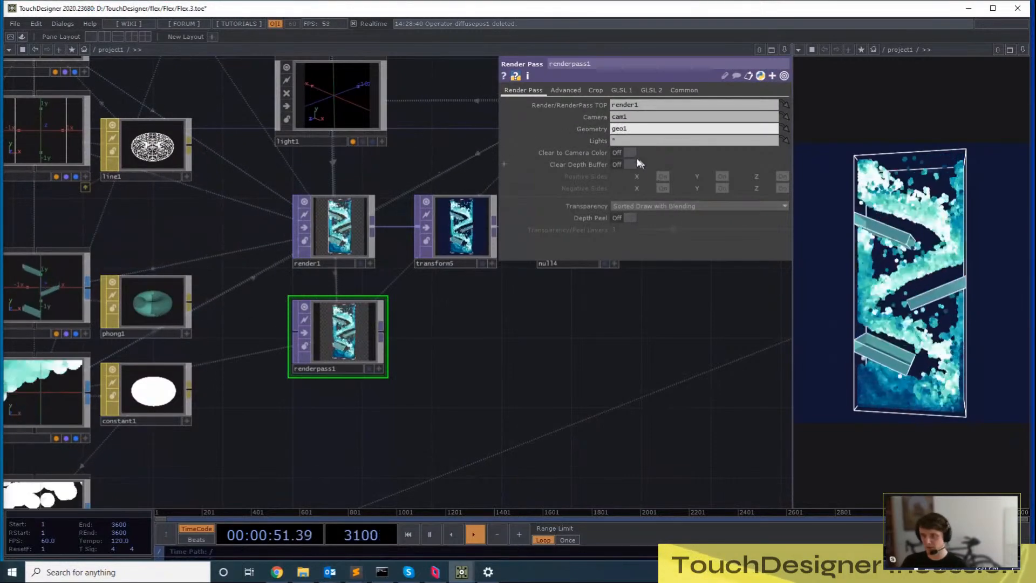
click(630, 154)
Examine the renderpass1 output up close to check the isolated fluid particles
scroll(358, 358, up, 10)
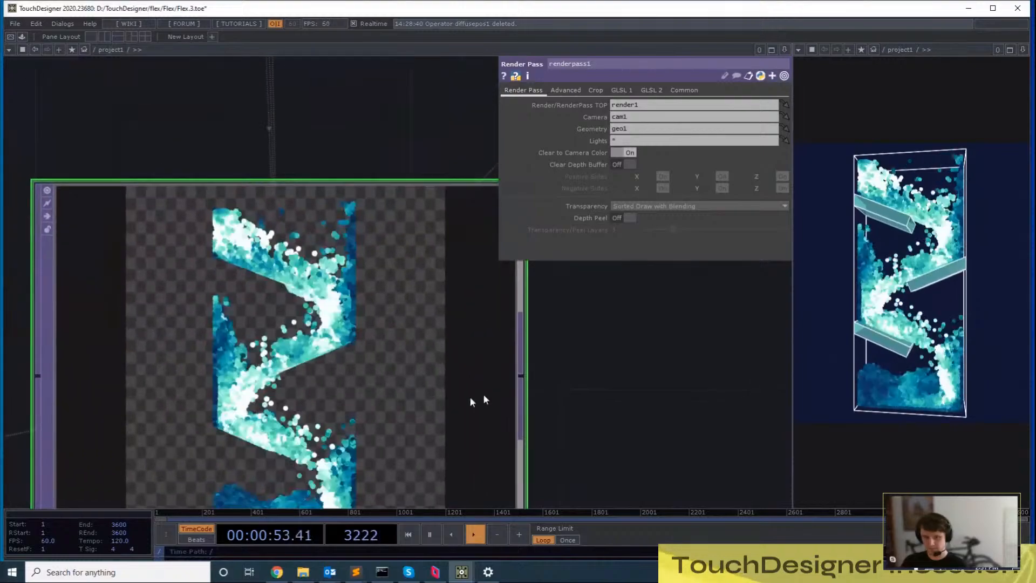
scroll(483, 320, down, 3)
drag(432, 380, 439, 430)
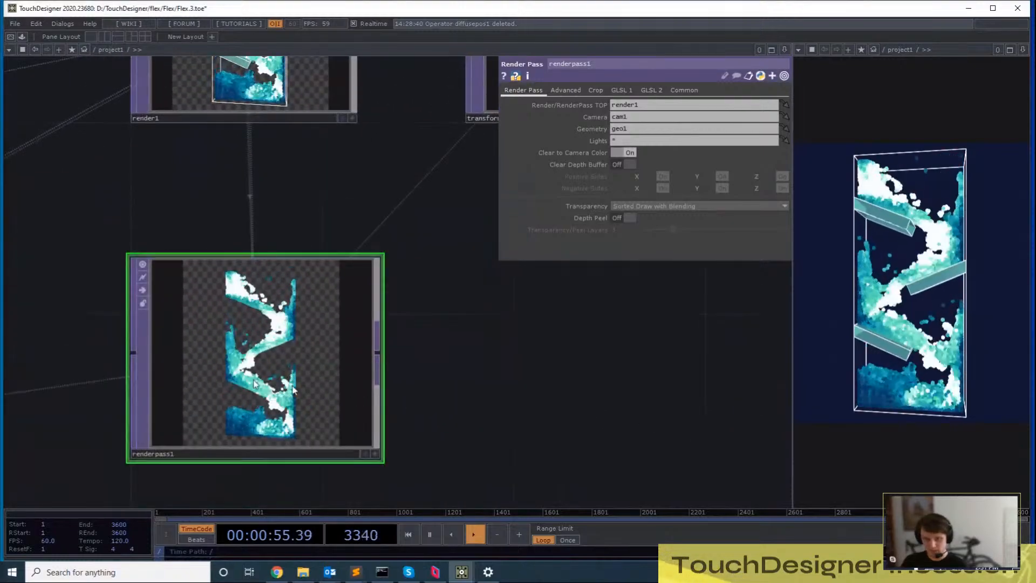
scroll(238, 383, up, 6)
scroll(562, 387, down, 5)
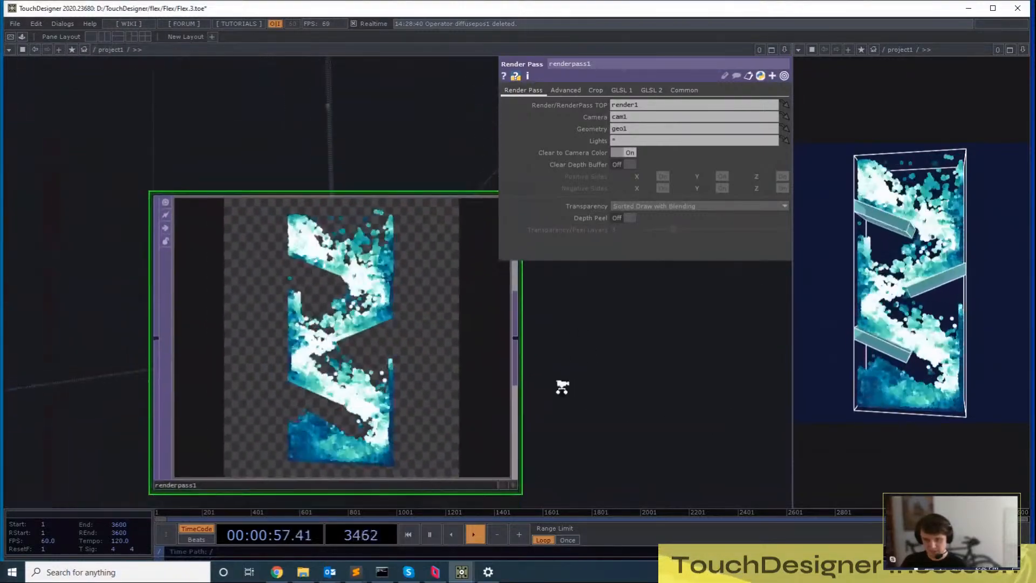
drag(605, 393, 410, 432)
scroll(556, 427, down, 3)
scroll(476, 339, down, 2)
scroll(477, 339, down, 3)
Move render1 down, closer to renderpass1
drag(374, 367, 352, 417)
drag(368, 192, 345, 266)
drag(478, 306, 463, 240)
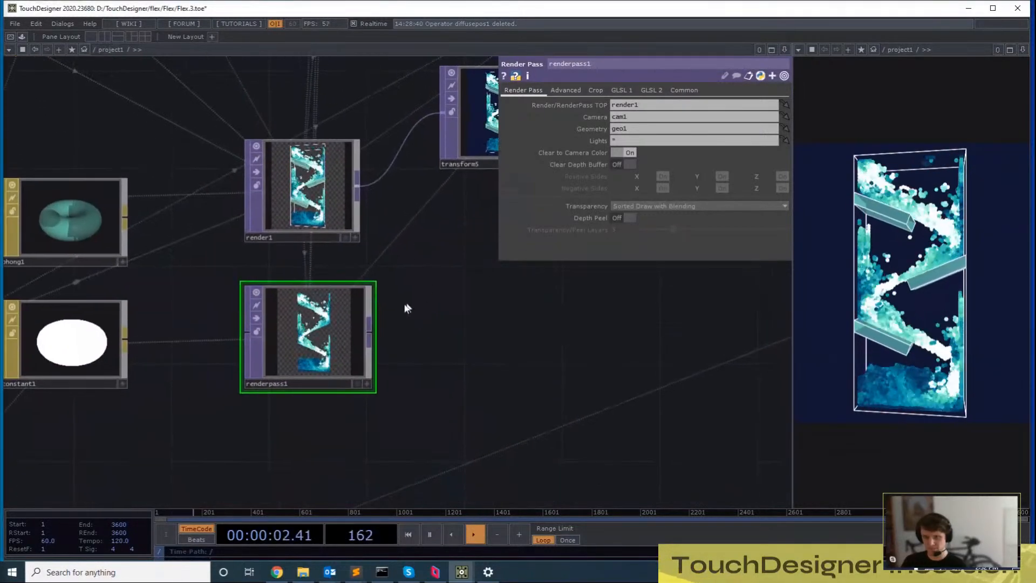
Branch a Luma Blur TOP off render1 and connect renderpass1 to its second input
right_click(359, 190)
click(279, 268)
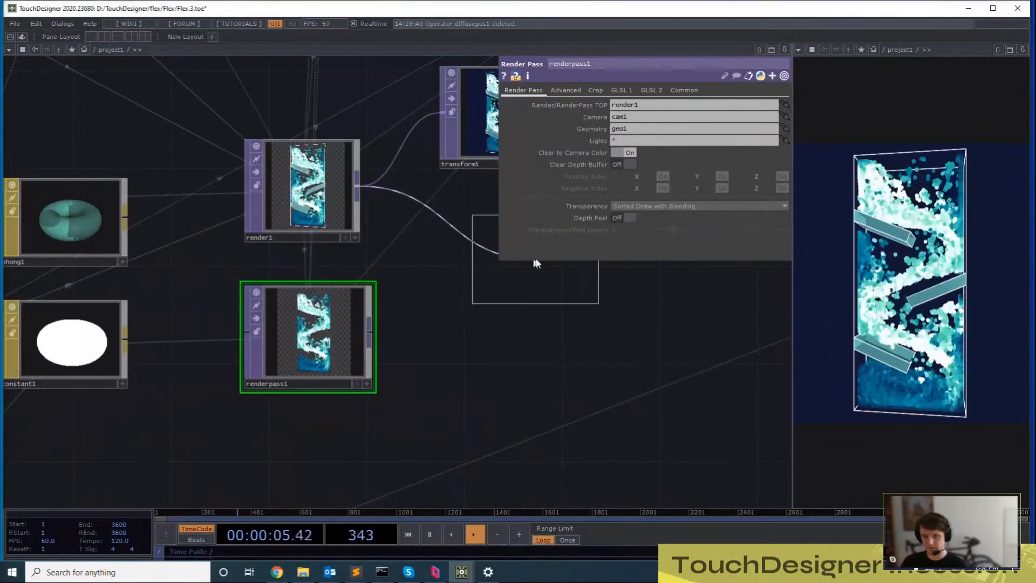
click(526, 232)
drag(682, 363, 578, 390)
drag(273, 361, 367, 275)
Set the Luma Blur's Black Filter Width to 52
drag(429, 271, 432, 343)
scroll(432, 343, up, 5)
scroll(712, 260, up, 3)
drag(584, 380, 681, 252)
click(692, 140)
drag(692, 141, 735, 154)
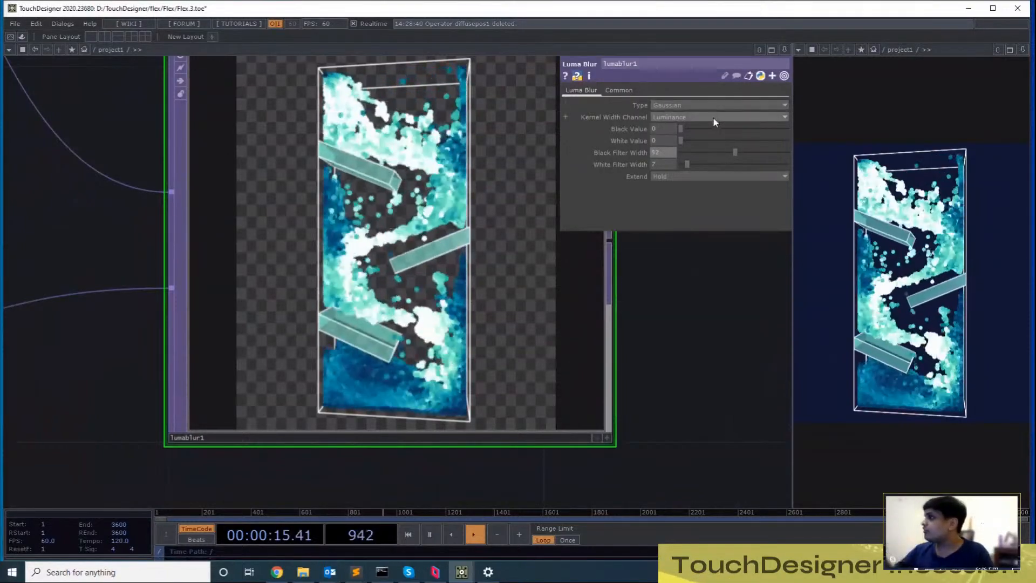
Set the Luma Blur's Kernel Width Channel to Blue
click(715, 119)
click(674, 156)
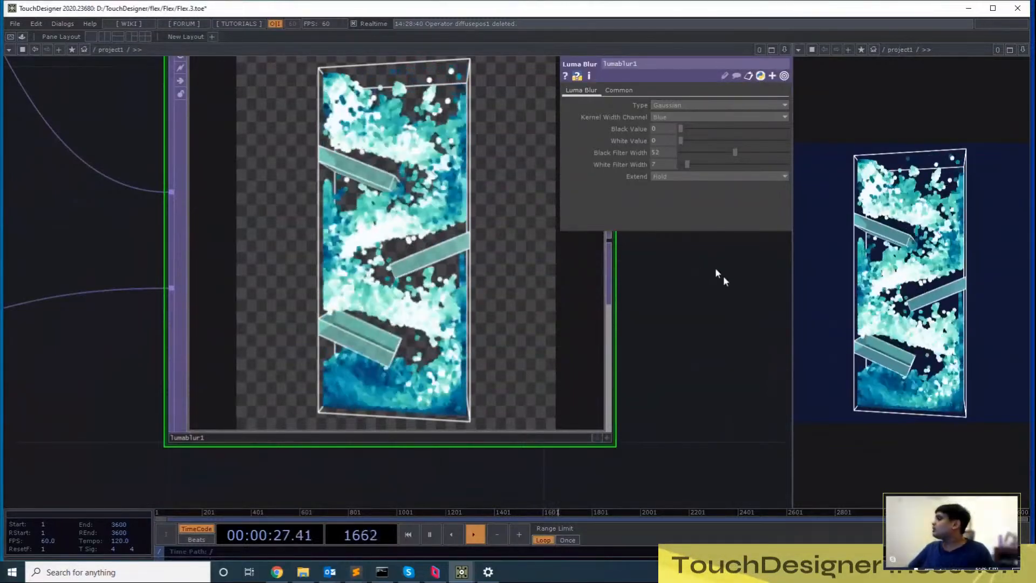
drag(756, 359, 707, 407)
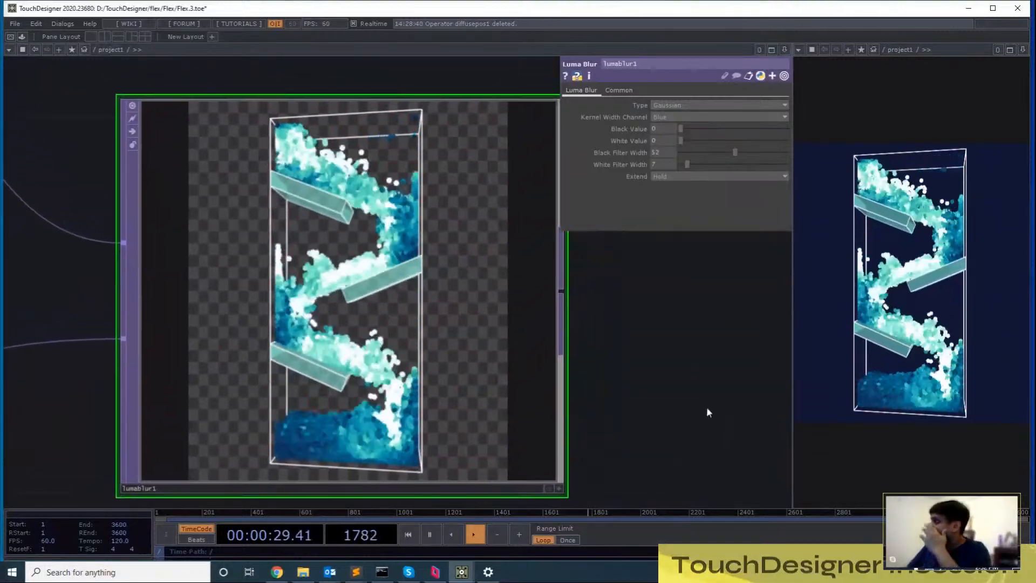
Move the lumablur1 node slightly up, beneath transform5 and between the heights of render1 and renderpass1
scroll(707, 407, down, 4)
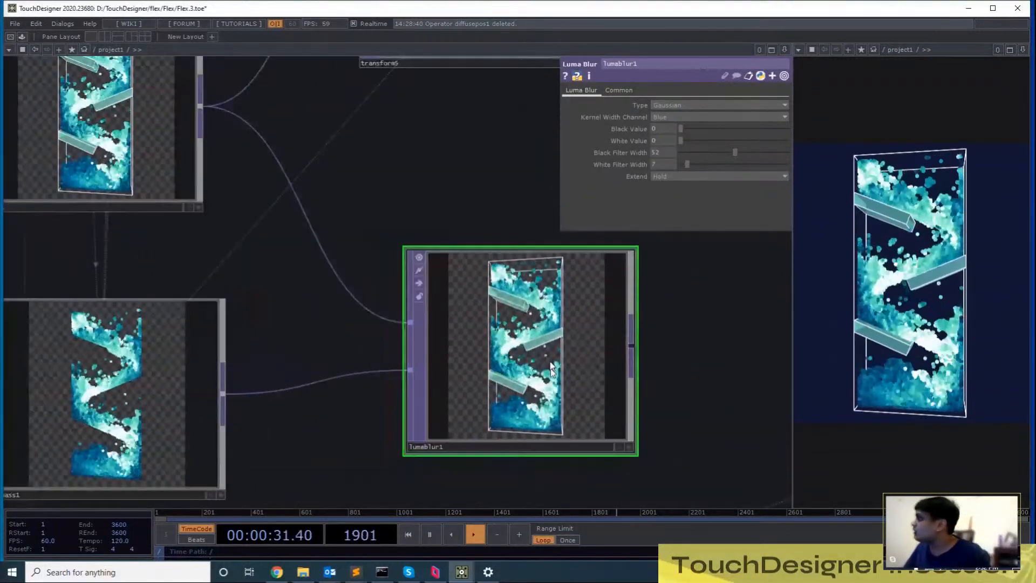
drag(552, 369, 551, 321)
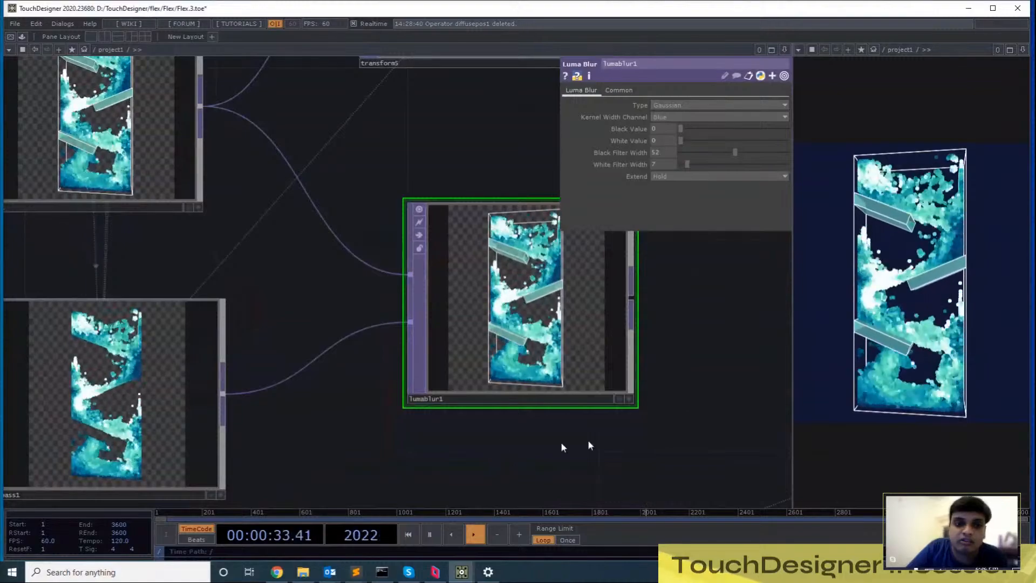
drag(555, 426, 691, 395)
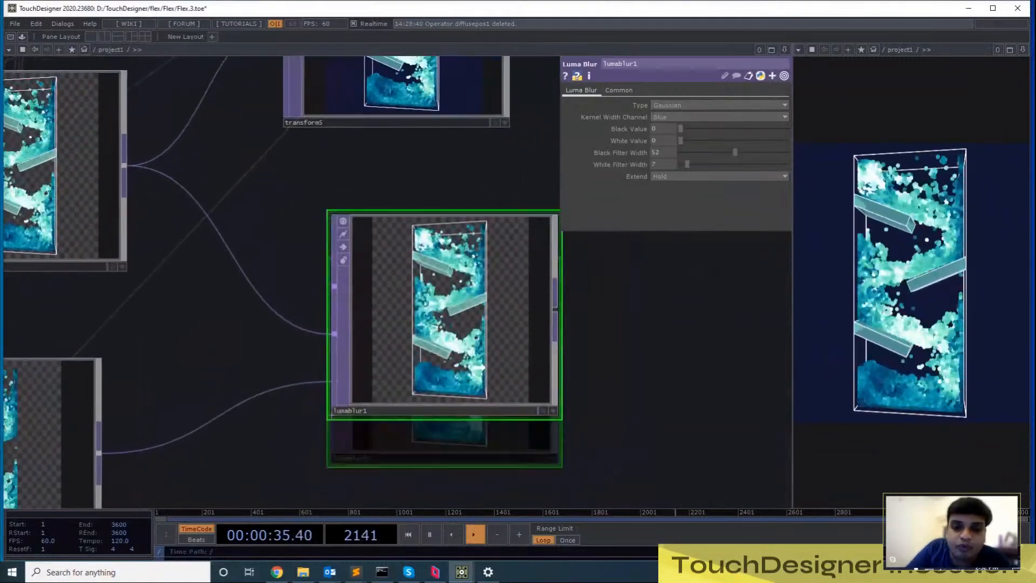
scroll(593, 440, down, 3)
scroll(606, 394, up, 4)
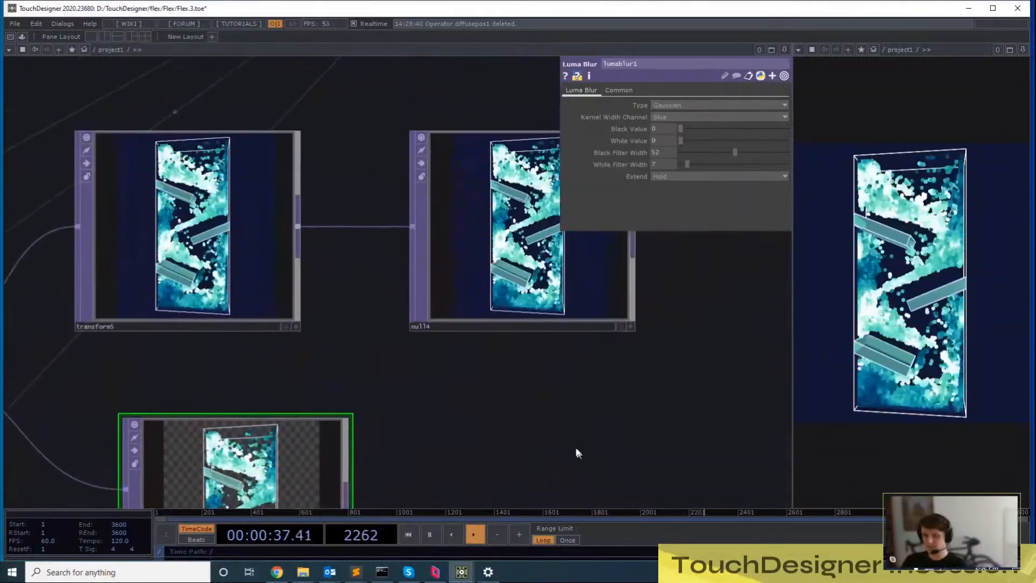
drag(577, 453, 649, 263)
scroll(583, 356, down, 2)
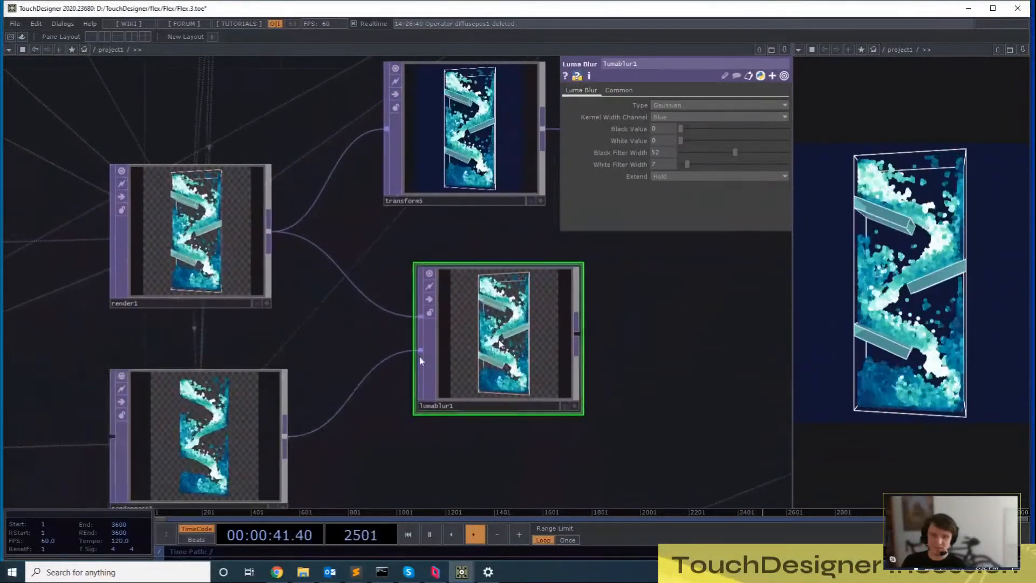
Examine the output types offered by the posBuffer Nvidia Flex operator next to the velocity color nodes
scroll(655, 378, down, 4)
drag(565, 449, 451, 386)
drag(432, 312, 280, 81)
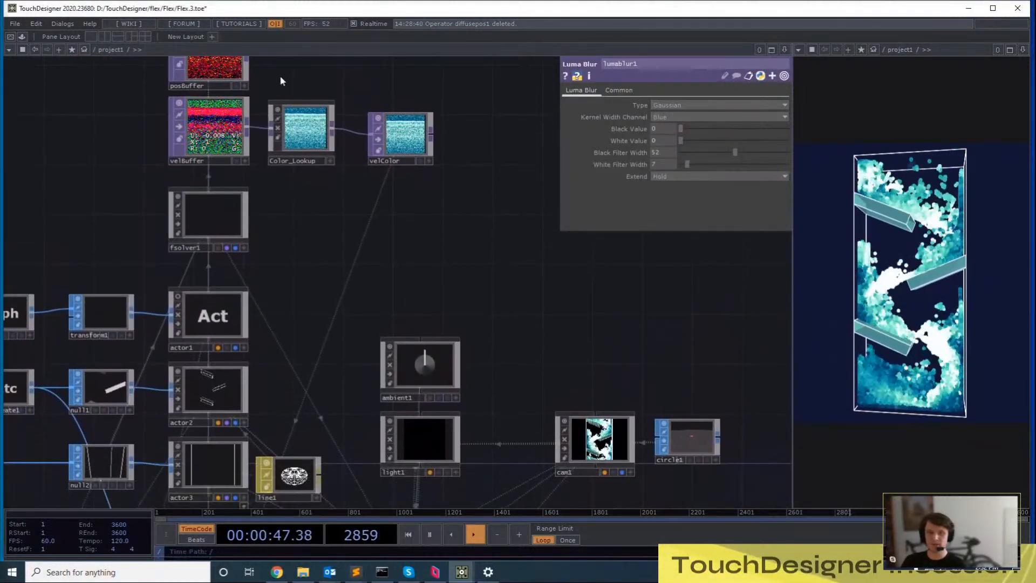
click(301, 130)
mouse_move(414, 155)
mouse_down()
mouse_move(449, 276)
mouse_move(495, 232)
mouse_move(452, 299)
mouse_move(414, 169)
mouse_up()
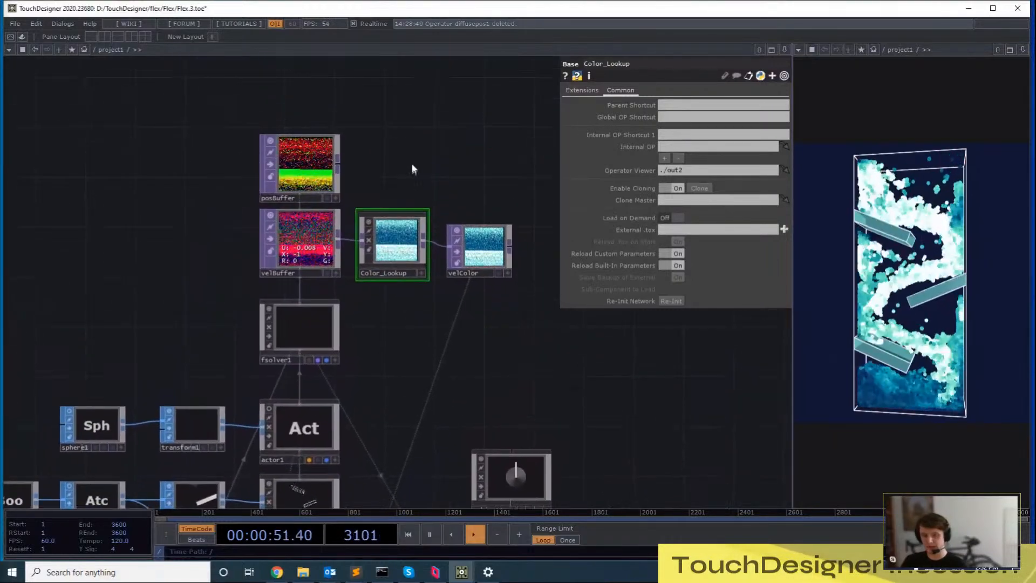
click(271, 186)
click(709, 118)
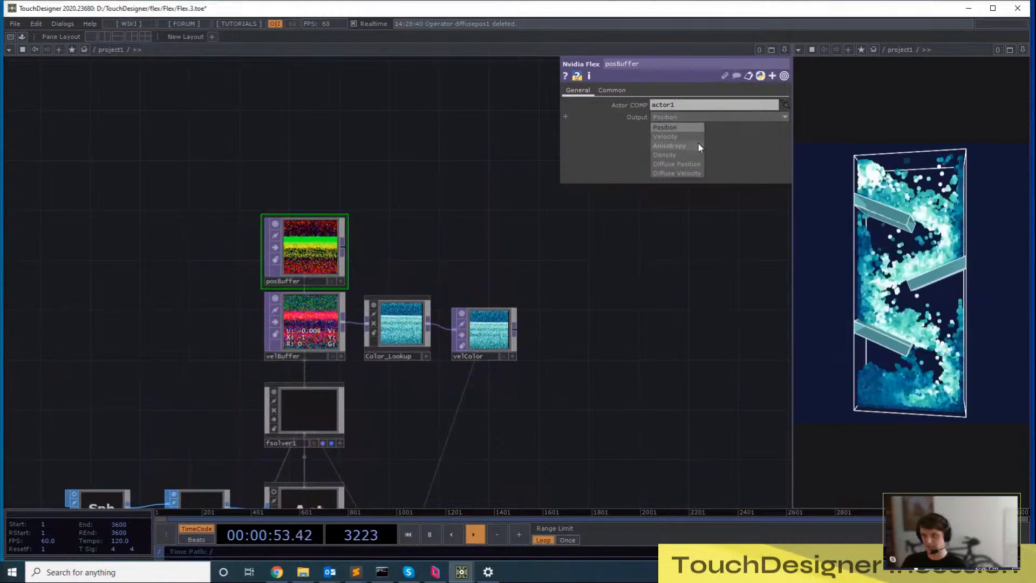
click(449, 182)
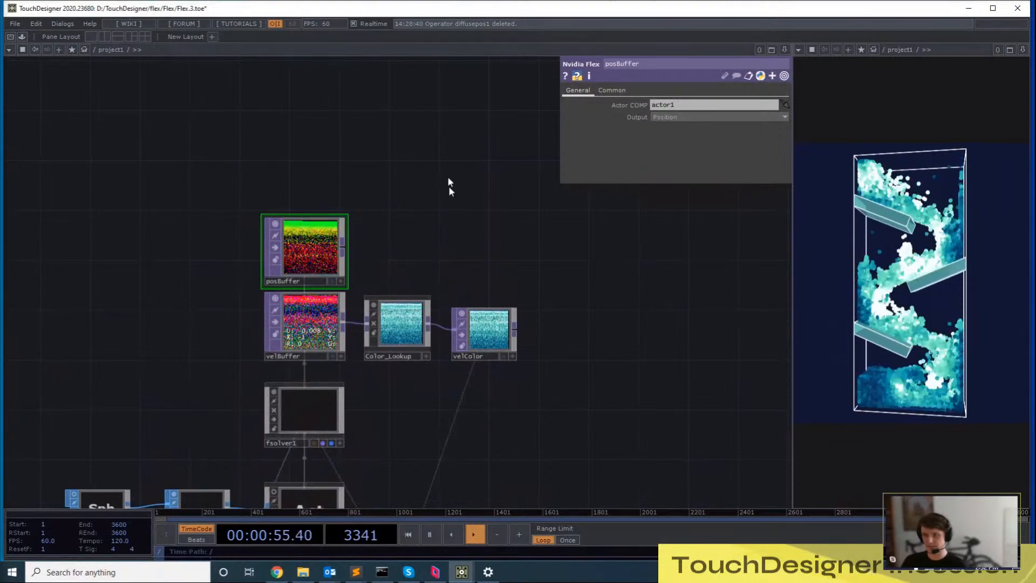
drag(420, 336, 418, 337)
click(310, 250)
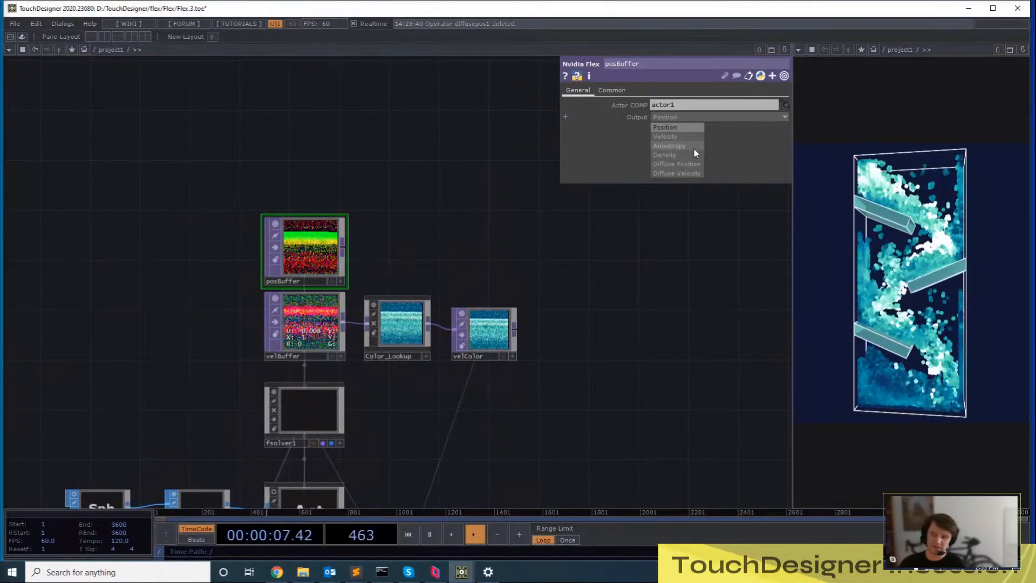
click(570, 297)
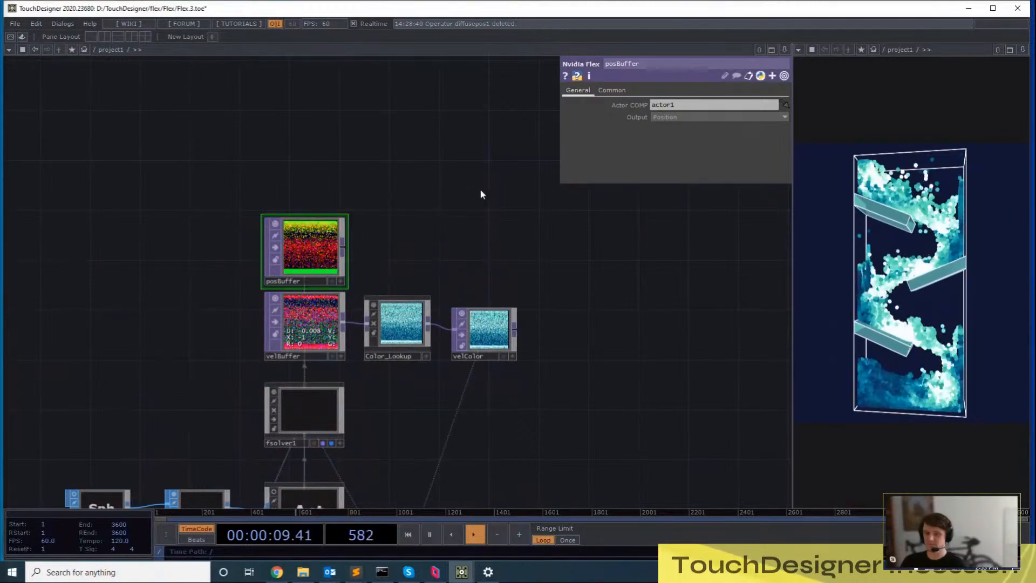
Set lumablur1's Black Filter Width to 12 and its Black Value to 0.127
drag(481, 189, 464, 138)
drag(629, 450, 541, 114)
drag(512, 407, 500, 407)
drag(604, 411, 570, 430)
right_drag(343, 405, 342, 404)
click(484, 421)
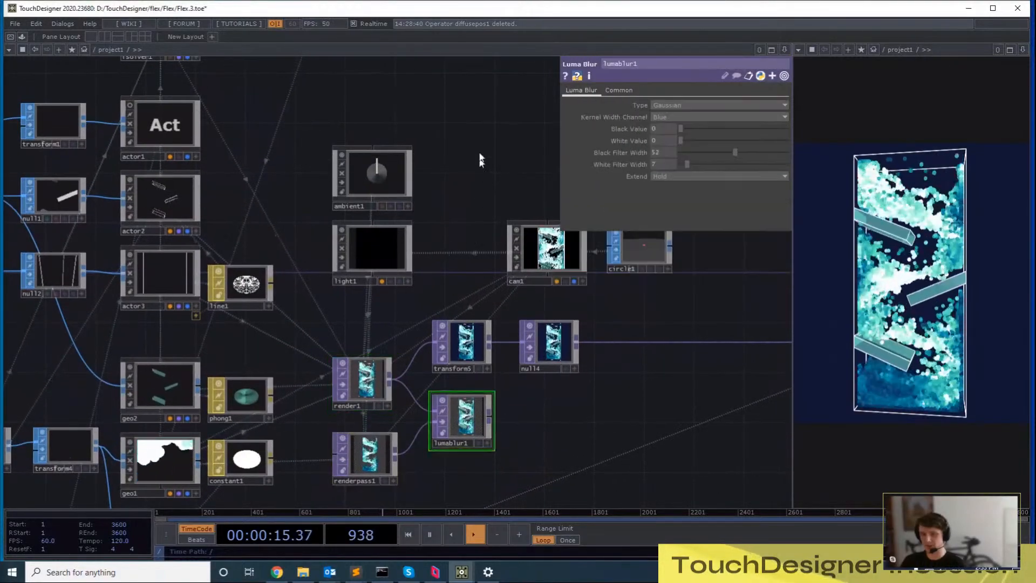
drag(478, 192, 541, 377)
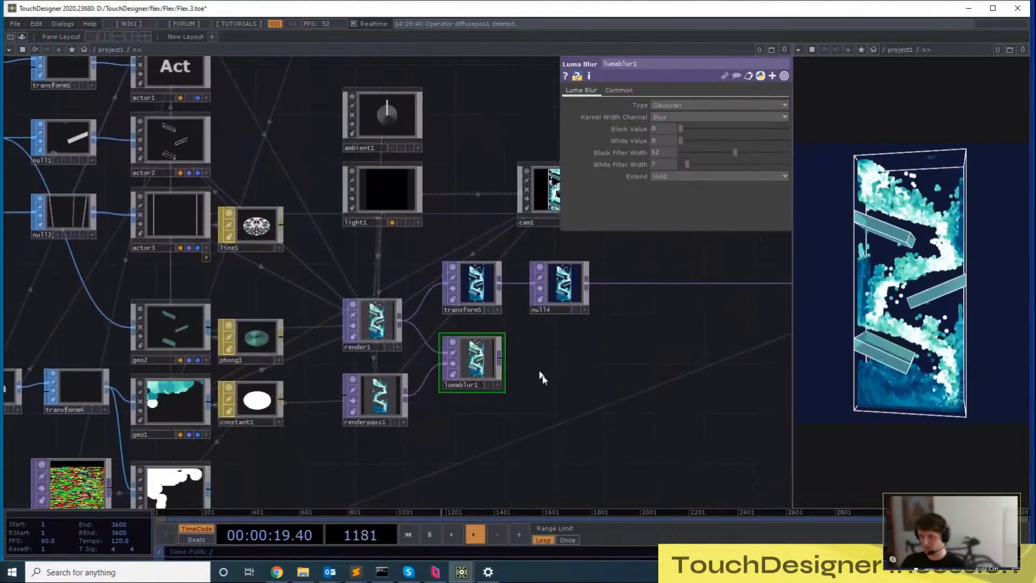
scroll(493, 364, up, 5)
drag(623, 326, 597, 175)
drag(735, 152, 694, 130)
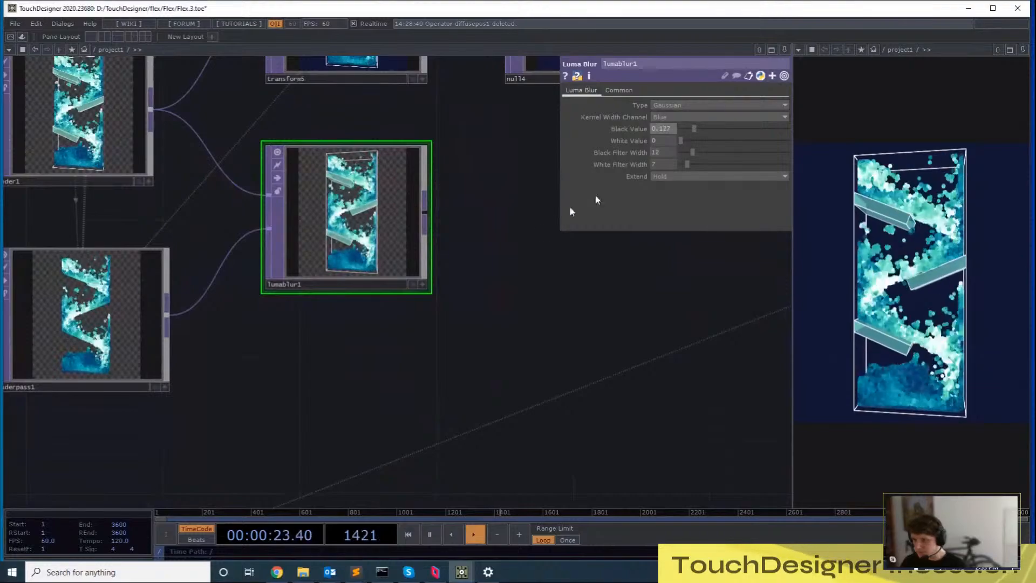
scroll(345, 240, up, 6)
scroll(362, 318, down, 5)
scroll(342, 289, up, 4)
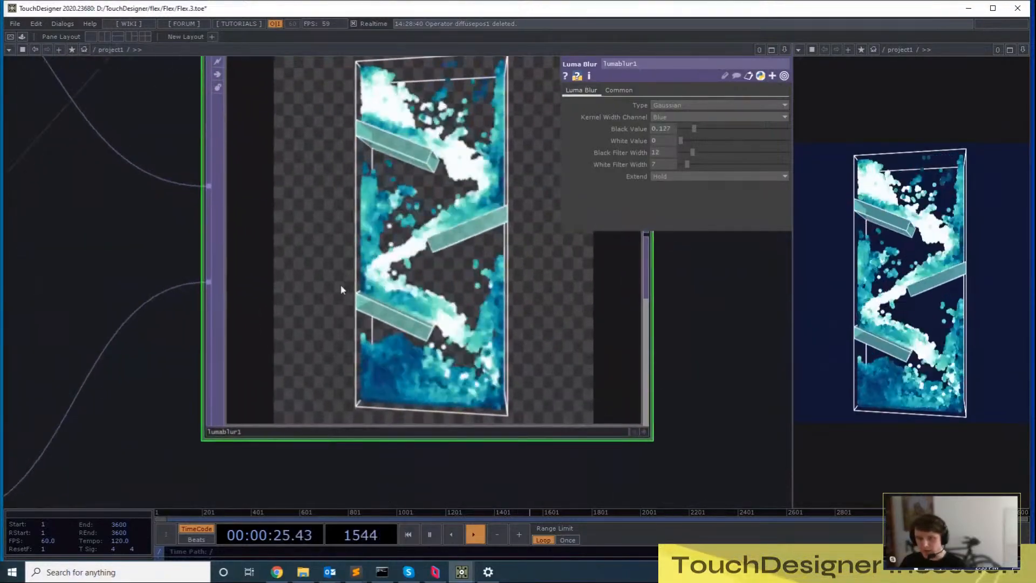
Add an Edge TOP after lumablur1 and turn on its Comp Over Input option
scroll(509, 407, down, 5)
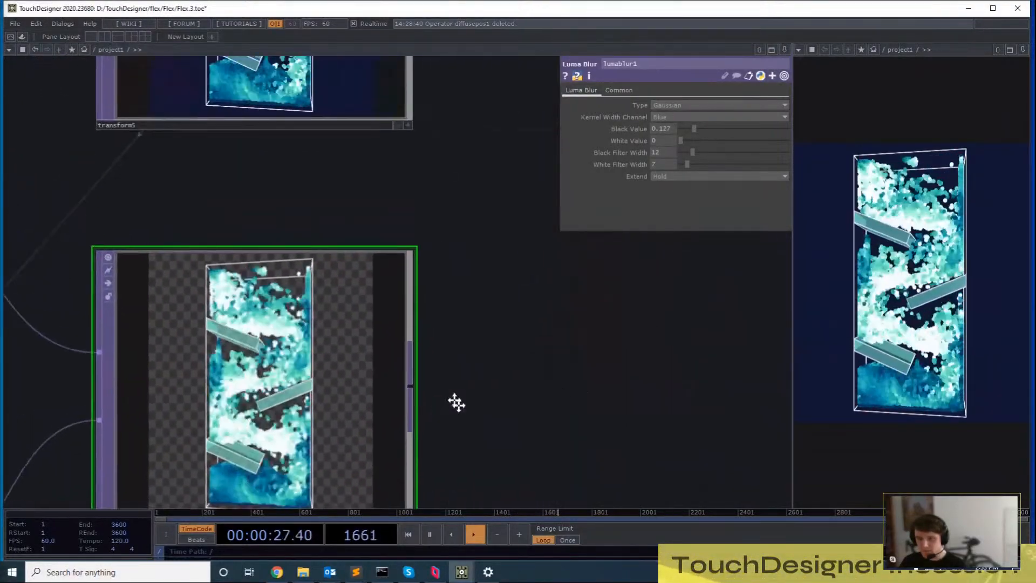
right_click(391, 391)
text(edge)
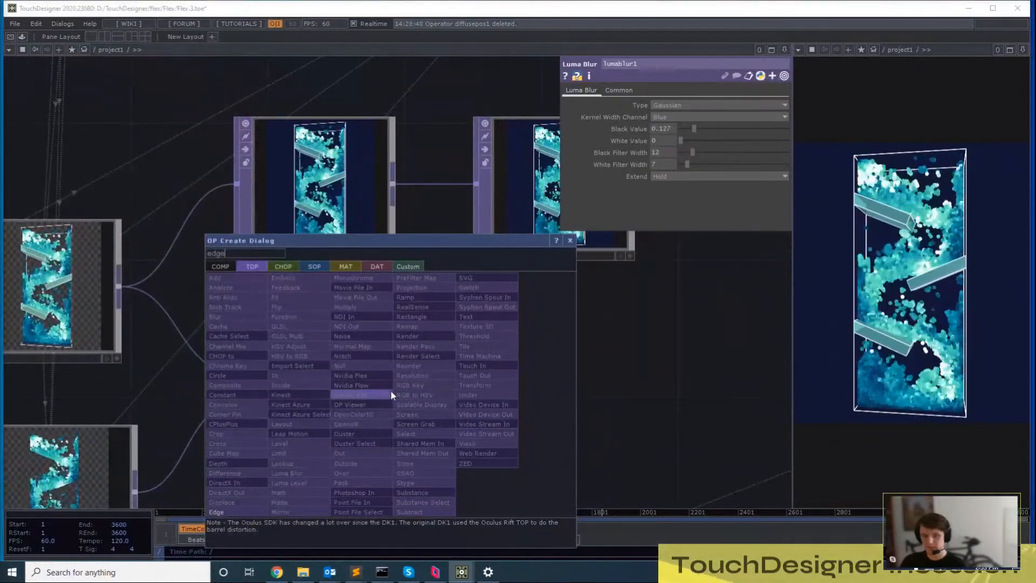
click(243, 512)
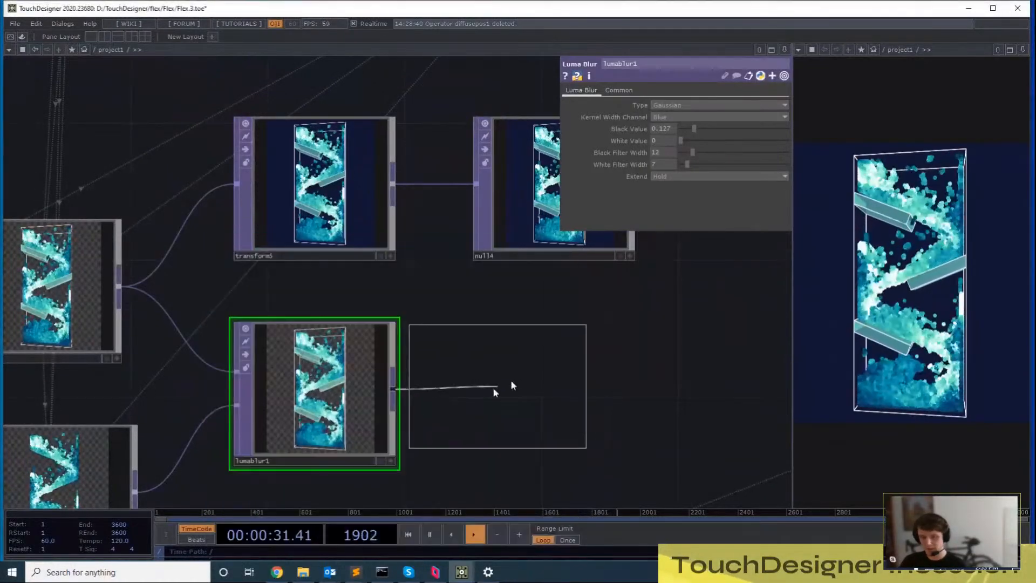
click(526, 394)
scroll(691, 387, down, 2)
click(669, 176)
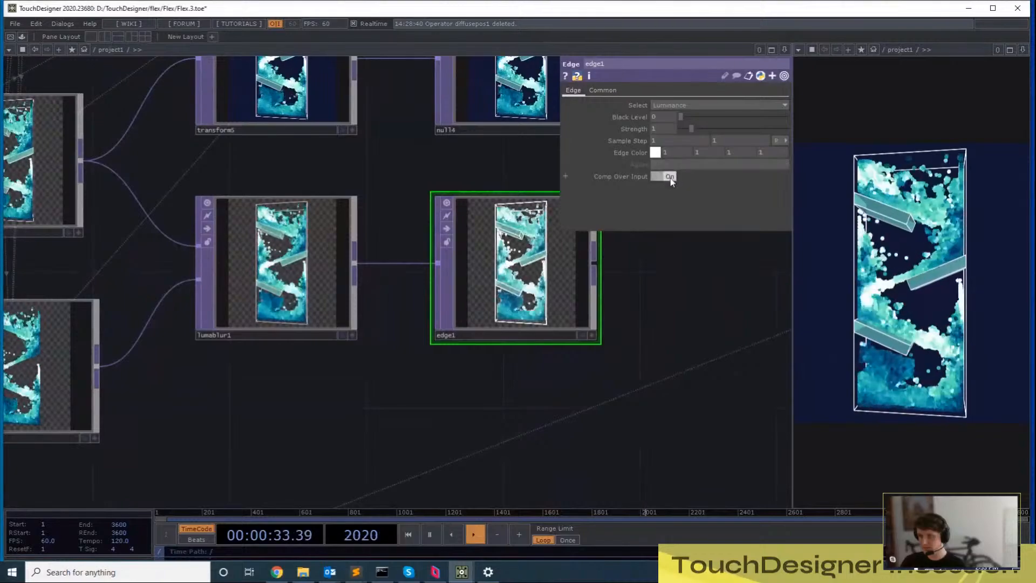
Shift transform5 and null4 further along the network and connect edge1's output into transform5
scroll(583, 386, down, 3)
drag(404, 187, 292, 242)
right_drag(292, 241, 448, 334)
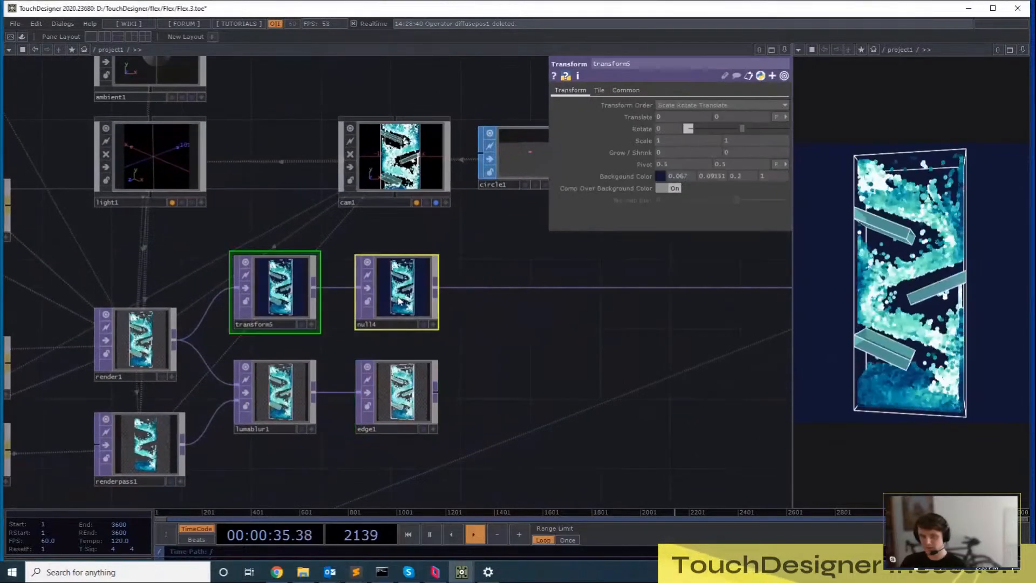
drag(278, 289, 571, 291)
drag(438, 401, 531, 287)
drag(575, 440, 437, 437)
drag(594, 412, 467, 415)
drag(292, 359, 311, 355)
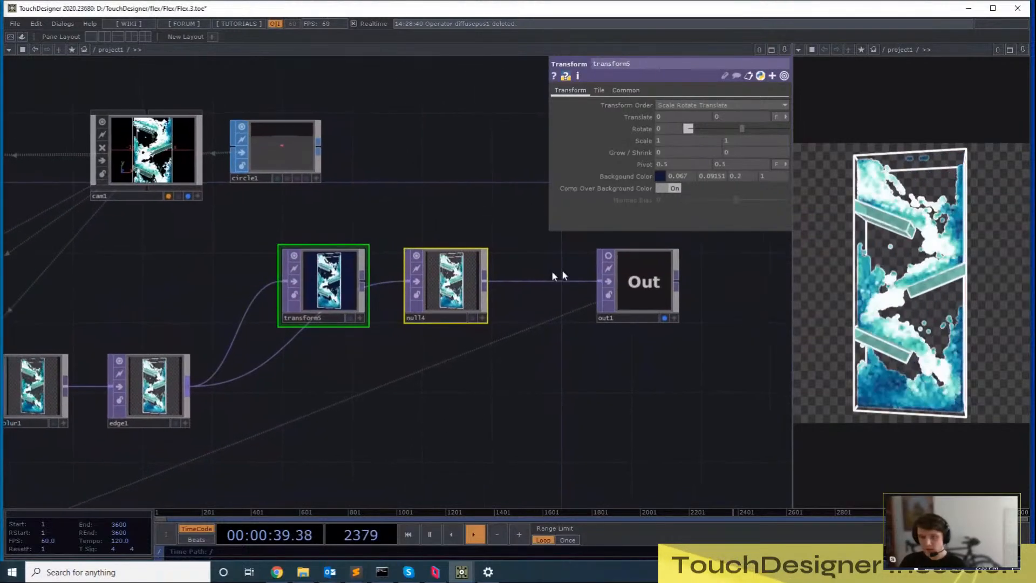
Rewire the output chain so that transform5 feeds null4 and null4 feeds out1
right_click(585, 279)
click(599, 286)
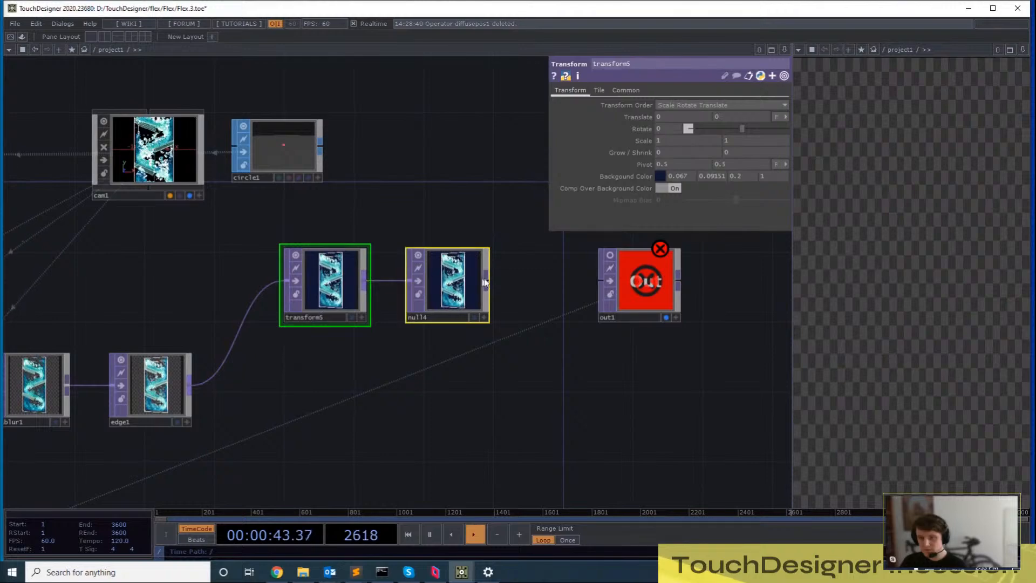
drag(486, 281, 600, 281)
Inspect edge1's parameters and outlined result, and look over the particle buffer and solver nodes
scroll(622, 382, down, 3)
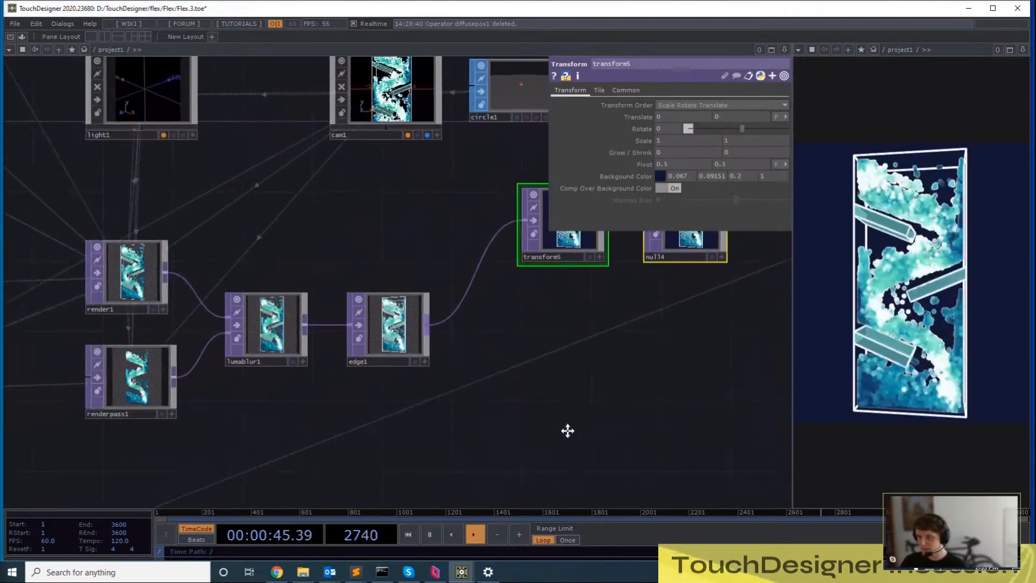
scroll(458, 432, up, 8)
click(542, 315)
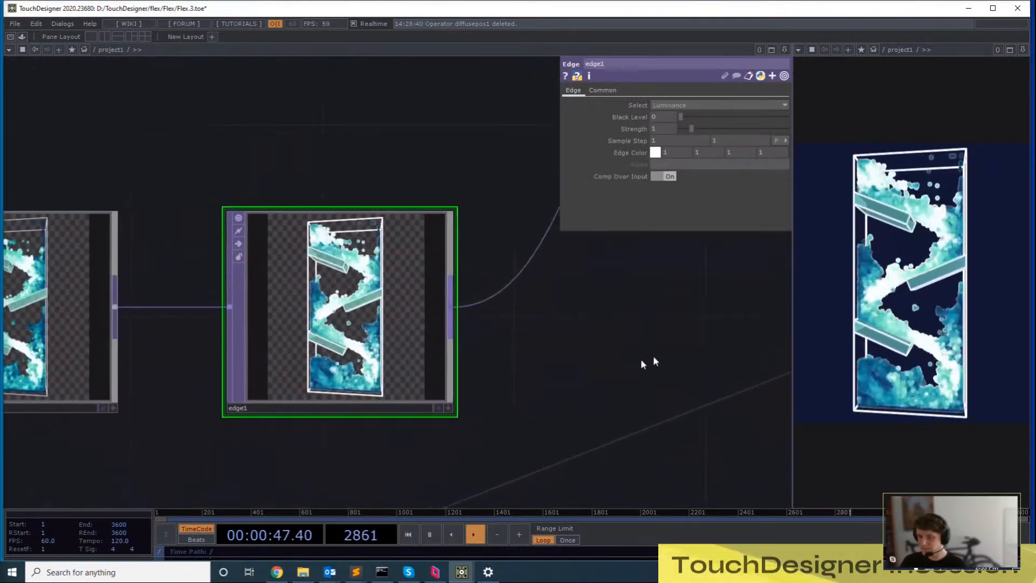
scroll(653, 355, up, 1)
scroll(320, 251, down, 4)
scroll(438, 345, down, 3)
drag(438, 345, 493, 399)
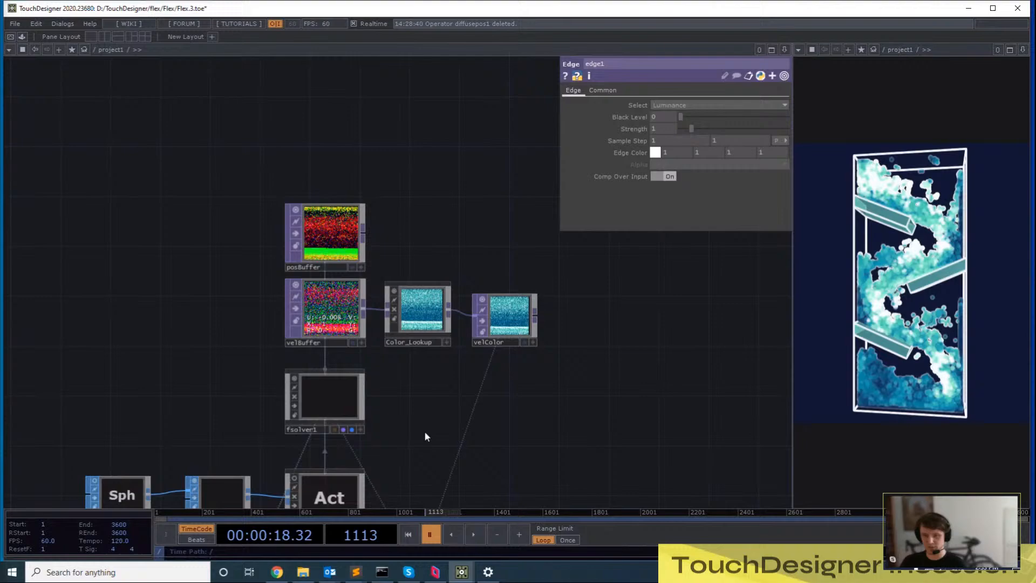
drag(426, 432, 341, 235)
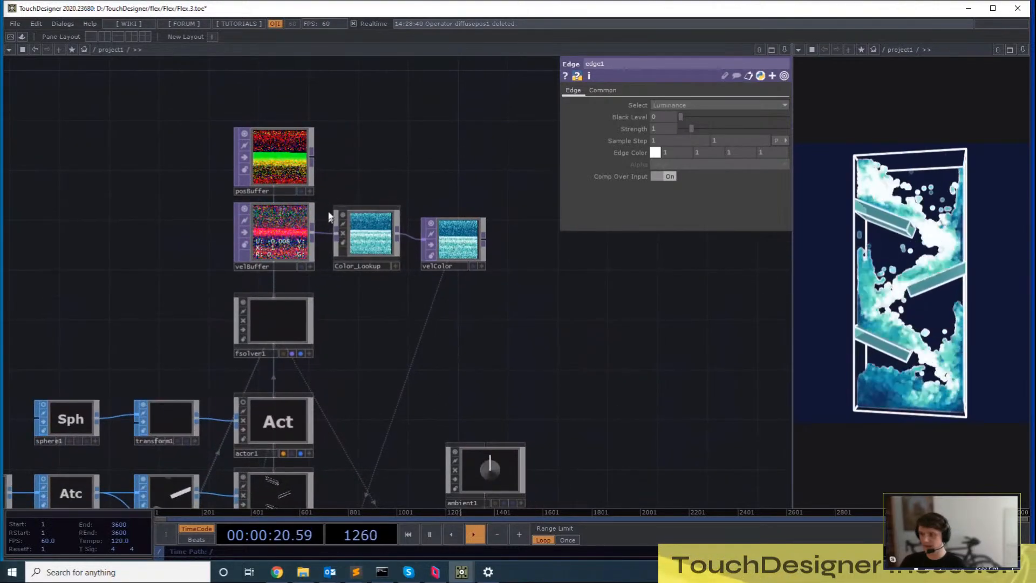
drag(397, 315, 478, 238)
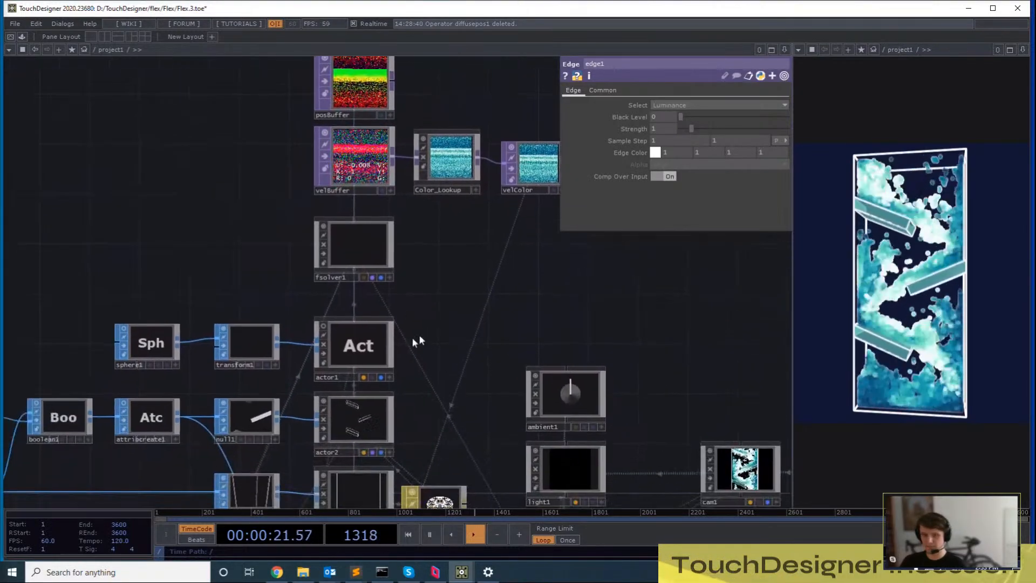
right_click(391, 161)
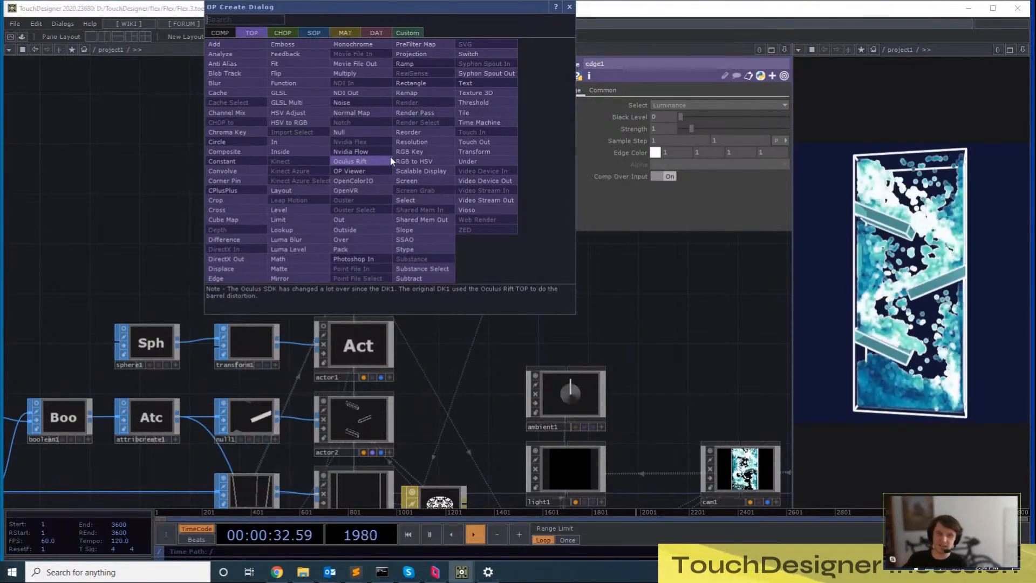
click(662, 346)
Review the instancing settings of geo1, including the color and translate sources
drag(476, 262, 399, 109)
middle_drag(399, 109, 402, 291)
middle_drag(350, 355, 373, 187)
click(332, 275)
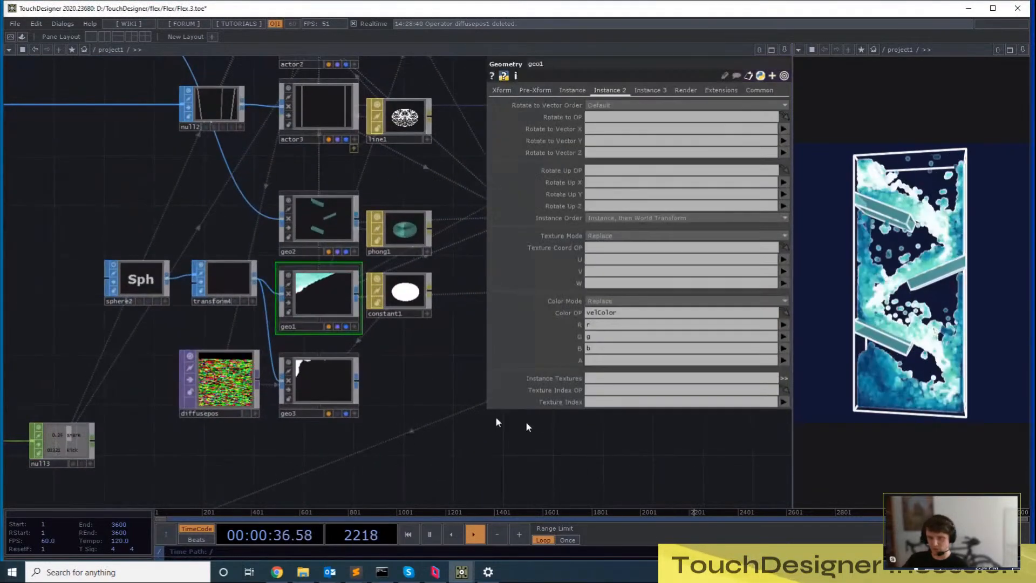
drag(495, 416, 394, 467)
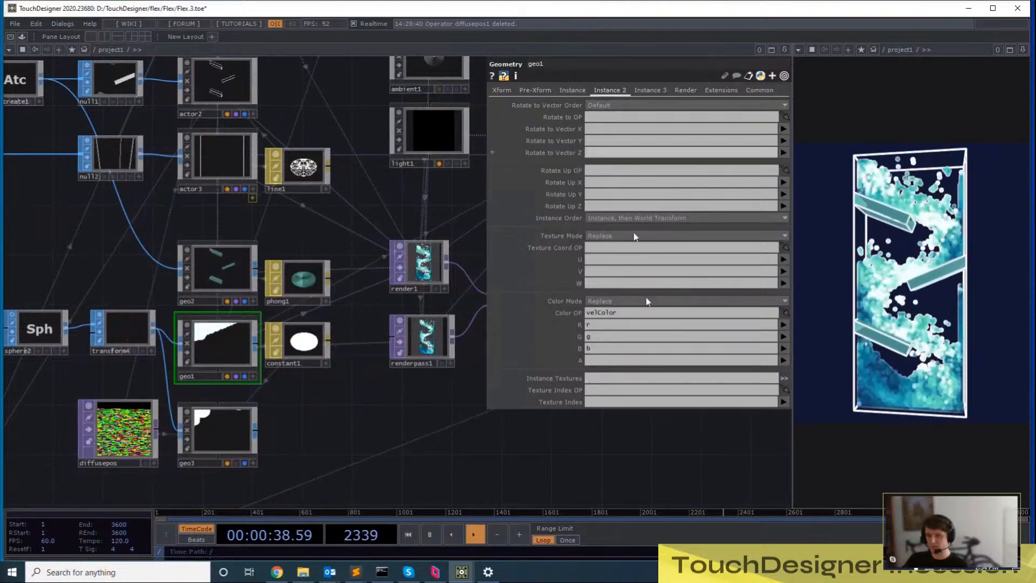
click(572, 90)
drag(353, 358, 306, 567)
drag(430, 163, 421, 359)
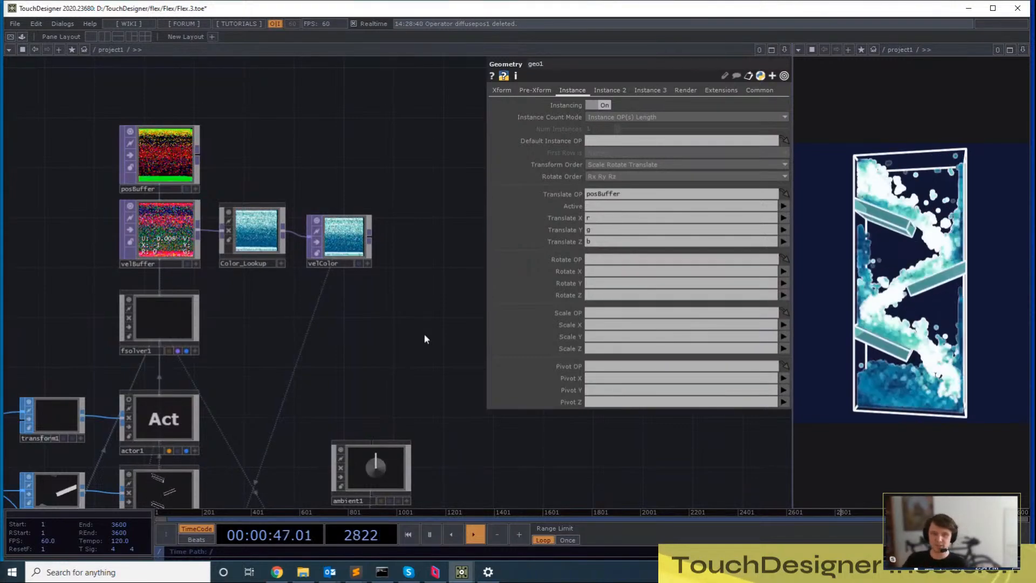
key(Tab)
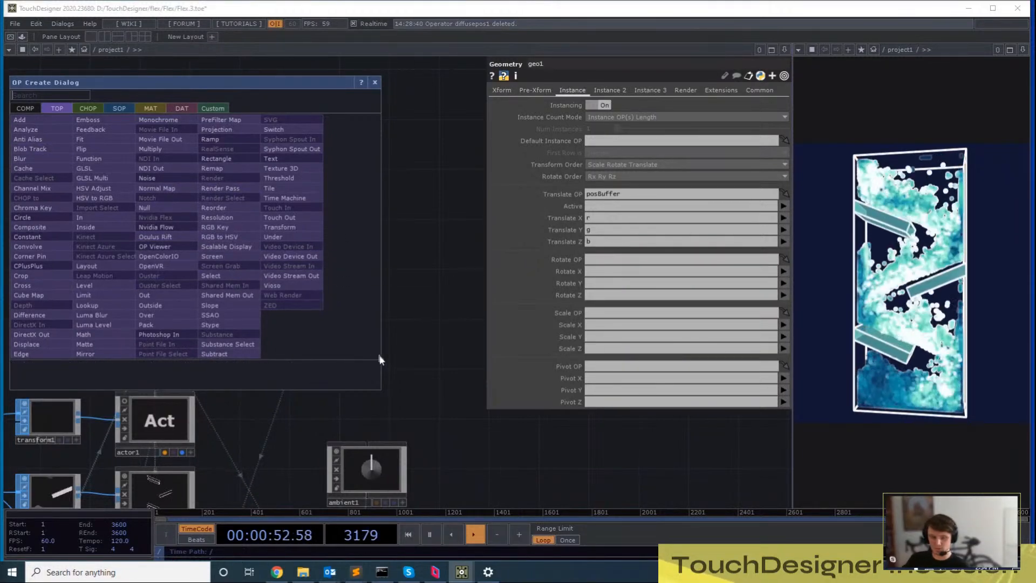
text(v)
key(Escape)
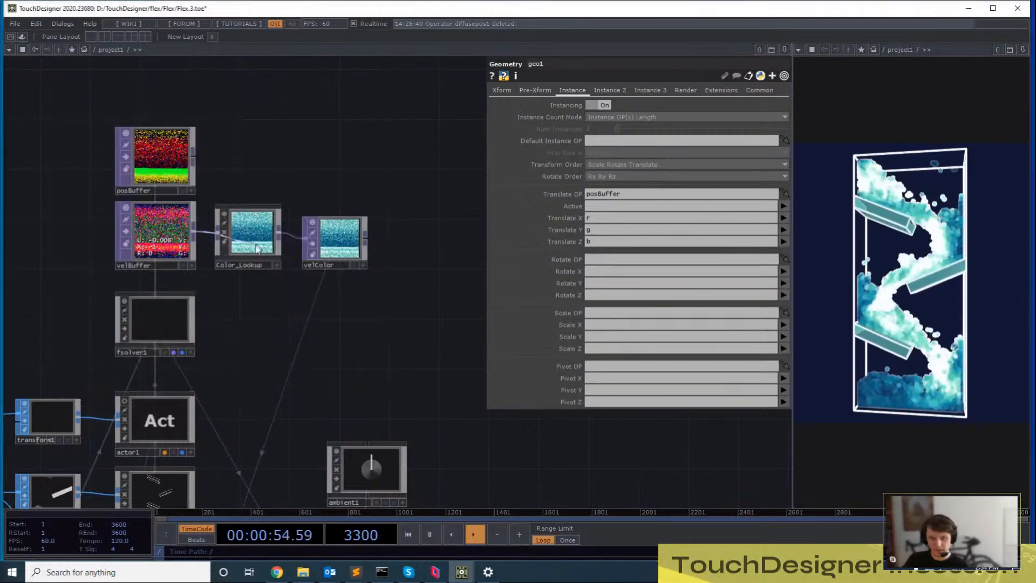
Add a Math TOP fed by velBuffer and place it below Color_Lookup
key(Tab)
text(ma)
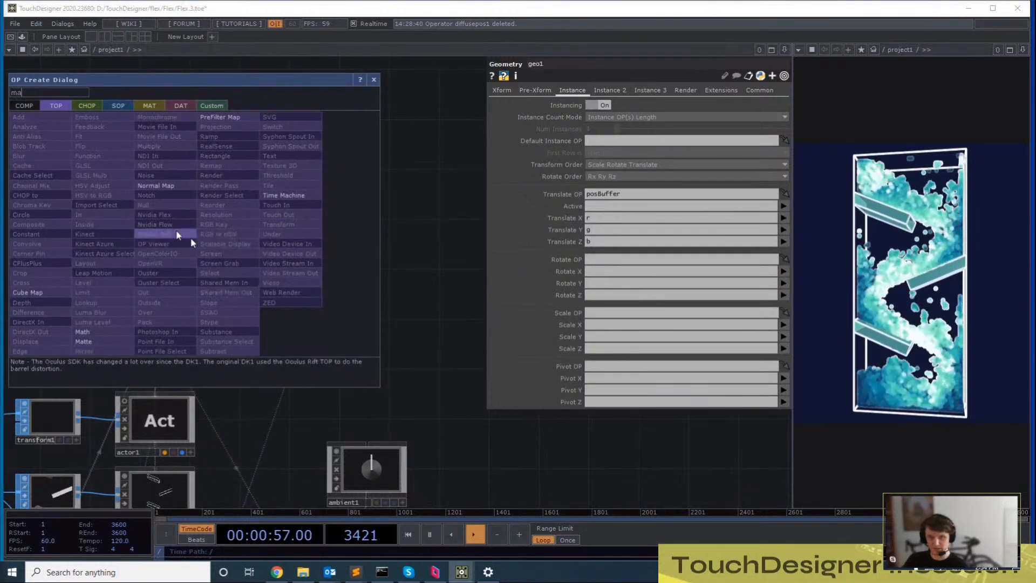
click(89, 332)
click(251, 325)
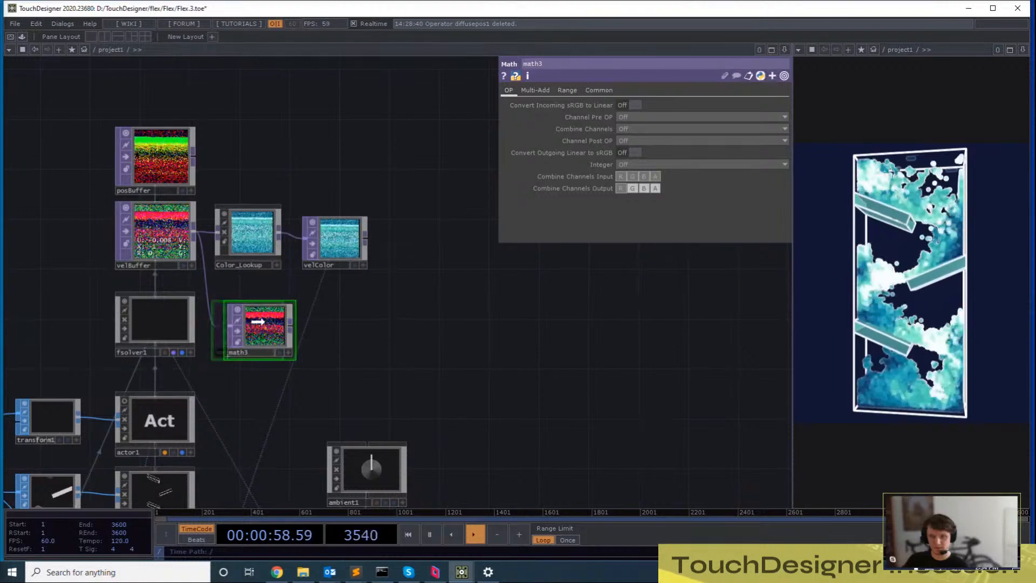
Add a Null TOP to the output of math3 and place it beside it
right_click(292, 326)
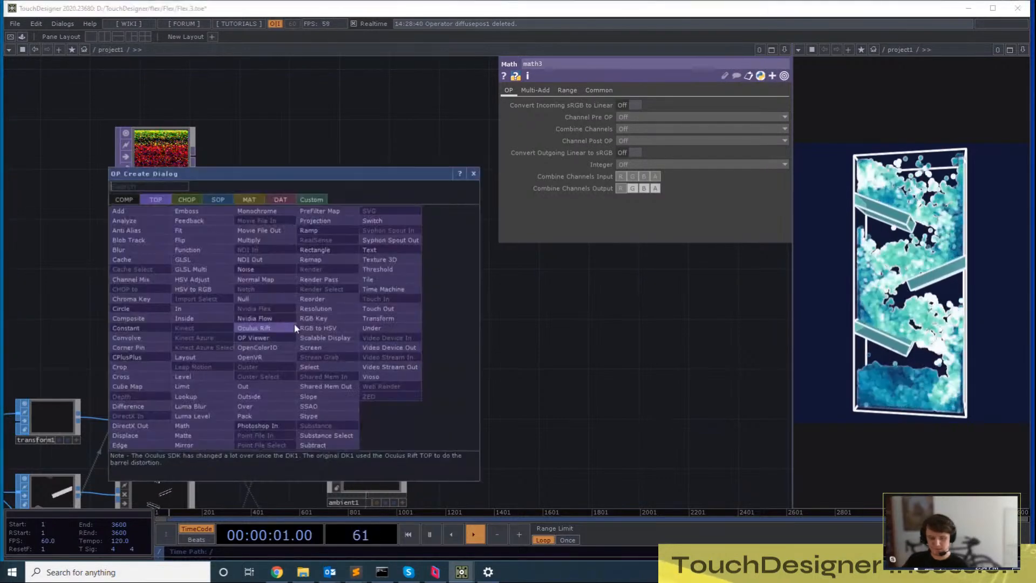
text(nu)
click(253, 299)
click(359, 328)
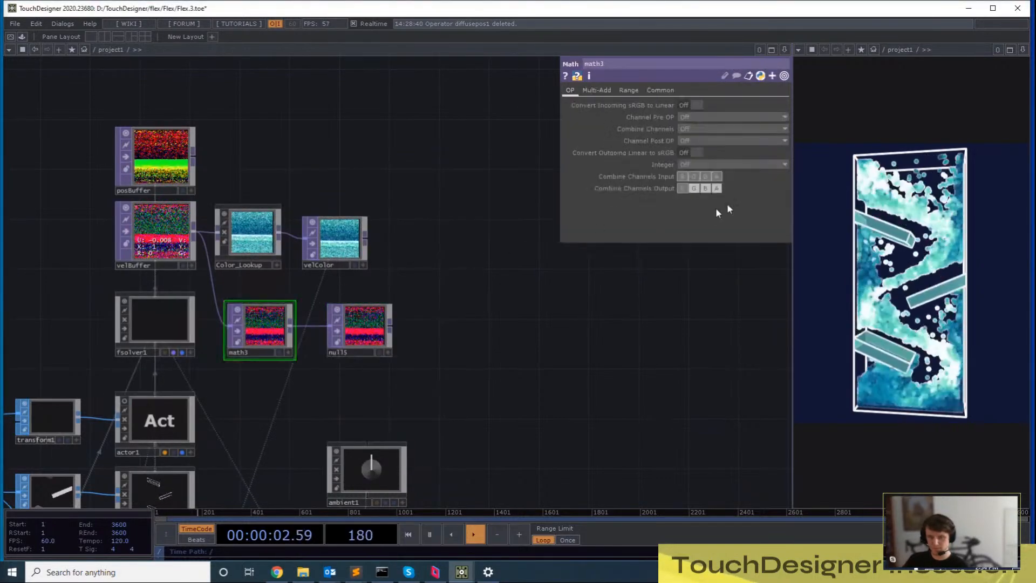
Set the Channel Pre OP of math3 to Root
click(711, 116)
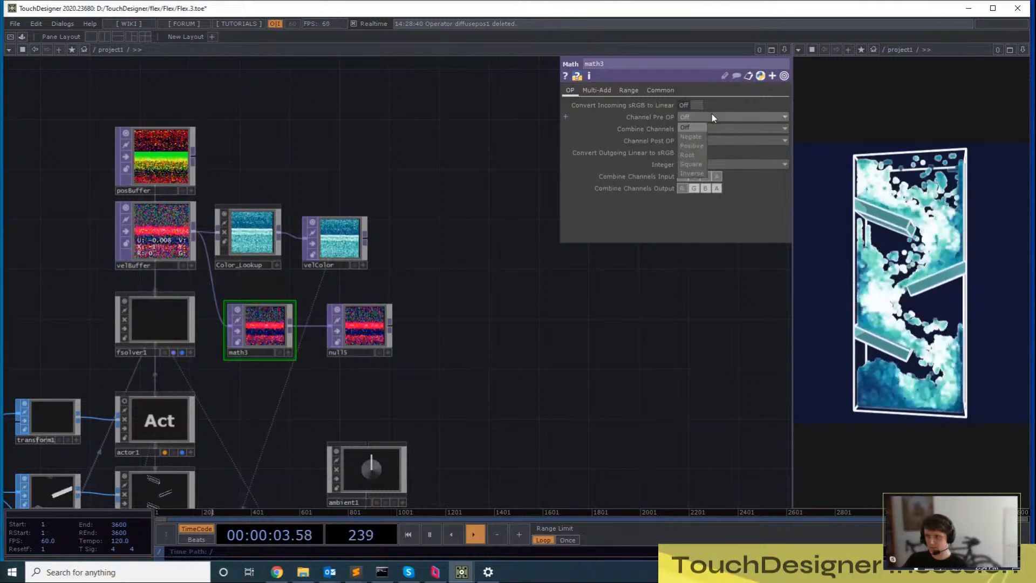
click(695, 156)
scroll(324, 326, up, 3)
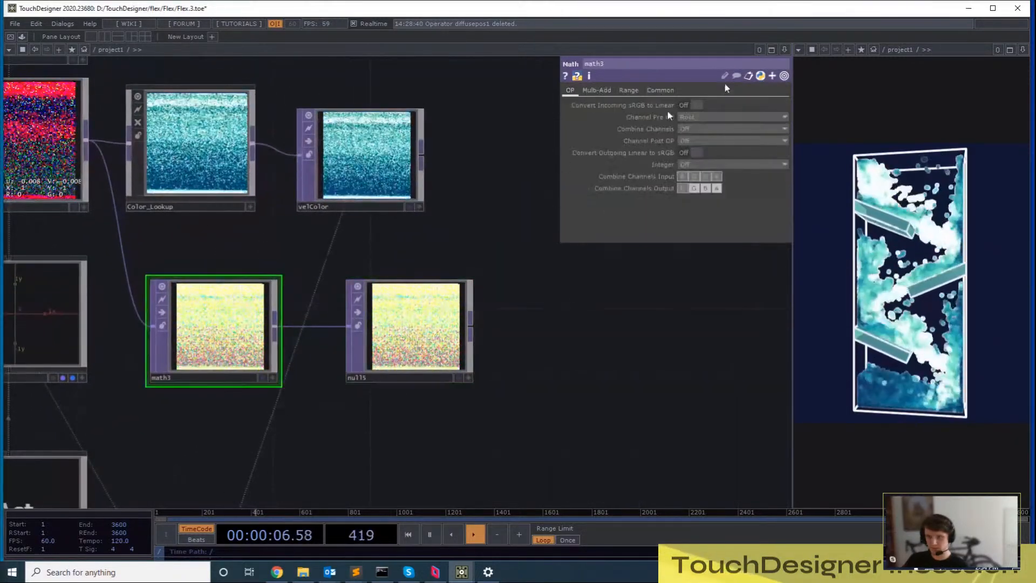
drag(331, 240, 385, 269)
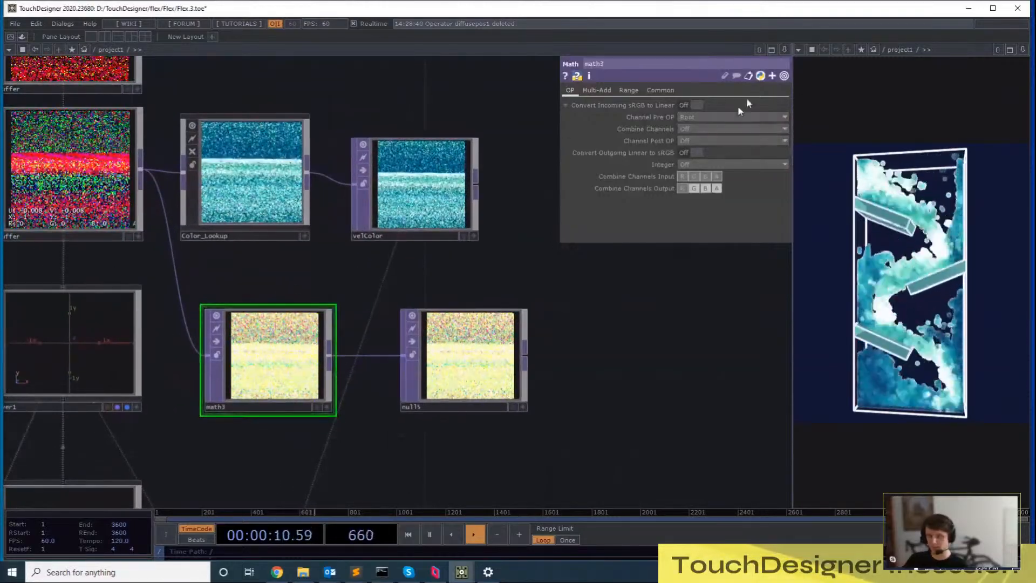
Lower the upper To Range value of math3 to about 0.7, and undo the accidental node resize
click(629, 90)
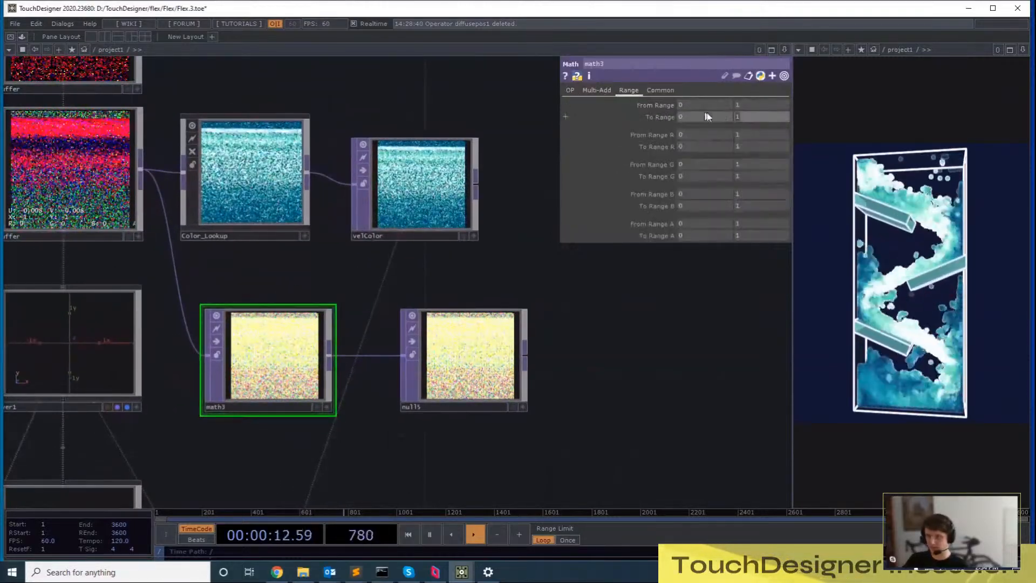
middle_drag(764, 119, 720, 122)
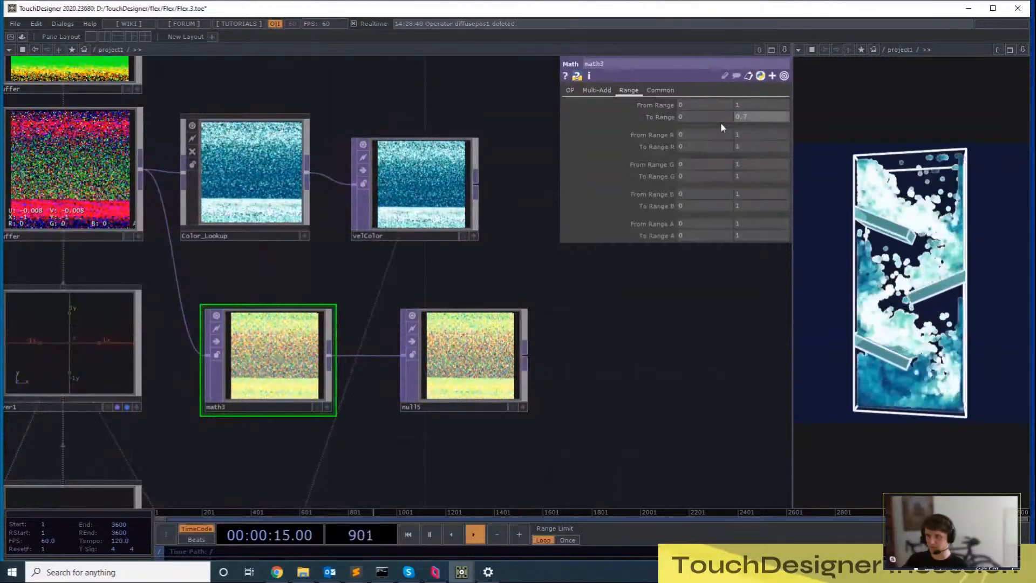
middle_click(772, 113)
drag(535, 380, 535, 303)
drag(528, 333, 479, 348)
key(ctrl+z)
click(499, 307)
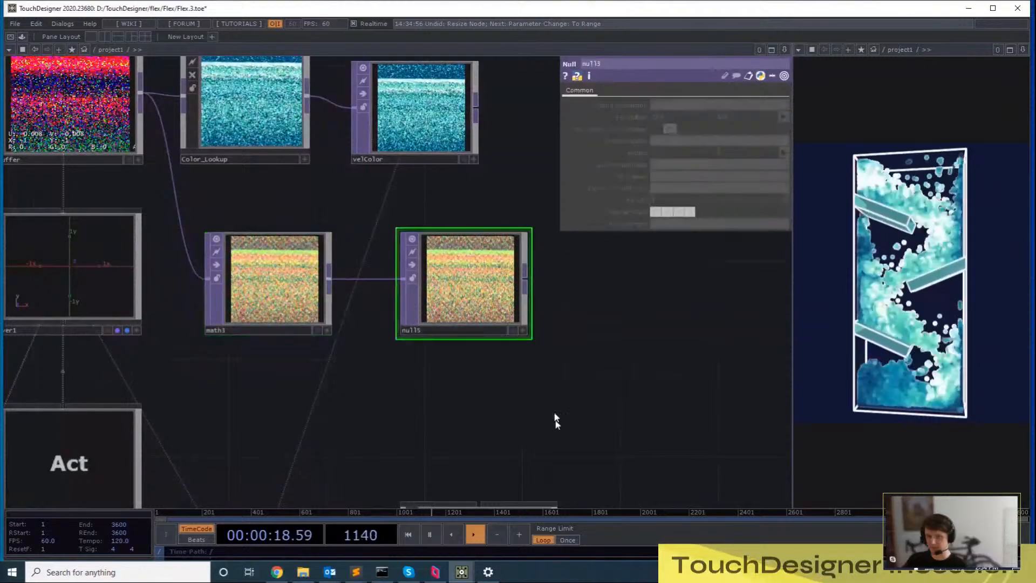
Assign null5 as the Scale OP in the instancing settings of geo1
scroll(556, 421, down, 3)
drag(556, 421, 464, 195)
drag(330, 432, 381, 144)
click(247, 299)
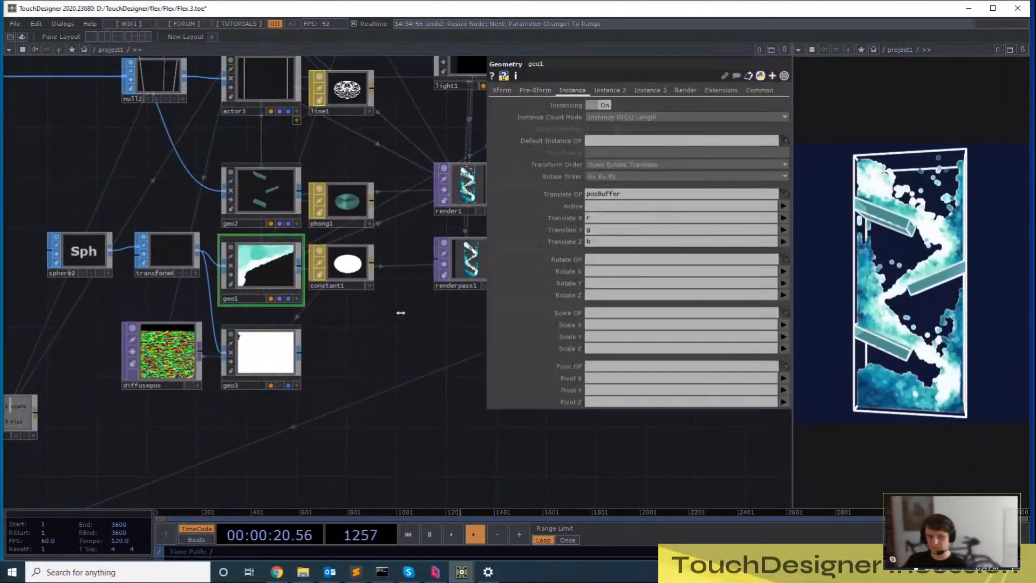
drag(400, 312, 401, 371)
drag(396, 271, 230, 486)
scroll(230, 487, down, 3)
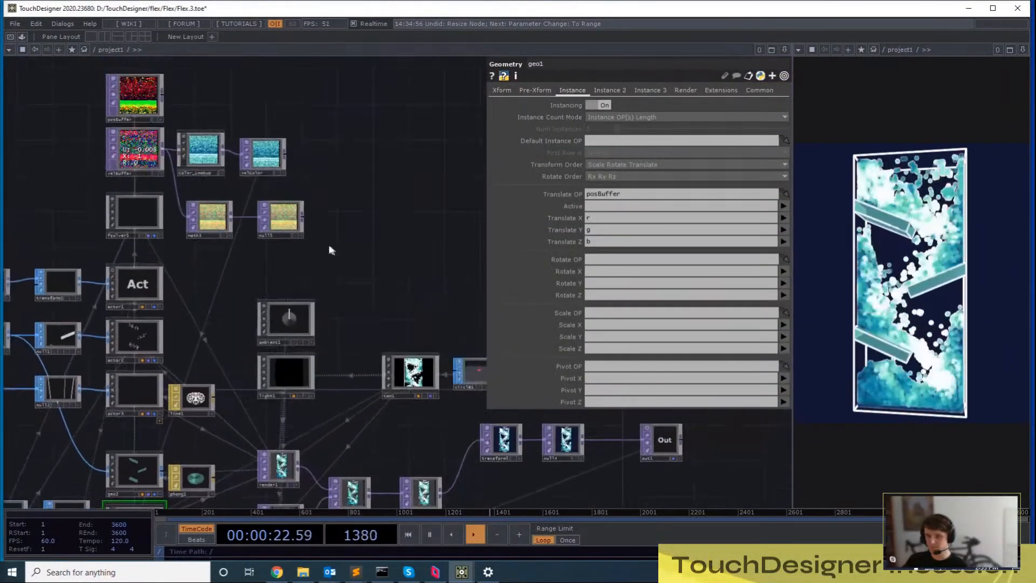
drag(283, 217, 610, 315)
Map geo1's instance Scale X, Scale Y and Scale Z to the r, g and b channels
click(614, 324)
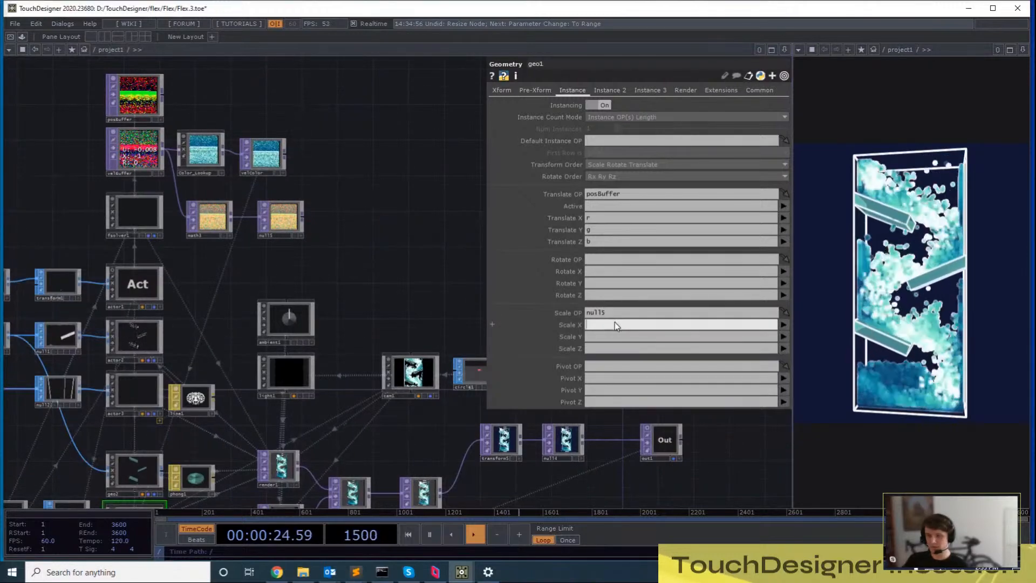
text(r)
click(611, 336)
text(g)
click(608, 347)
text(b)
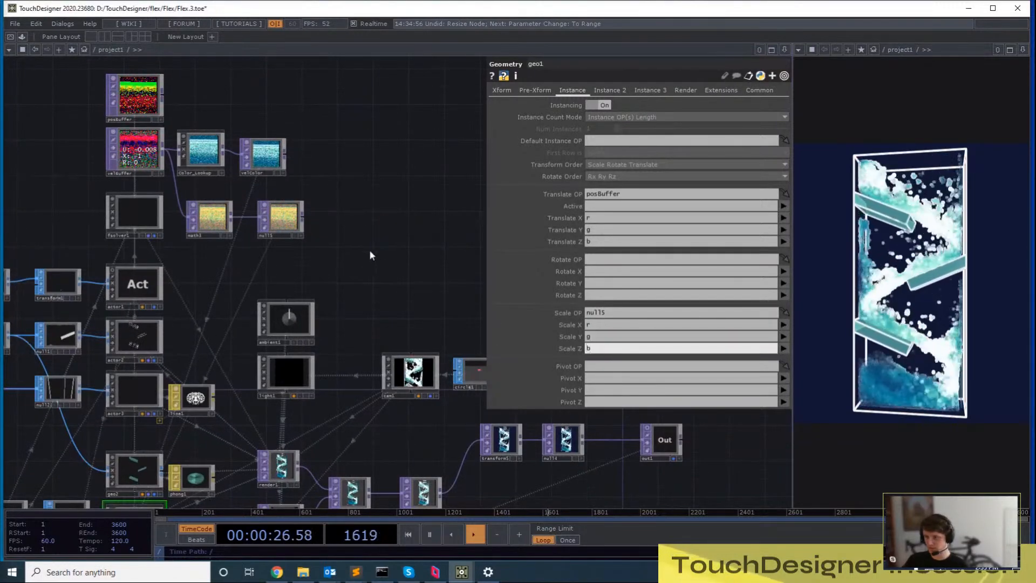
key(Return)
mouse_move(374, 236)
mouse_down()
mouse_move(336, 308)
mouse_move(362, 223)
mouse_up()
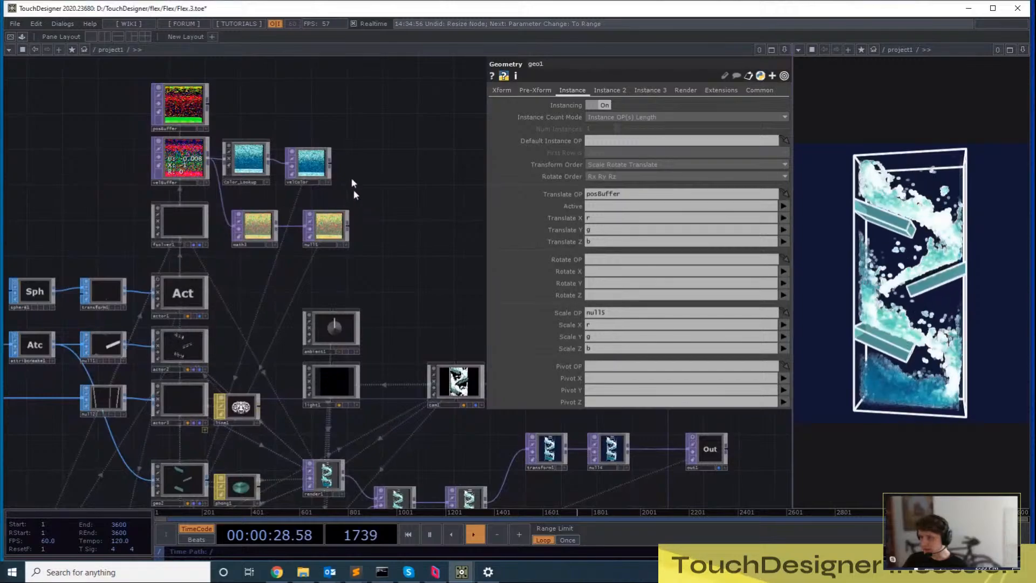
Fine-tune the upper To Range value of math3, keeping it at 0.7 for the particle scale
scroll(329, 201, up, 5)
click(190, 265)
middle_drag(734, 117, 767, 115)
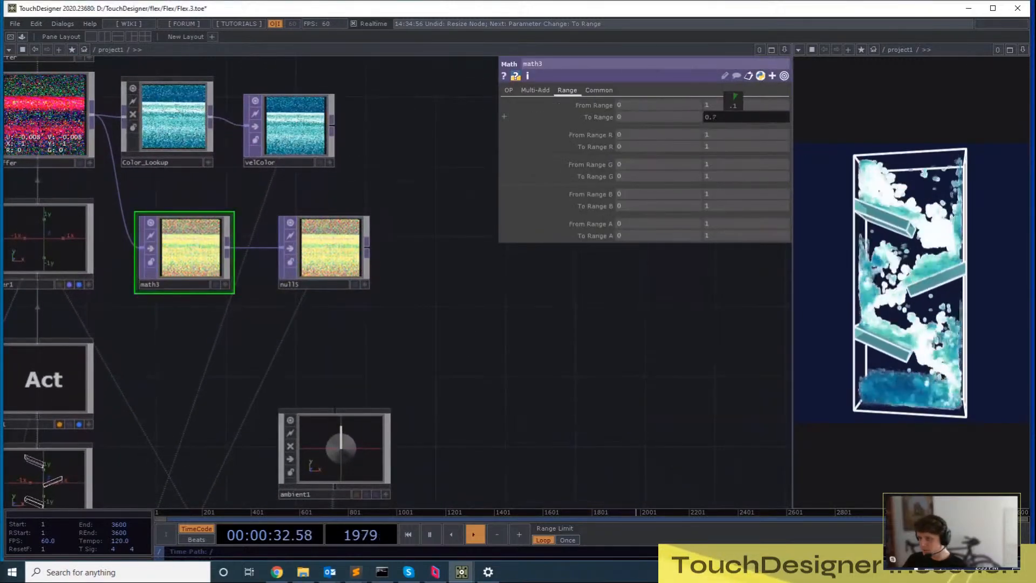
drag(561, 357, 324, 135)
drag(305, 234, 559, 348)
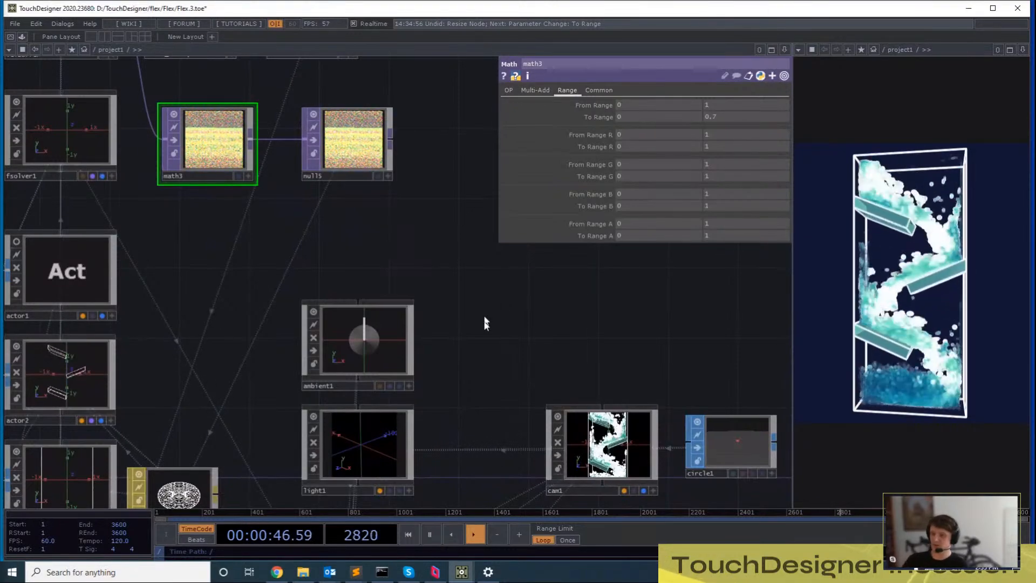
drag(565, 365, 404, 194)
drag(421, 326, 476, 246)
scroll(475, 248, down, 3)
drag(463, 282, 466, 424)
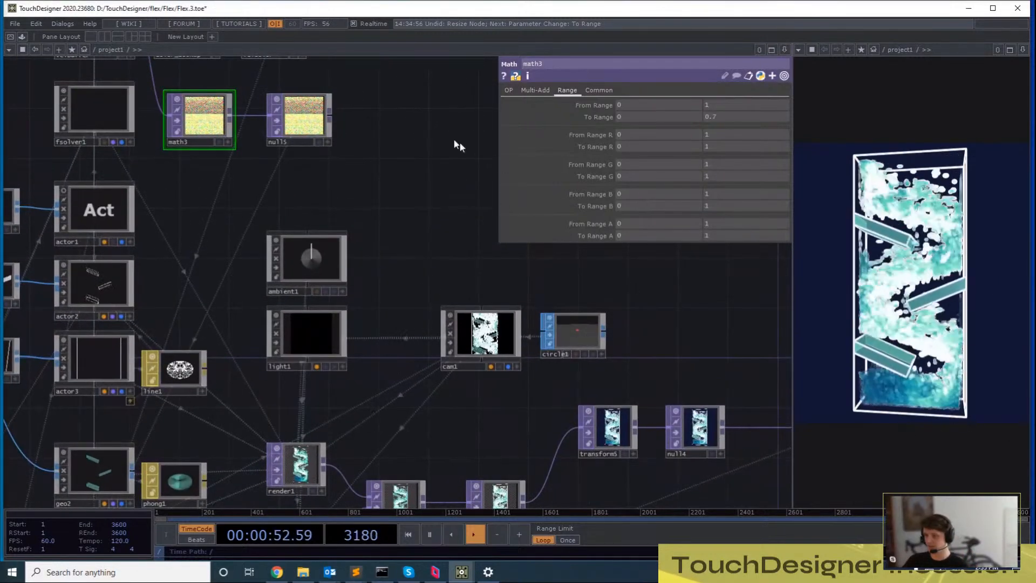
Move null5 closer to math3 so that it sits directly below velColor
drag(459, 141, 417, 283)
click(290, 227)
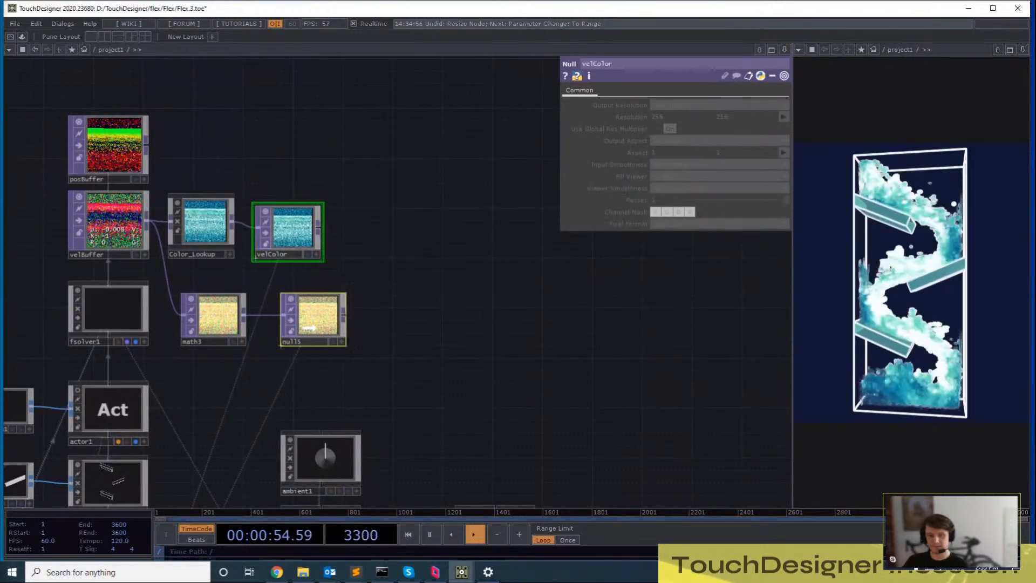
click(324, 316)
drag(348, 317, 416, 317)
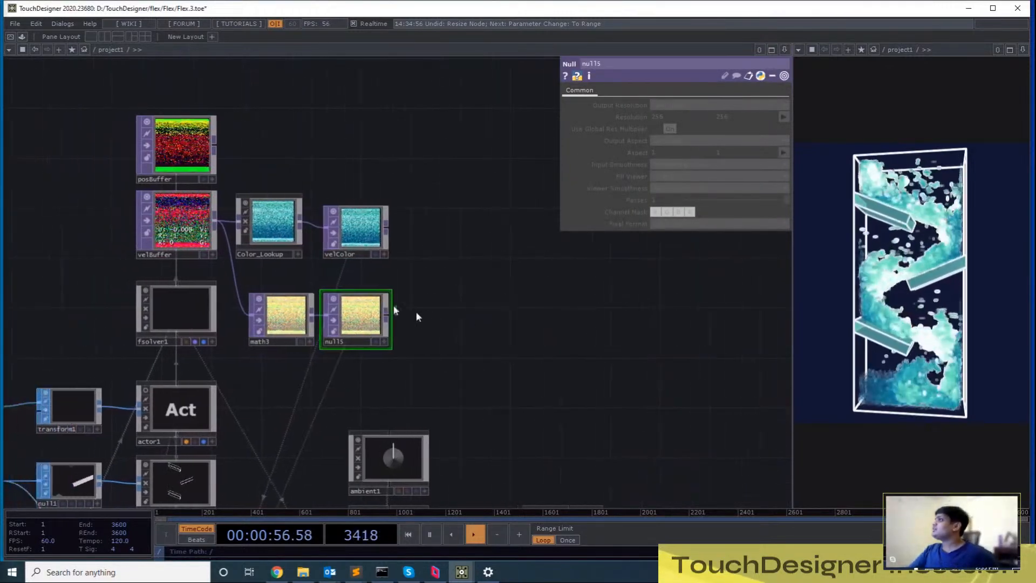
Try an upper To Range value of 1 on math3, and settle on 0.4
scroll(399, 319, up, 3)
click(237, 281)
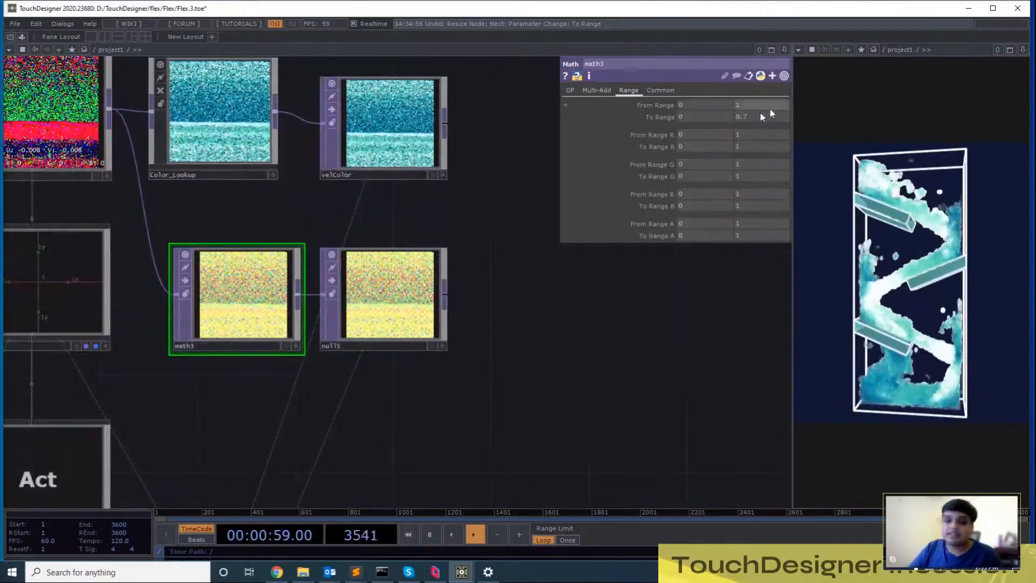
middle_drag(753, 118, 773, 102)
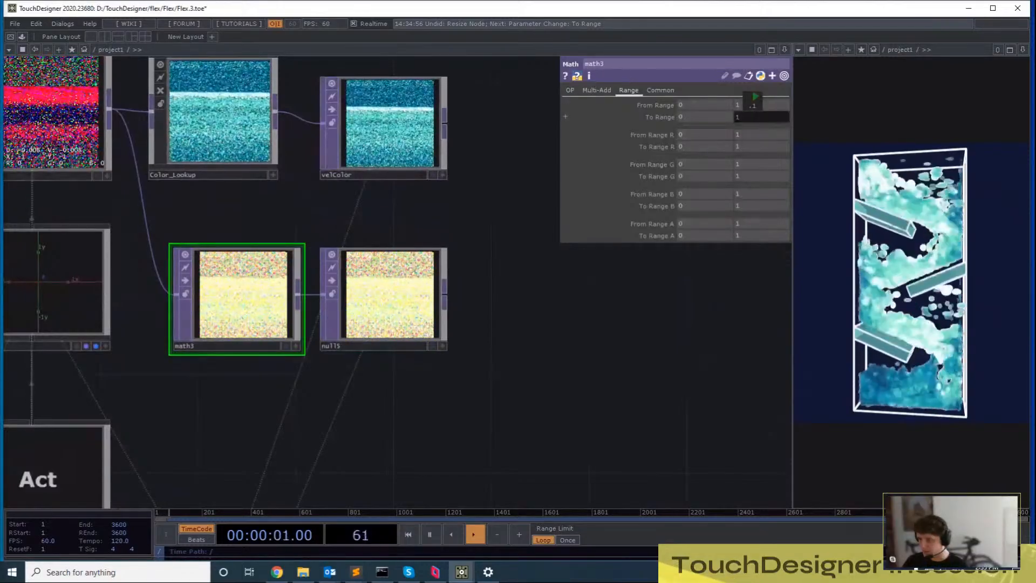
drag(629, 375, 731, 356)
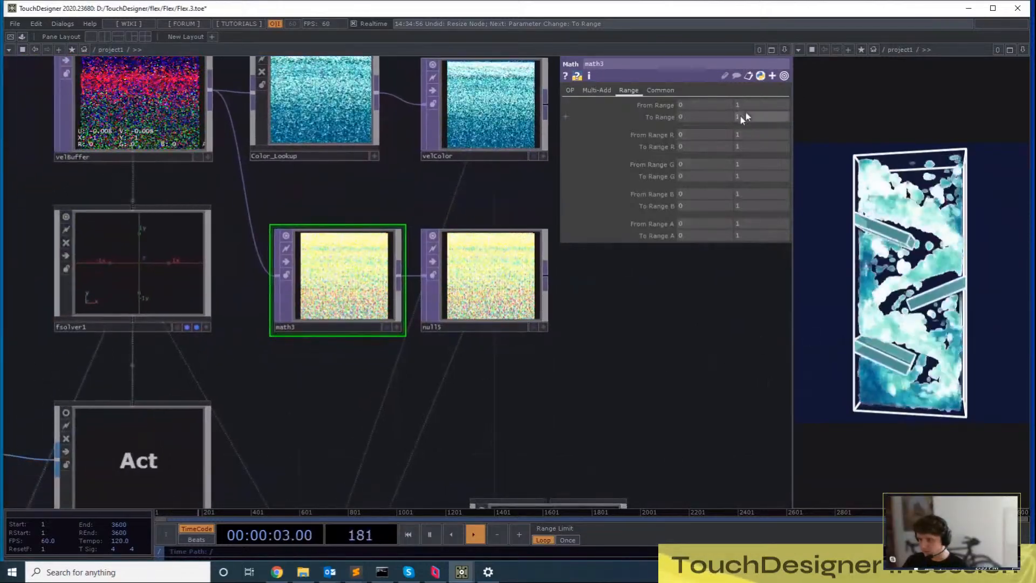
middle_drag(747, 121, 754, 102)
drag(608, 340, 669, 299)
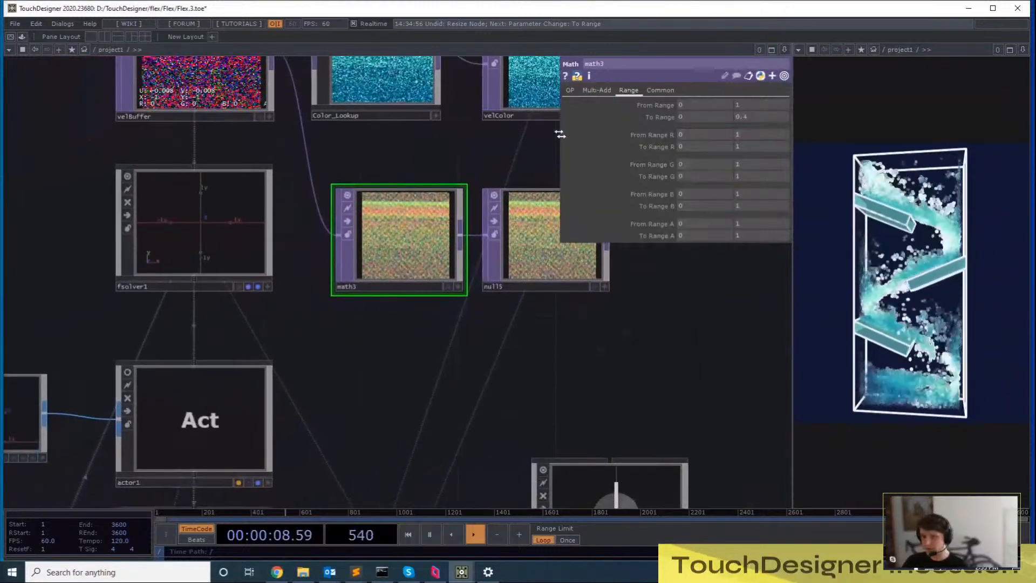
Show math3's Multi-Add parameters, and space out math3 and null5 beneath Color_Lookup and velColor
click(598, 90)
drag(725, 261, 683, 243)
scroll(684, 243, down, 3)
drag(558, 323, 473, 356)
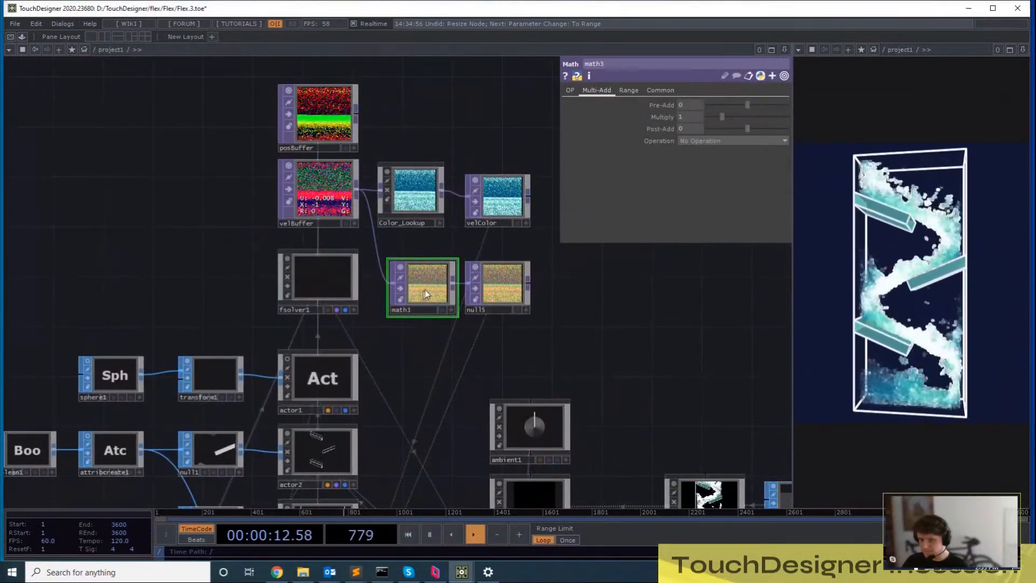
drag(629, 347, 594, 316)
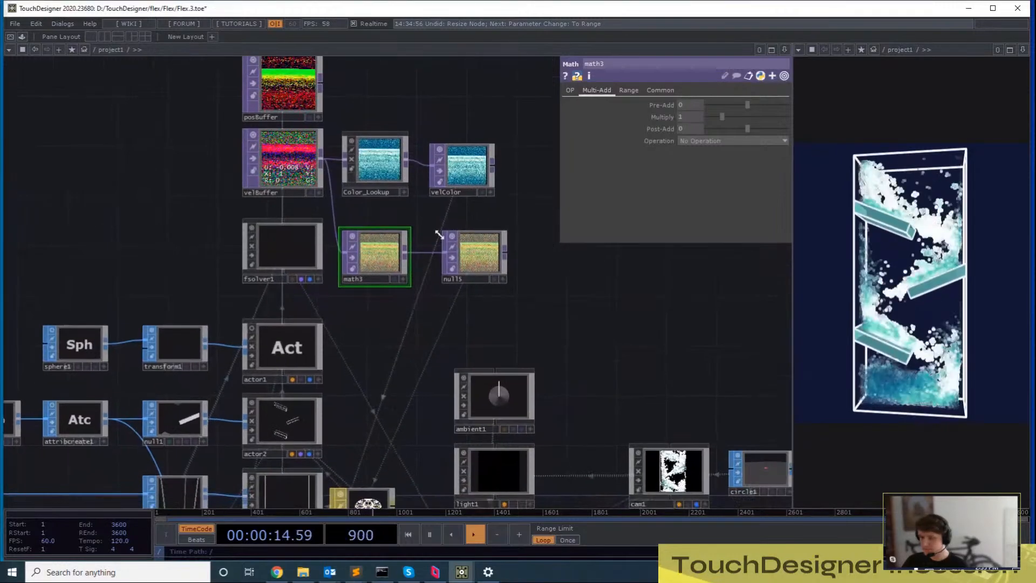
drag(464, 267, 452, 267)
drag(542, 255, 556, 155)
Review the instancing settings of geo1 and the Flex emission parameters of actor1
drag(354, 257, 379, 190)
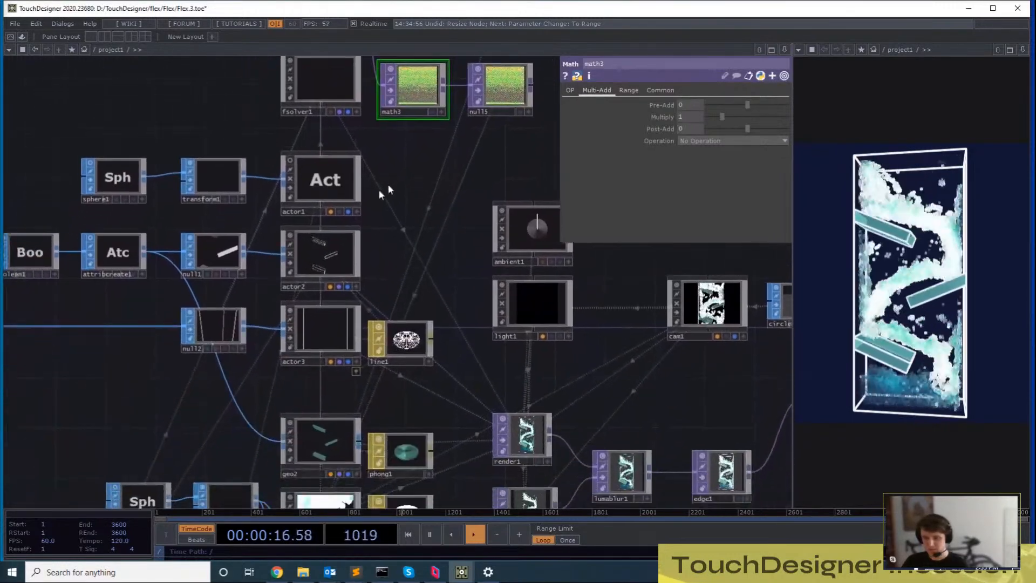
click(346, 186)
drag(370, 229, 322, 100)
drag(376, 442, 311, 400)
drag(237, 394, 288, 398)
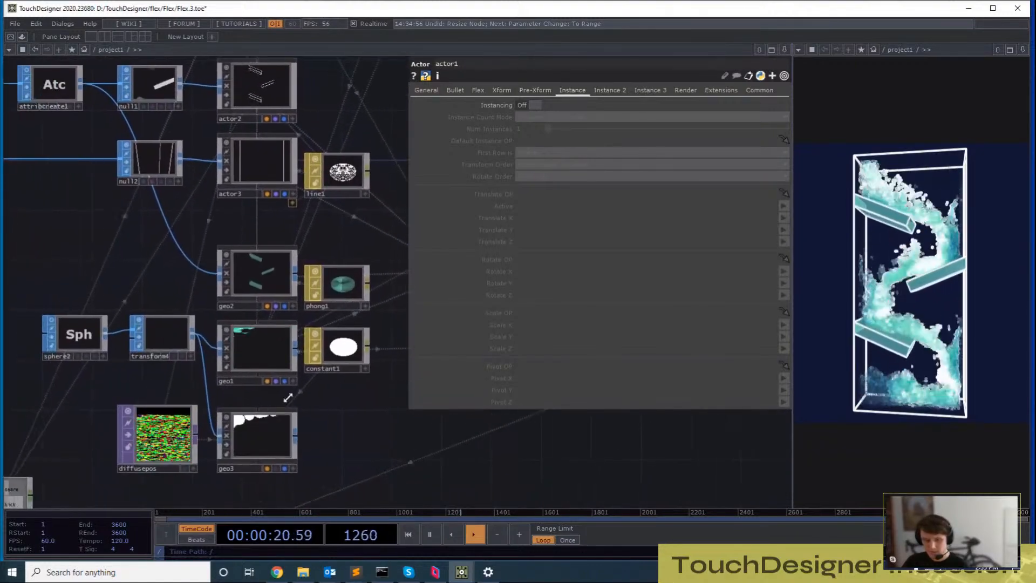
click(280, 348)
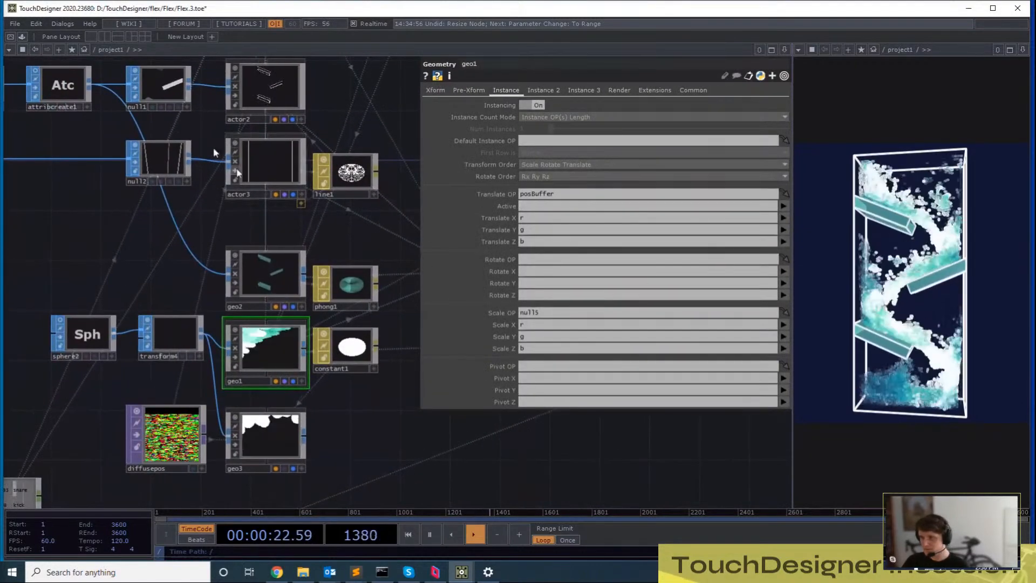
drag(337, 121, 384, 268)
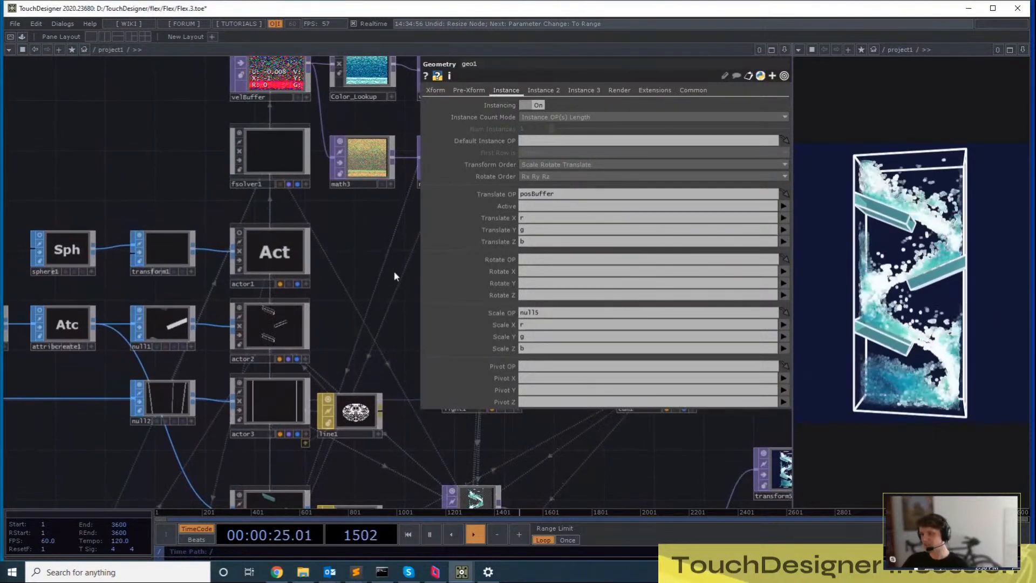
click(257, 244)
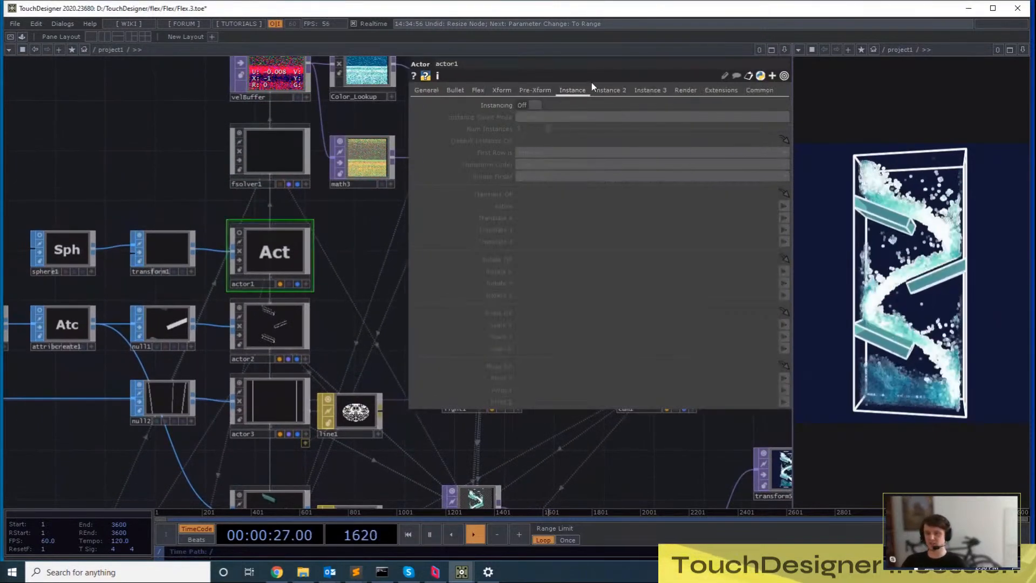
click(477, 90)
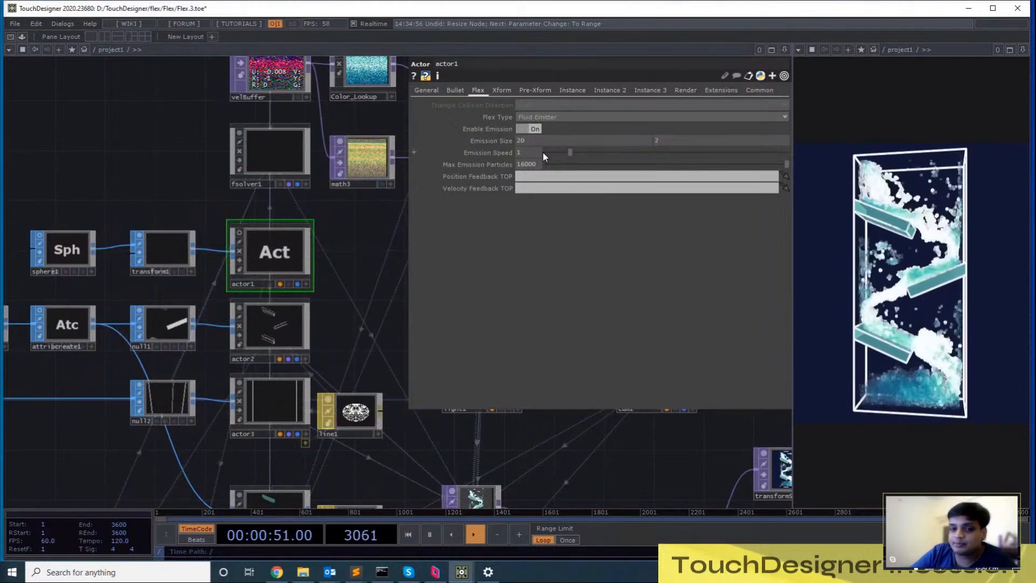
Inspect the particle properties of fsolver1, including the buoyancy expression, alongside the buffer and math nodes
drag(344, 307, 237, 440)
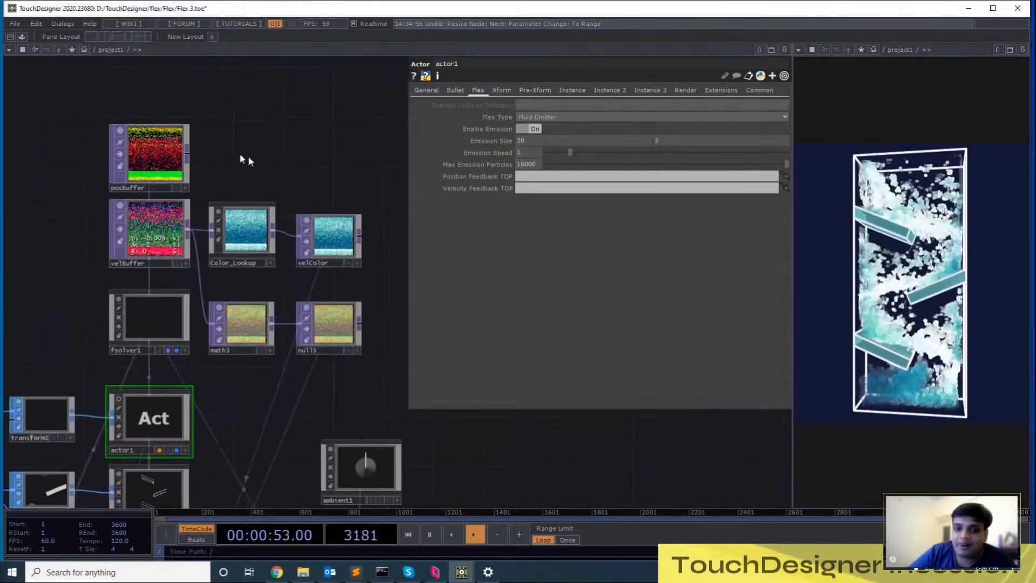
drag(87, 290, 388, 371)
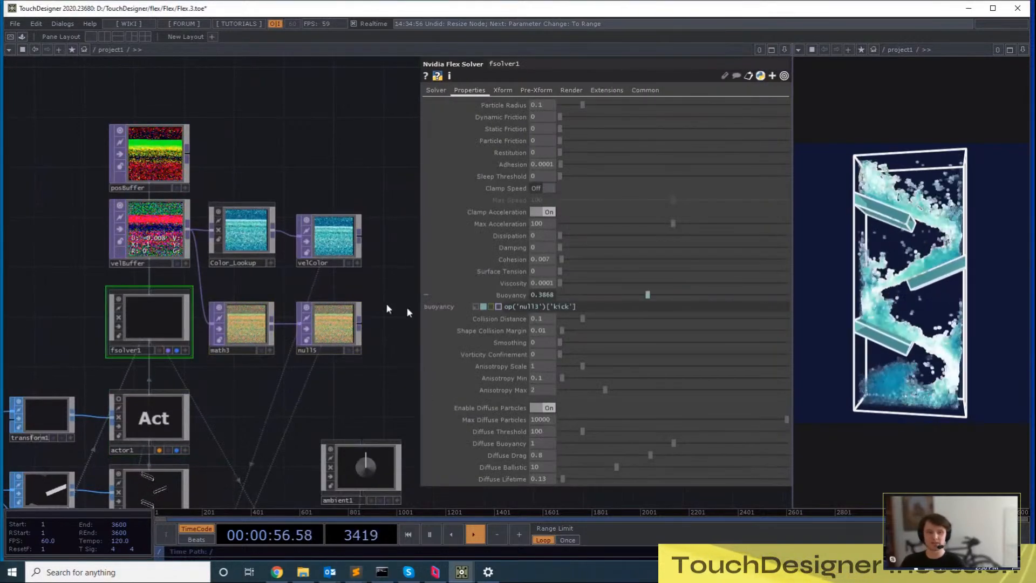
drag(248, 412, 248, 421)
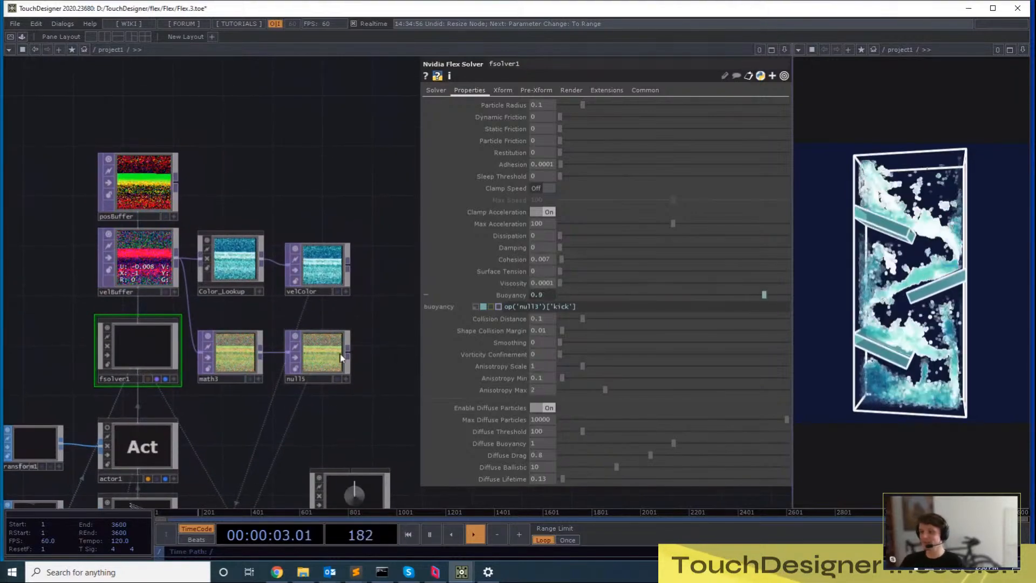
drag(308, 151, 299, 127)
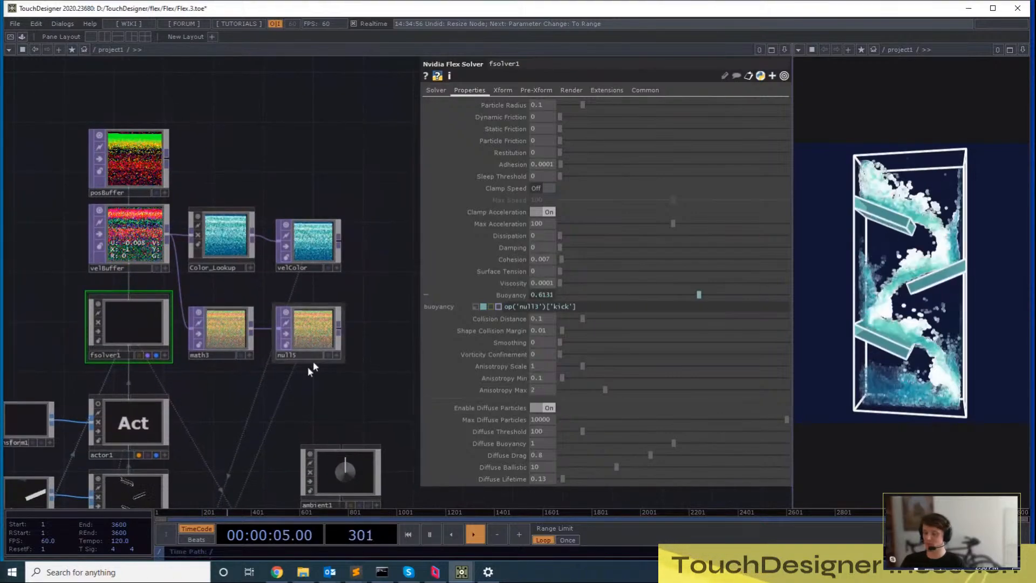
drag(244, 406, 268, 394)
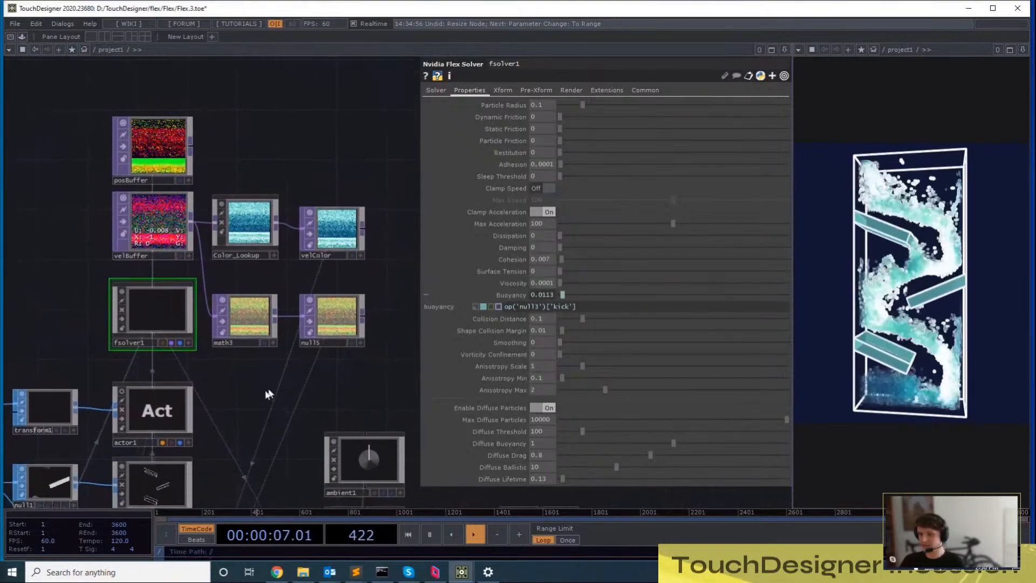
Raise the Emission Speed of the fluid emitter actor1 to 2.3
click(154, 413)
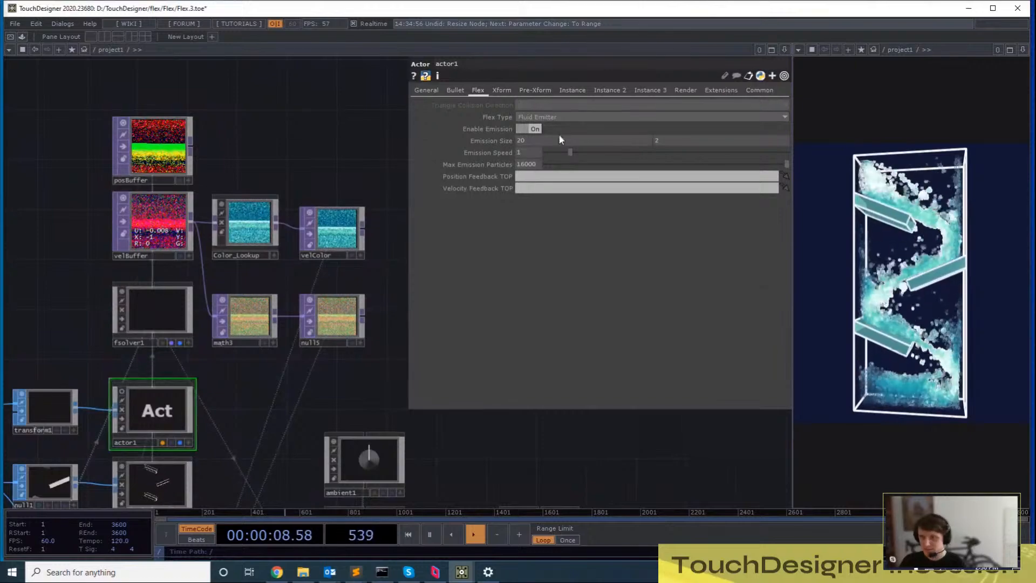
drag(574, 154, 601, 156)
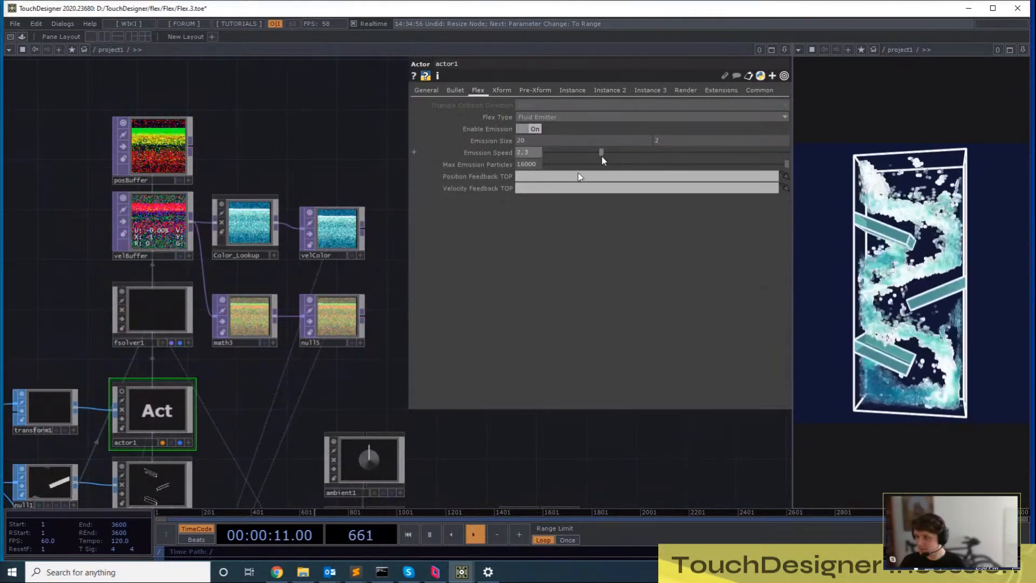
drag(373, 330, 566, 222)
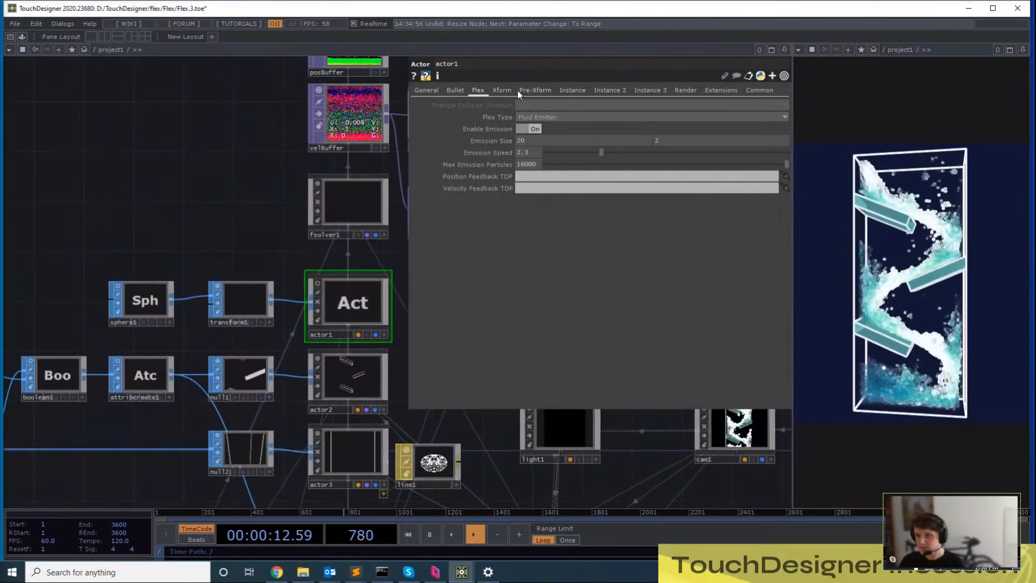
Review actor1's transform values, including the translate expressions and rotation, along with its Bullet settings
click(503, 90)
drag(364, 222, 266, 173)
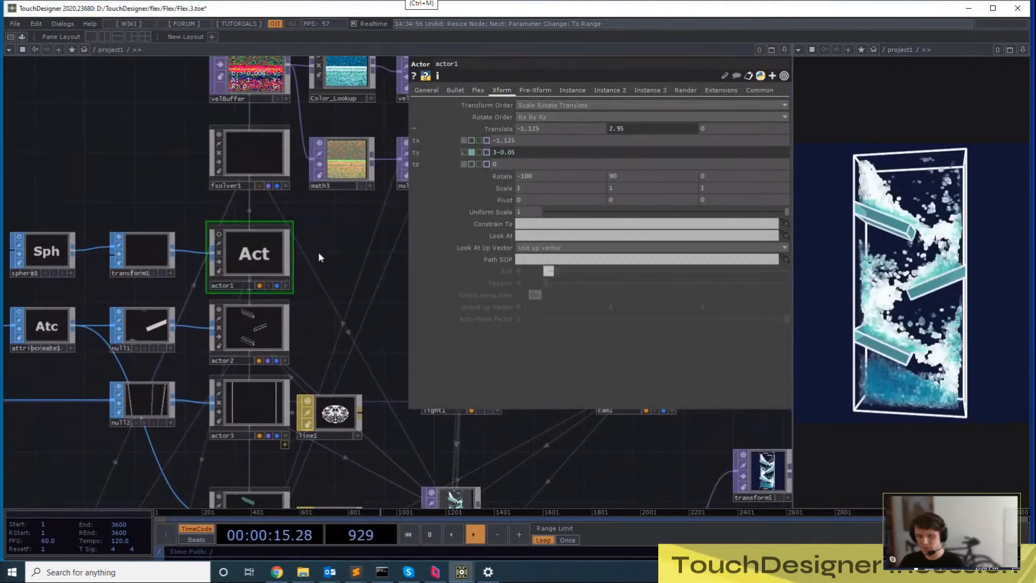
click(453, 91)
Examine fsolver1's solver settings, including gravitational acceleration, substeps, iterations and boundaries, alongside its particle properties
click(249, 162)
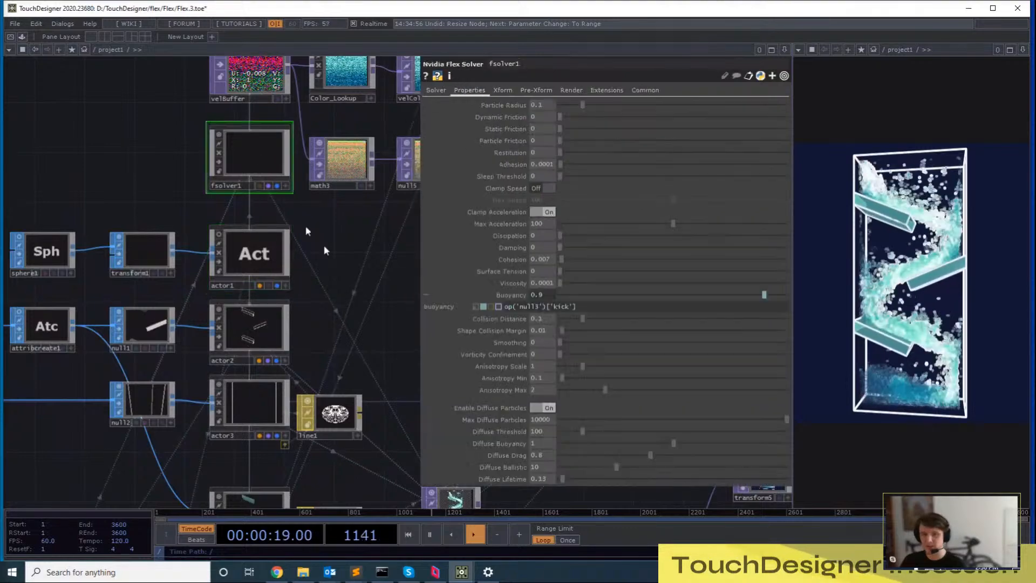
drag(324, 250, 249, 300)
click(437, 91)
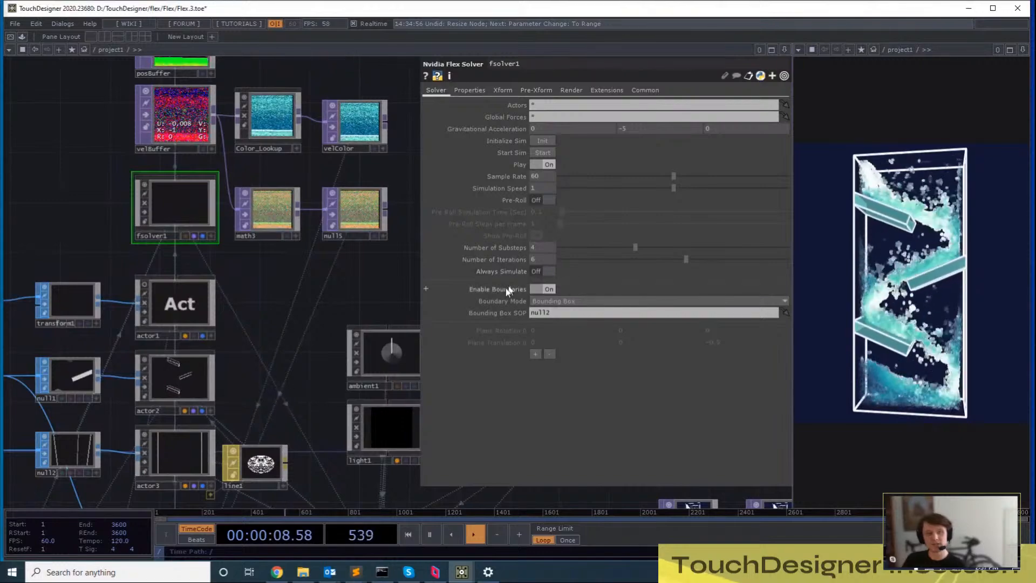
drag(334, 268, 325, 316)
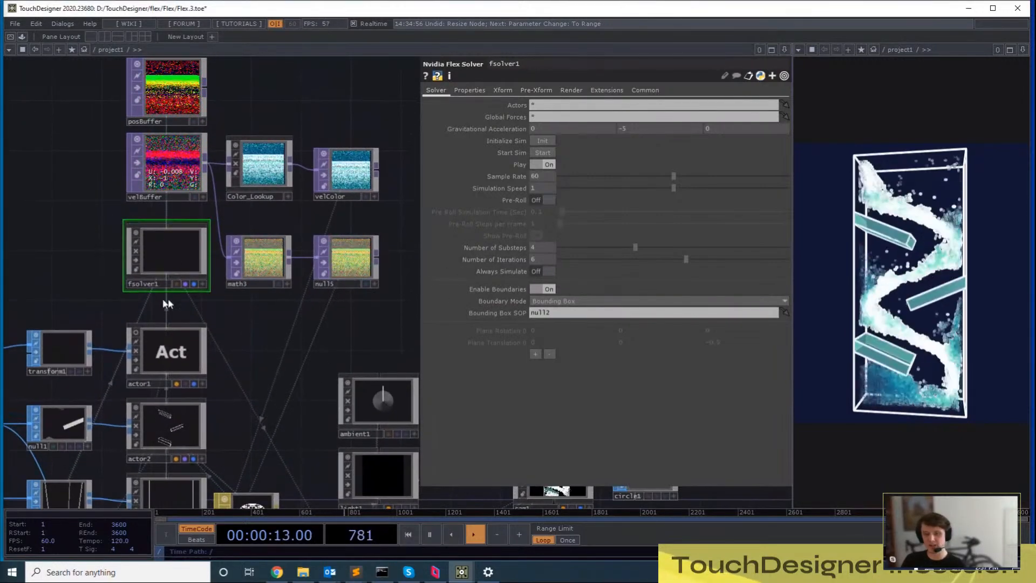
drag(219, 322, 218, 324)
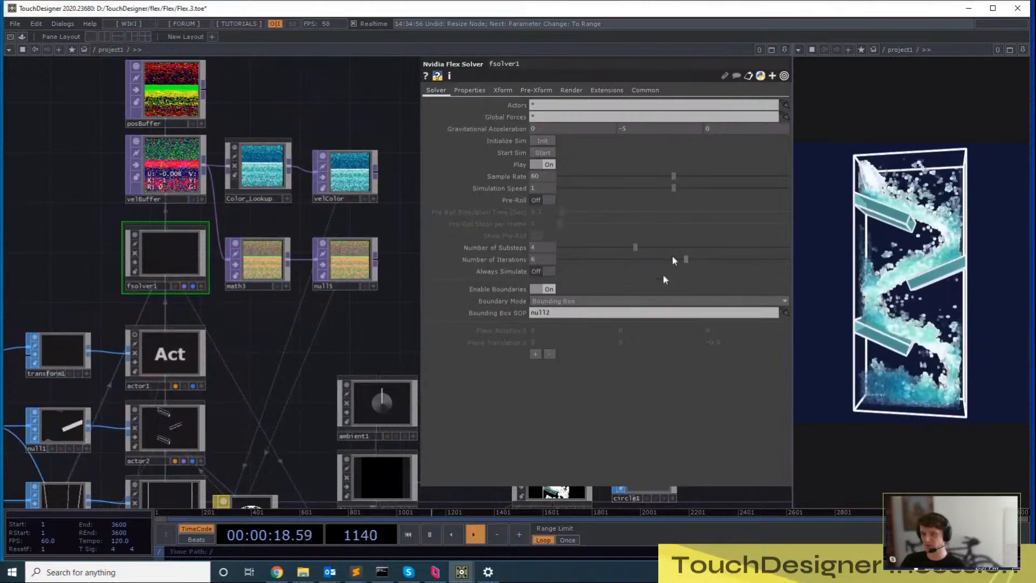
drag(306, 355, 301, 404)
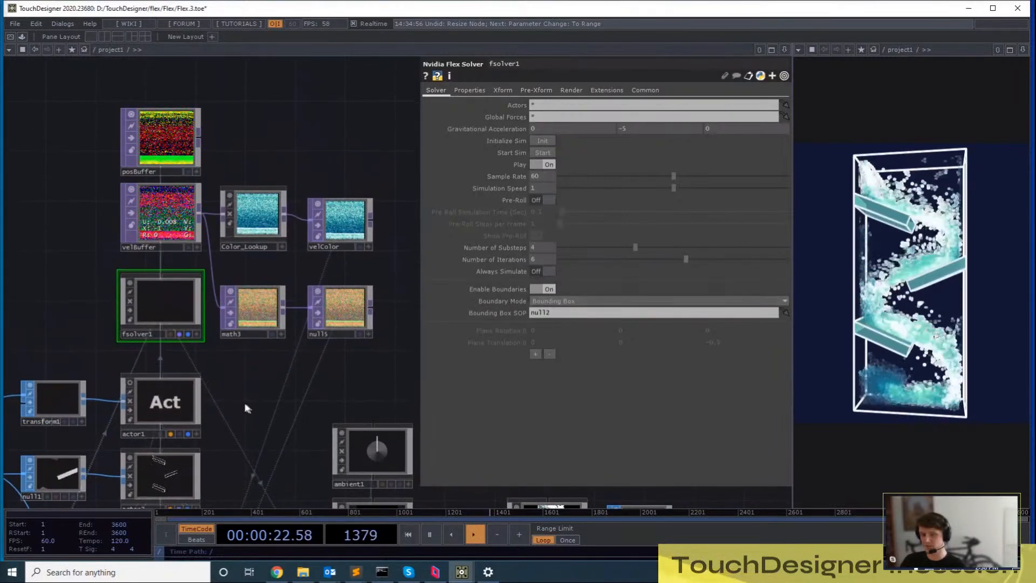
drag(247, 403, 271, 263)
drag(397, 222, 396, 306)
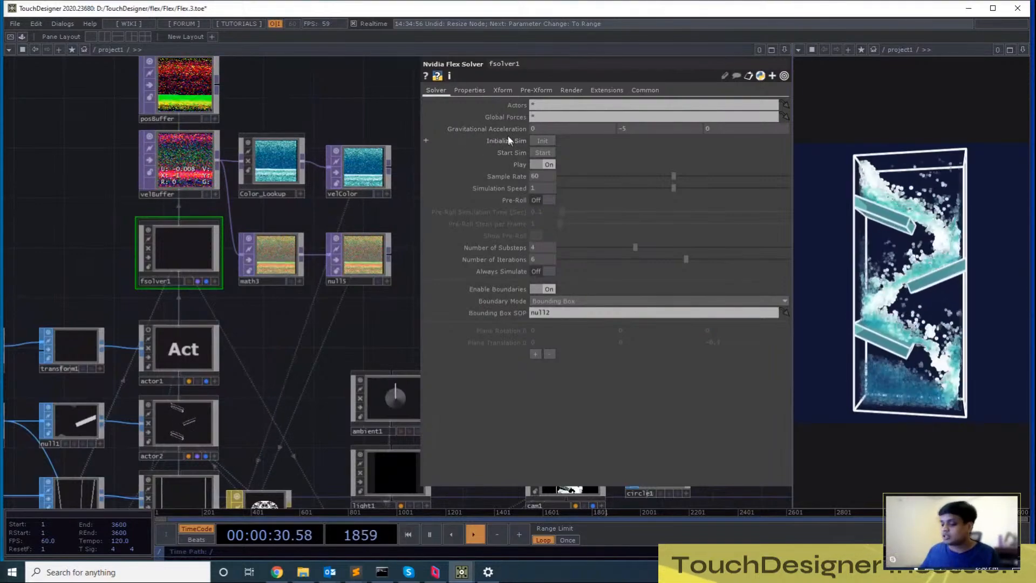
drag(323, 350, 311, 356)
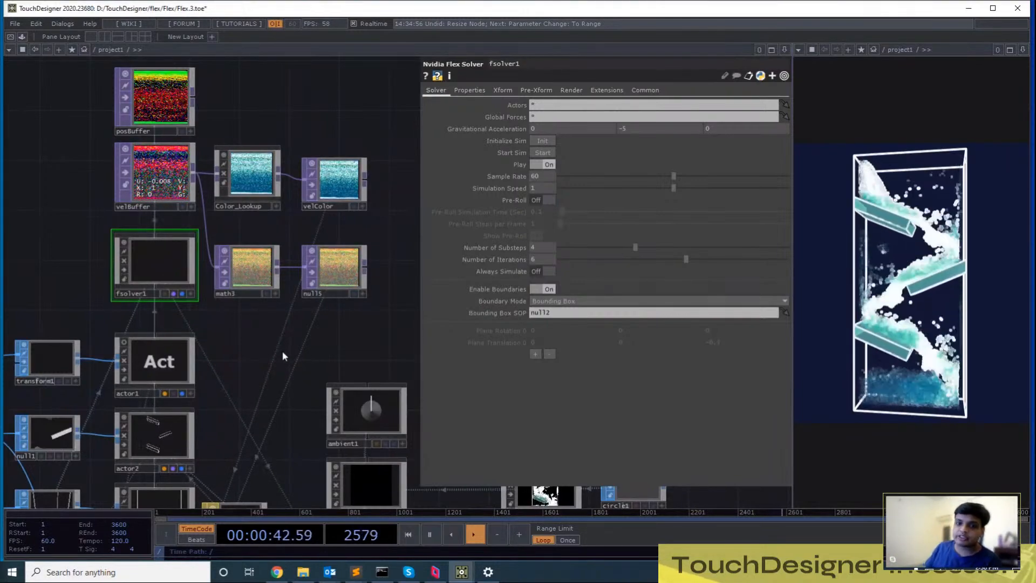
click(471, 90)
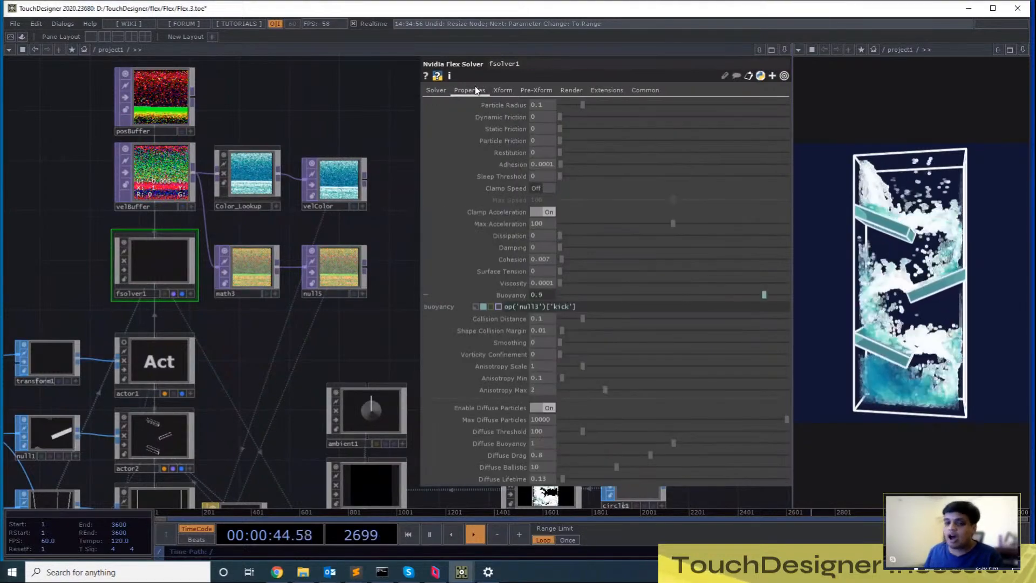
click(445, 95)
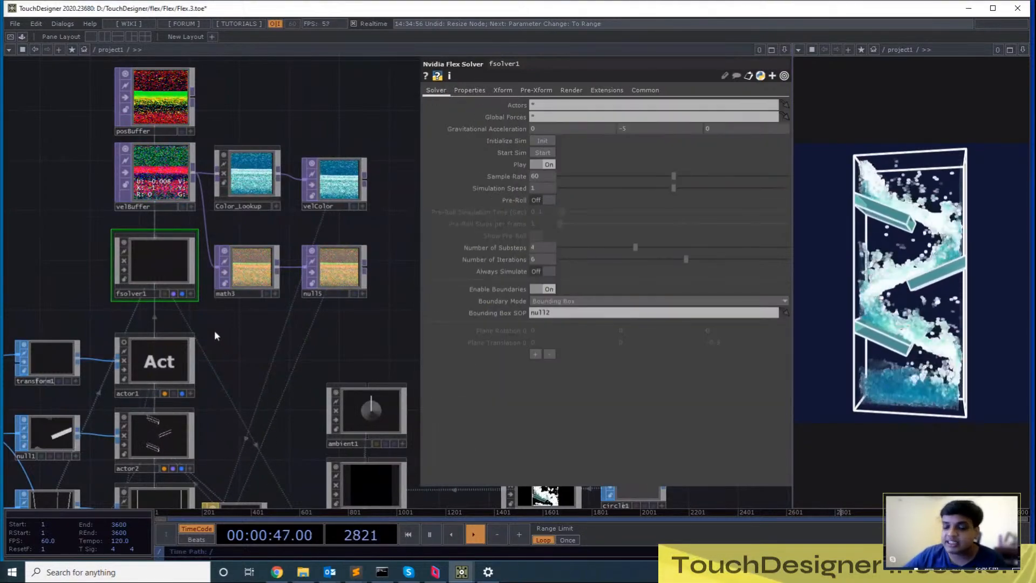
Try an X rotation of -30 in fsolver1's transform settings
drag(246, 341, 263, 319)
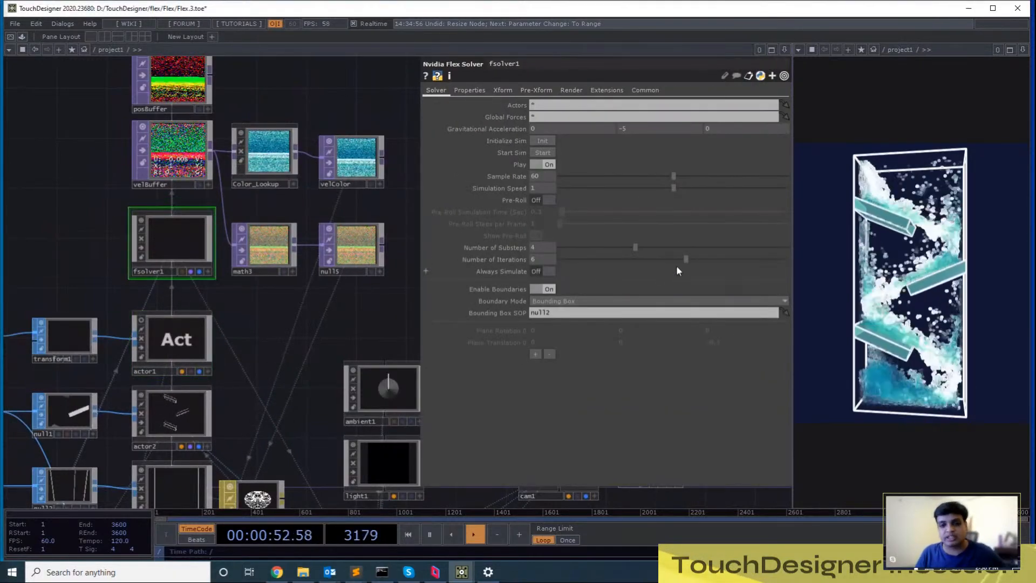
click(503, 91)
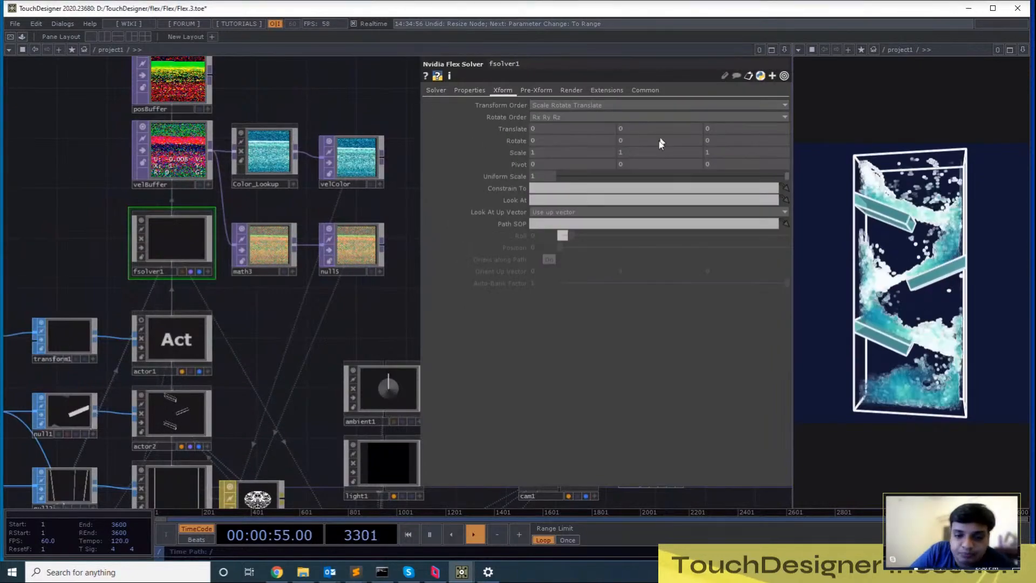
mouse_move(585, 140)
middle_down()
mouse_move(584, 118)
mouse_move(632, 118)
mouse_move(556, 118)
mouse_move(594, 141)
middle_up()
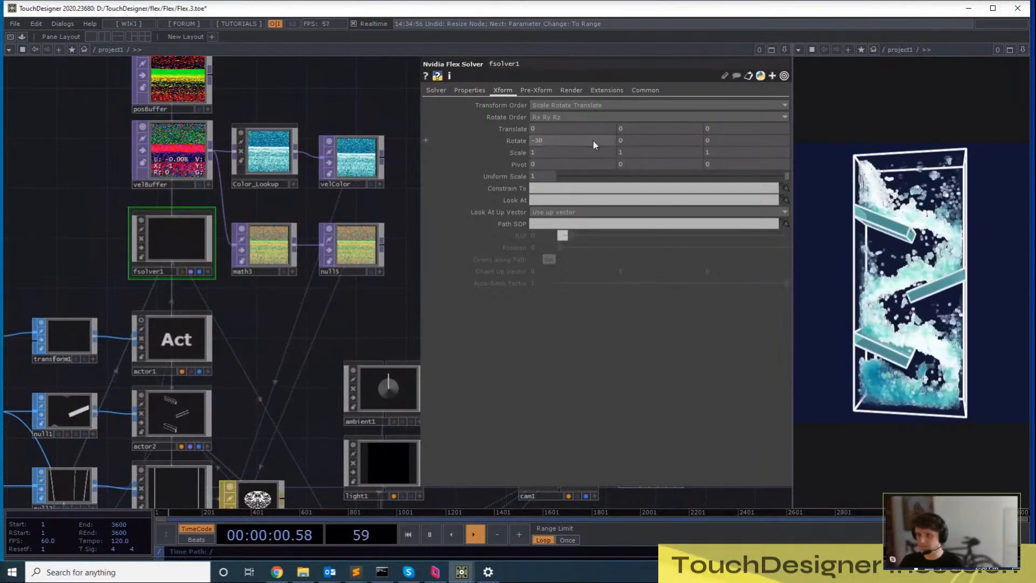
Compare the general settings of actor1 and actor2 with fsolver1's particle properties and transform
click(177, 323)
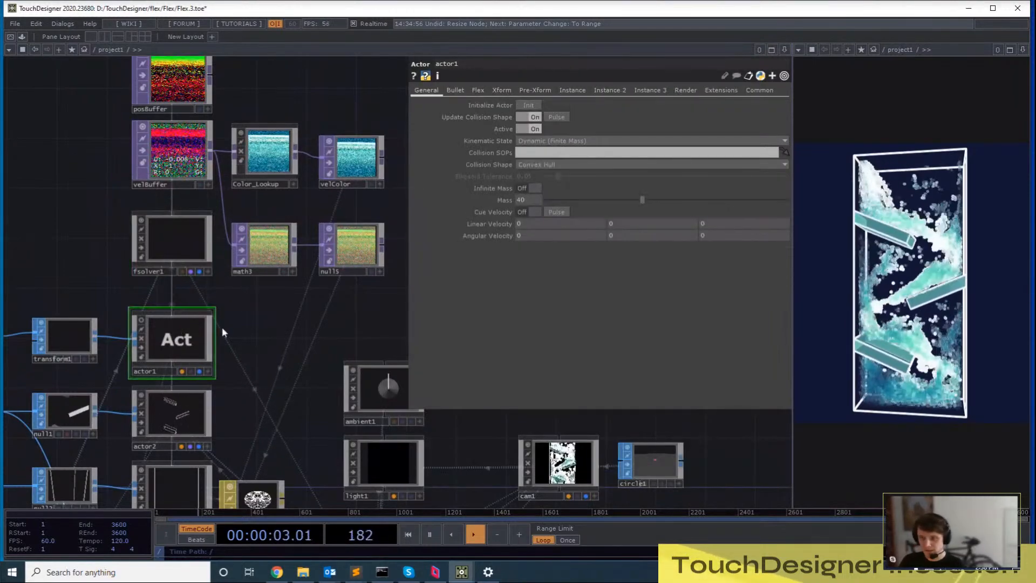
click(150, 222)
click(189, 373)
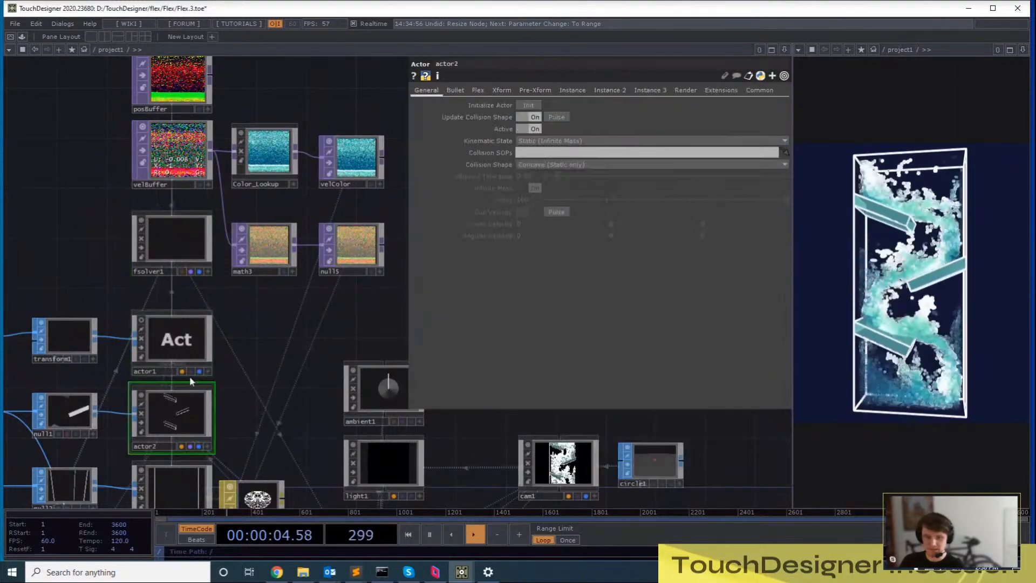
click(178, 235)
click(470, 90)
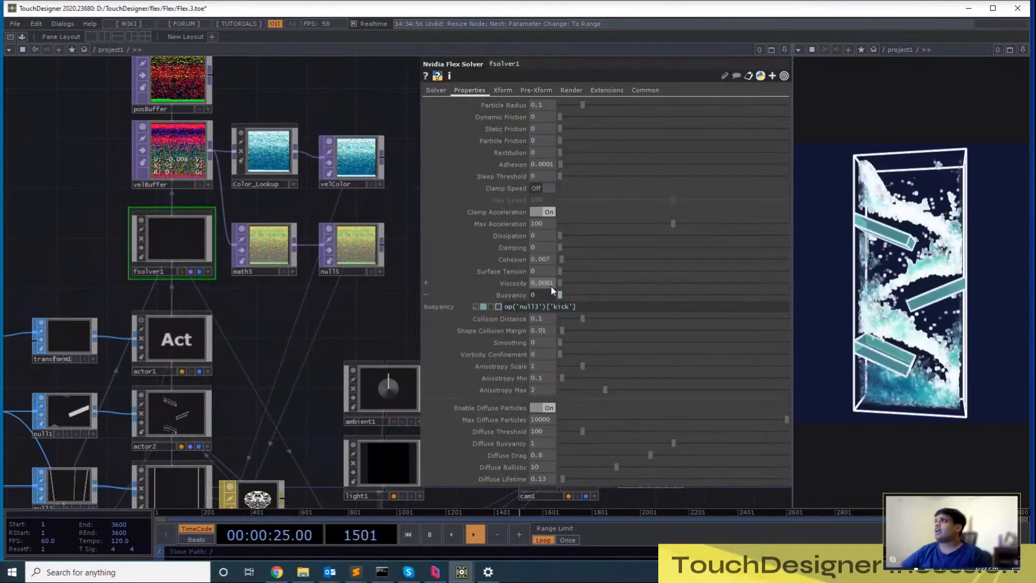
click(502, 90)
click(477, 89)
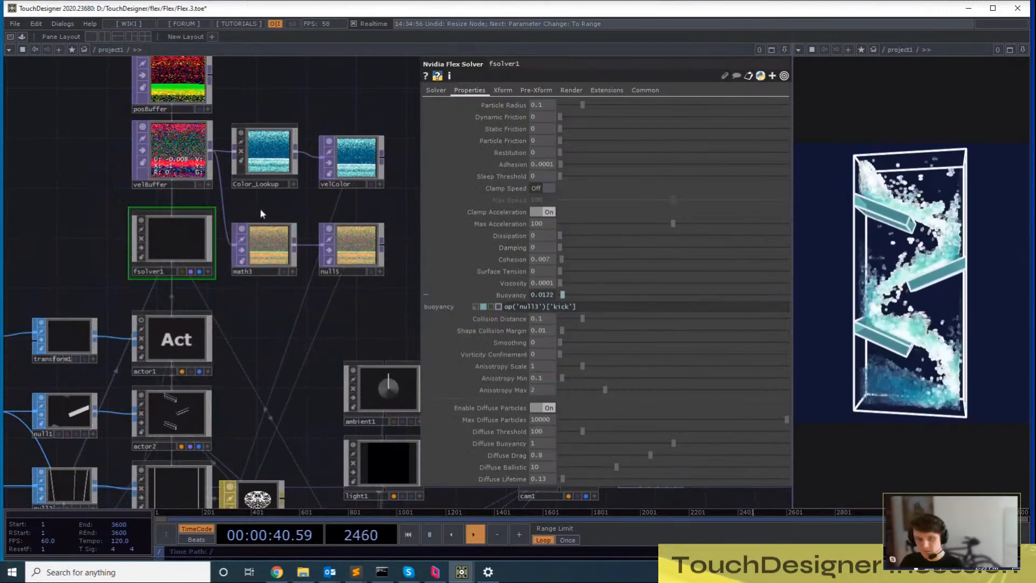
Try X rotations of 50 and 0 on actor1, and settle on -90
click(178, 343)
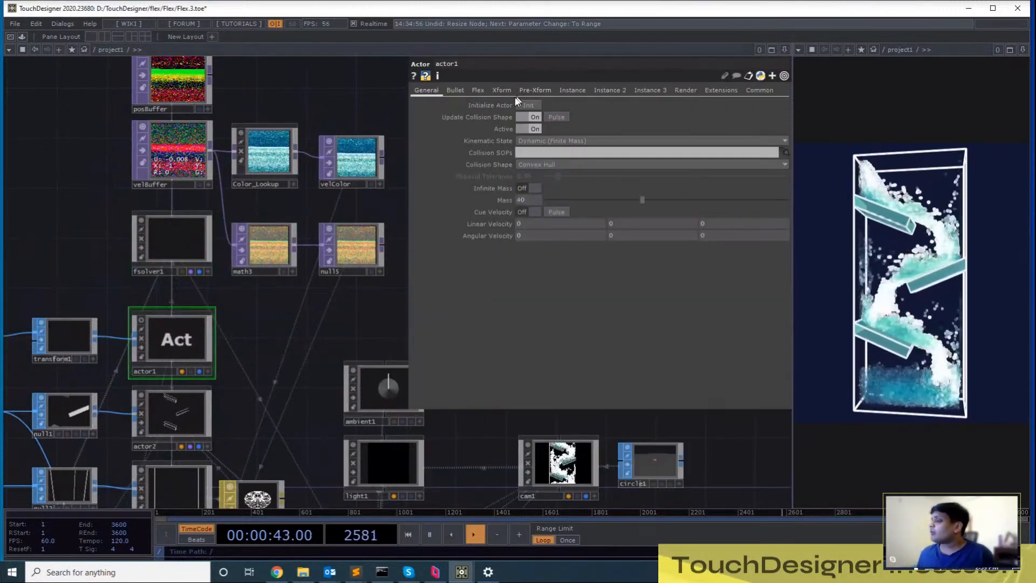
click(478, 91)
click(503, 91)
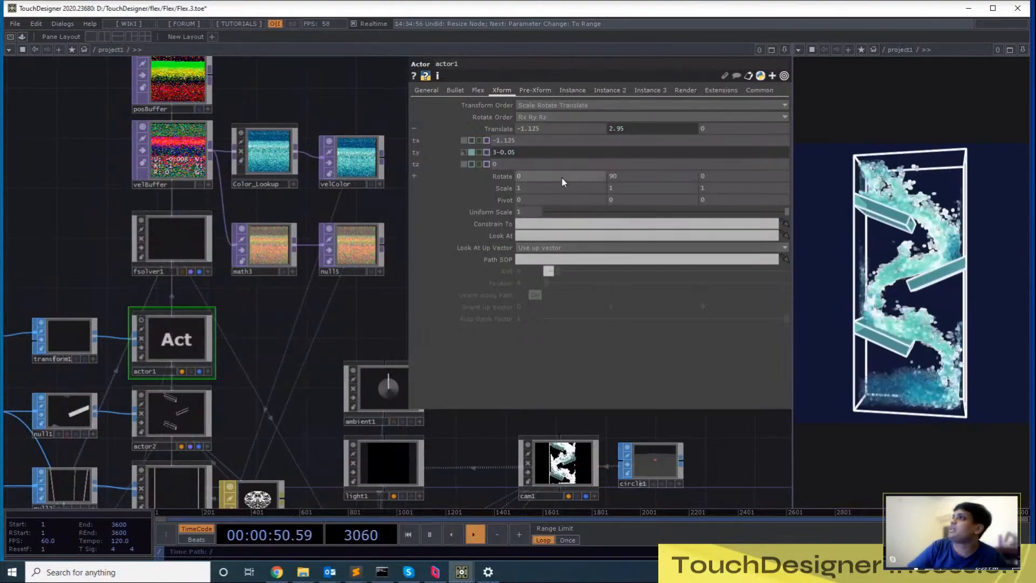
middle_drag(561, 177, 574, 156)
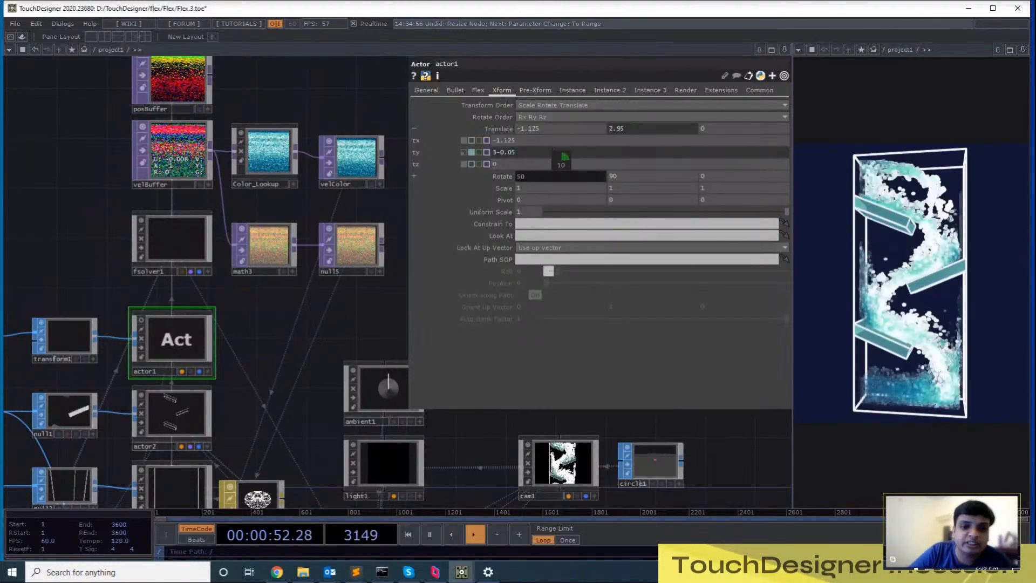
click(550, 176)
text(0)
key(Return)
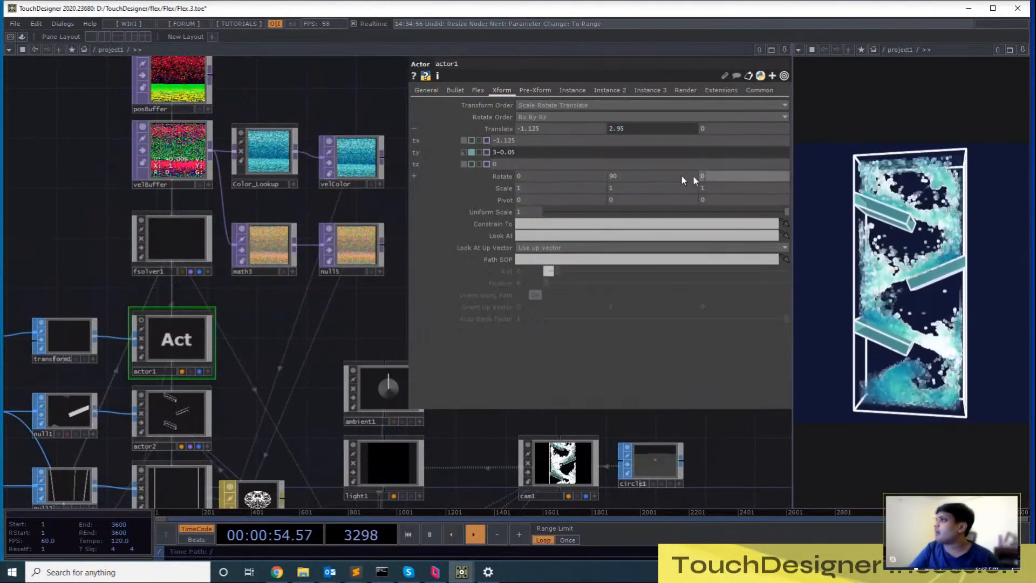
drag(552, 179, 344, 161)
text(-90)
key(Return)
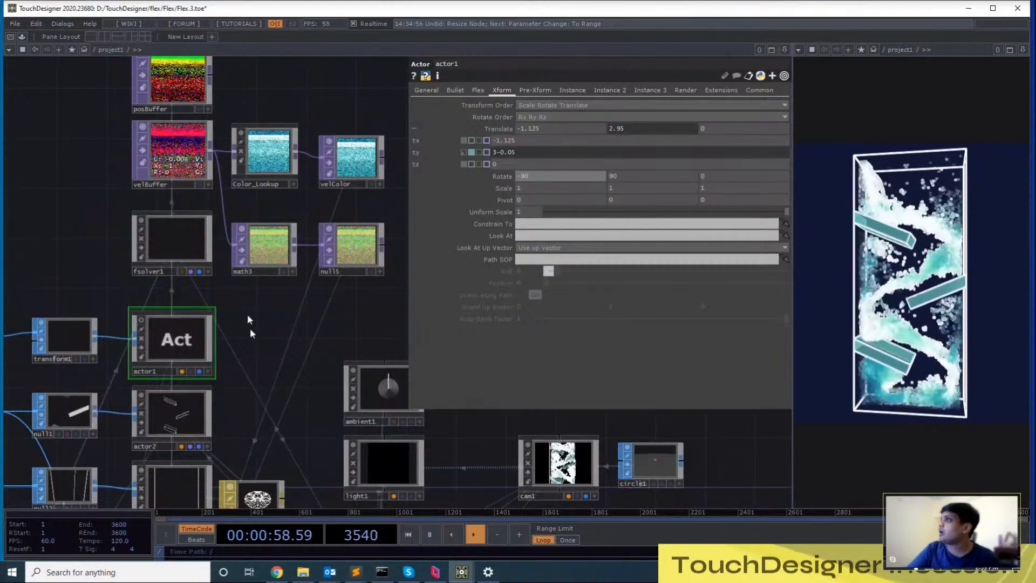
Try progressively higher Cohesion values on fsolver1, from 0.135 up to 0.746
click(195, 234)
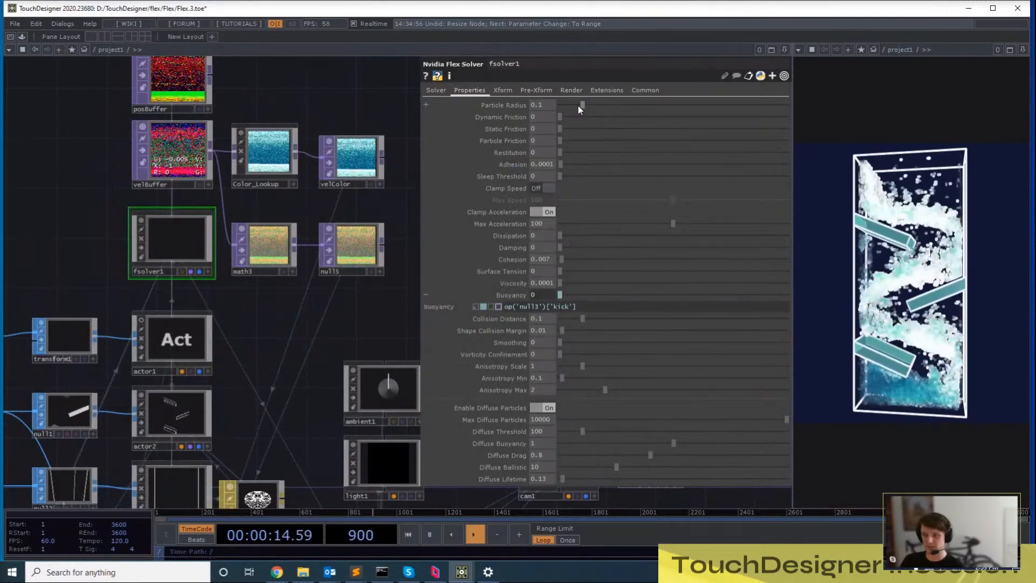
drag(309, 324, 394, 250)
drag(336, 388, 253, 262)
drag(305, 356, 298, 393)
drag(296, 251, 330, 364)
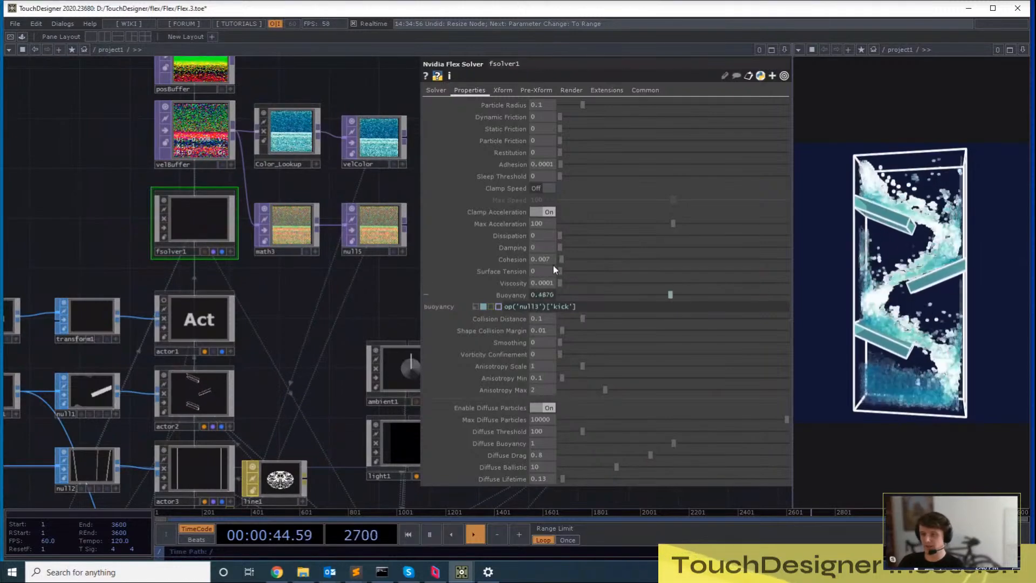
click(592, 260)
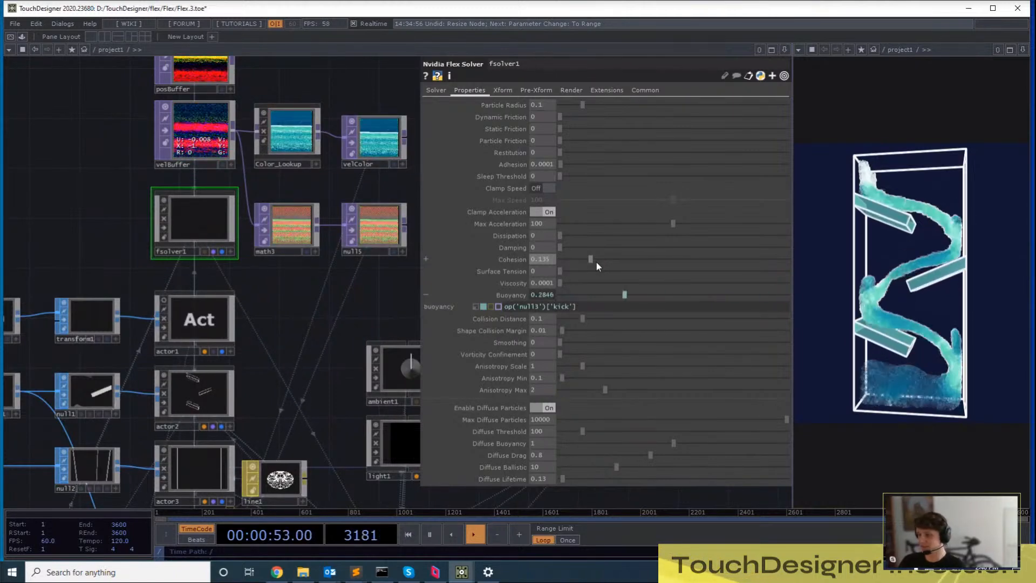
click(635, 259)
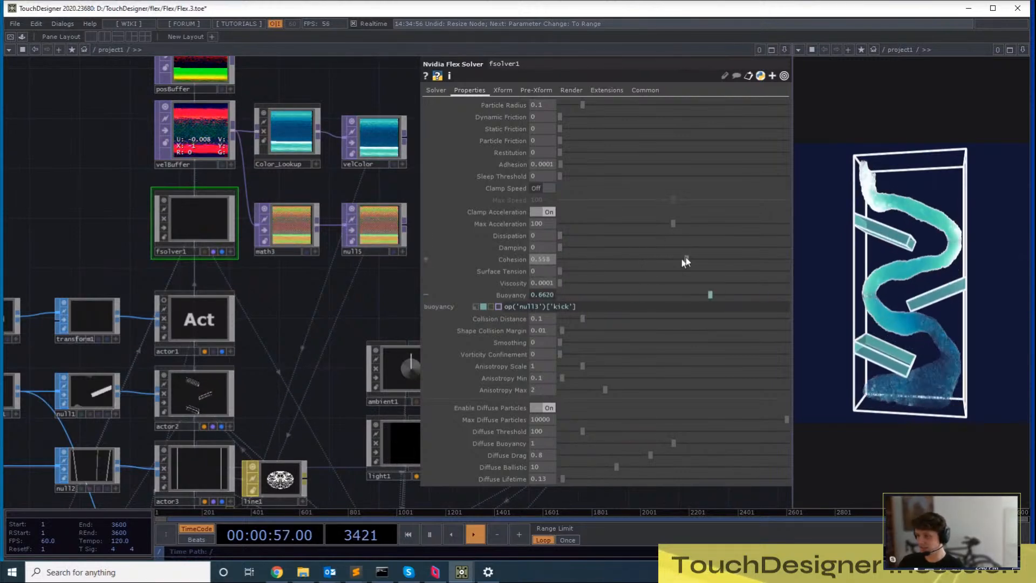
drag(725, 258, 740, 262)
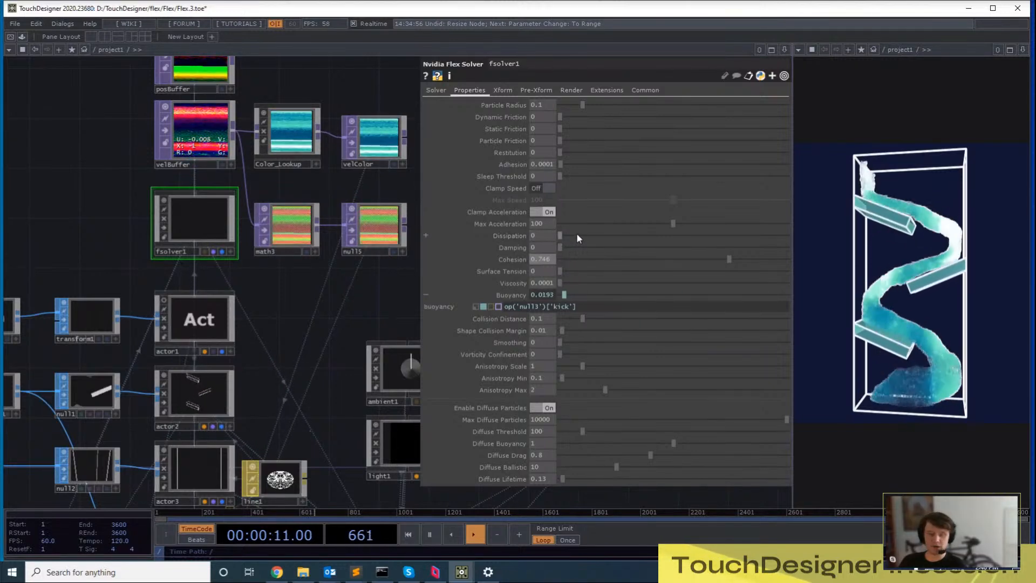
Try a Dissipation of 0.238 on fsolver1, and return it to 0
drag(578, 234, 615, 238)
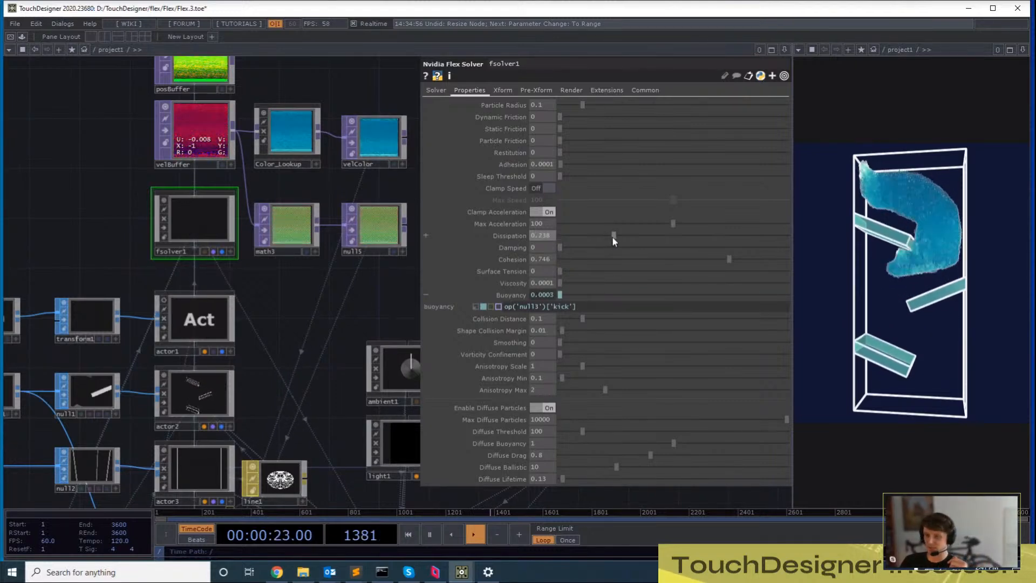
drag(614, 236, 595, 245)
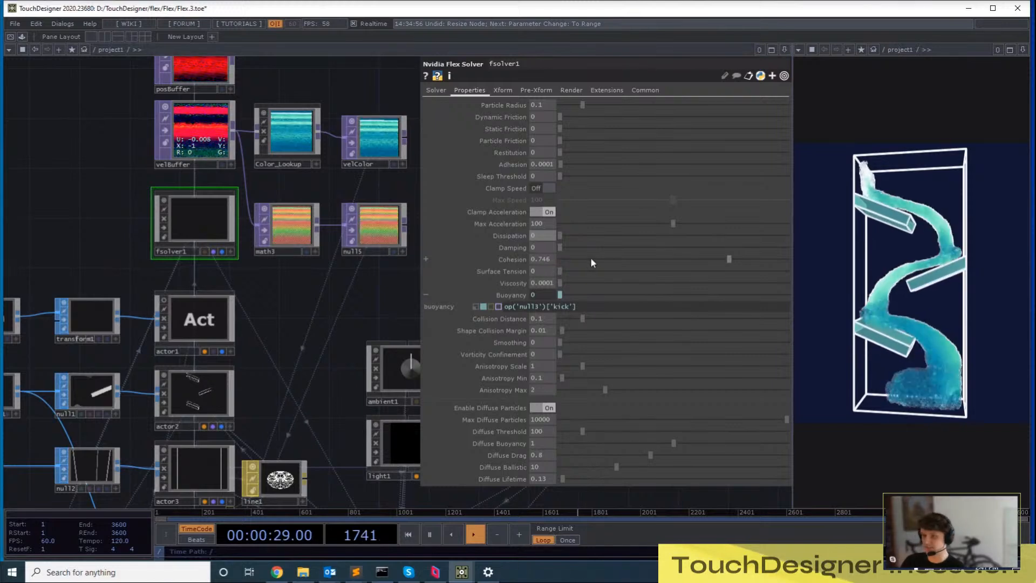
Lower fsolver1's Cohesion through 0.04 and 0.017 down to 0
drag(578, 259, 572, 259)
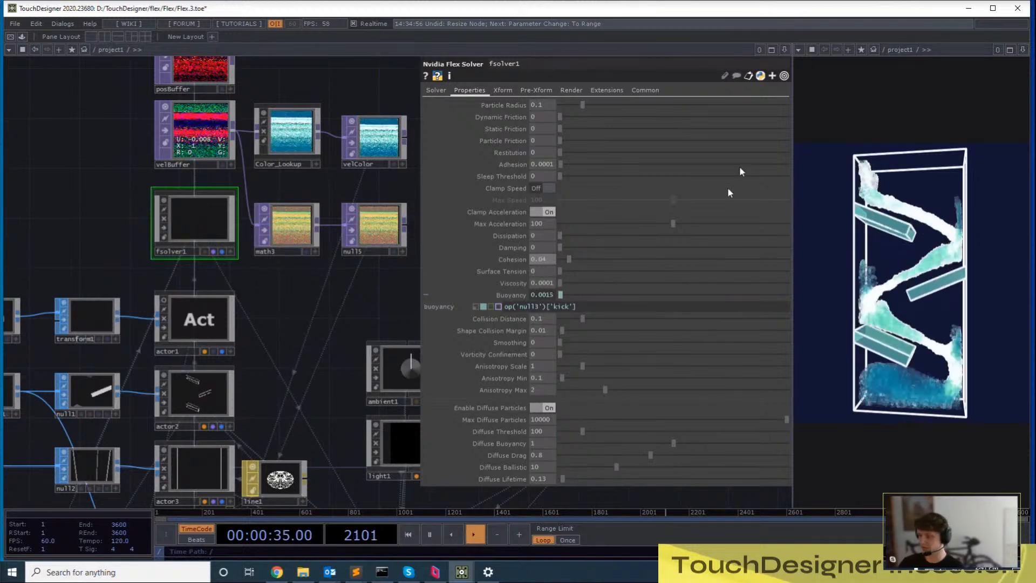
drag(568, 257, 565, 256)
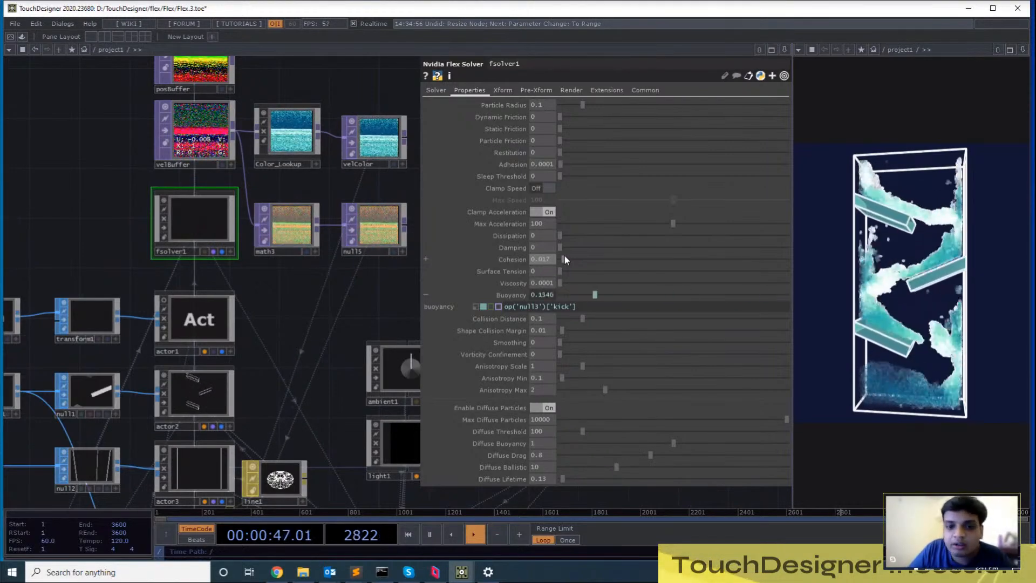
drag(564, 256, 558, 258)
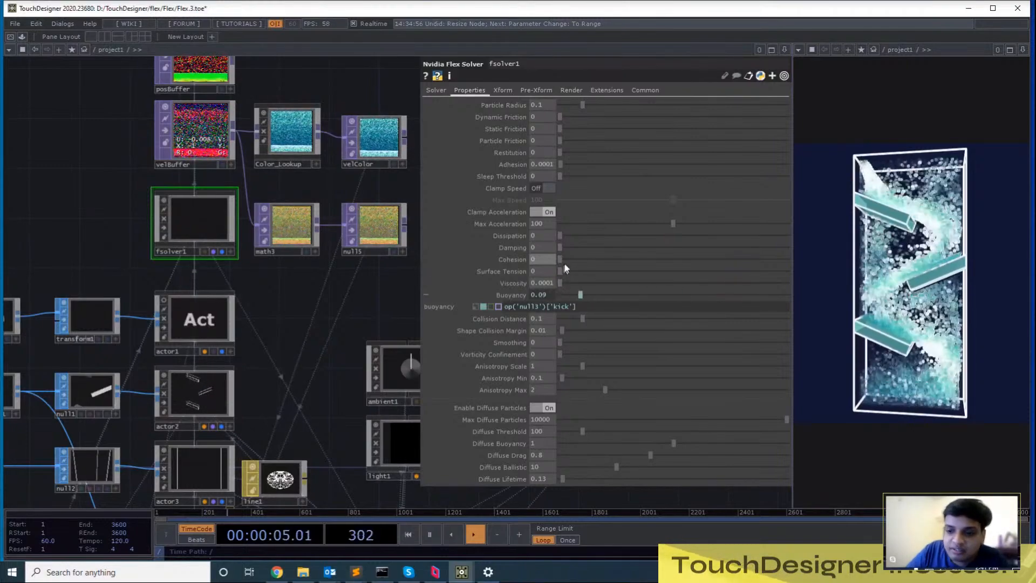
Set the Cohesion of fsolver1 to 0.01
drag(565, 260, 563, 259)
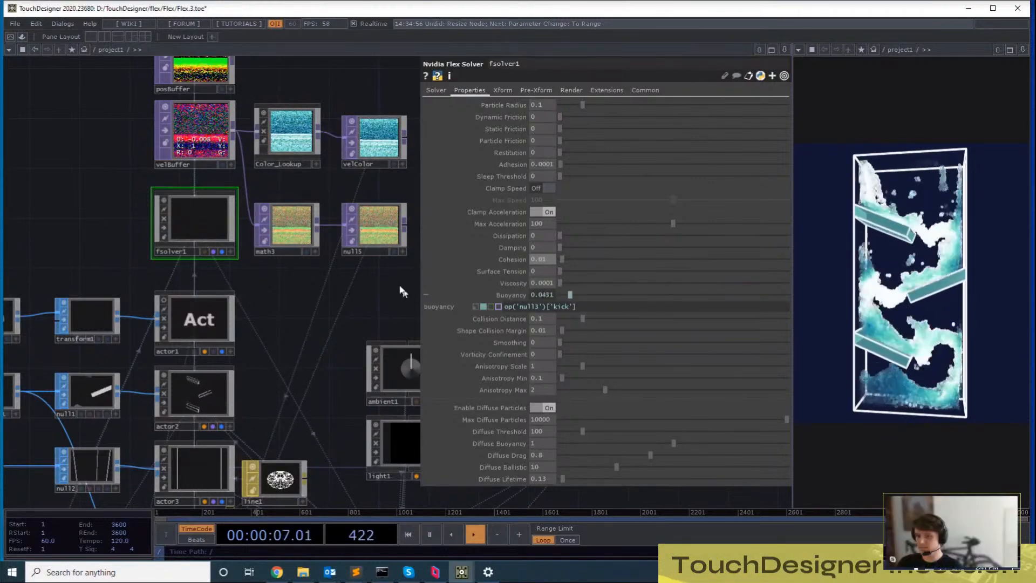
Turn on the render flag of geo3 to include the diffuse particles in the render
drag(392, 278, 354, 272)
scroll(321, 211, down, 4)
scroll(295, 421, up, 4)
drag(309, 462, 334, 393)
scroll(302, 389, up, 2)
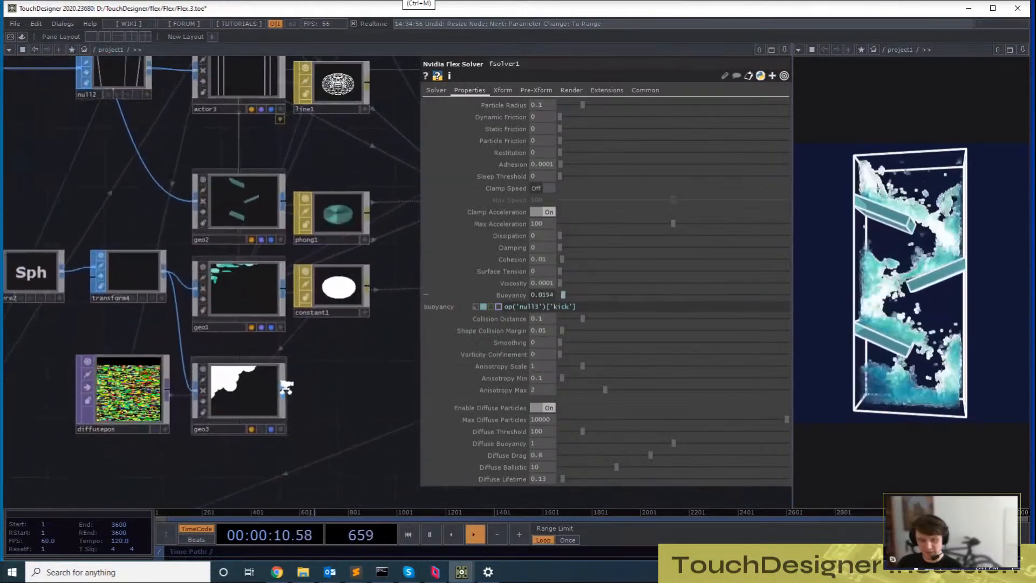
click(248, 409)
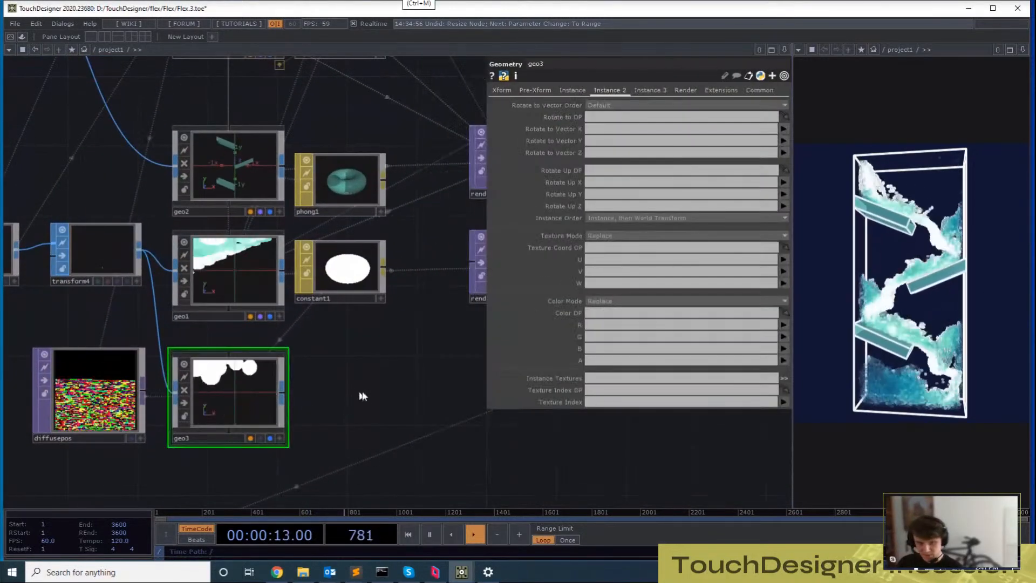
drag(434, 377, 542, 341)
drag(423, 401, 360, 440)
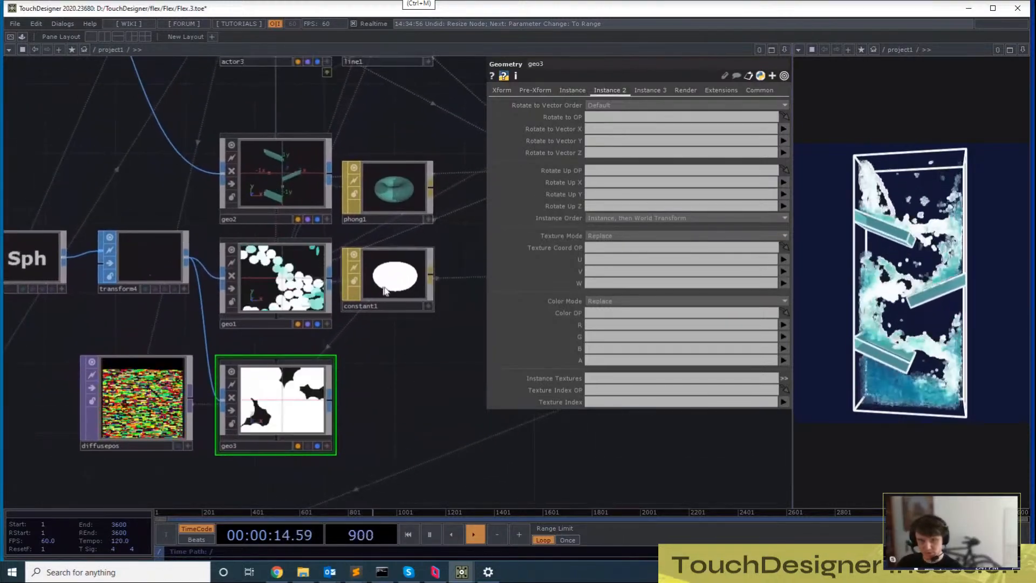
drag(431, 416, 411, 375)
scroll(344, 433, down, 3)
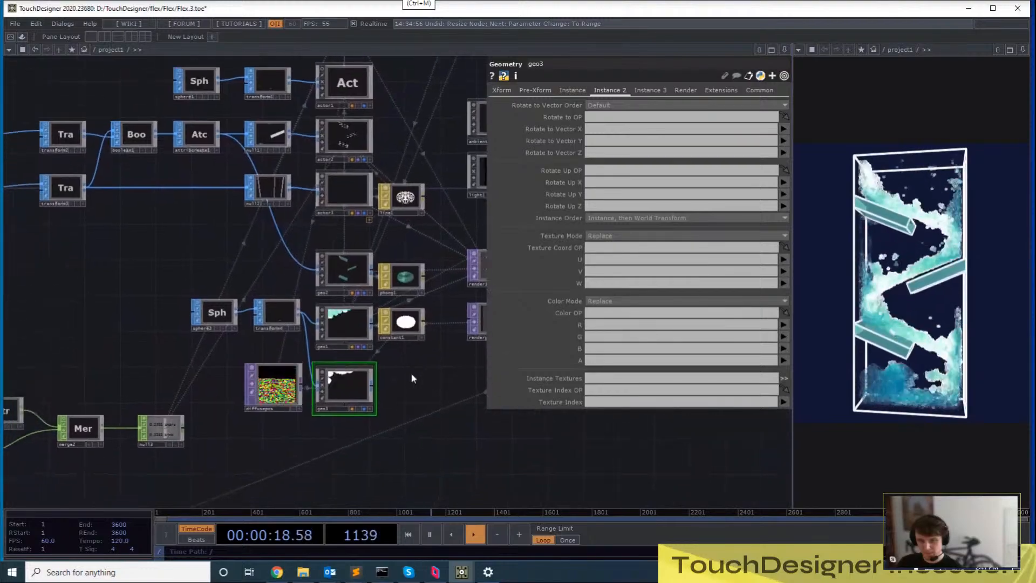
scroll(410, 376, up, 3)
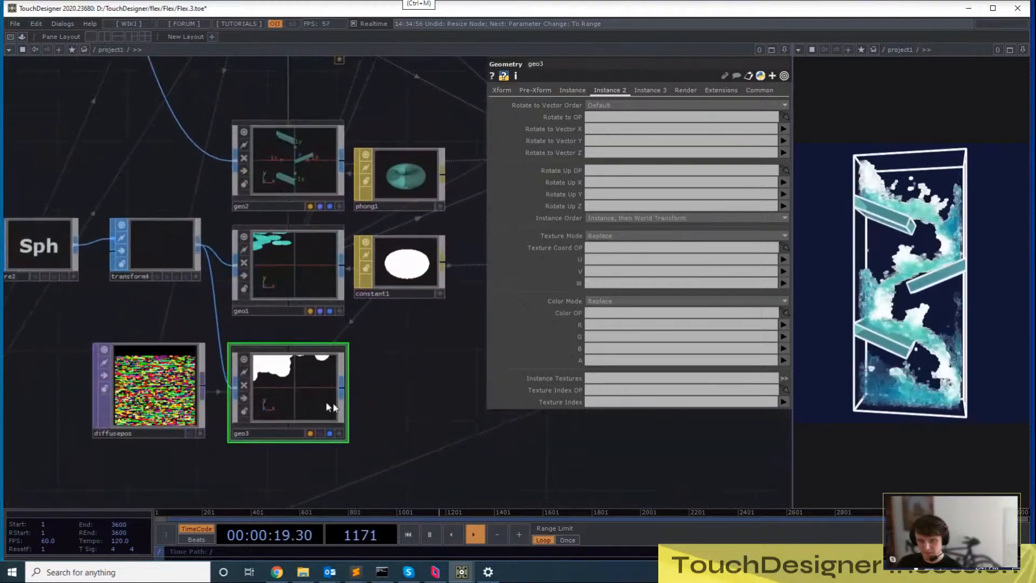
click(170, 386)
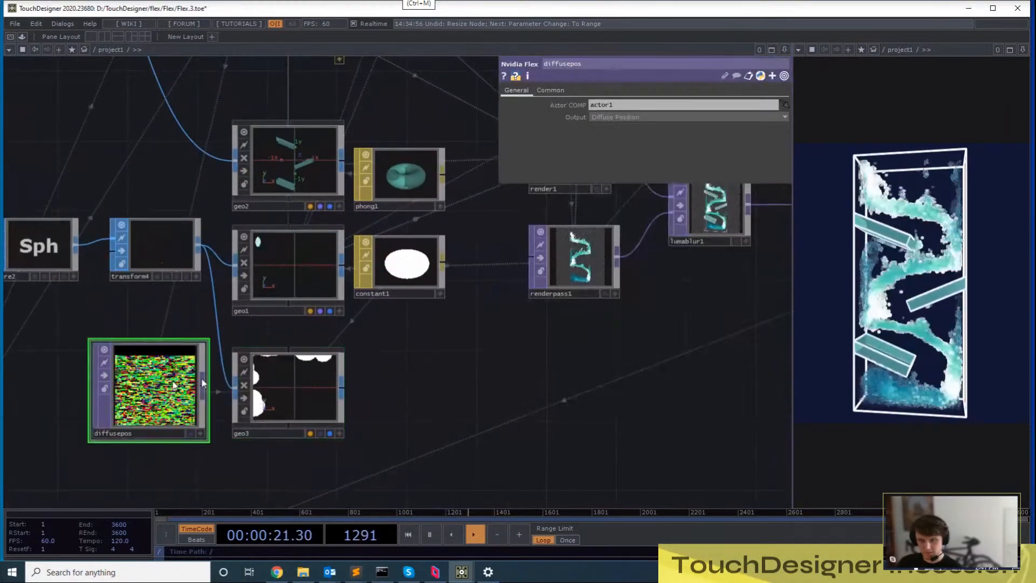
click(320, 434)
mouse_move(552, 384)
mouse_down()
mouse_move(479, 401)
mouse_move(545, 367)
mouse_up()
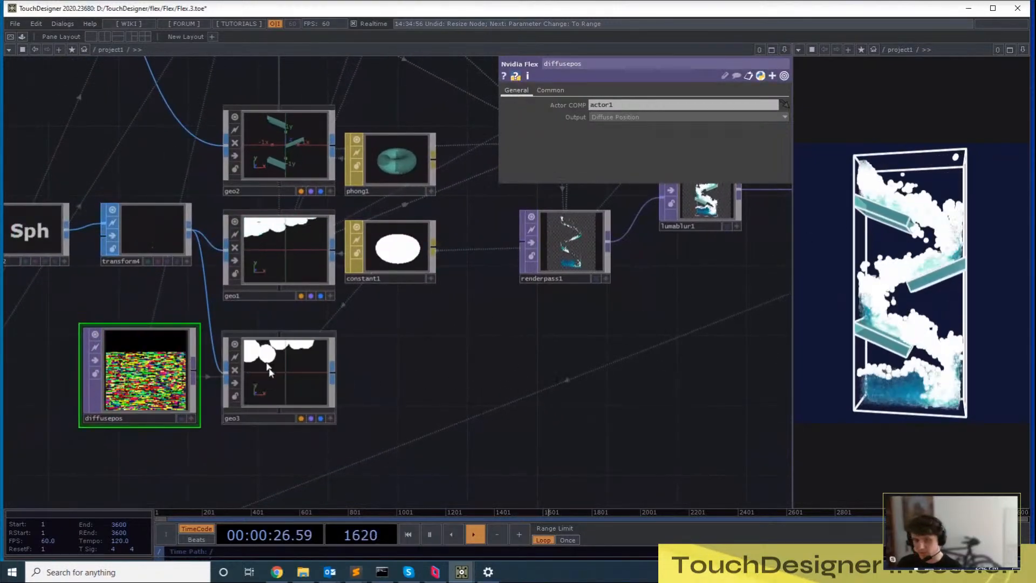
Examine how geo3 relates to the solver network and the velBuffer branch with its color lookup and Math nodes
click(270, 371)
drag(342, 374, 367, 473)
scroll(410, 409, down, 6)
scroll(410, 397, up, 5)
scroll(410, 397, down, 5)
drag(326, 115, 320, 178)
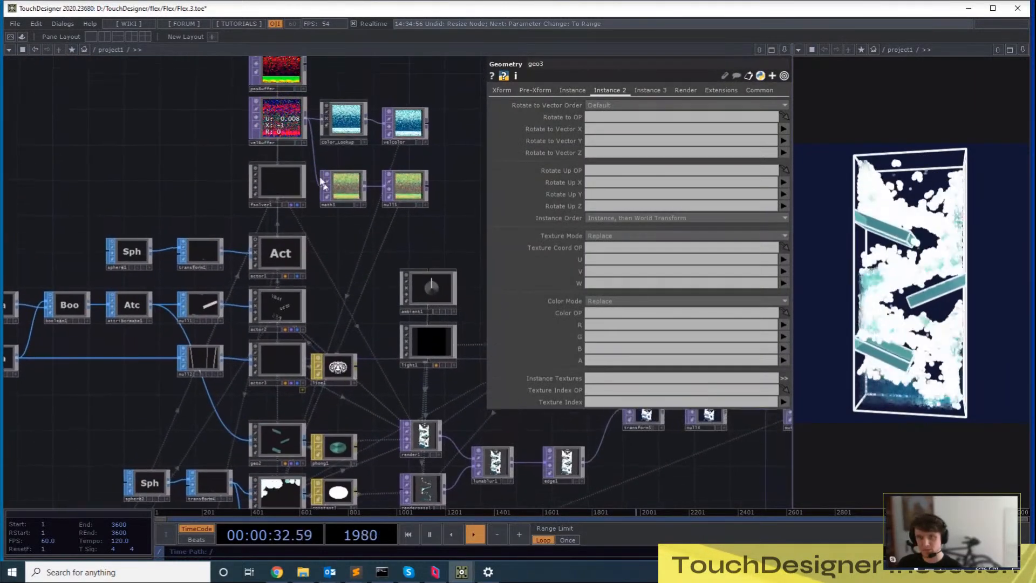
drag(400, 74, 391, 106)
drag(326, 264, 363, 32)
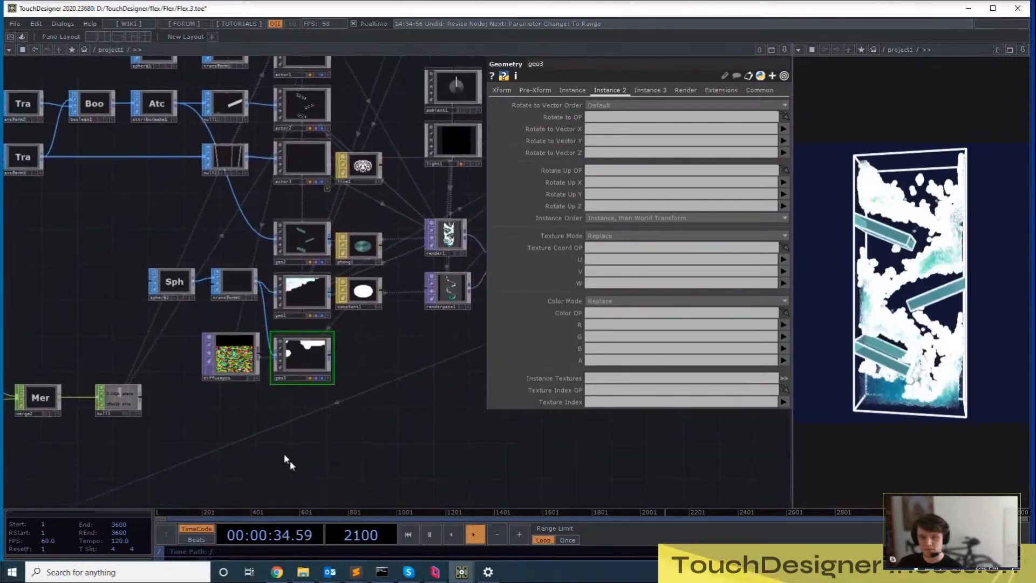
Duplicate the diffusepos node, switch the copy's Output to Diffuse Velocity, and place it slightly below the original
scroll(237, 399, up, 5)
click(246, 304)
key(ctrl+c)
key(ctrl+v)
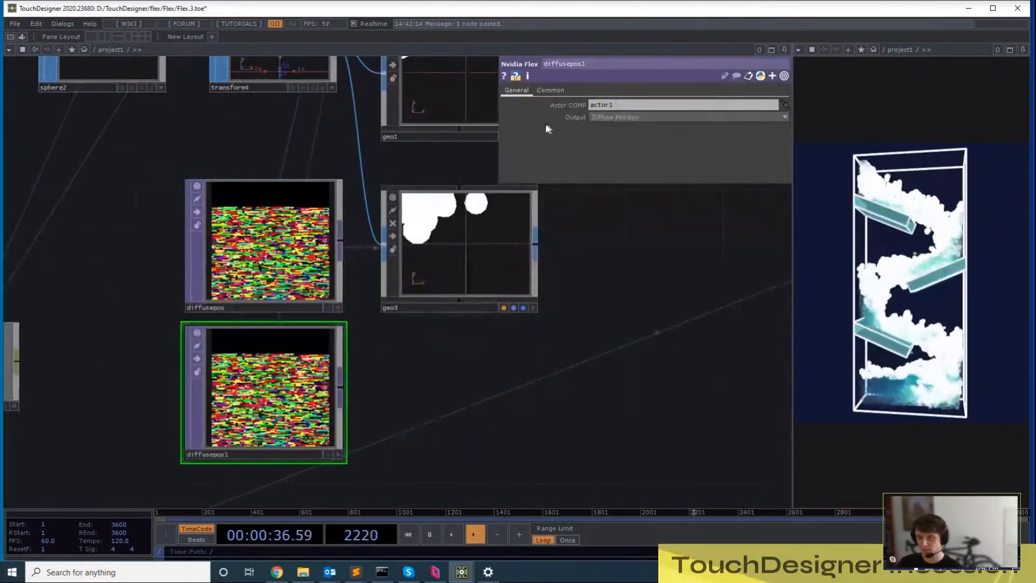
click(636, 116)
click(630, 161)
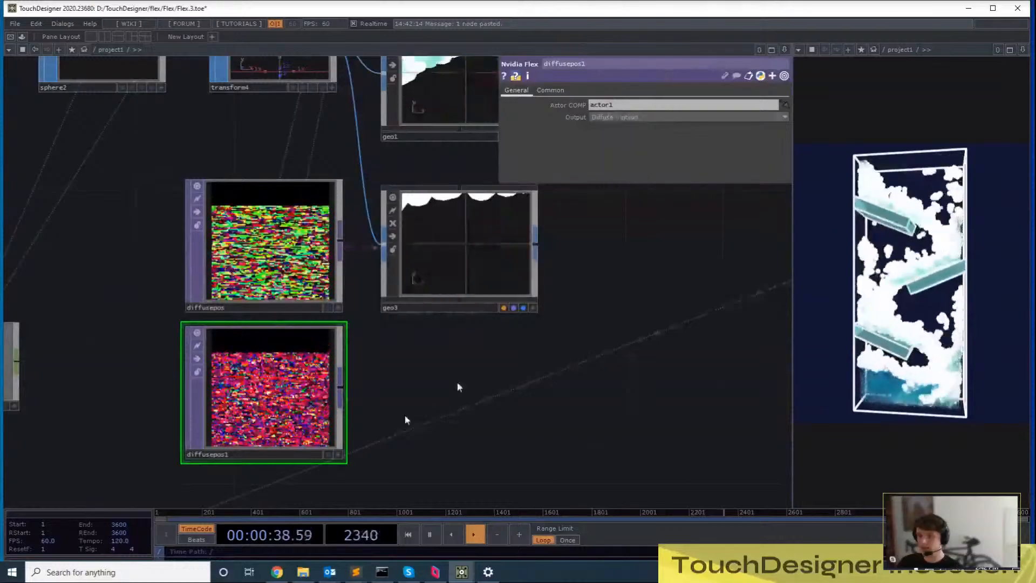
drag(294, 431, 292, 456)
click(341, 416)
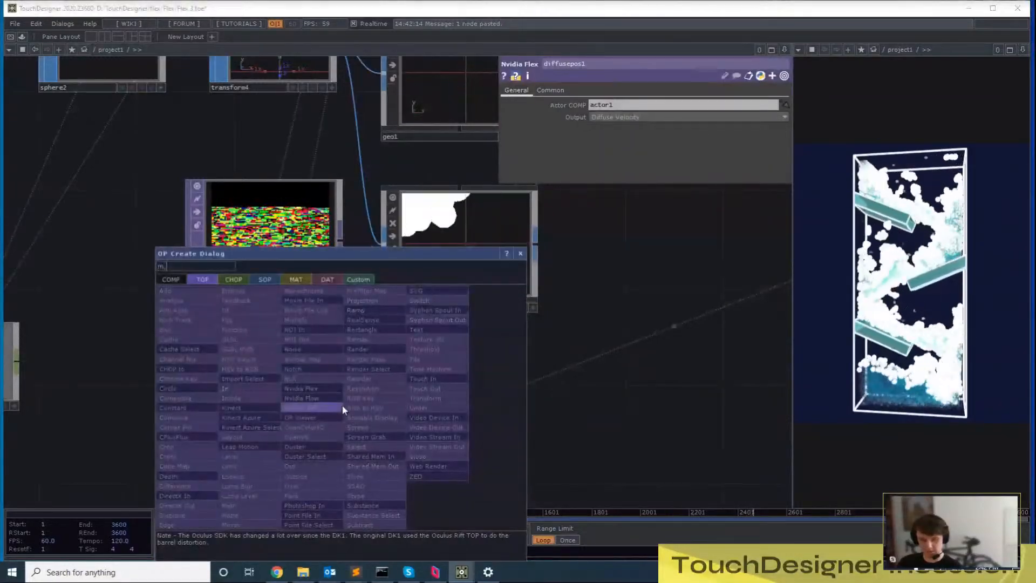
key(Escape)
key(Escape)
Add a Null TOP after diffusepos1, the diffuse velocity node
click(474, 234)
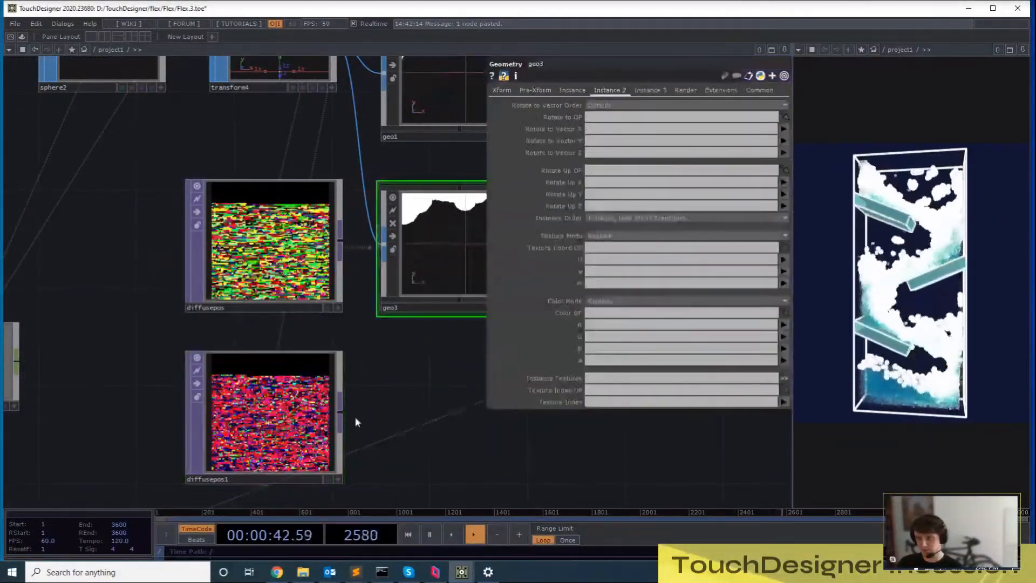
click(345, 417)
text(nu)
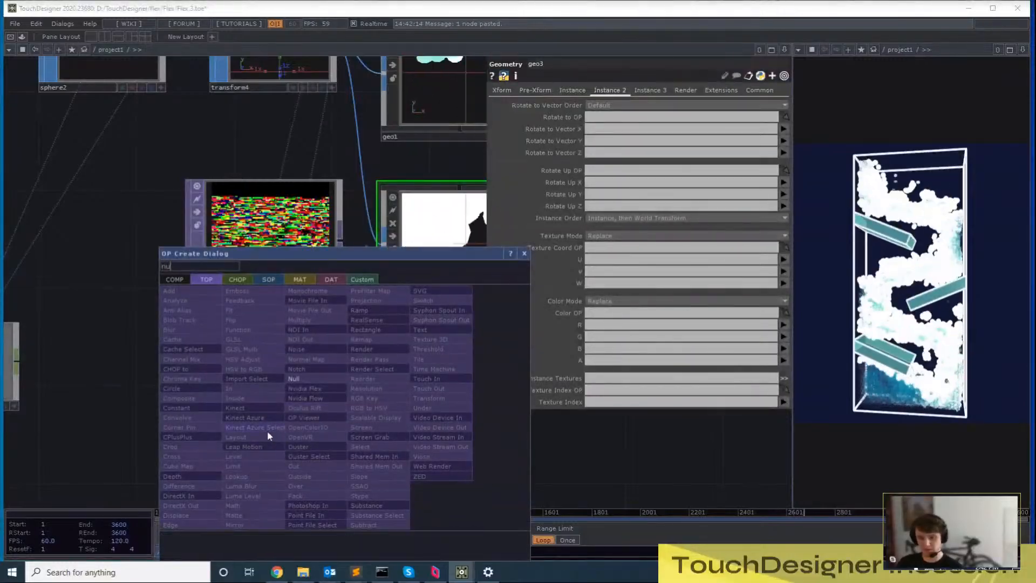
click(302, 380)
click(664, 431)
Assign null6 as the Scale OP in geo3's instancing, mapping r, g and b to Scale X, Y and Z
drag(444, 426, 357, 384)
click(389, 201)
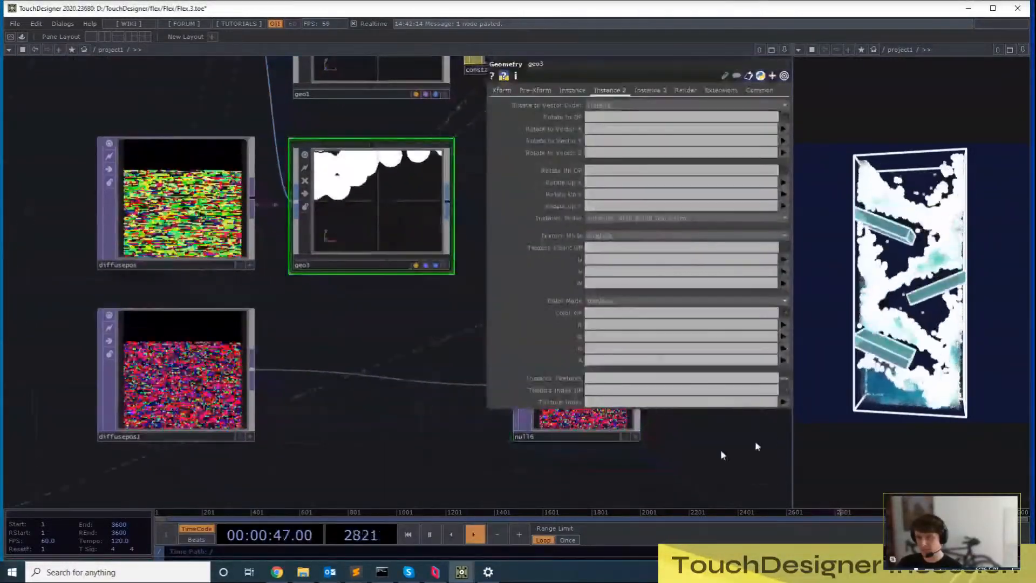
drag(424, 454, 247, 424)
click(573, 91)
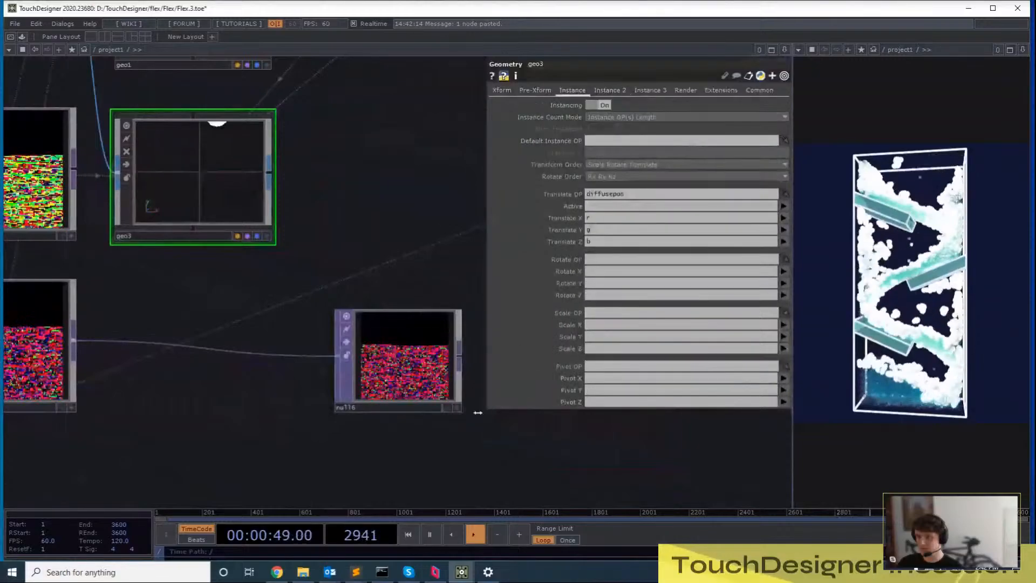
drag(426, 379, 606, 315)
click(613, 327)
text(r)
click(602, 339)
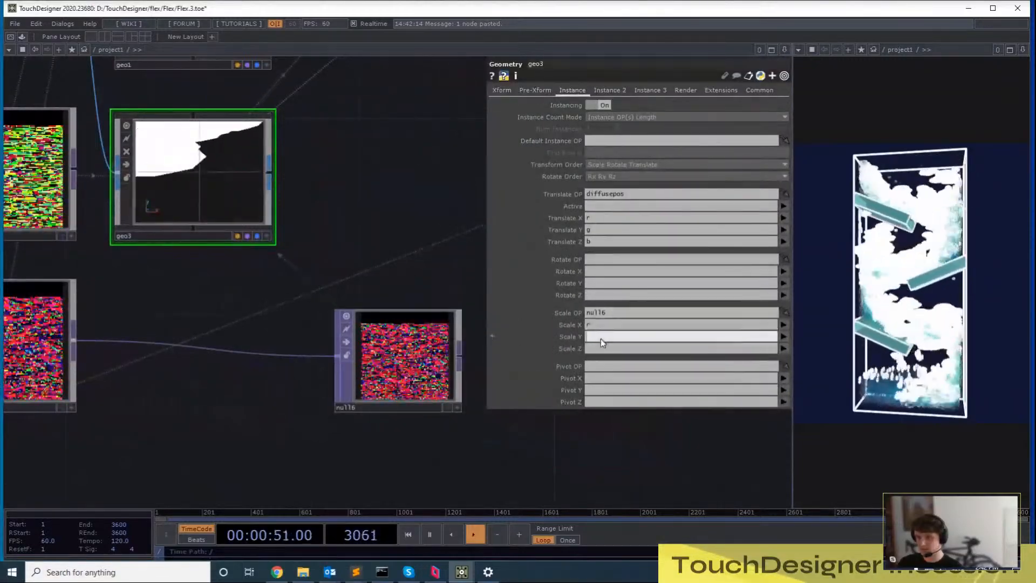
text(g)
key(Tab)
text(b)
Make room beside null6 and insert a Math TOP between diffusepos1 and null6
drag(345, 220, 337, 222)
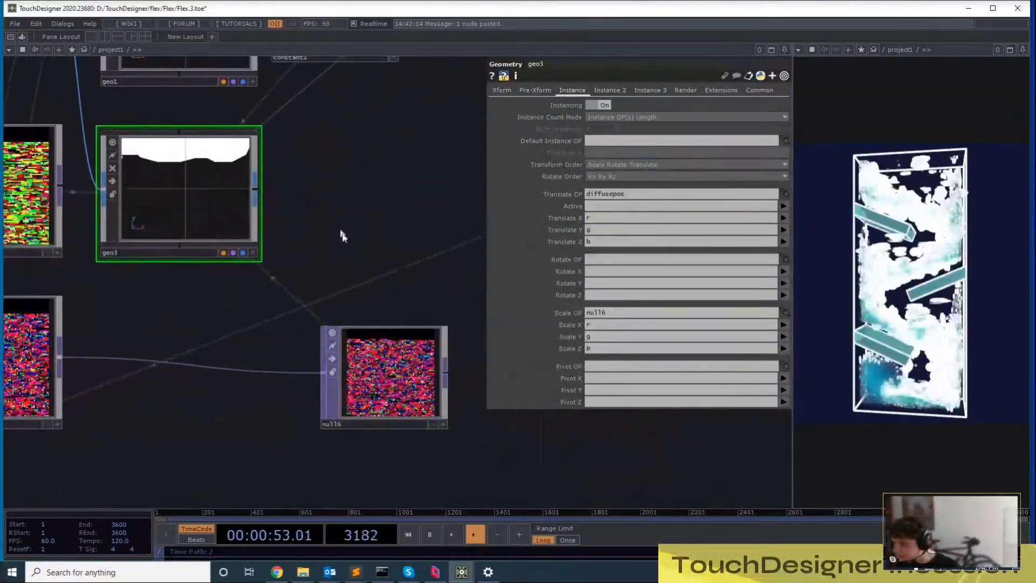
drag(369, 380, 420, 380)
drag(384, 258, 549, 257)
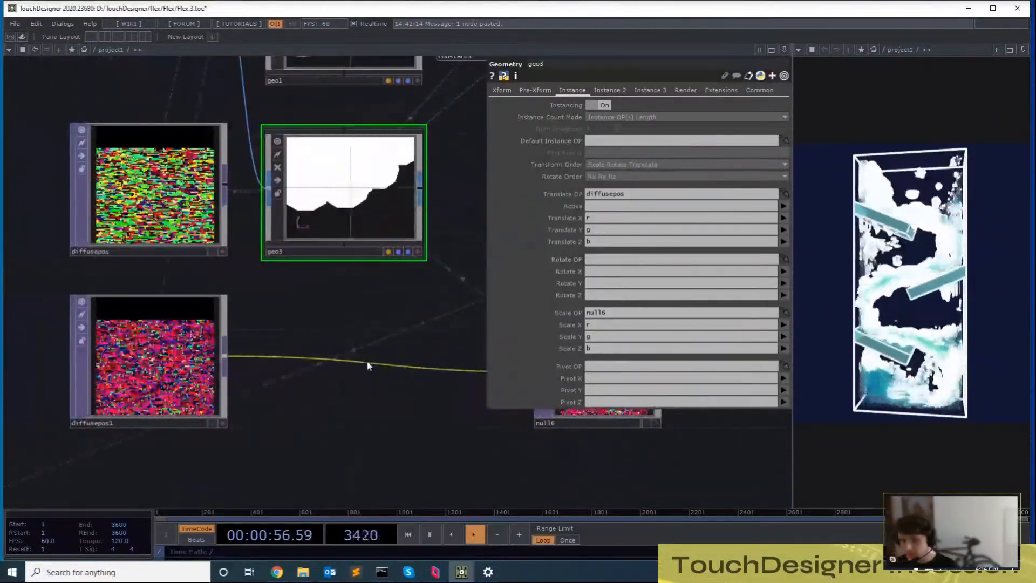
click(379, 349)
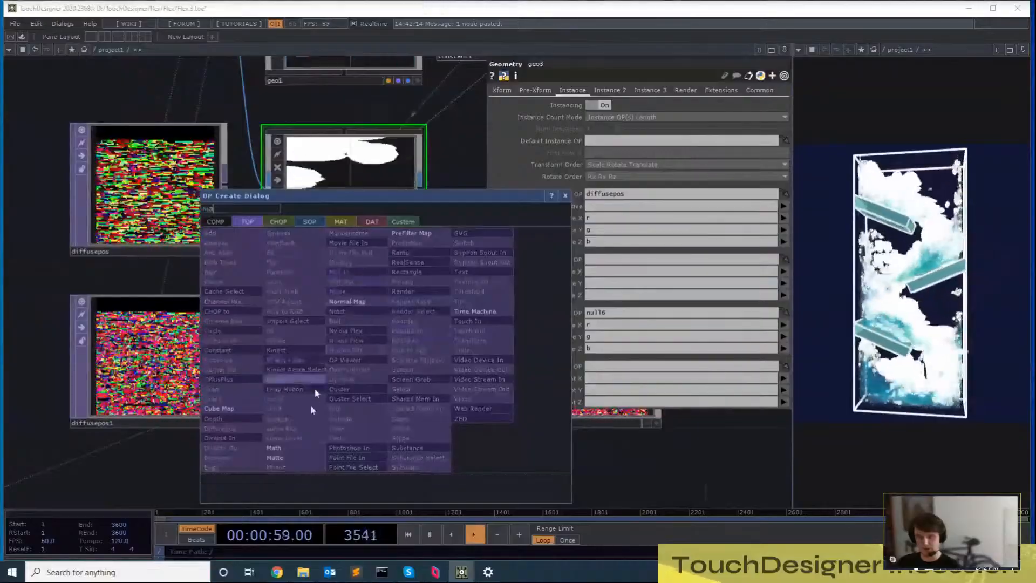
click(302, 448)
click(365, 373)
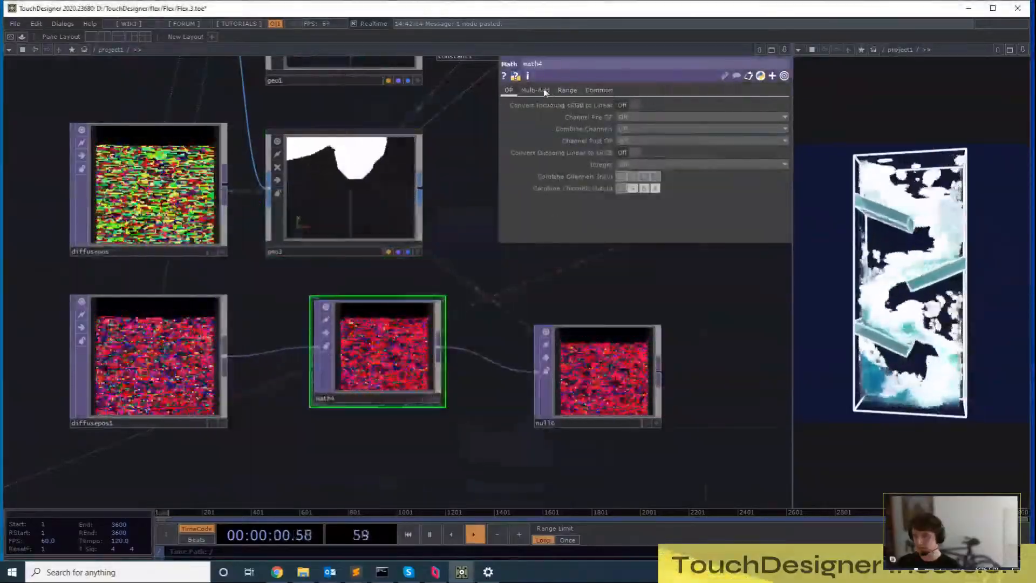
Set the upper To Range value of math4 to 0.4 and line the node up with null6
click(540, 90)
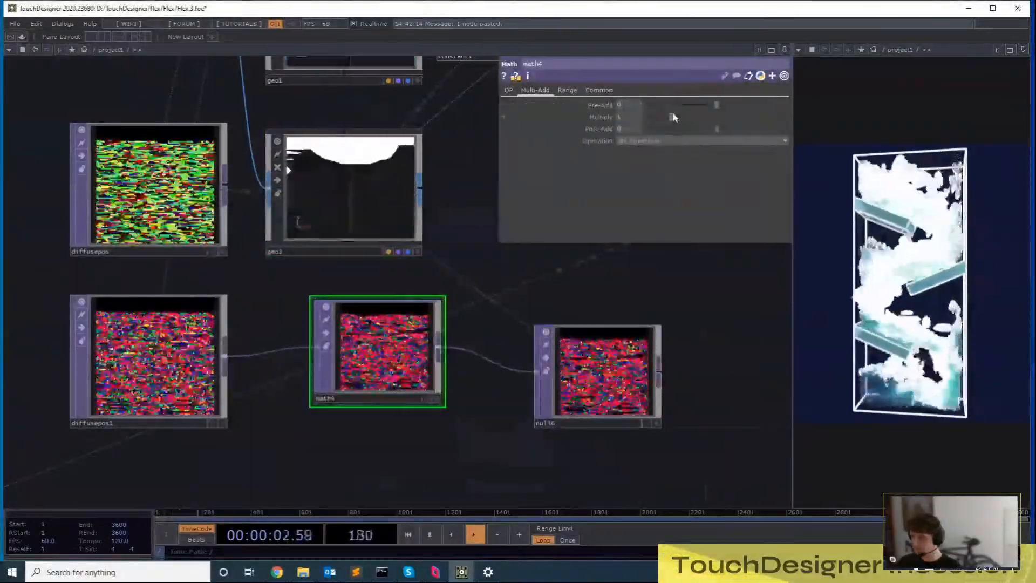
click(568, 91)
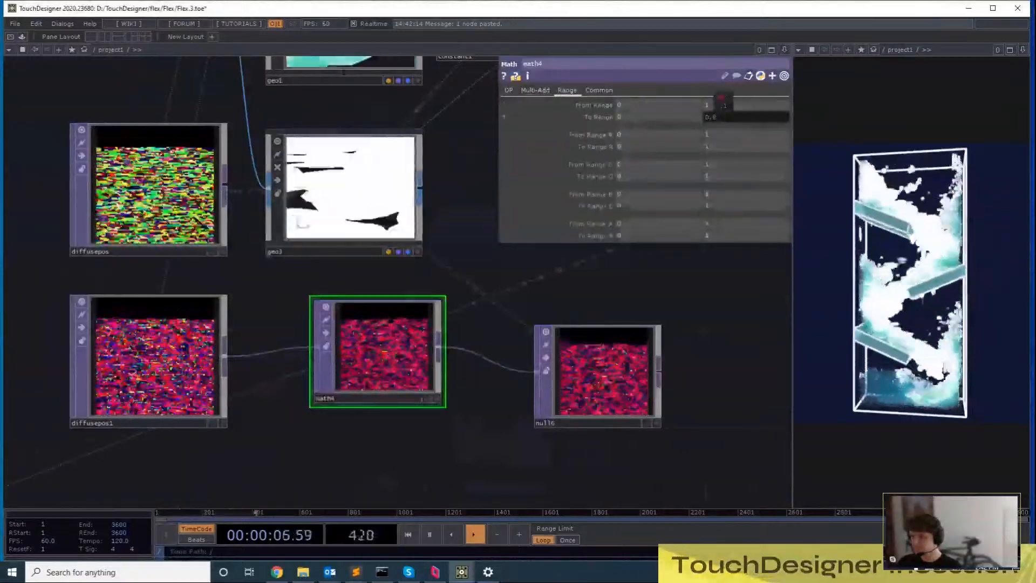
drag(375, 352, 375, 377)
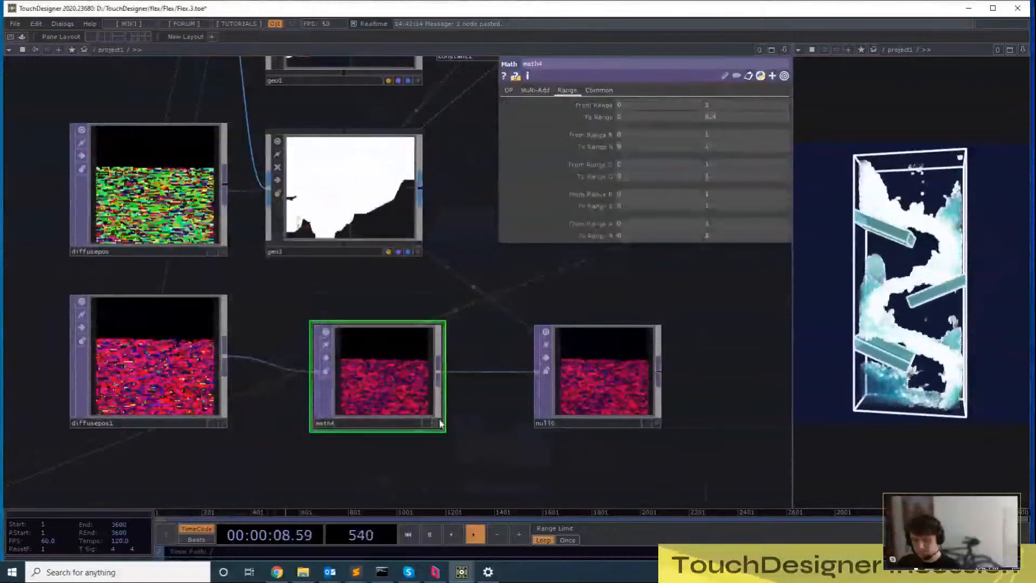
Show math4's separate color channels with their value ranges in its viewer and examine the scaled velocity data
right_click(405, 393)
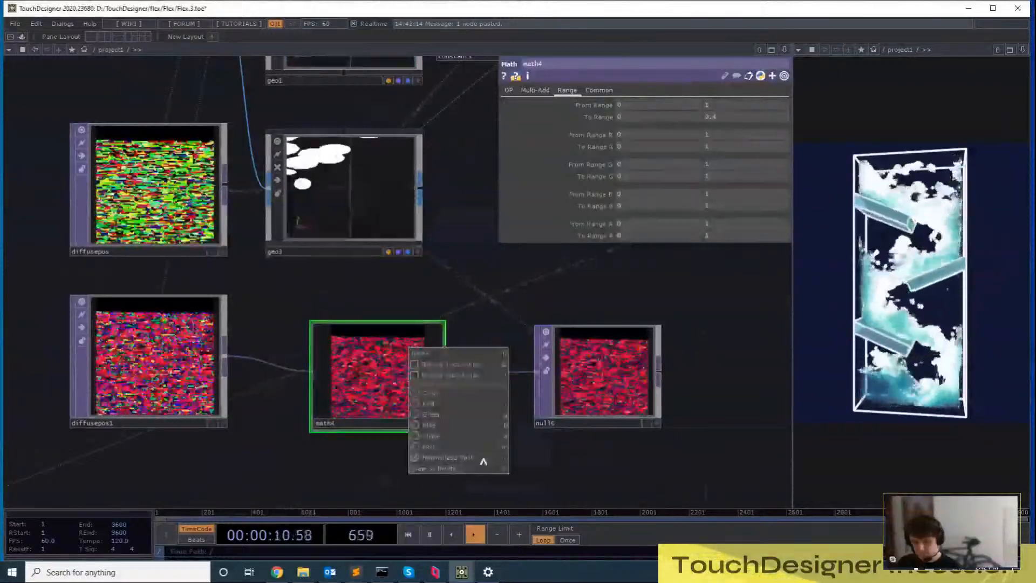
scroll(456, 430, up, 5)
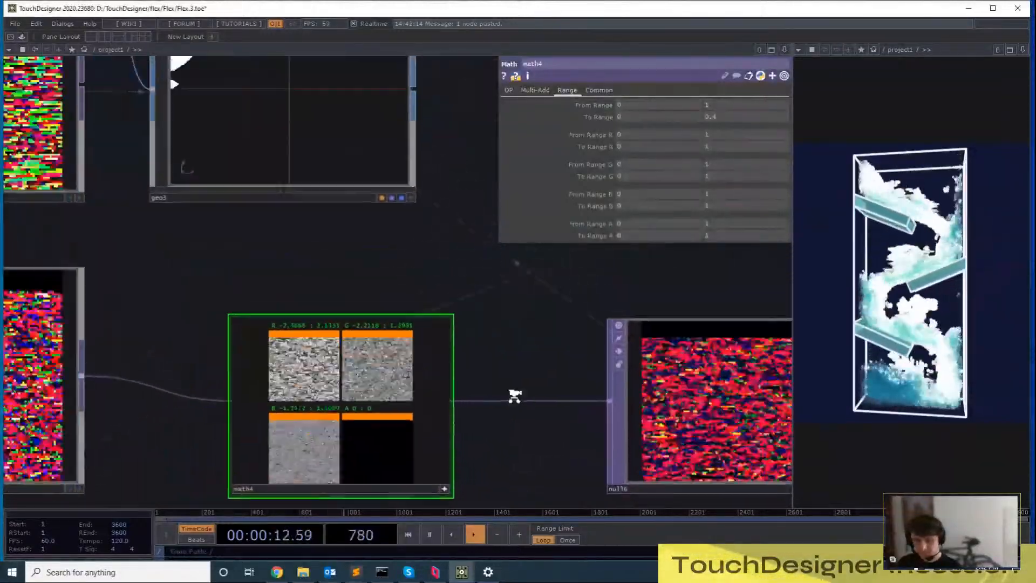
scroll(515, 396, down, 2)
scroll(488, 347, up, 3)
click(521, 382)
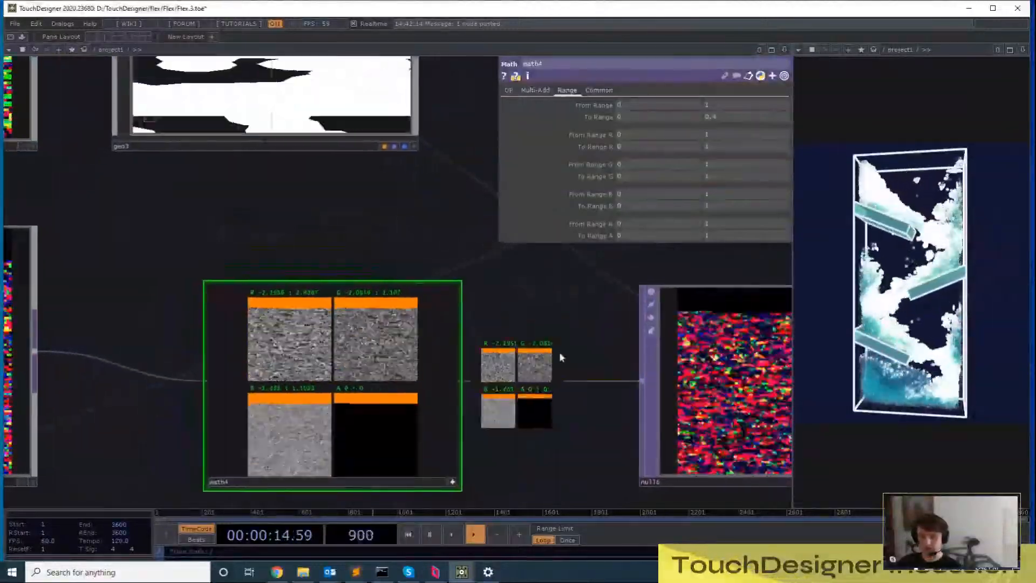
key(Delete)
drag(566, 284, 627, 366)
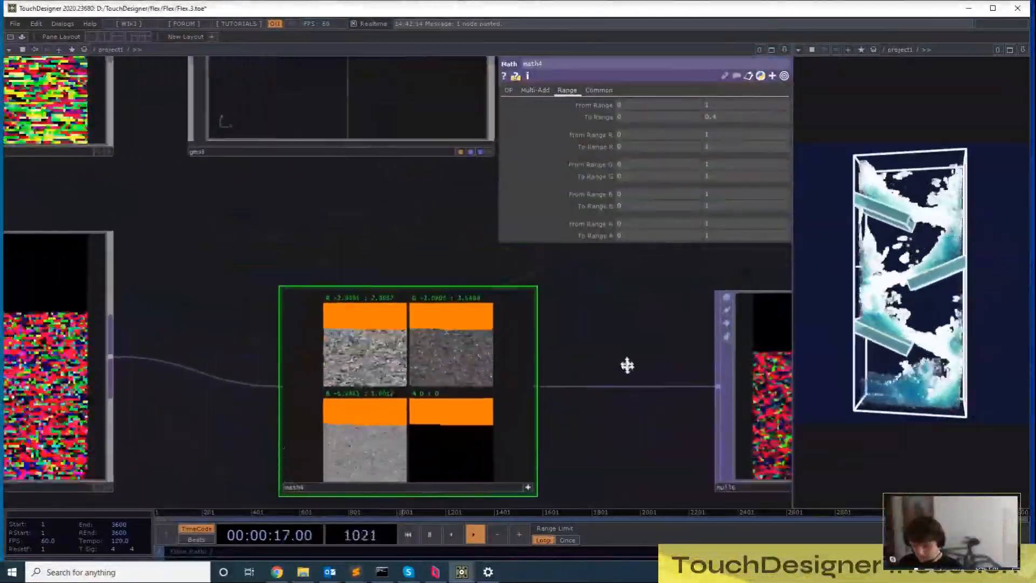
scroll(627, 367, down, 3)
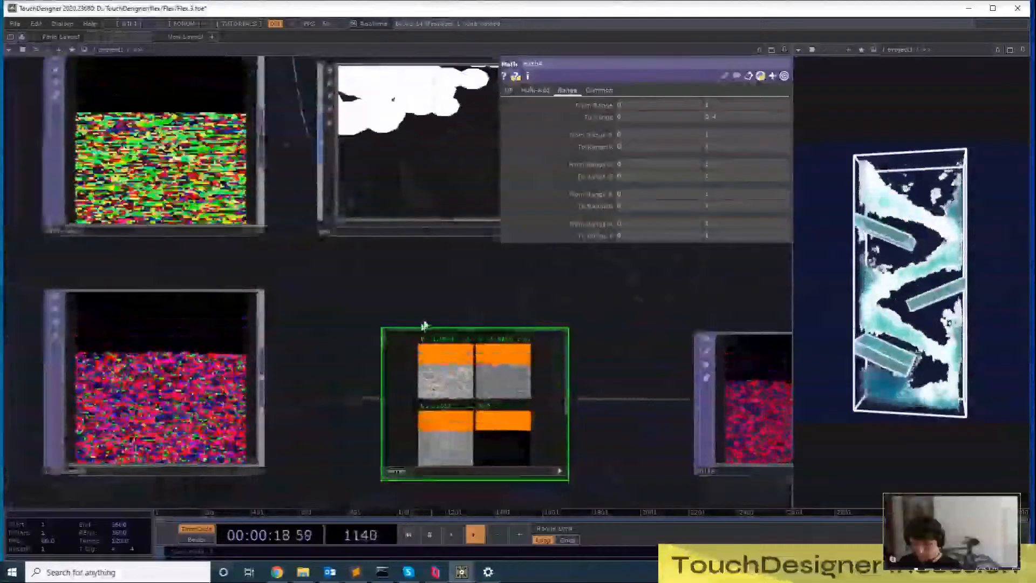
drag(574, 294, 559, 308)
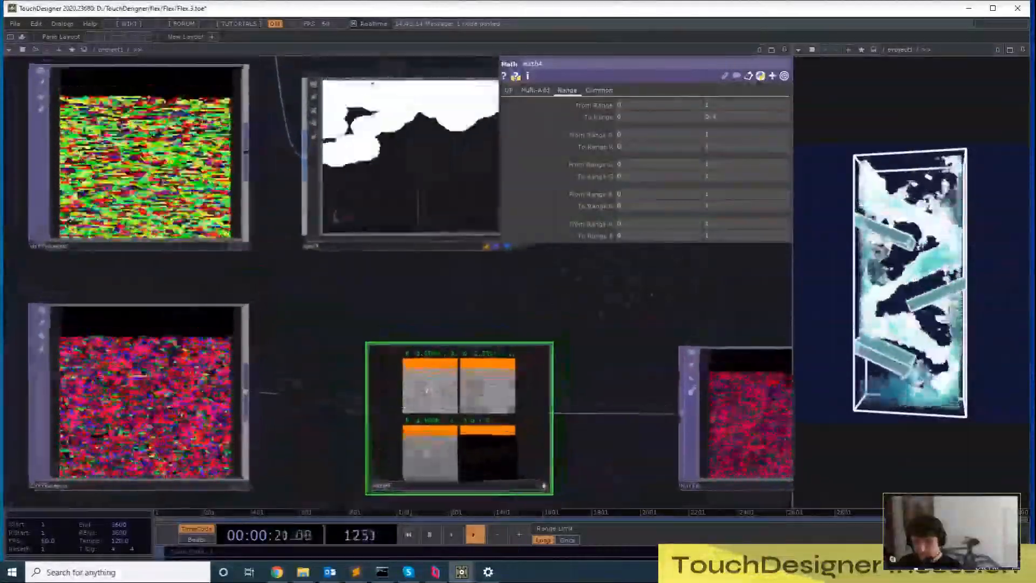
drag(526, 361, 504, 416)
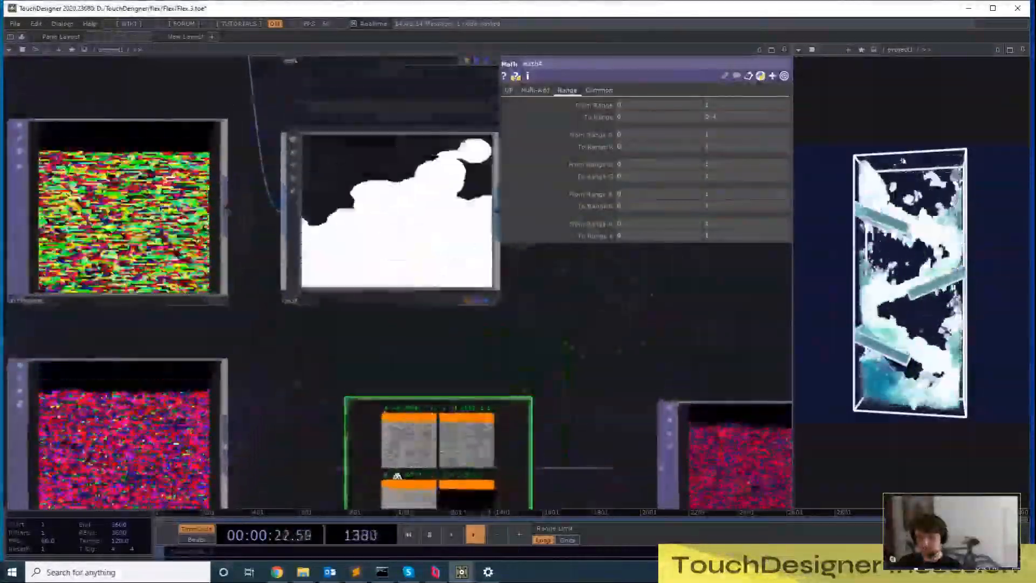
Select geo3 and review the instance scale source and its channel assignments
drag(631, 331, 411, 451)
click(421, 367)
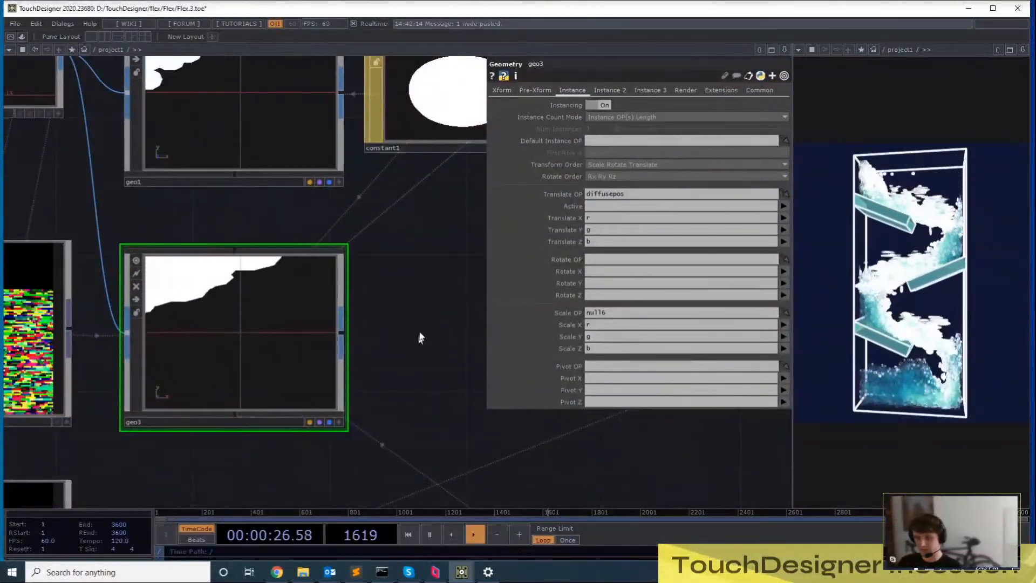
drag(439, 349, 436, 342)
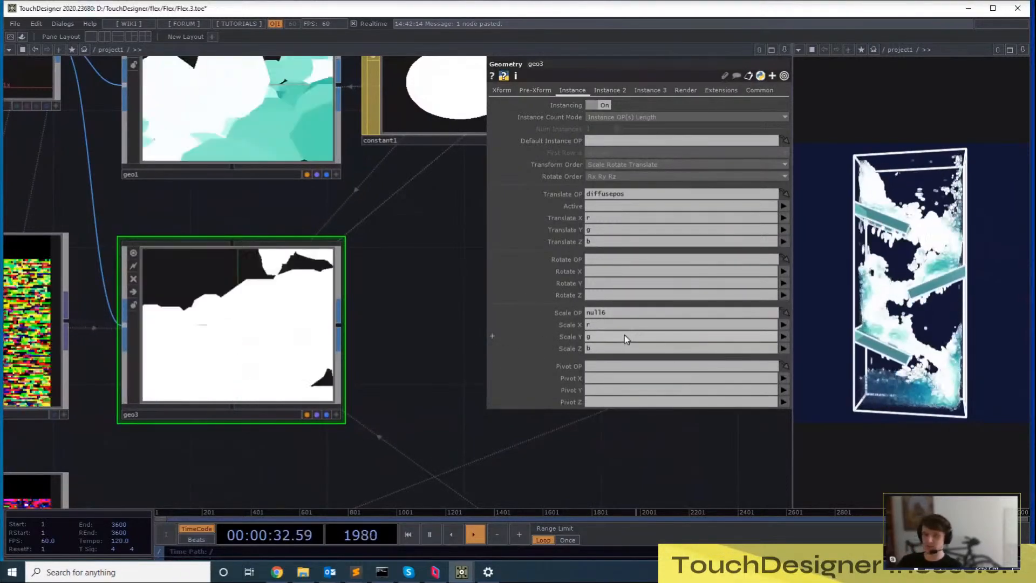
drag(361, 307, 435, 256)
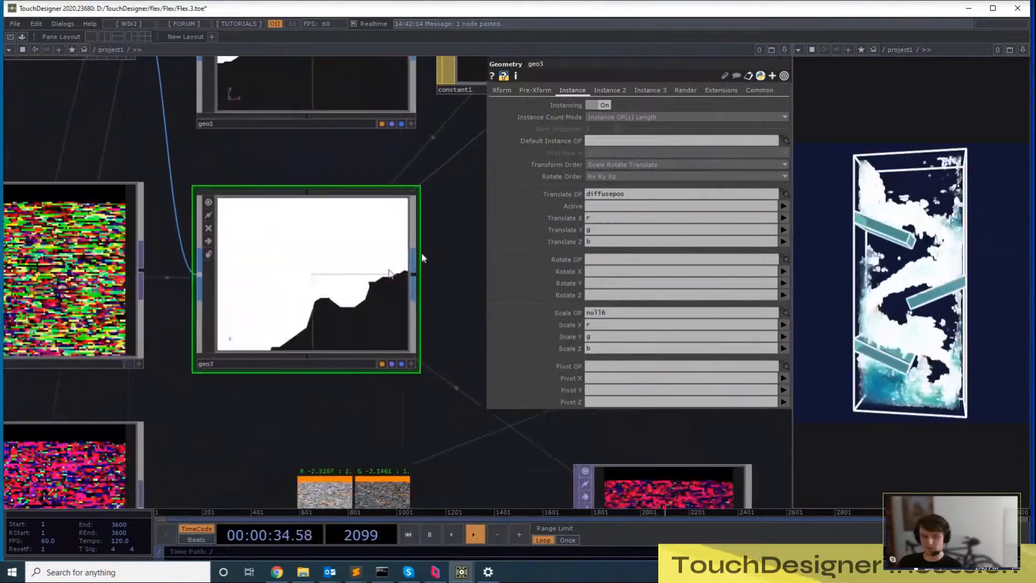
Examine geo3's instanced particles and the diffusepos1, math4 and null6 chain that drives their scale
drag(265, 377, 434, 350)
scroll(286, 265, down, 3)
drag(110, 257, 381, 367)
click(411, 365)
drag(318, 362, 158, 375)
scroll(291, 337, down, 2)
click(380, 397)
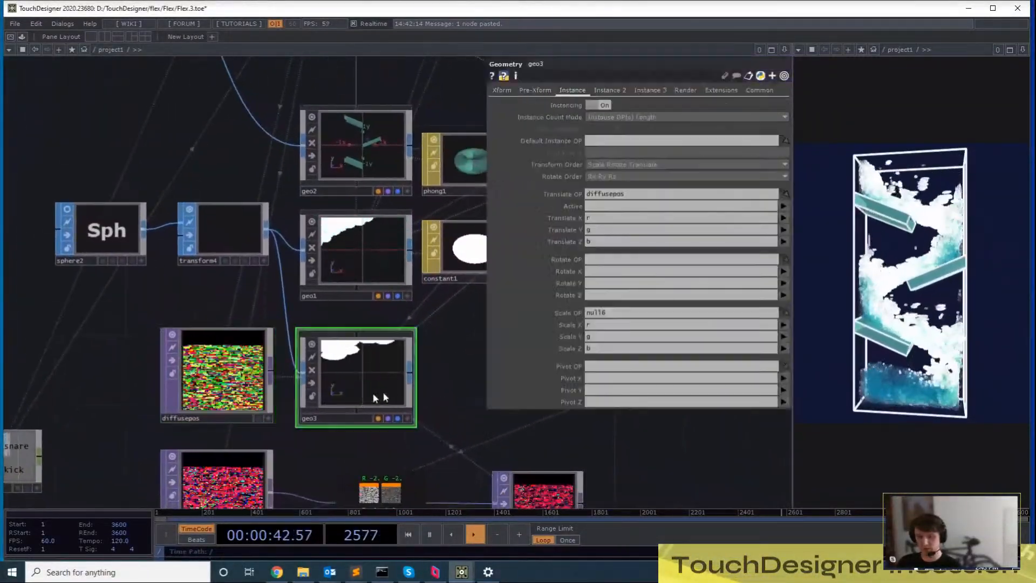
scroll(452, 352, up, 5)
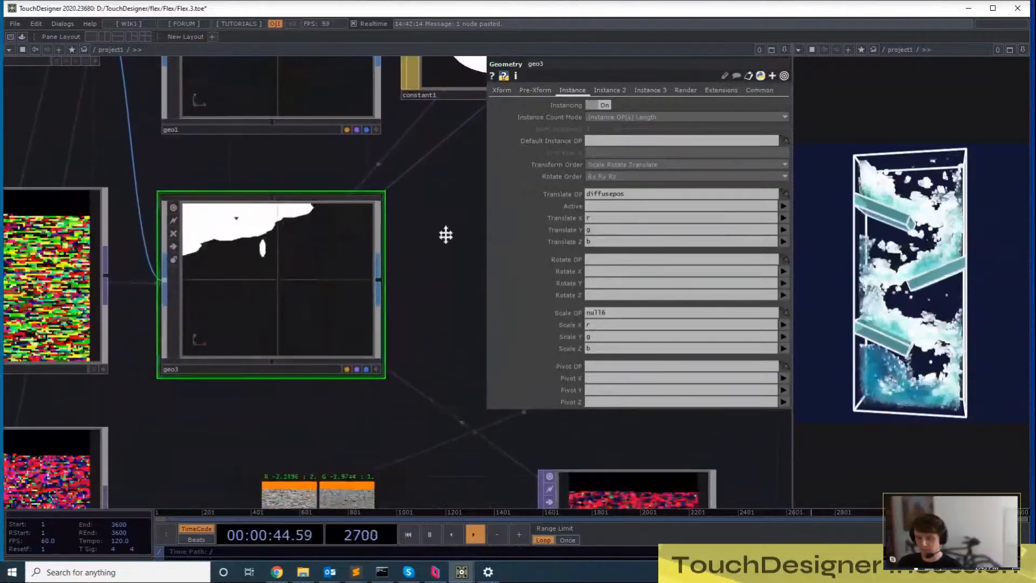
scroll(444, 240, down, 5)
drag(468, 238, 442, 394)
scroll(443, 408, up, 5)
drag(487, 448, 313, 454)
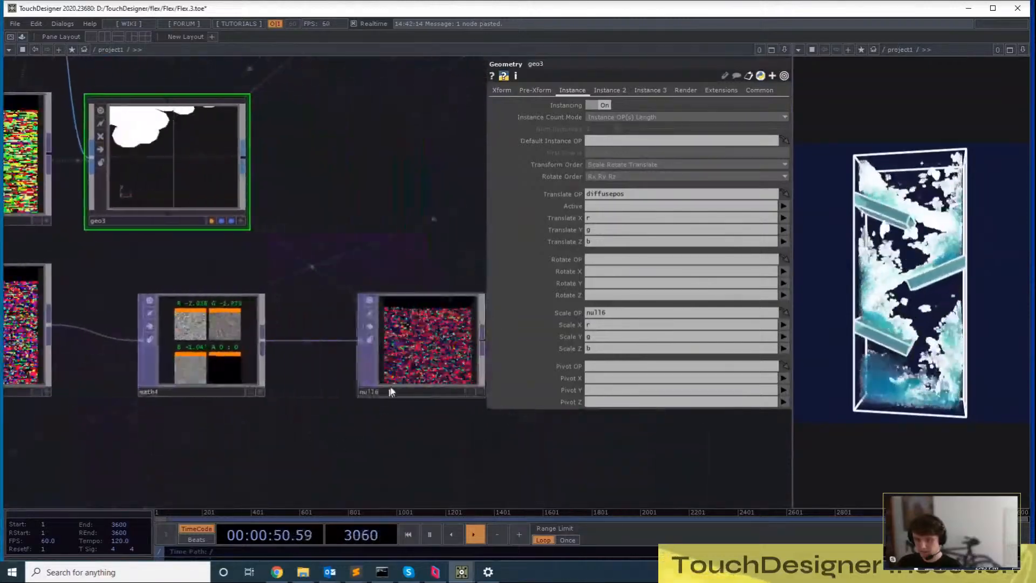
Adjust math4's upper To Range value and set its Channel Pre OP to Root
click(253, 305)
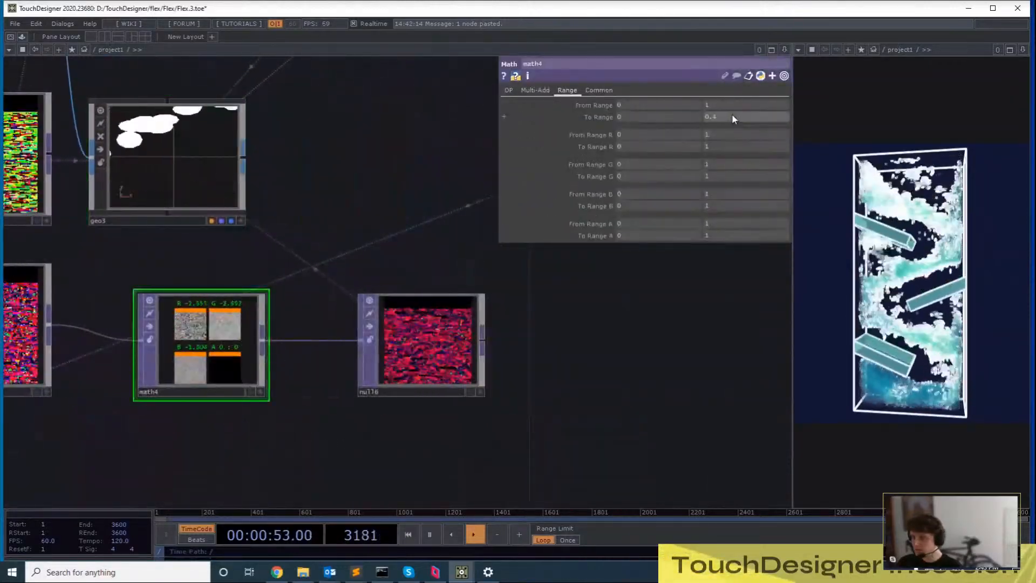
middle_drag(732, 113, 718, 115)
click(510, 91)
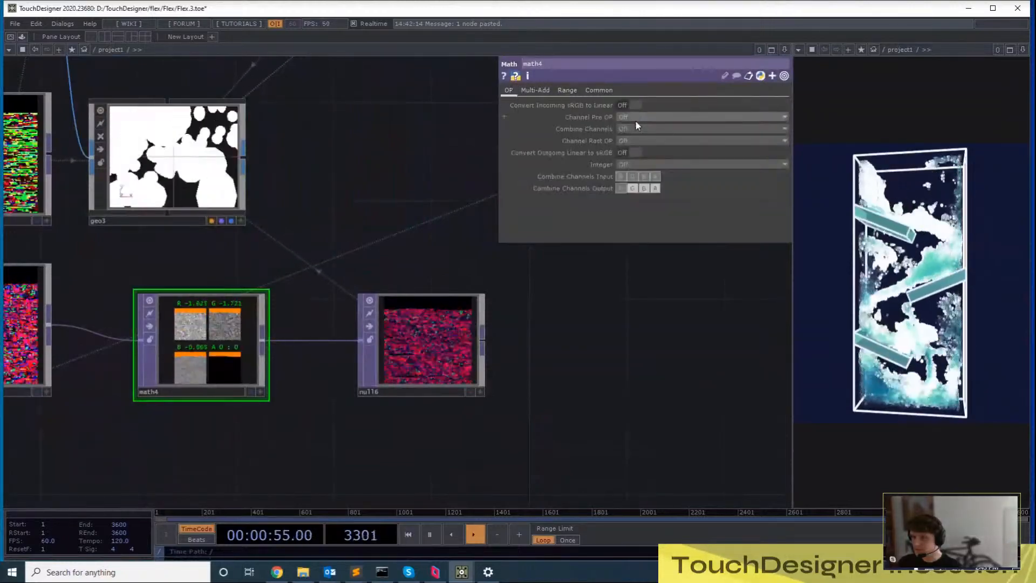
click(641, 130)
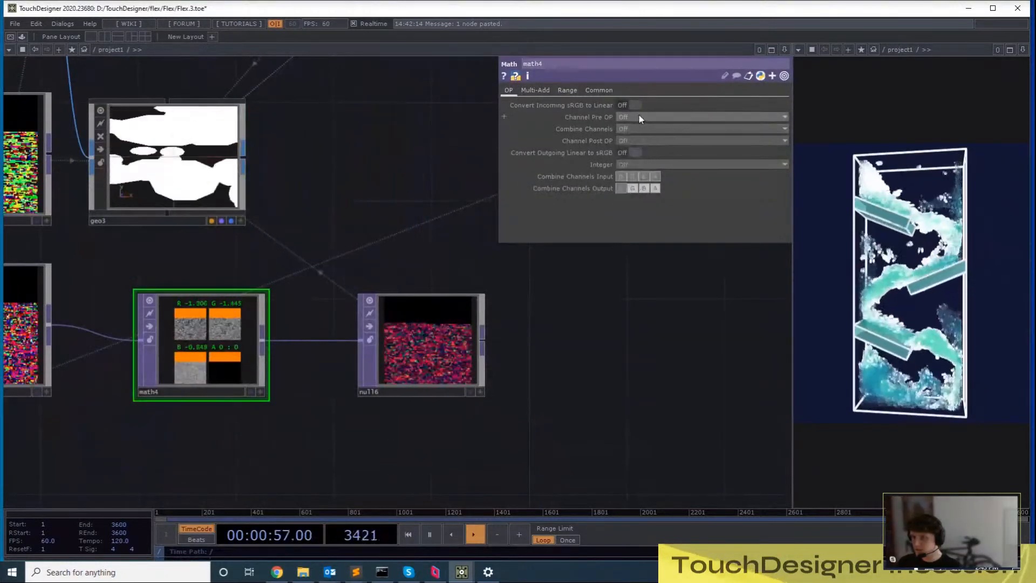
click(639, 115)
click(634, 155)
Set the Diffuse Ballistic property of the fsolver1 Nvidia Flex Solver to 0
drag(344, 209, 267, 339)
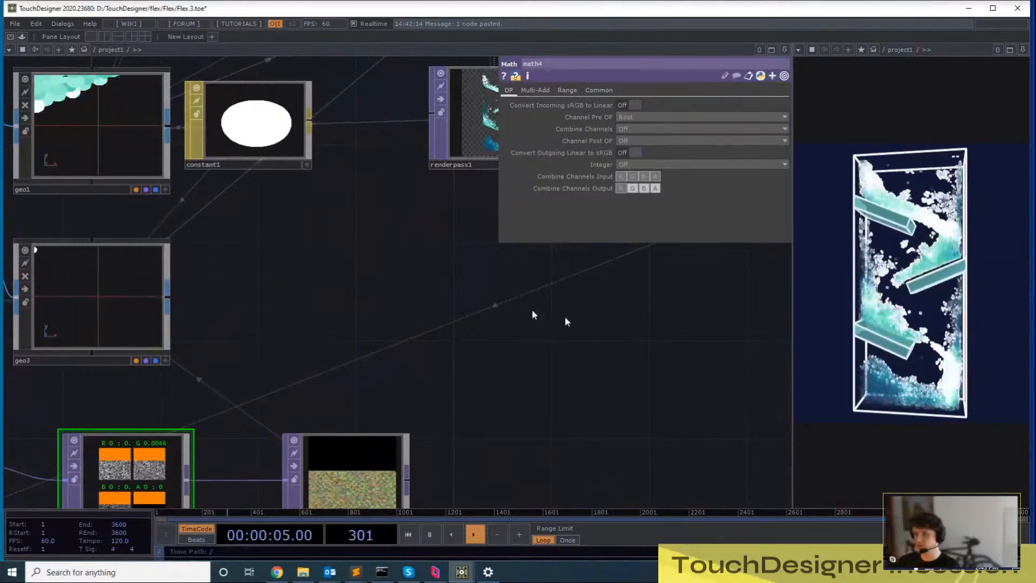
drag(327, 402, 475, 342)
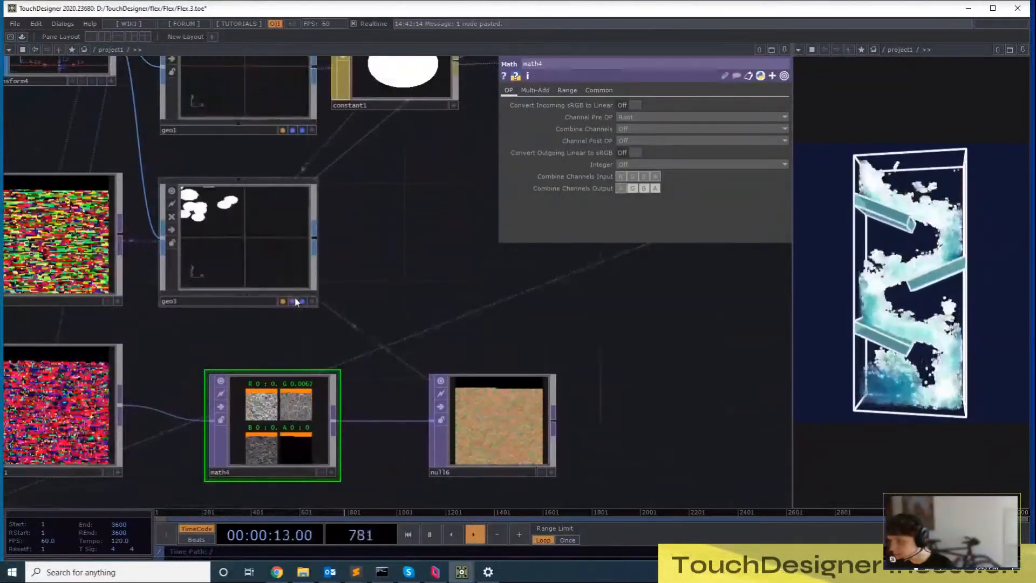
drag(336, 342, 273, 394)
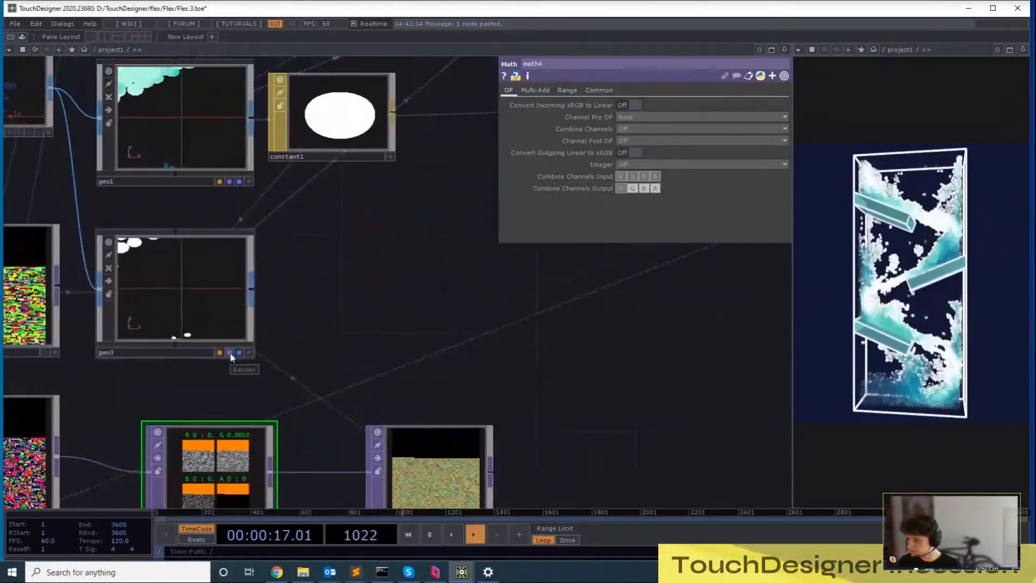
drag(674, 349, 756, 321)
scroll(495, 400, down, 5)
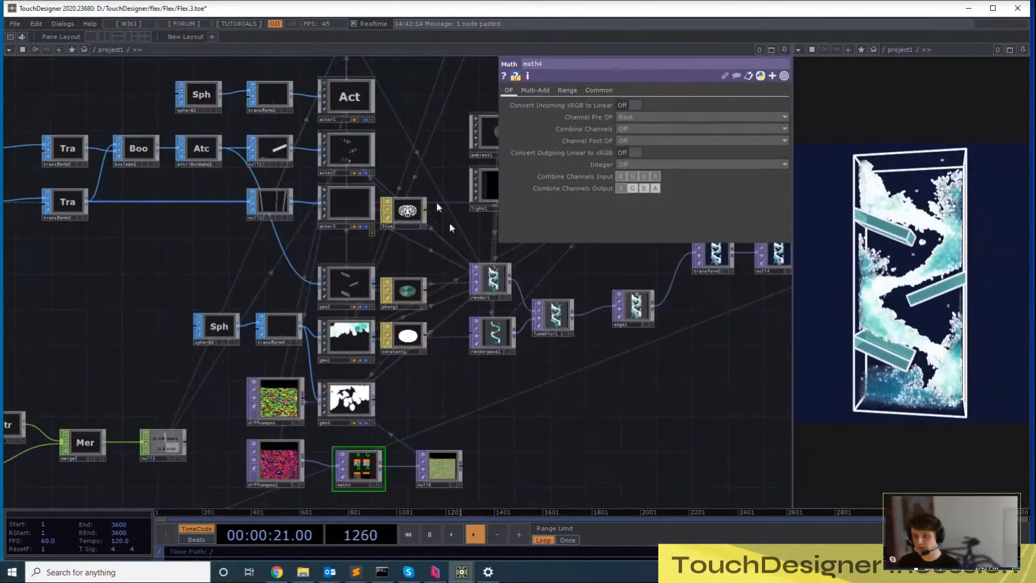
drag(438, 207, 445, 371)
click(374, 193)
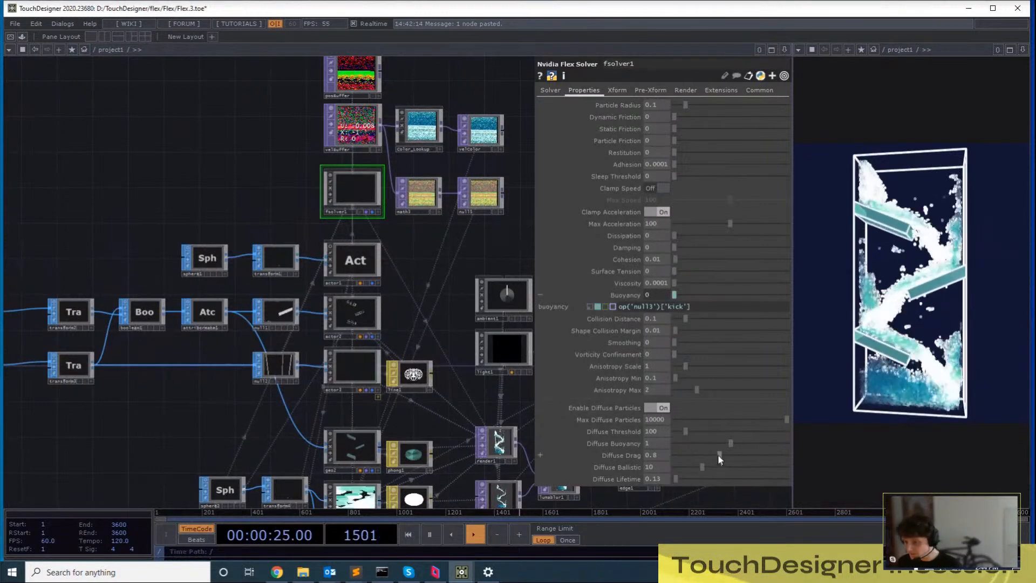
drag(701, 467, 655, 469)
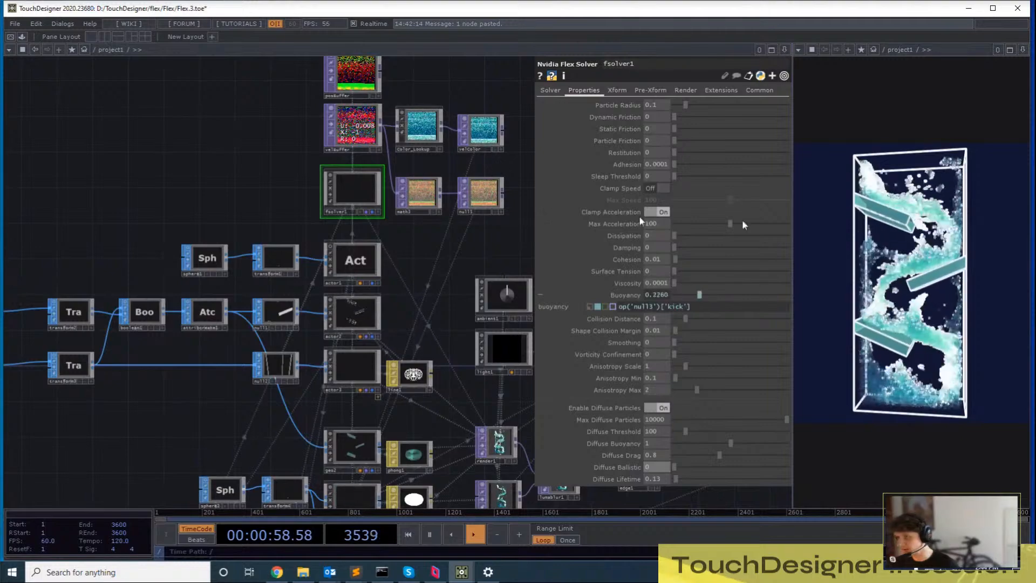
Inside Color_Lookup, try 0.2 as math1's upper To Range value, readjust it, and return to the parent network
drag(477, 86, 477, 213)
key(i)
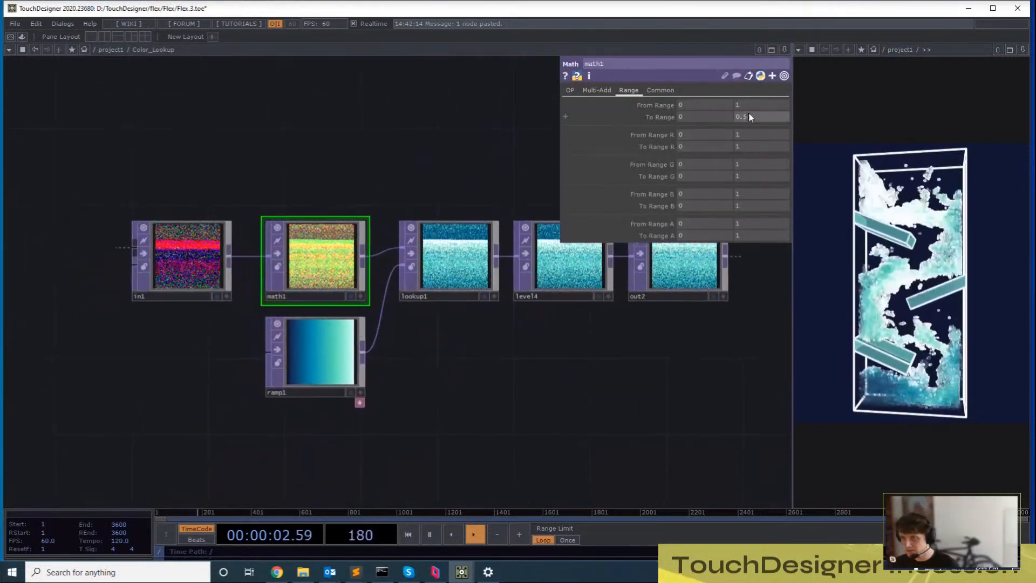
mouse_move(750, 115)
middle_down()
mouse_move(747, 105)
mouse_move(757, 118)
middle_up()
drag(441, 157, 436, 180)
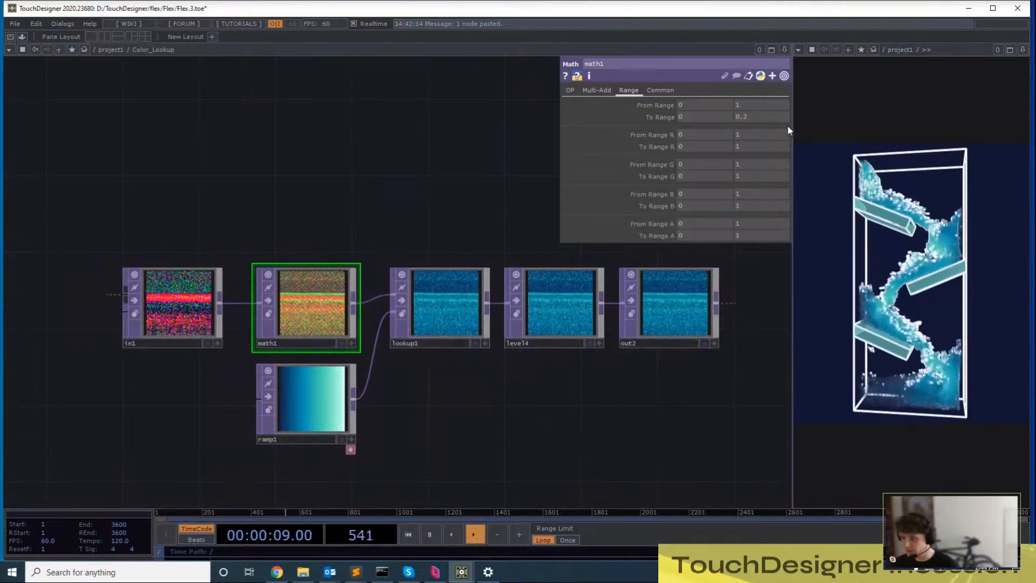
middle_drag(751, 117, 763, 118)
key(u)
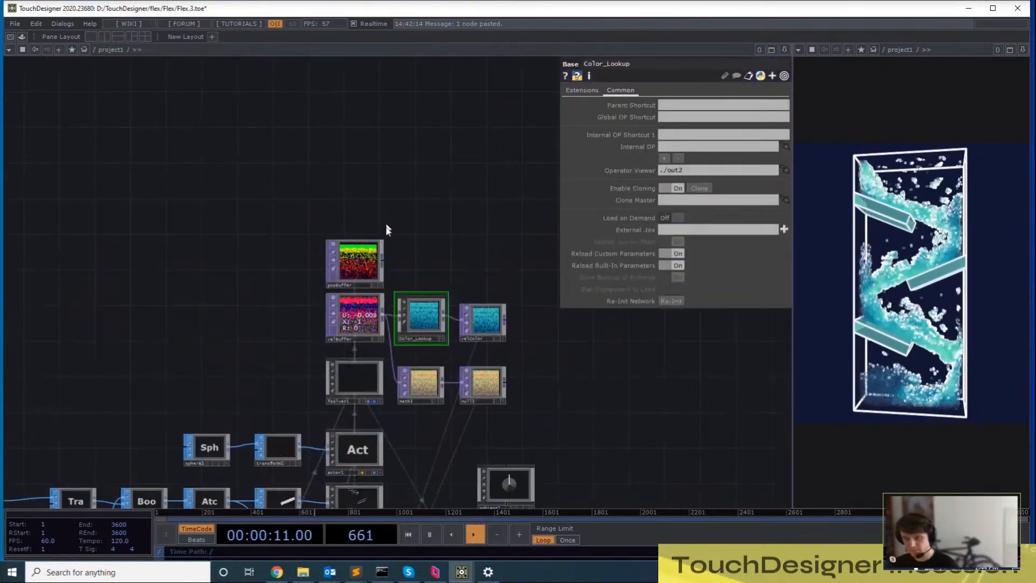
drag(683, 378, 641, 268)
key(ctrl+z)
Bypass the edge1 TOP between lumablur1 and transform5
drag(479, 275, 453, 165)
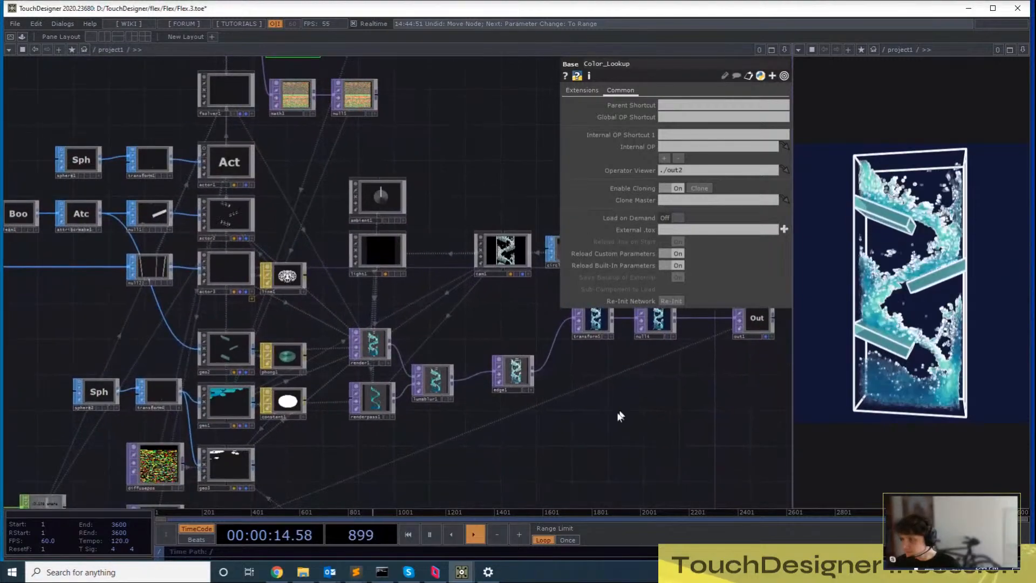
drag(625, 400, 720, 407)
scroll(578, 435, up, 3)
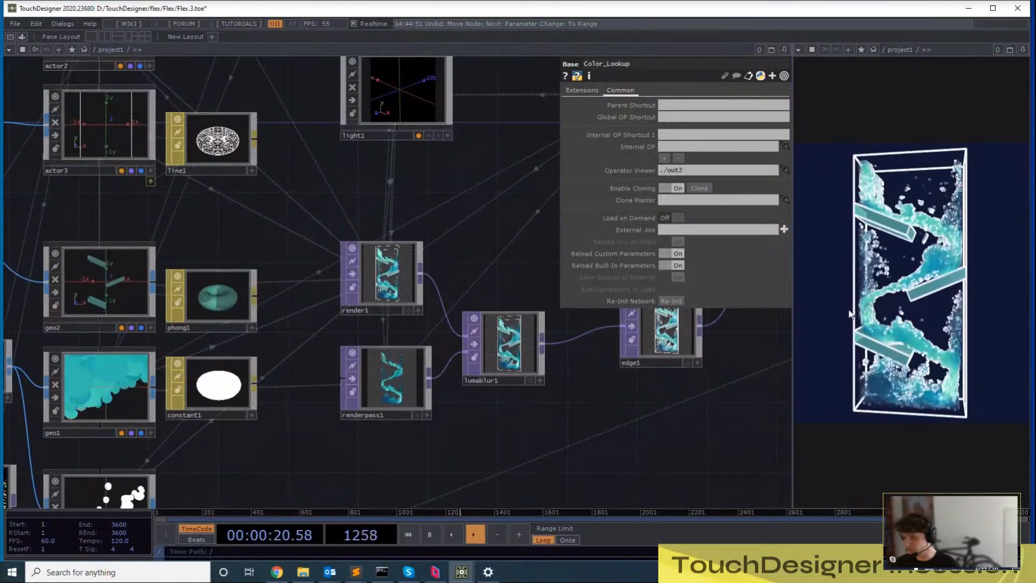
drag(464, 193, 536, 323)
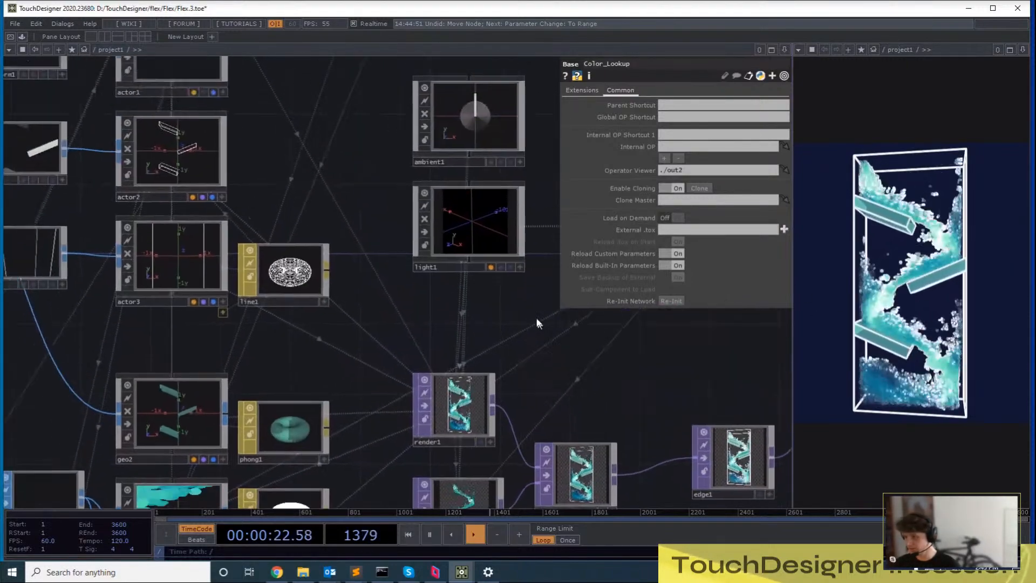
scroll(571, 344, down, 2)
drag(709, 475, 430, 431)
scroll(432, 431, up, 4)
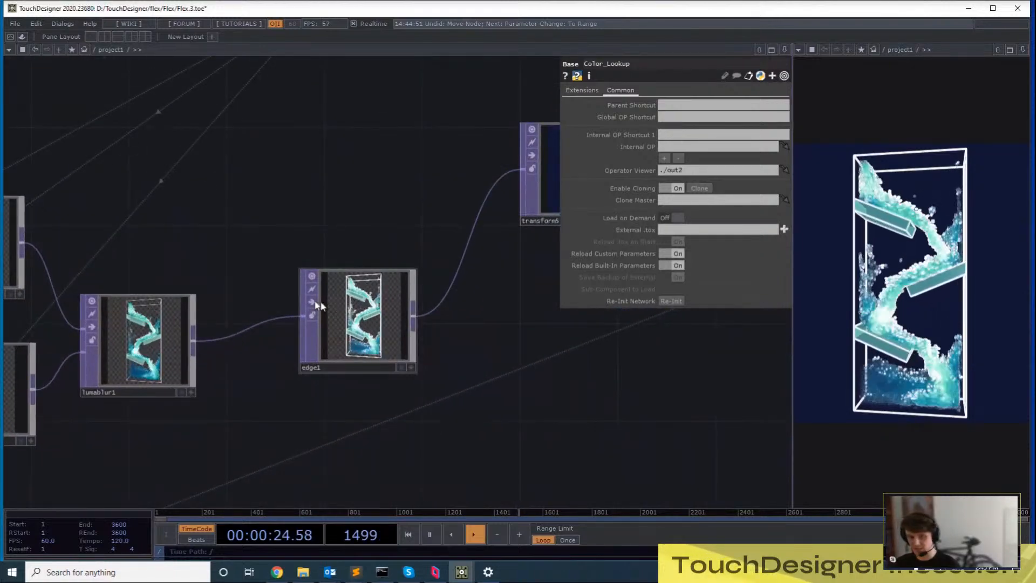
click(330, 329)
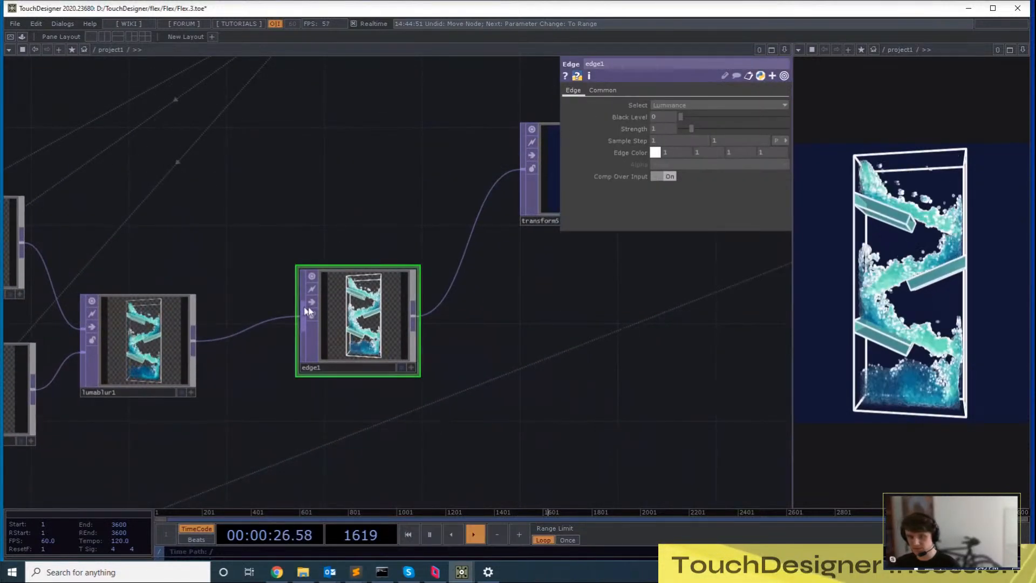
drag(607, 343, 707, 402)
scroll(707, 398, down, 3)
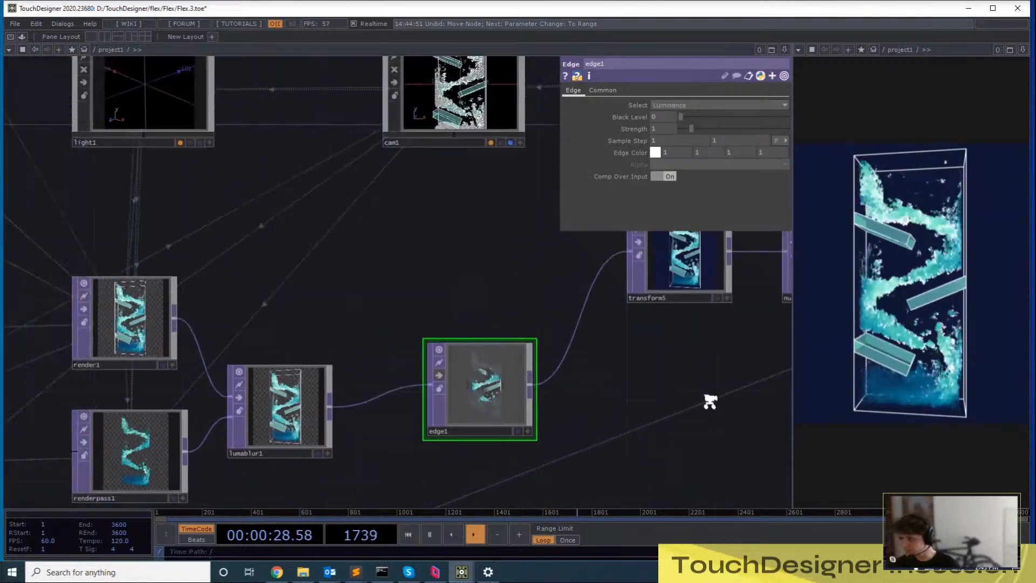
Compare the render output with the diffuse particle chain and select null6 for inspection
drag(453, 281, 329, 325)
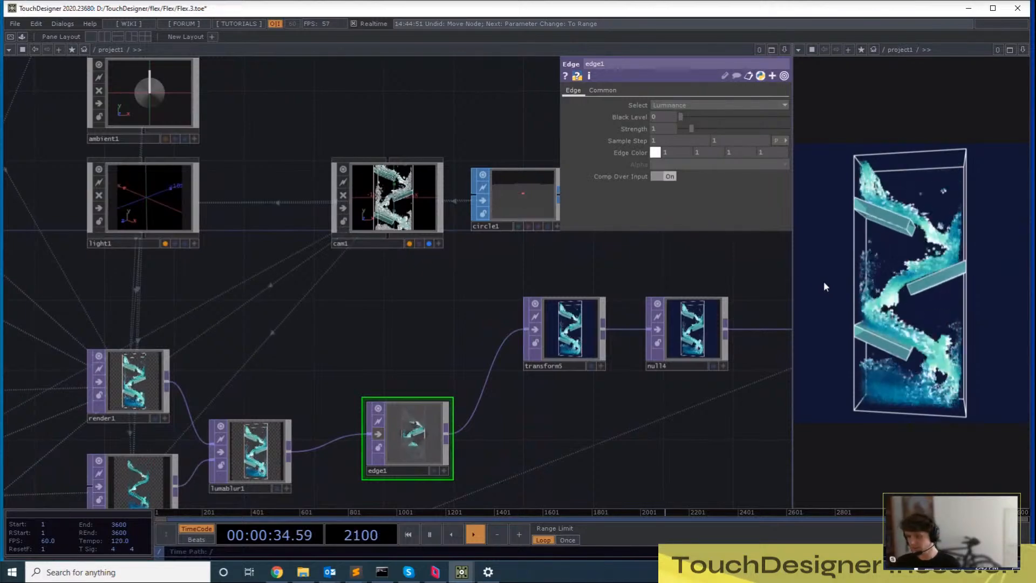
drag(346, 351, 498, 238)
drag(351, 472, 685, 242)
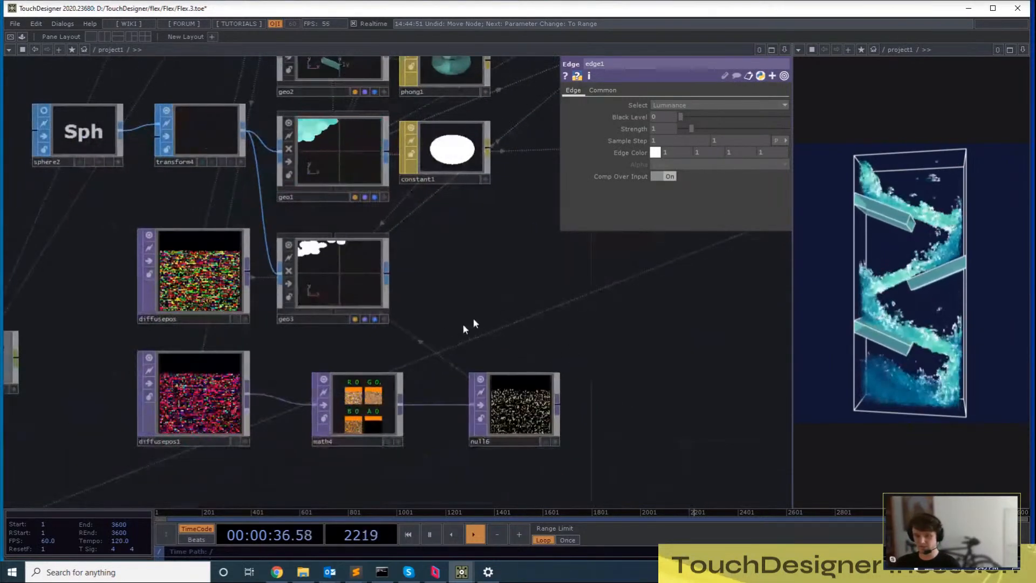
drag(701, 314, 658, 325)
click(501, 387)
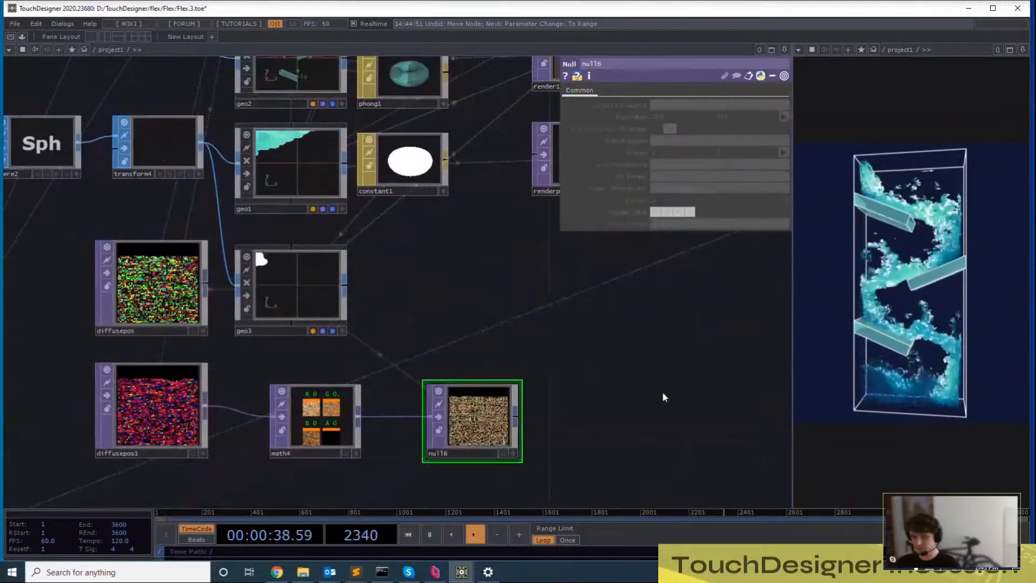
drag(663, 394, 637, 324)
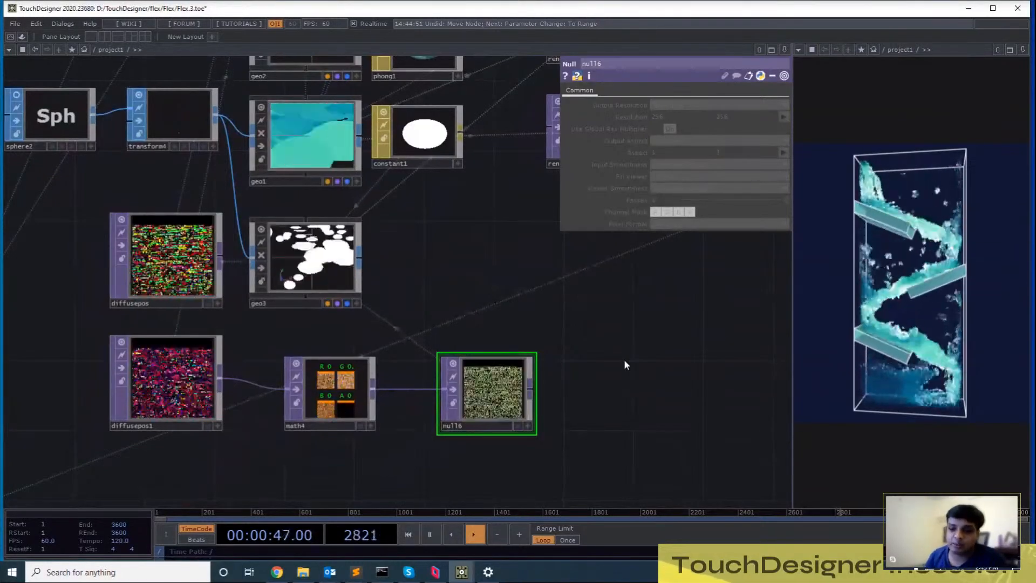
Select the output chain of transform5, null4 and out1 and review it
scroll(621, 368, down, 6)
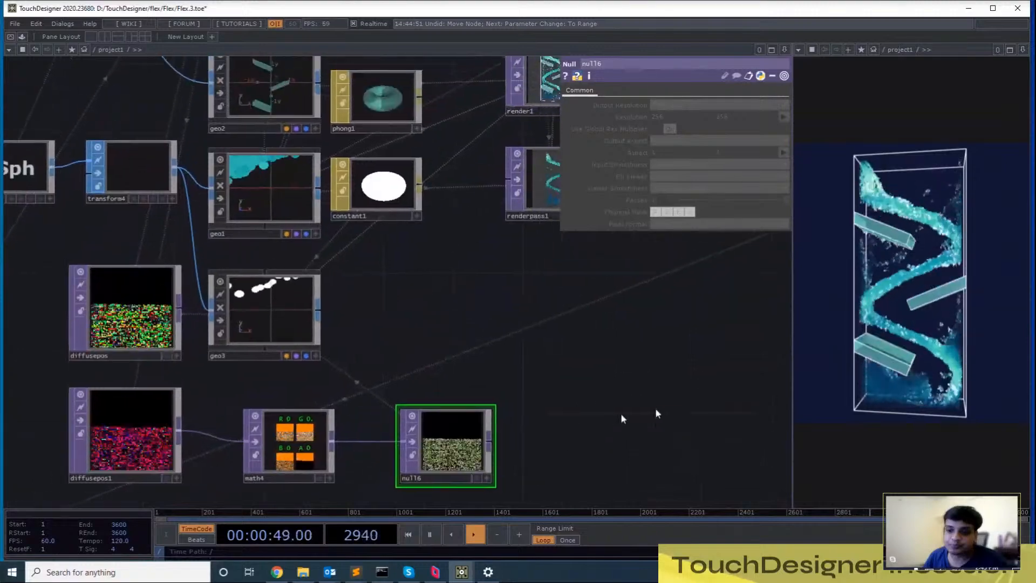
drag(690, 412, 613, 436)
right_drag(697, 421, 467, 329)
drag(712, 442, 655, 407)
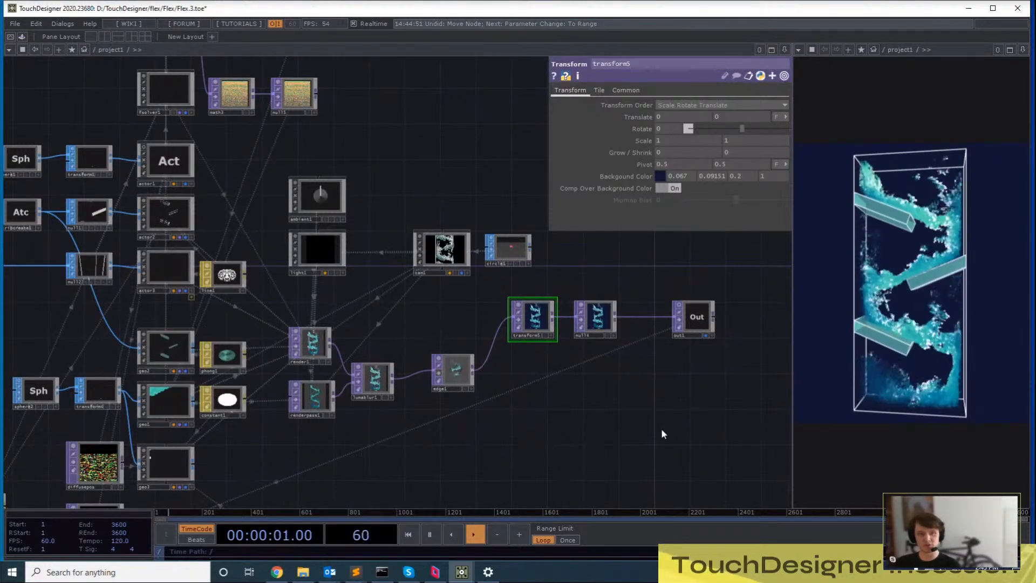
drag(594, 425, 580, 430)
right_drag(712, 398, 517, 304)
drag(562, 284, 564, 288)
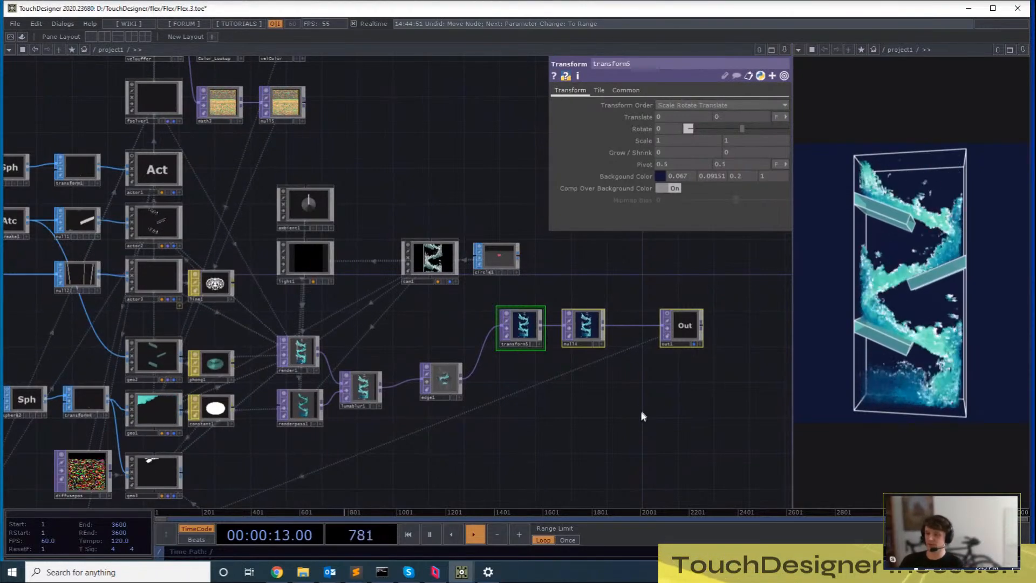
drag(490, 491, 733, 354)
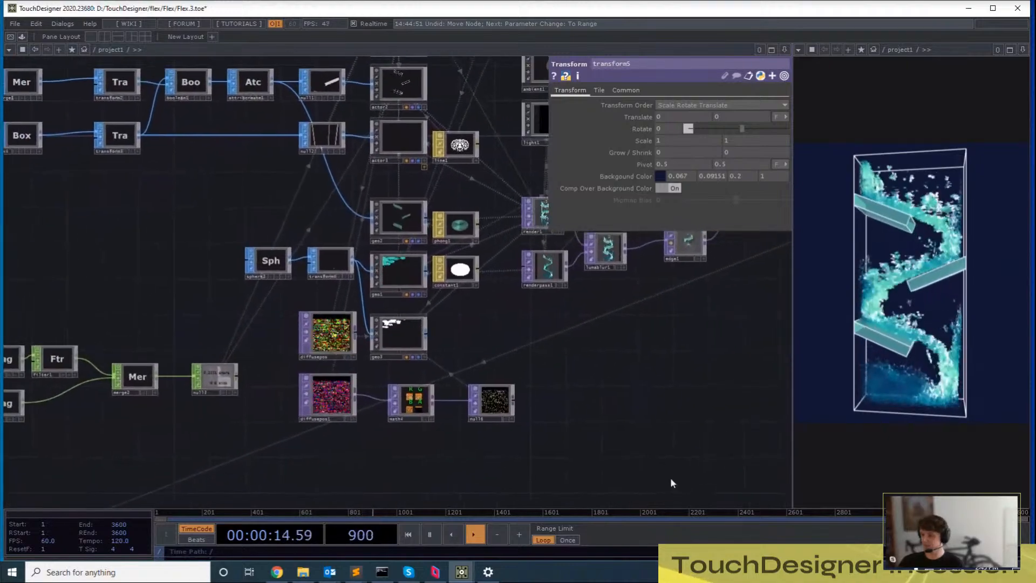
drag(671, 483, 662, 486)
drag(781, 283, 654, 372)
drag(613, 421, 590, 367)
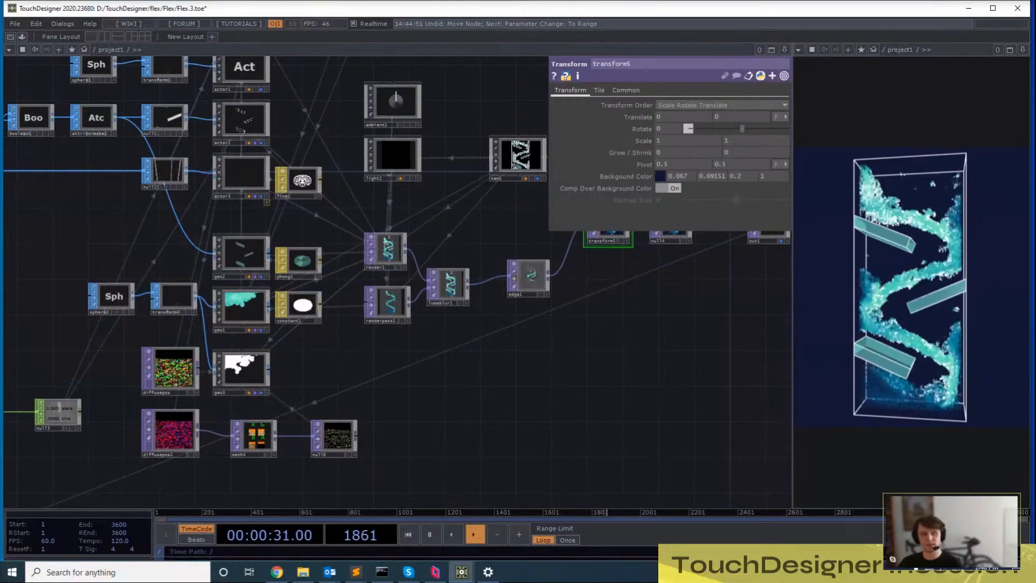
drag(547, 359, 563, 413)
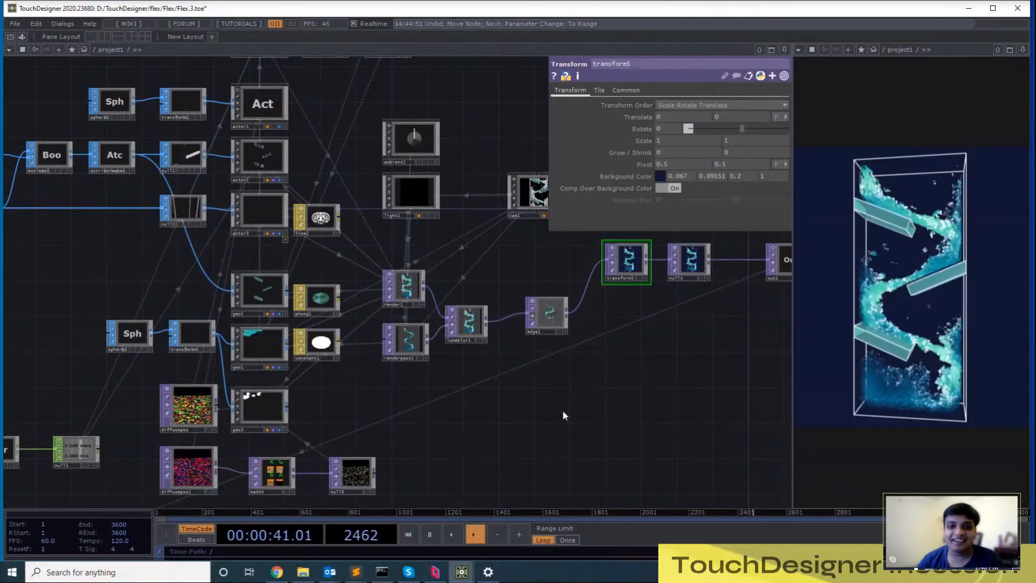
Show the sphere2 geometry in its viewer and inspect the node's Detail and Sphere parameters
scroll(562, 410, up, 3)
scroll(220, 303, up, 3)
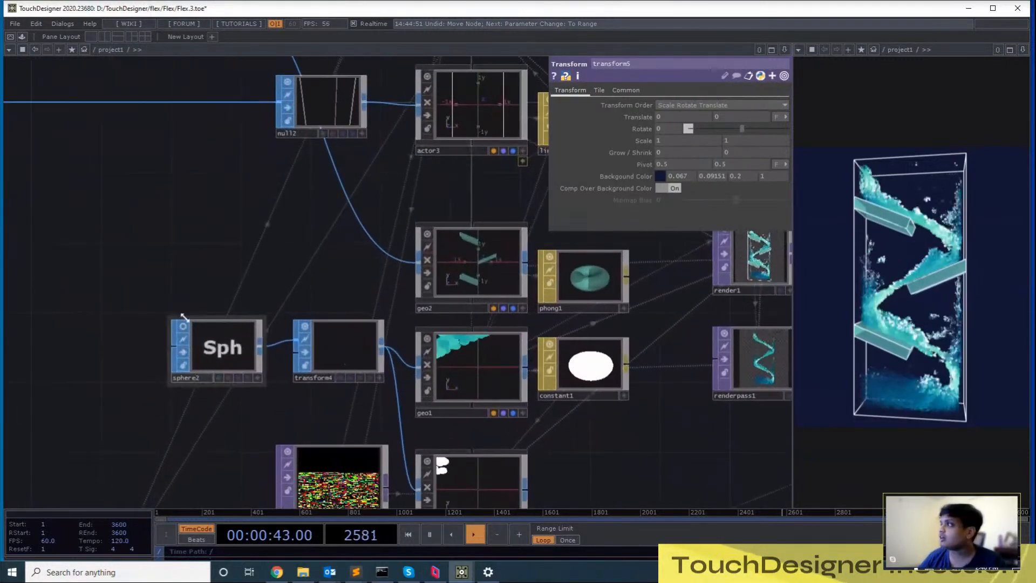
click(189, 324)
scroll(251, 368, up, 1)
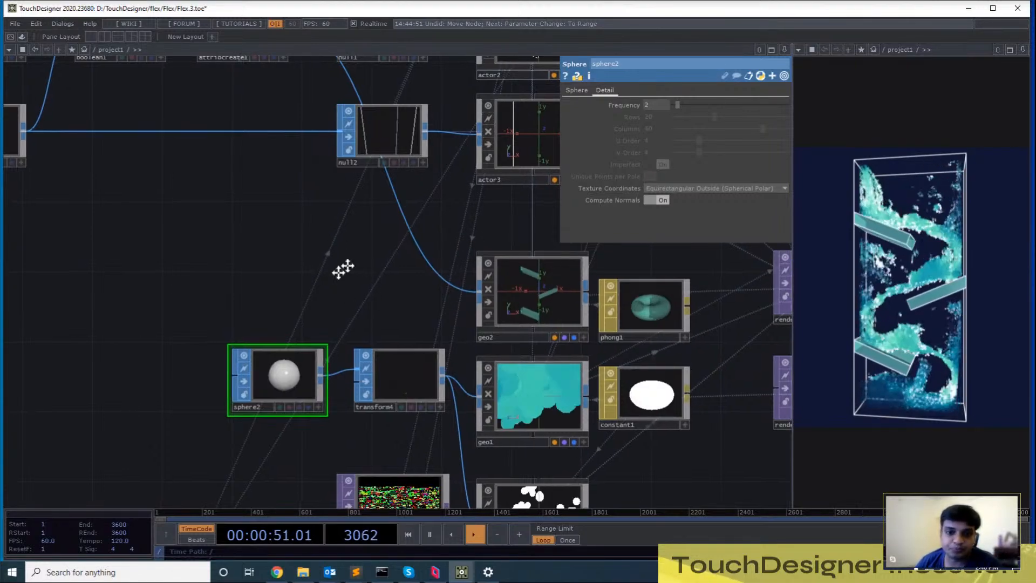
scroll(343, 266, up, 3)
click(577, 90)
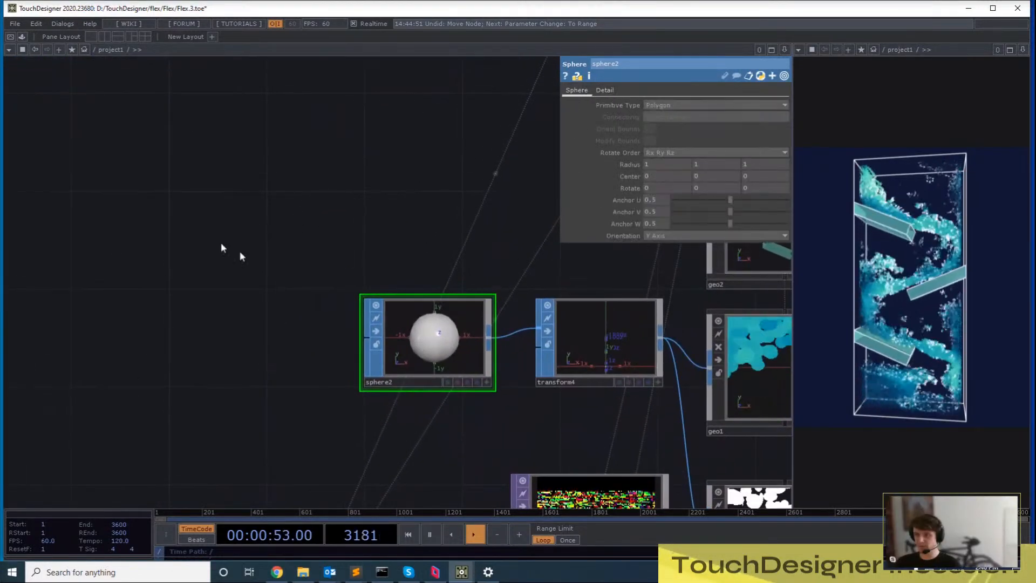
Add a new default Sphere SOP above sphere2 and check its node info
key(Tab)
text(sp)
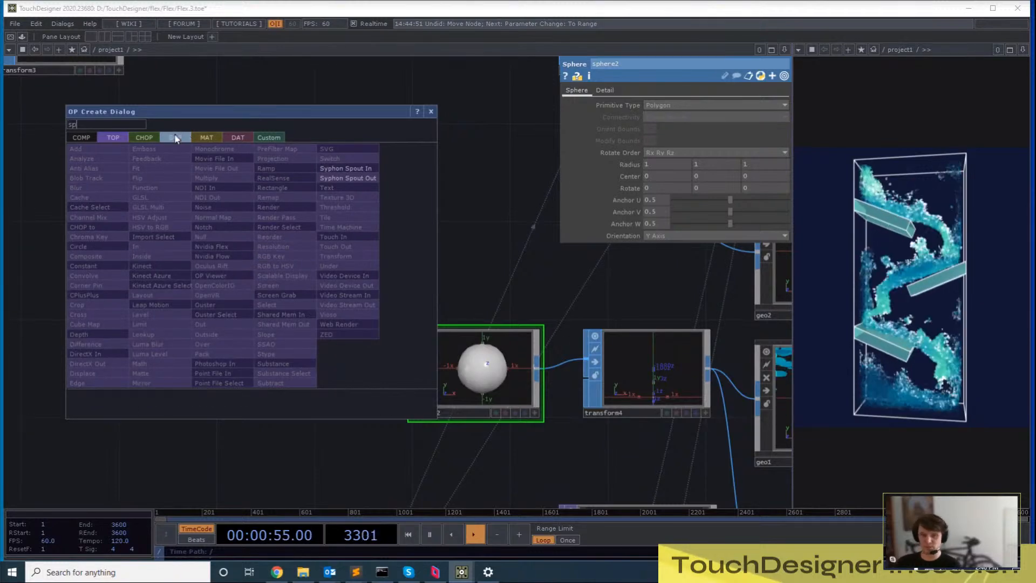
click(176, 138)
click(278, 294)
click(280, 267)
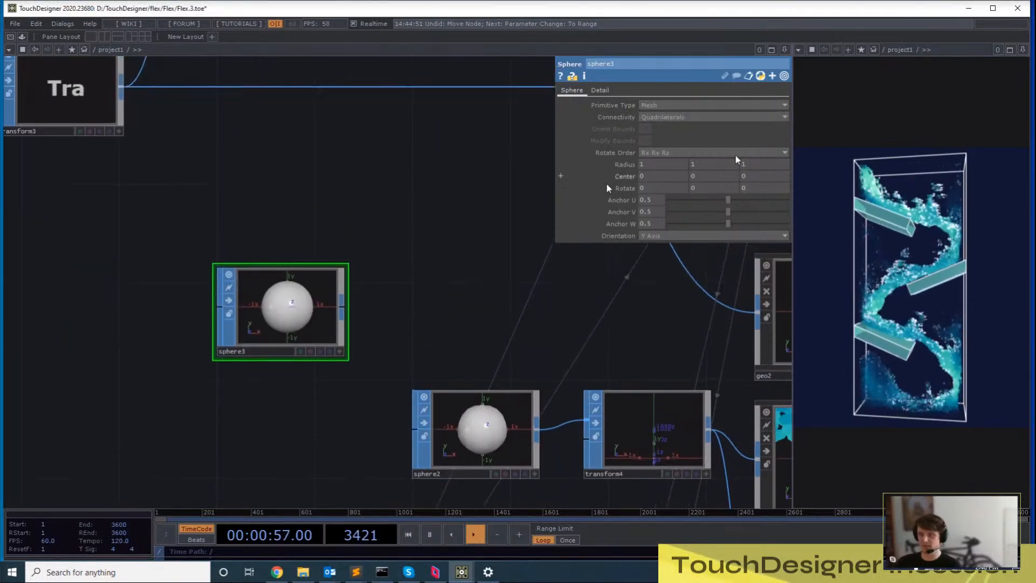
scroll(305, 324, up, 1)
middle_click(305, 324)
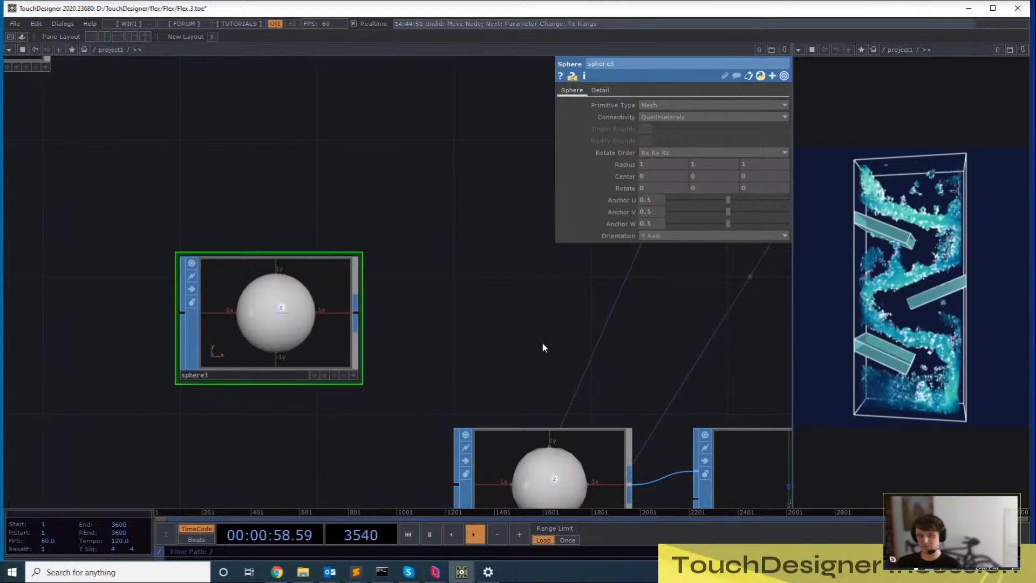
Compare the node info of sphere2 with the newly added sphere, and delete the new sphere
middle_click(471, 374)
drag(542, 342, 446, 285)
middle_click(228, 252)
scroll(356, 179, down, 2)
drag(439, 232, 414, 257)
right_drag(307, 222, 203, 284)
key(Delete)
Review the rendering network around geo1 and geo3 and select sphere2 to view its Sphere parameters
drag(406, 245, 273, 240)
scroll(275, 294, down, 2)
drag(275, 294, 127, 213)
scroll(257, 284, down, 2)
scroll(486, 426, down, 1)
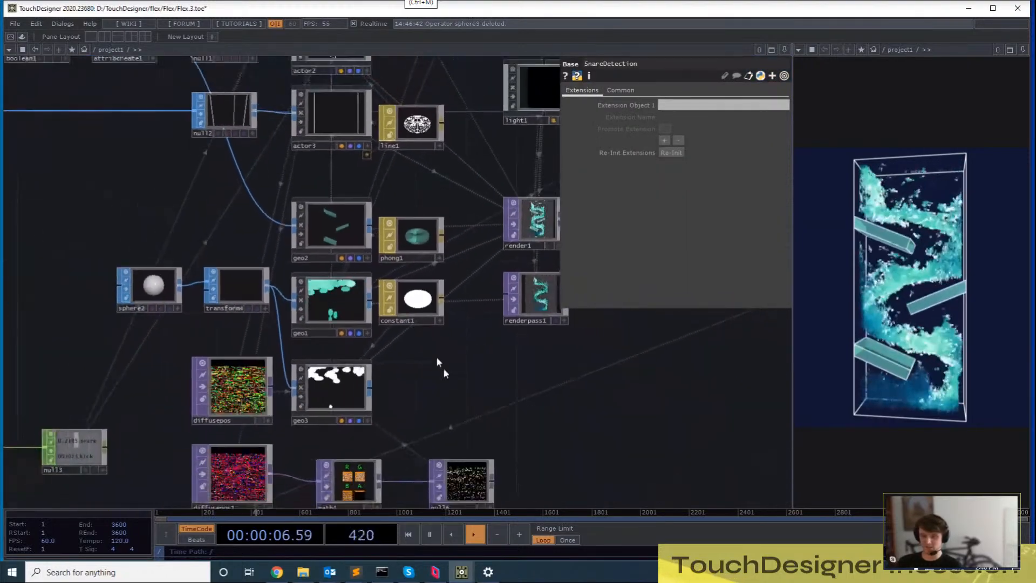
drag(591, 405, 464, 357)
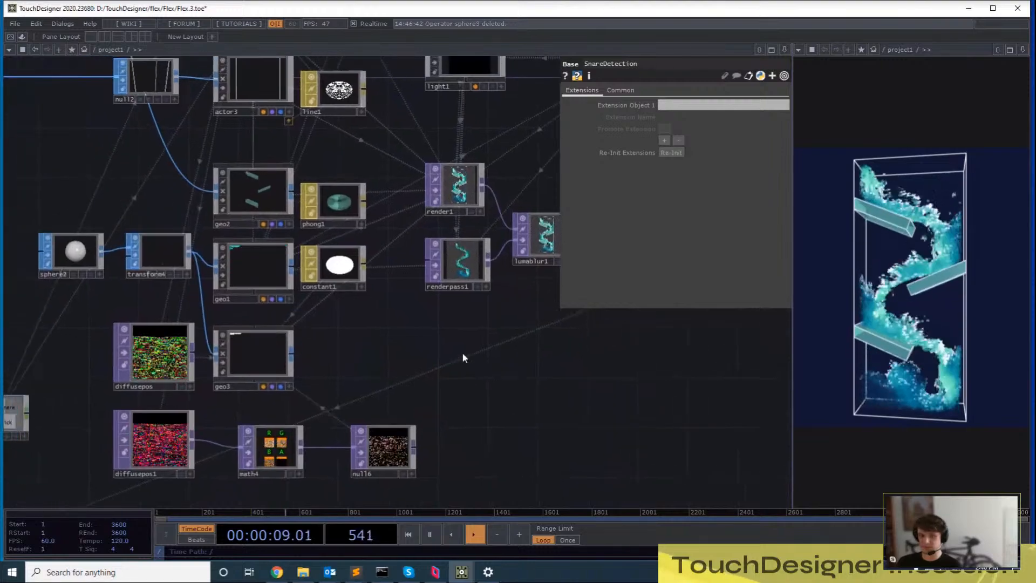
scroll(107, 250, up, 3)
click(129, 324)
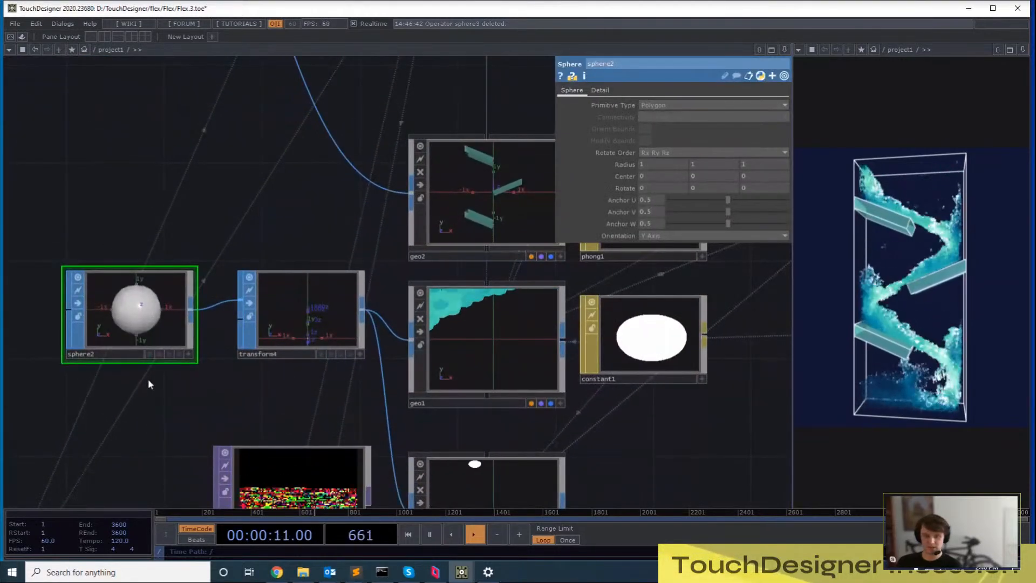
Select the constant1 material and examine its Constant parameters alongside the render nodes
drag(724, 433, 530, 428)
drag(775, 427, 600, 407)
click(243, 307)
drag(324, 382, 384, 444)
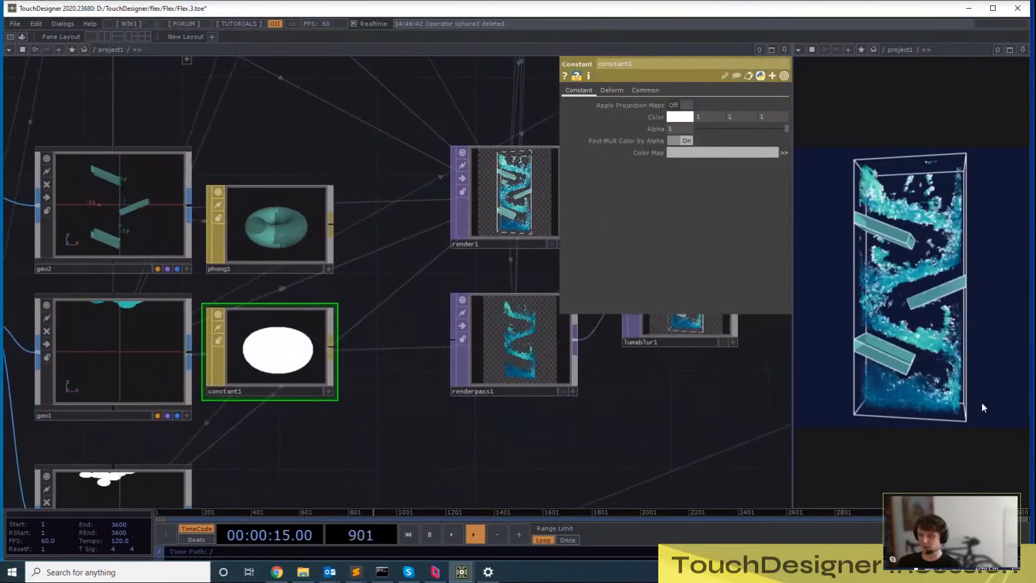
drag(262, 455, 332, 449)
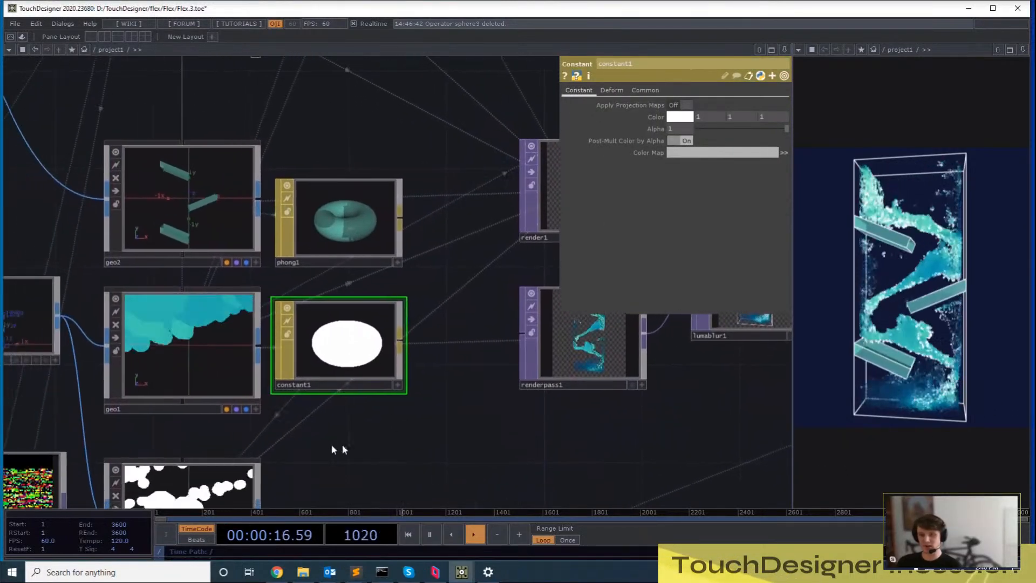
Examine geo1's Instance and Instance 2 parameters, covering the translate, scale and color sources
scroll(513, 336, down, 3)
click(507, 335)
scroll(502, 347, up, 3)
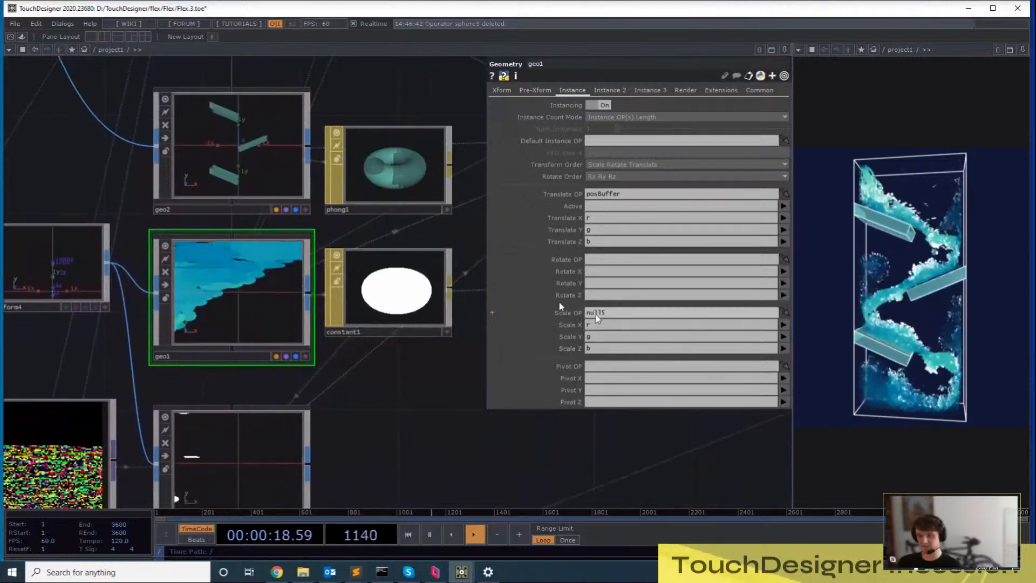
click(618, 90)
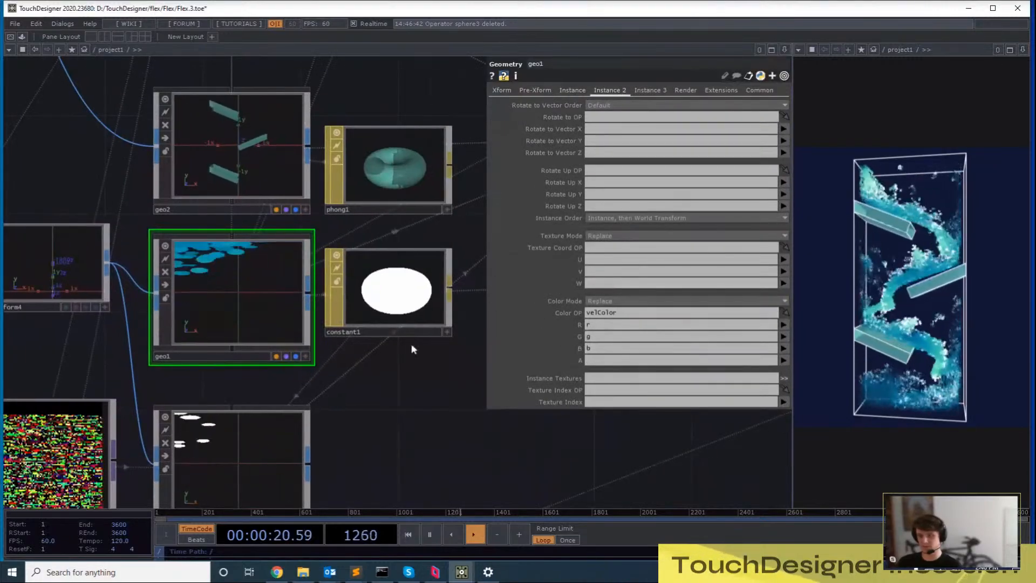
Select sphere2 again and review how it feeds transform4, geo1, geo3 and the render chain
drag(413, 350, 564, 398)
scroll(227, 297, down, 2)
click(205, 351)
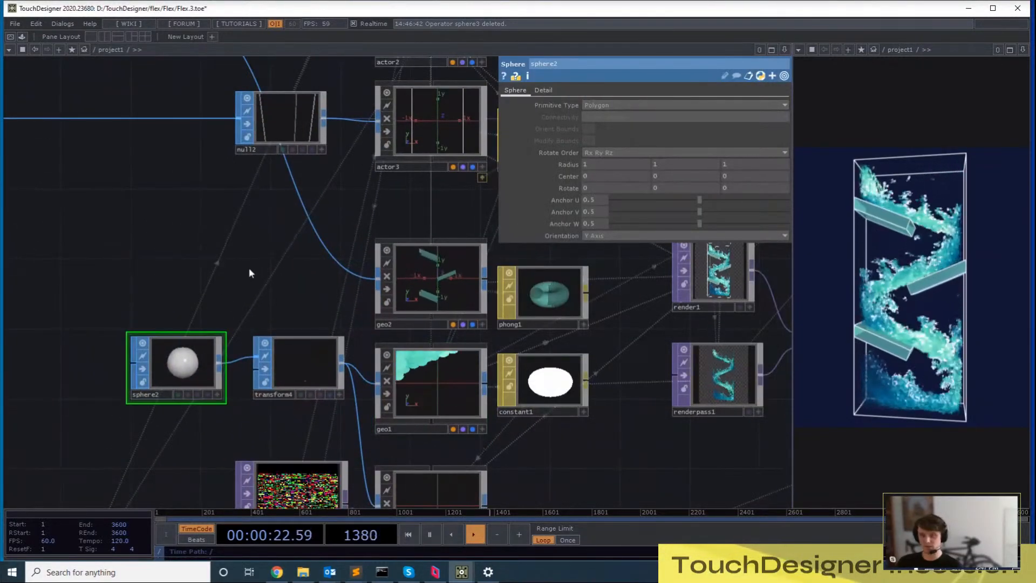
scroll(216, 303, up, 3)
scroll(167, 296, down, 1)
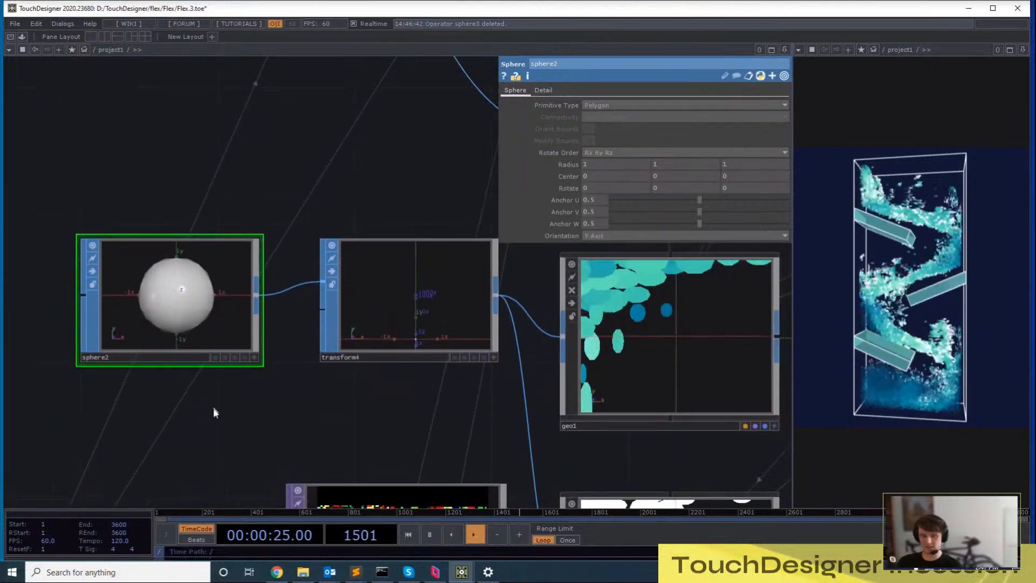
drag(215, 412, 120, 367)
scroll(190, 423, down, 2)
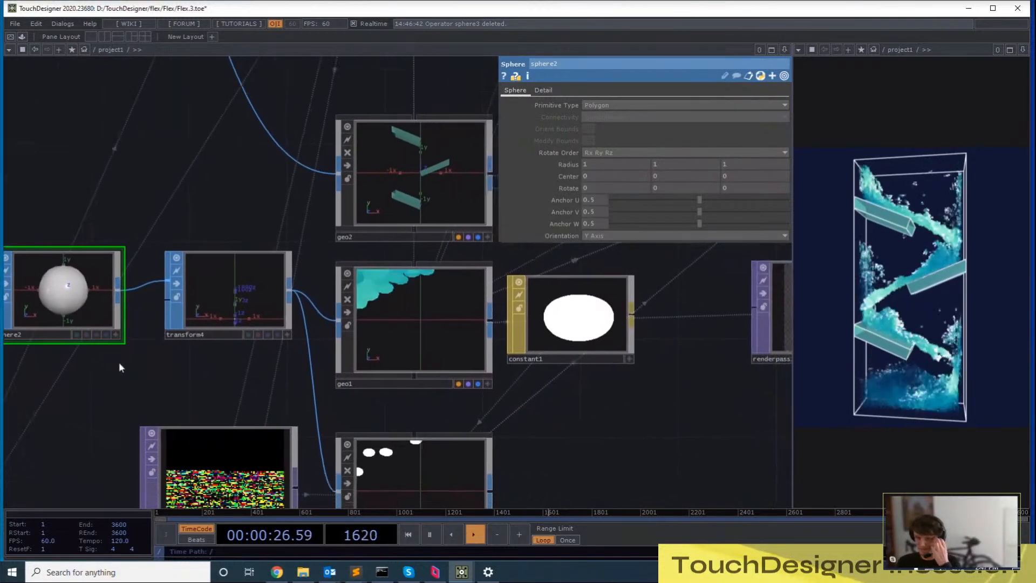
scroll(135, 365, down, 2)
drag(152, 218, 556, 379)
scroll(241, 250, down, 2)
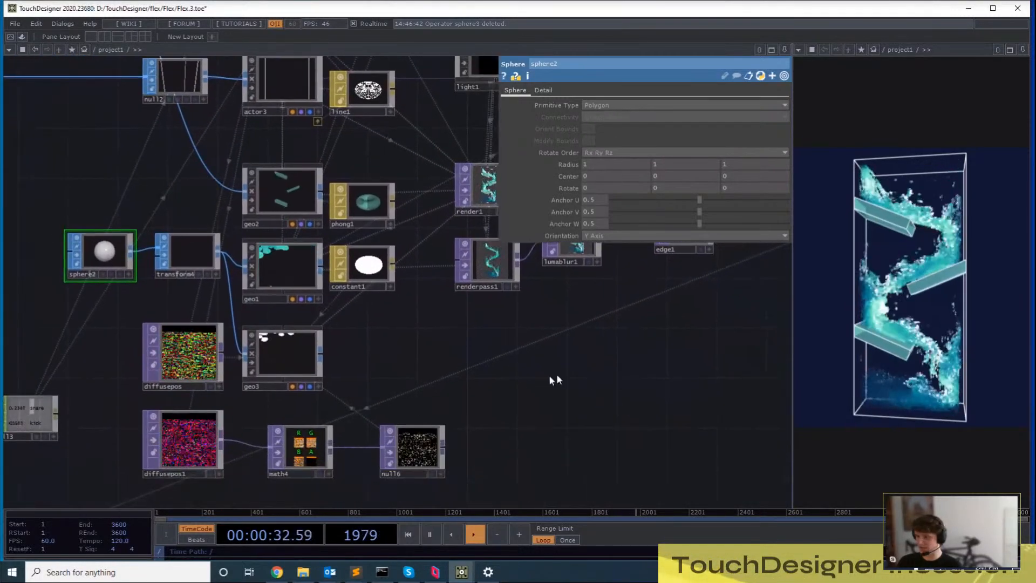
drag(631, 352, 658, 356)
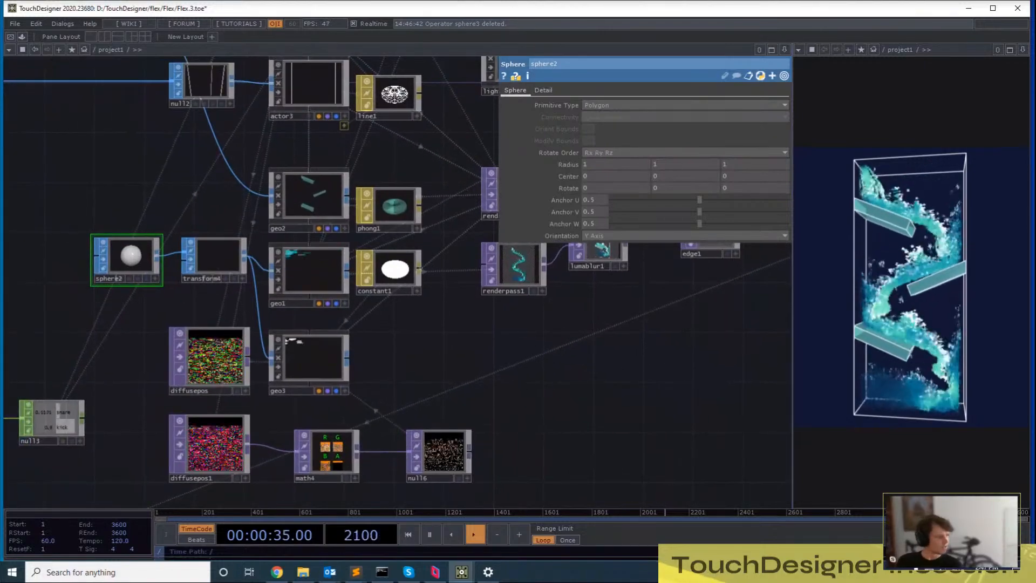
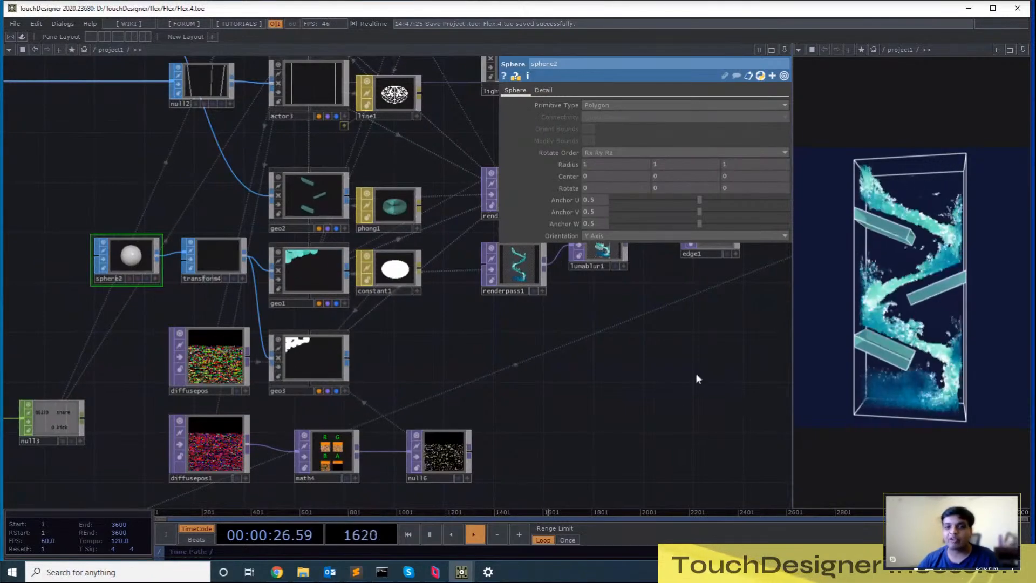
Move math4 and null6 closer to diffusepos1 to tidy the velocity chain, and select null6
drag(696, 374, 643, 472)
drag(661, 407, 681, 420)
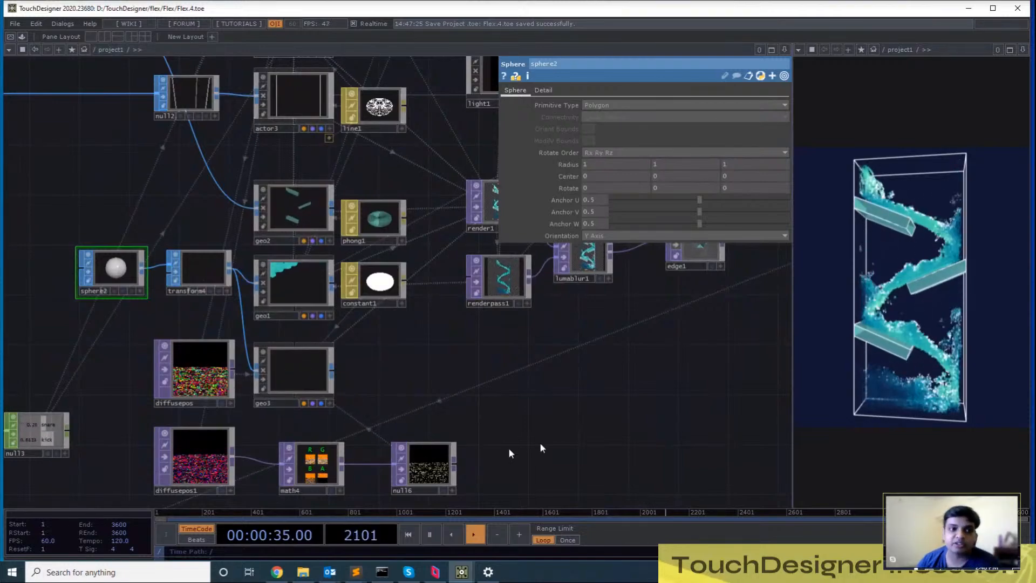
drag(319, 478, 306, 478)
drag(433, 475, 409, 475)
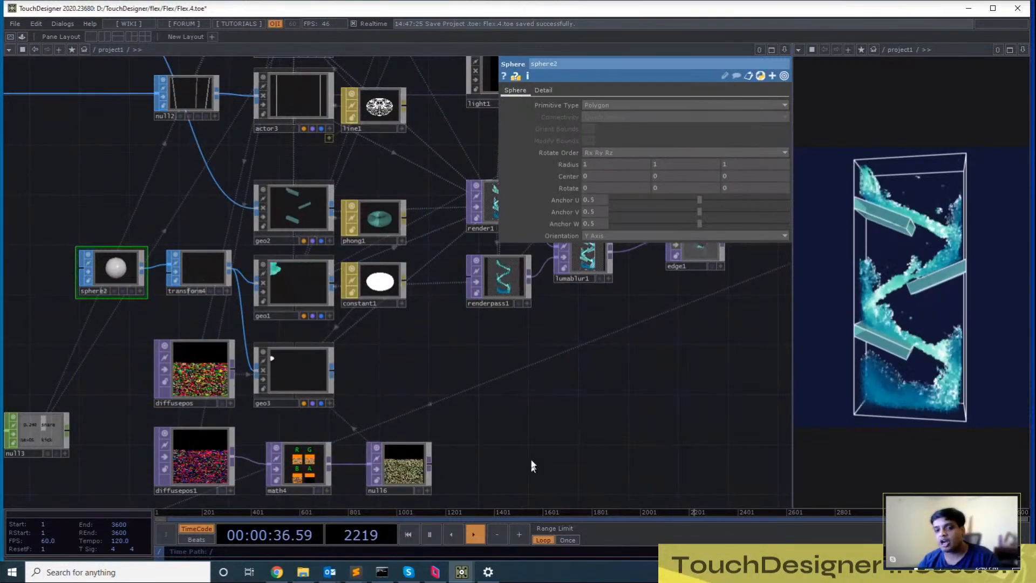
drag(532, 466, 538, 403)
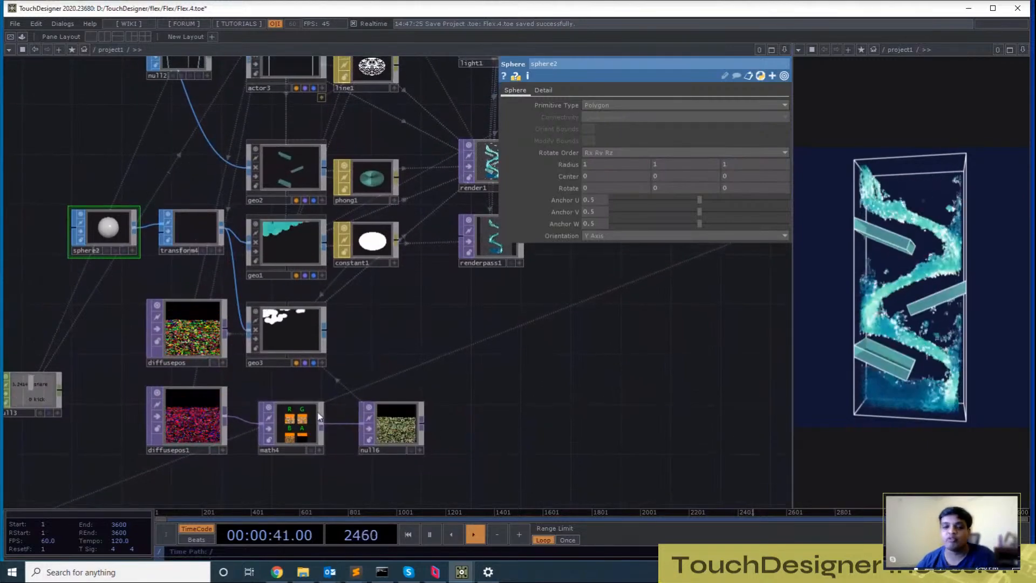
drag(308, 415, 296, 403)
drag(412, 424, 374, 411)
right_drag(490, 408, 309, 453)
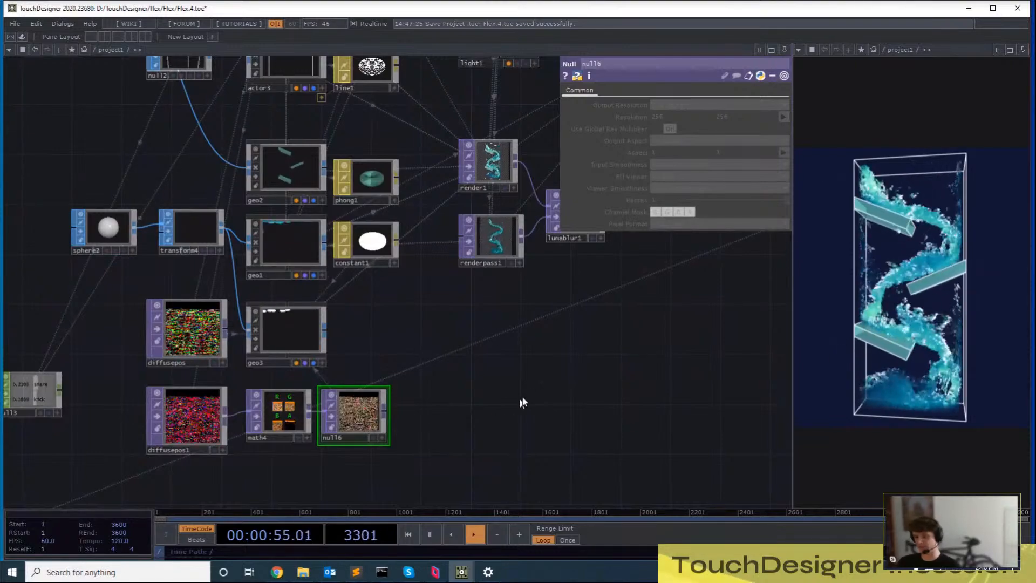
drag(521, 400, 635, 305)
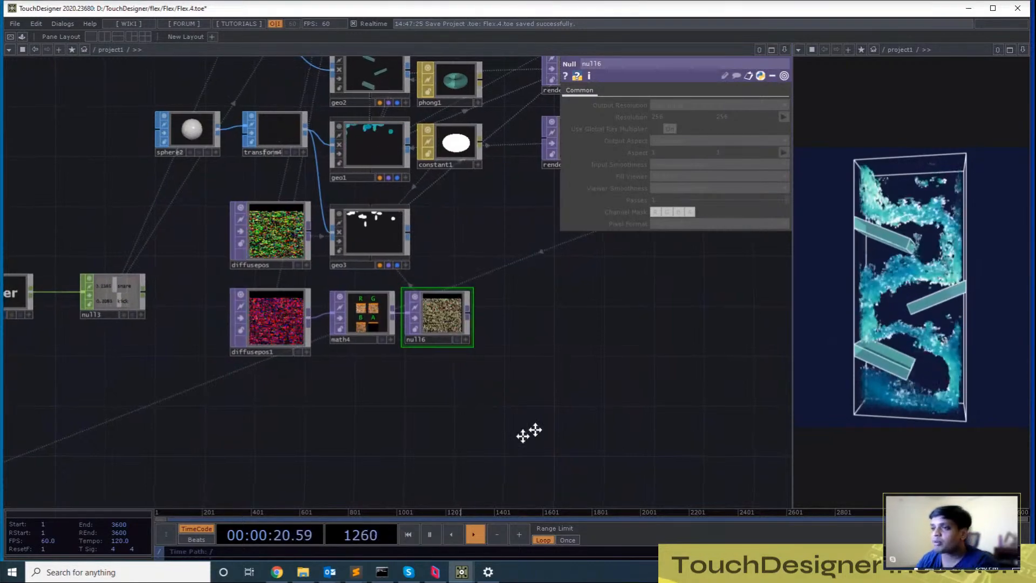
drag(527, 432, 552, 420)
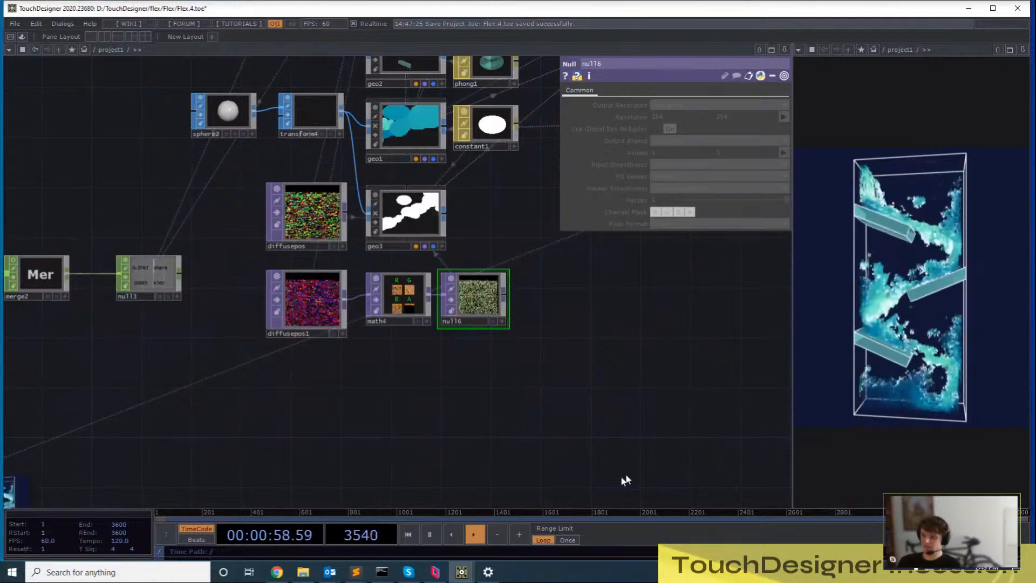
drag(514, 448, 590, 444)
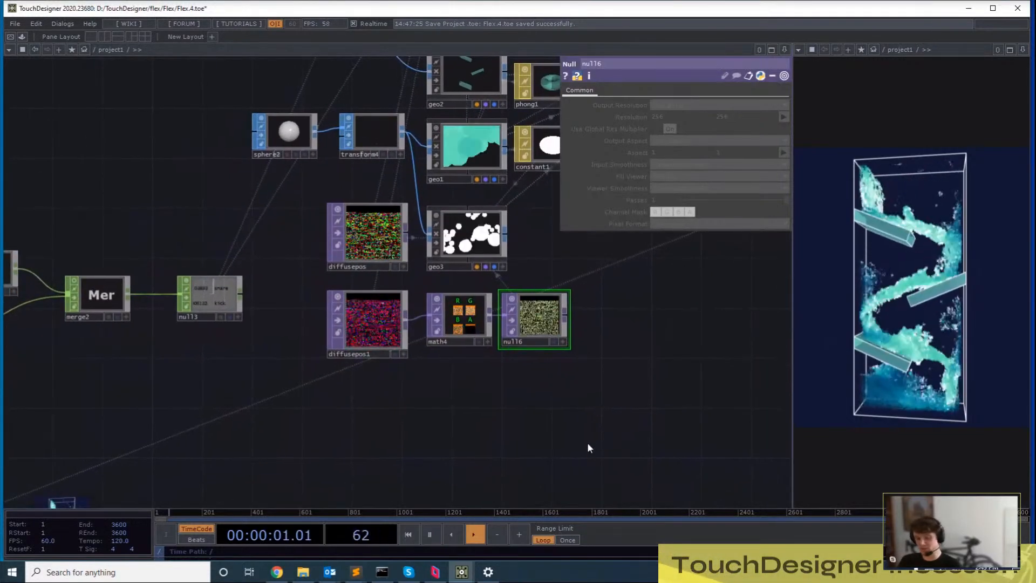
drag(713, 411, 644, 391)
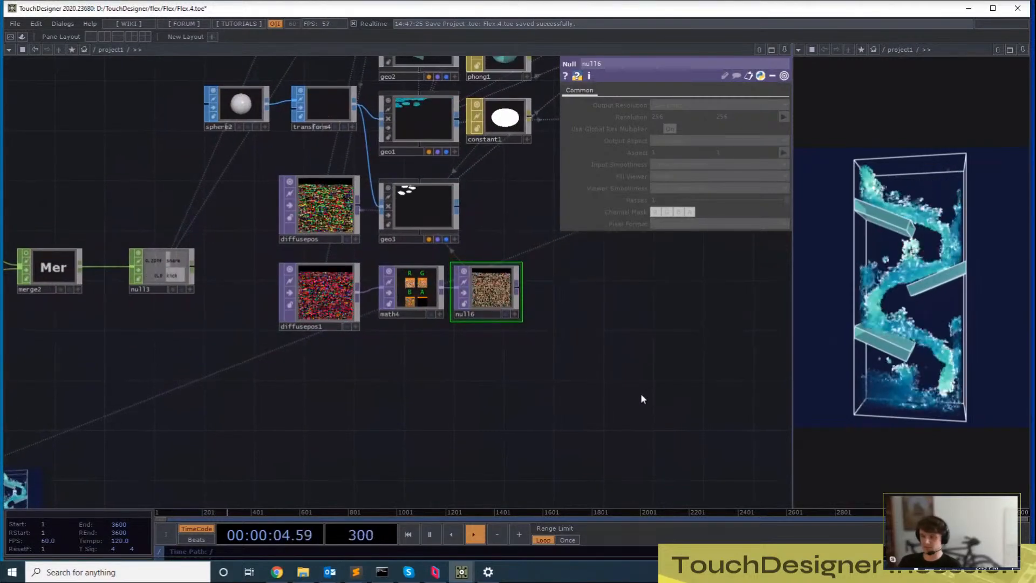
drag(424, 373, 416, 392)
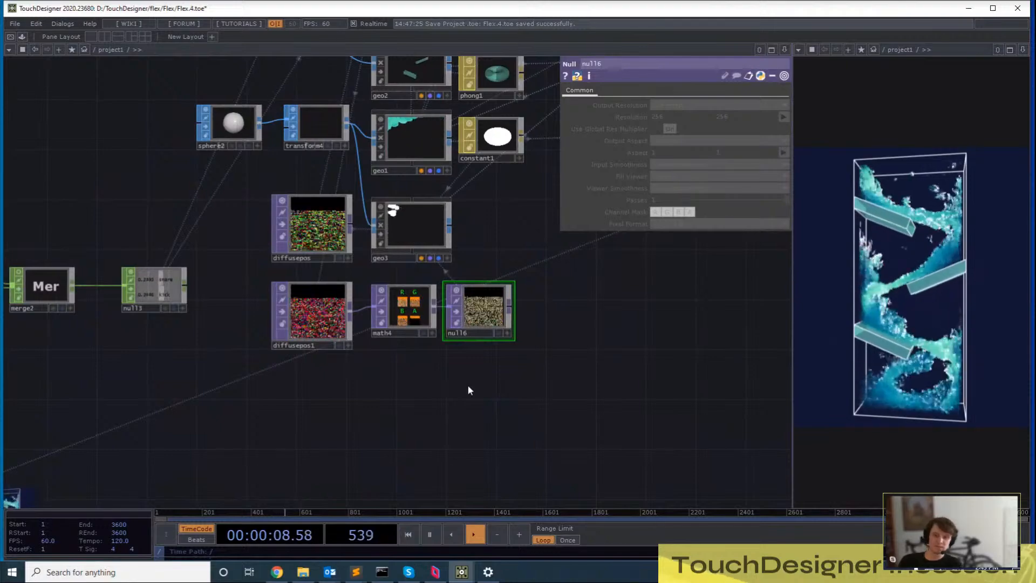
right_drag(569, 307, 311, 359)
right_drag(561, 301, 340, 347)
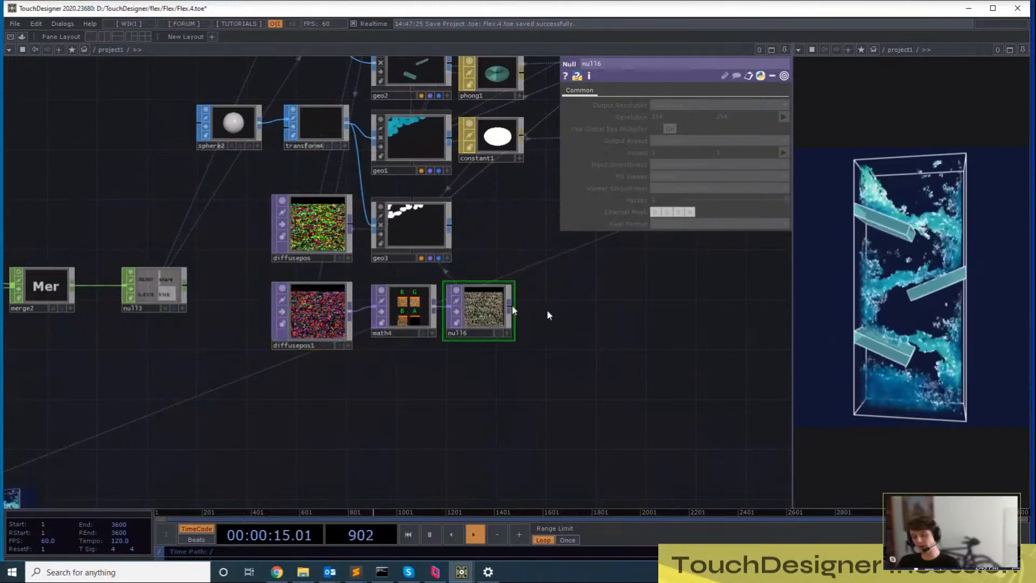
Select actor3 and view its parameters, and examine the General parameters of actor2
drag(603, 347, 573, 427)
drag(576, 295, 528, 377)
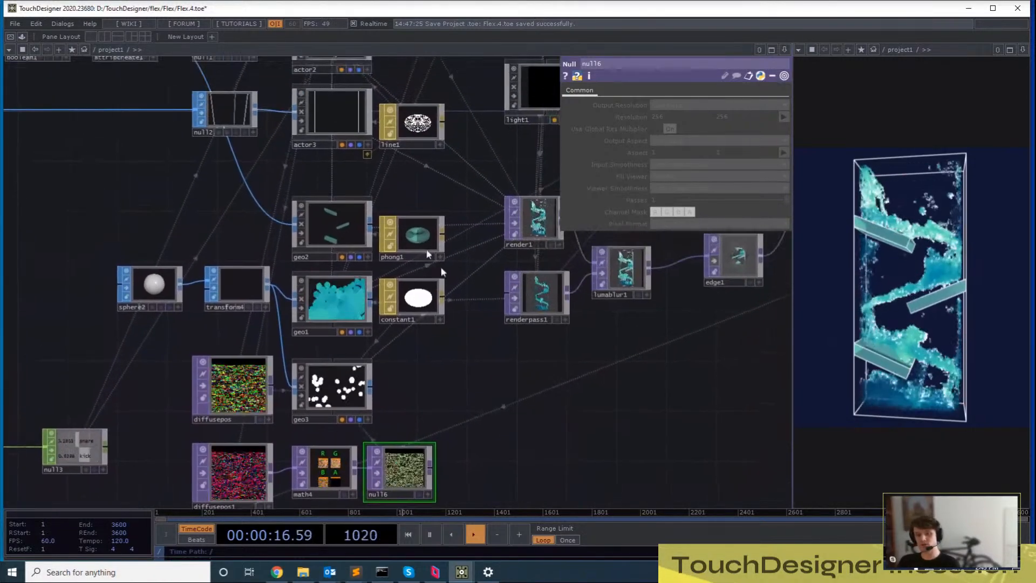
click(361, 154)
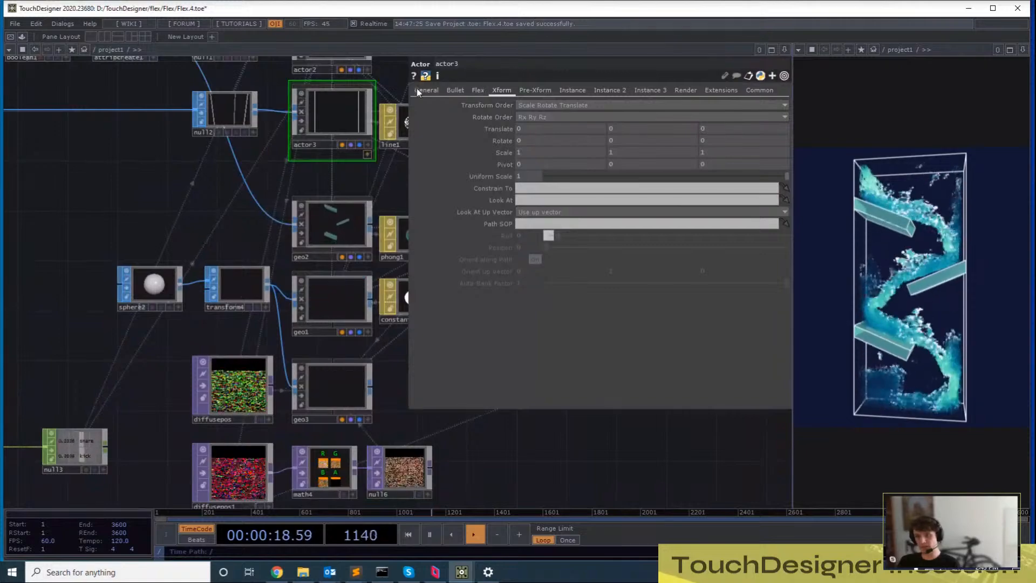
drag(231, 175, 227, 253)
click(306, 144)
drag(127, 190, 123, 281)
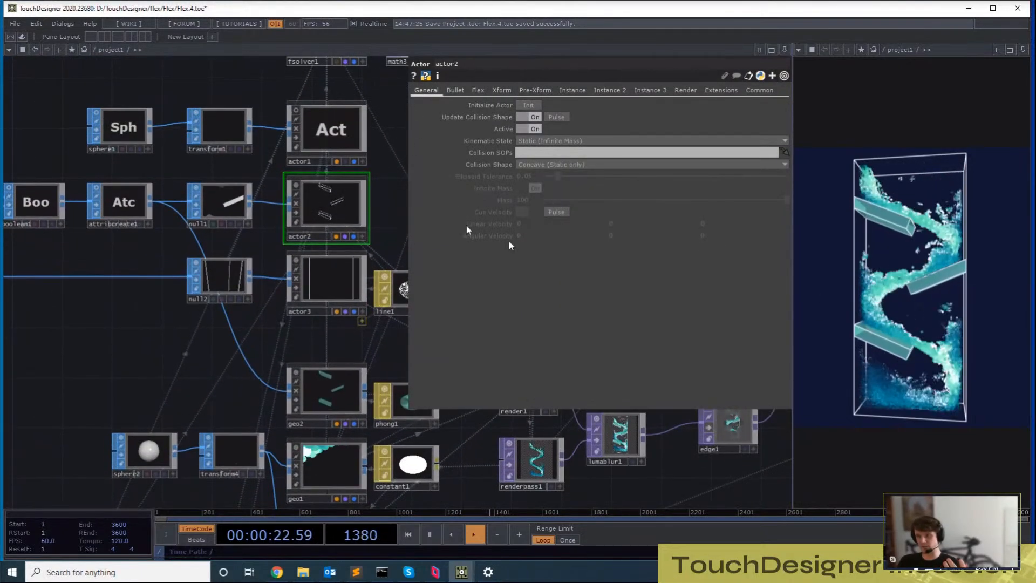
Enter the actor2 network, check the display and render flags of in1, and return to the project level
scroll(325, 189, up, 3)
scroll(325, 187, up, 1)
drag(213, 183, 91, 258)
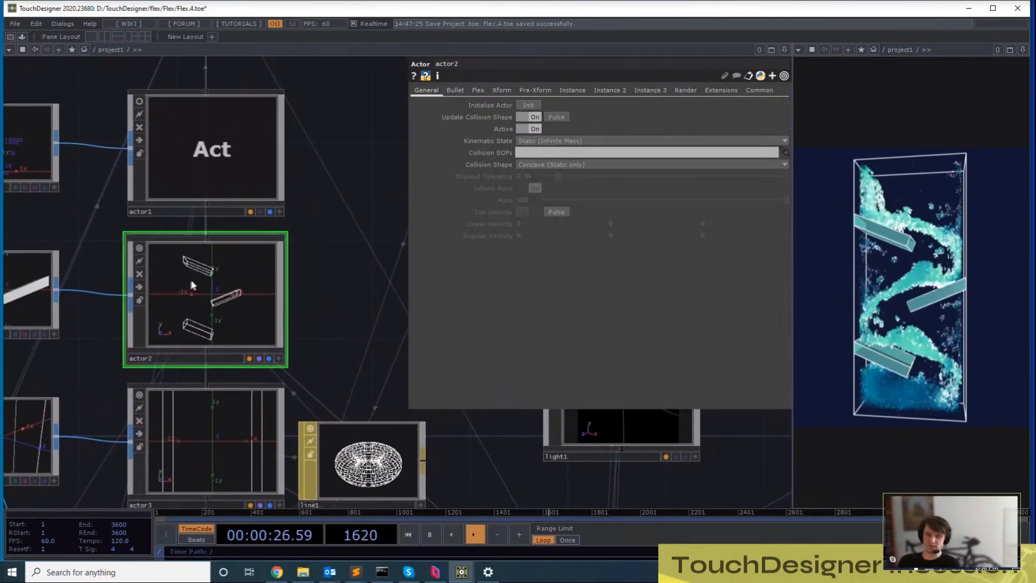
key(i)
drag(459, 176, 568, 374)
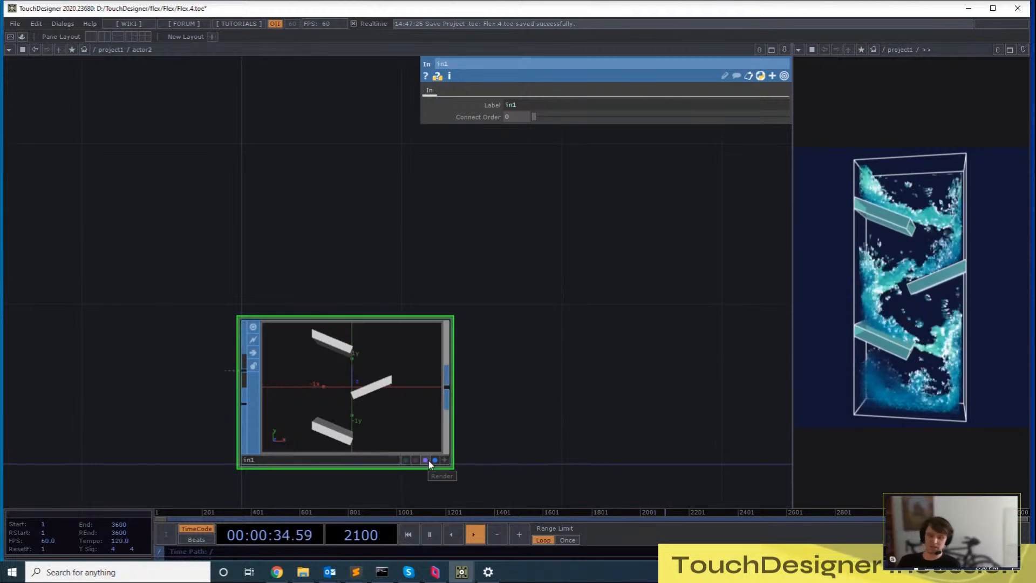
key(u)
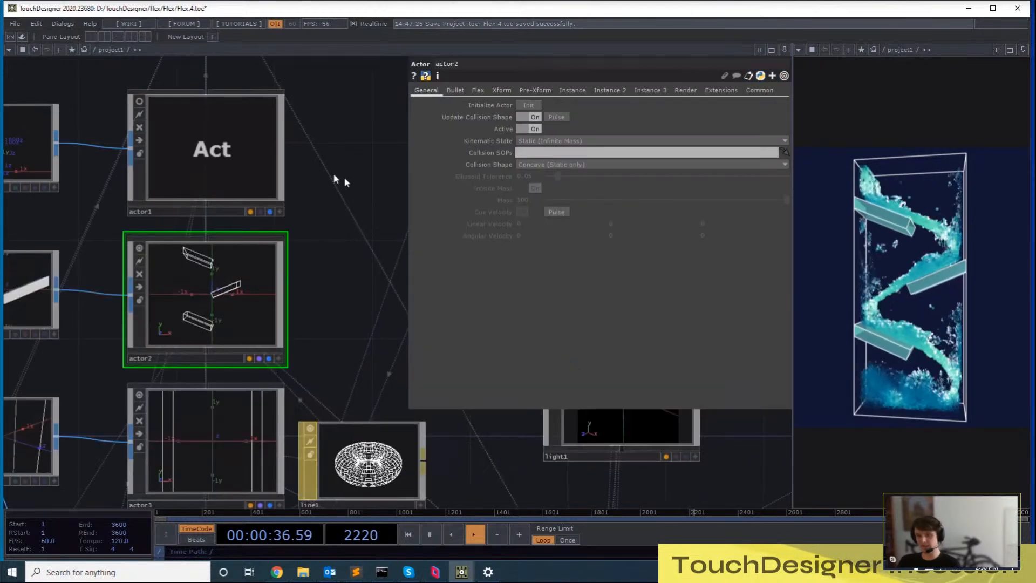
Examine the Collision SOPs parameter in actor2's General settings
mouse_move(355, 301)
mouse_down()
mouse_move(292, 368)
mouse_move(325, 359)
mouse_move(354, 308)
mouse_up()
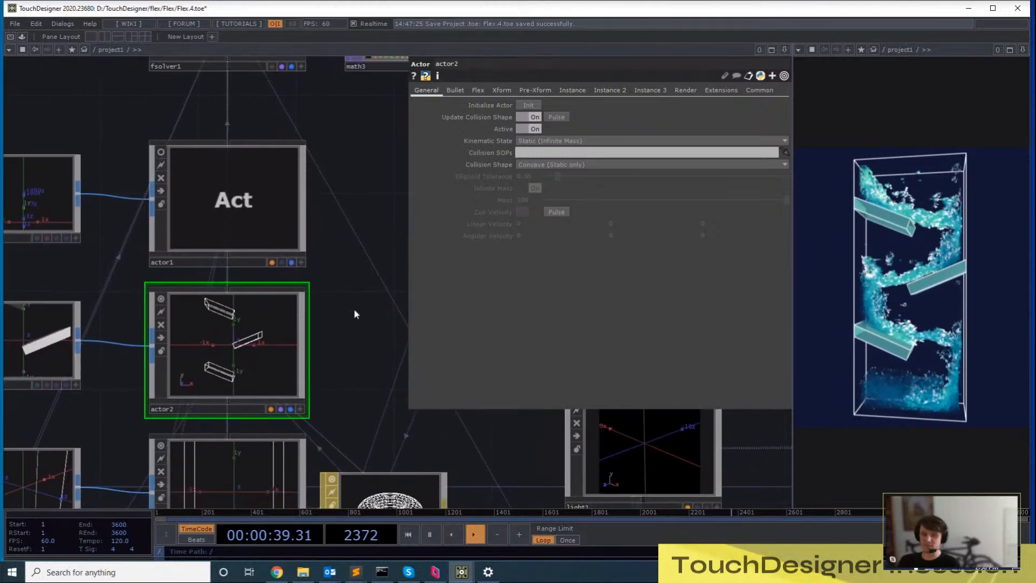
click(545, 152)
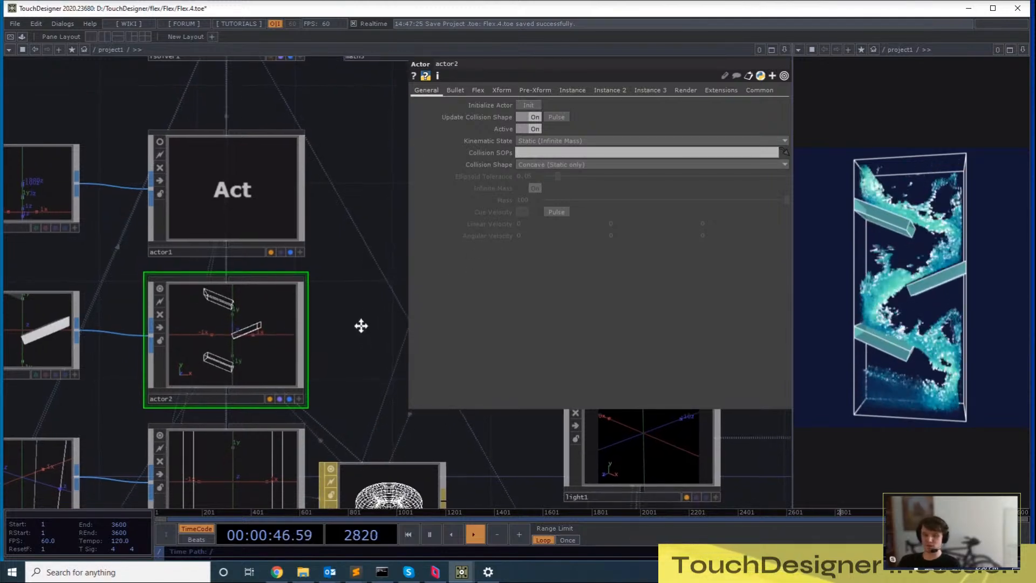
drag(362, 341, 349, 341)
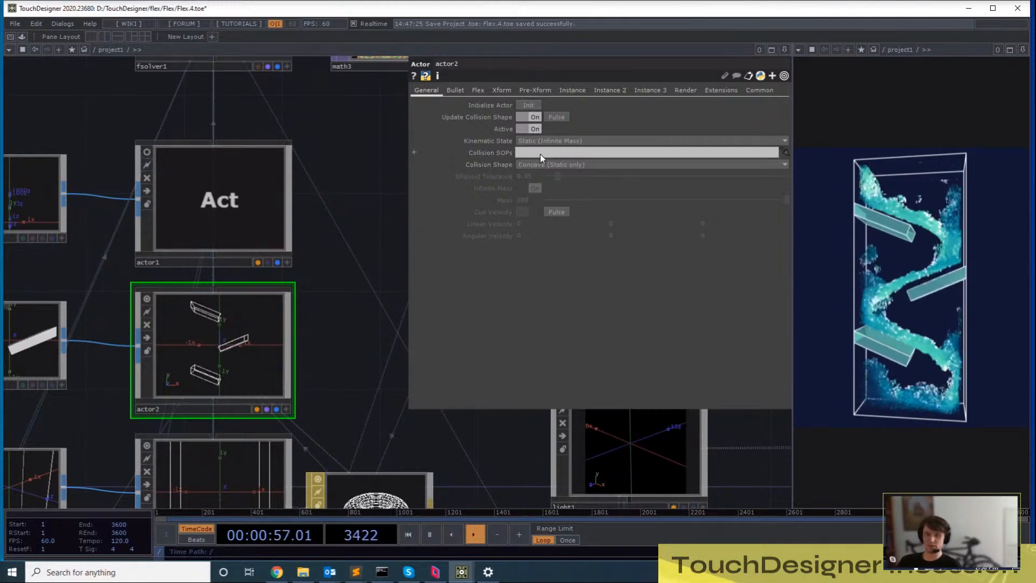
drag(352, 330, 343, 346)
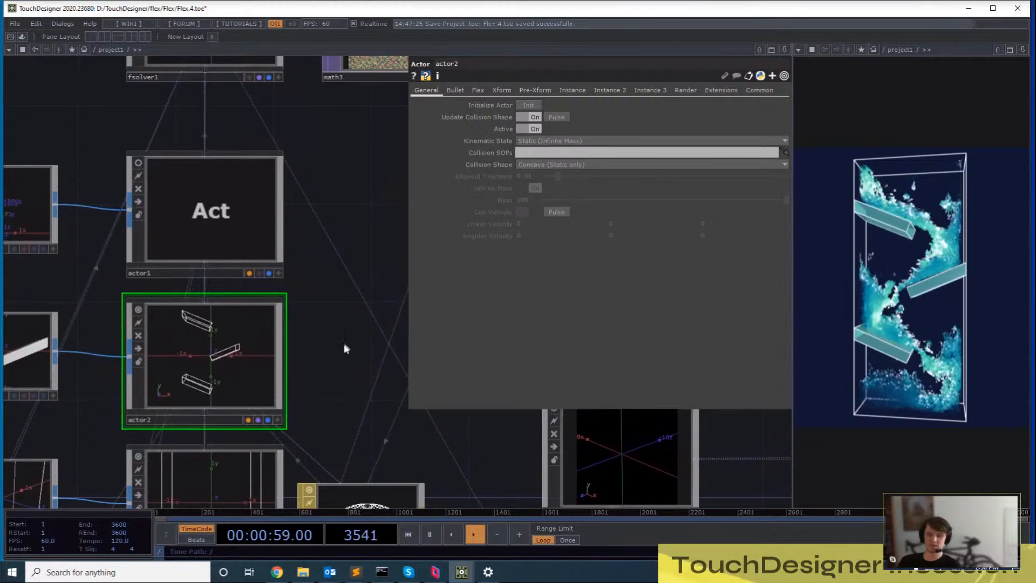
drag(365, 390, 358, 386)
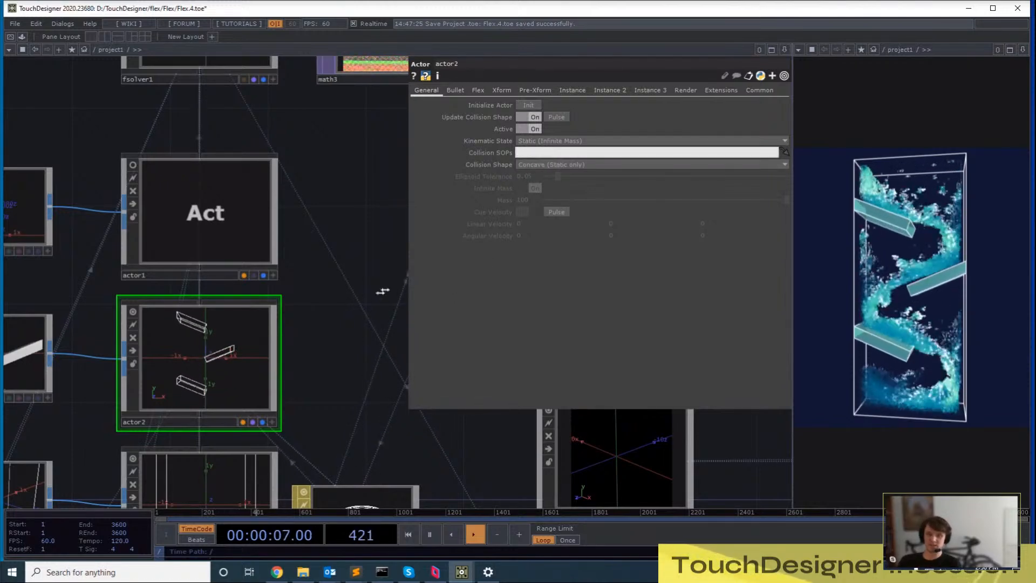
mouse_move(333, 321)
mouse_down()
mouse_move(315, 312)
mouse_move(322, 337)
mouse_up()
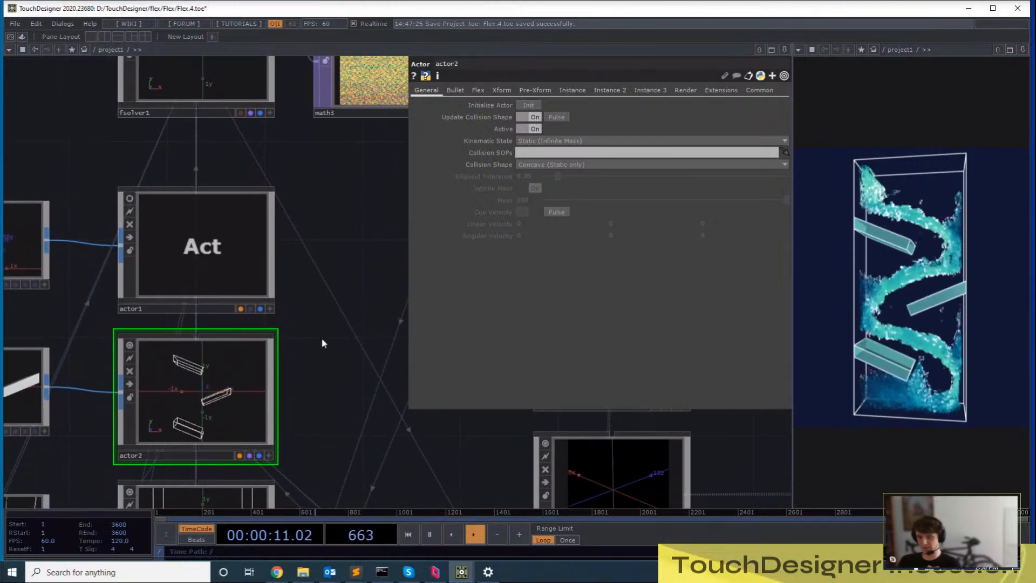
scroll(321, 338, down, 3)
scroll(322, 343, up, 3)
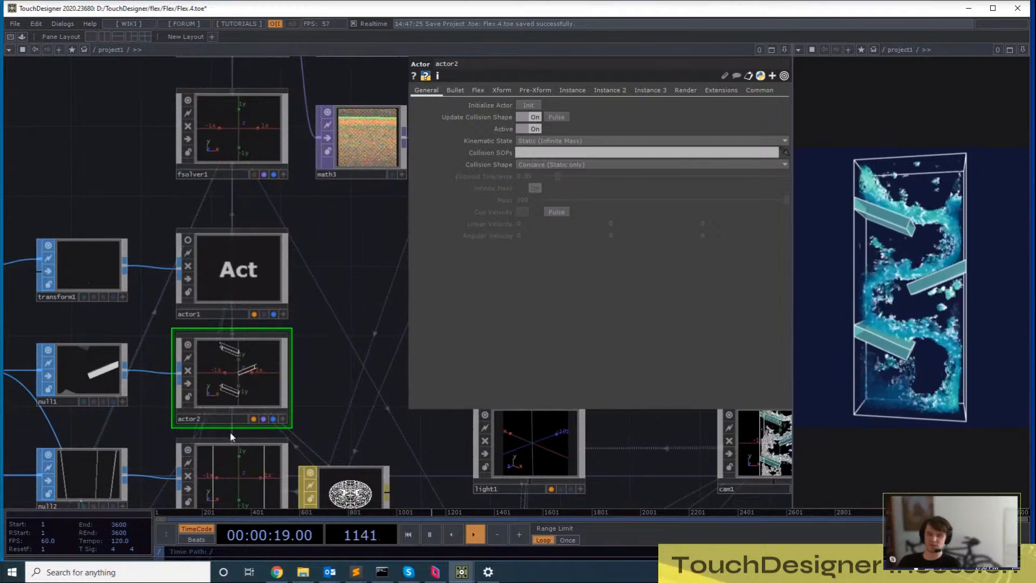
Add an FBX component in the empty network area below diffusepos1
drag(339, 387, 343, 137)
drag(378, 340, 357, 250)
scroll(356, 251, down, 4)
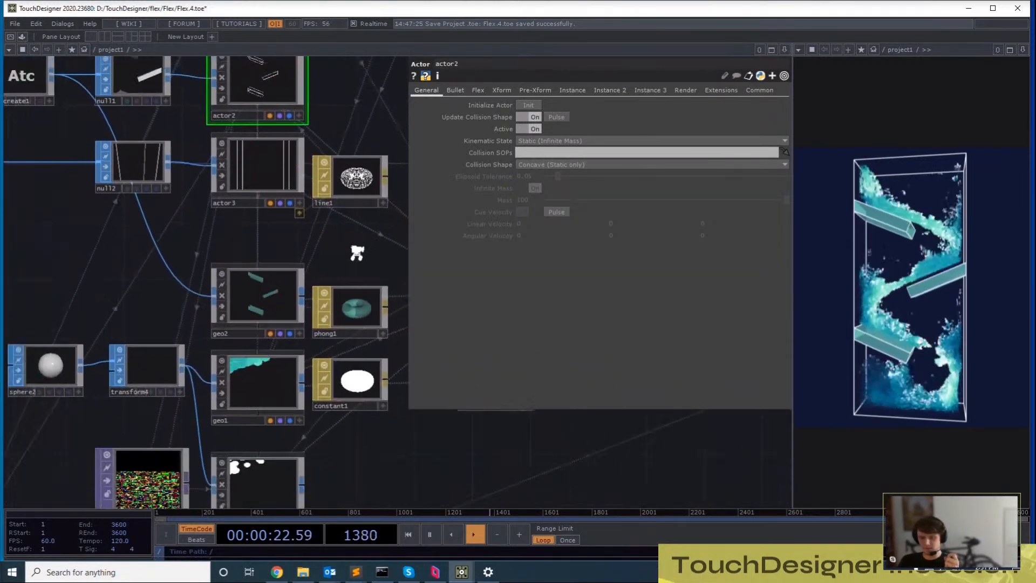
drag(370, 365, 330, 263)
key(Tab)
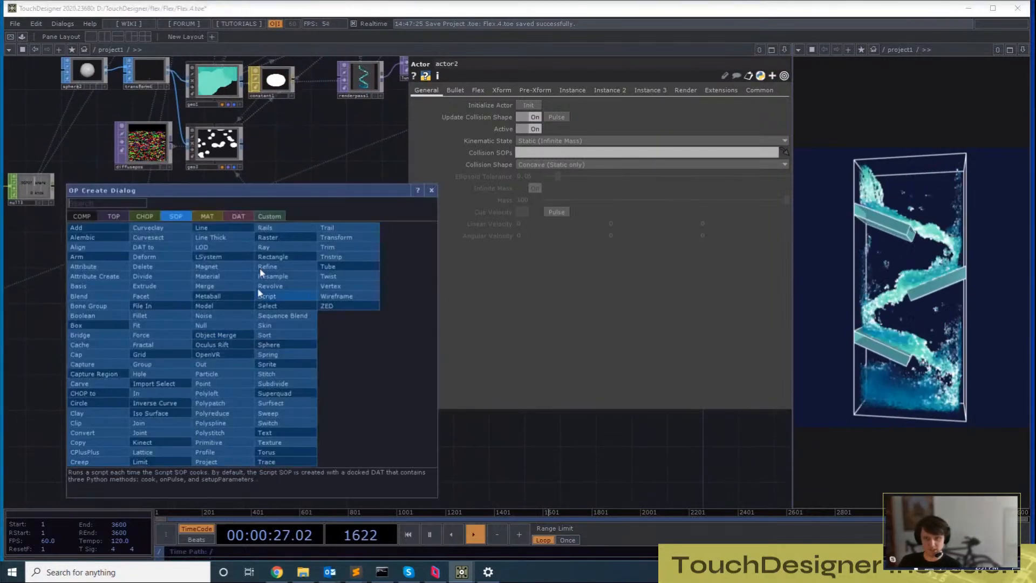
click(83, 217)
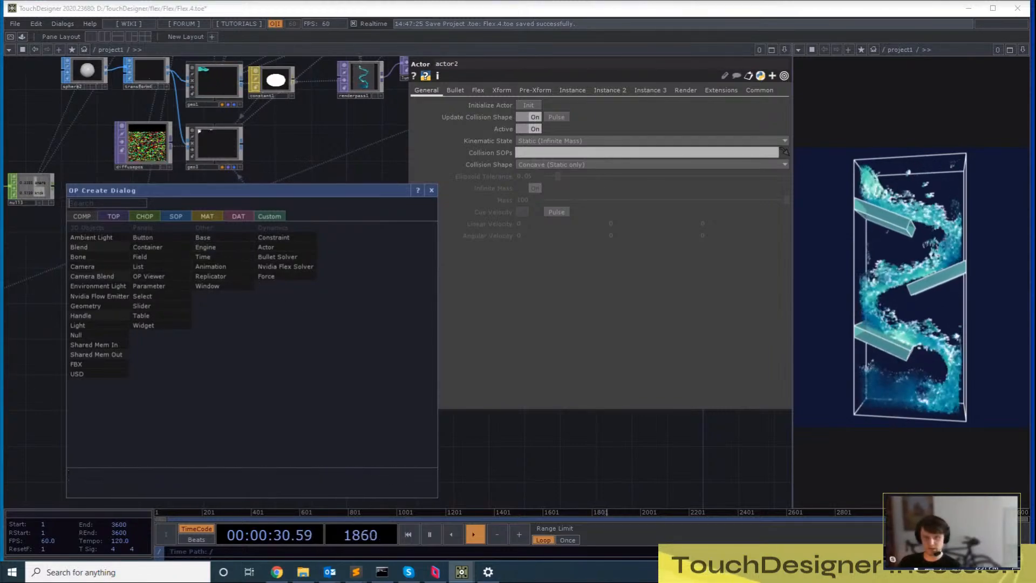
click(76, 365)
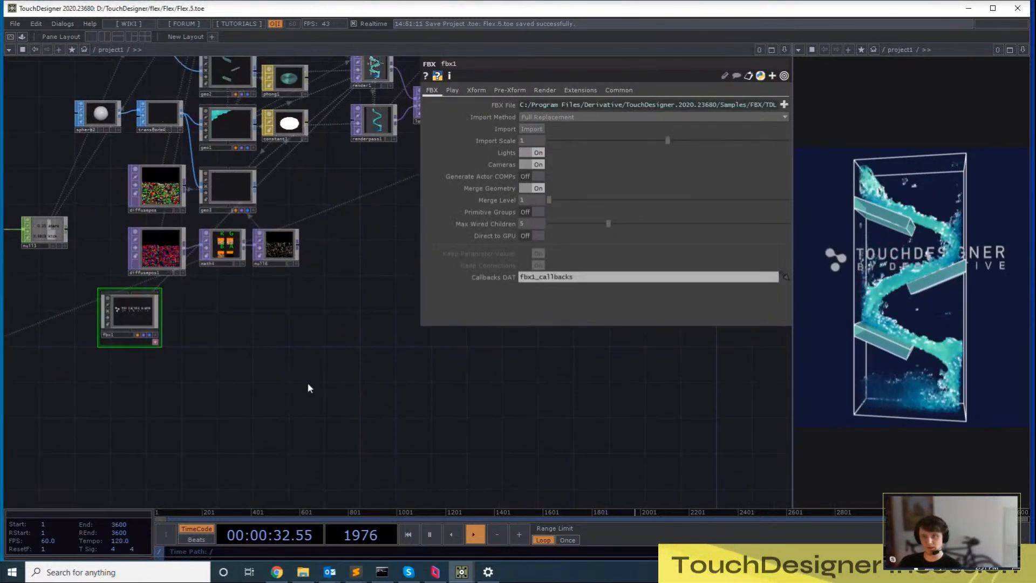
Load humanoid.fbx from the TouchDesigner FBX samples into fbx1 and import it
scroll(280, 367, up, 5)
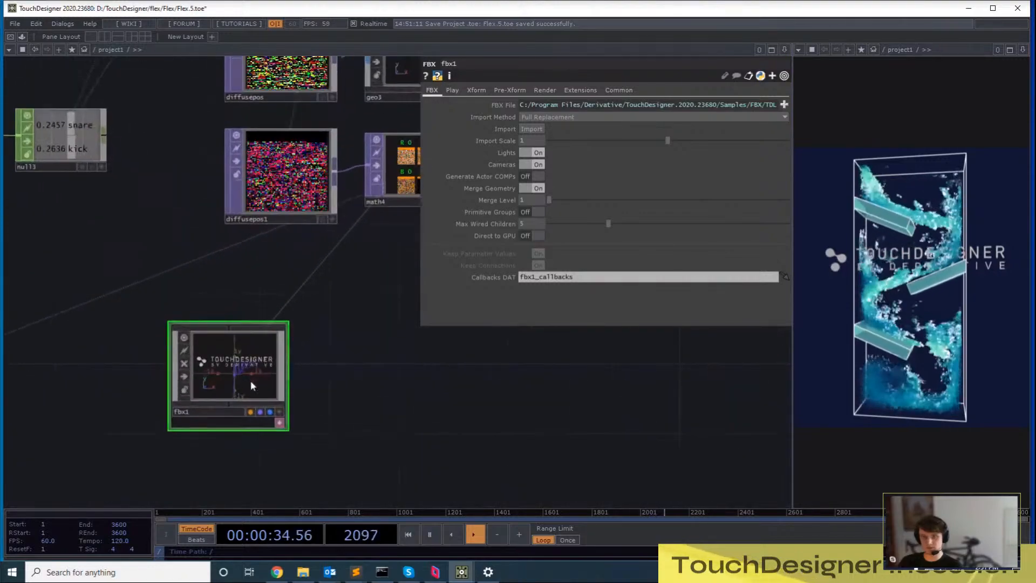
click(785, 104)
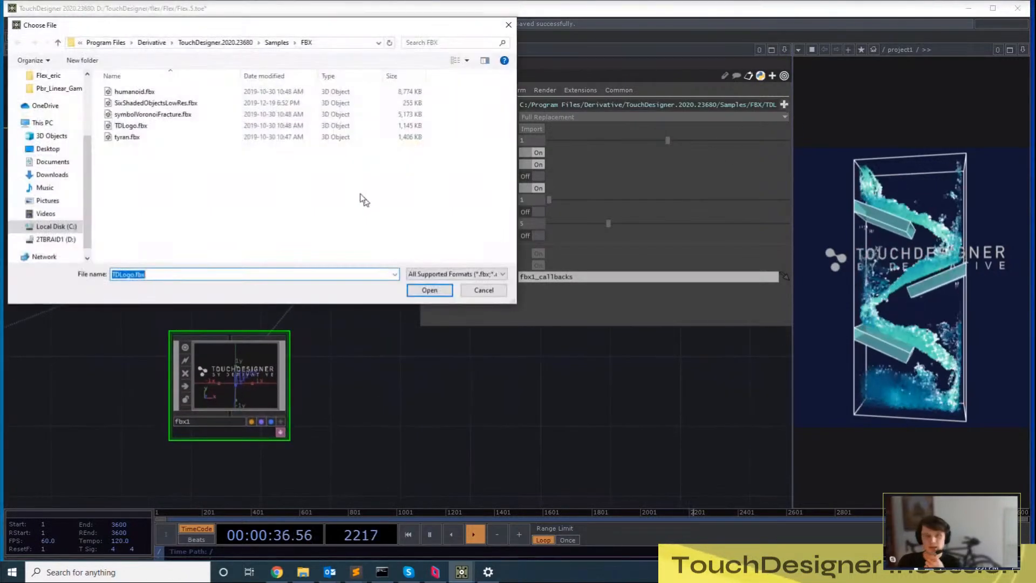
click(134, 92)
double_click(134, 91)
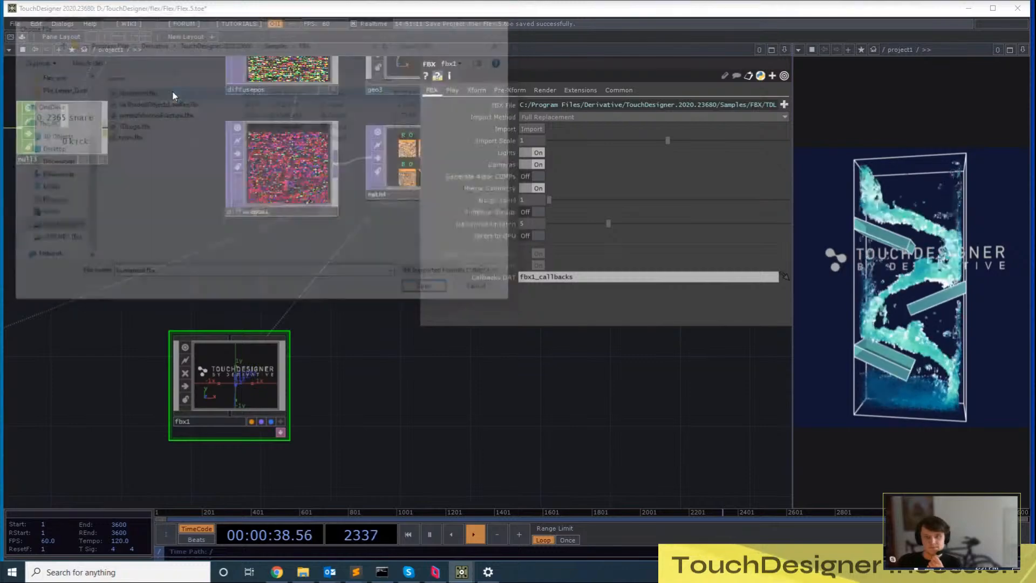
click(534, 129)
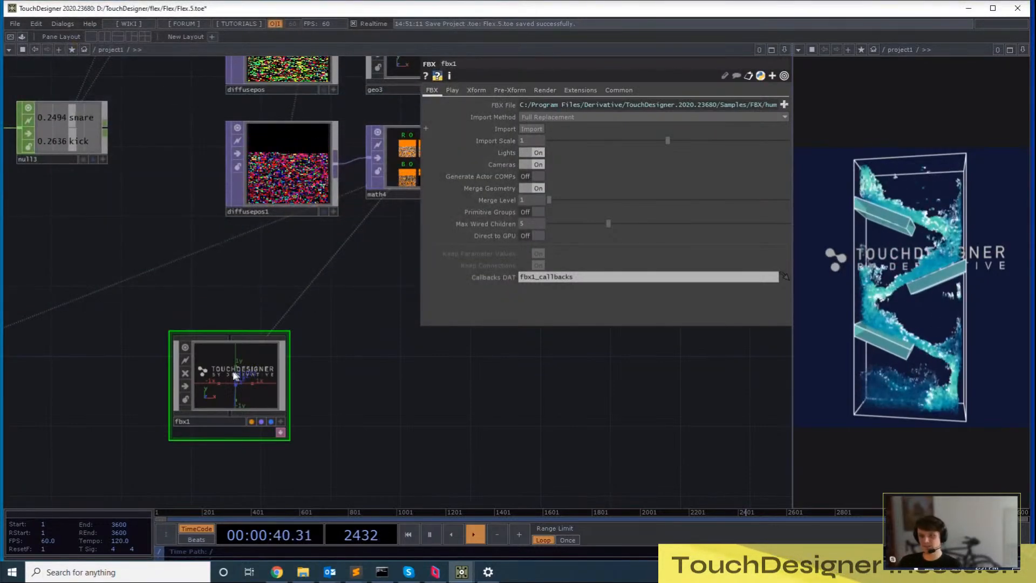
Examine the imported humanoid figure in the fbx1 viewer and in the render
drag(259, 380, 260, 381)
drag(314, 423, 252, 396)
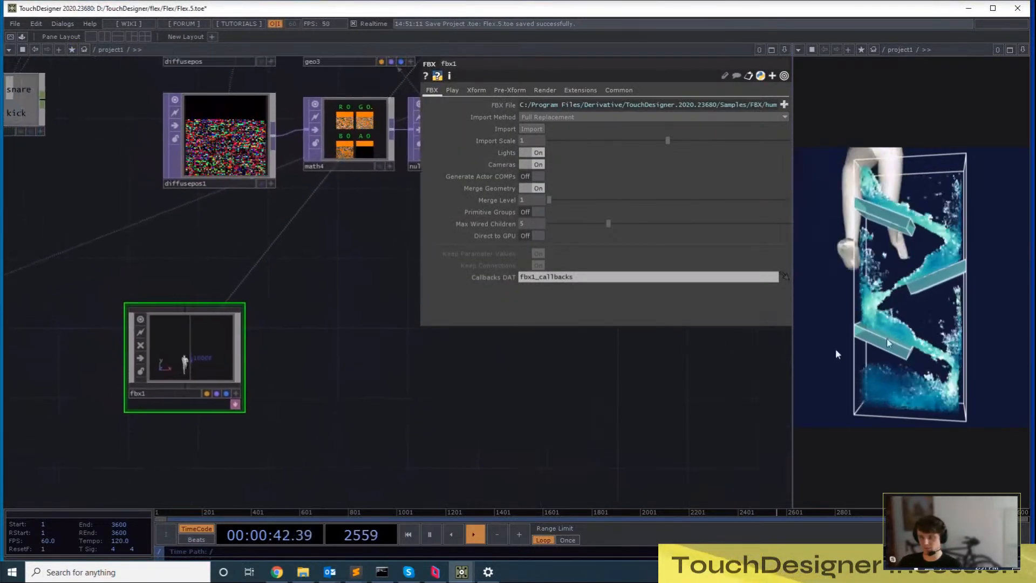
drag(355, 370, 376, 385)
drag(243, 358, 156, 303)
scroll(302, 351, down, 4)
drag(291, 351, 327, 354)
scroll(353, 370, down, 3)
scroll(297, 371, up, 3)
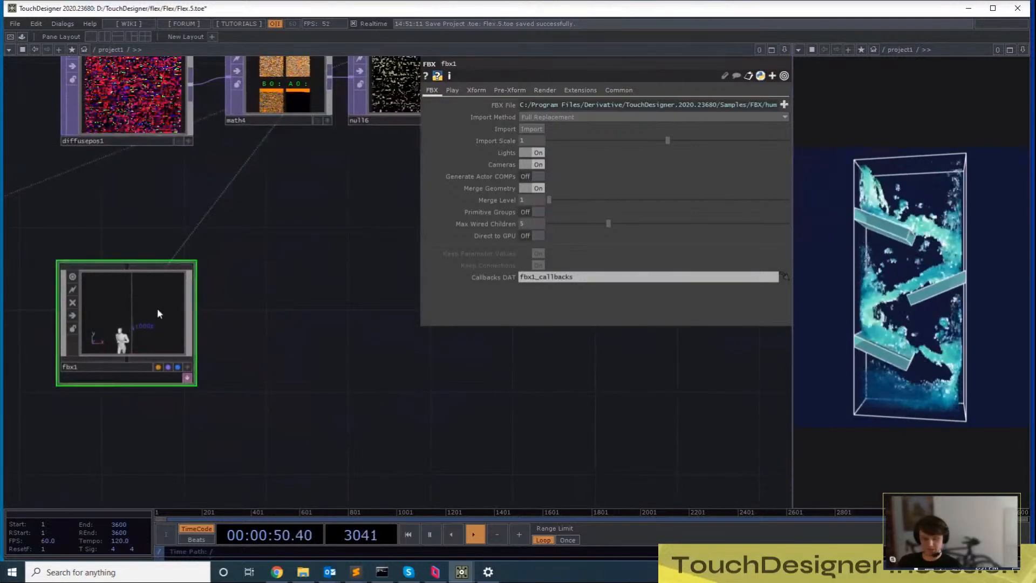
scroll(157, 308, down, 5)
scroll(469, 347, up, 5)
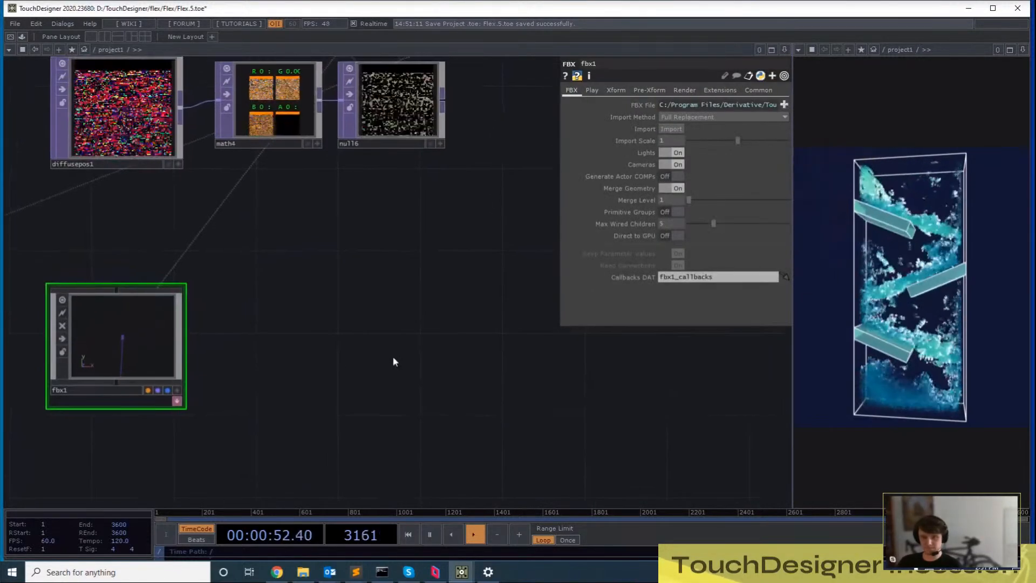
Add an Import Select SOP and place it beside fbx1
key(Tab)
text(imp)
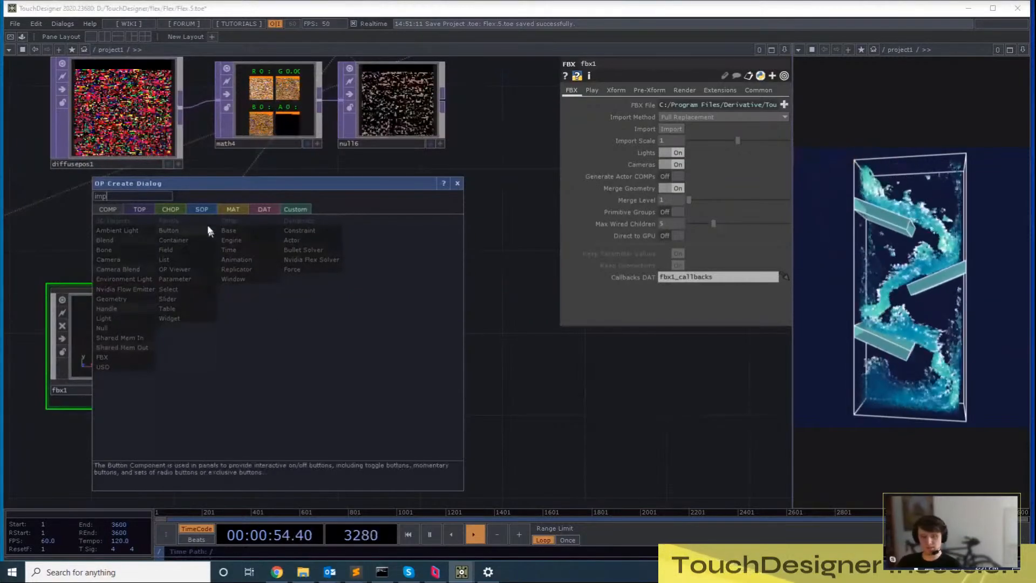
click(201, 209)
click(179, 374)
click(284, 320)
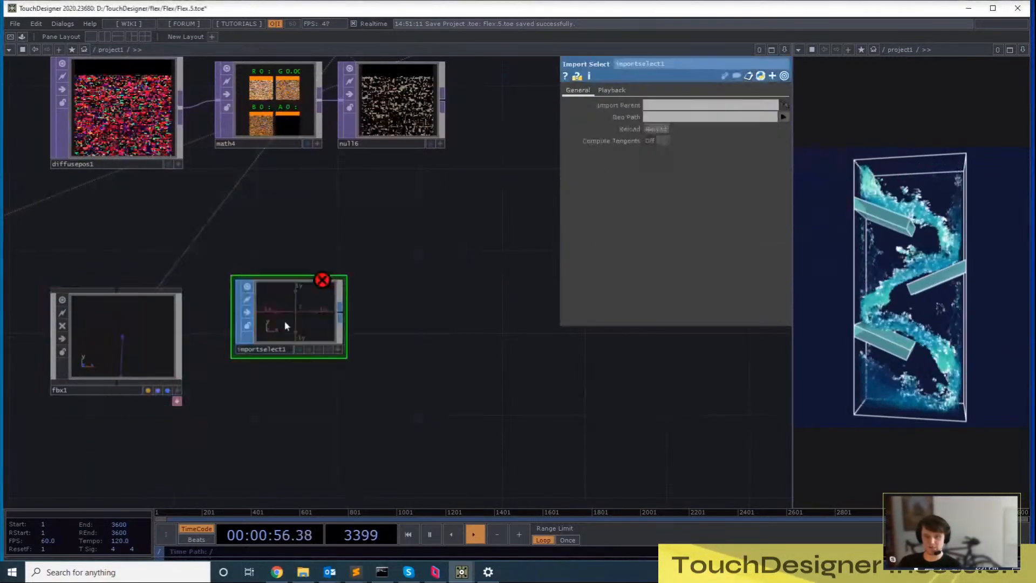
drag(284, 321, 285, 344)
drag(442, 303, 470, 268)
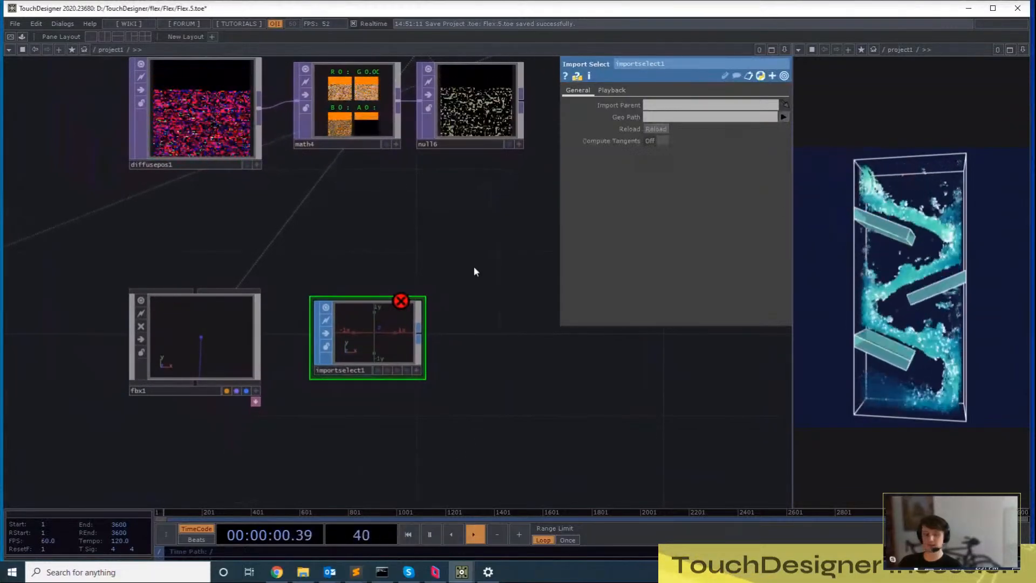
Set importselect1's Import Parent to fbx1 and its Geo Path to /Humanoid/Humanoid
mouse_move(371, 324)
mouse_down()
mouse_move(354, 344)
mouse_move(350, 324)
mouse_move(377, 296)
mouse_move(350, 304)
mouse_move(354, 328)
mouse_up()
drag(495, 246, 560, 203)
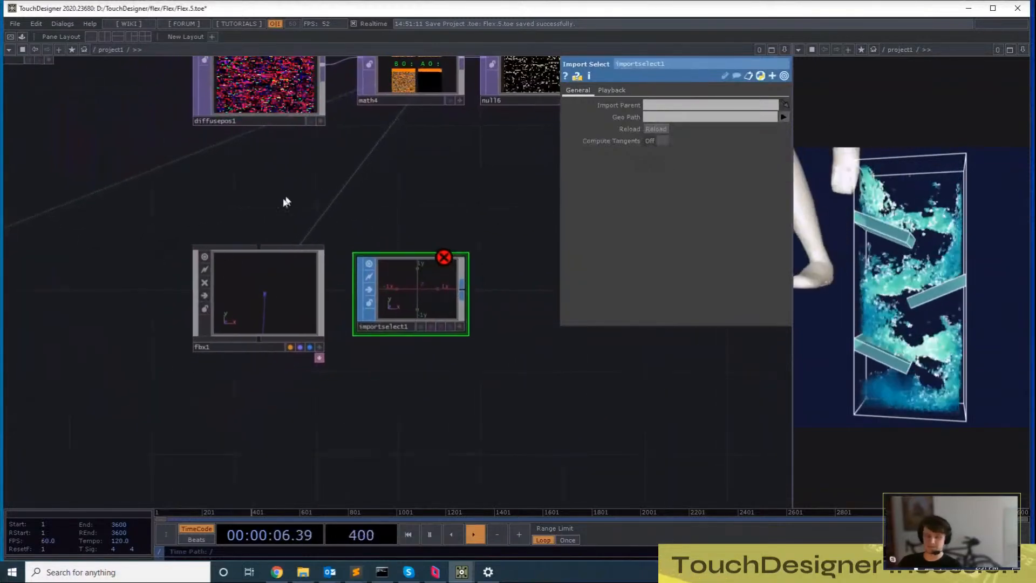
drag(276, 304, 361, 295)
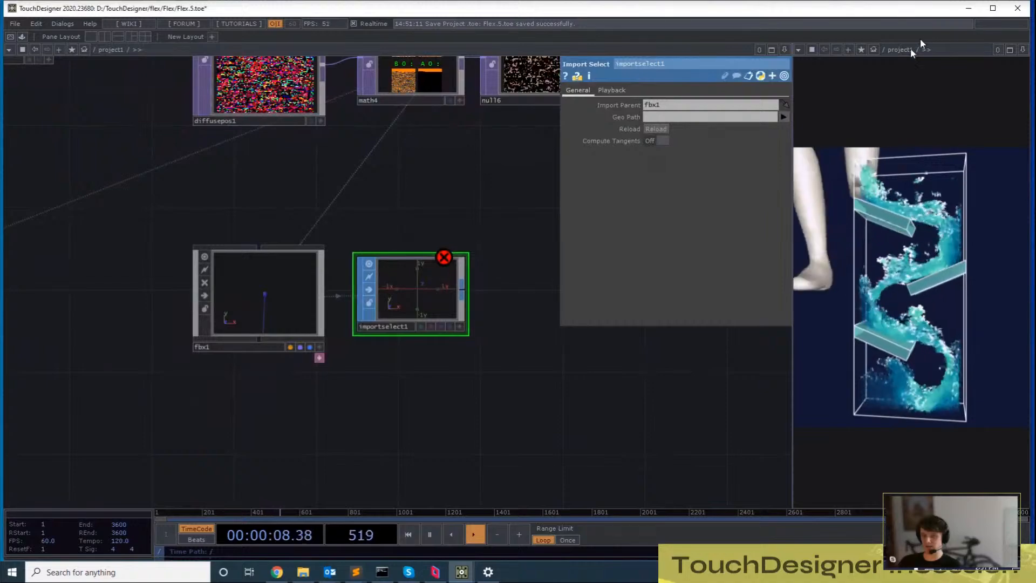
click(784, 117)
click(832, 128)
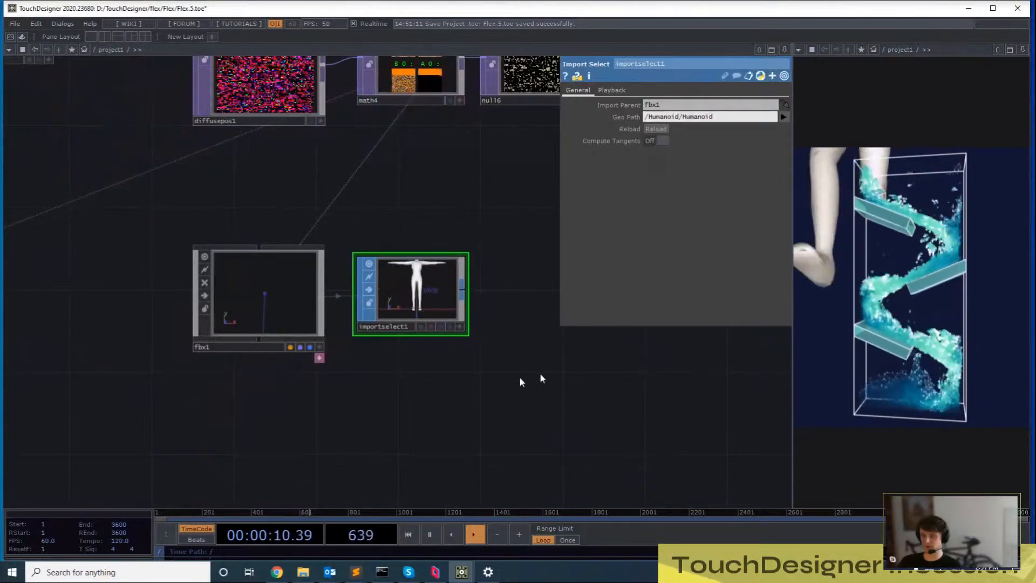
Inspect the humanoid geometry in importselect1 and read its size and bounds information
drag(357, 376, 221, 458)
scroll(332, 379, up, 3)
drag(499, 457, 537, 438)
scroll(518, 445, down, 3)
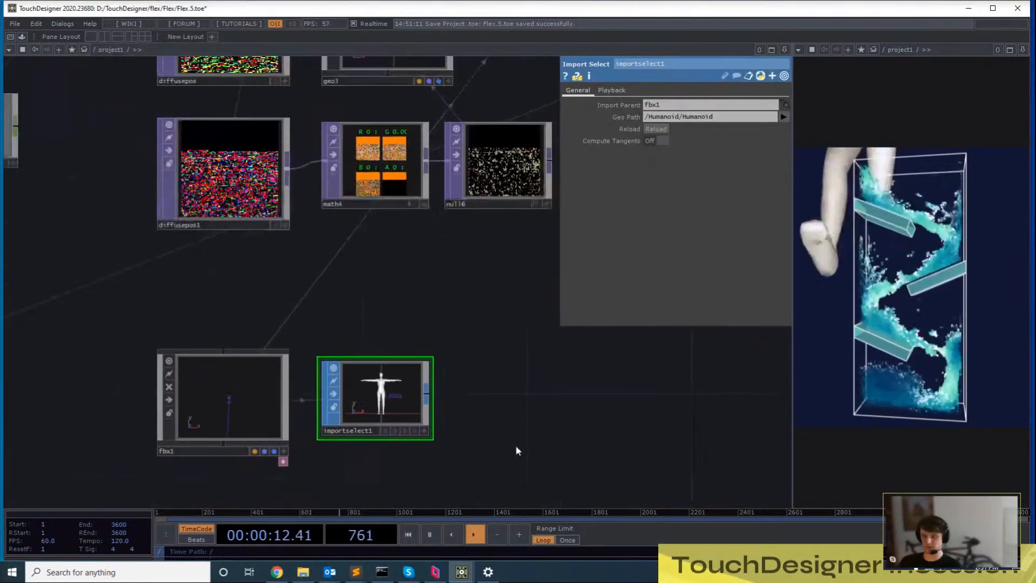
drag(446, 389, 433, 327)
scroll(433, 328, up, 3)
drag(496, 382, 570, 360)
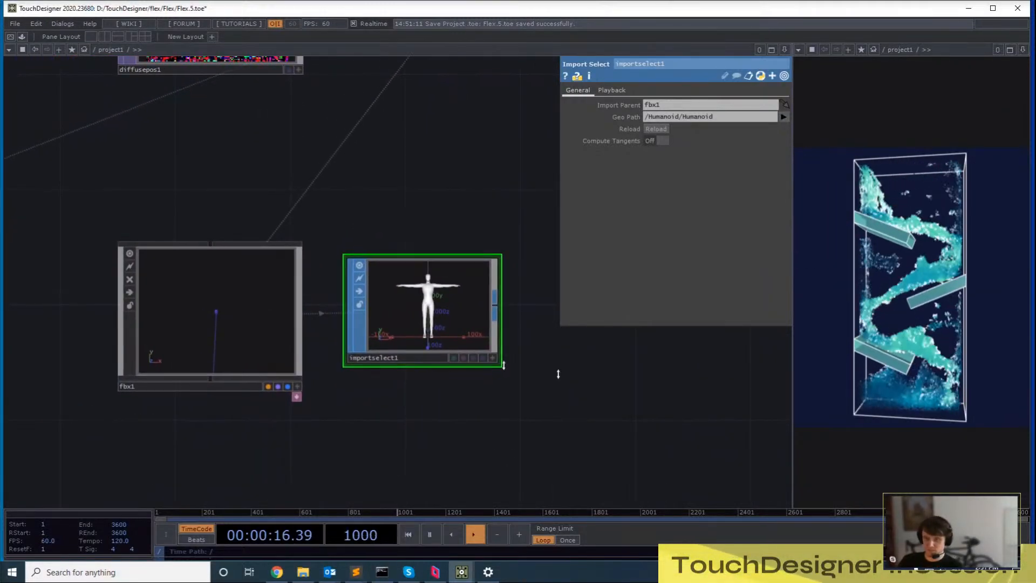
drag(640, 384, 457, 413)
scroll(546, 394, down, 3)
drag(443, 377, 489, 337)
middle_click(377, 334)
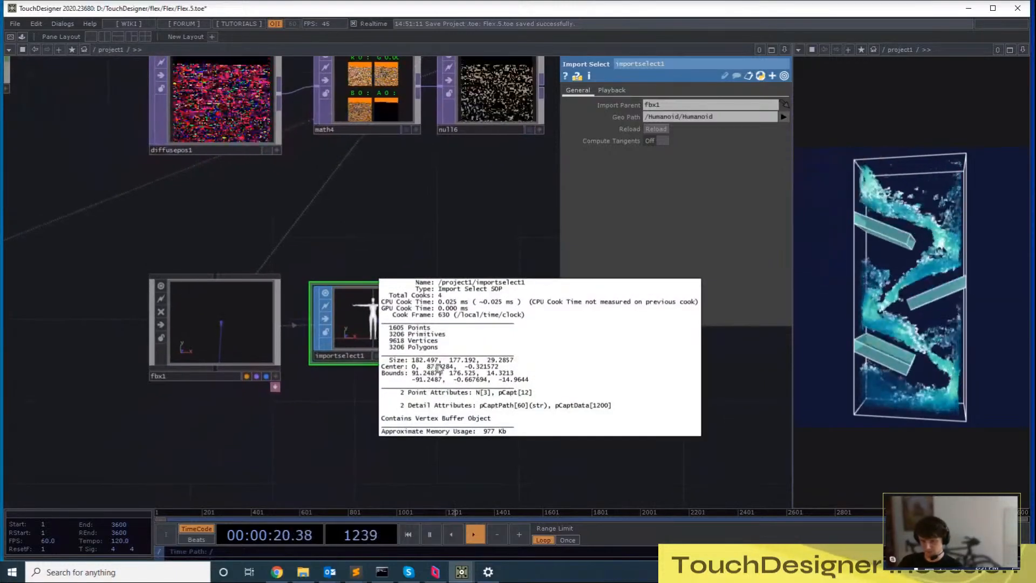
middle_click(419, 326)
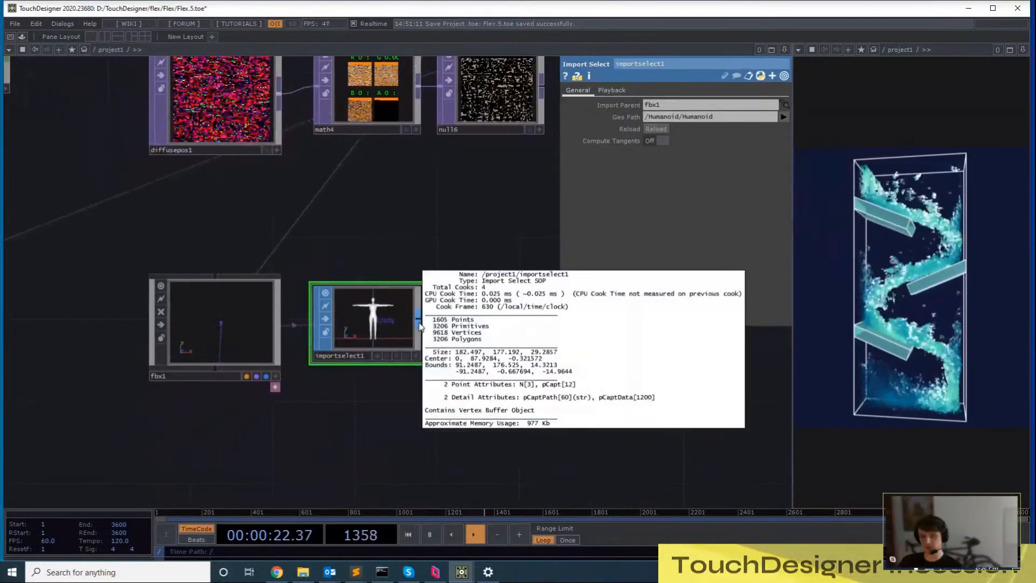
right_click(419, 321)
click(445, 238)
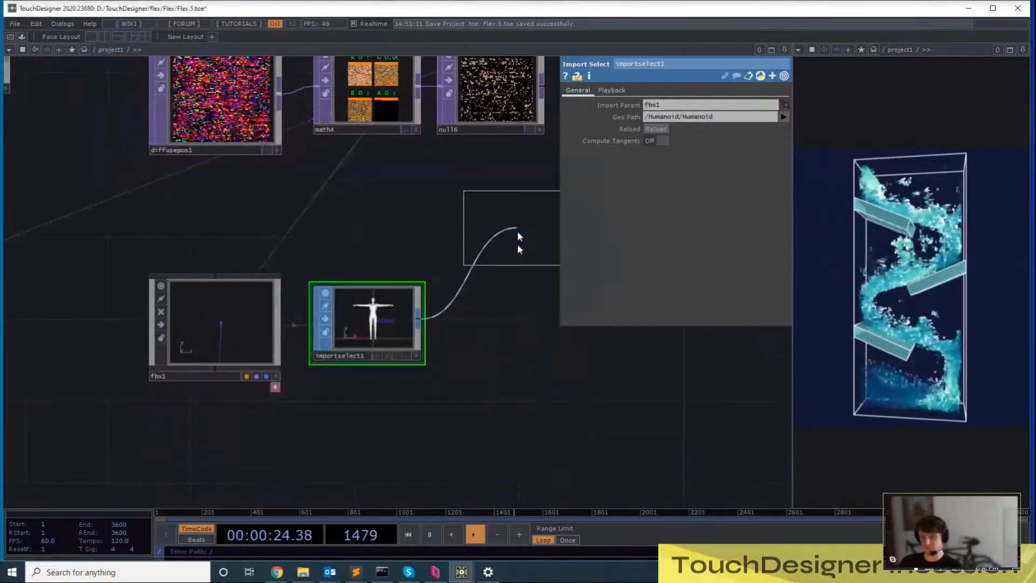
click(516, 346)
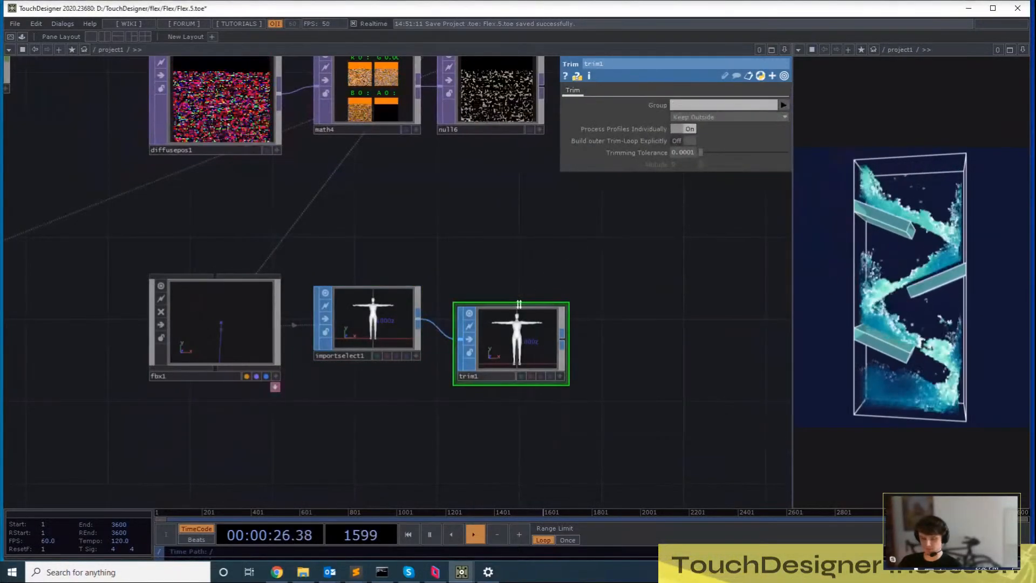
key(Delete)
Append a Transform SOP to importselect1 and reduce its Uniform Scale to about 0.3
right_click(419, 320)
text(tra)
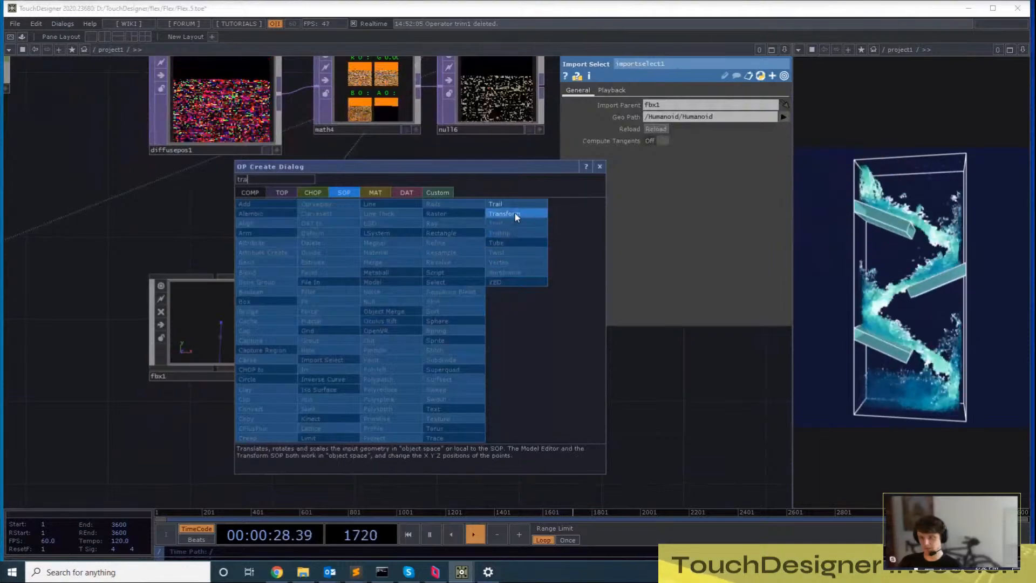
click(515, 213)
click(512, 305)
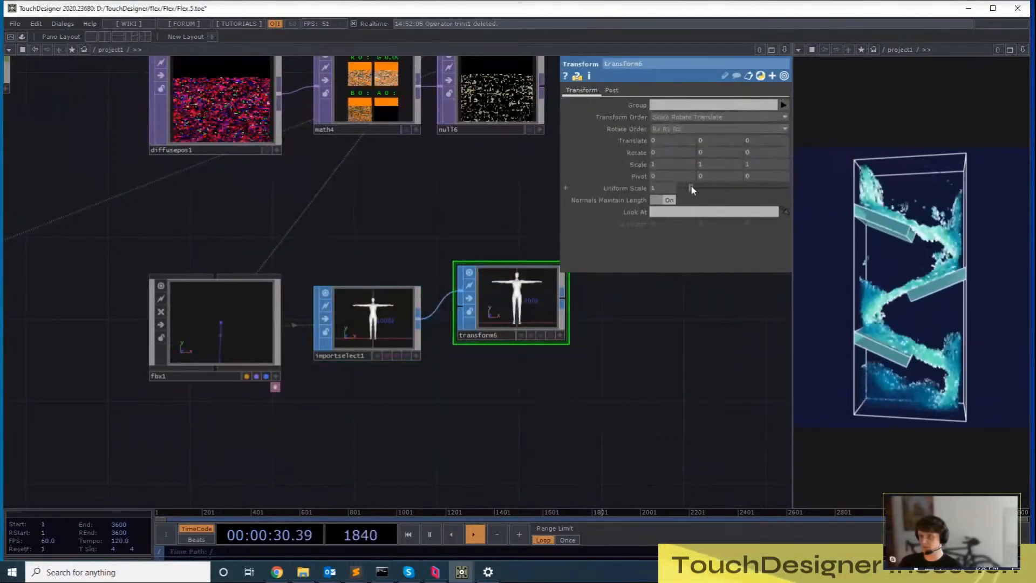
drag(691, 185, 682, 186)
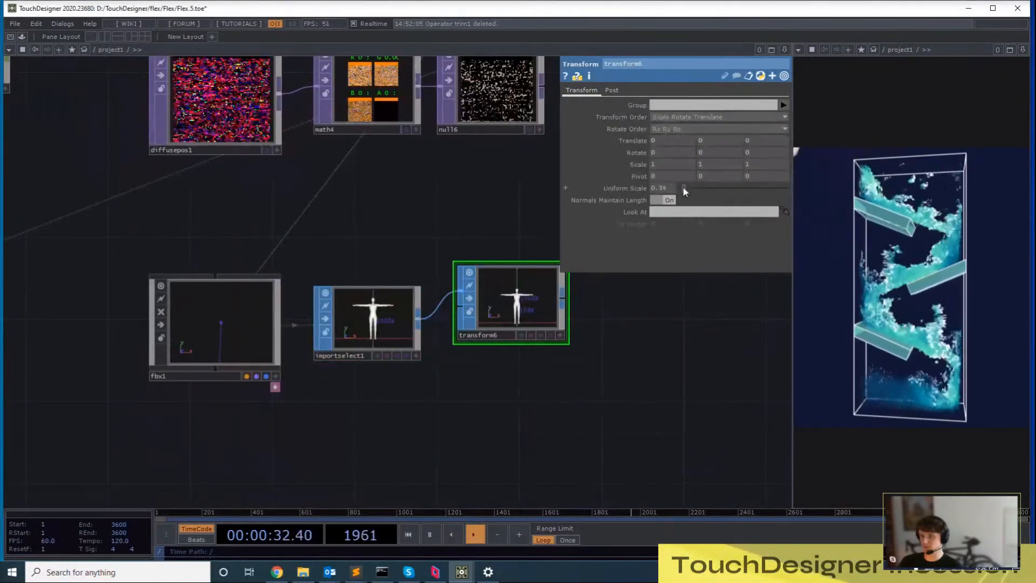
Add an Actor component to the network beside transform6
drag(562, 345, 531, 389)
drag(528, 384, 528, 405)
drag(696, 363, 579, 342)
key(Tab)
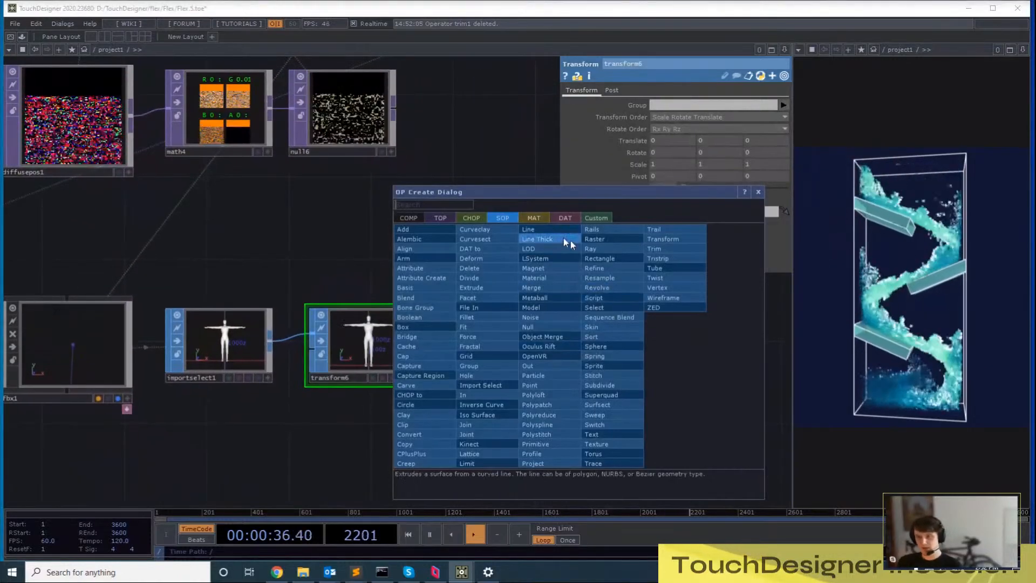
click(407, 218)
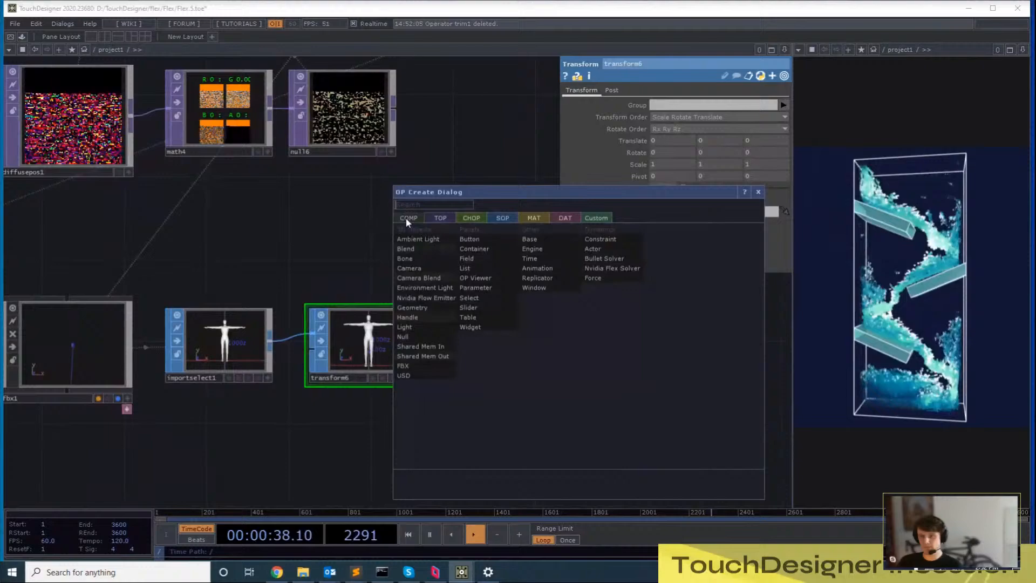
click(599, 248)
click(581, 321)
drag(556, 476, 234, 464)
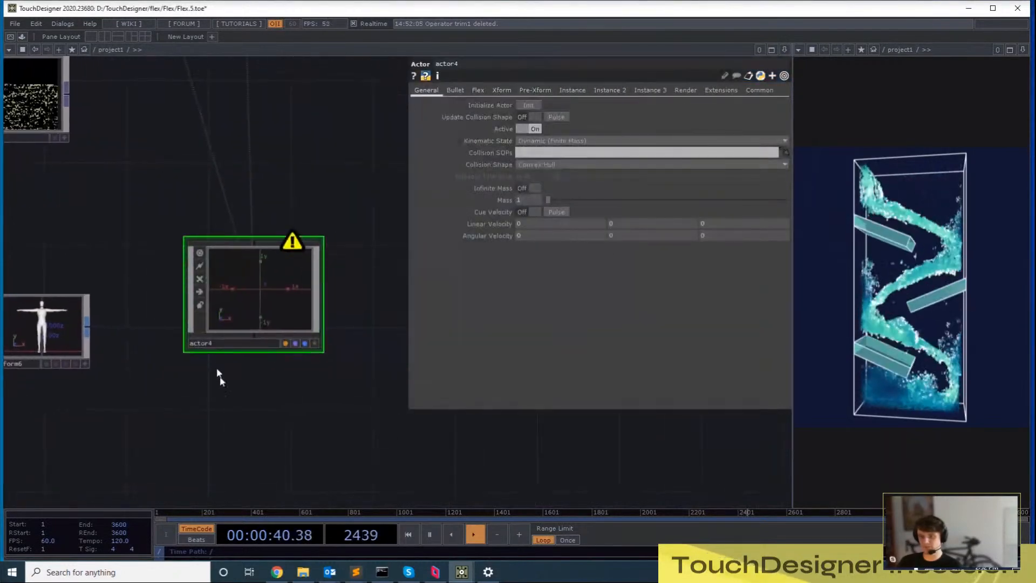
Set actor4's Kinematic State to Static (Infinite Mass), and check the size information of transform6
click(555, 153)
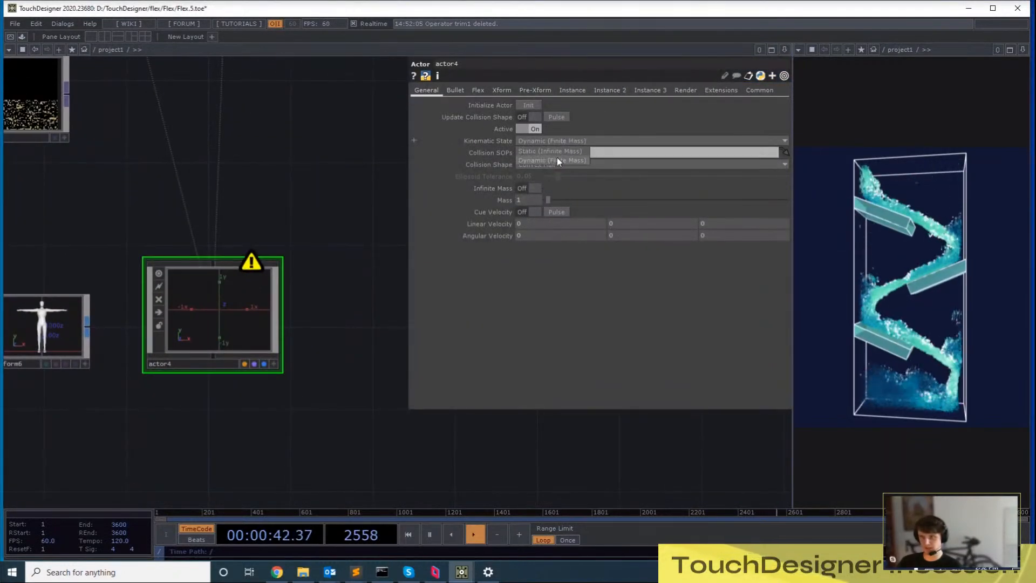
click(558, 150)
drag(202, 224, 328, 241)
middle_click(171, 343)
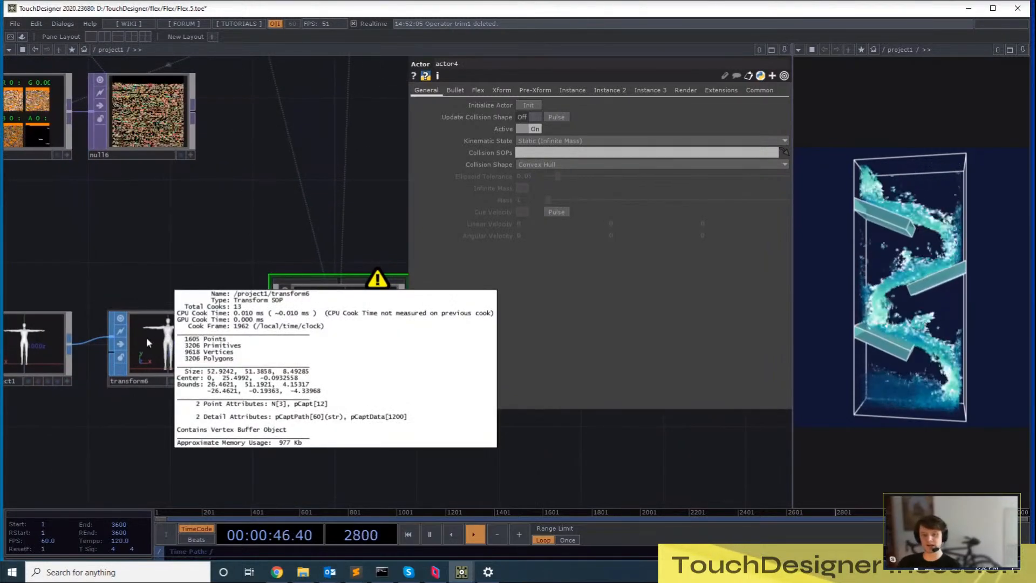
Check the operator information of transform6 and actor4, and look inside actor4's network
middle_click(159, 350)
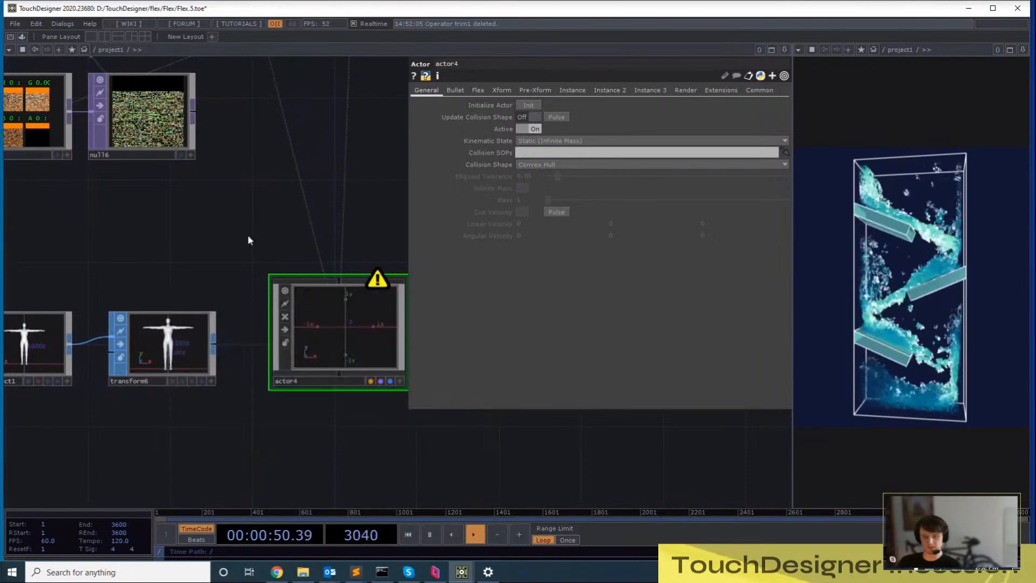
middle_click(380, 289)
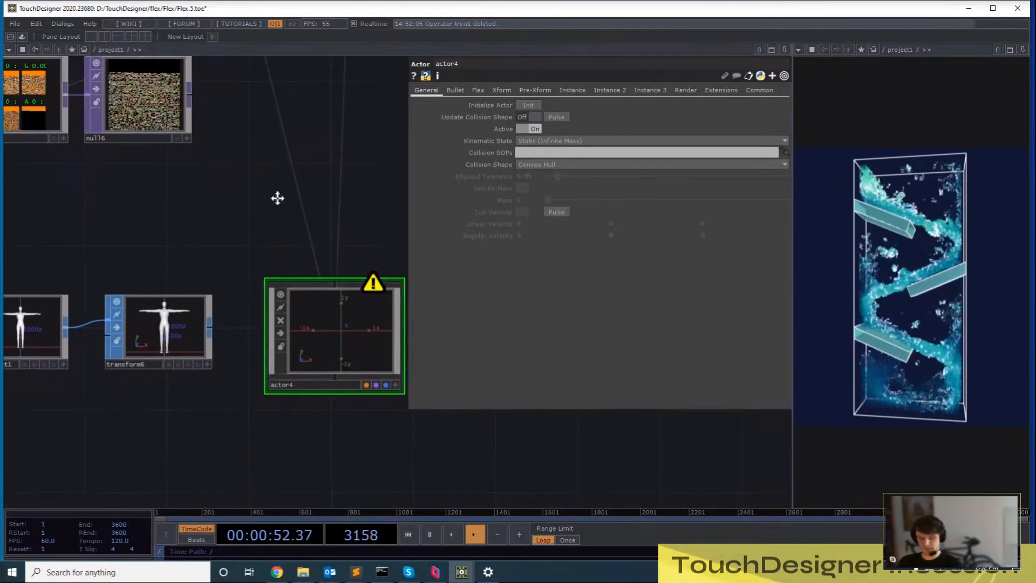
drag(277, 199, 382, 248)
key(i)
key(u)
scroll(284, 248, down, 3)
drag(284, 266, 271, 285)
drag(292, 352, 331, 308)
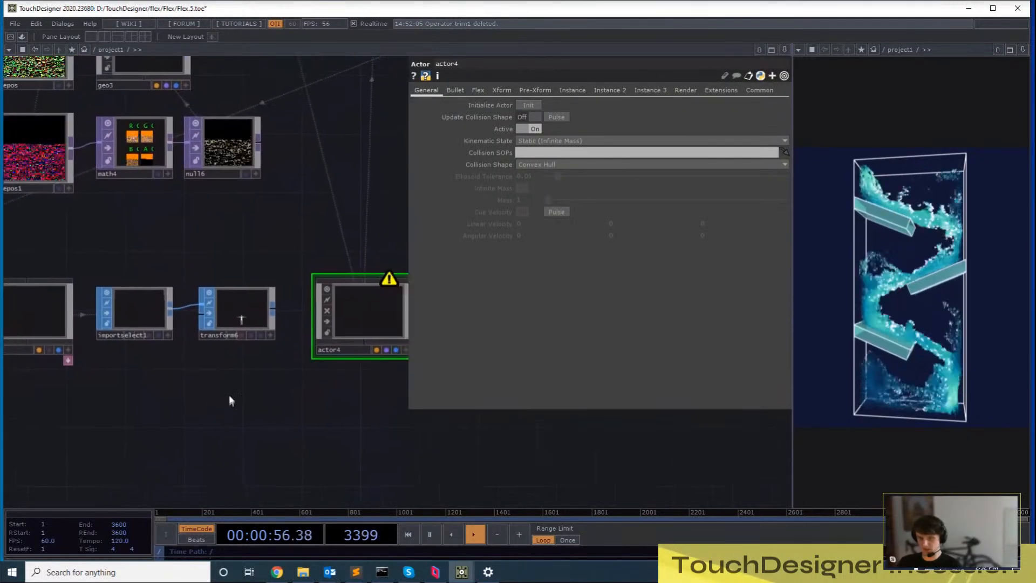
Add an In SOP inside actor4 and connect transform6's output to the actor
key(i)
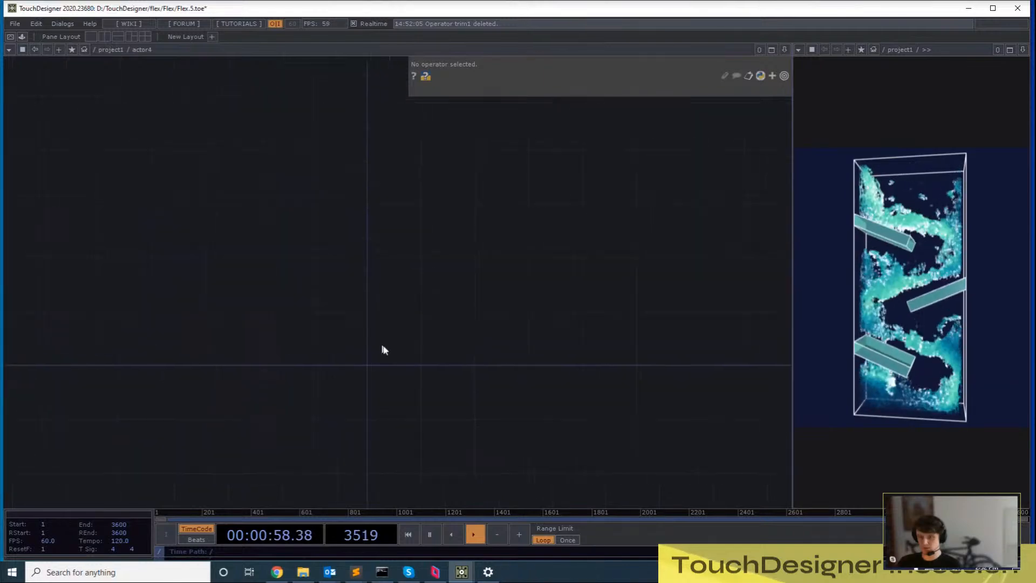
key(Tab)
click(336, 227)
text(in)
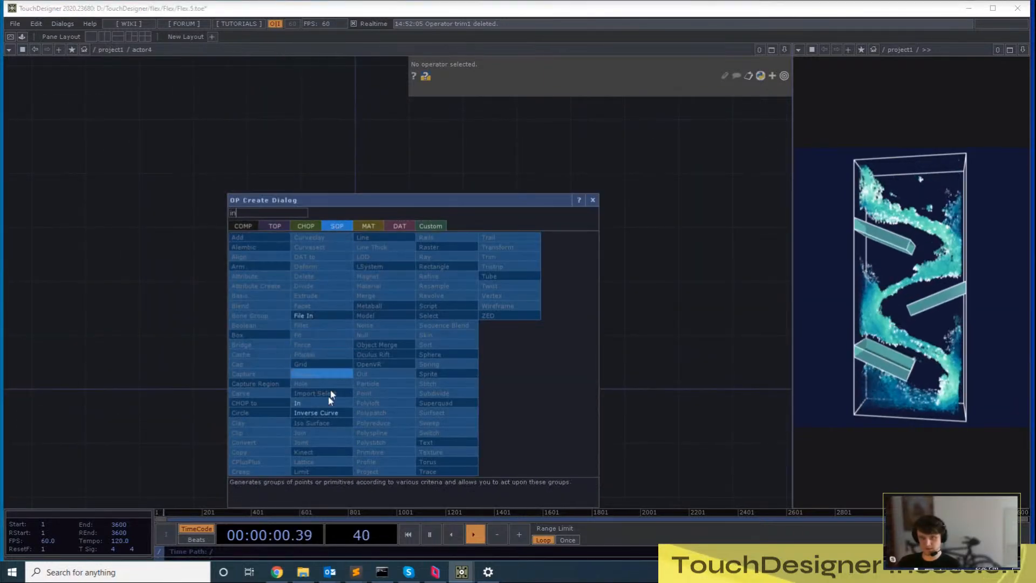
click(312, 403)
click(421, 337)
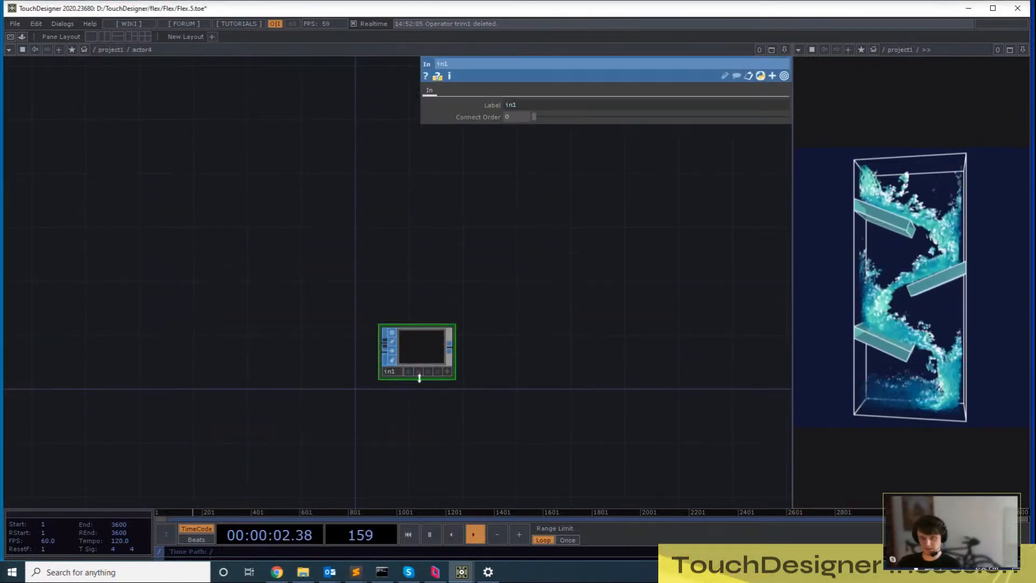
key(u)
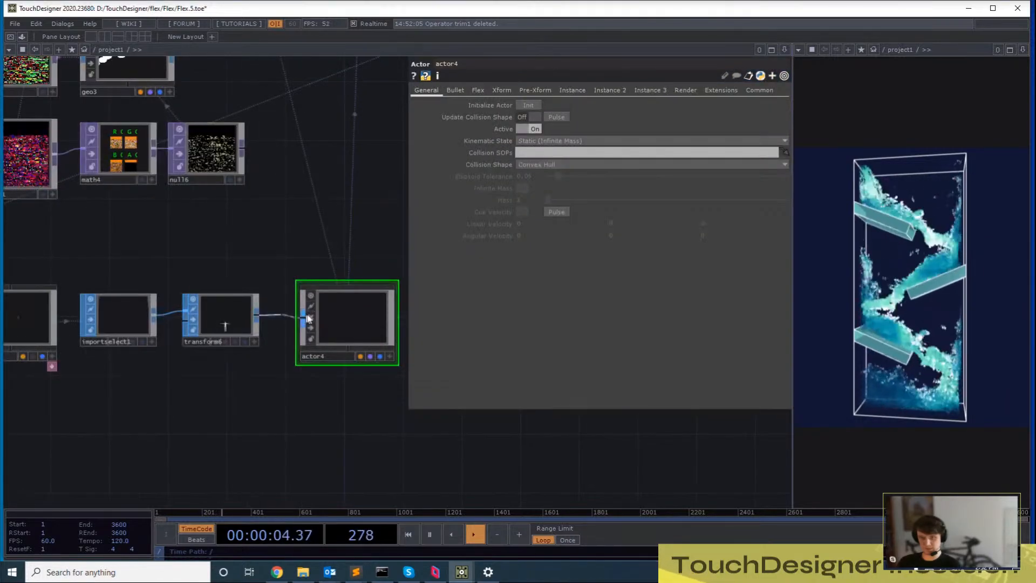
drag(308, 315, 306, 316)
drag(364, 380, 330, 388)
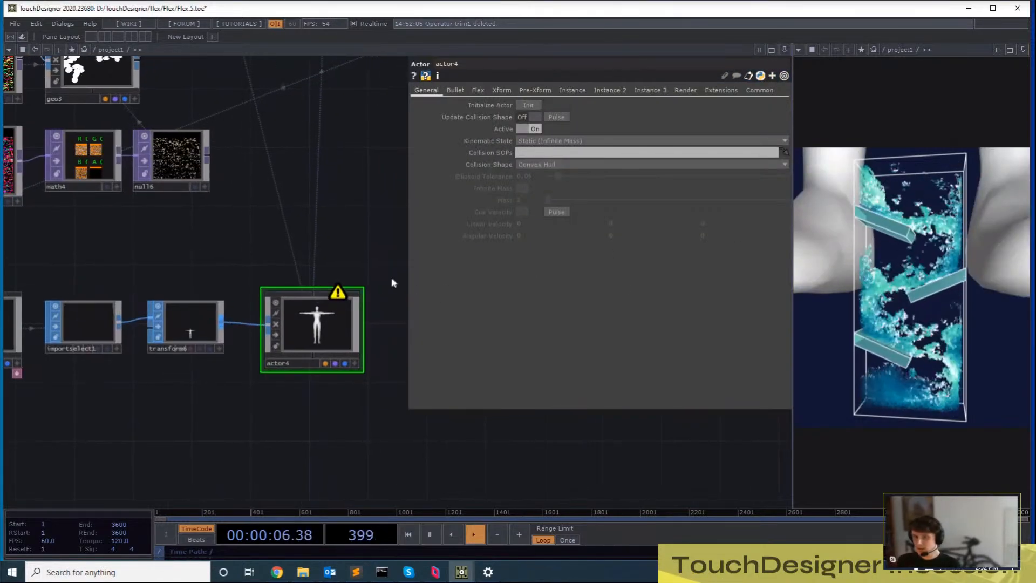
Set transform6's Uniform Scale to 0.025 so the humanoid is sized to the fluid container
mouse_move(341, 292)
scroll(282, 261, up, 1)
click(303, 351)
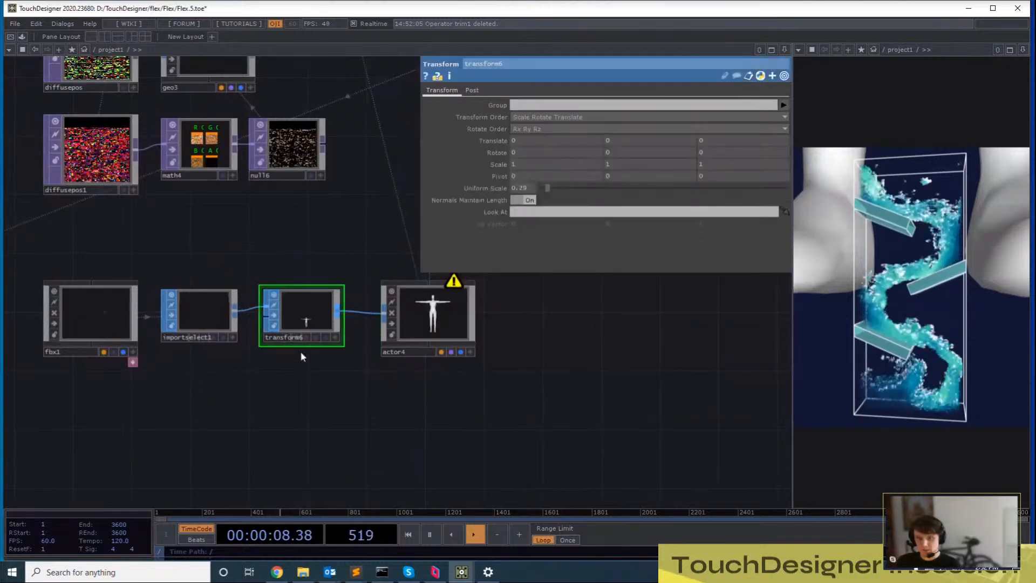
scroll(332, 247, up, 3)
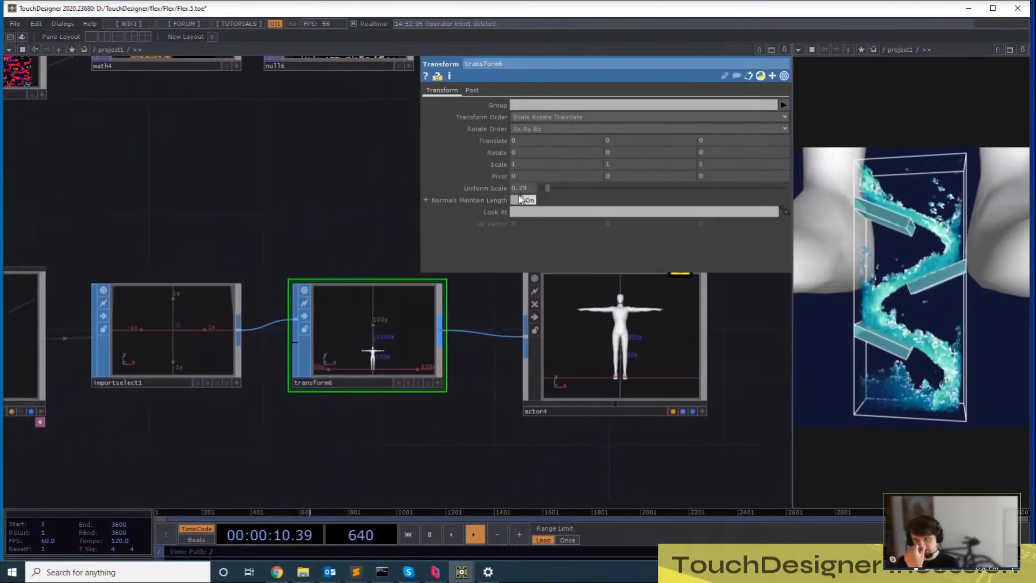
drag(547, 187, 540, 189)
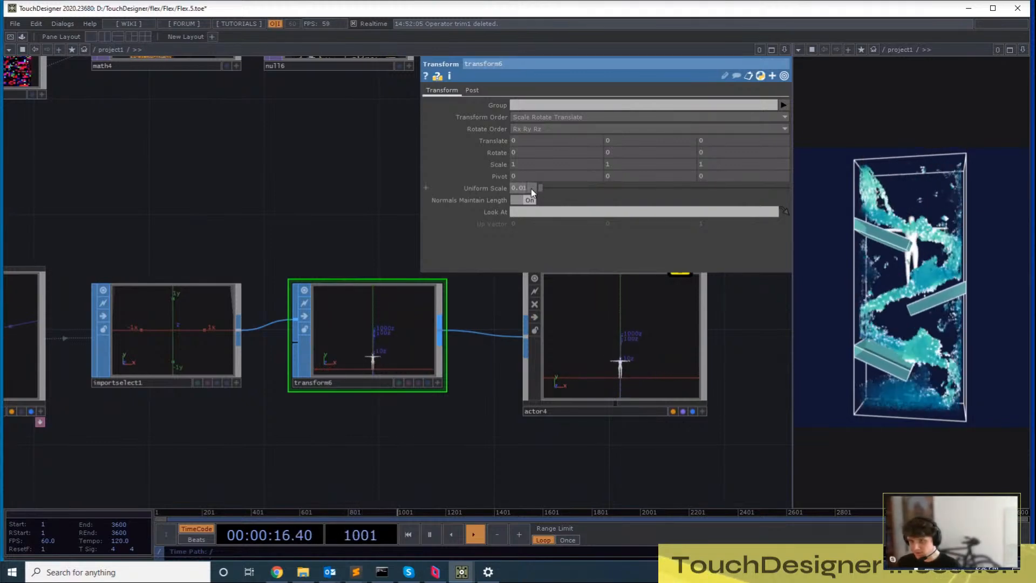
key(Return)
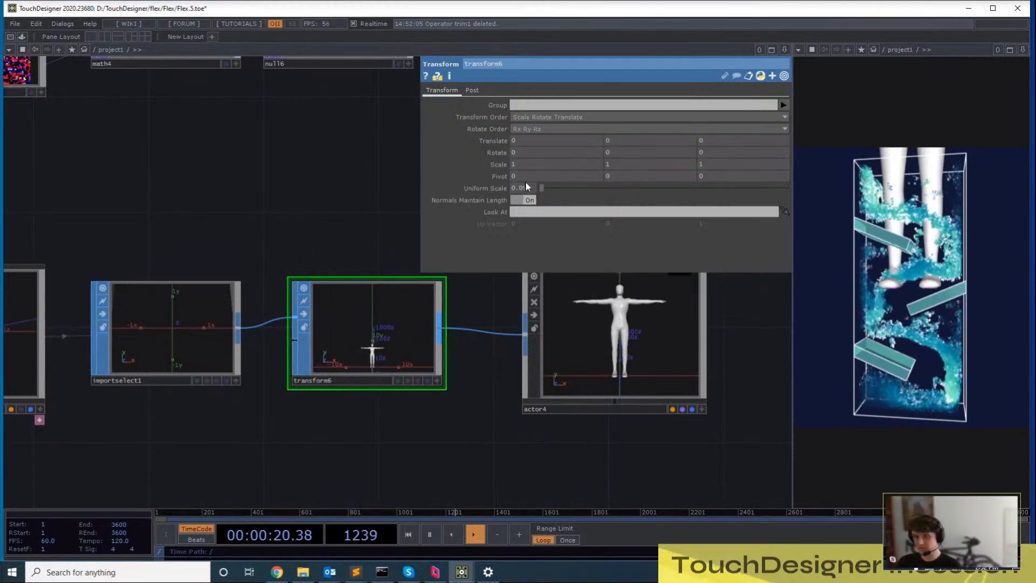
Move the humanoid down by setting transform6's Y translation to -2
click(586, 323)
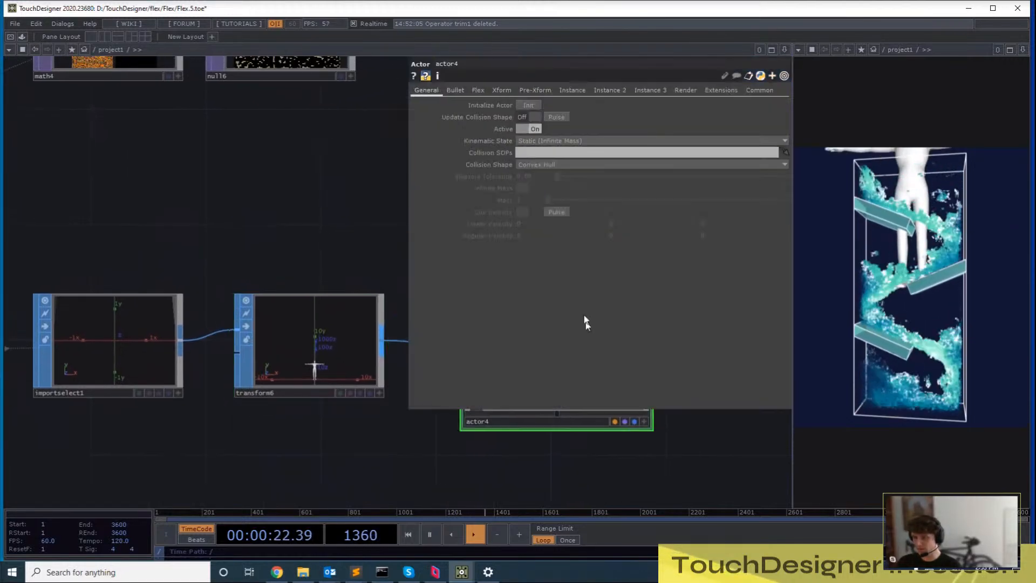
drag(656, 114, 540, 107)
click(196, 324)
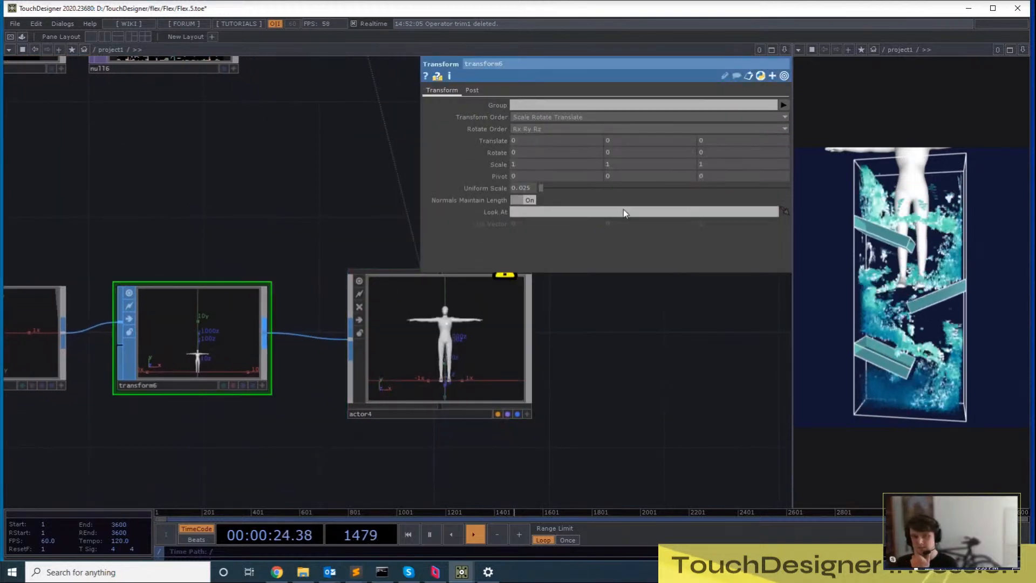
middle_drag(653, 138, 626, 129)
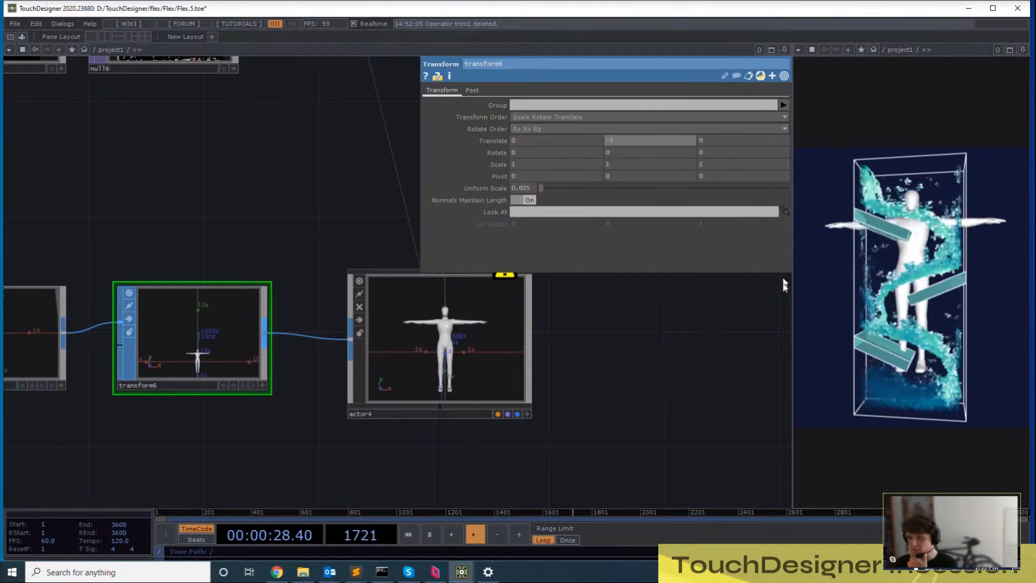
Set actor4's Collision Shape to Concave (Static only)
drag(675, 398, 669, 427)
click(462, 295)
drag(374, 199, 220, 159)
drag(333, 136, 356, 85)
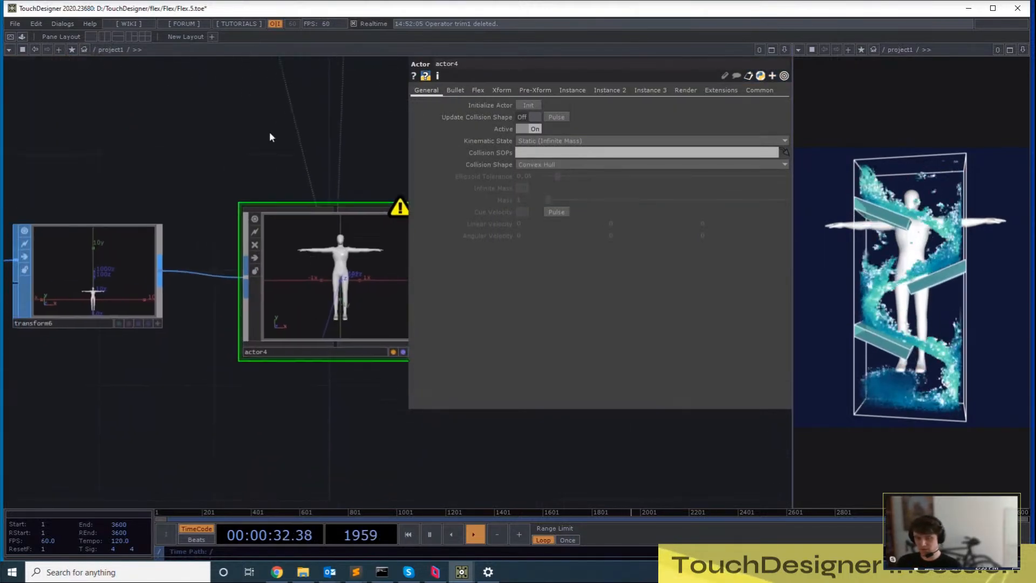
drag(269, 132, 324, 271)
scroll(331, 213, down, 3)
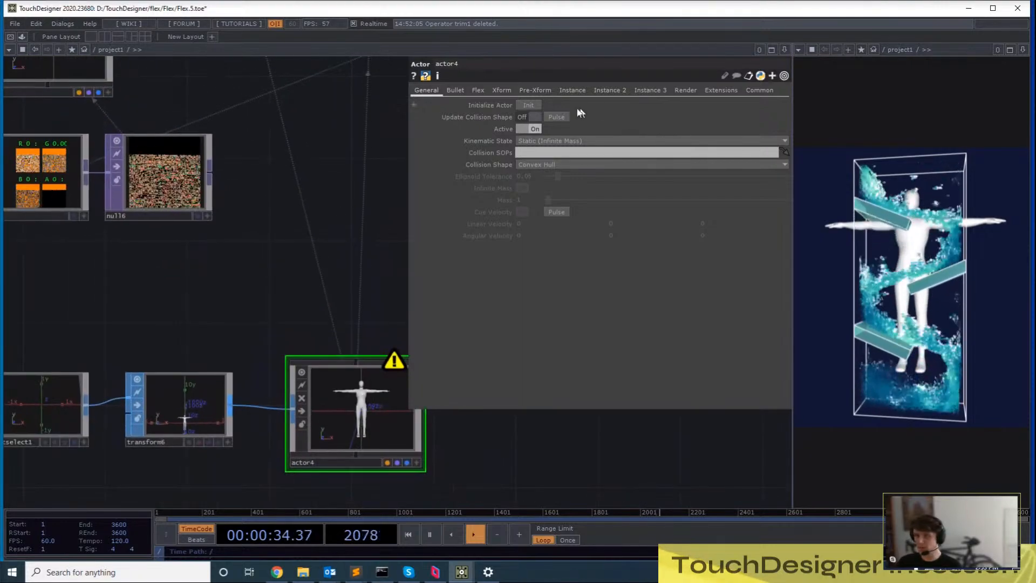
scroll(571, 168, down, 1)
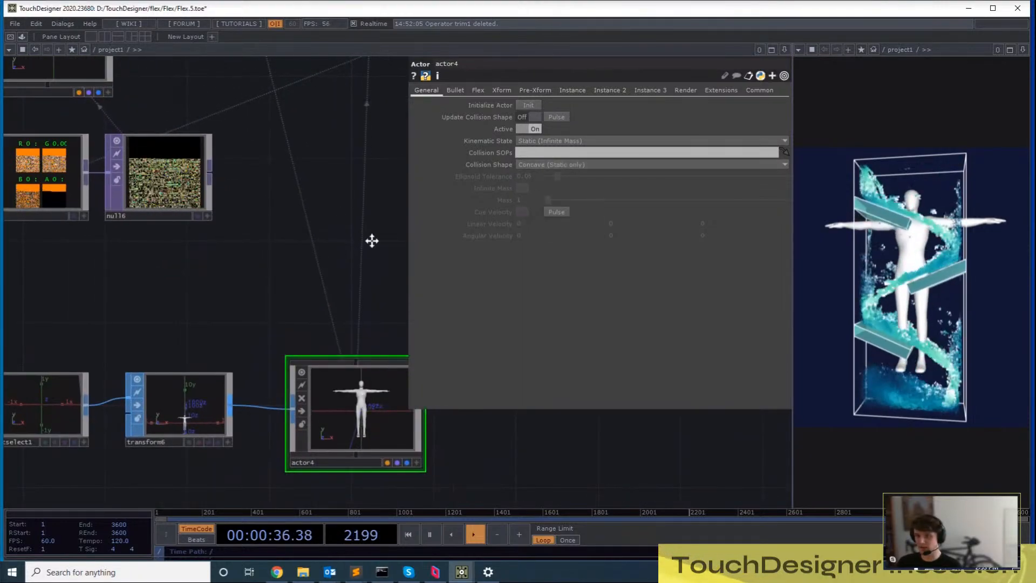
Save the project and restart the fluid simulation in the fsolver1 Flex solver
drag(373, 240, 404, 265)
scroll(326, 146, down, 2)
scroll(326, 145, down, 2)
scroll(317, 262, up, 2)
click(216, 91)
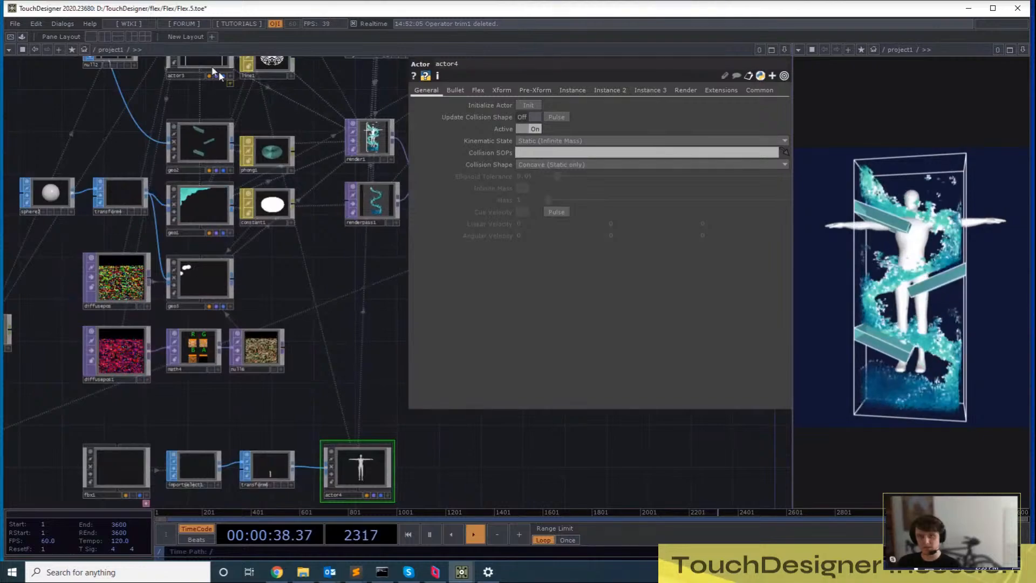
drag(330, 193, 330, 265)
click(211, 81)
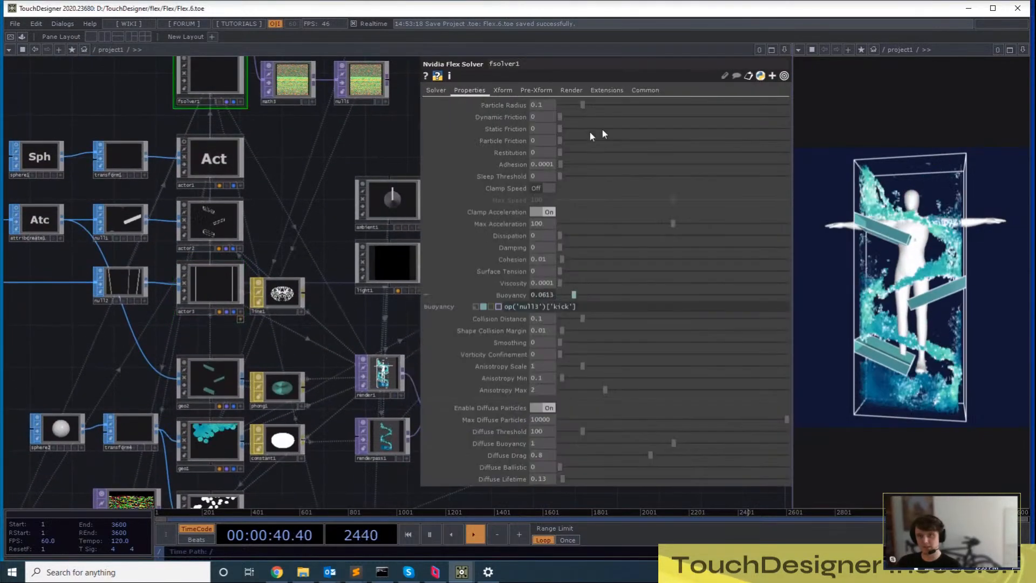
key(ctrl+s)
click(443, 91)
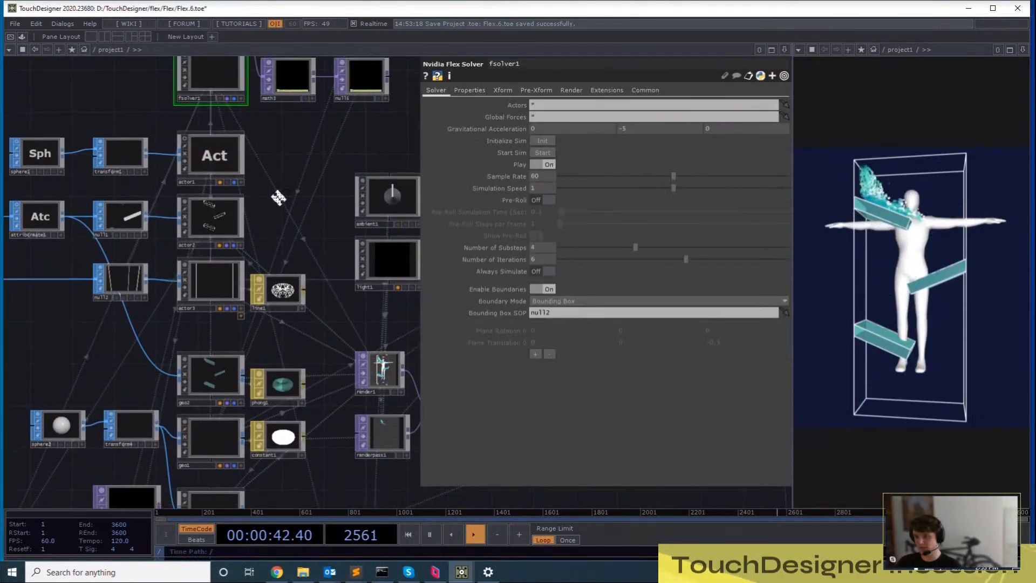
Drive cam1's path Position with the expression absTime.seconds*0.07 to orbit the scene
drag(392, 381, 331, 308)
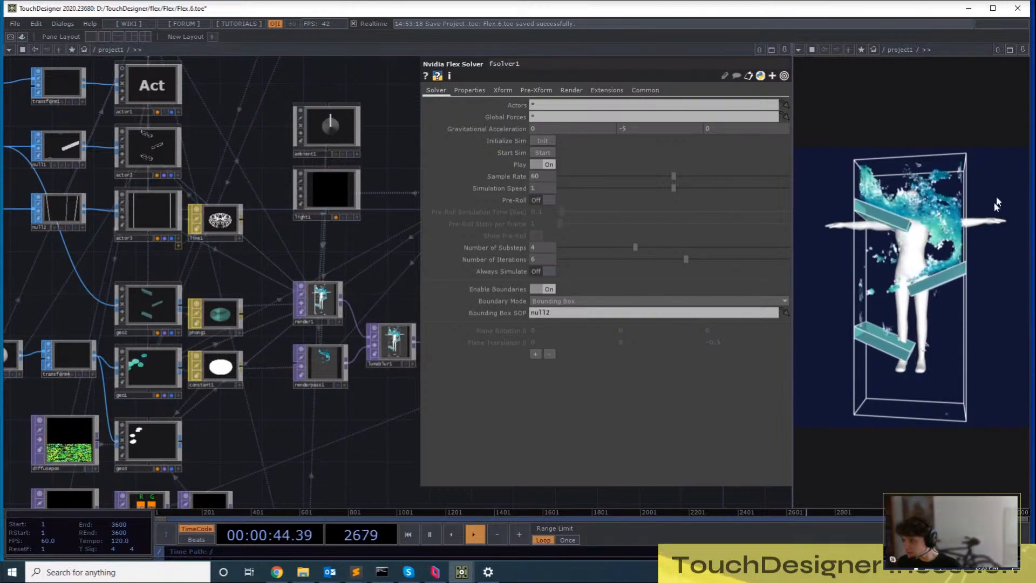
drag(399, 453, 414, 195)
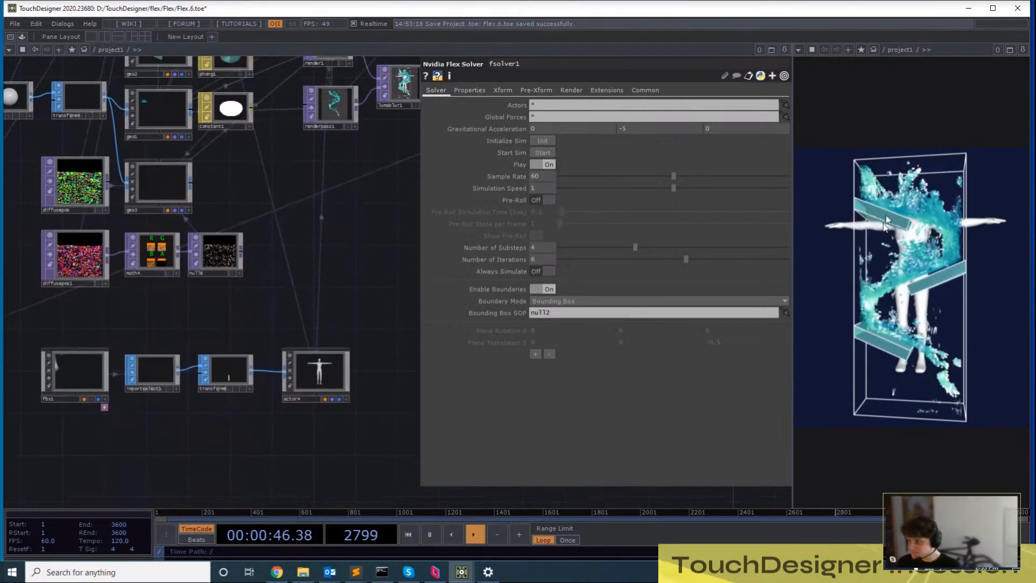
drag(293, 305, 232, 210)
click(212, 258)
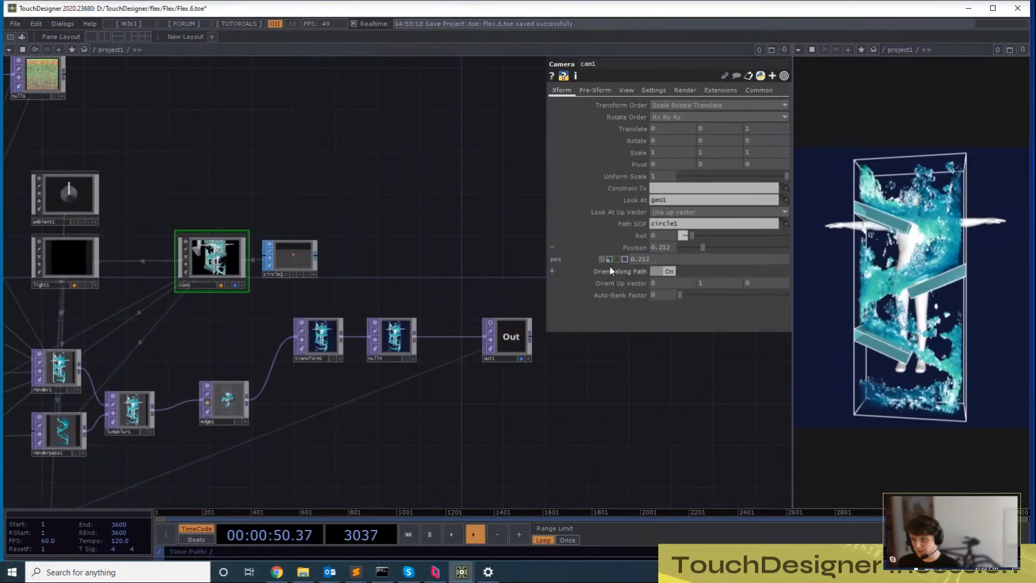
drag(168, 500, 436, 412)
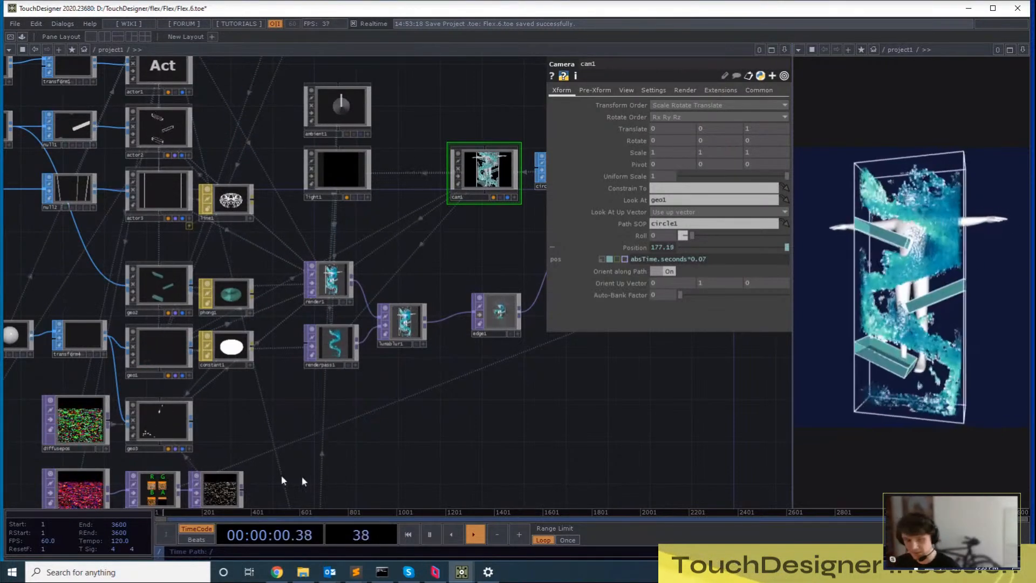
Review actor4's collision settings and acknowledge the fatal error dialog
drag(329, 478, 424, 274)
click(412, 404)
scroll(510, 429, up, 5)
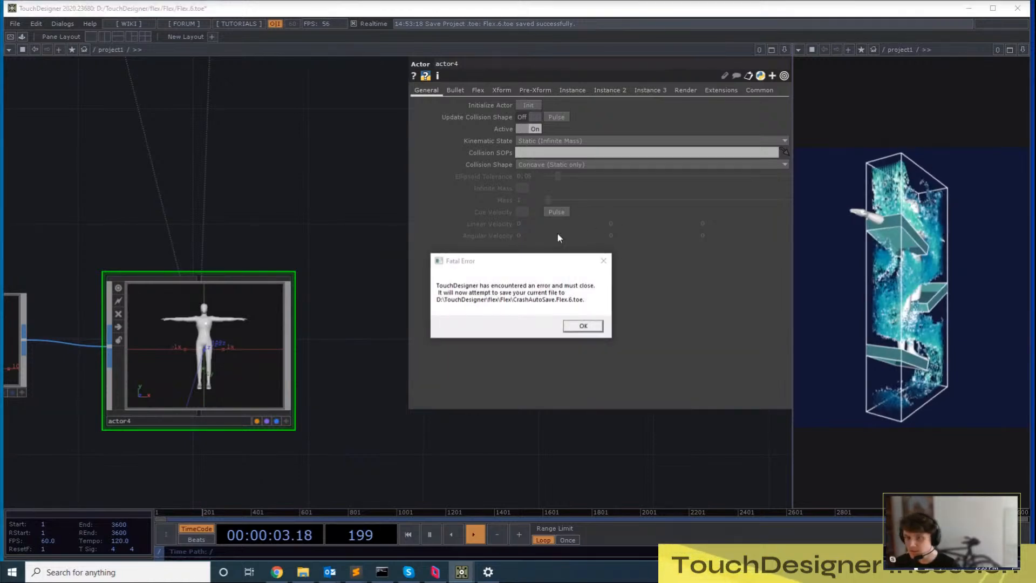
click(600, 332)
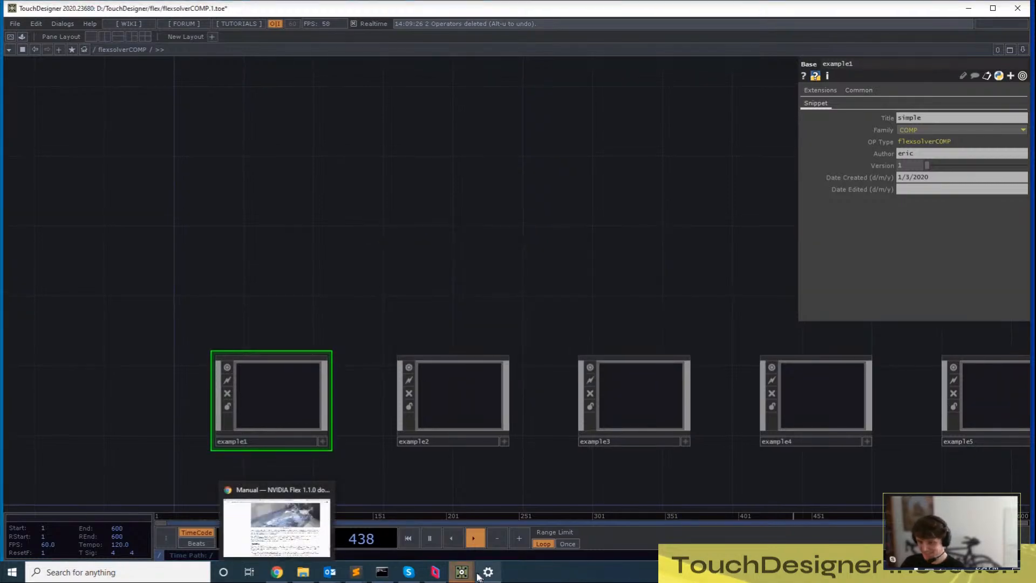
Switch to the reloaded Flex.6.toe project window and start the simulation in fsolver1
mouse_move(462, 573)
click(517, 525)
drag(675, 481, 541, 215)
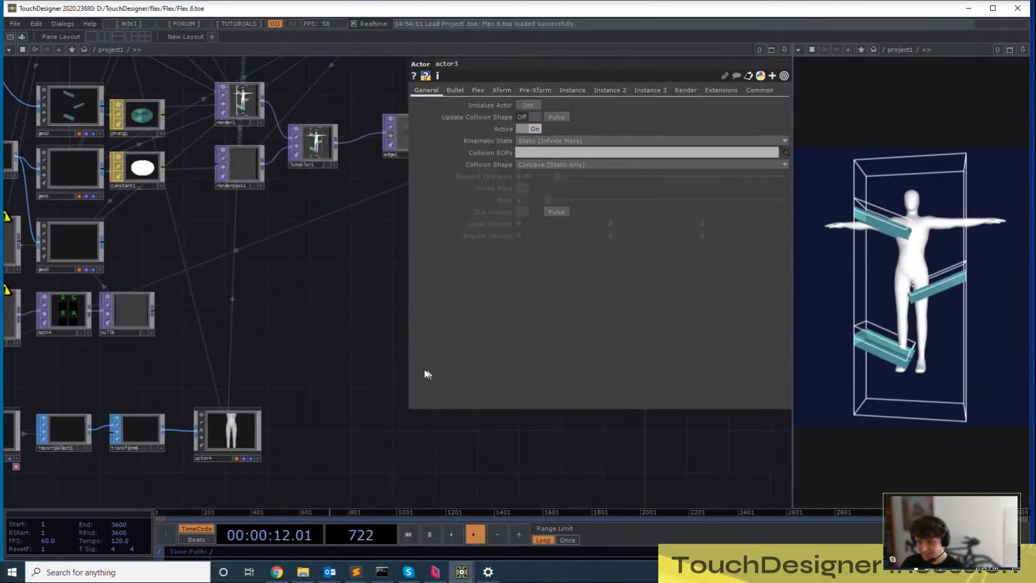
drag(224, 289, 393, 211)
drag(333, 345, 280, 486)
scroll(281, 486, down, 3)
drag(291, 108, 294, 163)
click(222, 104)
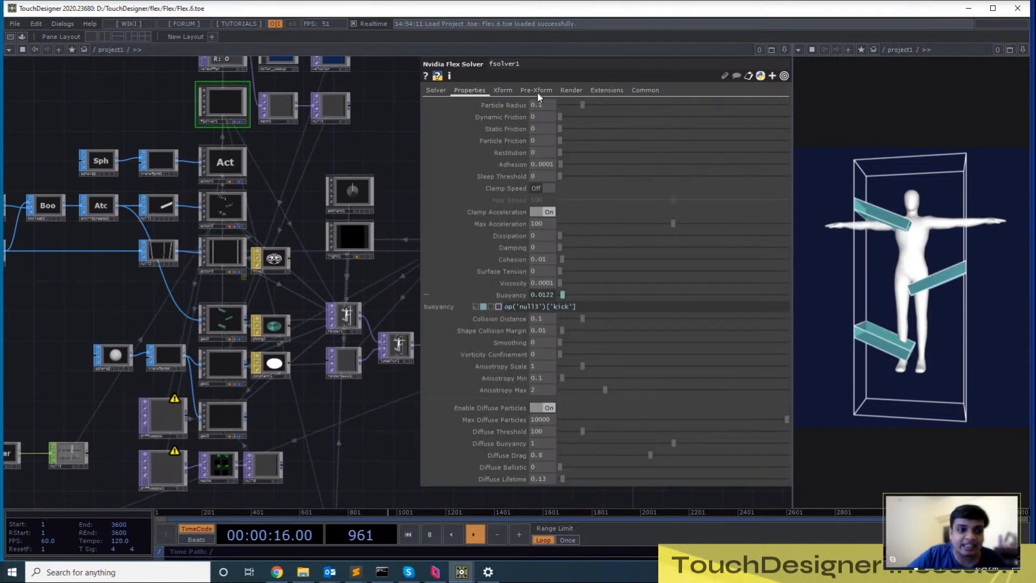
click(554, 152)
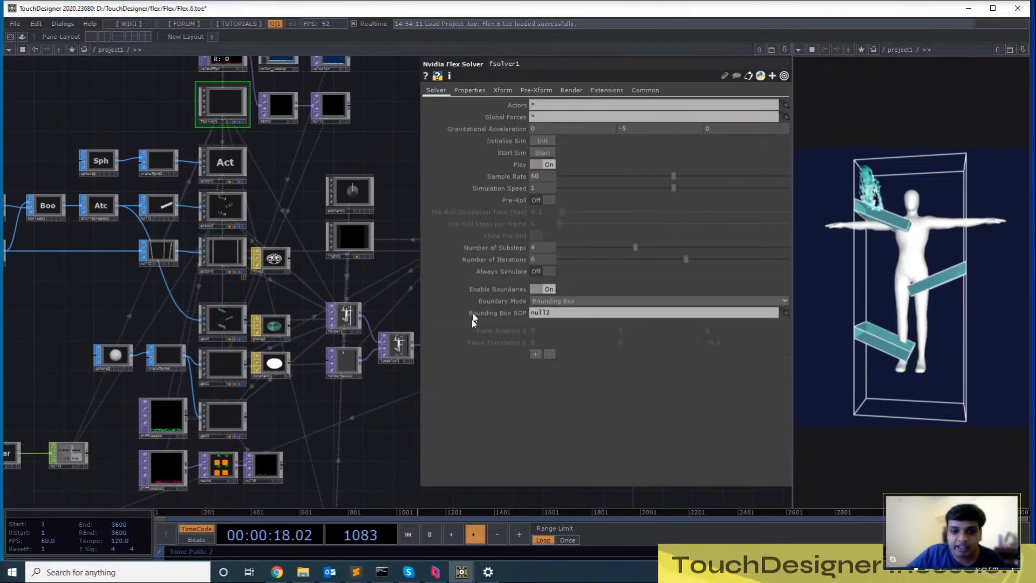
Watch the fluid run around the humanoid near the actor4 chain, and acknowledge the fatal error dialog
drag(342, 347, 324, 195)
scroll(333, 354, up, 2)
scroll(334, 355, up, 1)
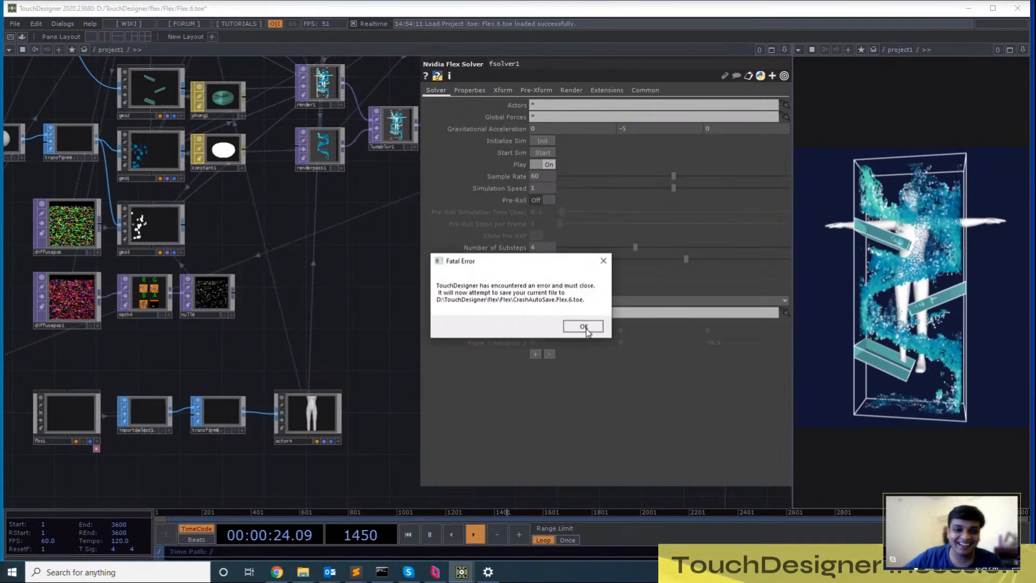
click(587, 330)
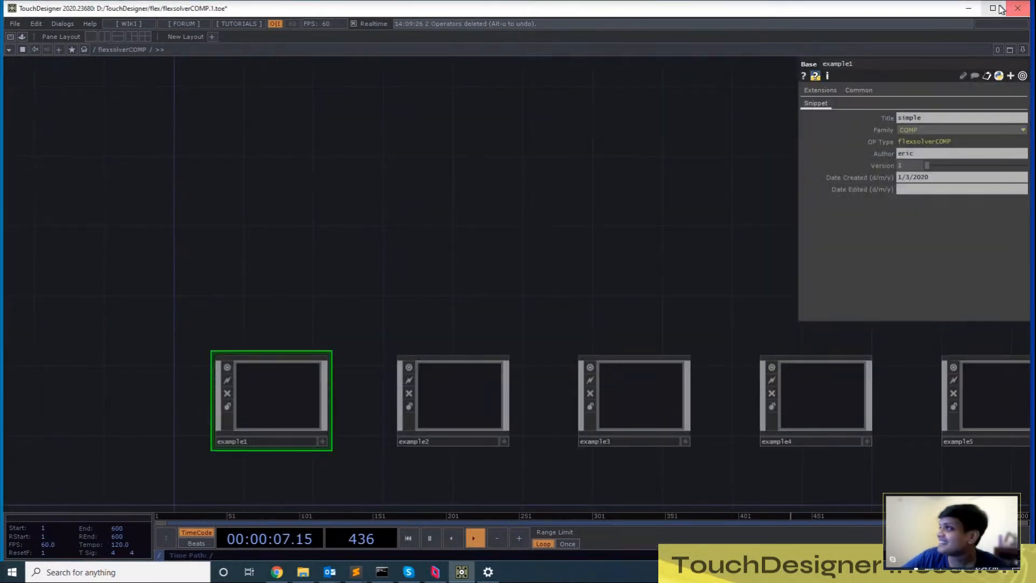
Open the earlier project version Flex.5.toe from the Flex folder, moving the flexsolverCOMP window aside and back
drag(632, 3, 432, 296)
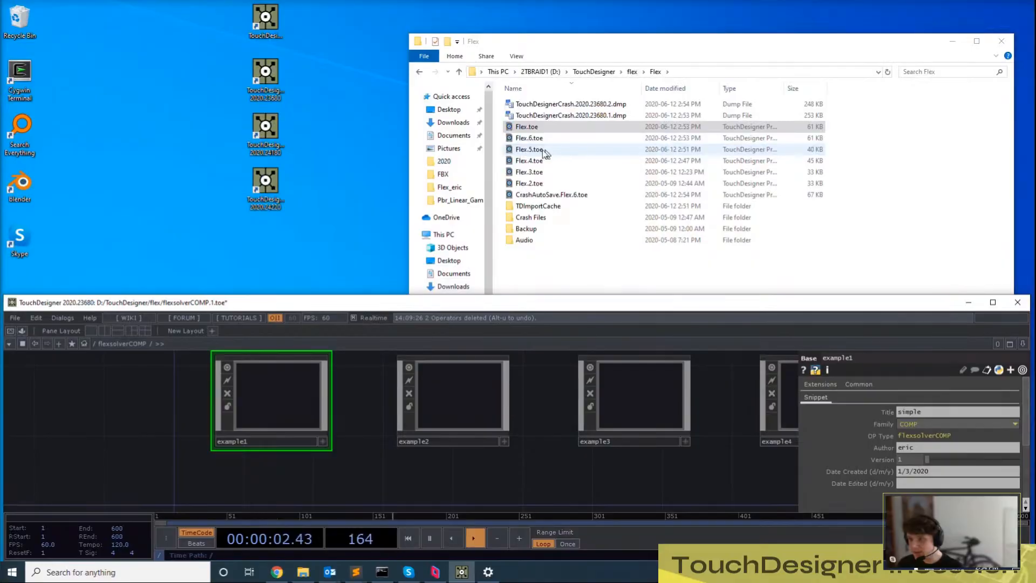
click(540, 152)
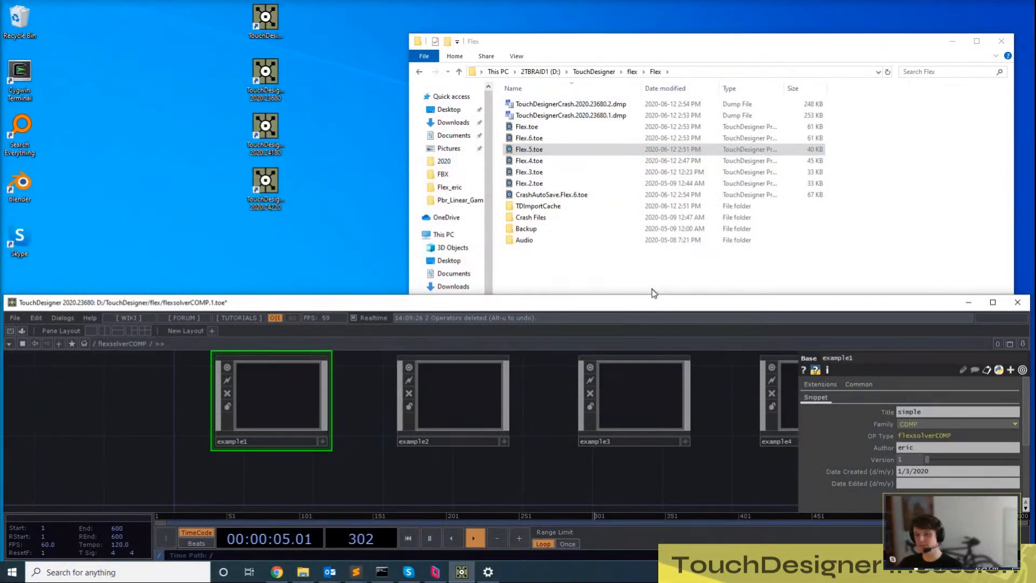
drag(738, 296, 710, 3)
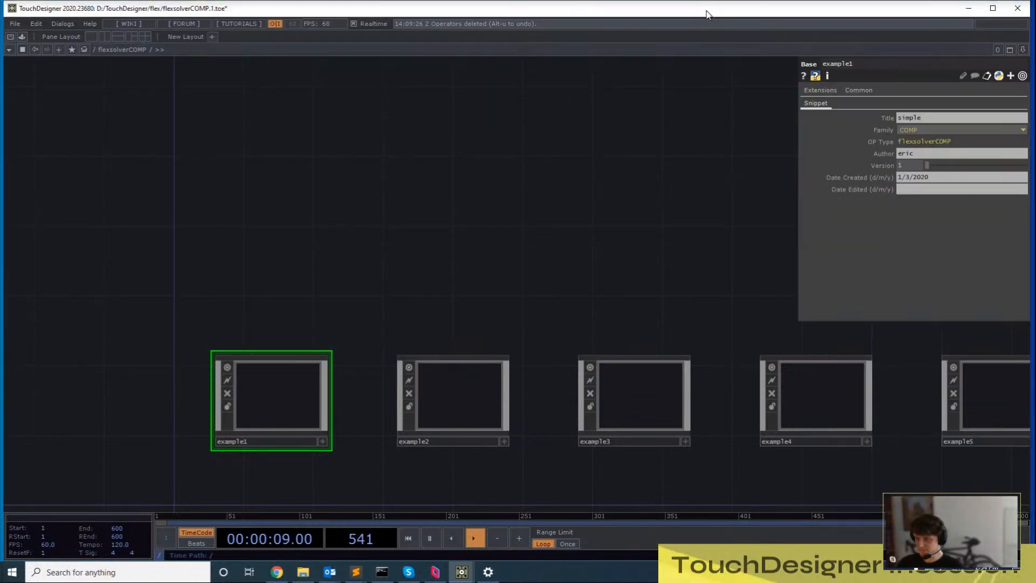
drag(454, 248, 443, 263)
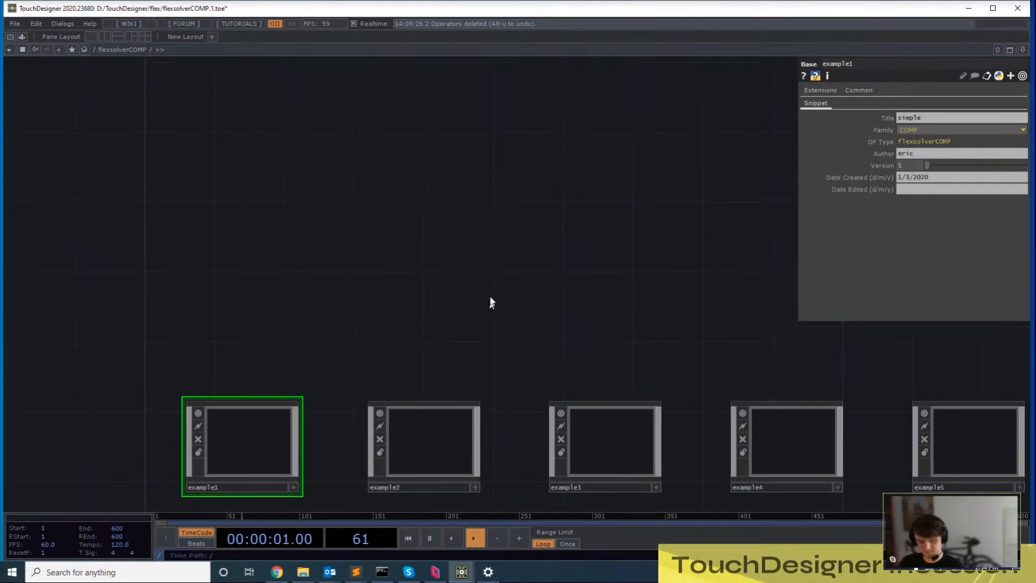
scroll(489, 212, down, 3)
drag(491, 298, 456, 261)
right_drag(442, 286, 661, 400)
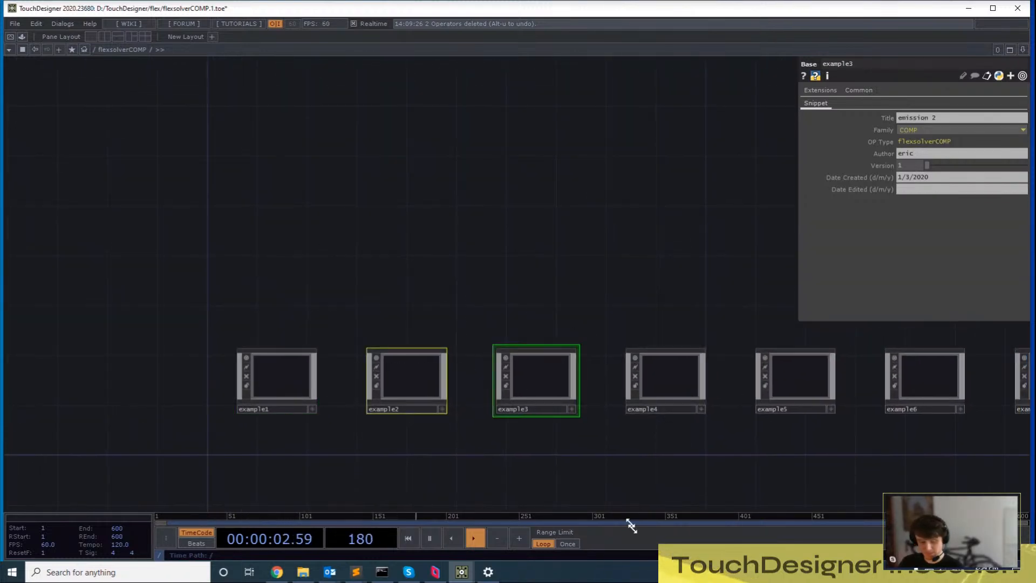
Switch to the Flex.5.toe project window and start the fluid simulation in fsolver1
click(469, 576)
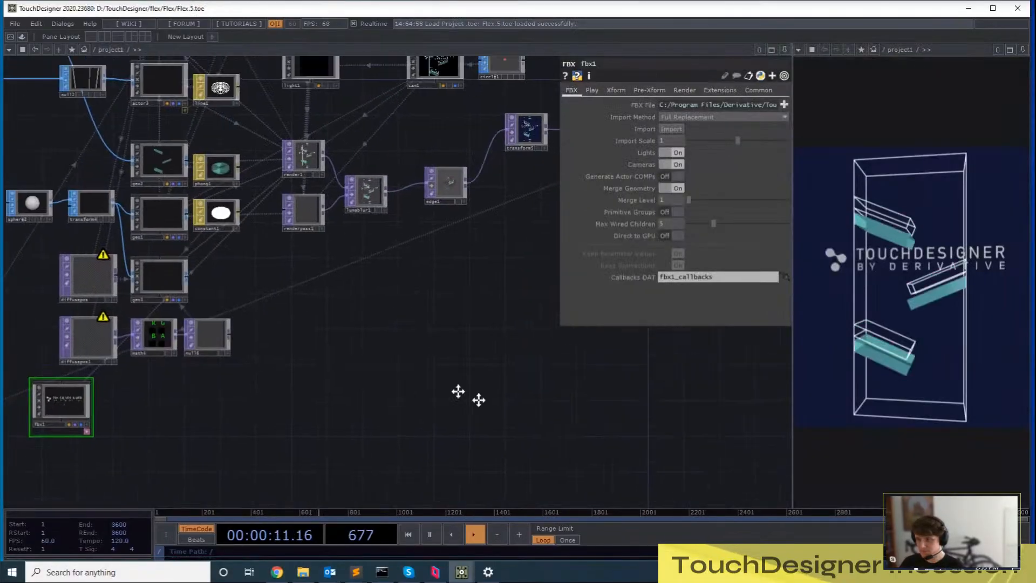
drag(491, 387, 586, 352)
drag(498, 440, 495, 446)
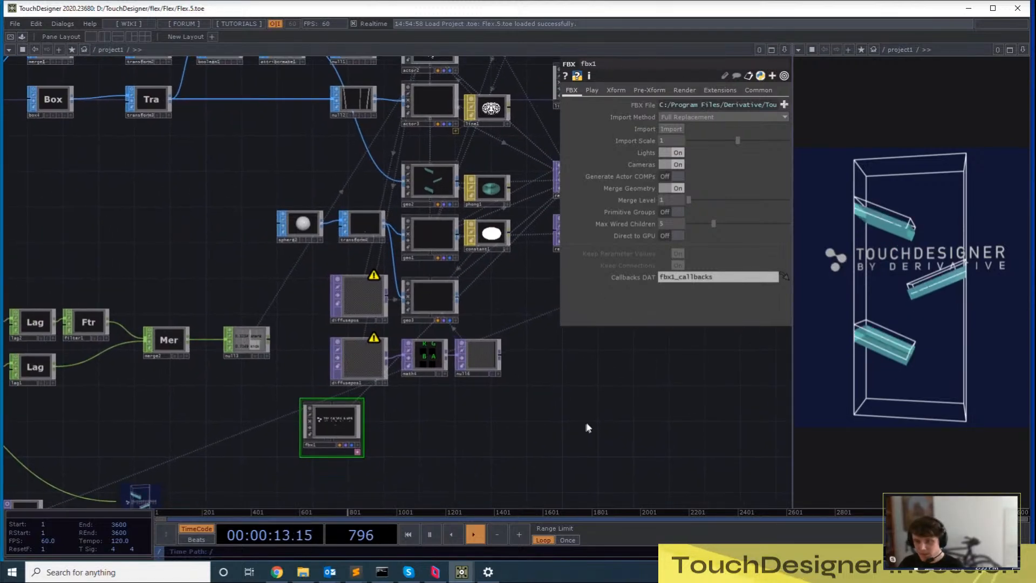
drag(600, 354, 513, 494)
click(384, 130)
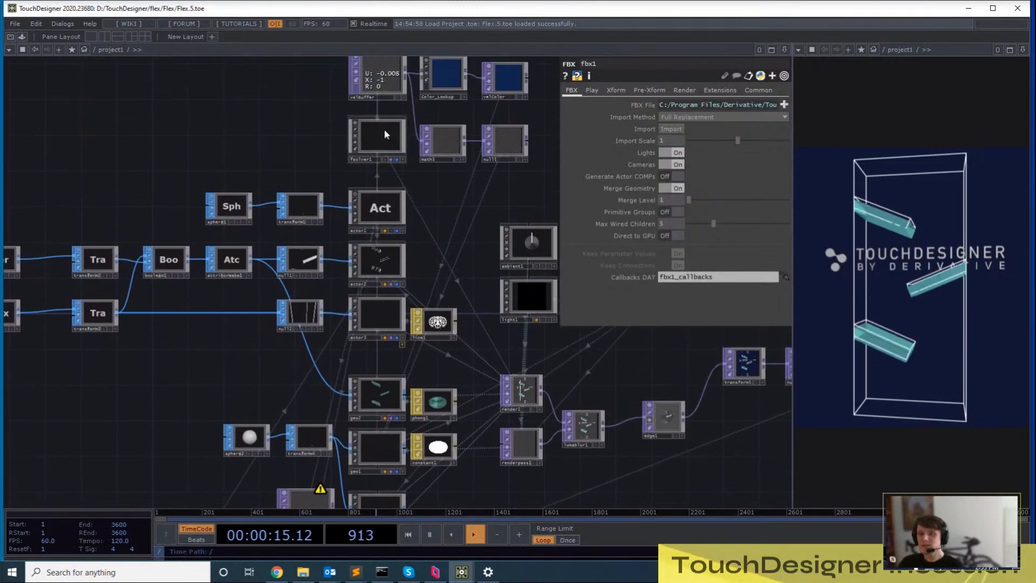
click(552, 93)
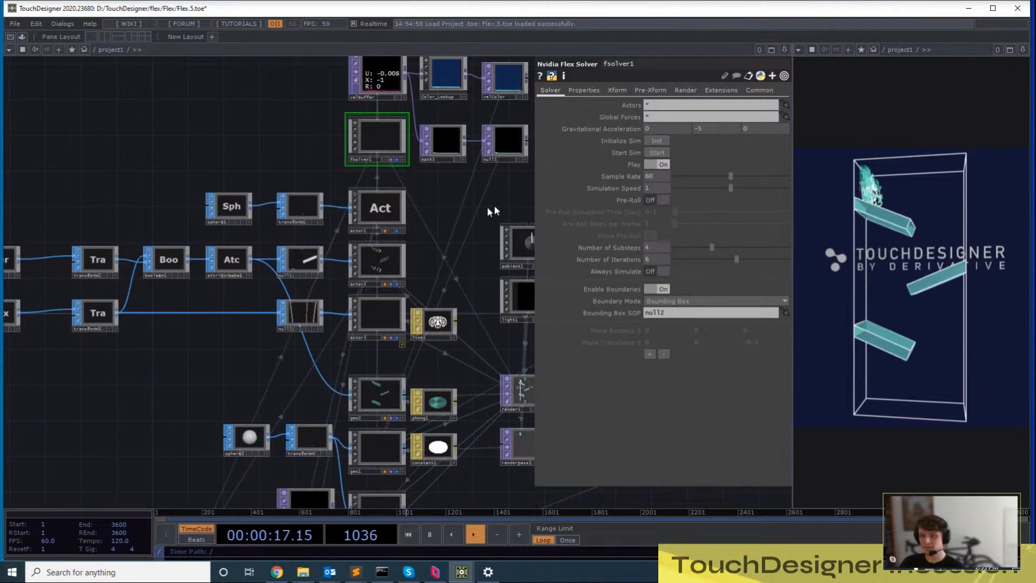
Turn off the render flag of the fbx1 component so its logo is excluded from the scene render
drag(486, 206, 448, 150)
drag(479, 318, 463, 224)
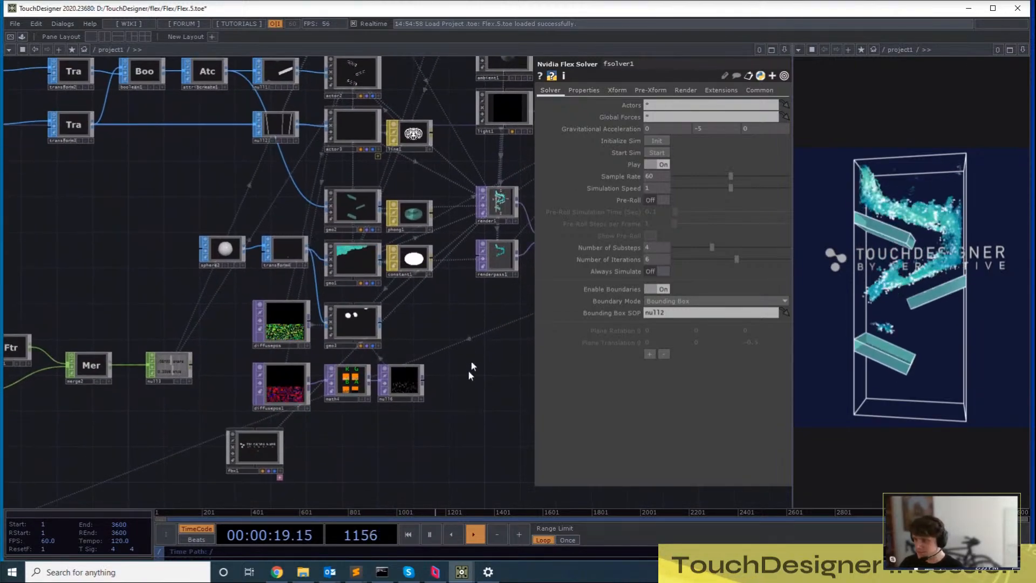
drag(311, 483, 369, 421)
scroll(369, 425, up, 3)
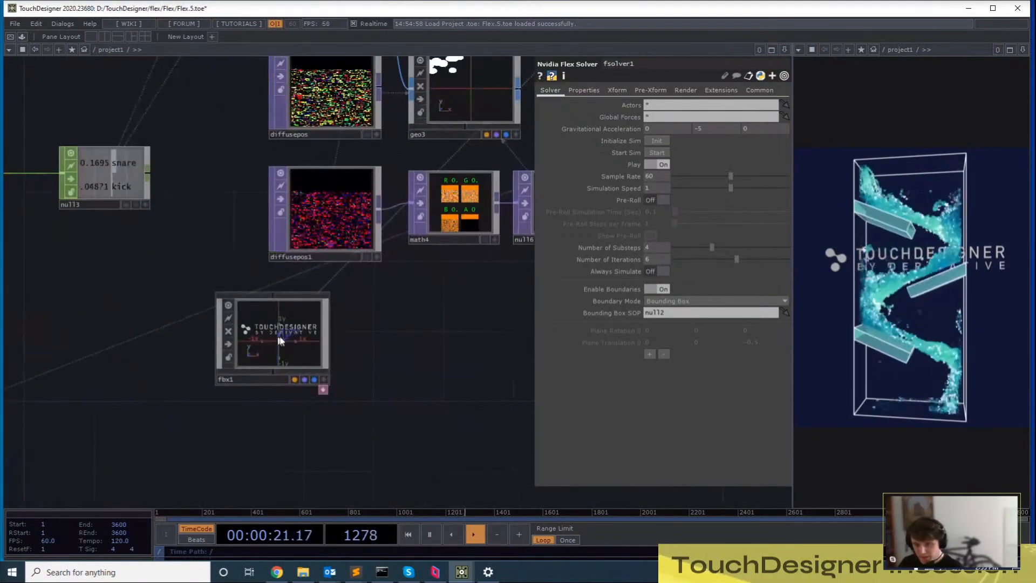
click(324, 351)
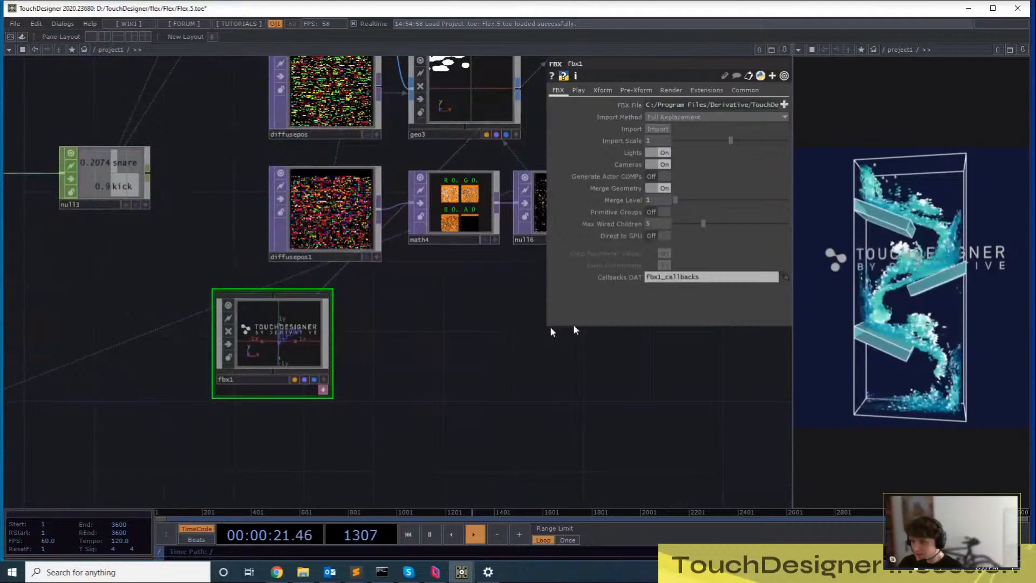
click(305, 380)
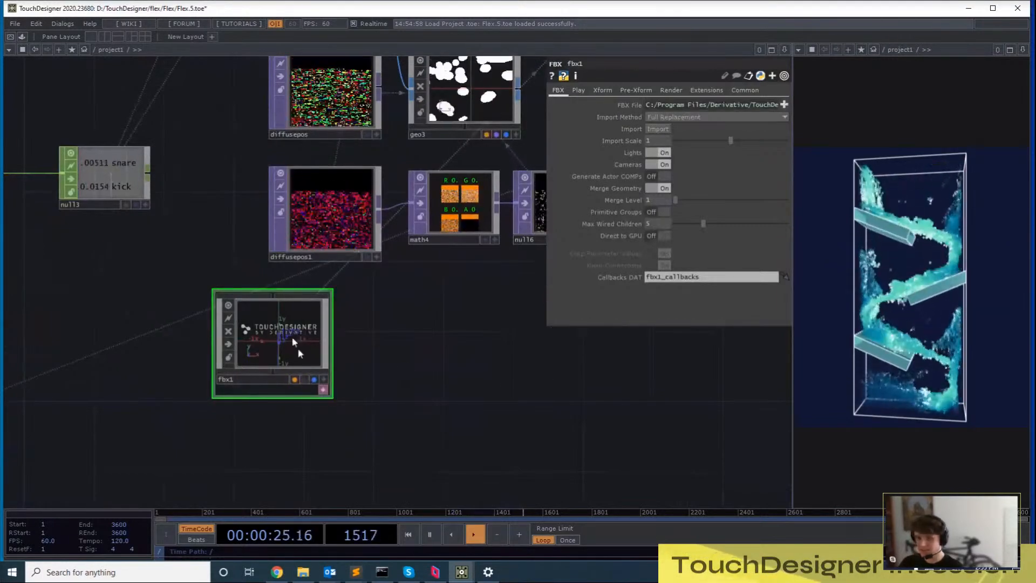
Load humanoid.fbx from the FBX samples folder into fbx1 and import it
drag(295, 345, 294, 397)
drag(447, 379, 281, 395)
drag(404, 396, 459, 323)
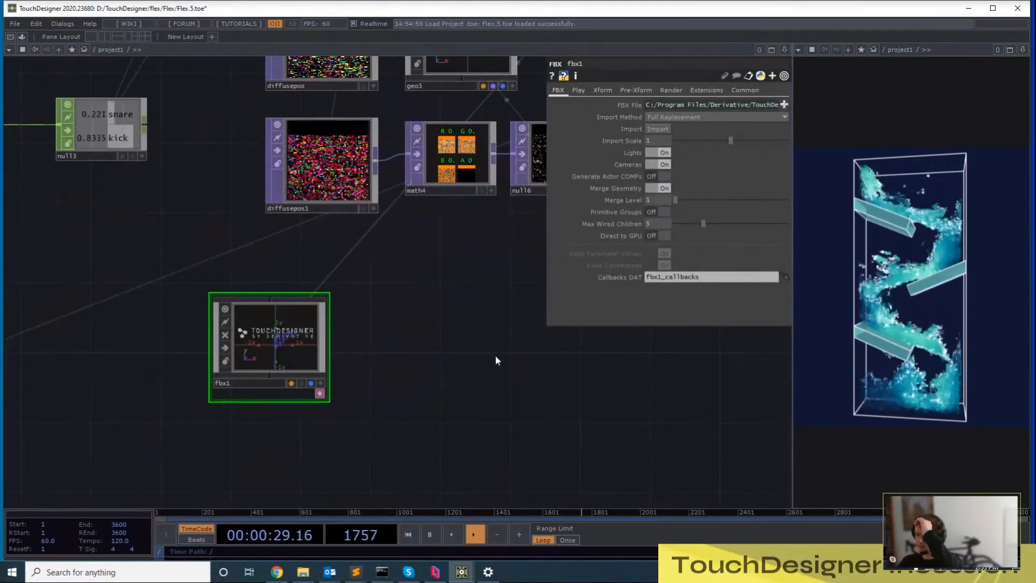
drag(393, 354, 361, 402)
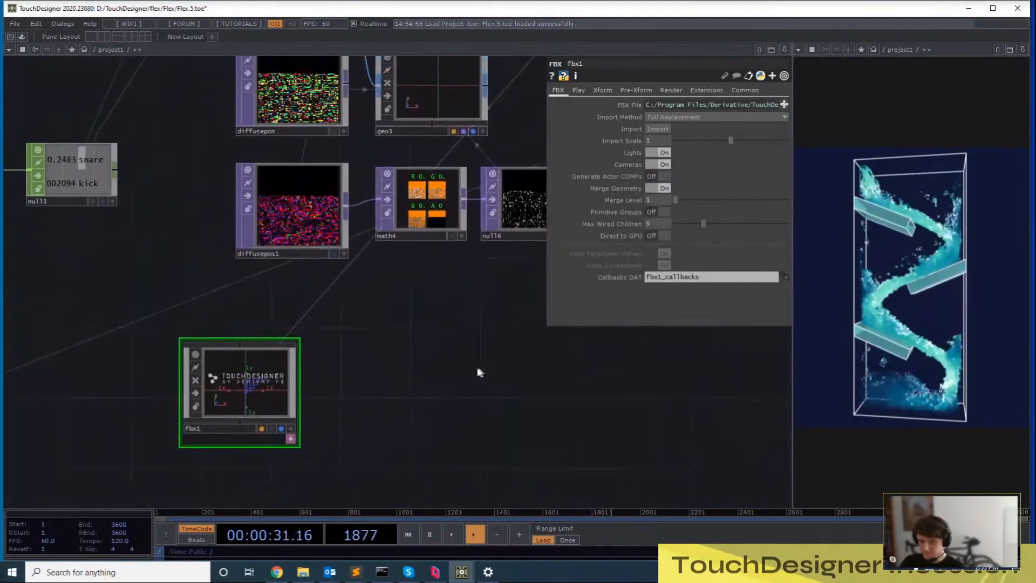
click(784, 104)
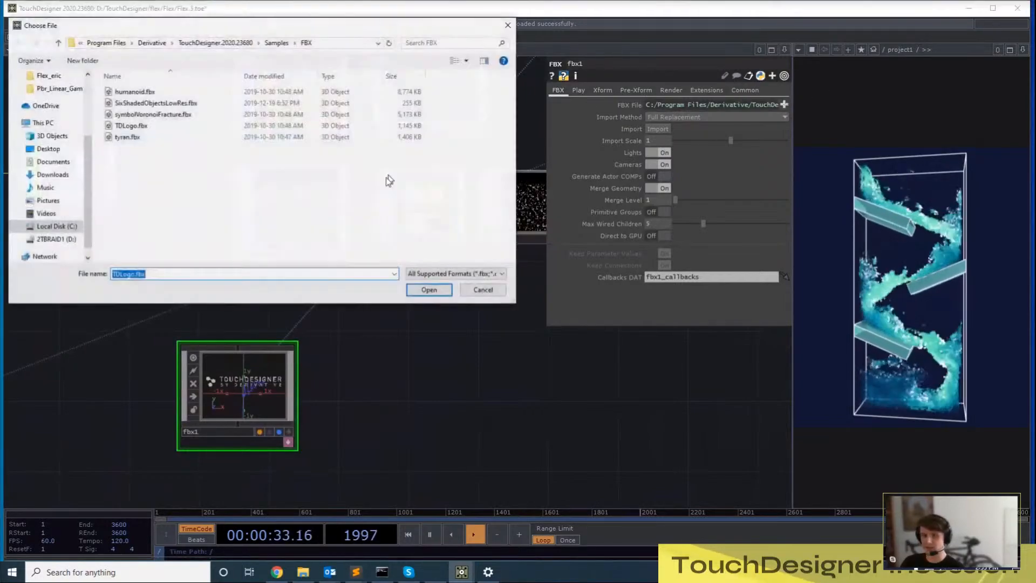
double_click(149, 91)
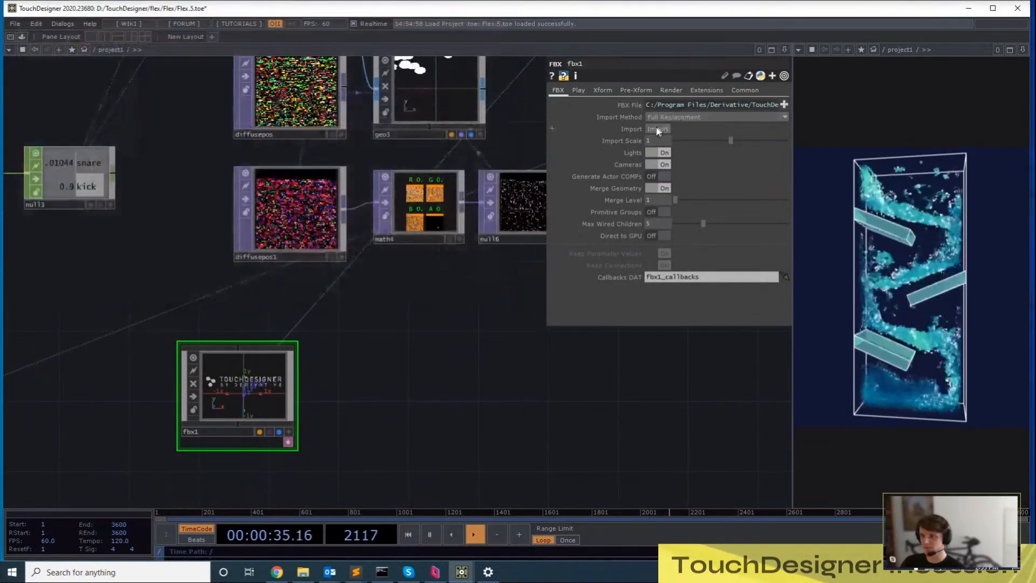
drag(281, 410, 313, 314)
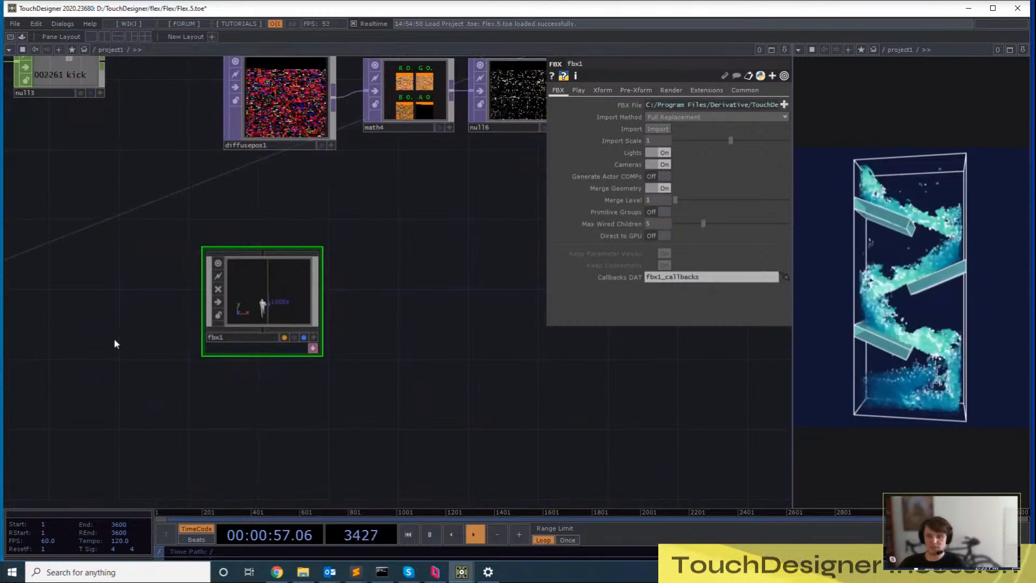
Switch to the flexsolverCOMP project window and go inside the example1 component to its flex container
drag(484, 388, 507, 458)
drag(284, 382, 285, 348)
drag(407, 374, 420, 429)
click(464, 576)
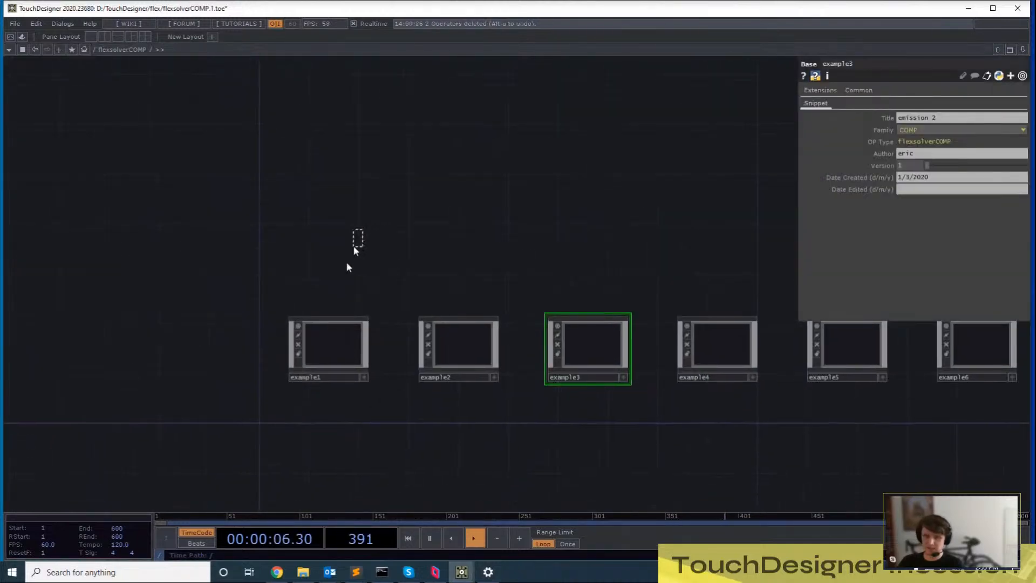
click(328, 345)
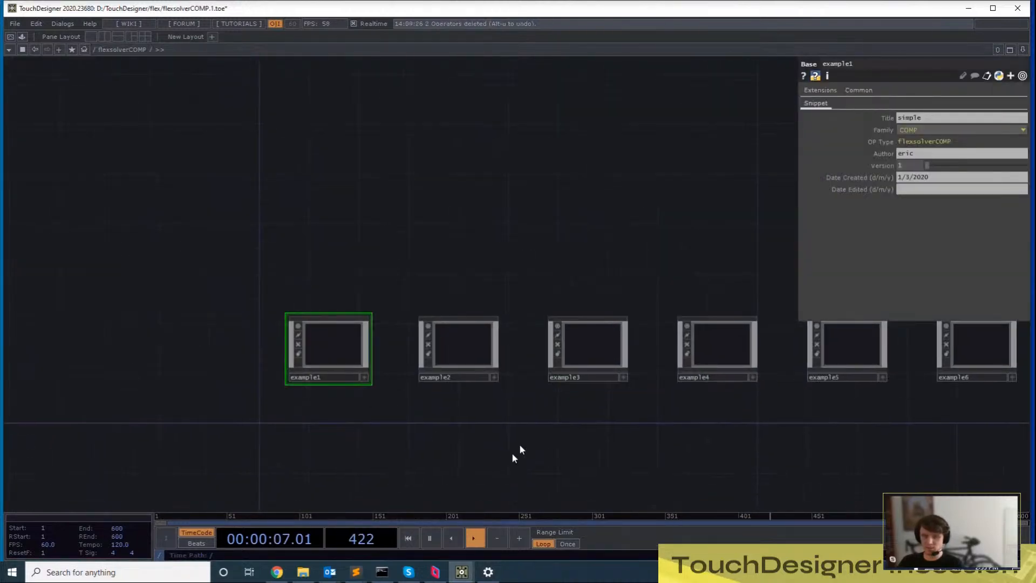
drag(511, 452, 486, 413)
key(i)
drag(438, 175, 413, 255)
drag(267, 173, 343, 121)
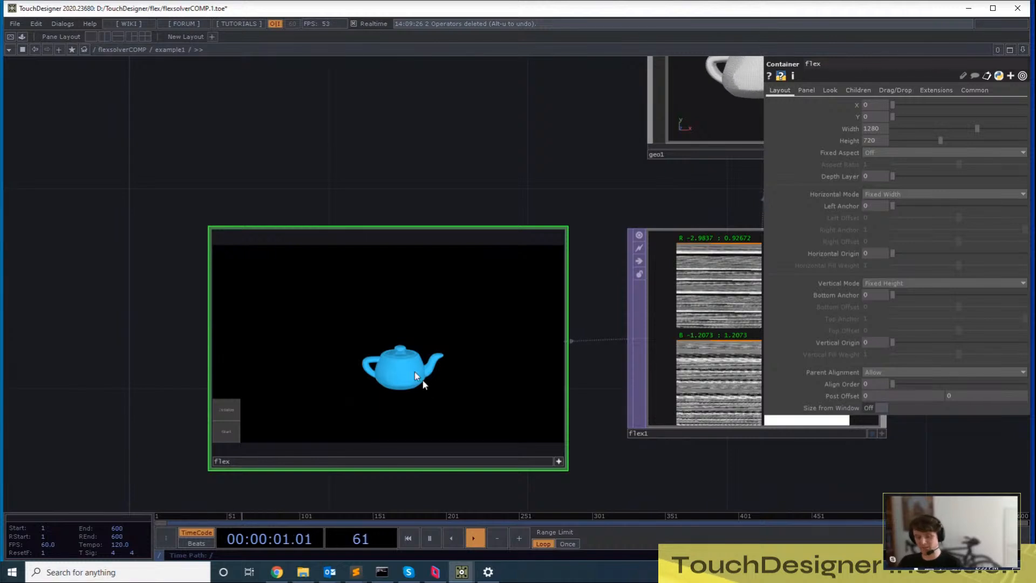
Go inside the flex container and its fsolver1 to reach the teapot geometry chain
key(i)
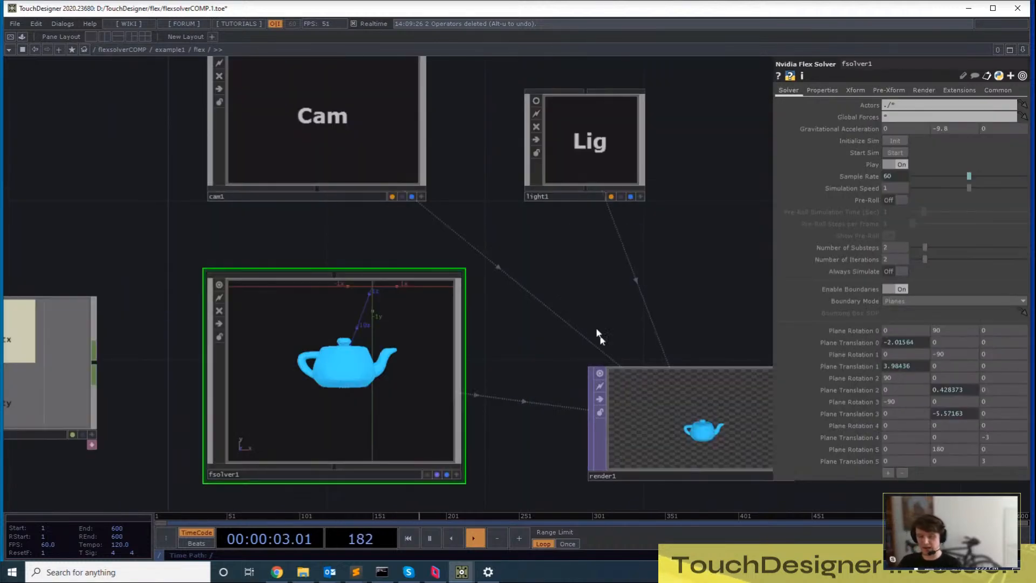
key(i)
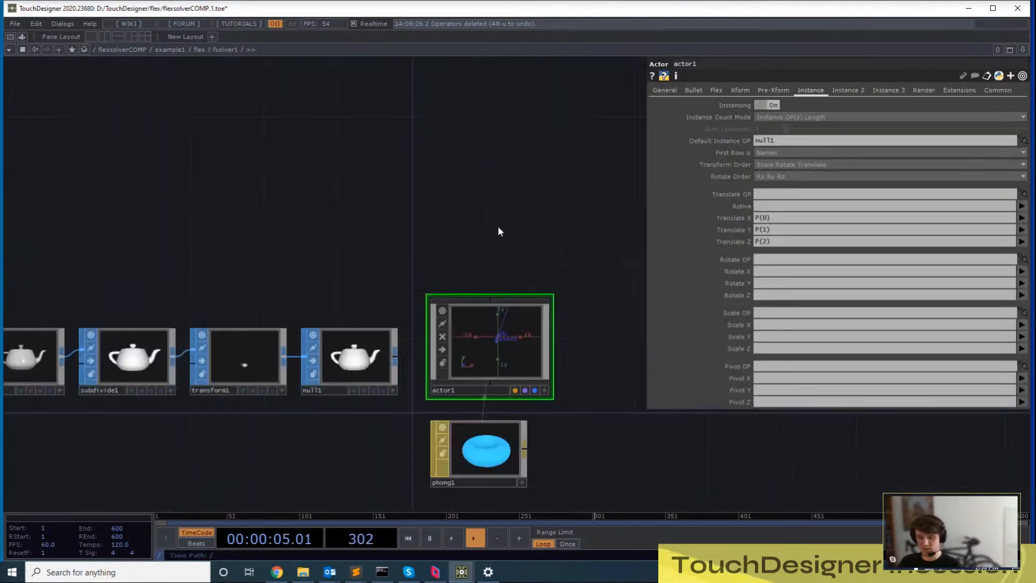
drag(497, 177, 139, 247)
Check which geometry file filein1 loads, and view the operator info of subdivide1
right_drag(102, 342, 102, 343)
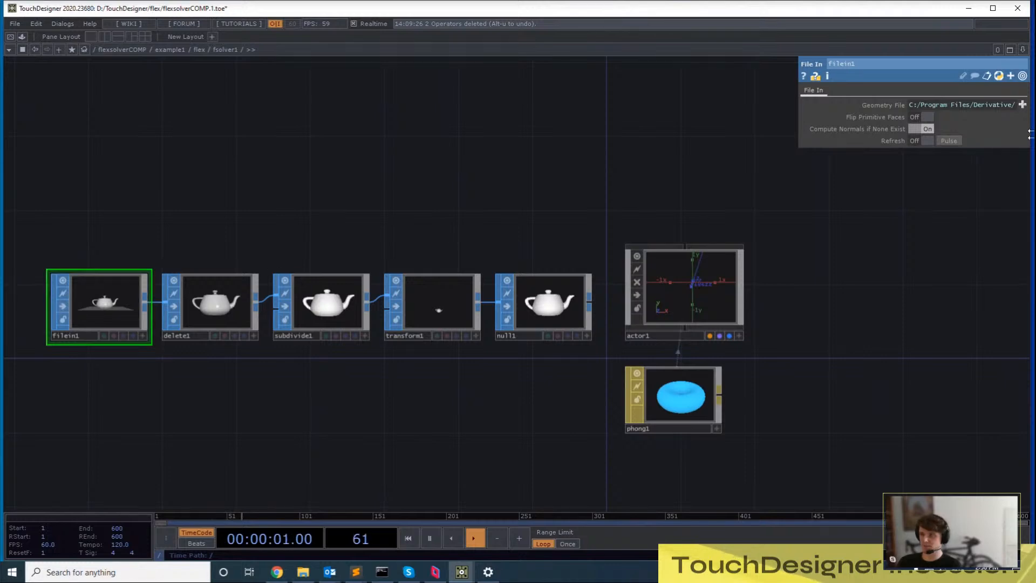
click(1023, 104)
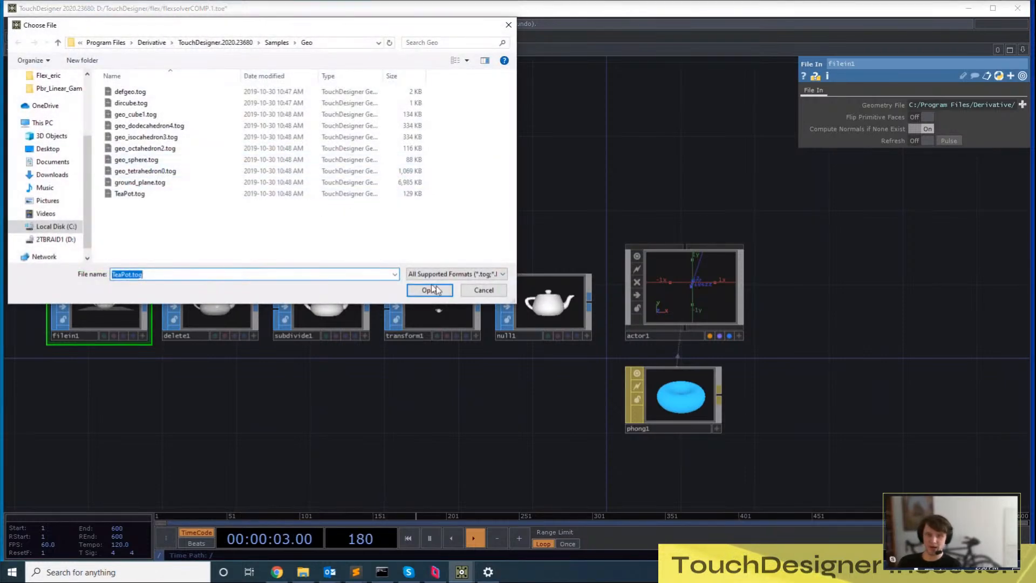
click(490, 293)
drag(430, 453, 364, 453)
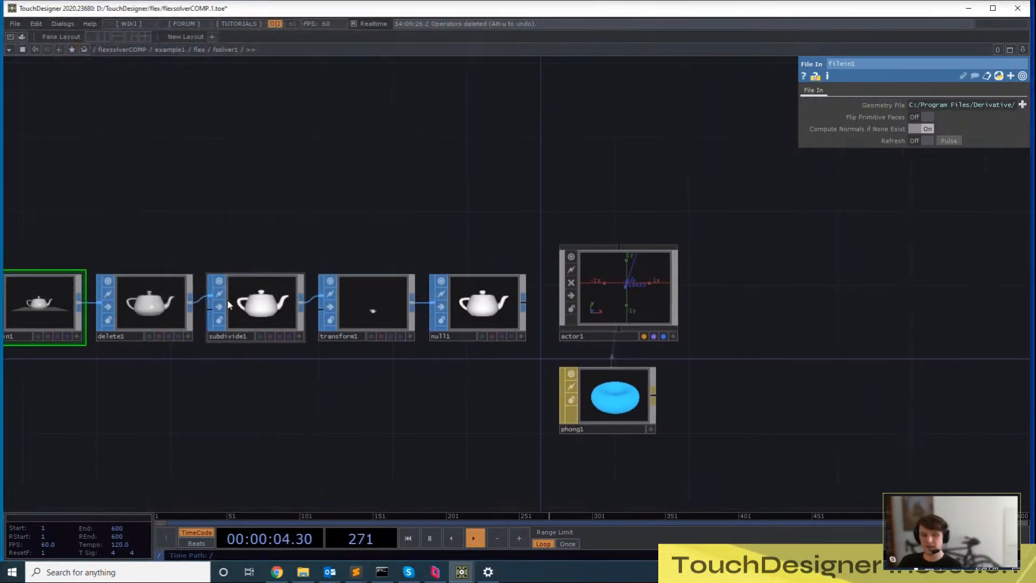
middle_click(266, 301)
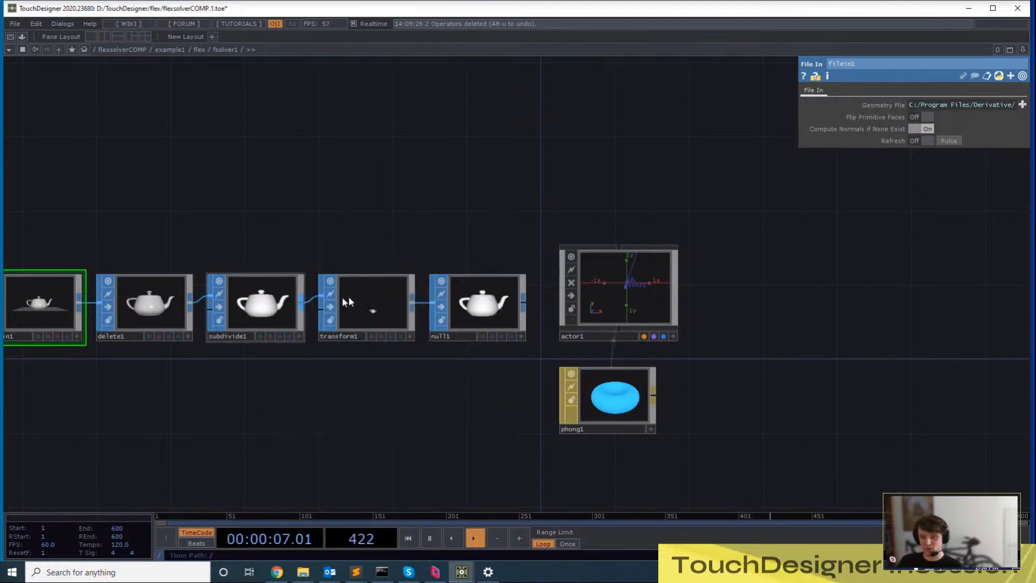
Select actor1 inside fsolver1 to inspect its settings beside the teapot's null1
key(u)
key(i)
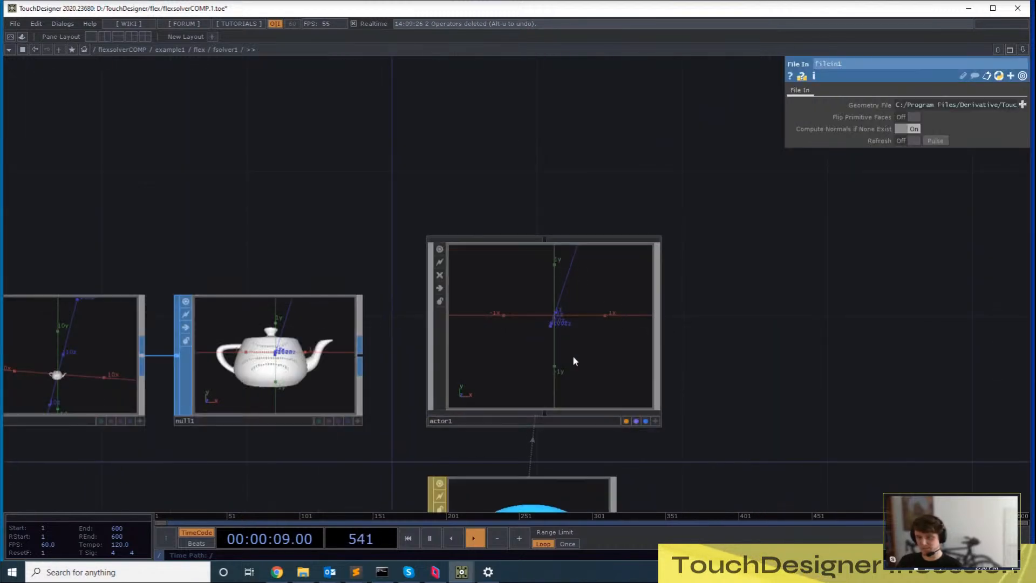
click(572, 355)
drag(497, 162, 350, 151)
Return to the example1 network, then start and reinitialize the teapot simulation in the flex container
key(u)
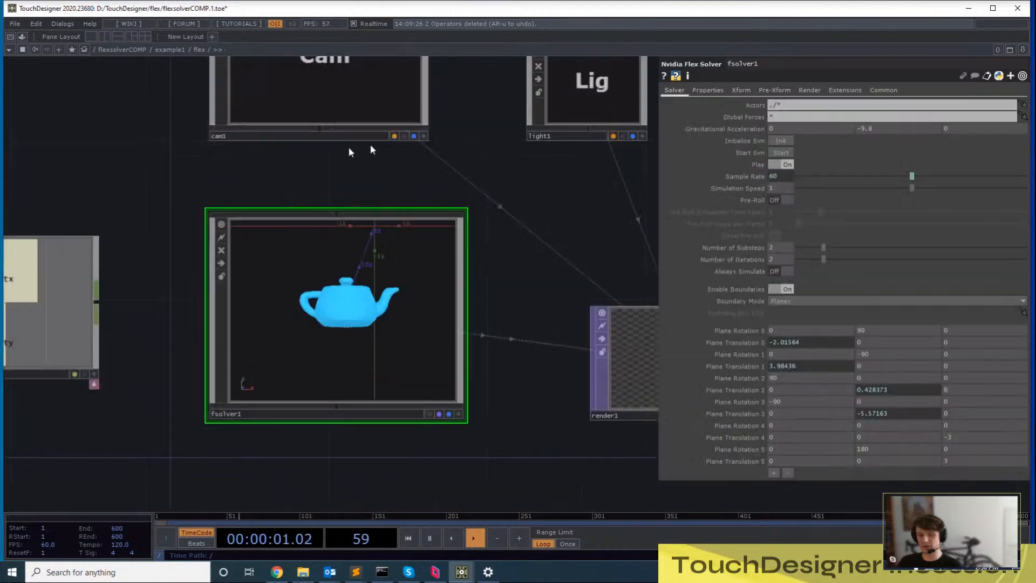
key(u)
click(221, 430)
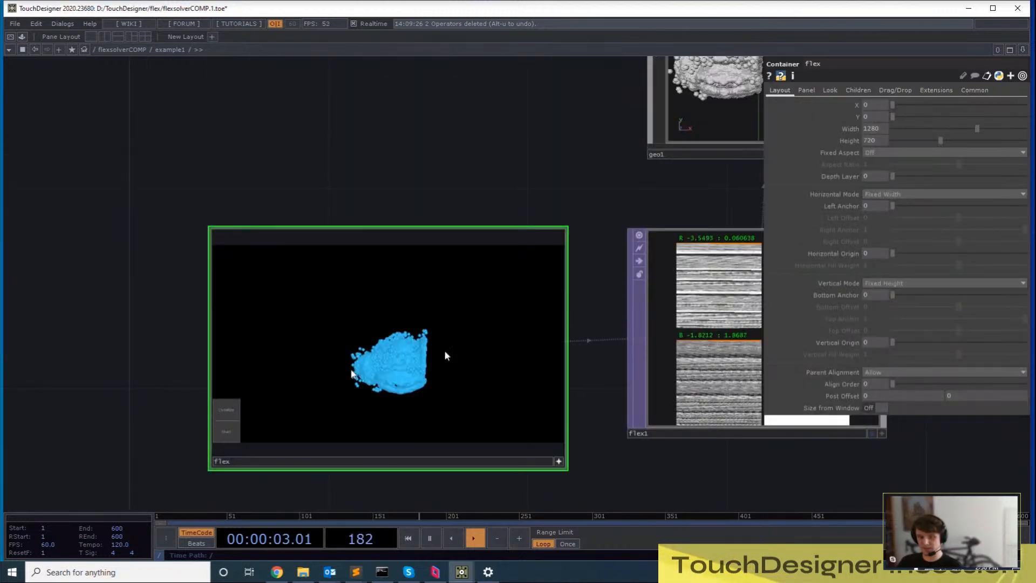
click(226, 410)
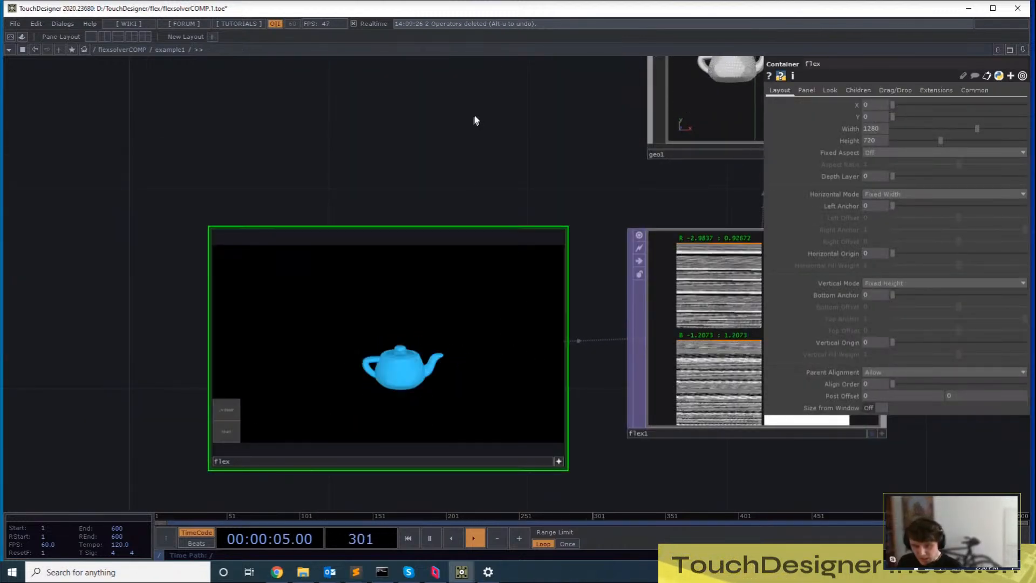
Review fsolver1's solver settings and actor1's instancing inside the flex container, returning to the example1 network
key(i)
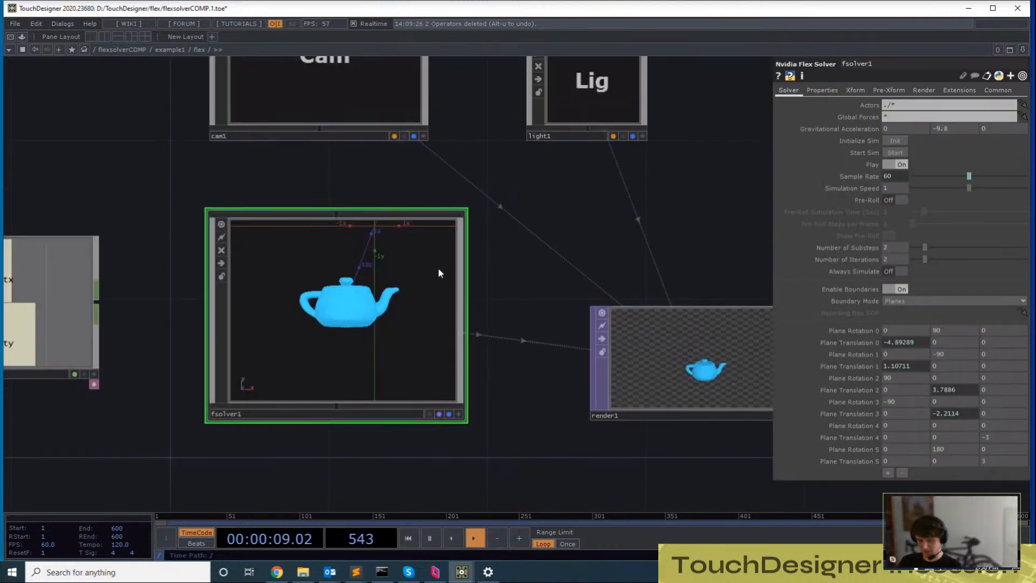
drag(558, 258, 558, 298)
key(i)
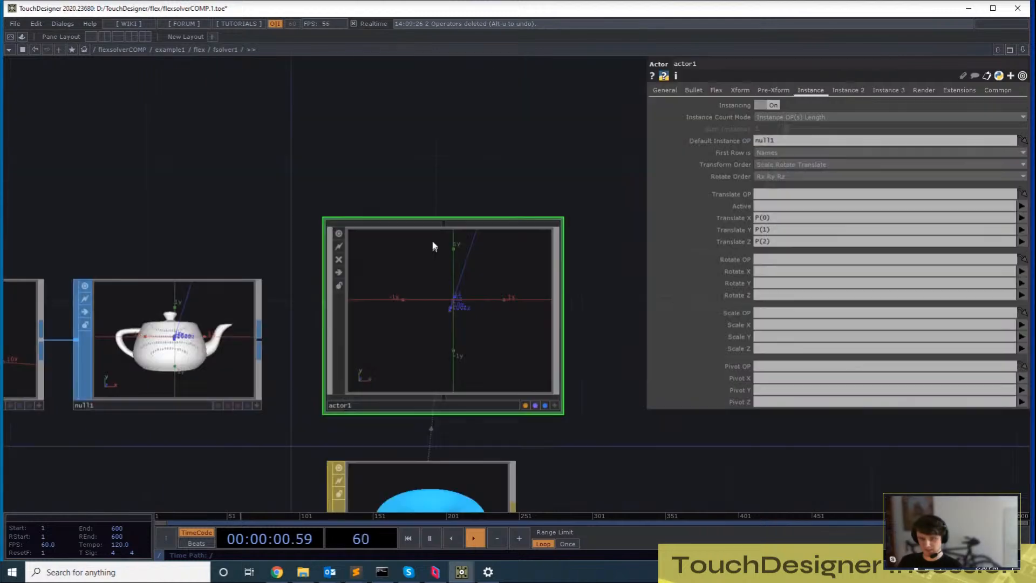
drag(299, 195, 452, 153)
key(u)
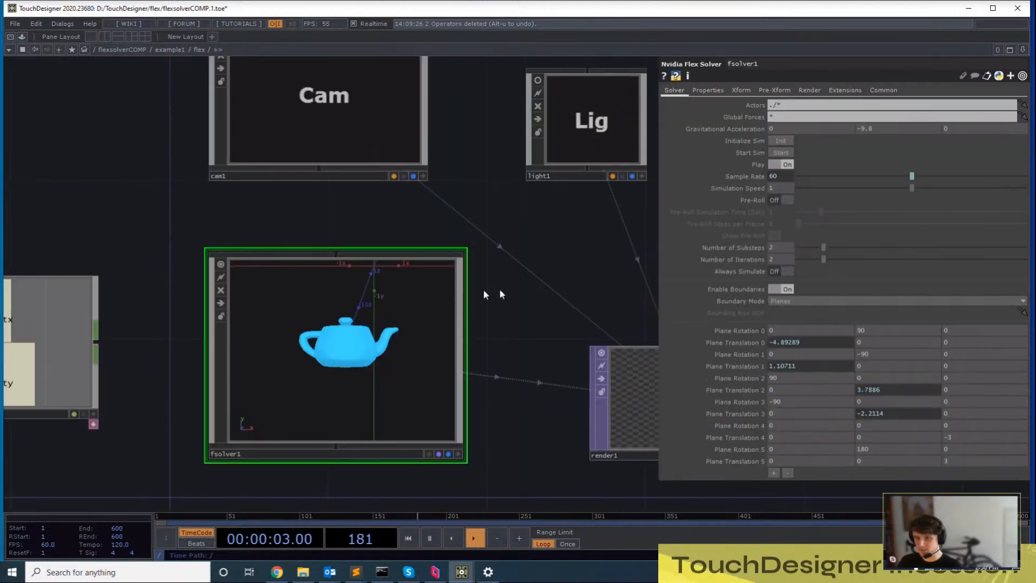
key(u)
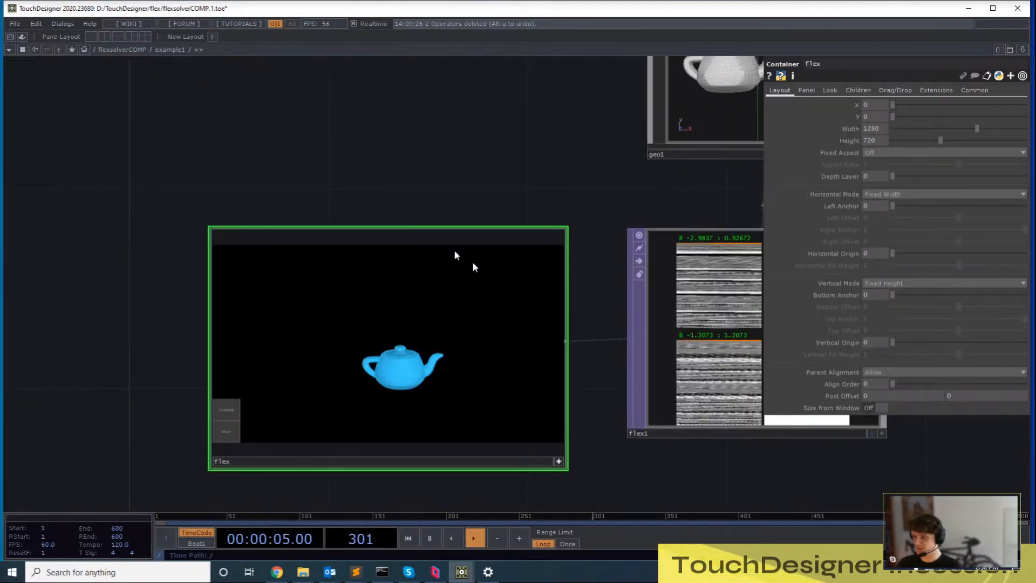
drag(394, 163, 379, 185)
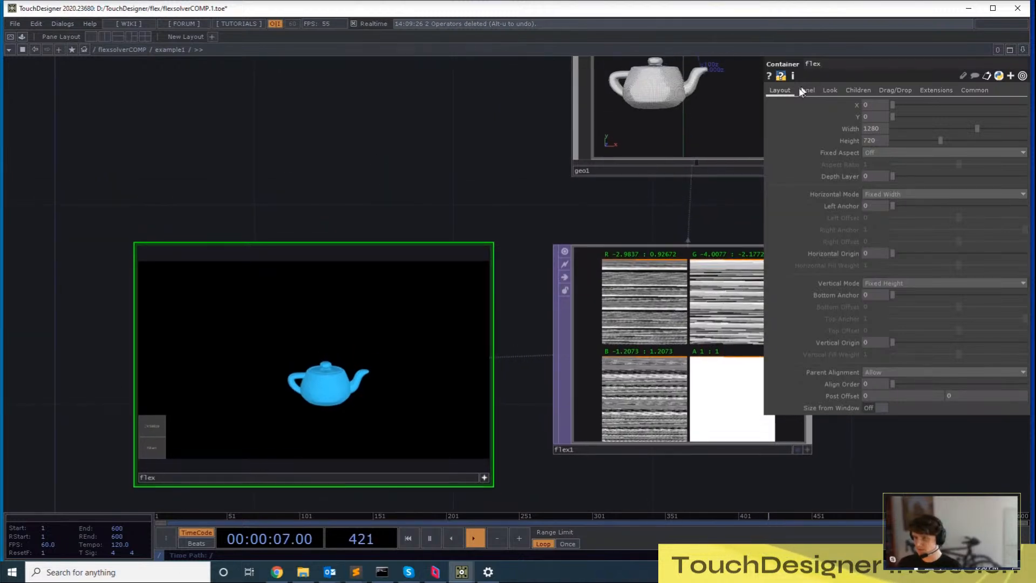
key(i)
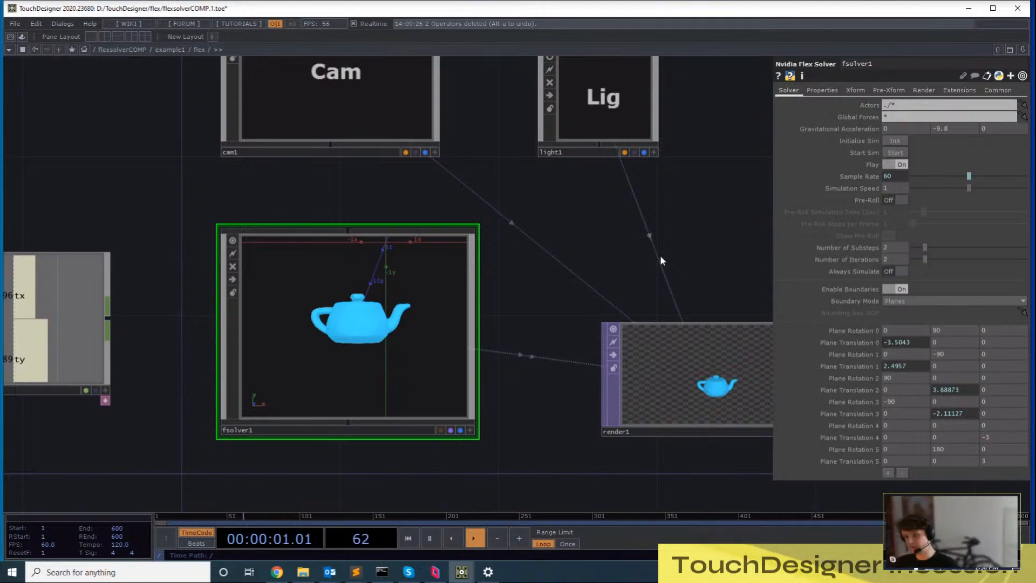
key(u)
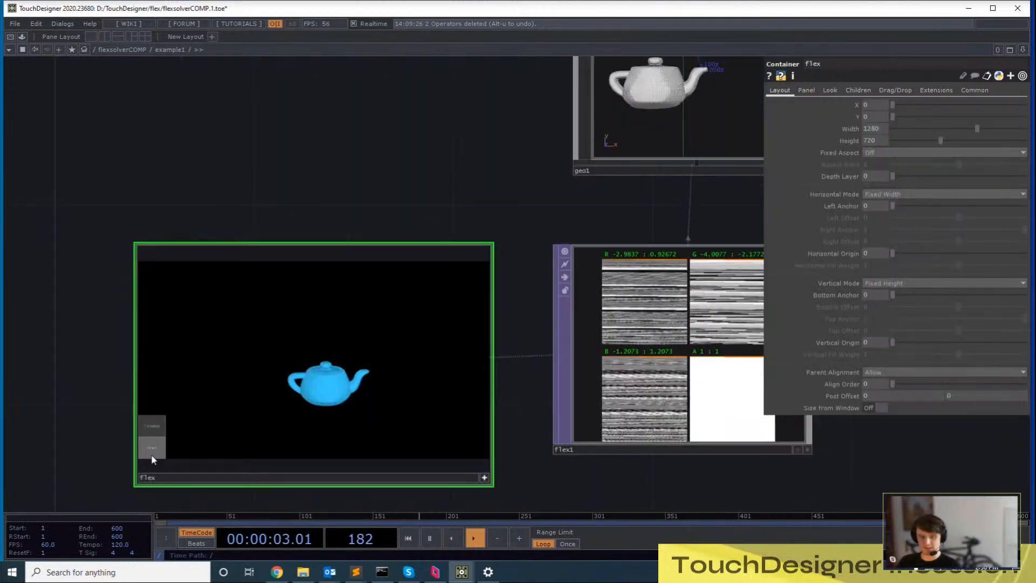
Go up to the flexsolverCOMP network, check the titles of the example components, and enter example4
key(u)
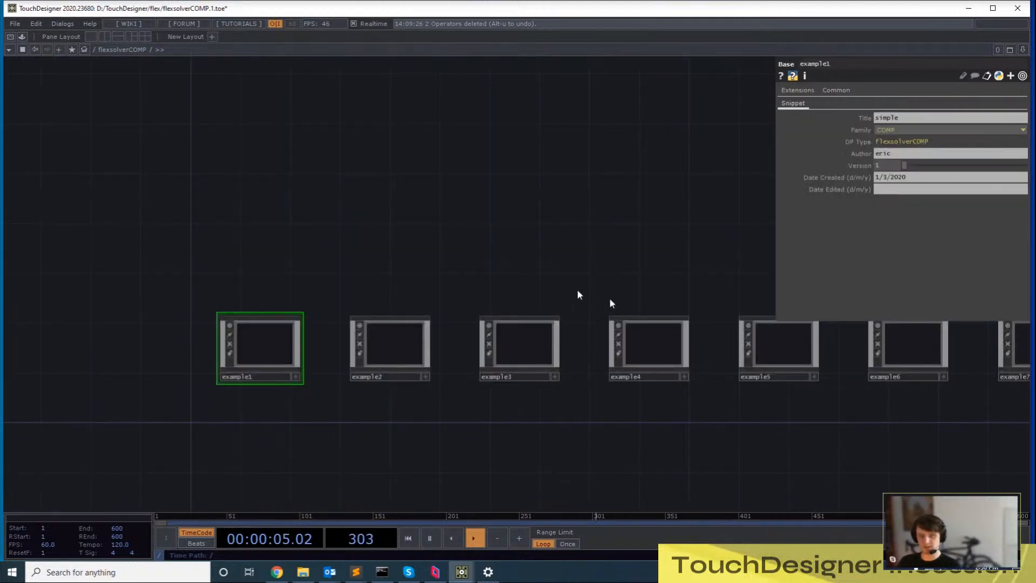
click(336, 329)
click(468, 330)
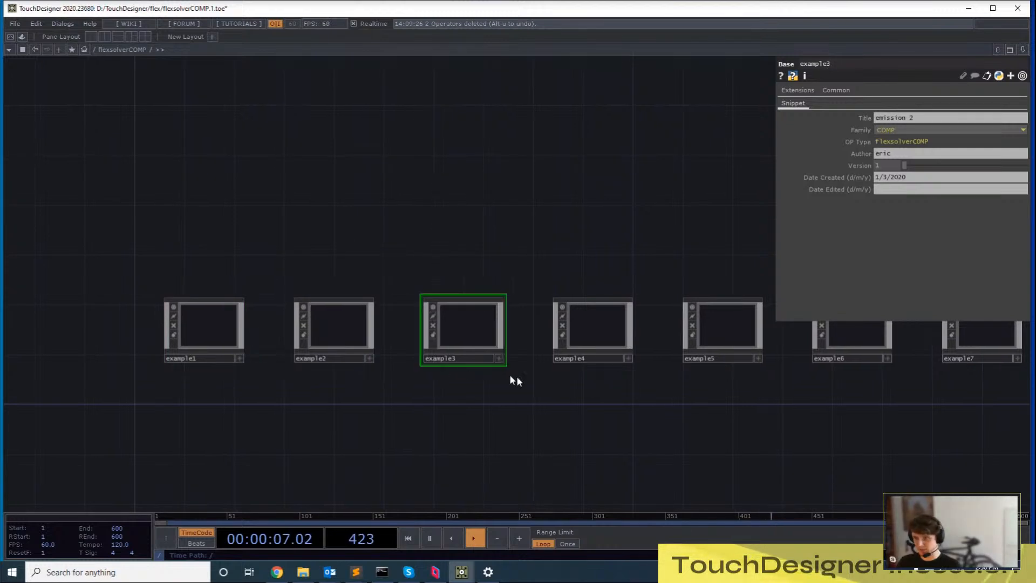
drag(769, 325, 533, 308)
click(528, 313)
click(356, 308)
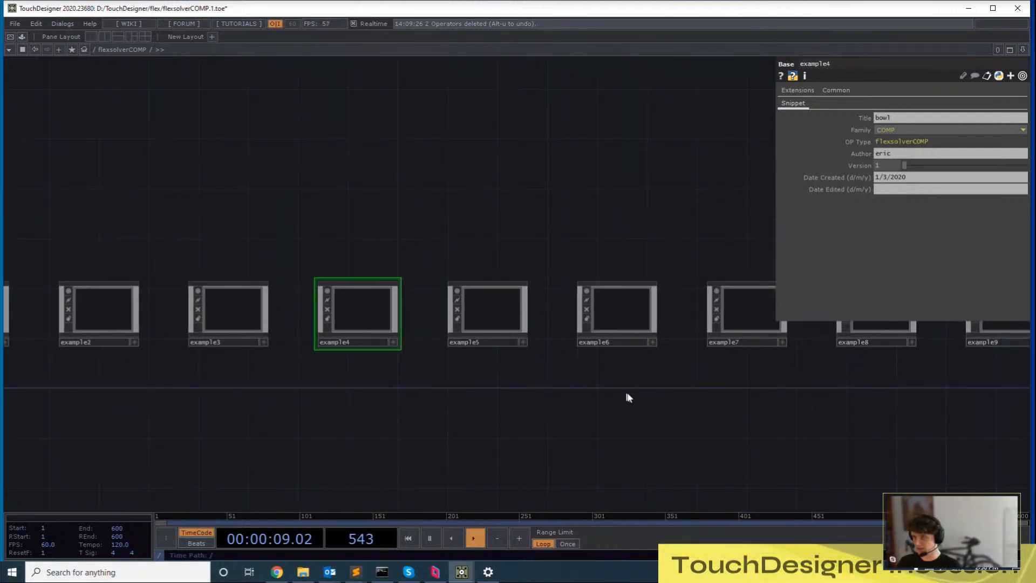
key(i)
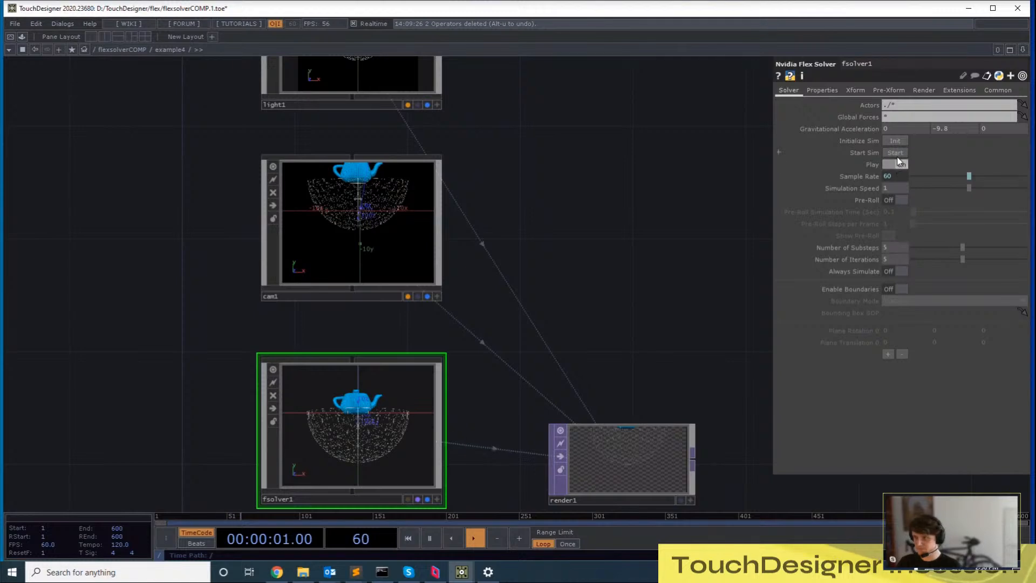
Run the teapot-and-bowl simulation in fsolver1, inspect it in the viewers, and reinitialize and start it again
click(899, 162)
scroll(593, 288, up, 5)
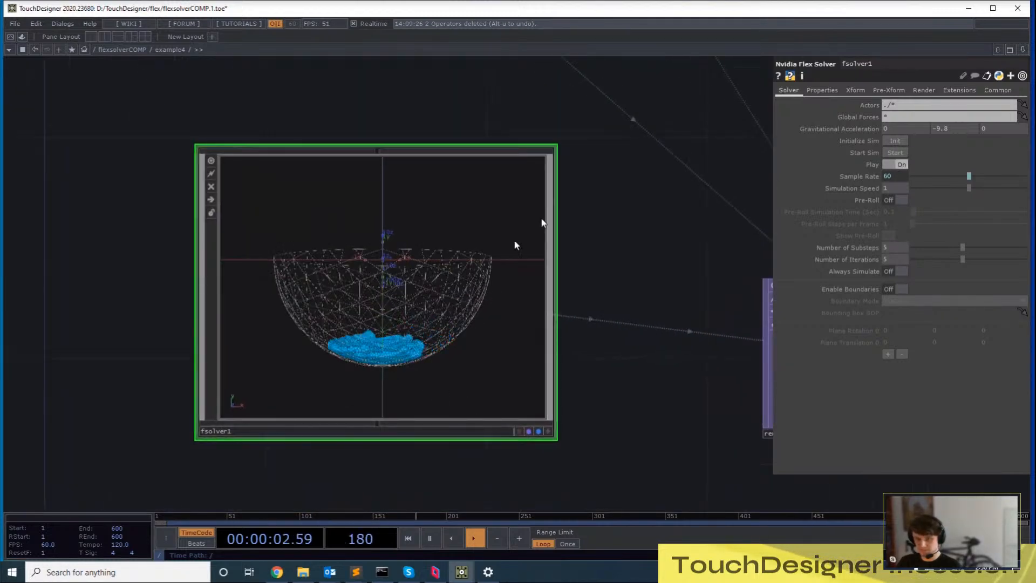
drag(542, 223, 615, 371)
drag(724, 157, 677, 297)
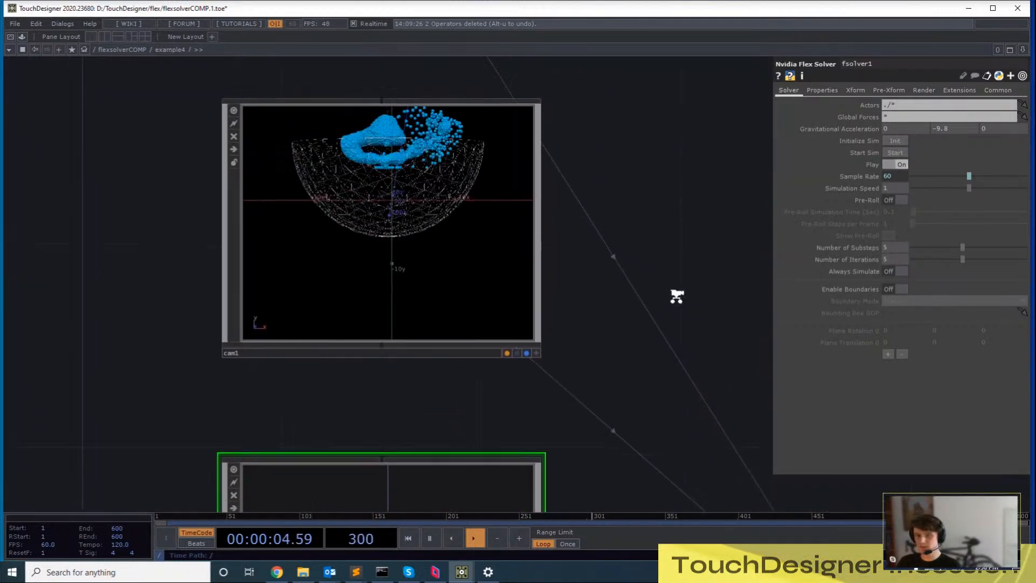
scroll(677, 296, down, 3)
click(898, 140)
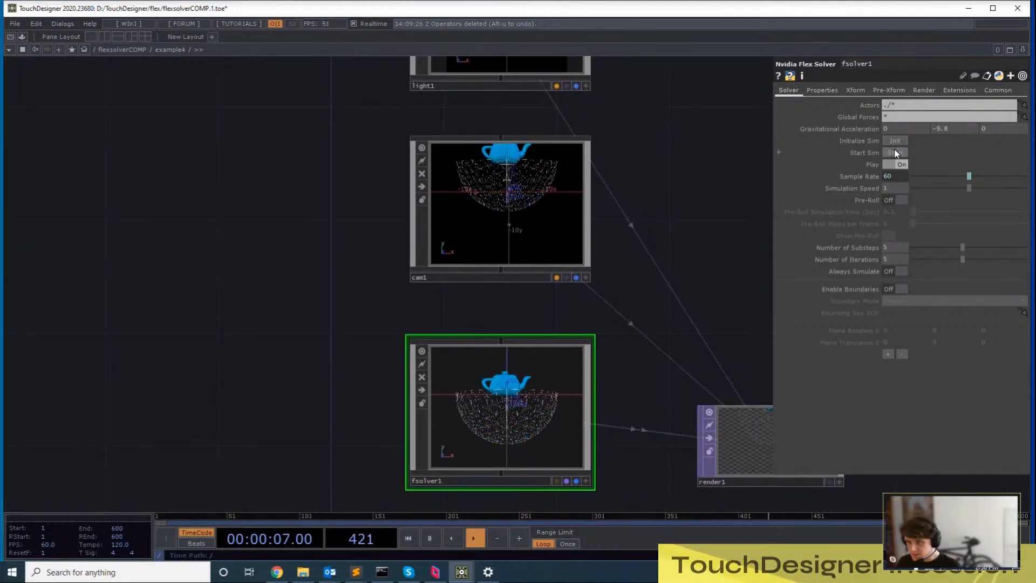
click(896, 153)
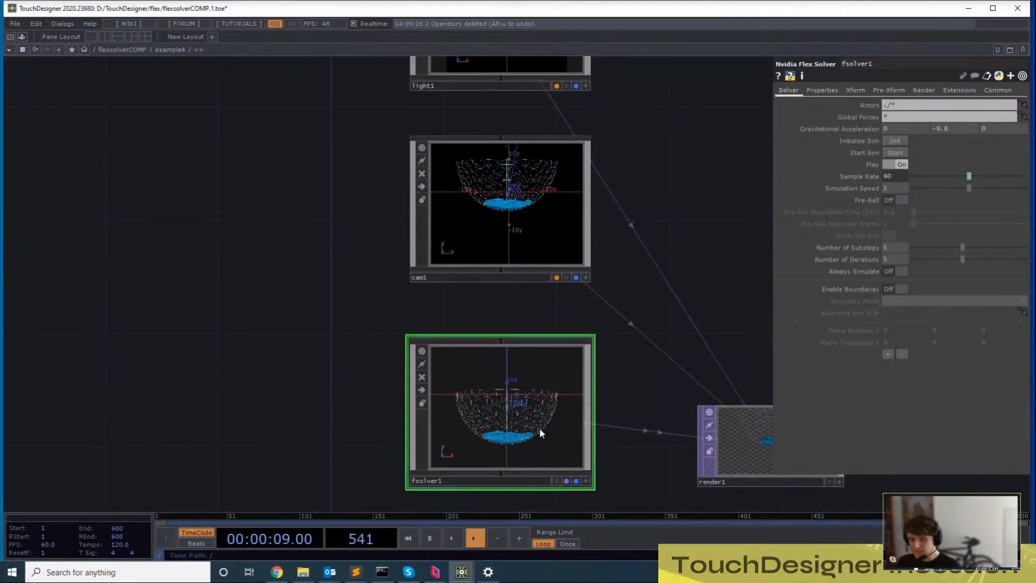
Review fsolver1's particle properties, and reinitialize and restart its simulation to watch the fluid fall into the bowl
drag(624, 261, 514, 265)
click(822, 90)
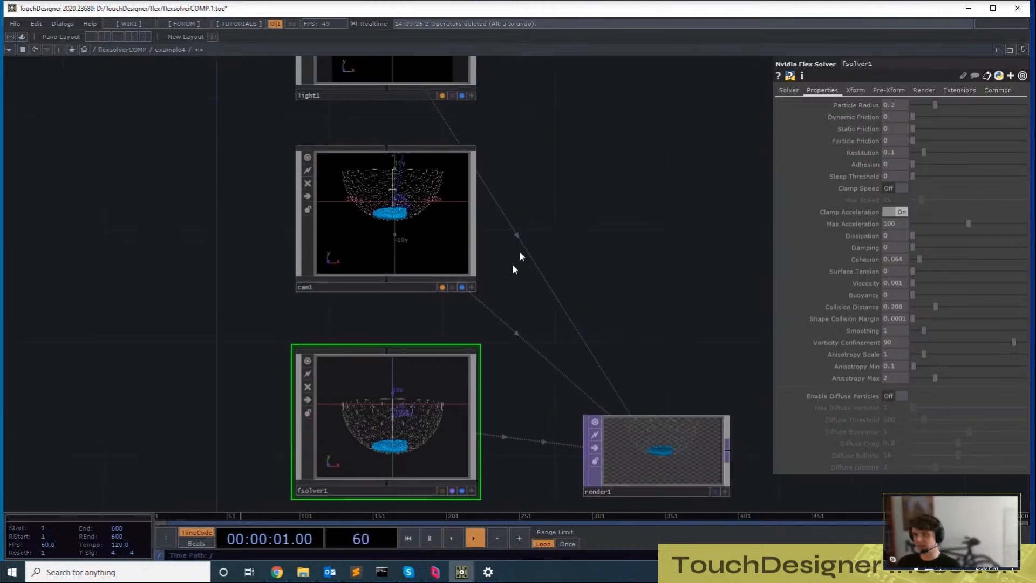
click(788, 91)
click(902, 142)
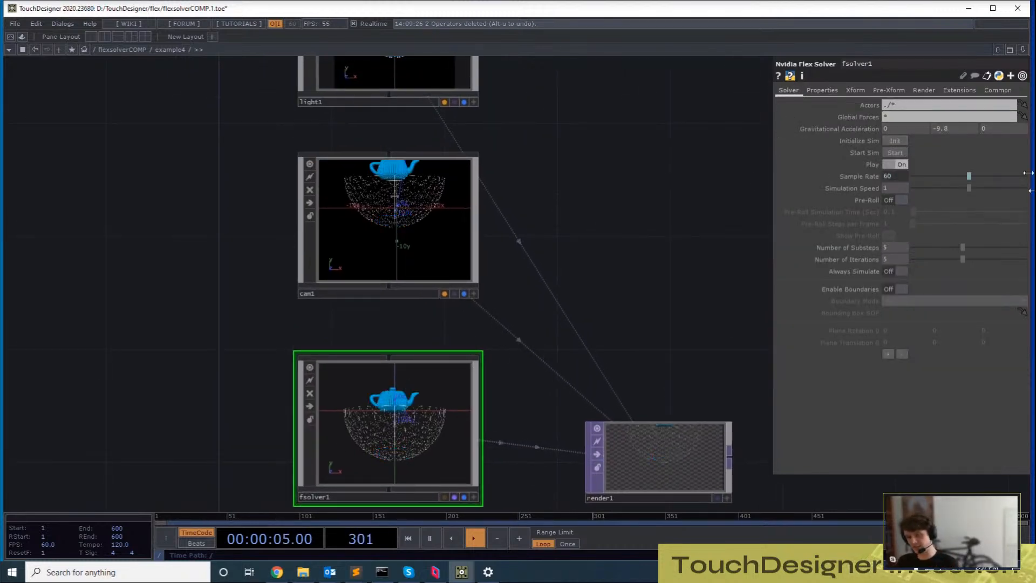
click(895, 153)
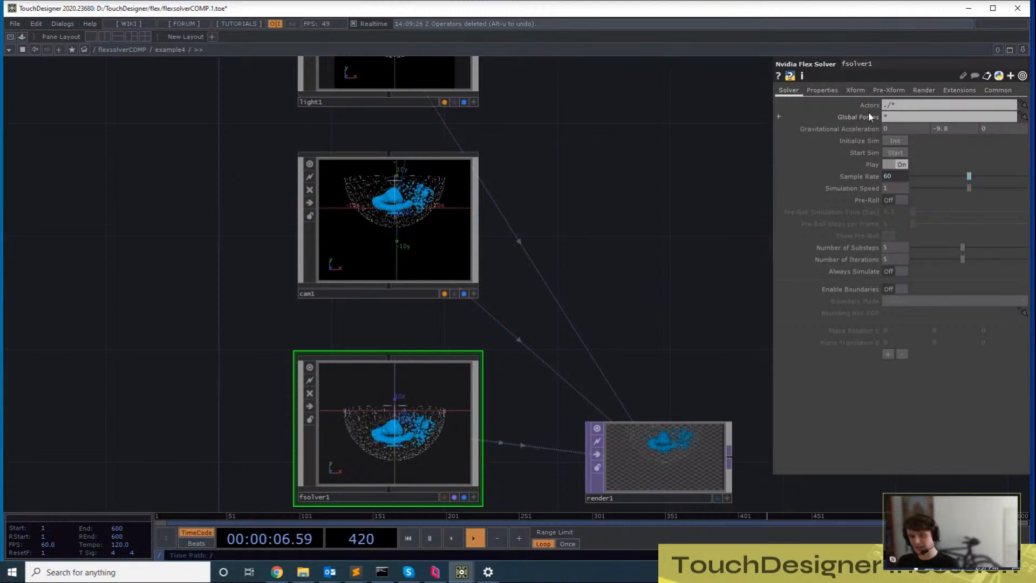
Set the Cohesion property of fsolver1 to 0 while the fluid simulation runs
click(822, 91)
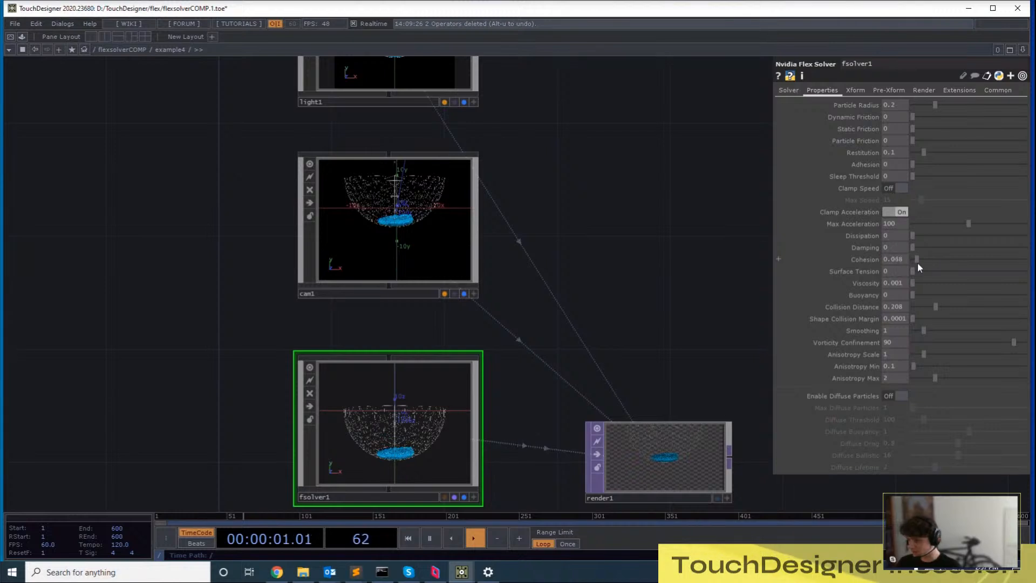
click(474, 238)
click(401, 435)
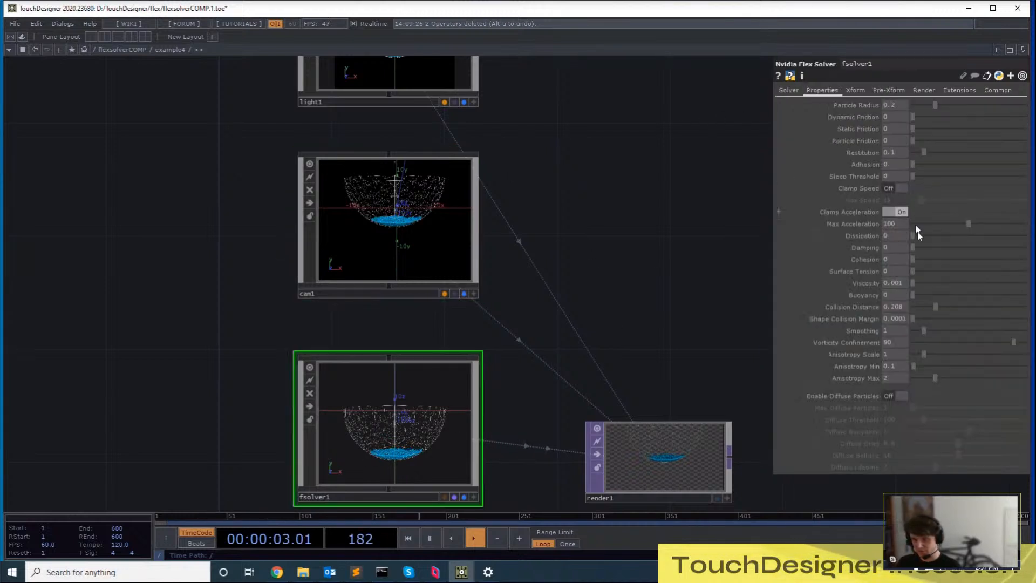
Reinitialize fsolver1's simulation and examine the teapot above the bowl up close
click(787, 90)
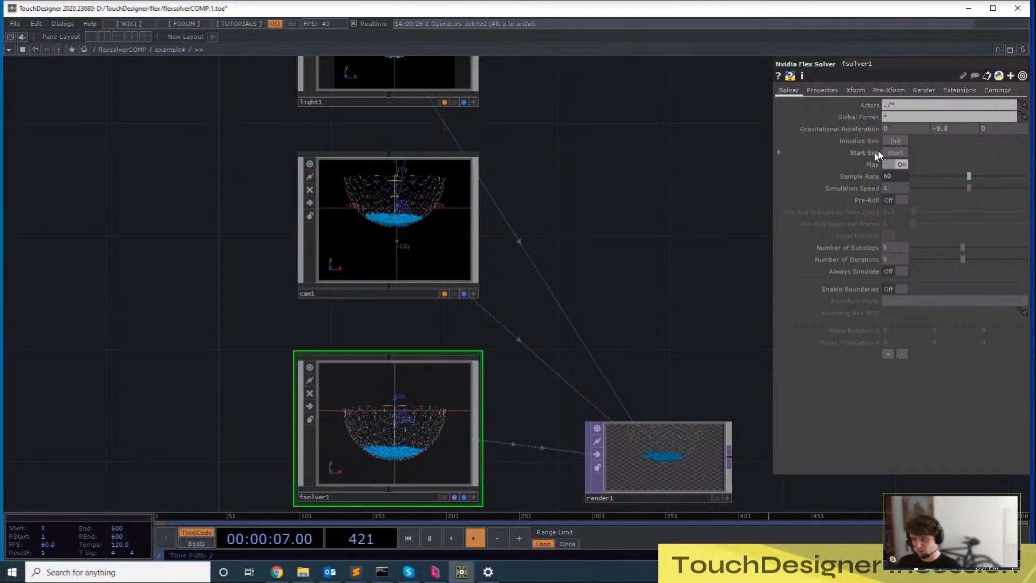
click(895, 141)
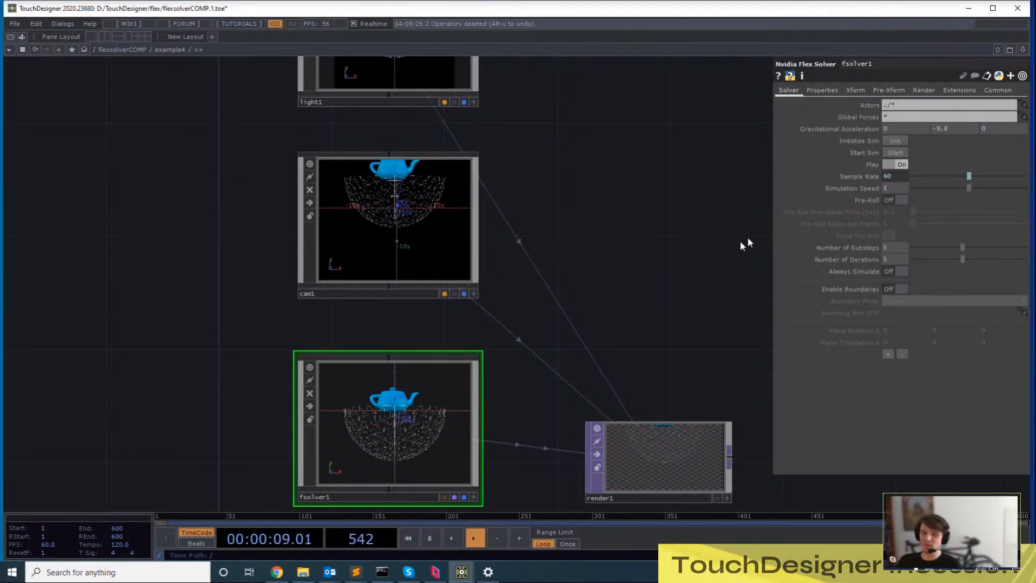
scroll(354, 460, up, 5)
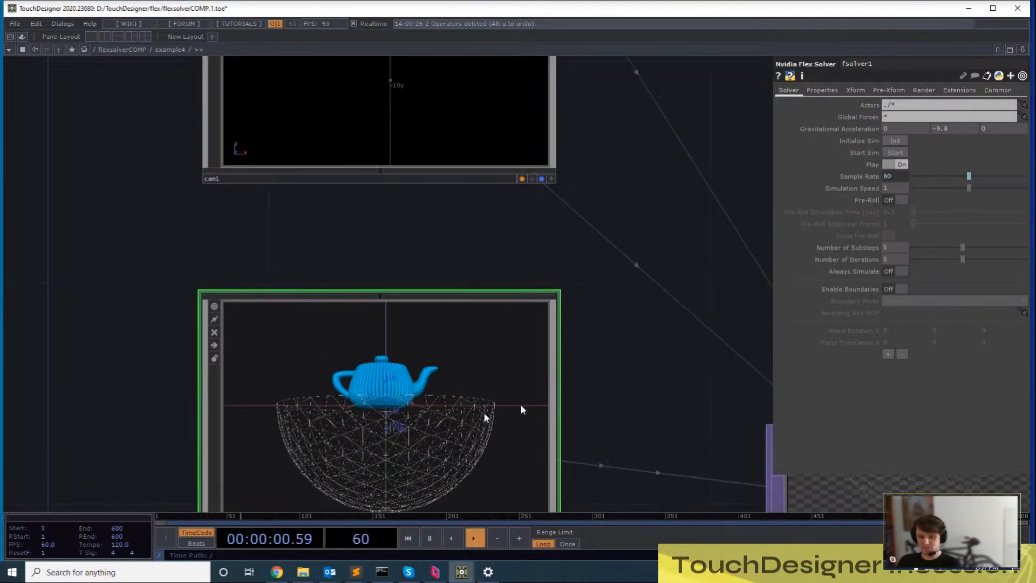
Start the bowl example's Flex simulation and raise the solver's Cohesion to about 0.622
scroll(485, 363, up, 2)
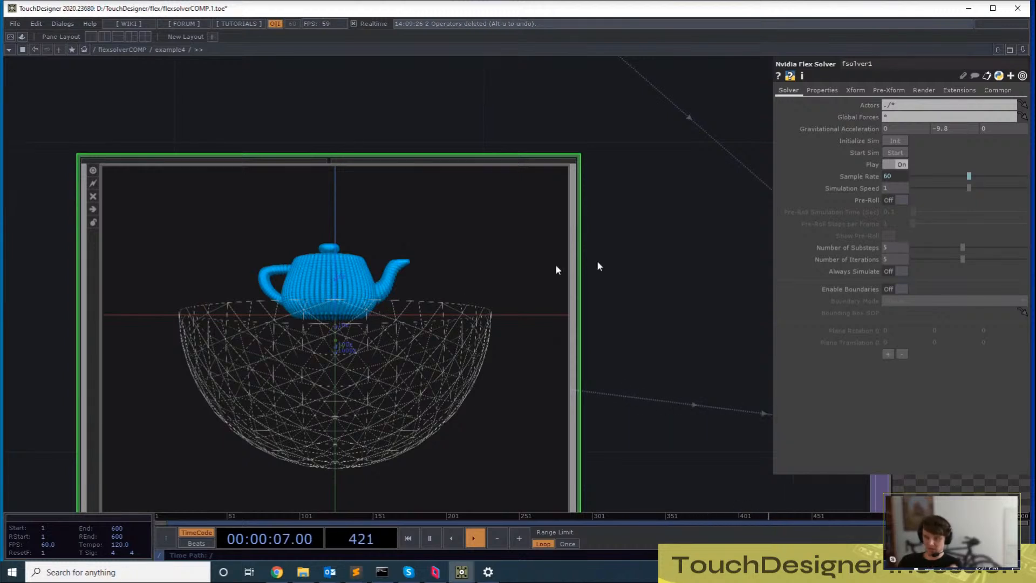
click(902, 154)
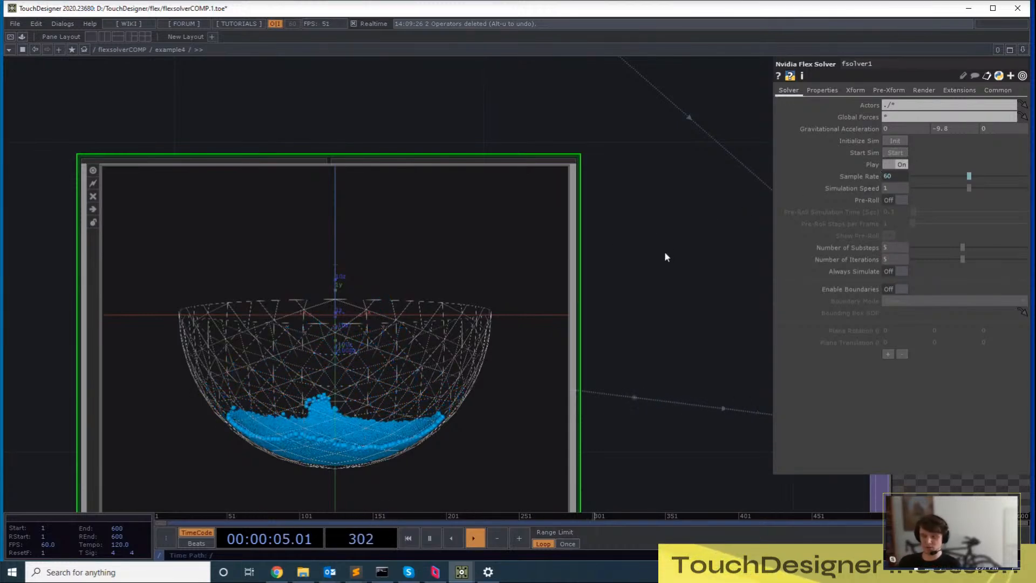
click(825, 90)
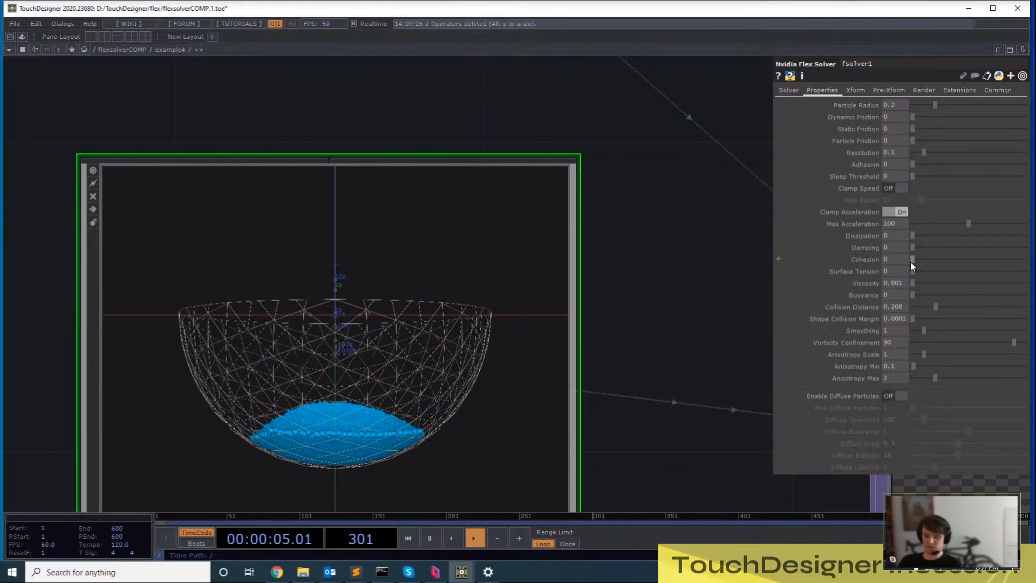
drag(915, 262, 925, 261)
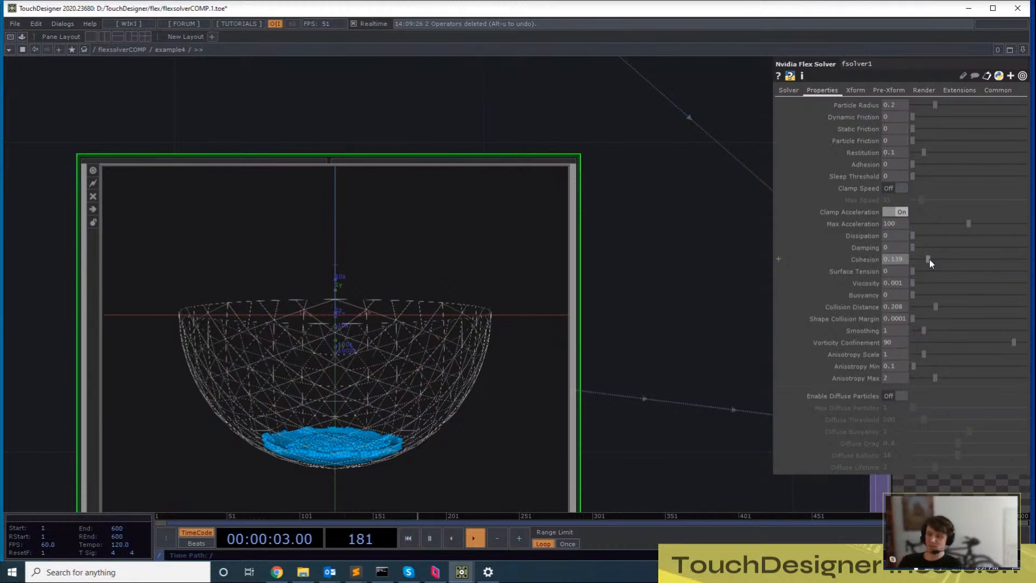
drag(929, 263, 985, 265)
Leave the bowl example's network and check the example5 particle mixture component among the Flex solver examples
drag(585, 158, 574, 225)
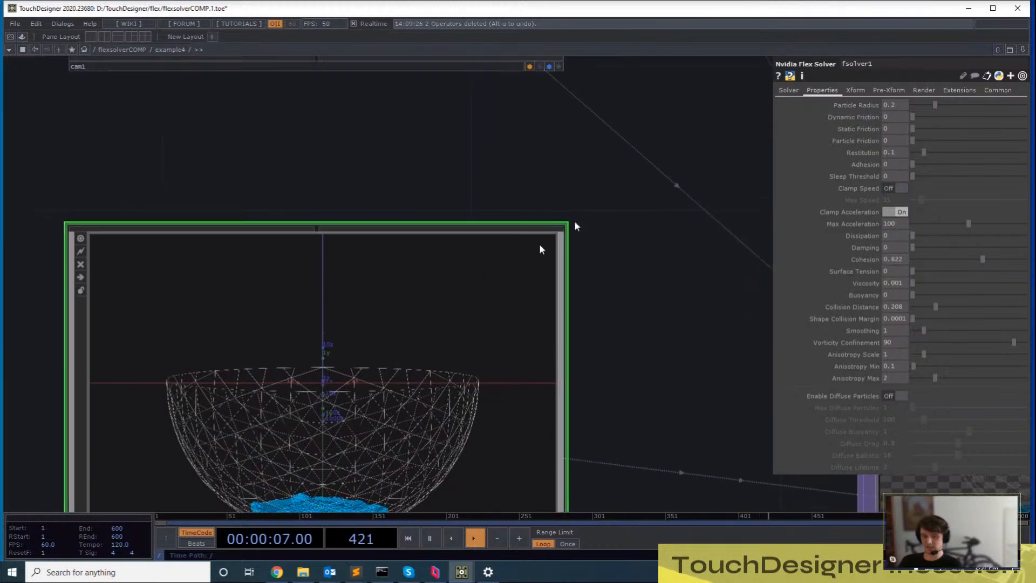
scroll(725, 164, down, 1)
drag(697, 193, 671, 115)
key(u)
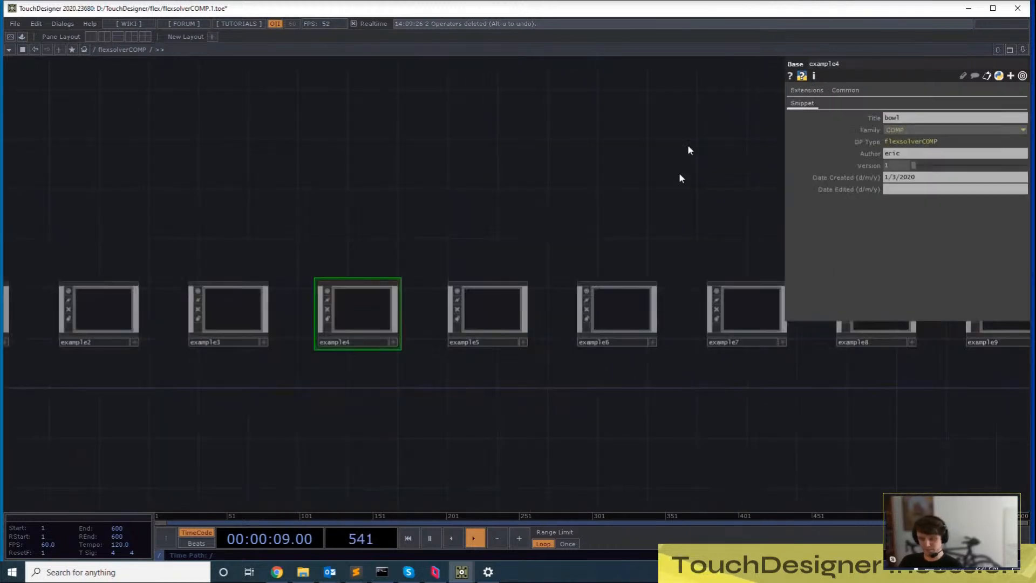
drag(680, 178, 549, 129)
drag(445, 243, 289, 460)
right_drag(299, 296, 287, 434)
click(197, 487)
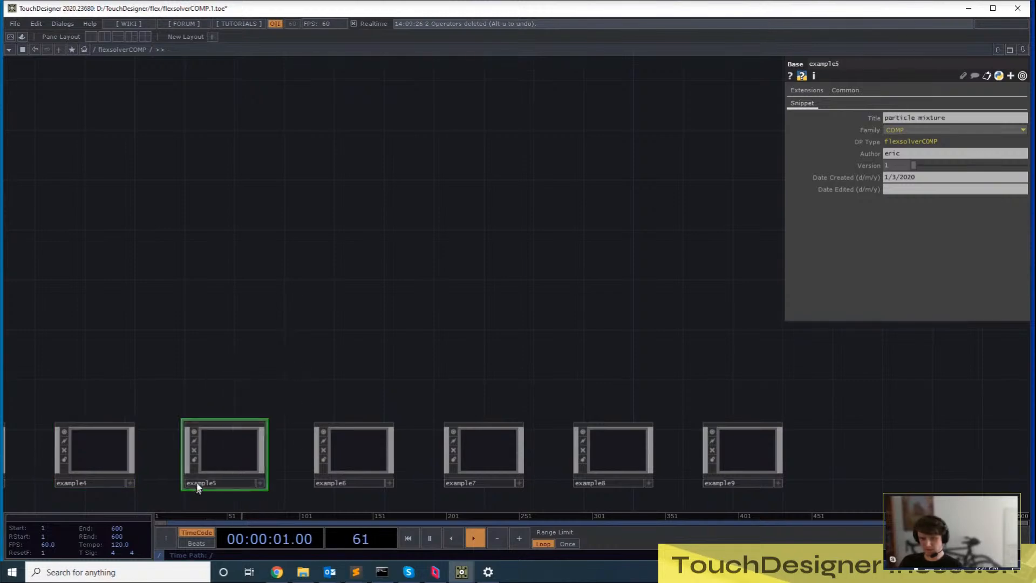
drag(481, 304, 451, 162)
key(i)
key(u)
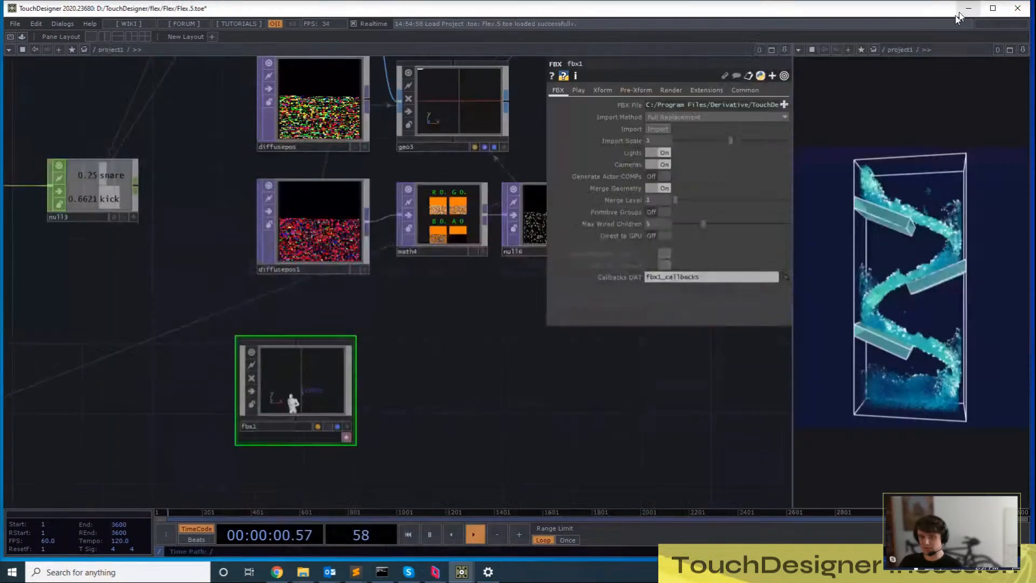
Switch to the Flex.5 project and examine the fbx1 component and the project1 fluid output
scroll(412, 374, up, 2)
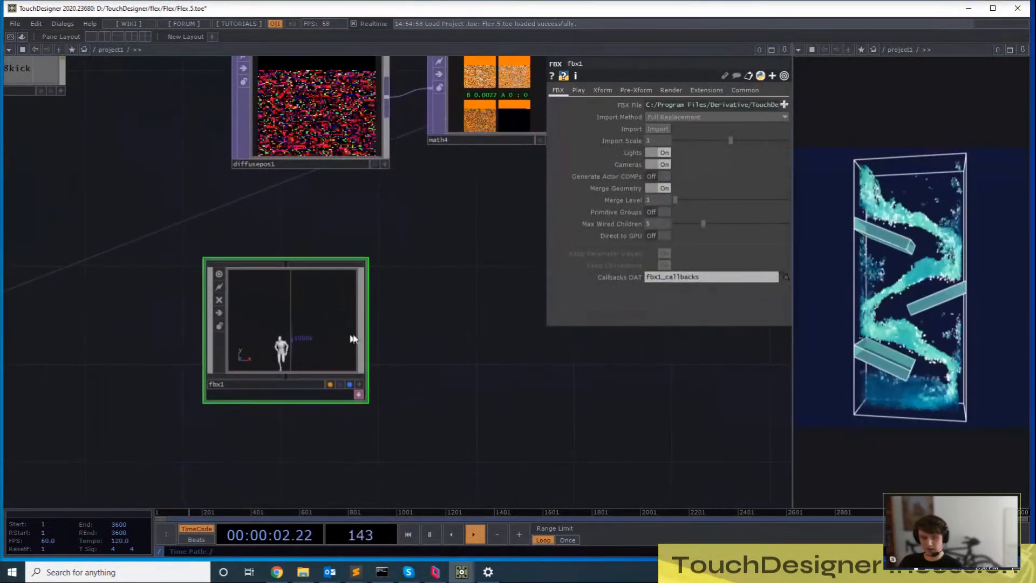
drag(499, 400, 445, 338)
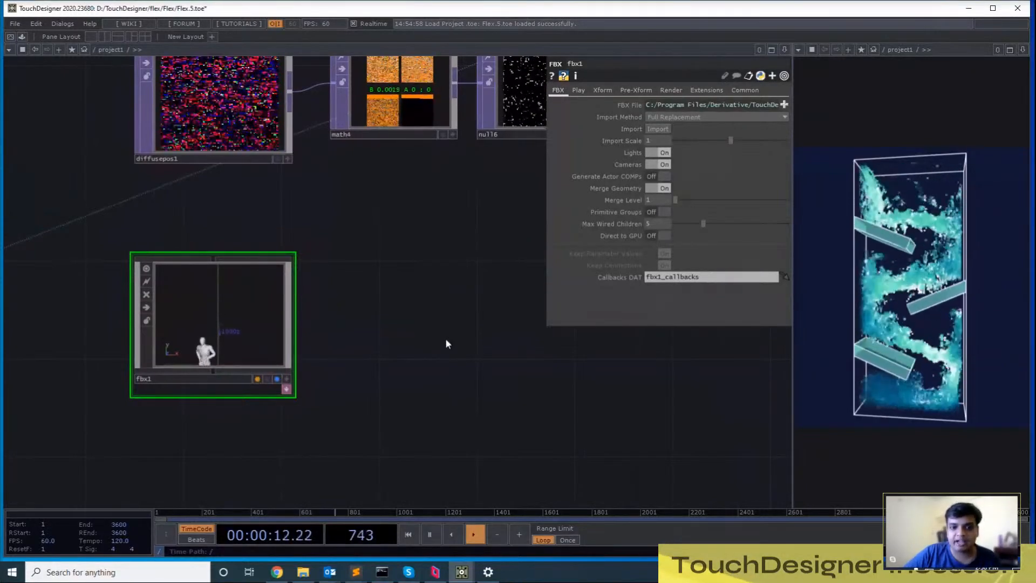
key(u)
scroll(248, 317, down, 5)
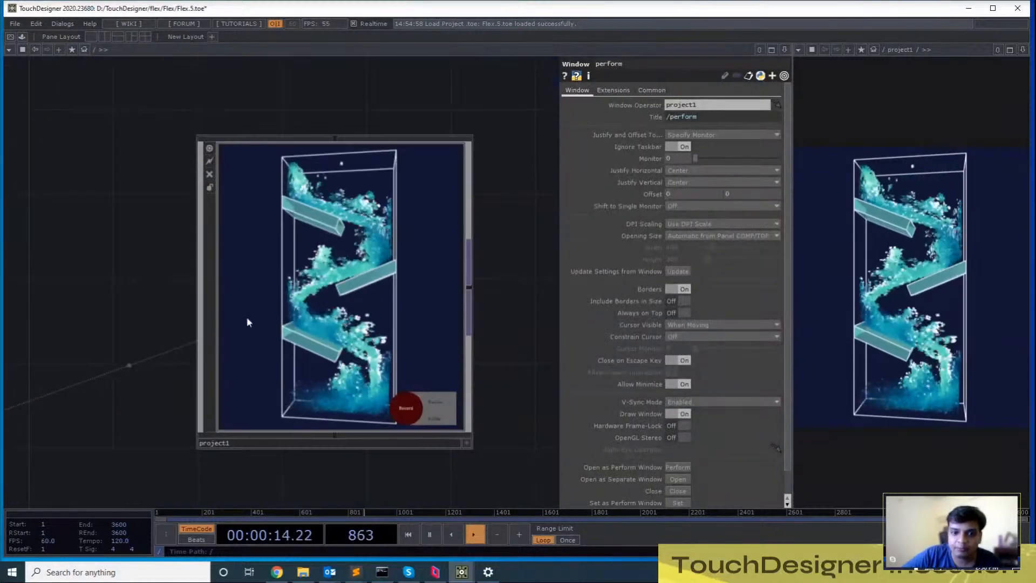
click(434, 255)
key(i)
drag(468, 332, 464, 382)
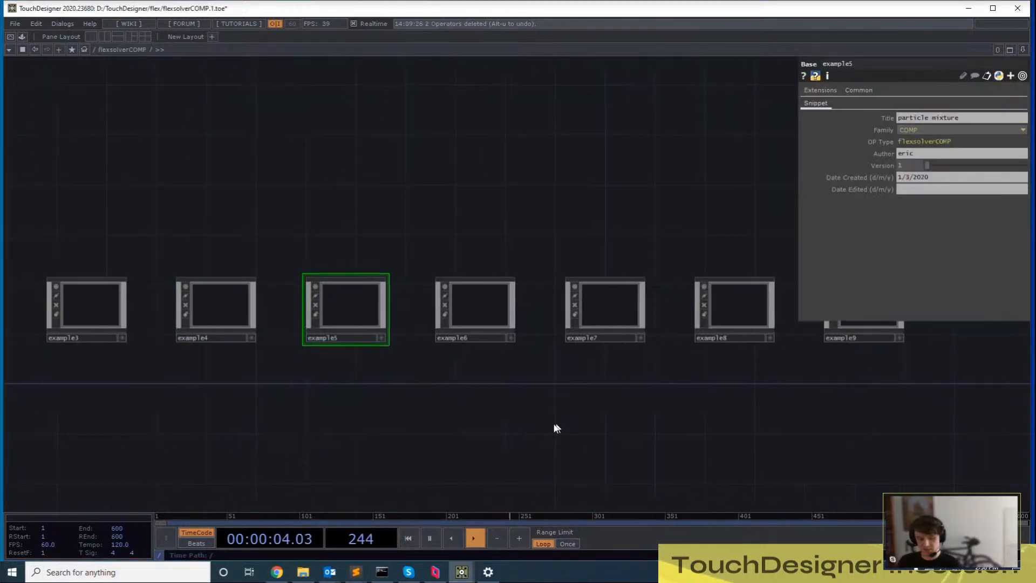
Return to the Flex solver examples, enter example4 and its fsolver1 network, and select actor1
key(i)
key(u)
drag(358, 363, 546, 363)
click(406, 313)
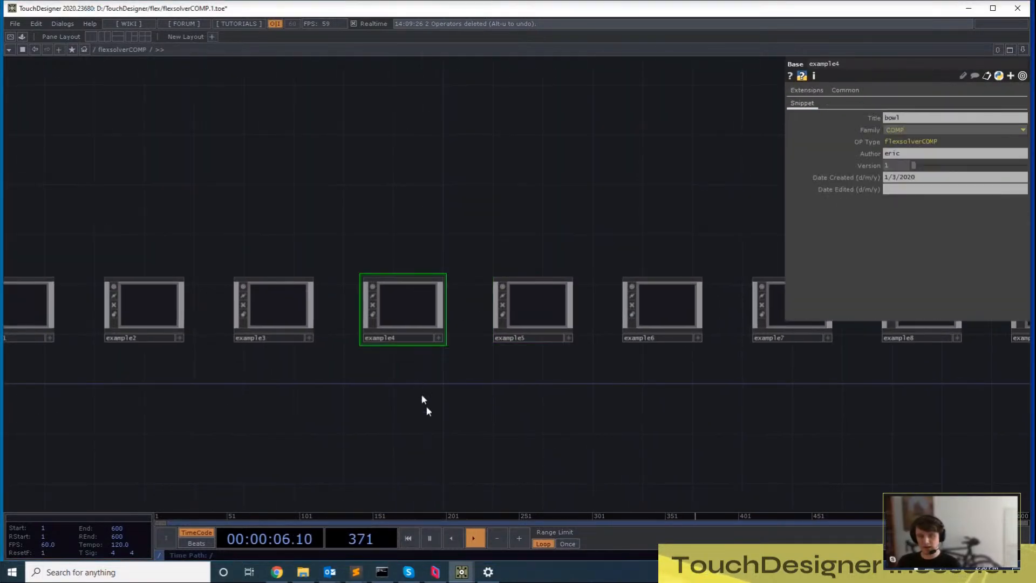
key(i)
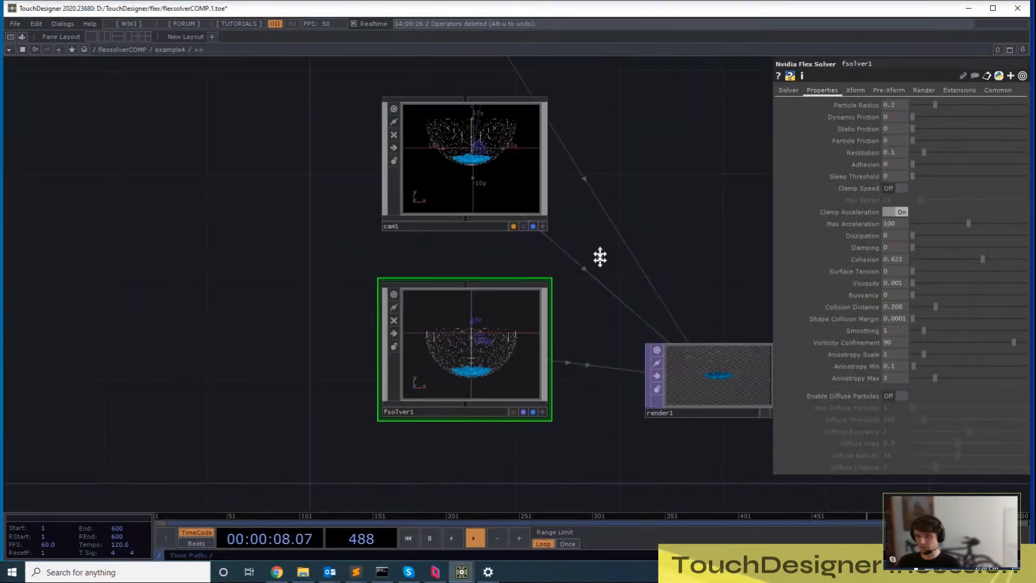
key(i)
scroll(541, 316, up, 3)
click(558, 300)
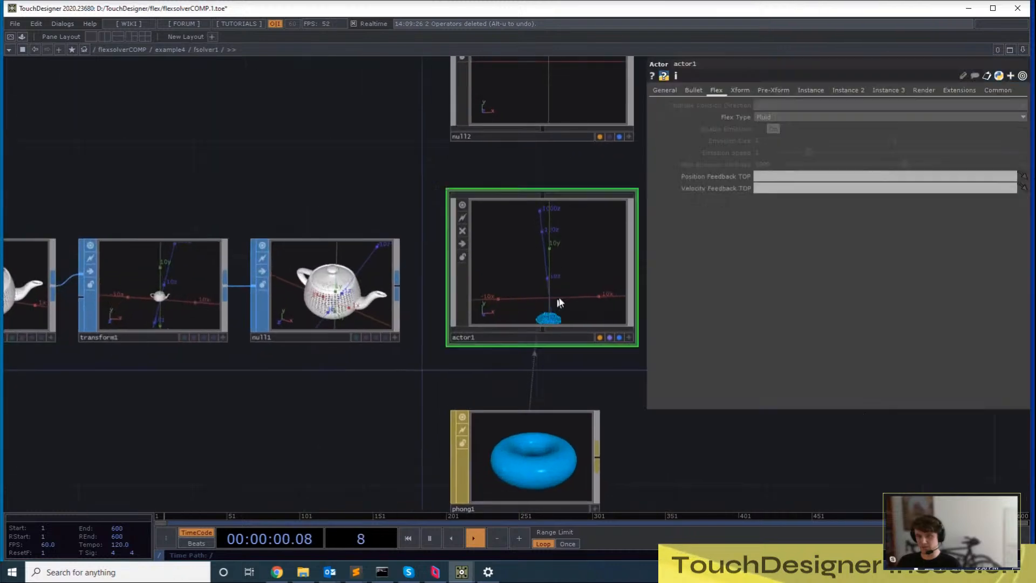
Examine actor1's instancing parameters, including its default instance operator and translate attributes
drag(863, 447, 698, 402)
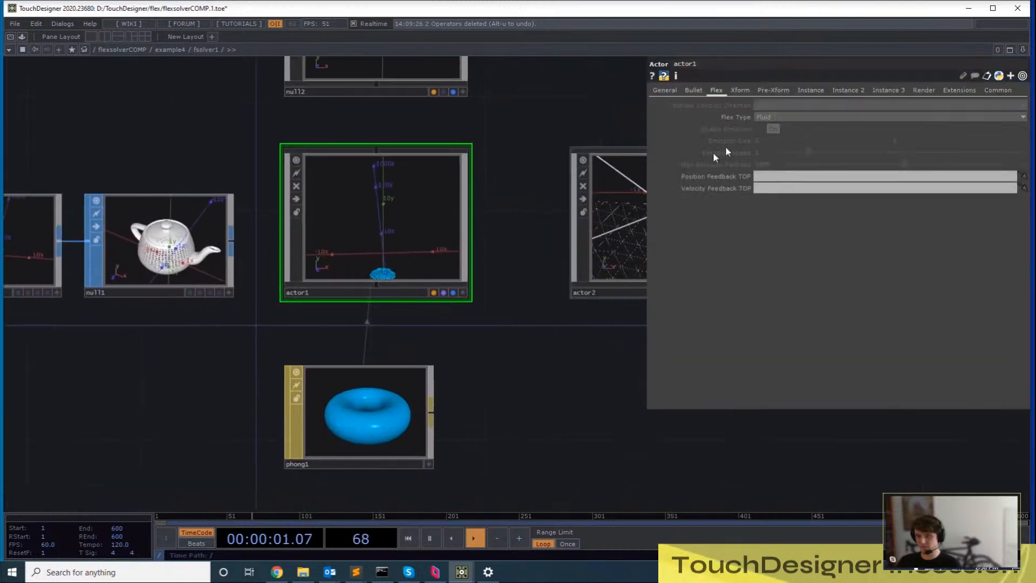
click(811, 91)
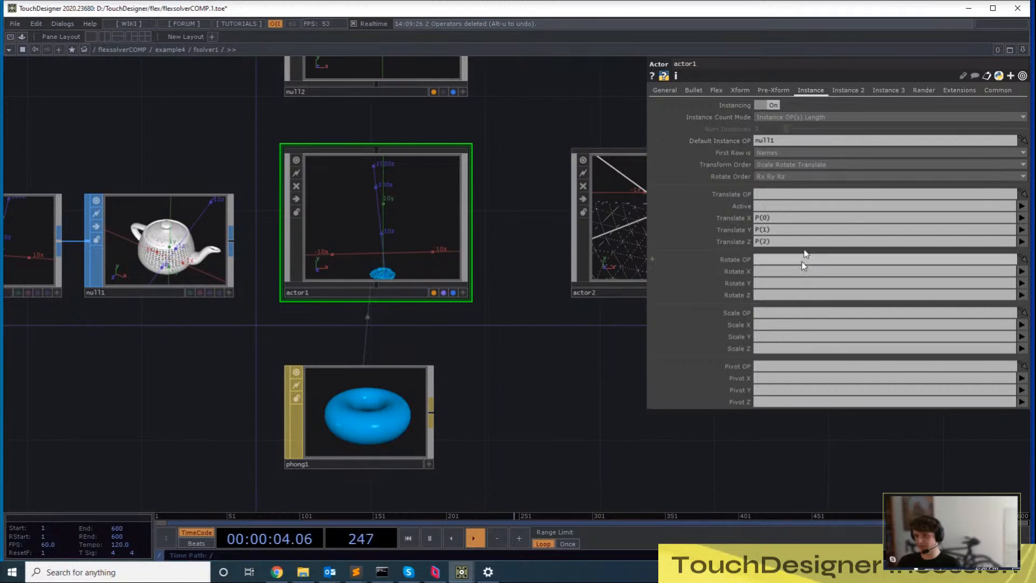
drag(743, 283, 724, 302)
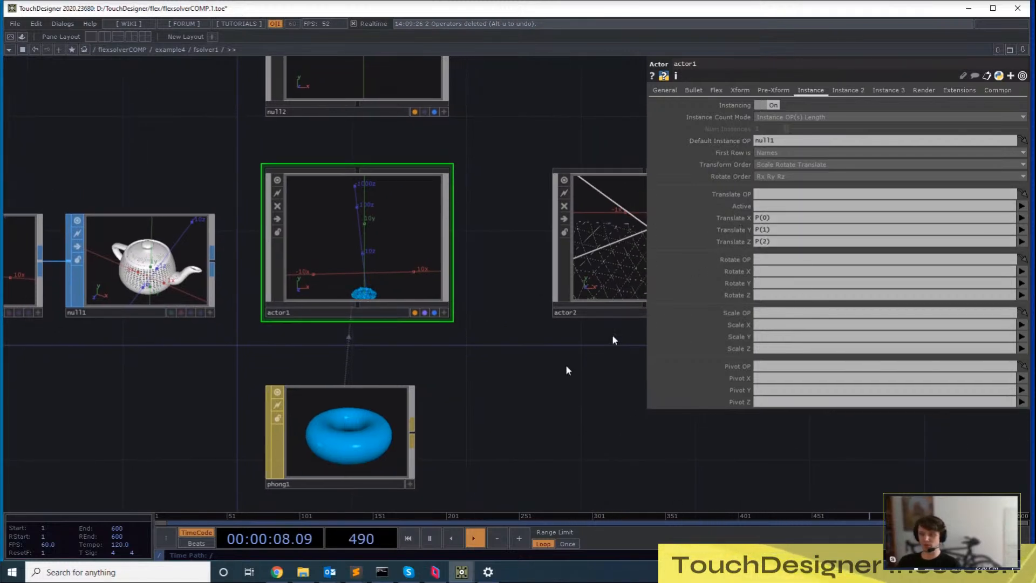
Inspect the null1 teapot geometry and compare it with the instance settings of actor1
drag(104, 212, 240, 254)
middle_click(258, 295)
scroll(258, 296, up, 5)
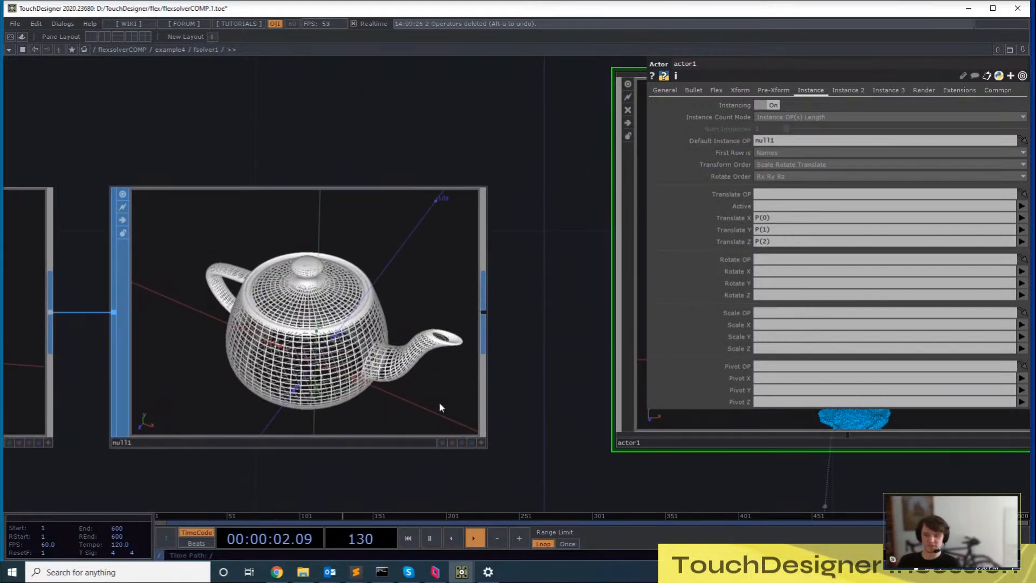
click(460, 182)
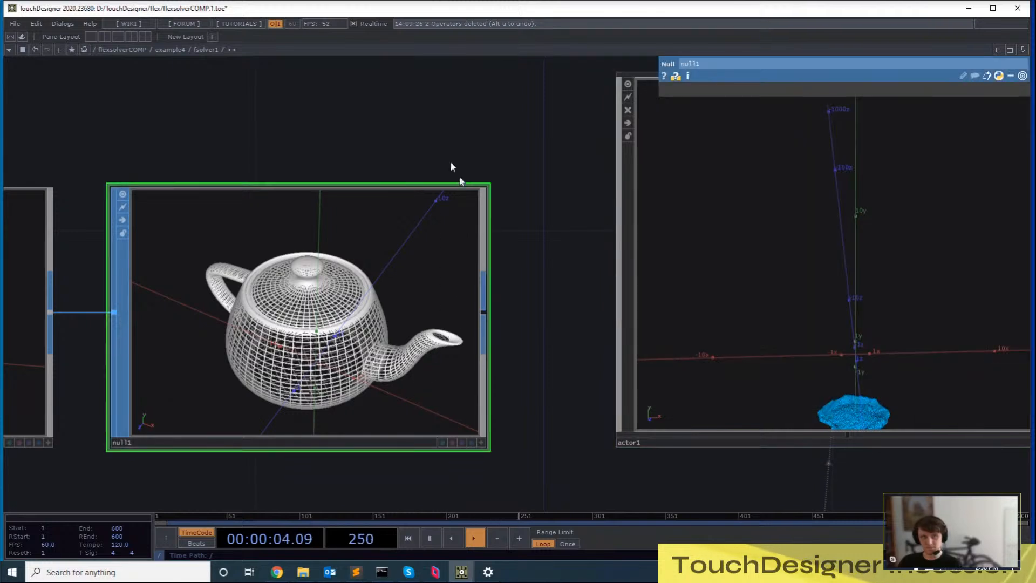
drag(426, 134, 340, 207)
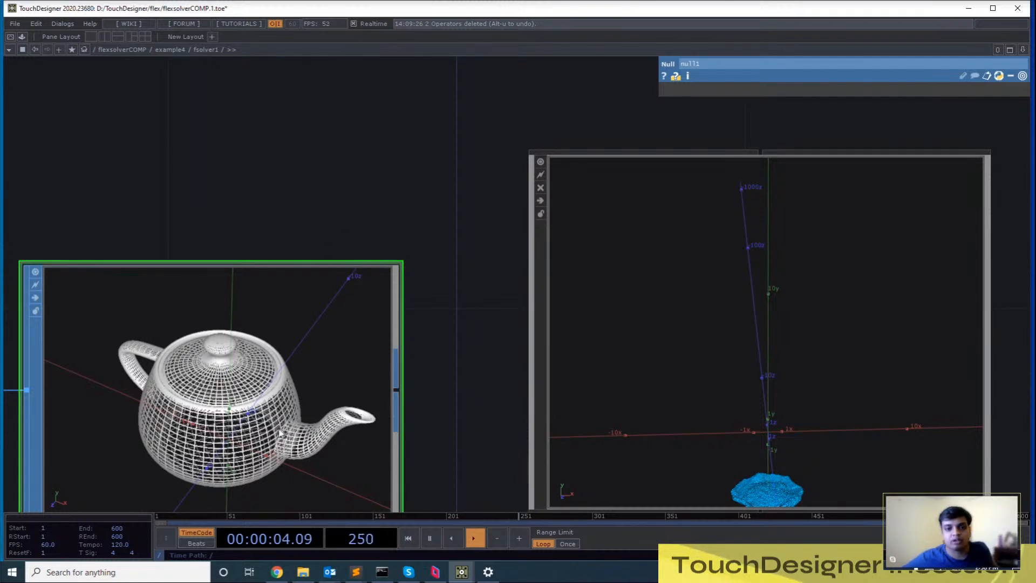
drag(283, 226, 139, 157)
right_drag(314, 140, 421, 375)
drag(308, 165, 391, 280)
right_drag(391, 280, 302, 335)
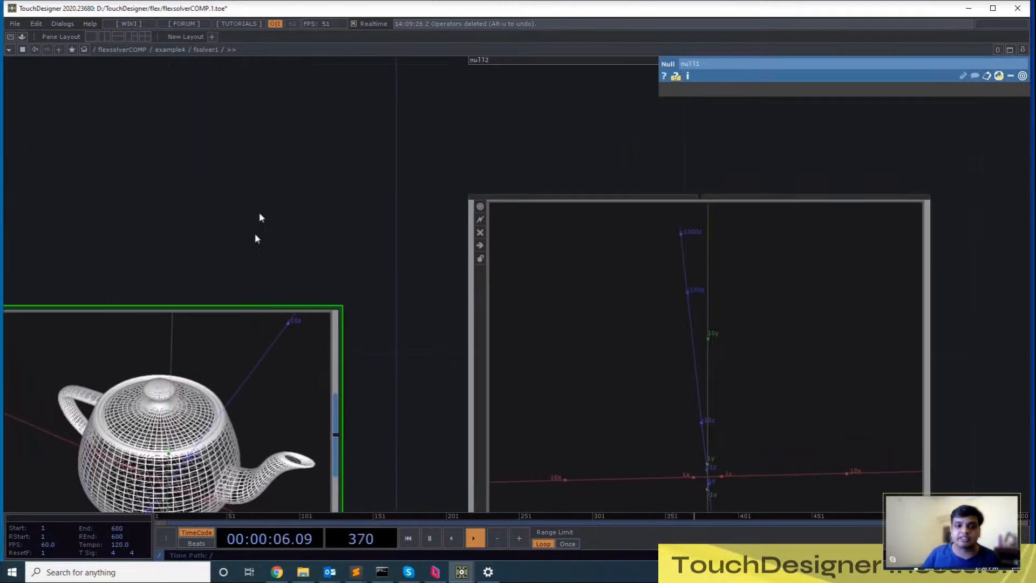
drag(259, 212, 316, 175)
right_drag(451, 190, 542, 258)
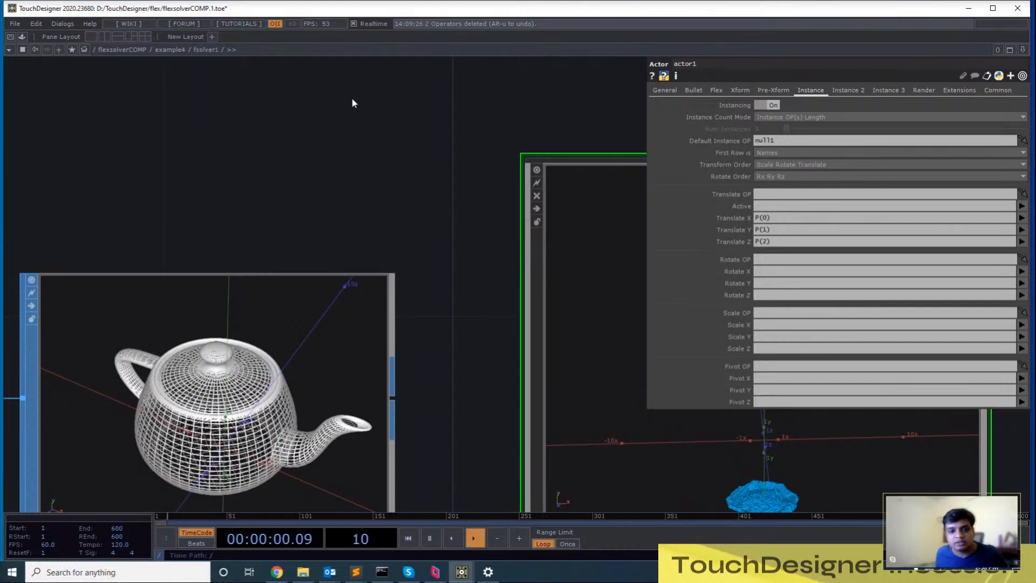
right_drag(421, 248, 372, 319)
drag(325, 160, 389, 118)
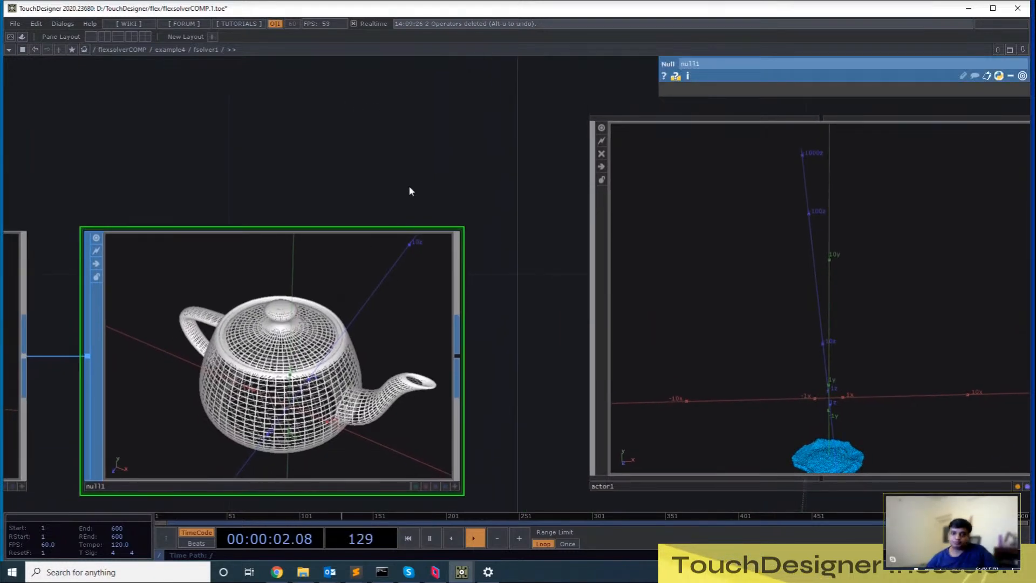
right_drag(588, 226, 616, 253)
right_drag(406, 172, 368, 263)
drag(337, 167, 386, 208)
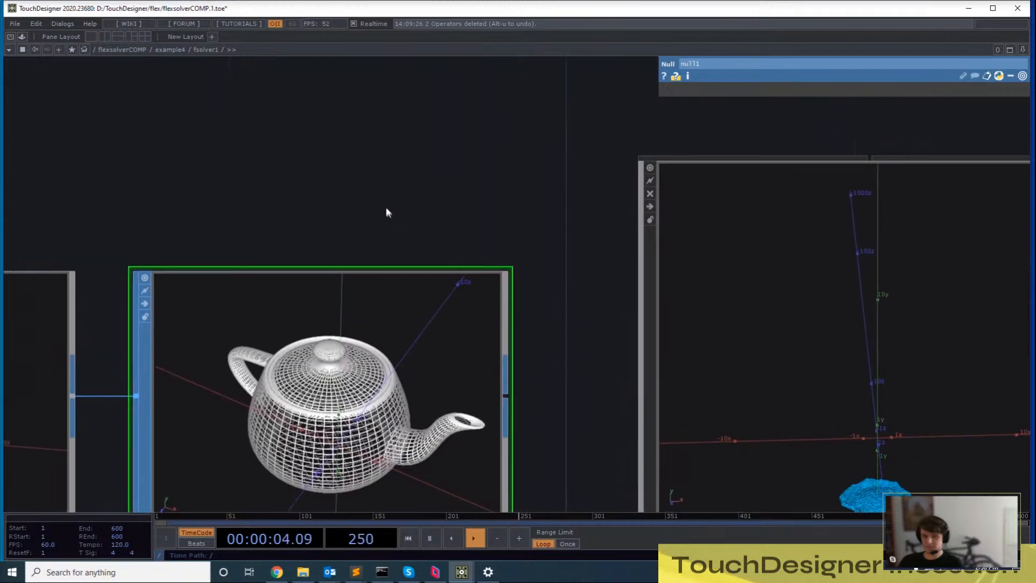
click(795, 275)
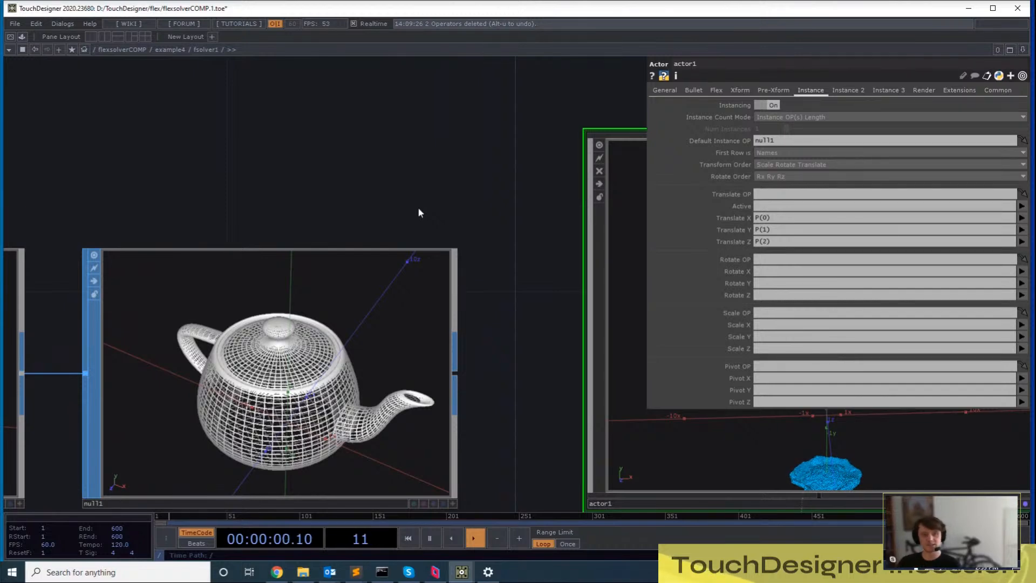
Trace the teapot geometry chain upstream from null1 and check the transform1 and subdivide1 parameters
click(289, 286)
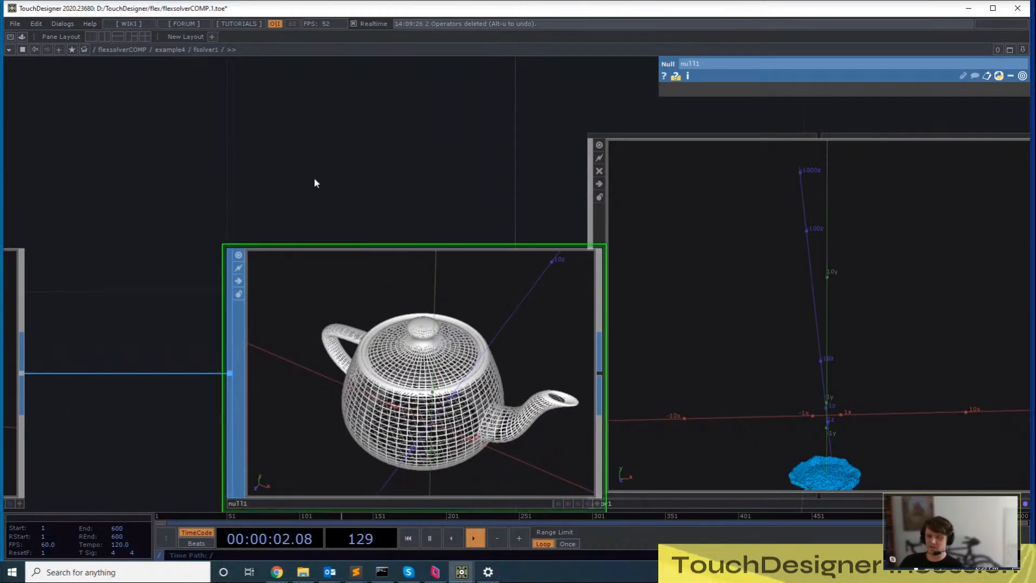
drag(302, 186, 471, 252)
scroll(412, 215, down, 3)
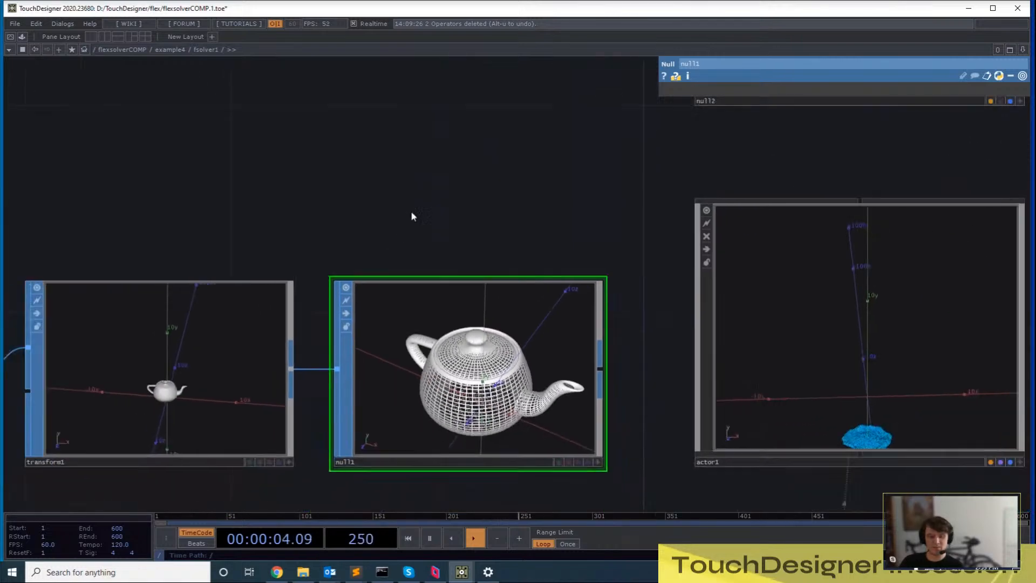
drag(206, 215, 216, 187)
scroll(210, 145, down, 3)
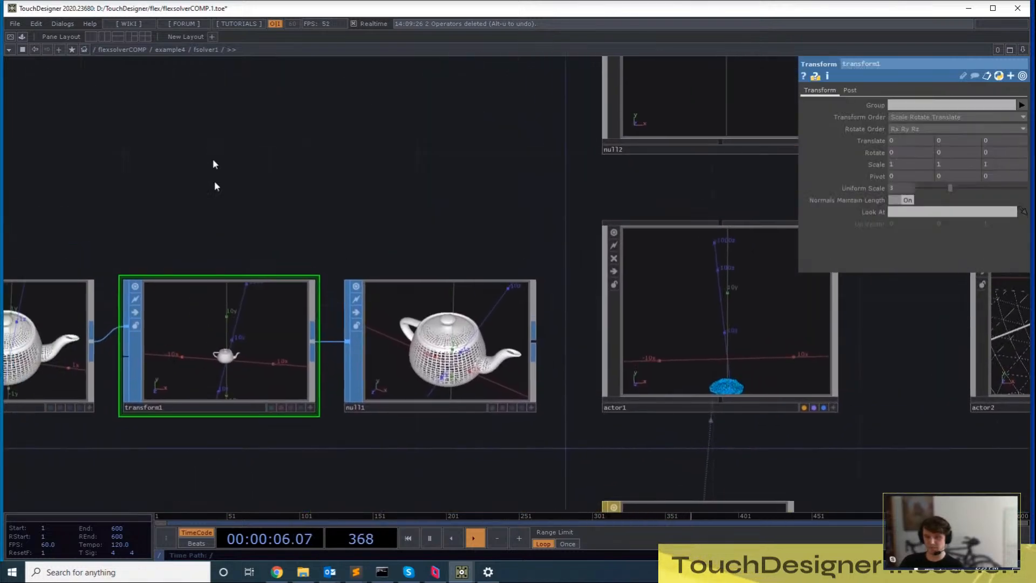
right_drag(493, 473, 142, 214)
drag(172, 184, 247, 219)
right_drag(261, 220, 459, 427)
drag(474, 255, 642, 283)
click(259, 400)
drag(536, 222, 485, 238)
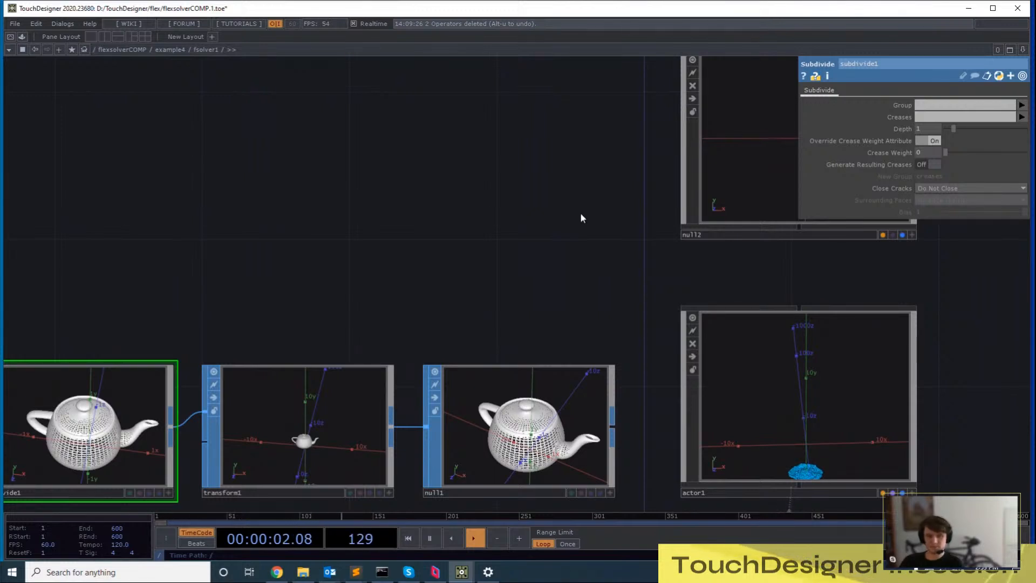
Place a pointGenerator from the PointClouds palette components above the teapot geometry chain
key(alt+l)
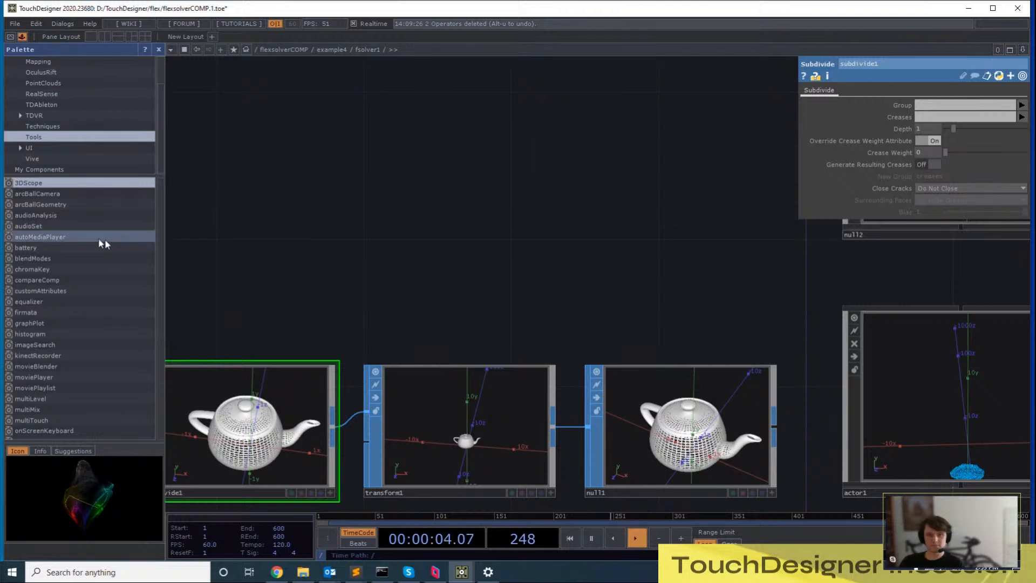
click(65, 83)
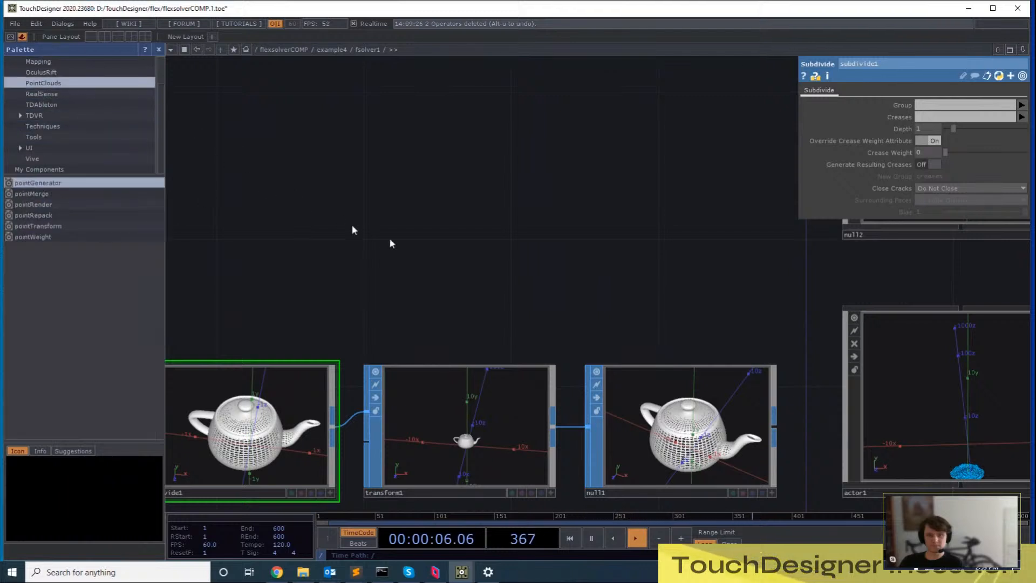
drag(391, 242, 500, 238)
scroll(500, 238, down, 2)
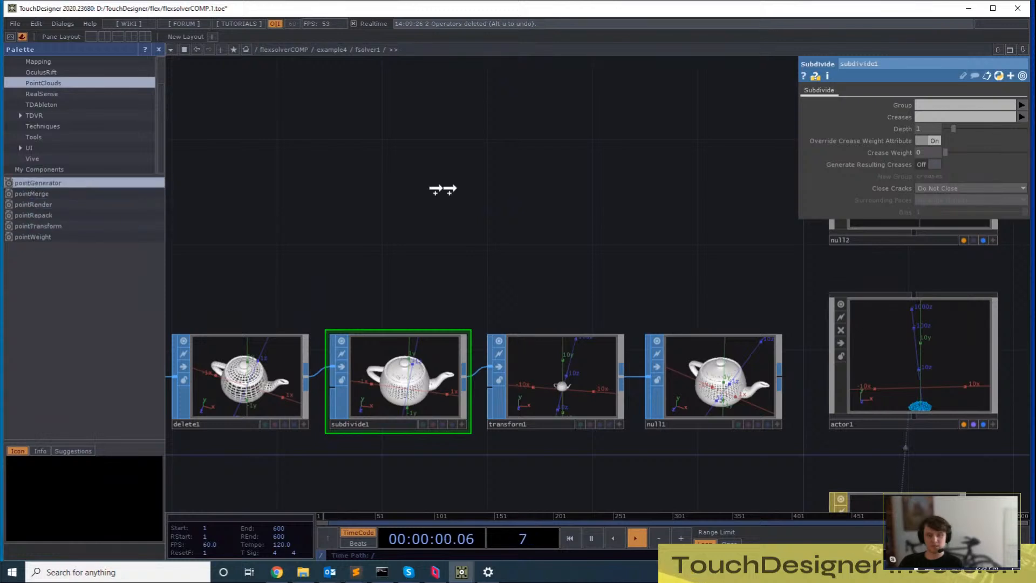
drag(443, 189, 558, 186)
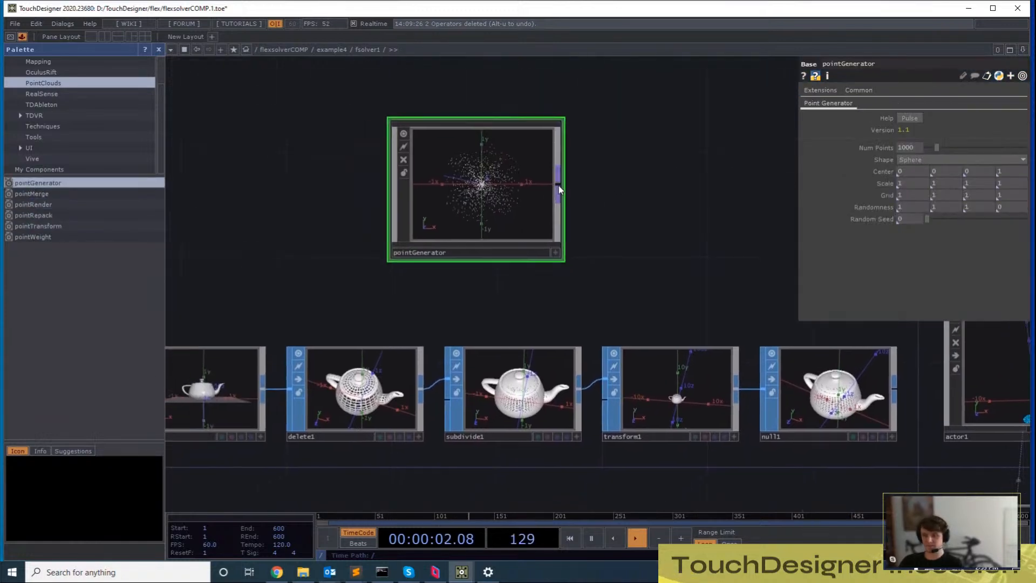
Add a Null TOP connected to the output of pointGenerator
right_click(559, 185)
click(532, 125)
click(700, 140)
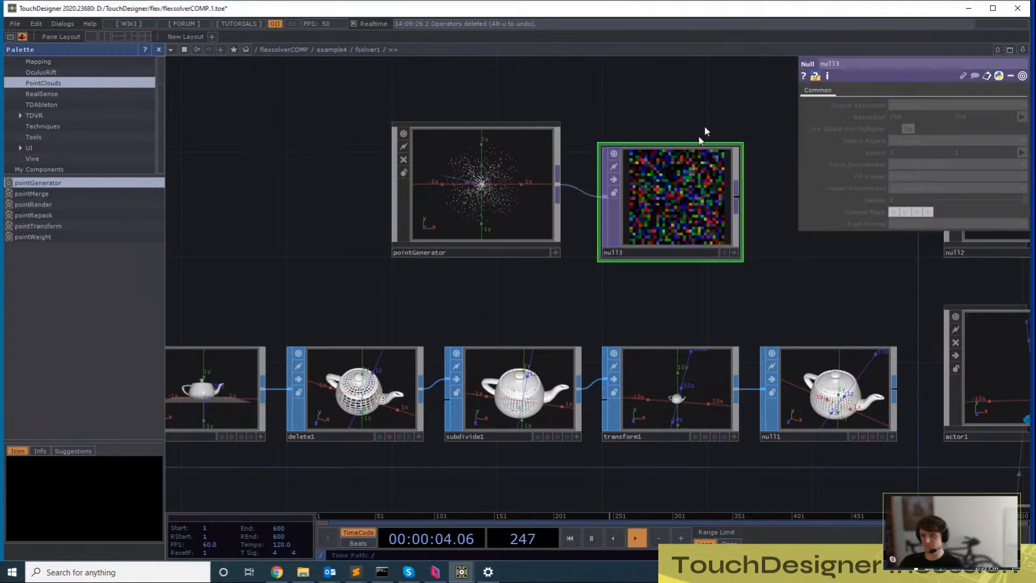
Assign null3 as the Default Instance OP of actor1
drag(767, 226, 532, 231)
drag(709, 311, 597, 236)
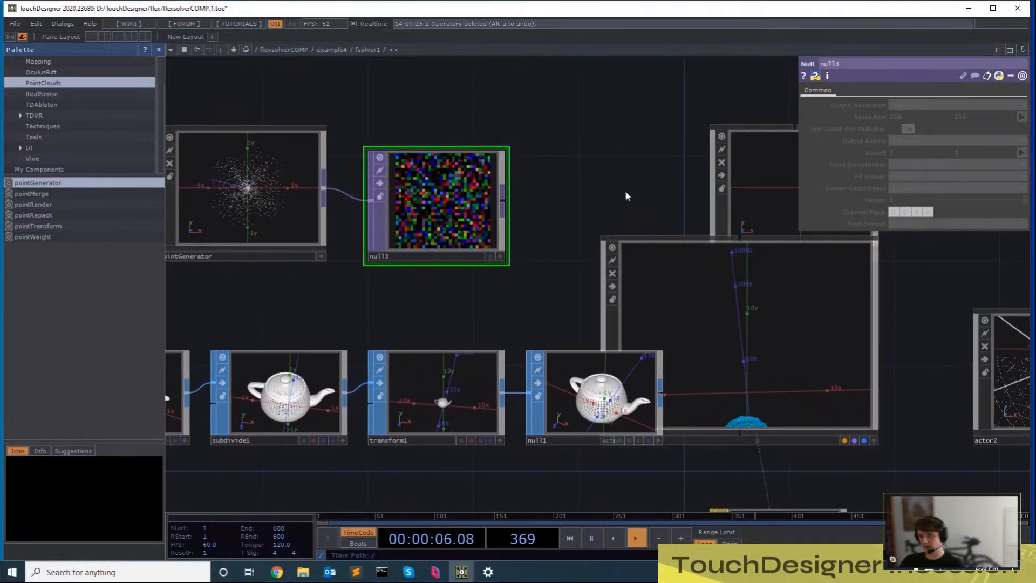
key(ctrl+z)
drag(559, 212, 443, 214)
click(531, 350)
drag(202, 173, 782, 145)
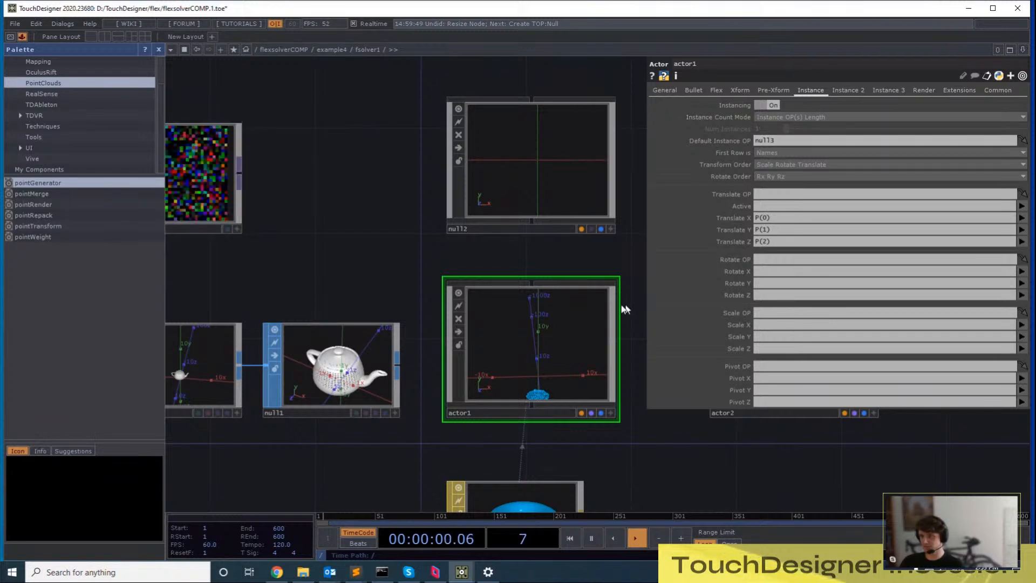
Set actor1's instance Translate X, Y and Z to the r, g and b channels
click(790, 217)
text(r)
key(Tab)
text(g)
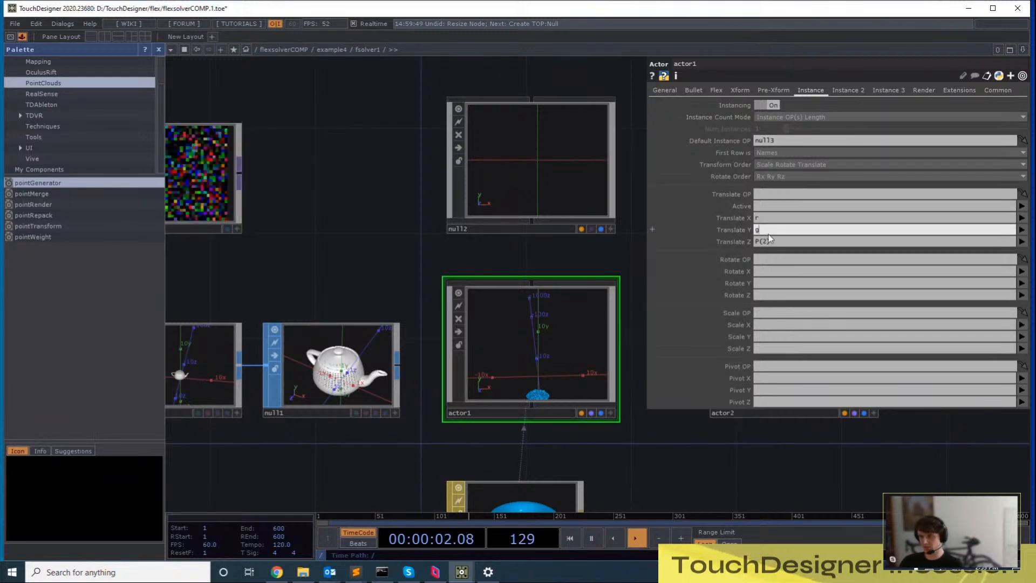
key(Tab)
text(b)
key(Return)
Restart the fsolver1 simulation and view the generated point particles in the bowl
key(u)
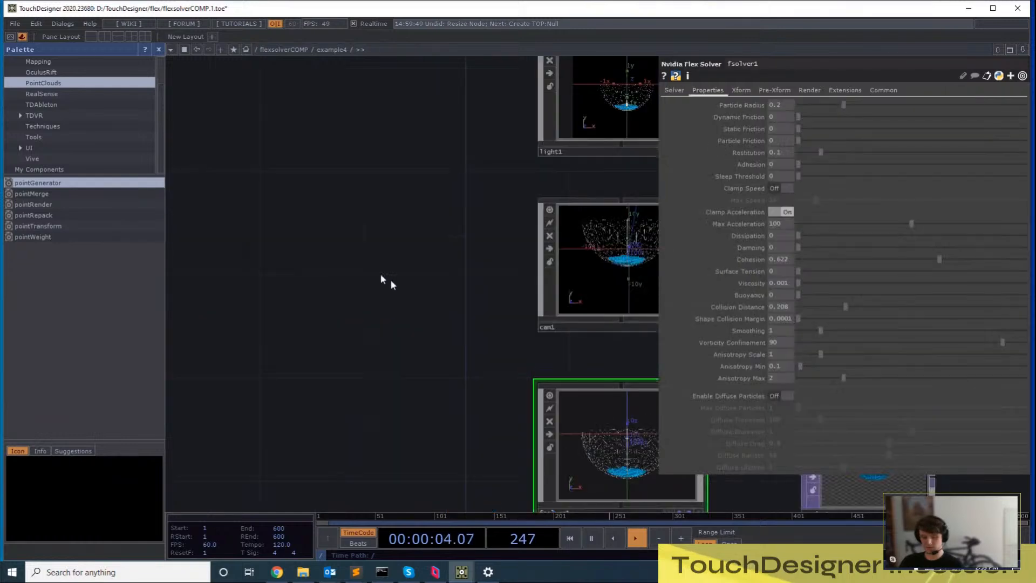
drag(381, 229, 172, 121)
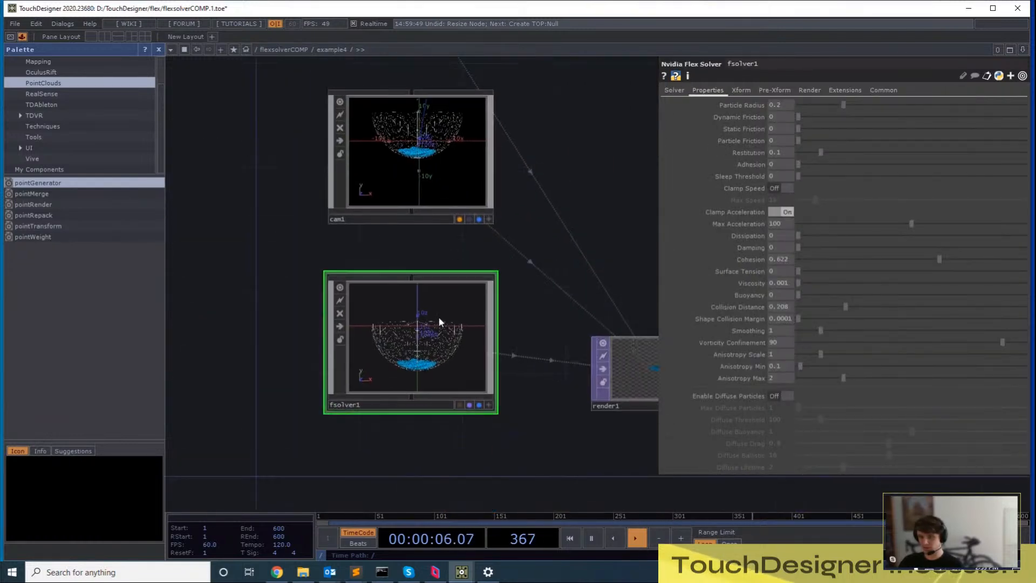
click(673, 90)
click(781, 153)
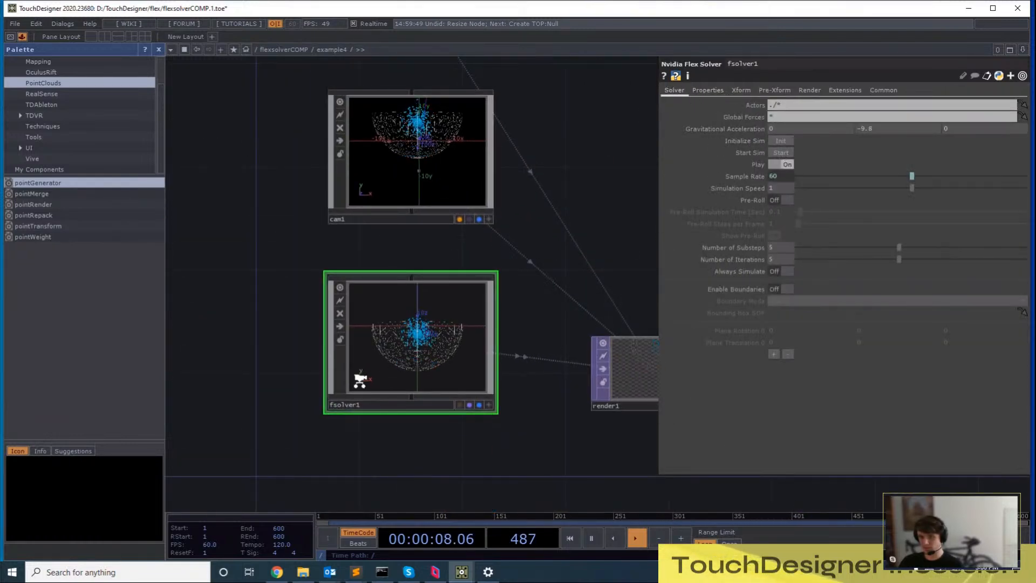
scroll(358, 382, up, 3)
Check the texture info of null3 inside fsolver1 and run the simulation again
scroll(451, 330, up, 5)
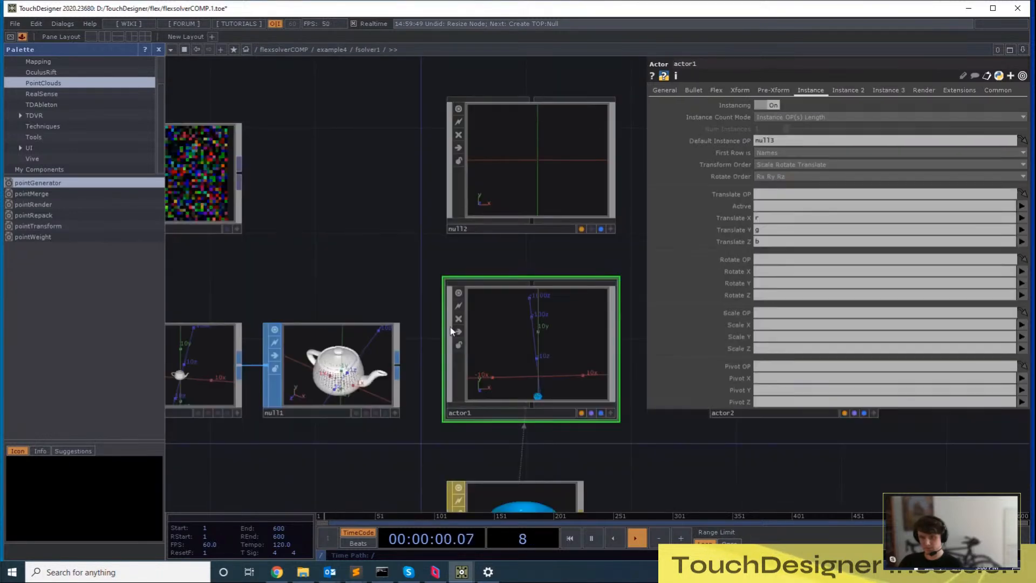
middle_click(277, 224)
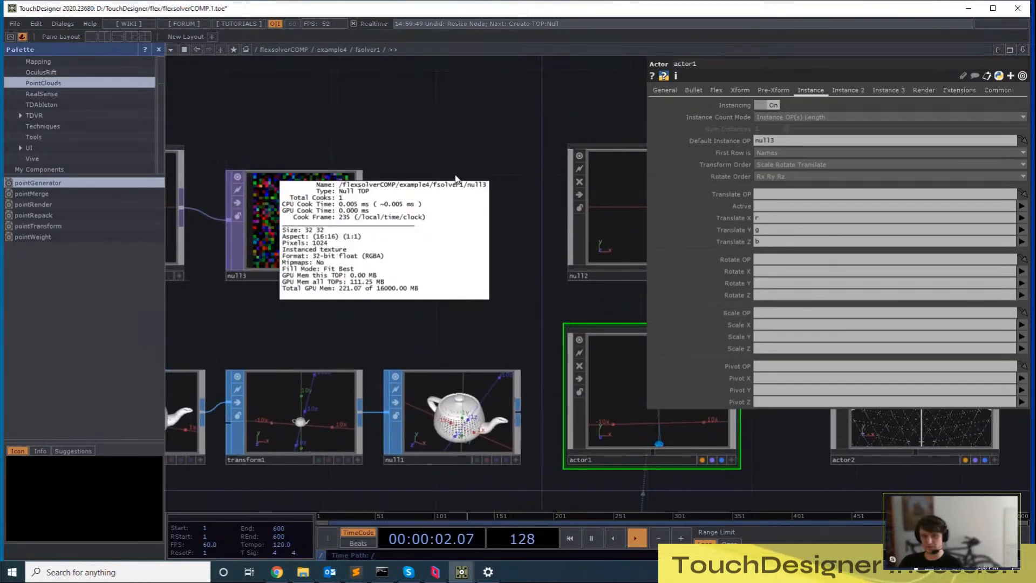
scroll(462, 324, down, 3)
click(791, 154)
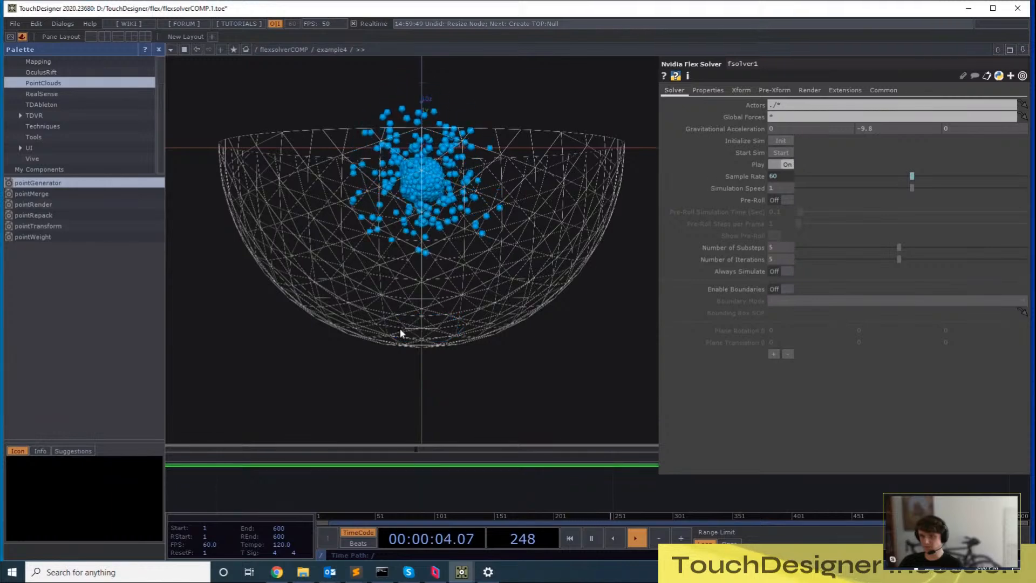
Place a pointRender from the PointClouds palette components above pointGenerator
scroll(545, 354, up, 3)
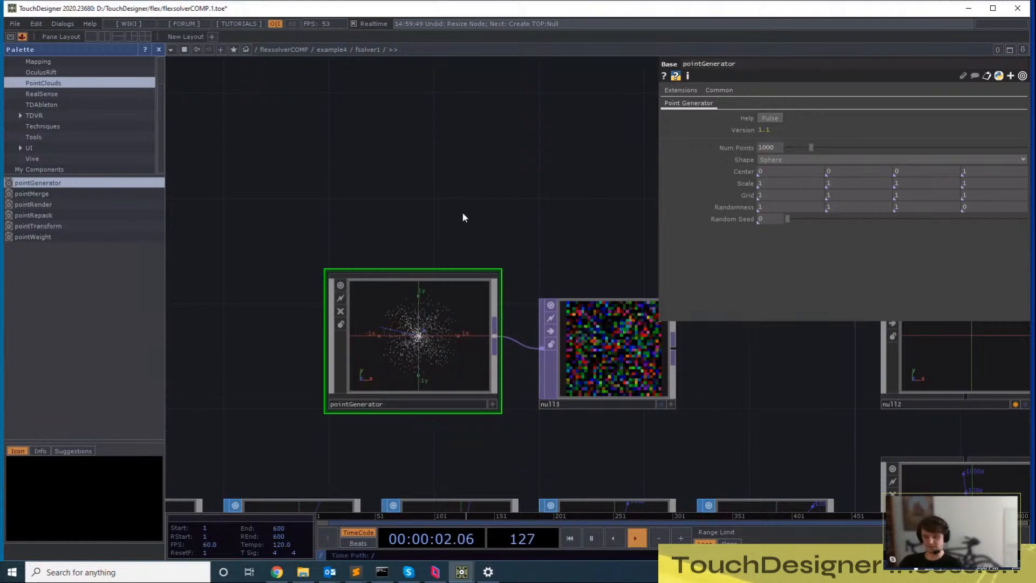
key(i)
key(u)
drag(468, 169, 682, 227)
drag(69, 204, 528, 146)
Inside pointRender, add an Out TOP connected to the in1 positions input and check its texture info
key(i)
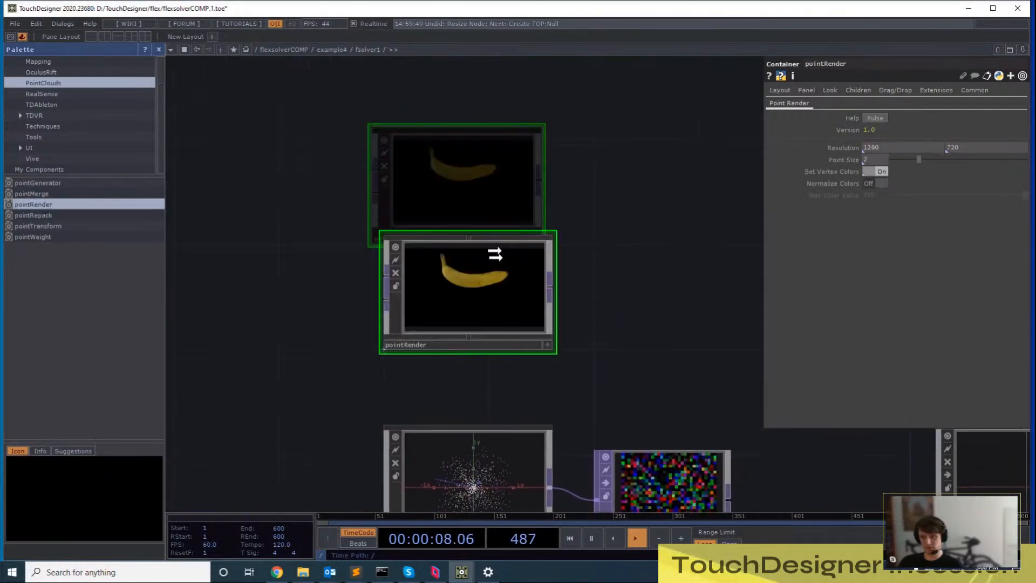
scroll(631, 243, up, 3)
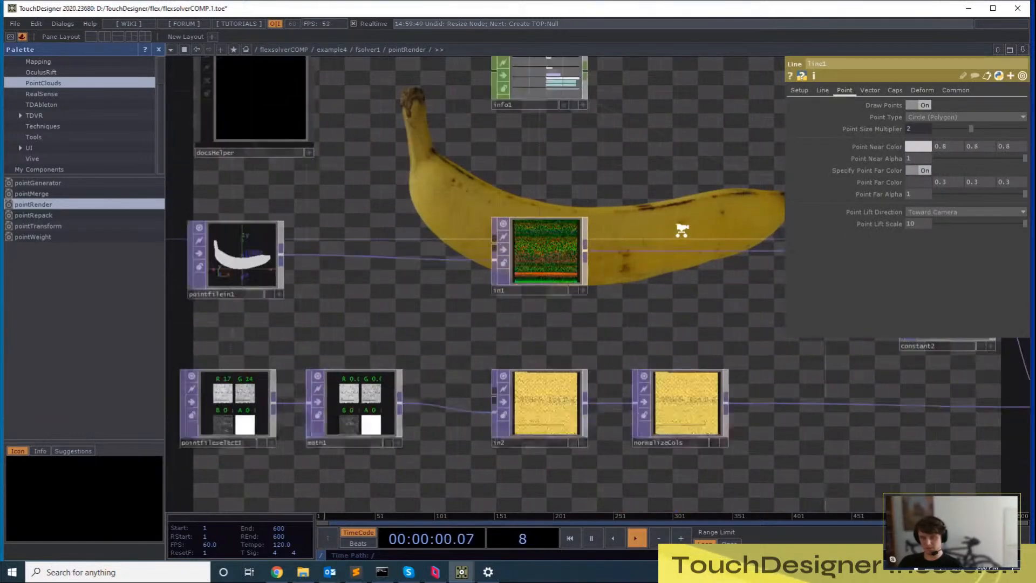
scroll(677, 222, up, 2)
click(456, 280)
drag(634, 266, 452, 305)
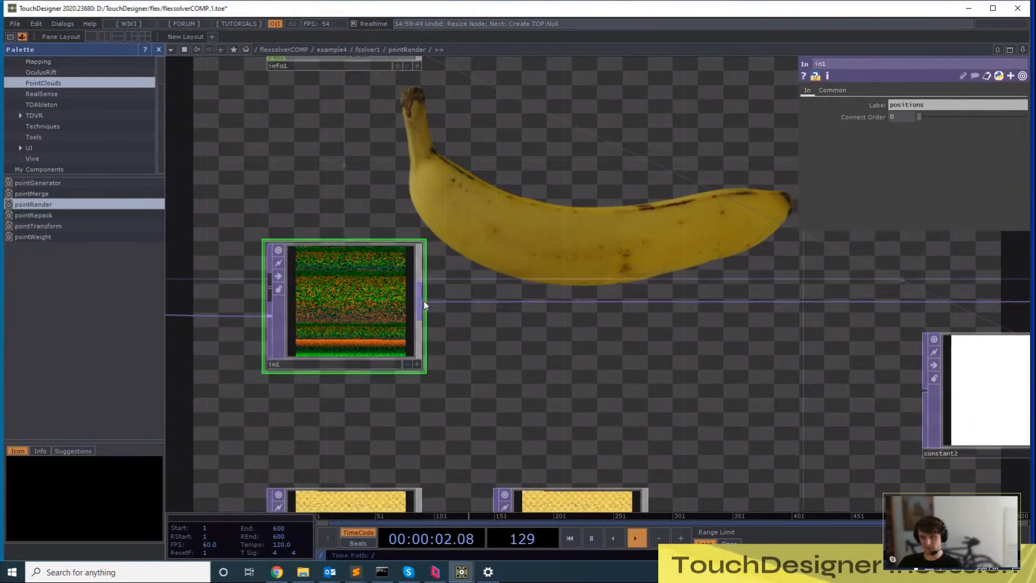
right_click(423, 300)
text(ou)
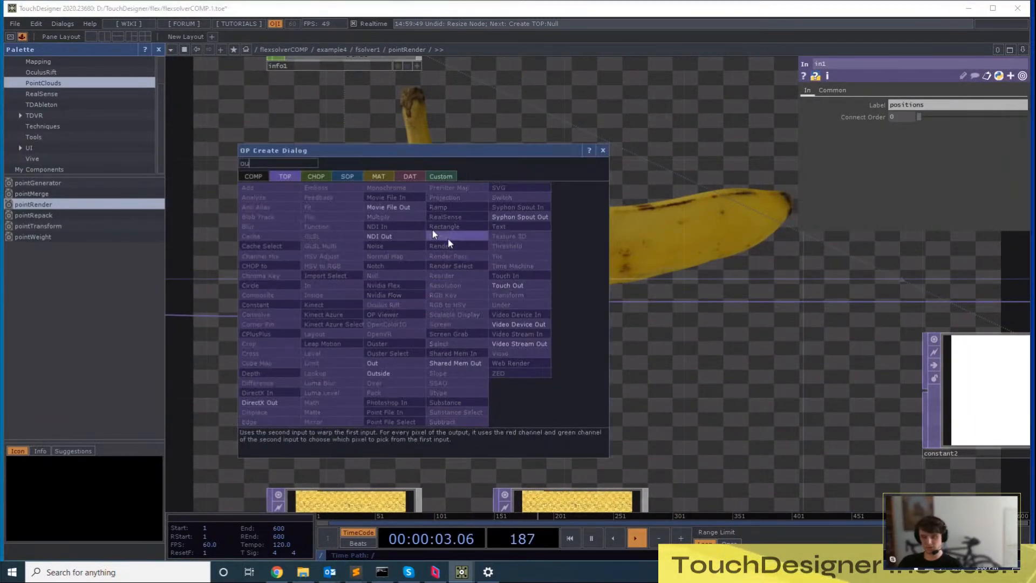
click(378, 363)
click(643, 203)
middle_click(552, 252)
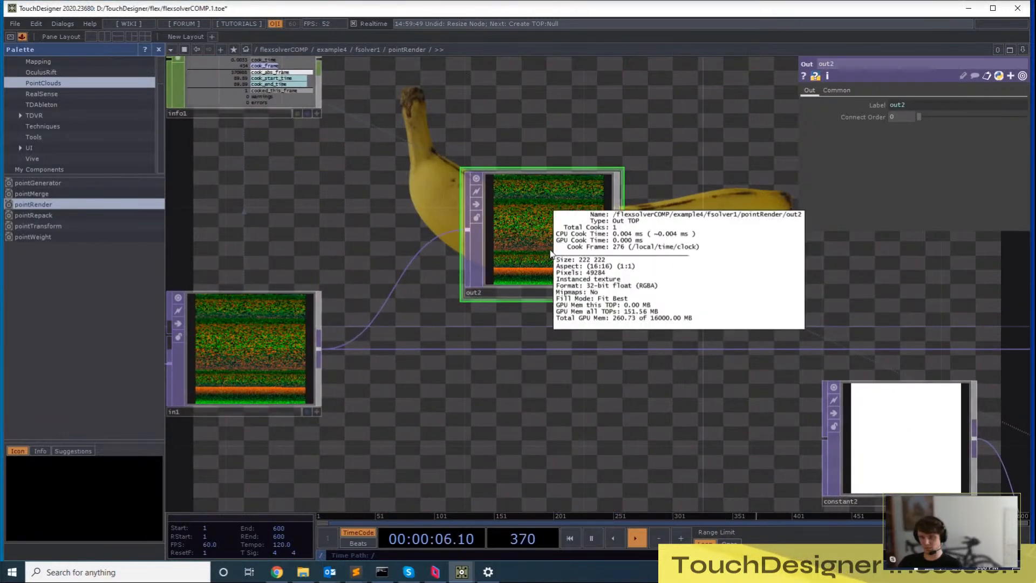
Back in fsolver1, connect a Null TOP to the new positions output of pointRender
scroll(663, 230, down, 6)
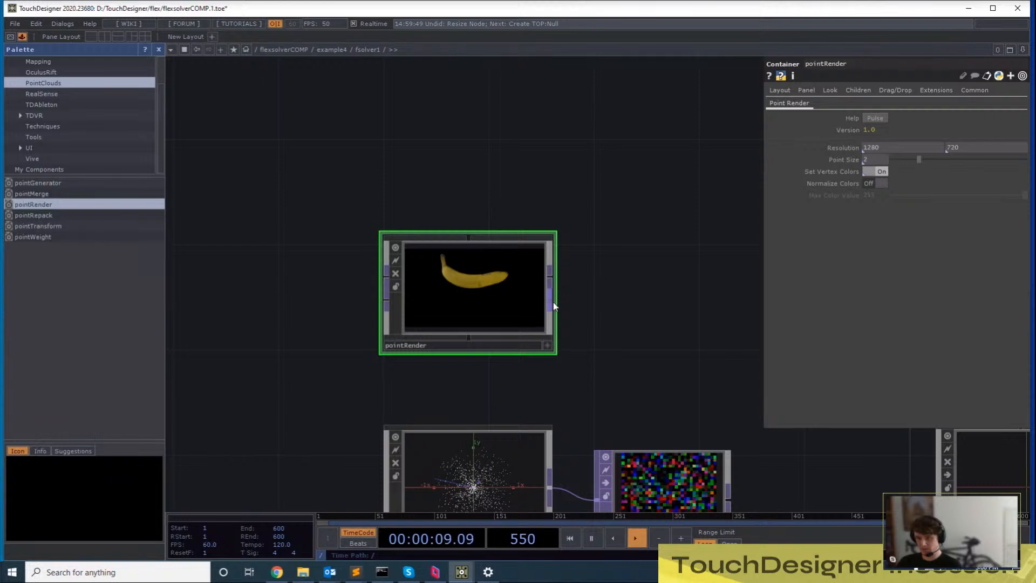
right_click(553, 304)
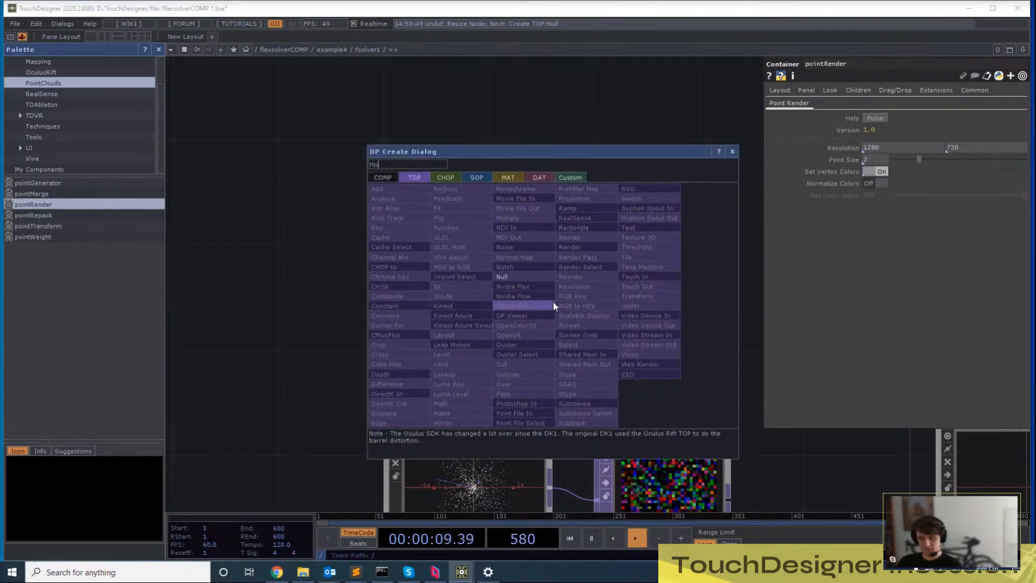
click(526, 276)
click(737, 359)
key(h)
scroll(643, 320, down, 5)
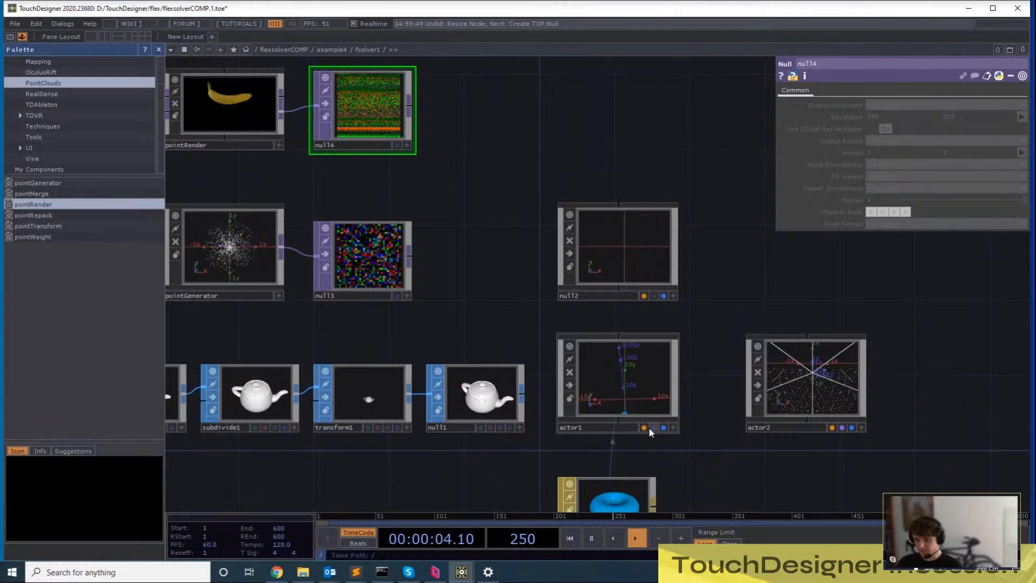
Set the Default Instance OP of actor1 to null4, which carries the banana point positions
click(653, 429)
drag(363, 108, 885, 141)
drag(401, 157, 379, 147)
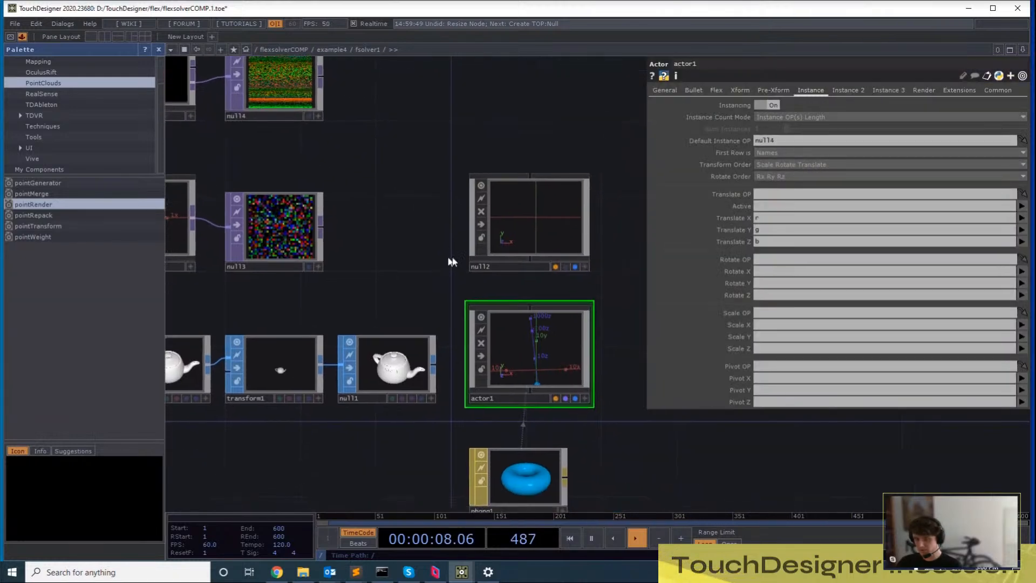
Initialize the fsolver1 simulation with the banana point cloud, then start it and view the particles in the bowl
key(u)
click(782, 141)
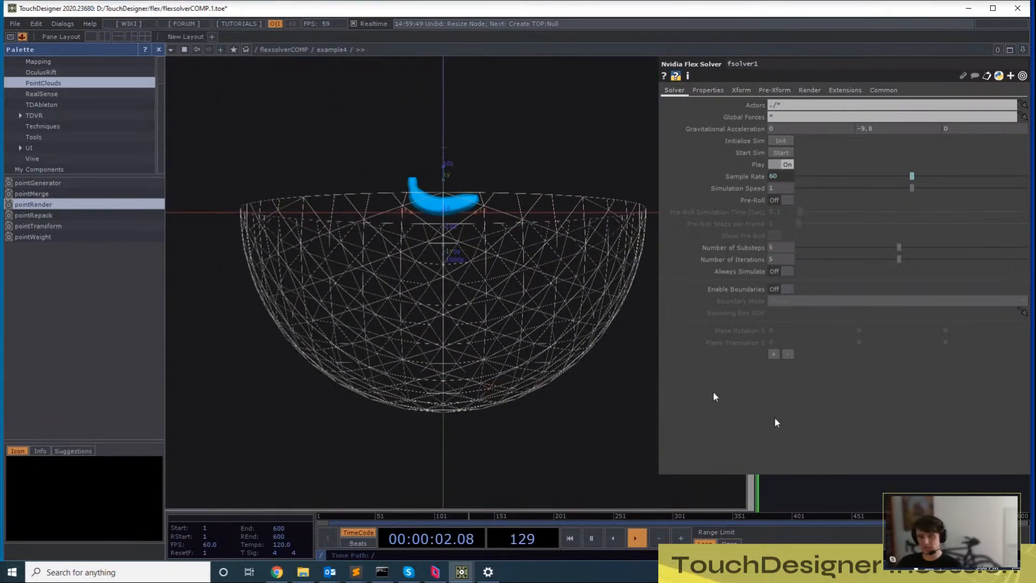
scroll(601, 371, down, 3)
scroll(436, 338, up, 3)
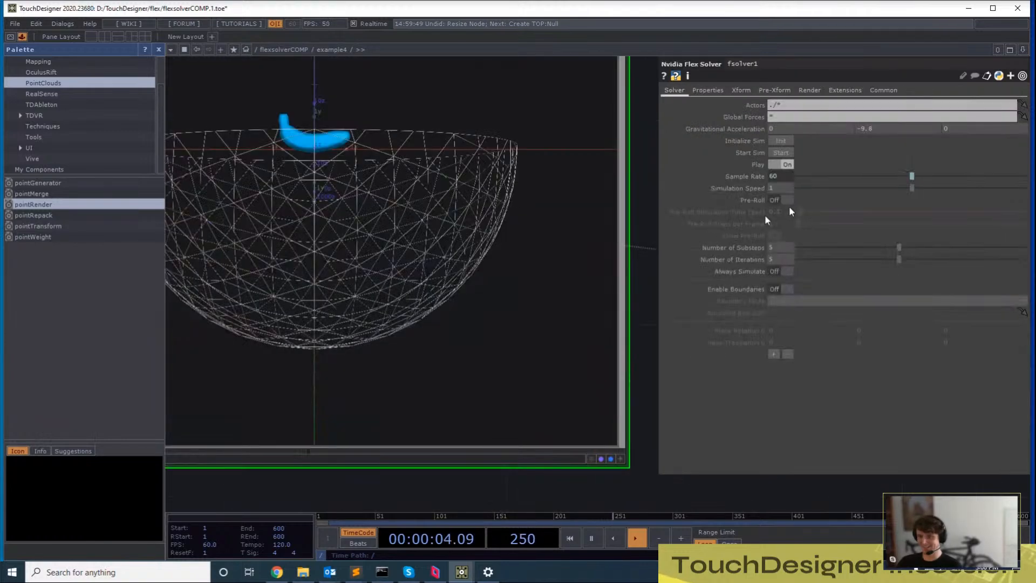
click(783, 153)
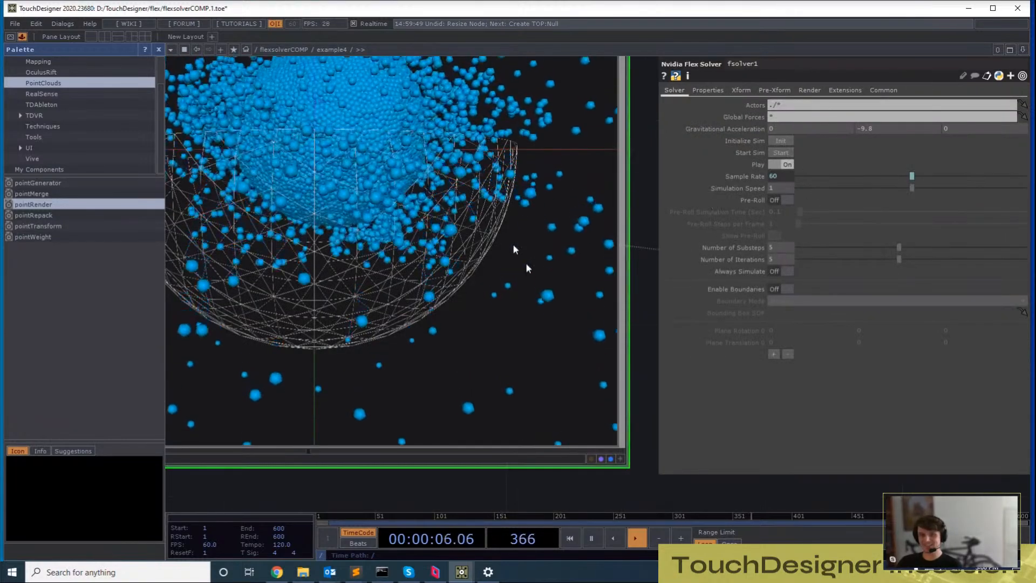
scroll(427, 281, down, 2)
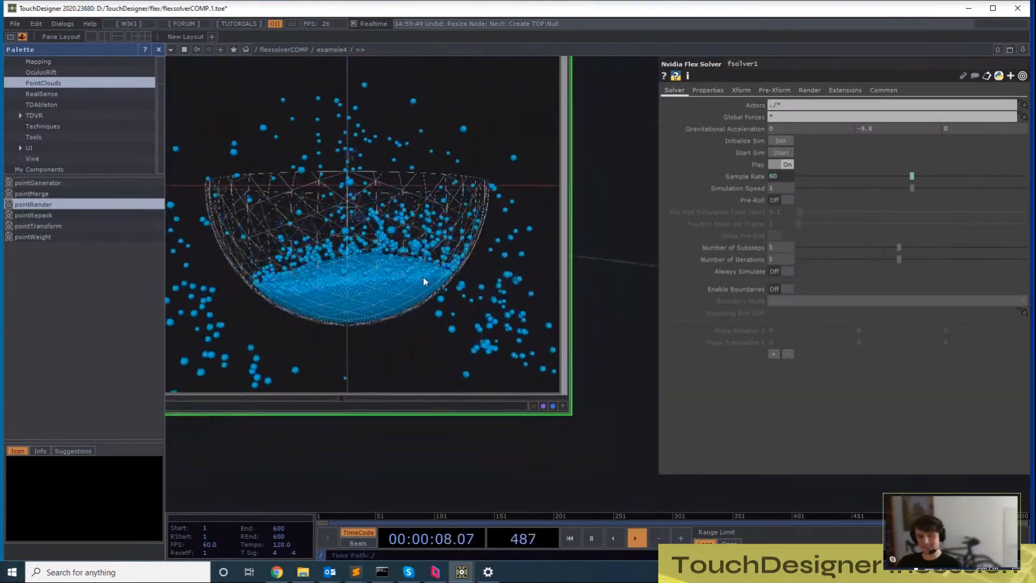
scroll(396, 277, up, 2)
Inspect the texture info of null4 and the parameters of pointRender
scroll(397, 277, up, 2)
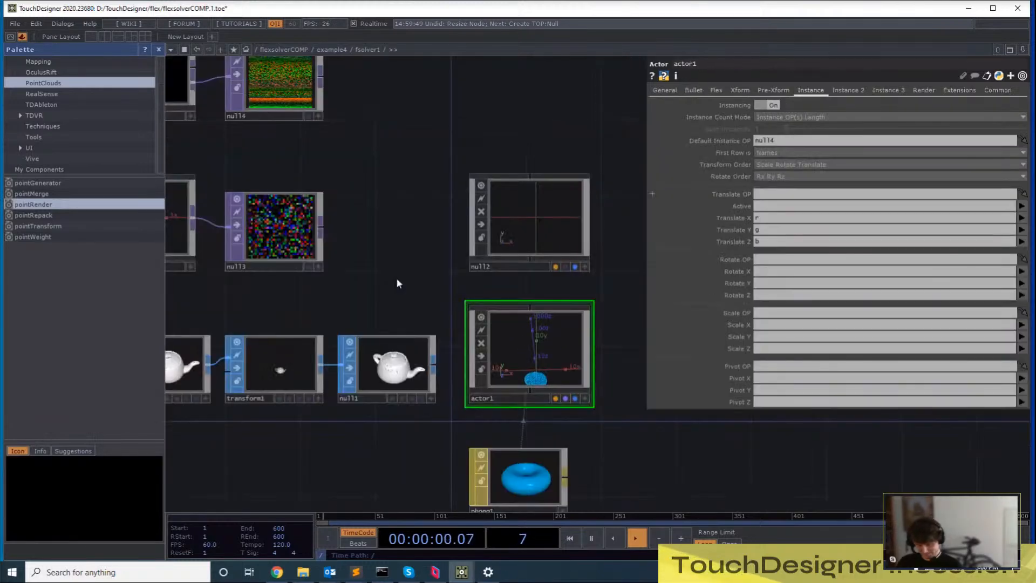
drag(618, 180, 582, 228)
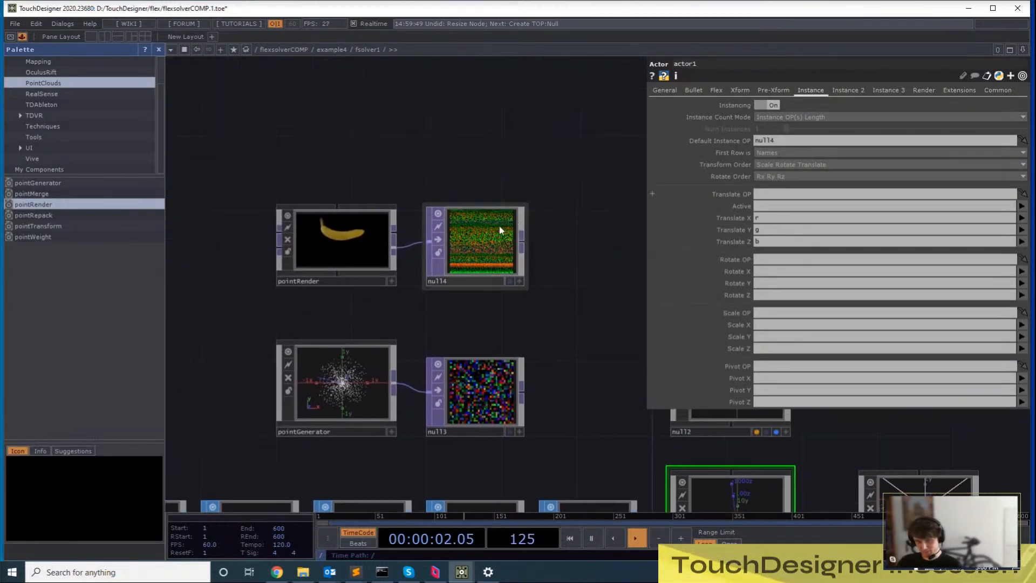
middle_click(487, 241)
click(651, 230)
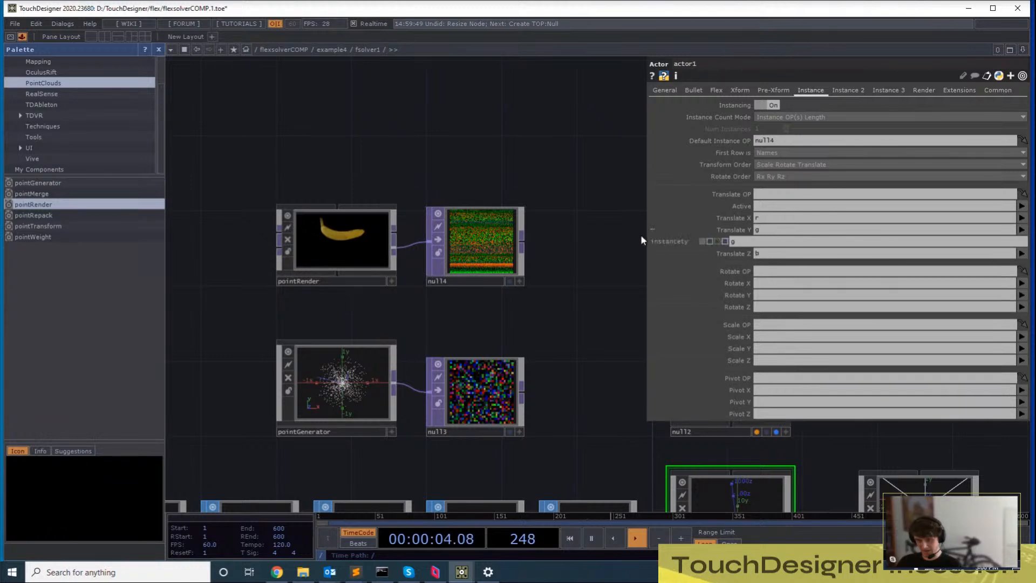
click(387, 207)
drag(518, 292, 434, 387)
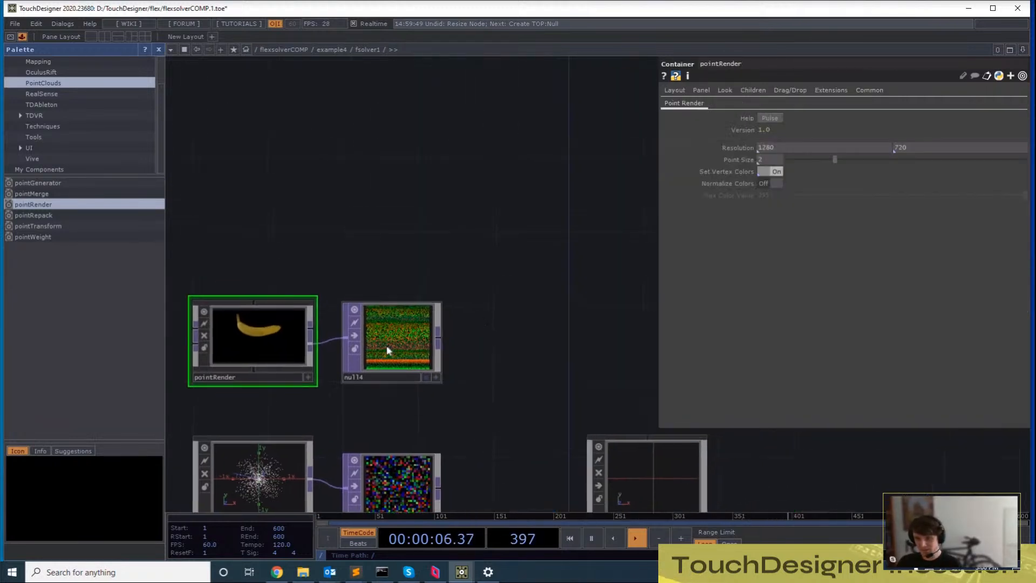
right_click(439, 344)
text(nu)
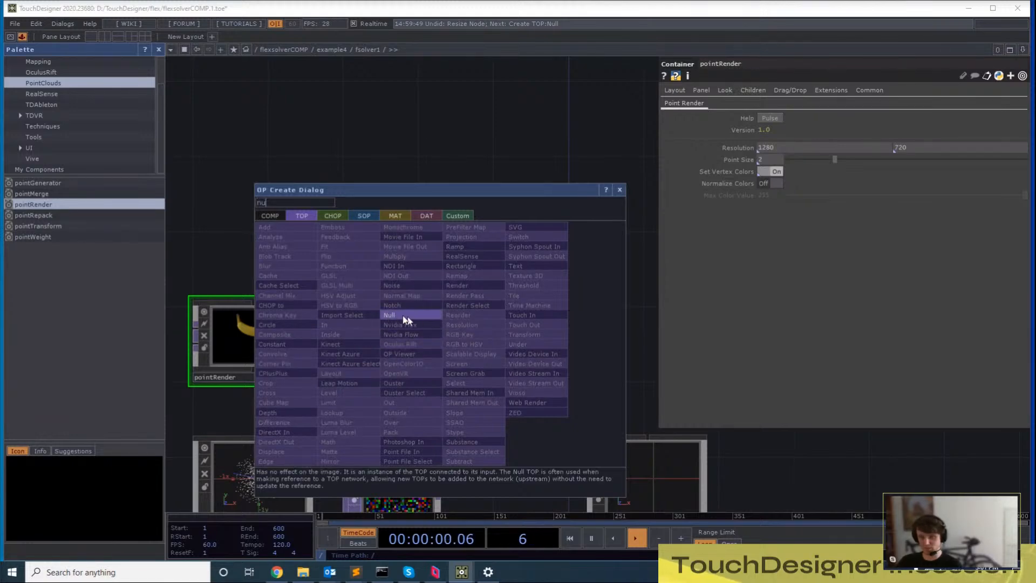
click(397, 315)
click(522, 338)
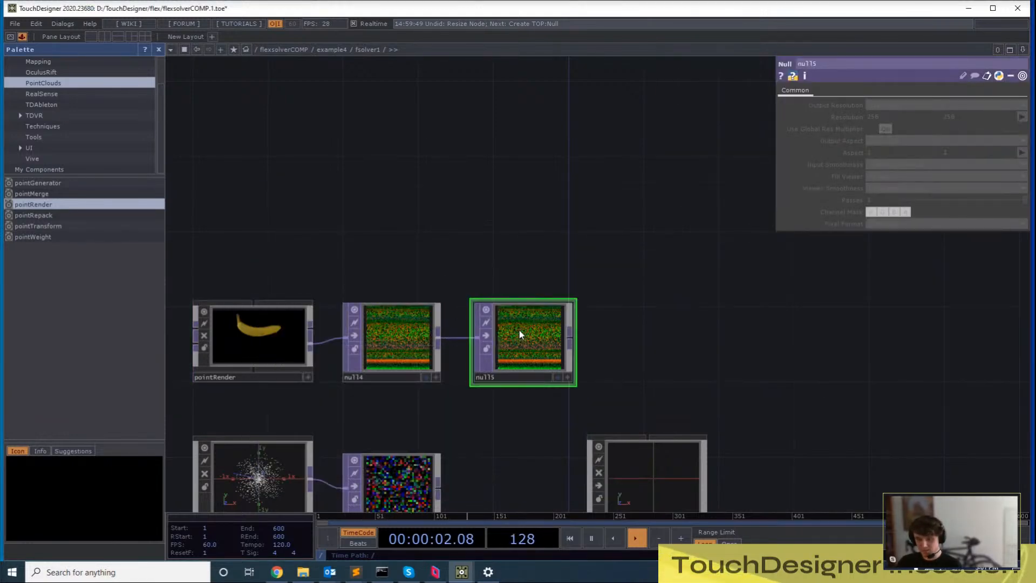
key(Delete)
Add a Math TOP connected to the output of null4
click(420, 327)
right_click(442, 341)
text(math)
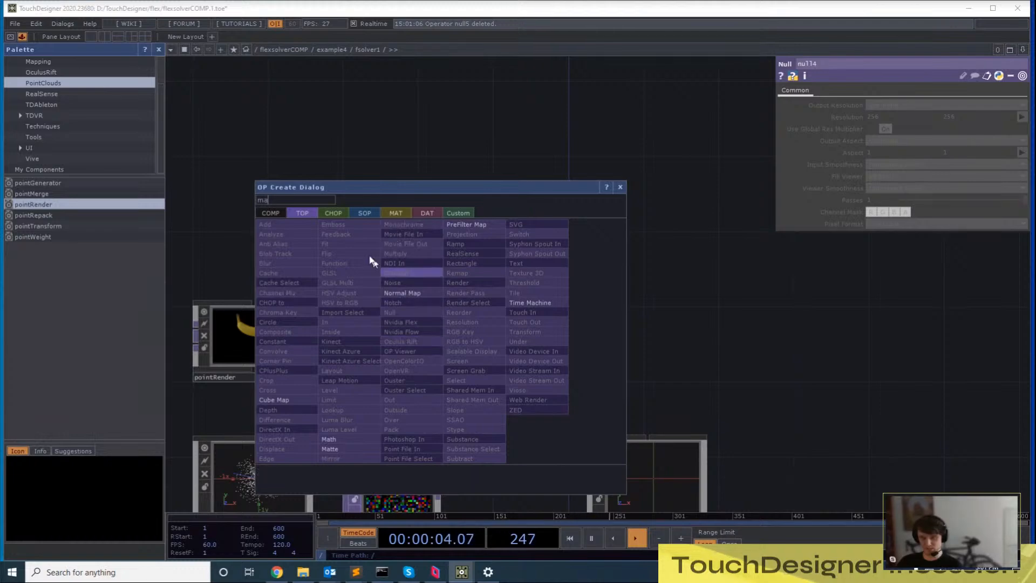
click(336, 439)
click(523, 346)
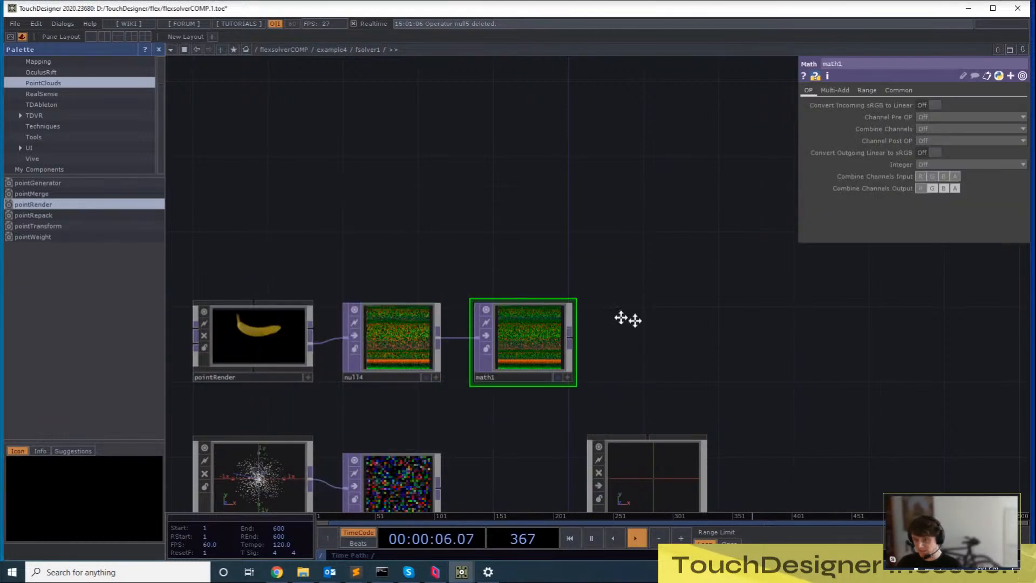
Set the upper To Range value of math1 to 10 to scale up the banana point positions
scroll(594, 189, up, 3)
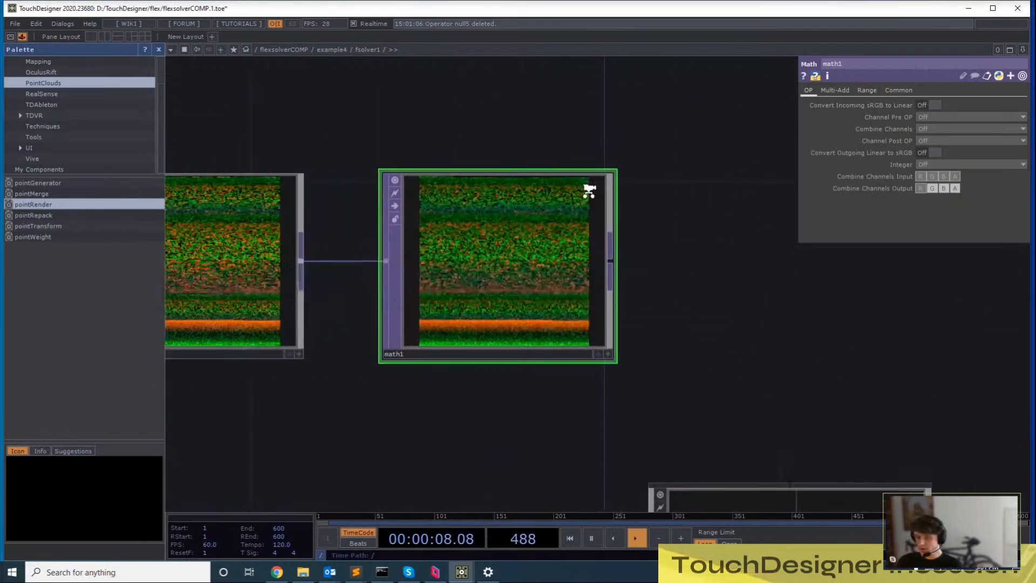
scroll(587, 189, down, 2)
click(876, 90)
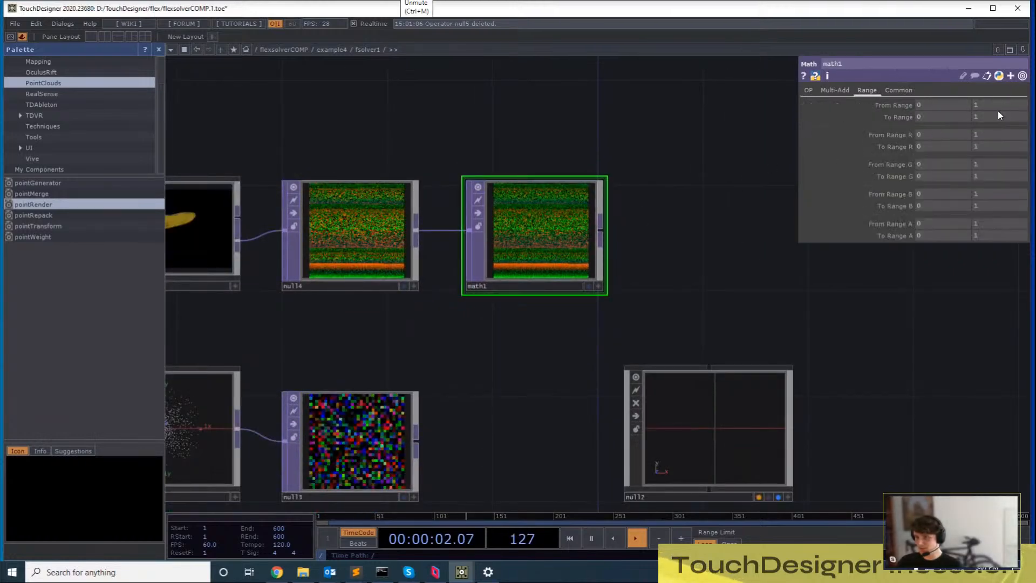
text(10)
key(Return)
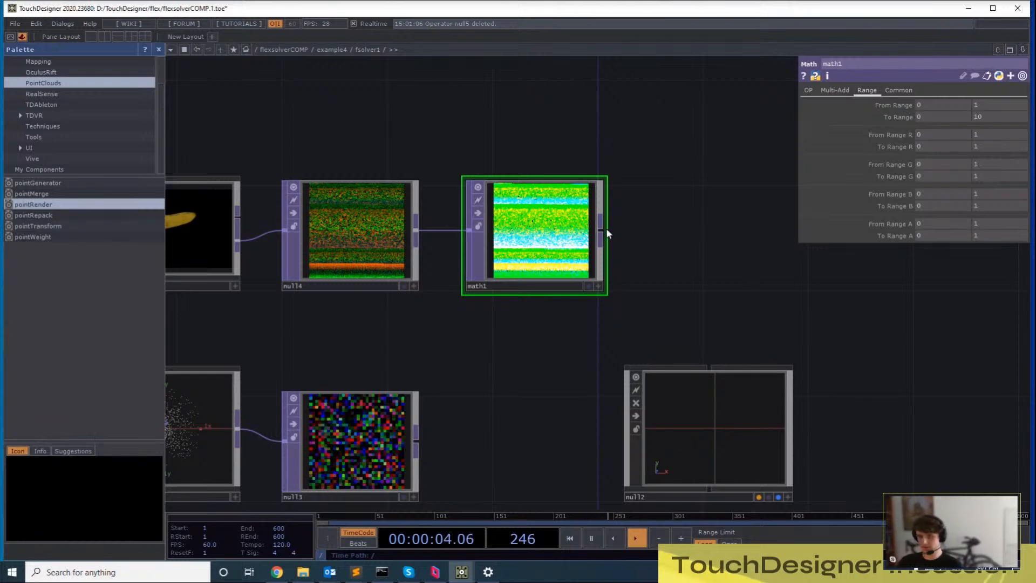
Add a Null TOP connected to the output of math1
right_click(601, 229)
click(556, 192)
click(652, 232)
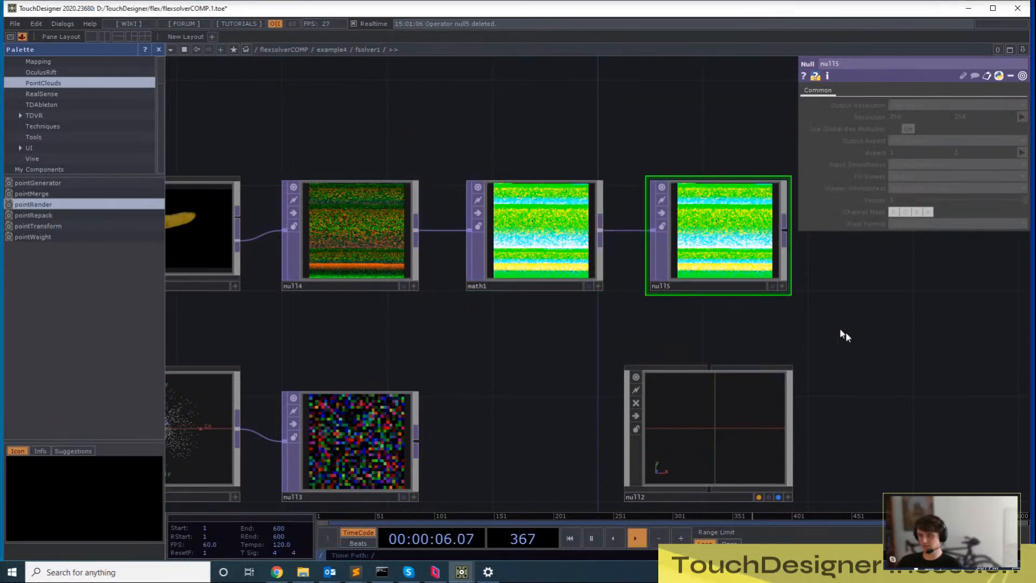
Assign null5 as the default instance OP of actor1
drag(847, 333, 753, 270)
scroll(754, 271, down, 4)
drag(778, 313, 673, 220)
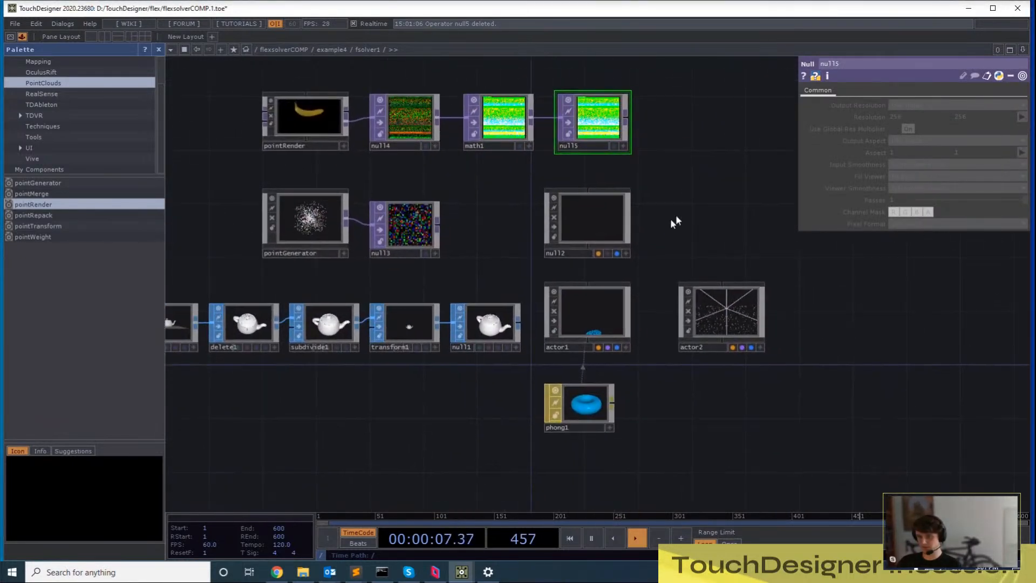
click(583, 320)
drag(480, 176, 358, 227)
drag(467, 173, 779, 142)
Return to the example4 network, initialize the fsolver1 simulation and frame the banana-shaped particles in its viewer
key(u)
click(777, 142)
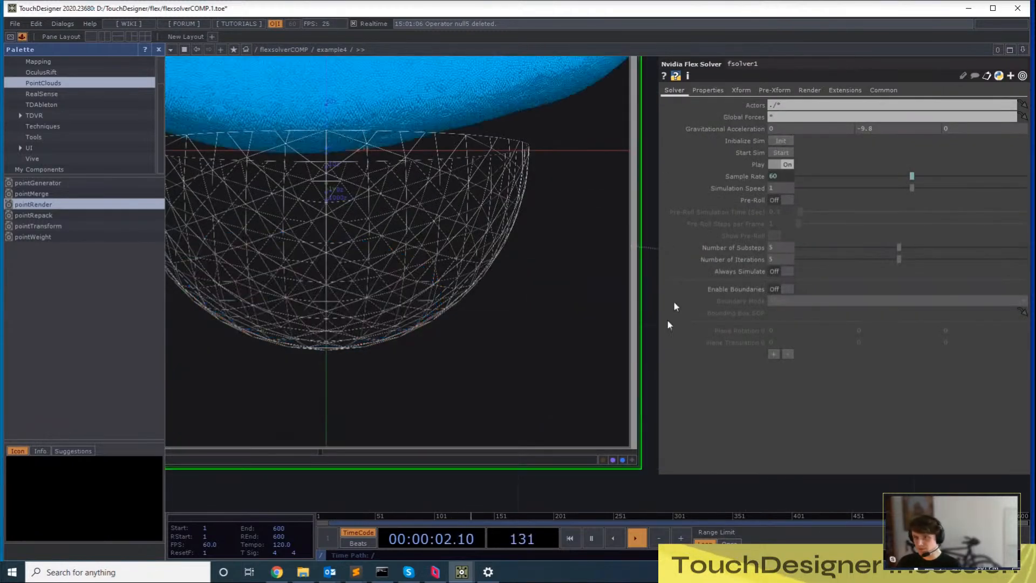
scroll(670, 318, down, 3)
click(618, 385)
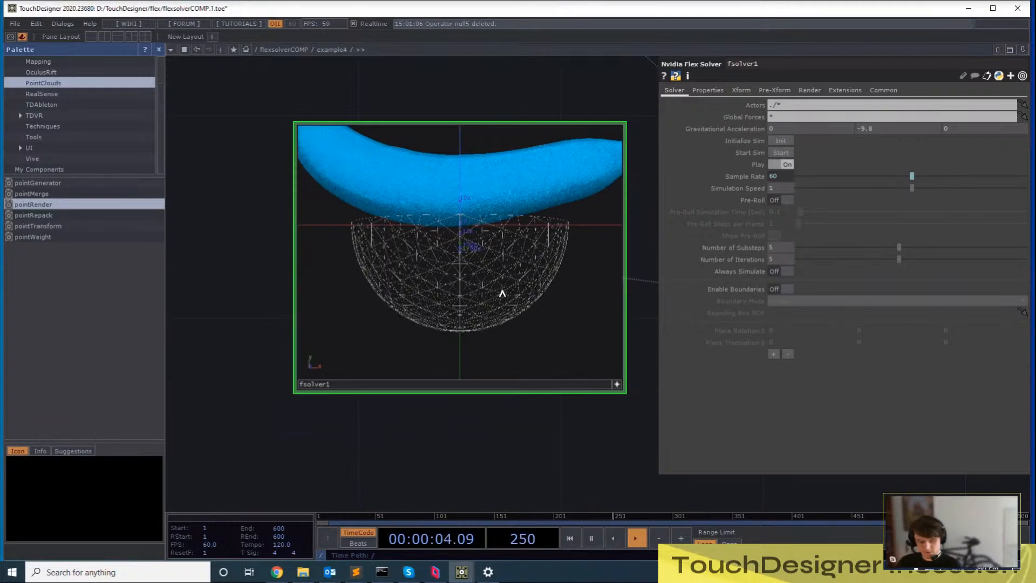
middle_drag(432, 218, 561, 243)
middle_drag(419, 225, 529, 218)
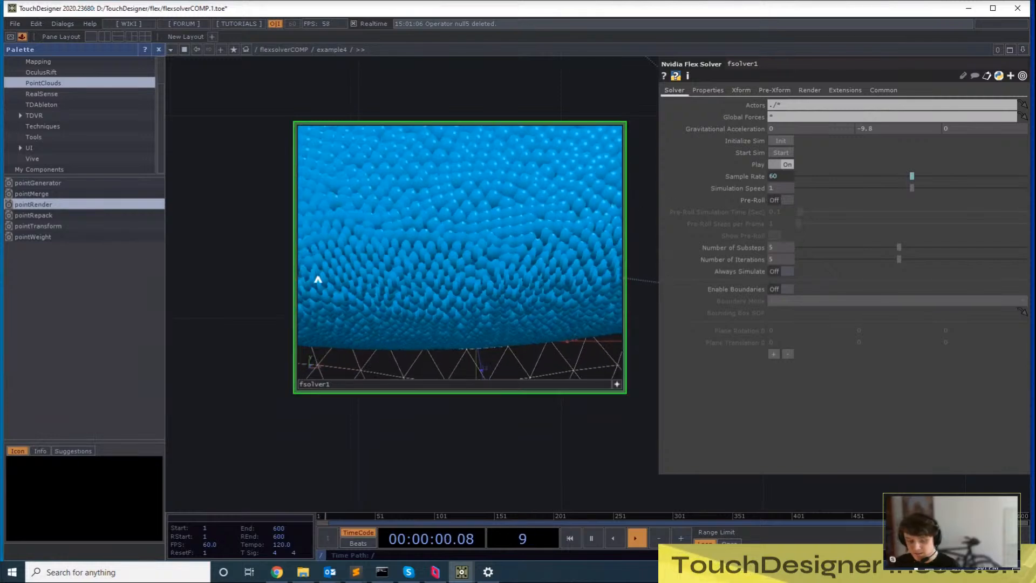
Run the fsolver1 simulation and examine how the banana-shaped fluid falls into and around the bowl
click(786, 153)
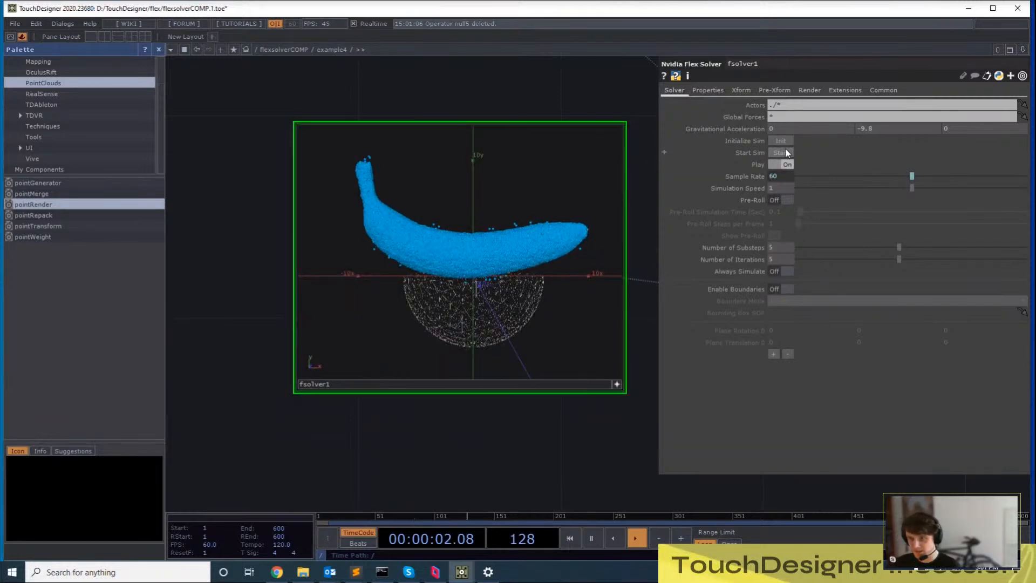
scroll(479, 292, up, 5)
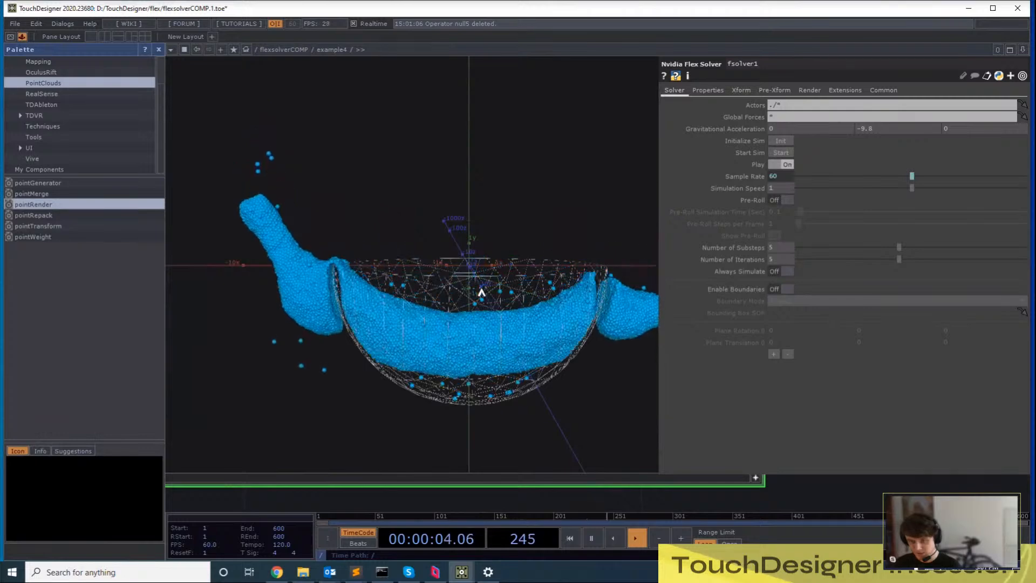
drag(544, 298, 548, 324)
scroll(518, 302, down, 4)
right_drag(518, 303, 516, 108)
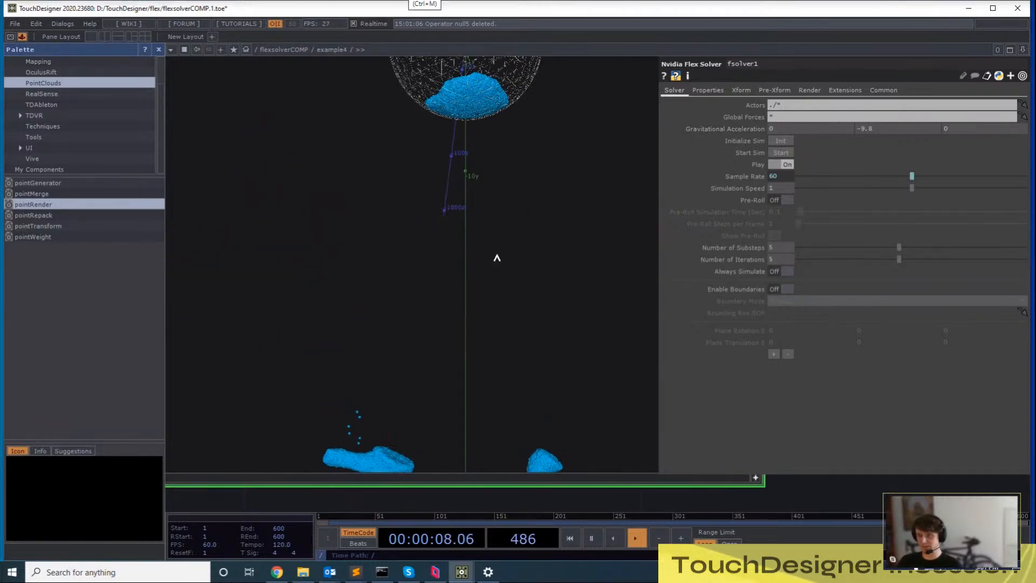
drag(498, 256, 531, 244)
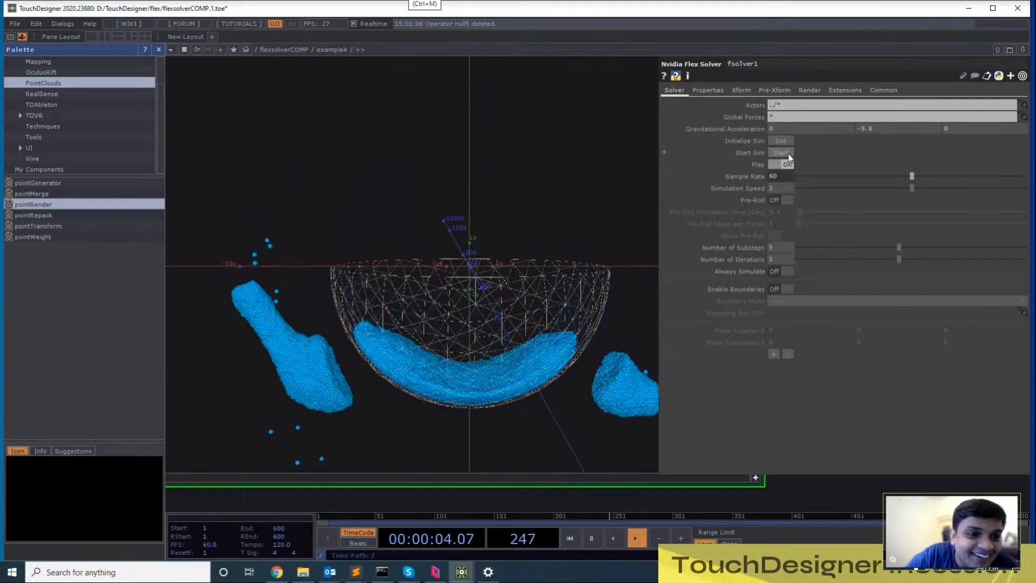
drag(820, 488, 707, 477)
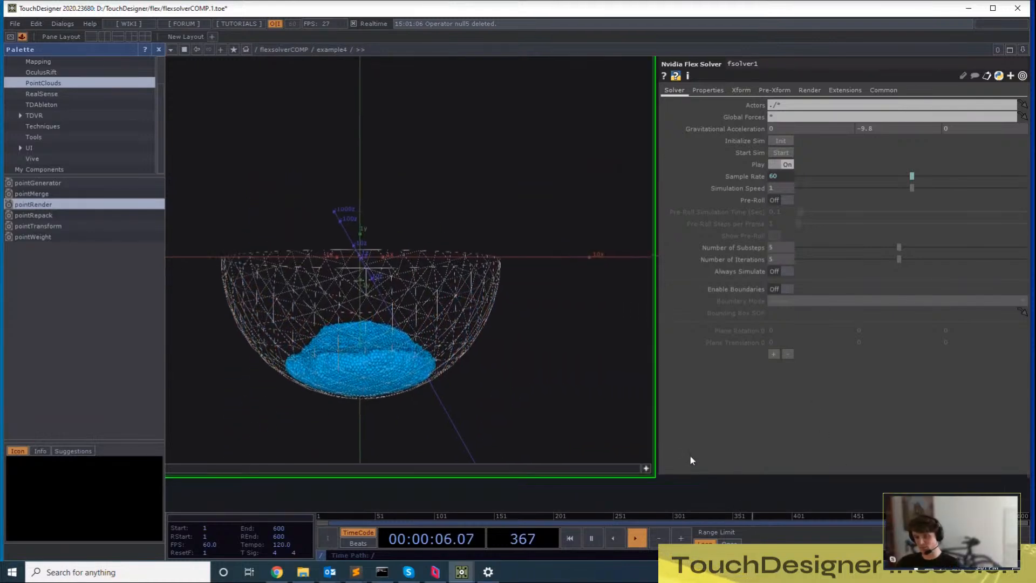
scroll(691, 459, down, 2)
drag(602, 495, 553, 489)
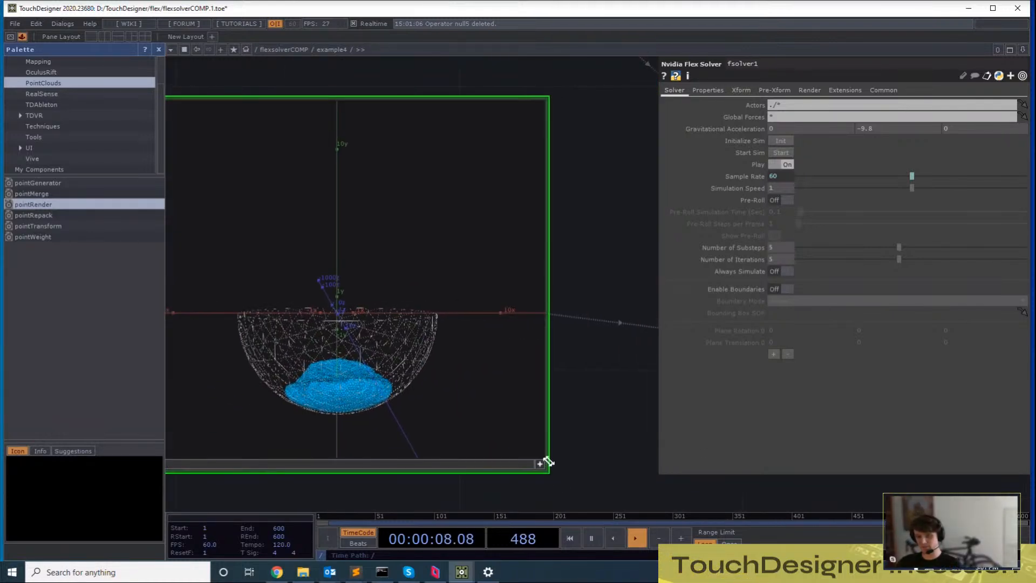
Inspect pointfilein1 inside the pointRender component of fsolver1 and browse the PointClouds sample folder without changing the file
key(i)
scroll(532, 284, down, 3)
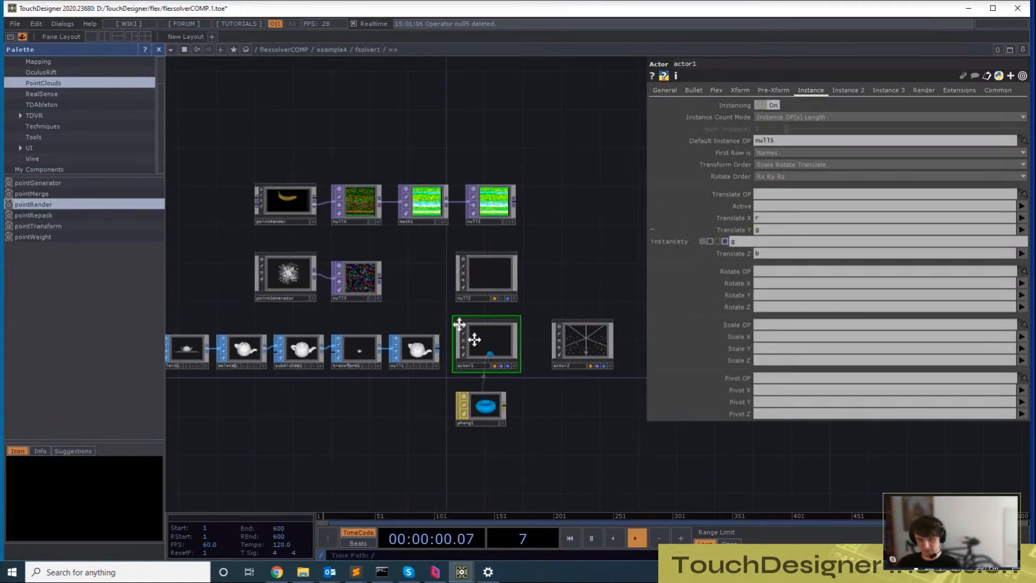
drag(458, 324, 538, 408)
scroll(361, 271, up, 6)
click(383, 337)
key(i)
drag(340, 277, 684, 224)
click(299, 324)
drag(398, 294, 523, 314)
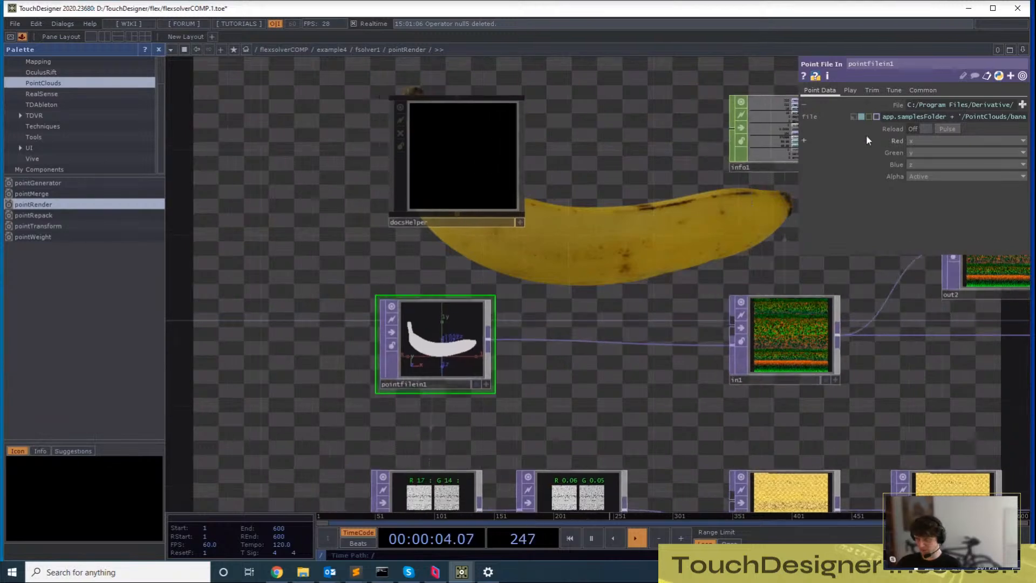
click(1021, 105)
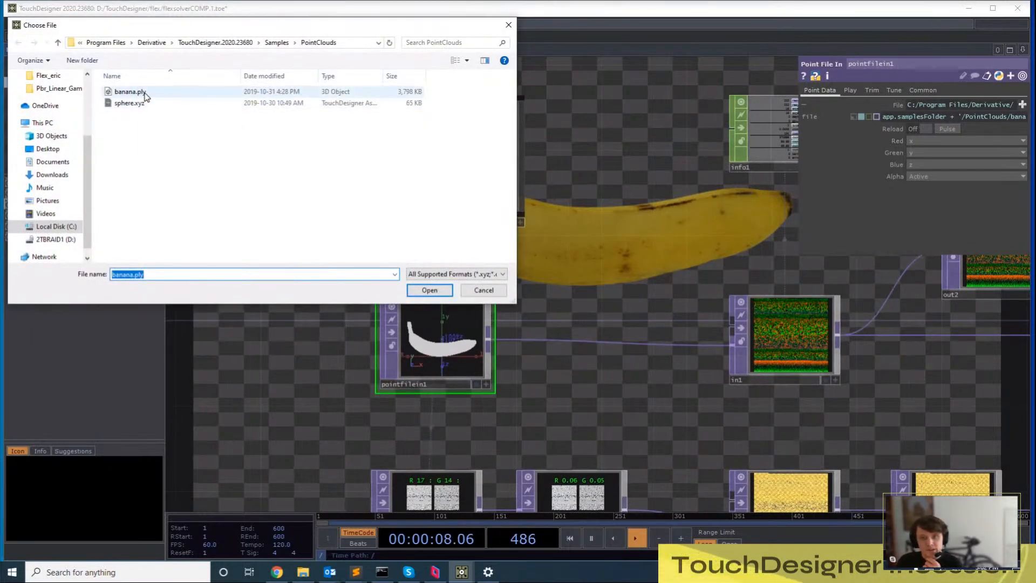
key(Escape)
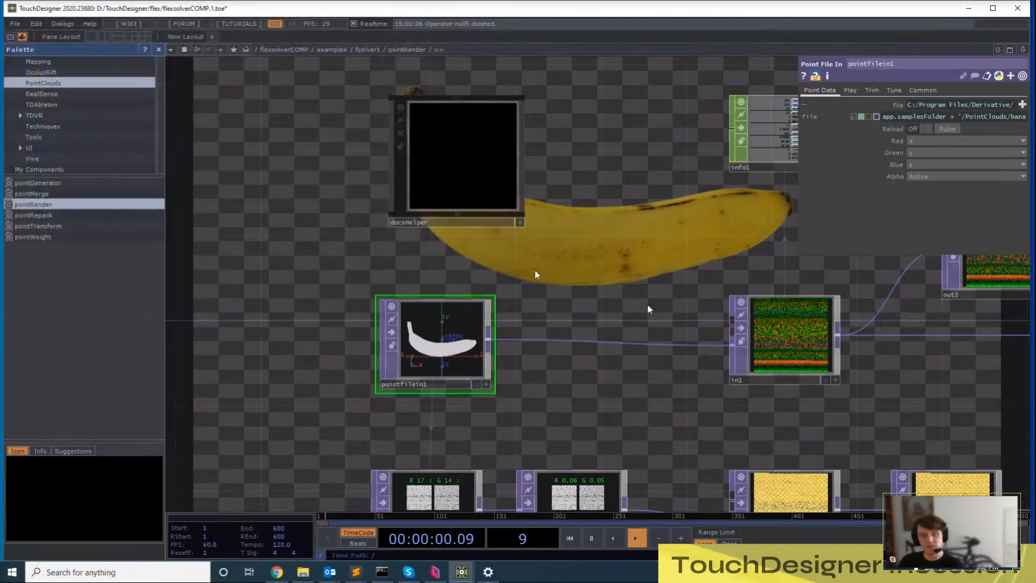
Return to the example4 network and restart the fsolver1 simulation
key(u)
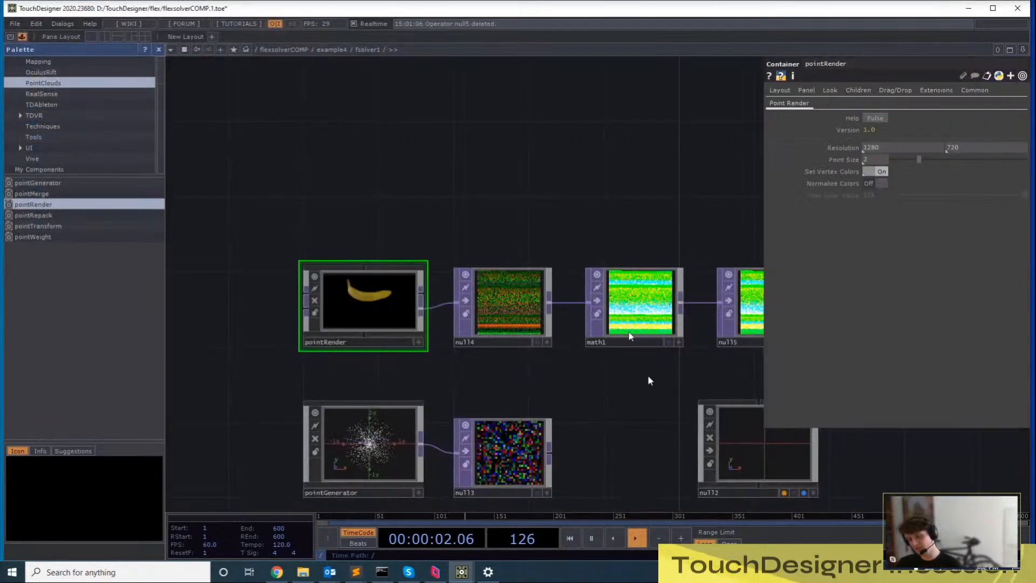
key(u)
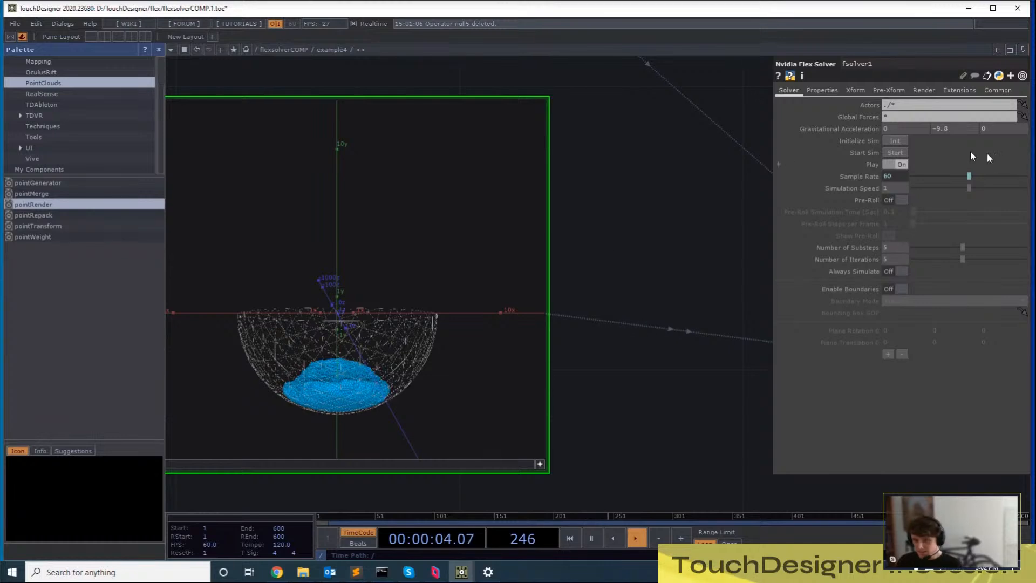
click(907, 154)
drag(623, 238, 702, 236)
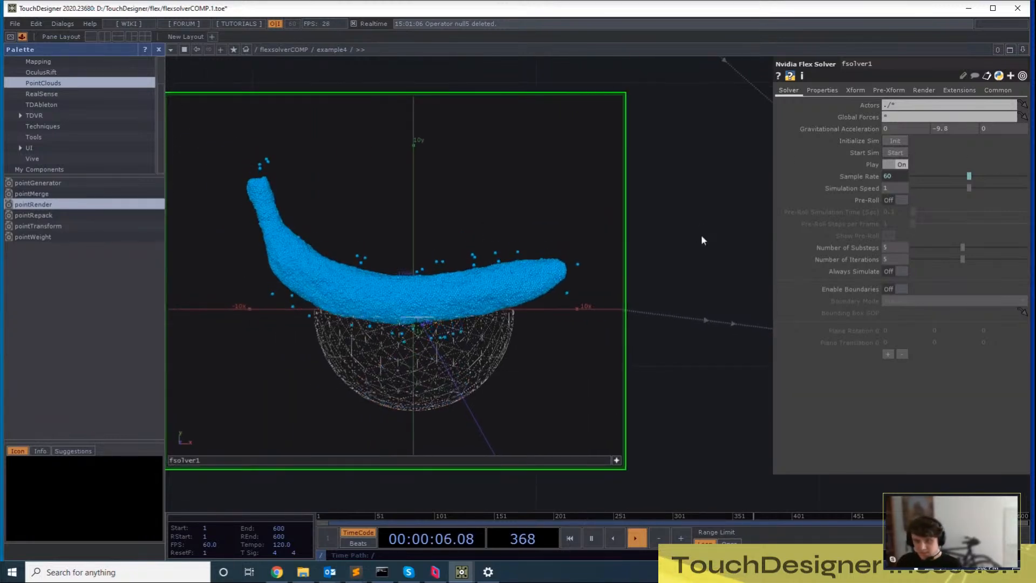
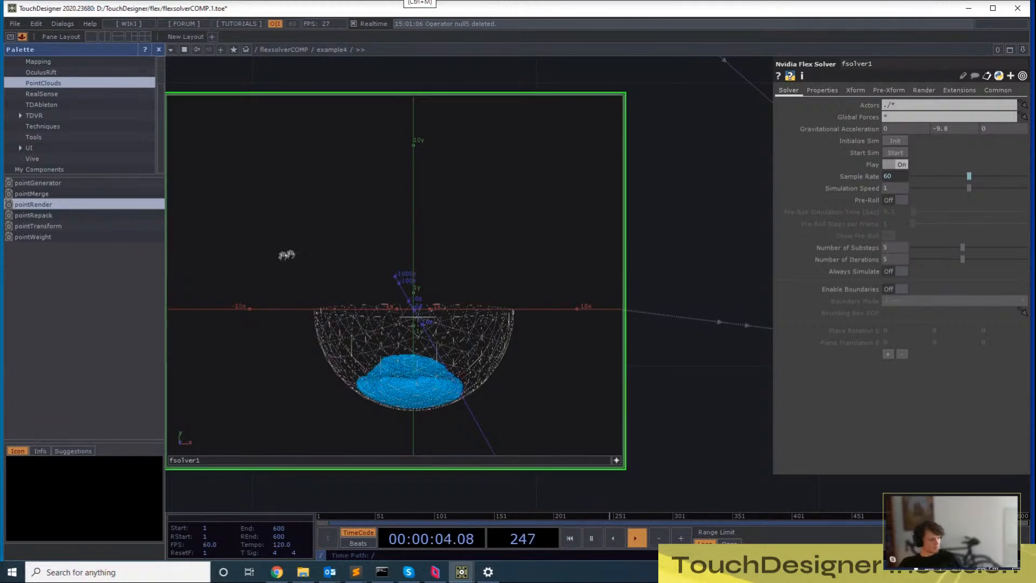
middle_drag(265, 246, 39, 264)
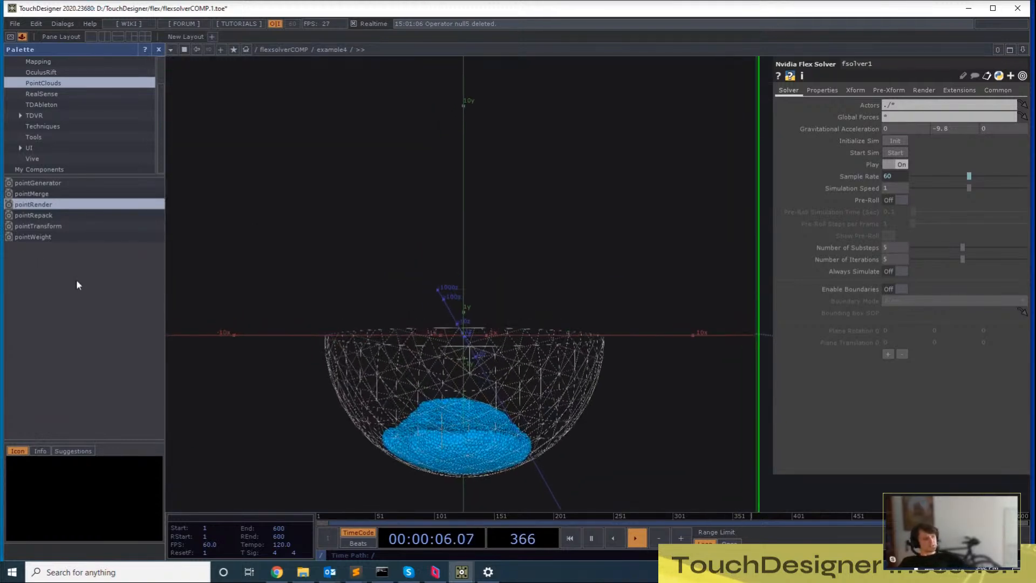
middle_drag(599, 281, 752, 407)
drag(680, 424, 651, 459)
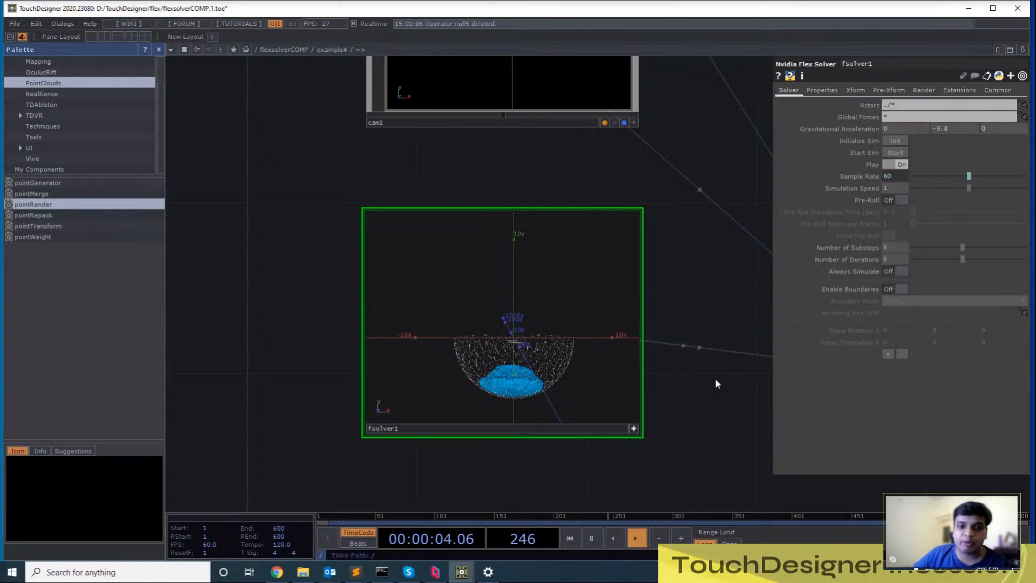
Go up to the flexsolverCOMP network and review the snippet information of example1 and example3
key(u)
drag(628, 455, 483, 457)
click(230, 370)
drag(358, 246, 428, 219)
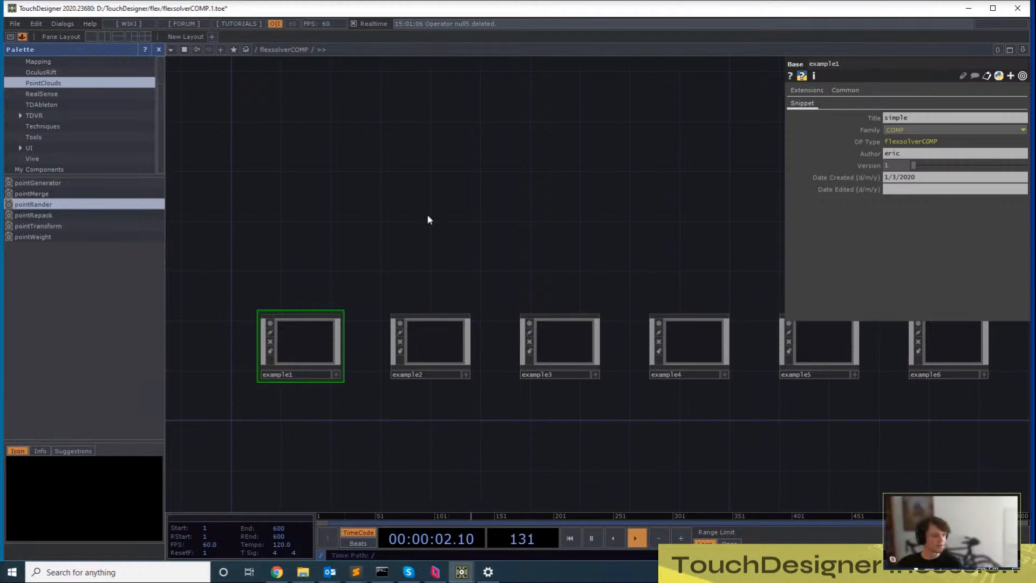
drag(428, 219, 372, 255)
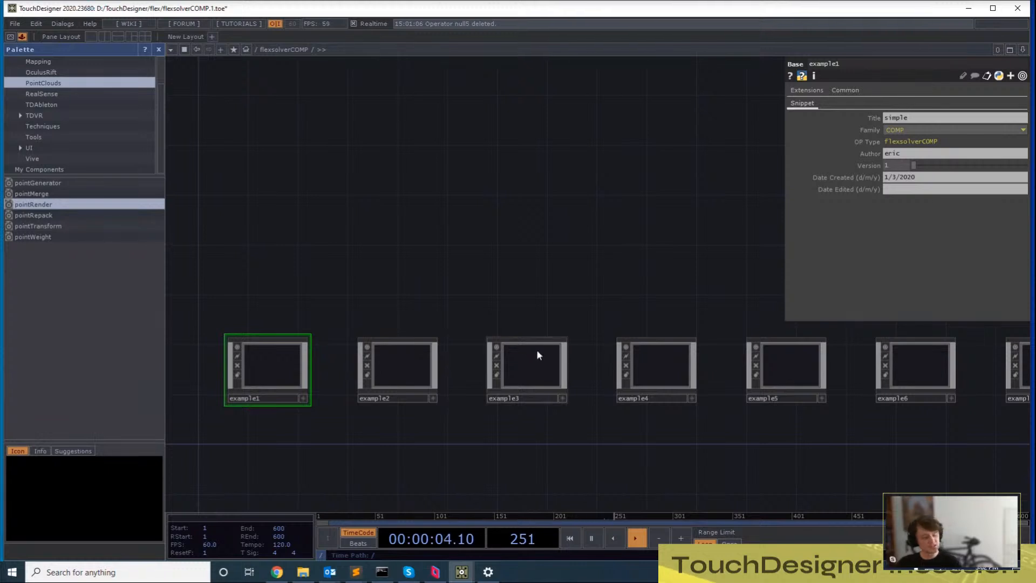
drag(537, 266, 401, 297)
click(542, 453)
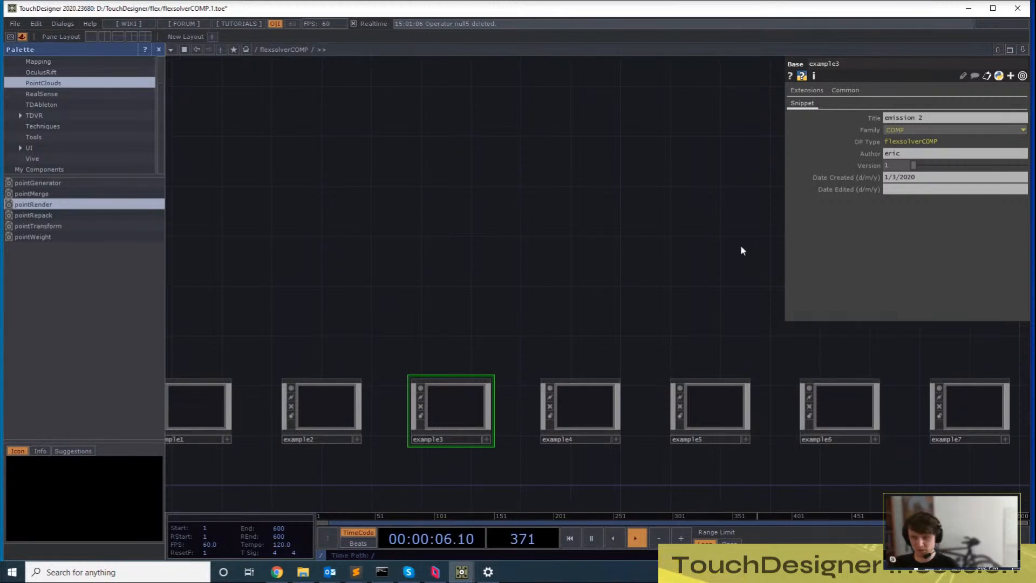
drag(588, 211, 501, 89)
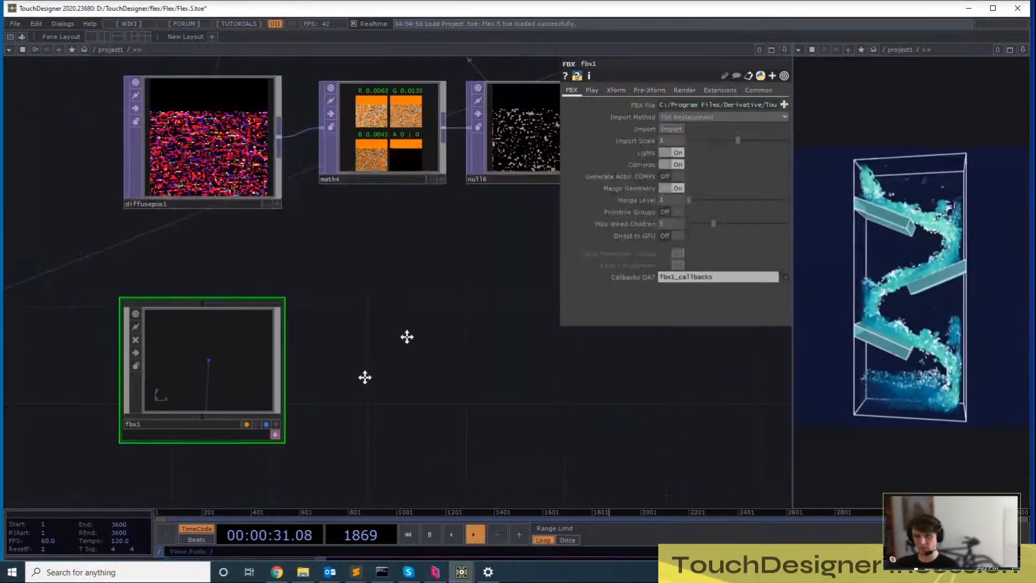
Examine the Instance 2 parameters of geo1 in the Flex.5.toe project
scroll(405, 335, down, 3)
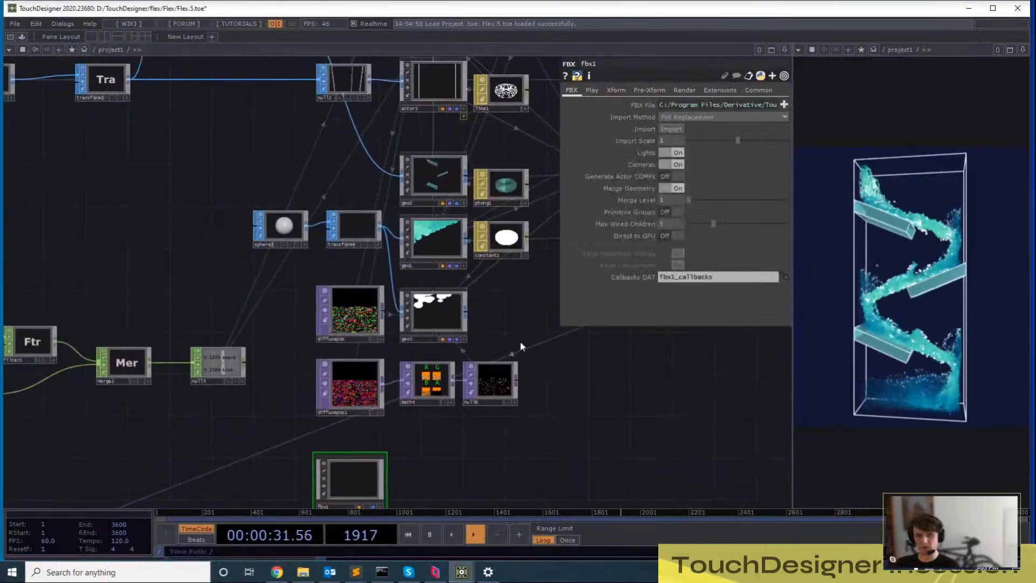
drag(520, 342, 465, 365)
click(387, 262)
drag(454, 302, 248, 277)
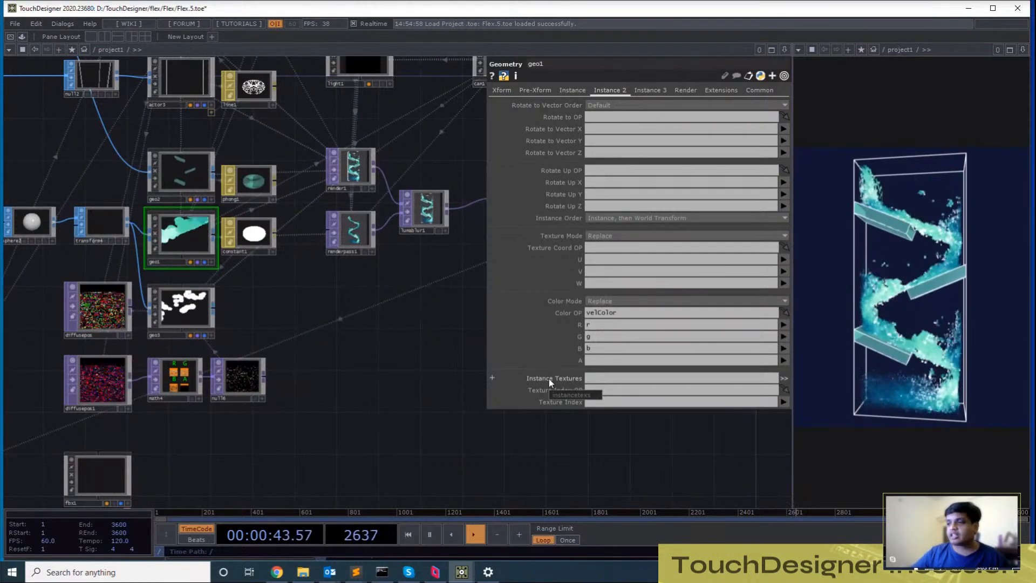
Switch back to the flexsolverCOMP project, look at the solver inside example2, and go back up
click(461, 575)
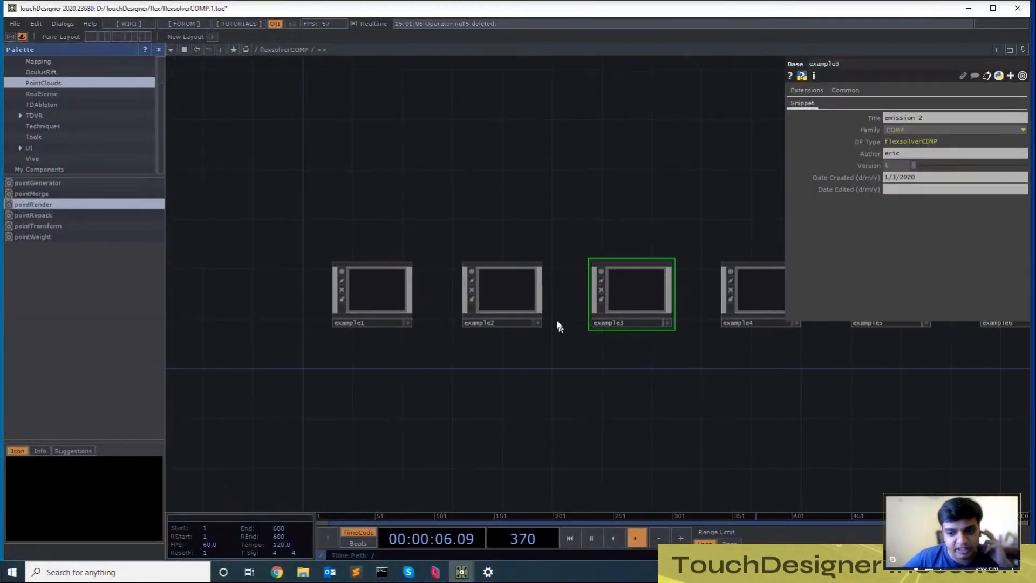
click(520, 290)
key(i)
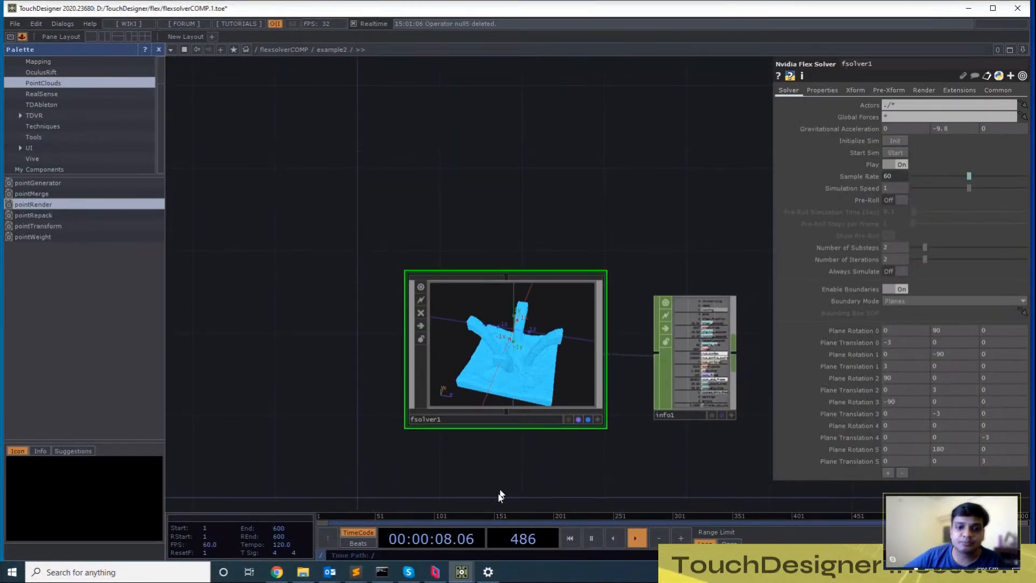
key(u)
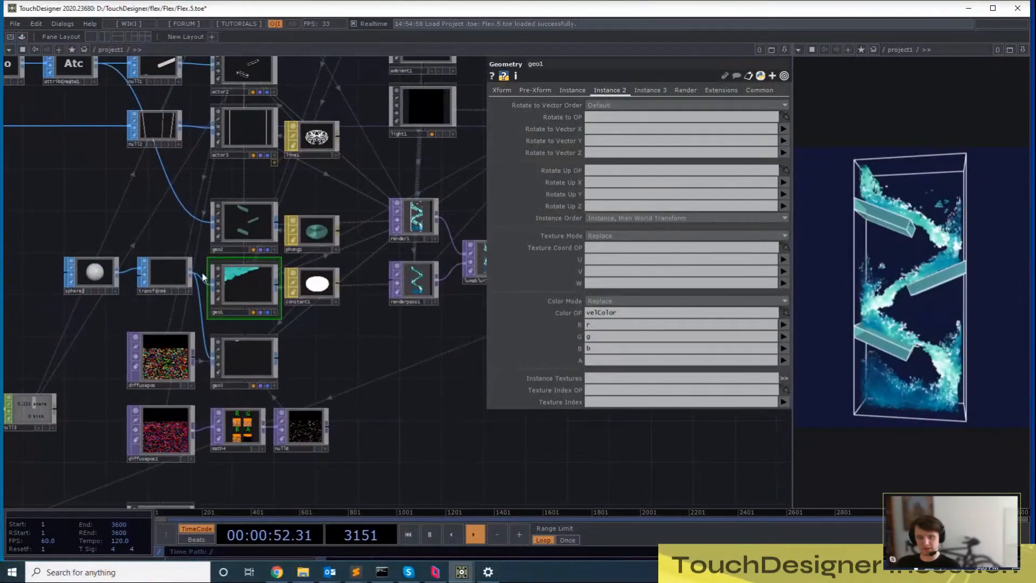
Look over the Flex.5.toe network from geo1 up to the Flex solver and view the top-level project1 container
scroll(198, 201, up, 3)
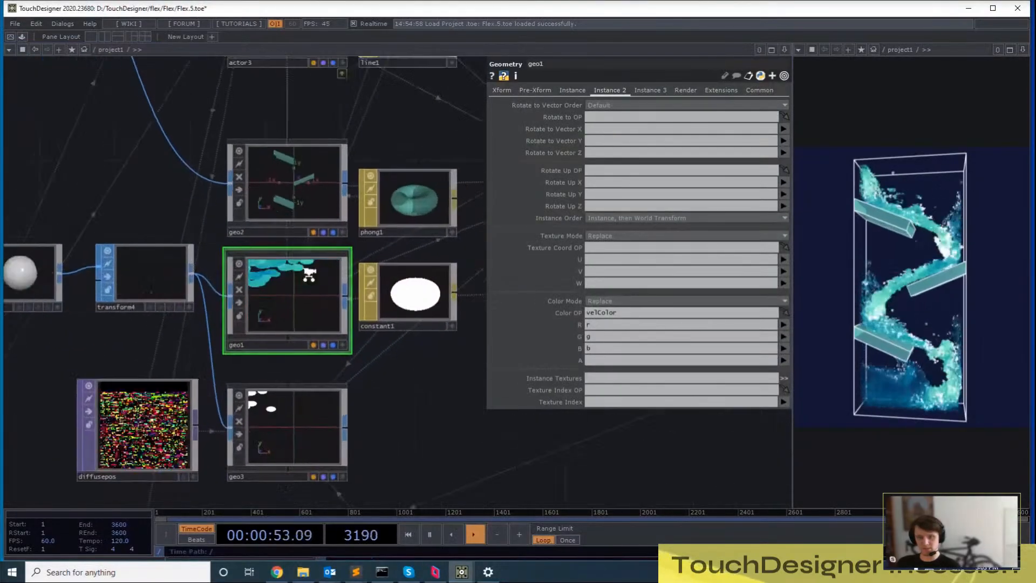
drag(199, 201, 185, 344)
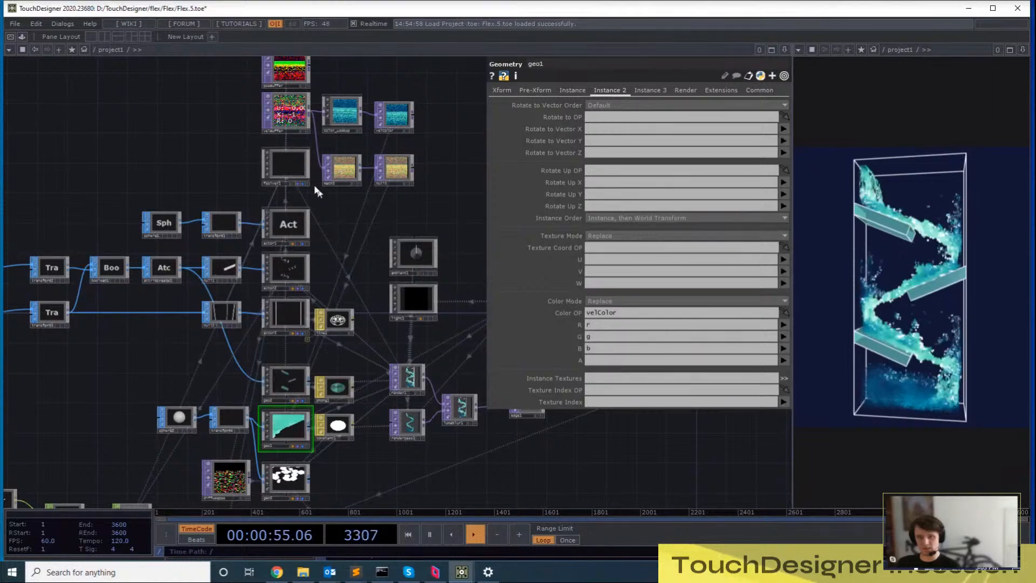
click(301, 171)
key(shift+h)
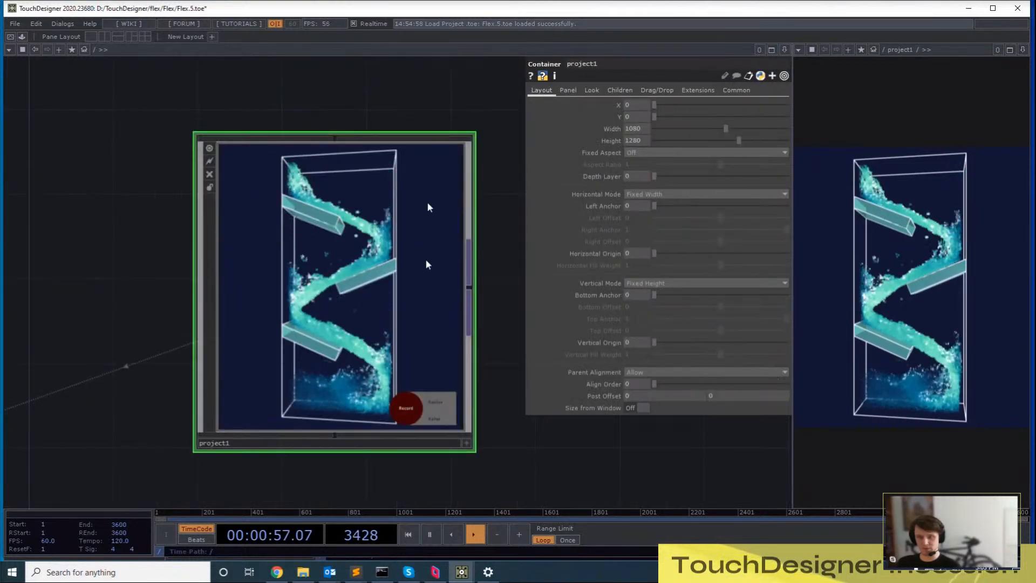
key(shift+h)
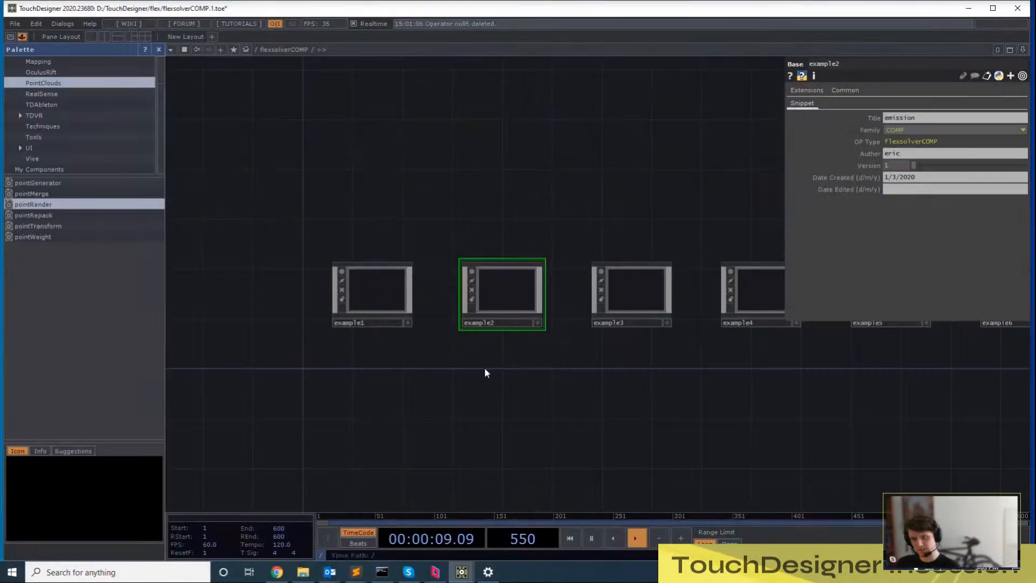
Open the fsolver1 network inside example2 of the flexsolverCOMP project to view its actors
key(i)
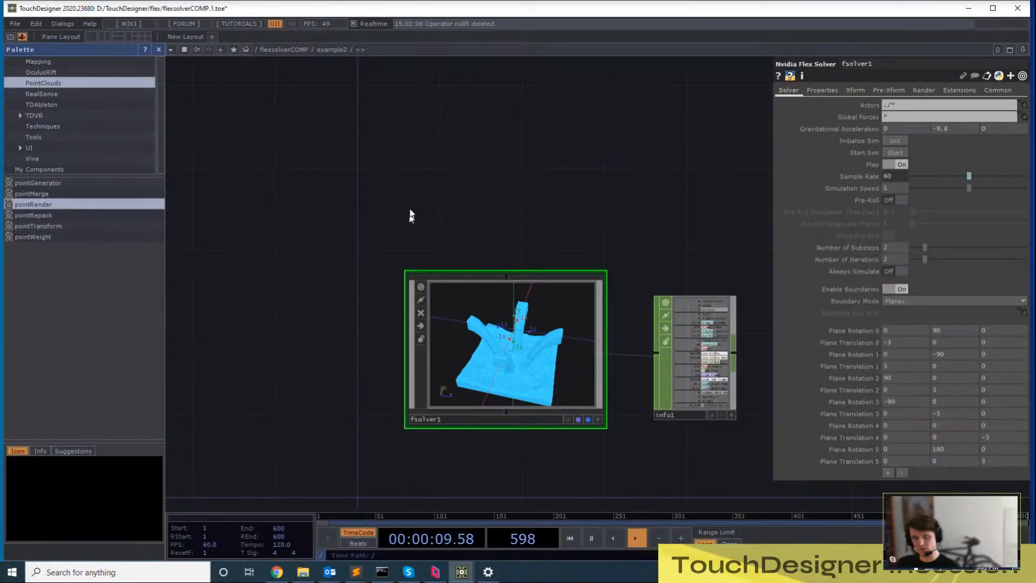
key(i)
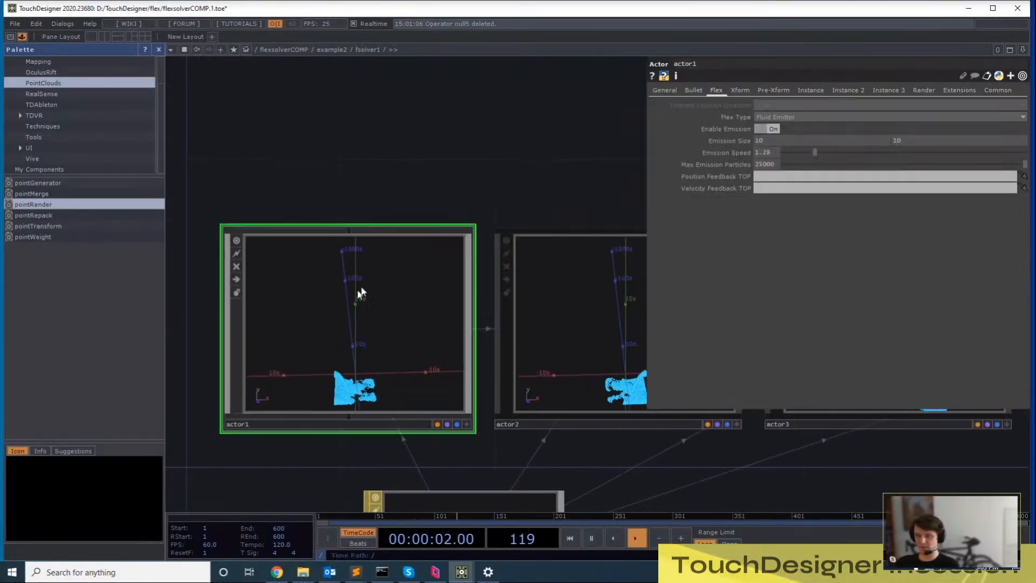
Look over the four actors inside fsolver1, and go back up to view the fluid on the fsolver1 node in example2
scroll(363, 154, down, 3)
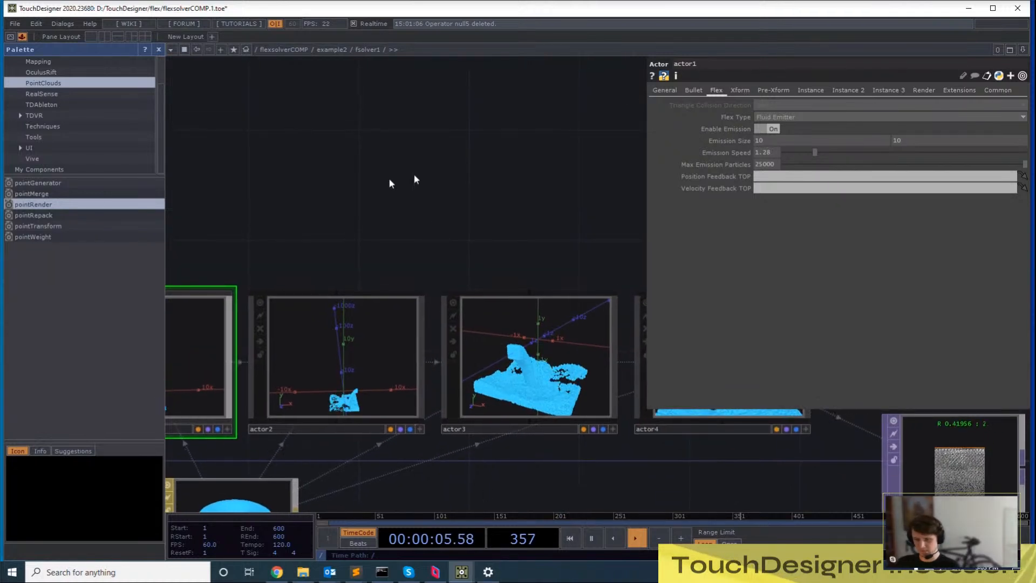
scroll(296, 155, down, 3)
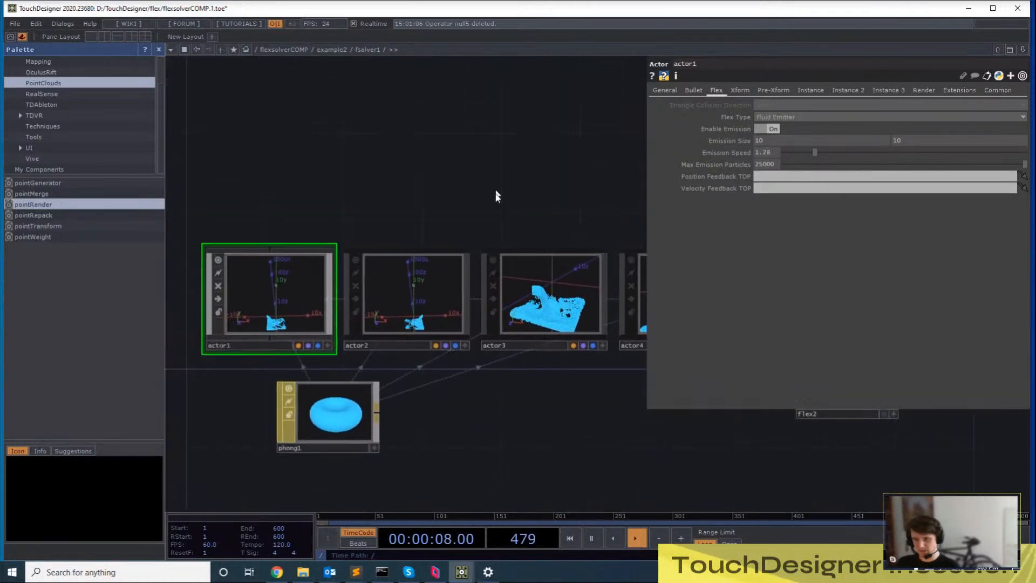
scroll(451, 176, down, 3)
scroll(469, 416, up, 5)
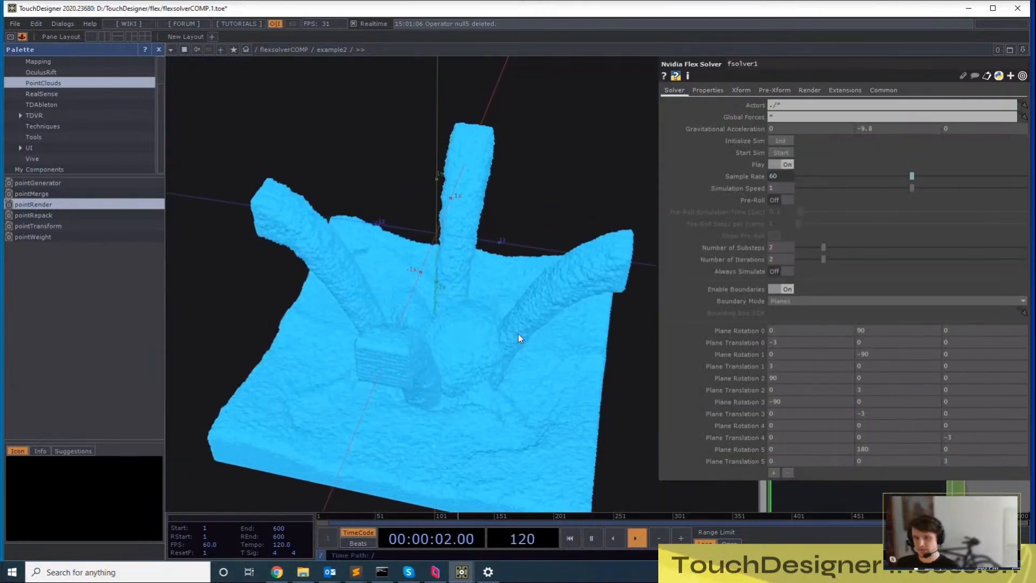
scroll(485, 337, down, 4)
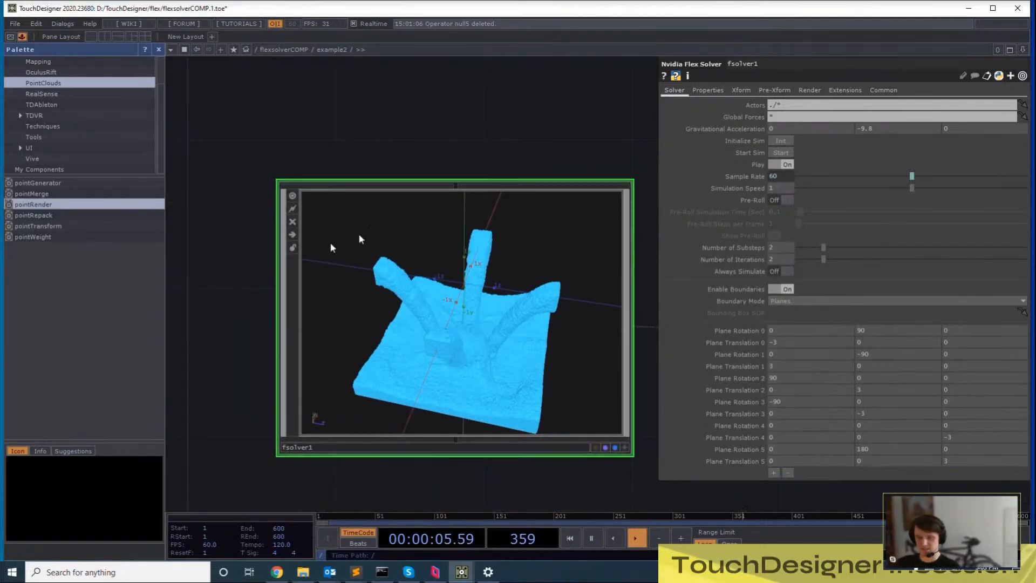
drag(428, 135, 440, 136)
key(u)
drag(559, 252, 410, 234)
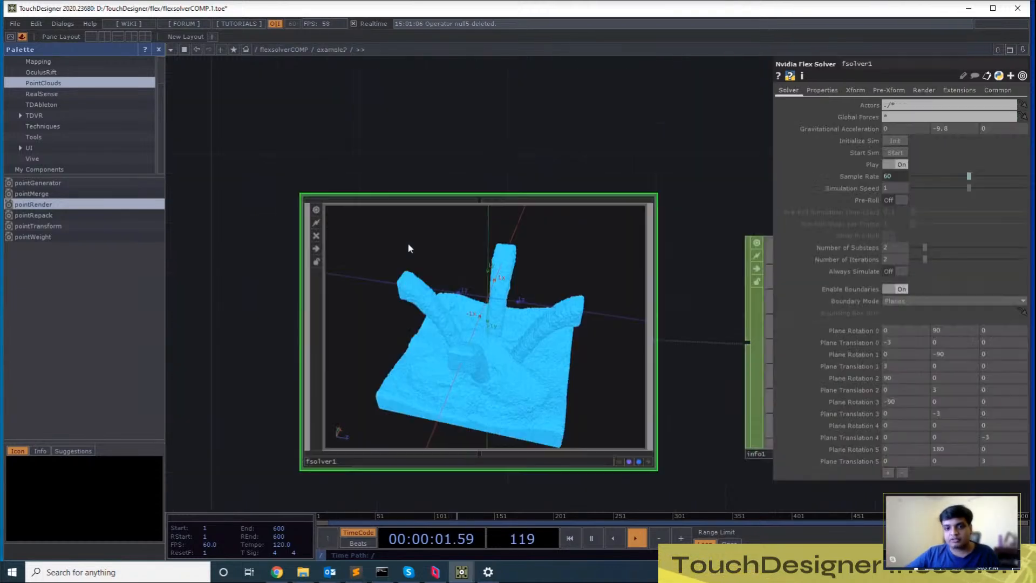
Open the fsolver1 network of example2 again and select actor1 through actor4
key(i)
key(i)
scroll(421, 213, down, 2)
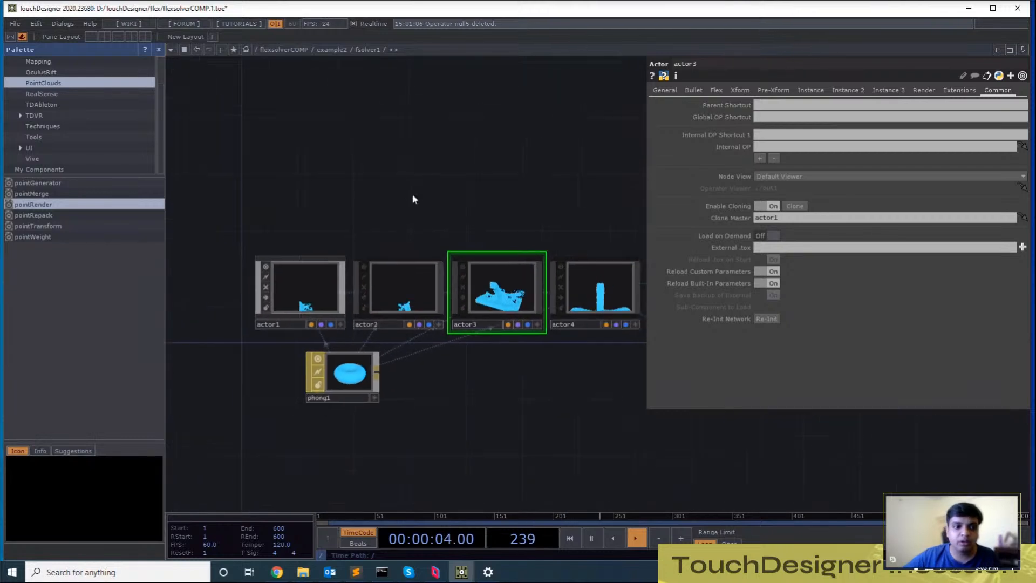
drag(412, 193, 510, 252)
scroll(510, 252, up, 3)
drag(442, 243, 565, 245)
right_drag(277, 247, 725, 389)
drag(666, 452, 581, 454)
right_drag(239, 200, 633, 402)
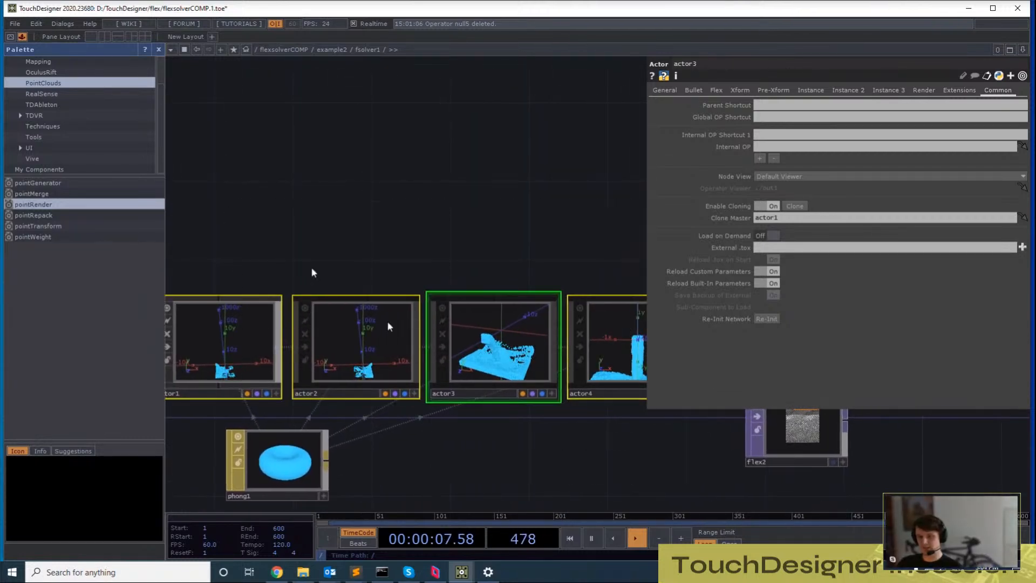
Close the Palette to widen the network view, and mark out the row of four actors in fsolver1
click(157, 50)
drag(302, 171, 400, 208)
click(436, 205)
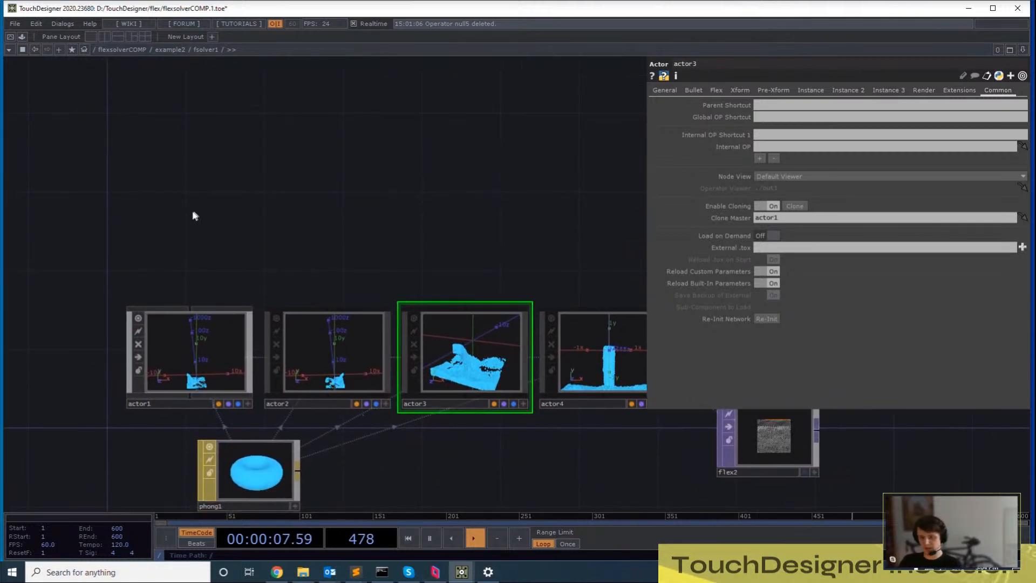
right_drag(183, 246, 598, 417)
click(320, 195)
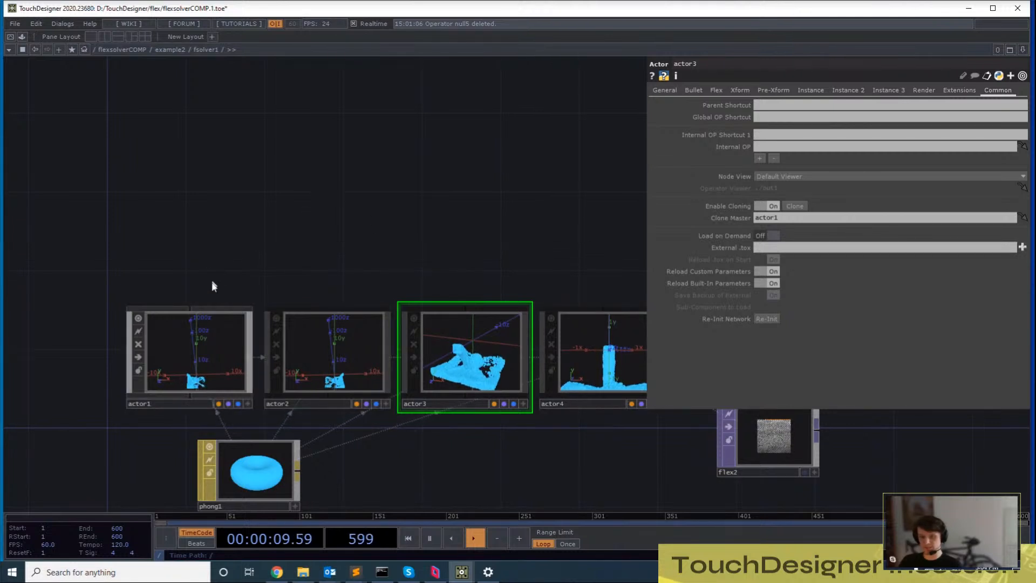
right_drag(204, 238, 613, 428)
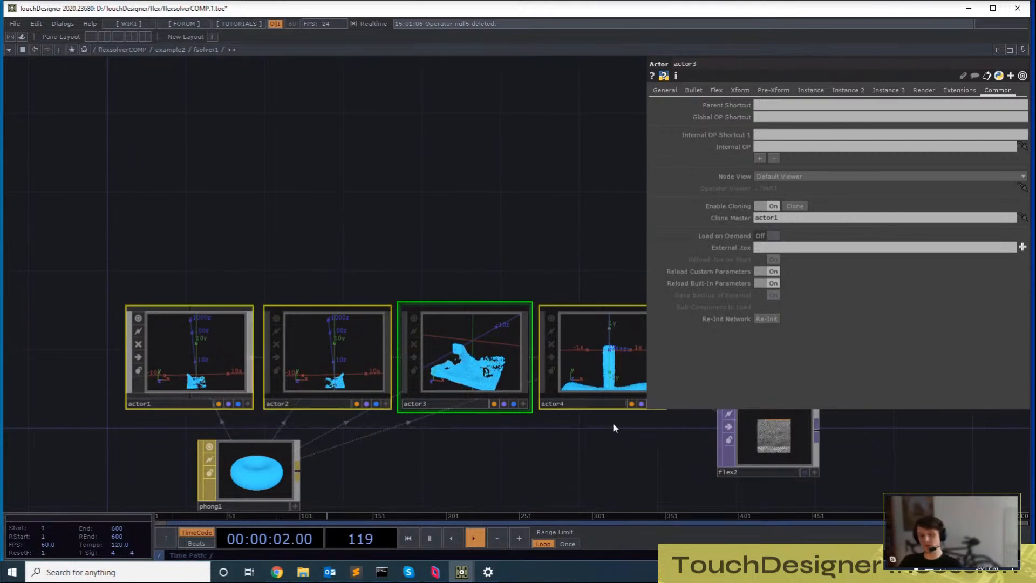
click(444, 235)
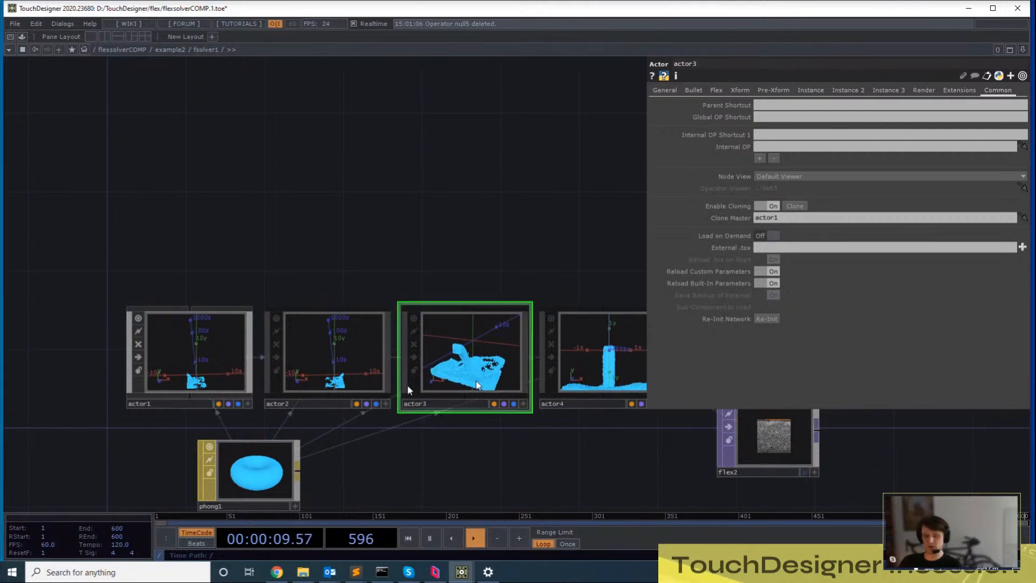
Return to example2 and examine the emitted fluid from several angles in the fsolver1 node's interactive view
key(u)
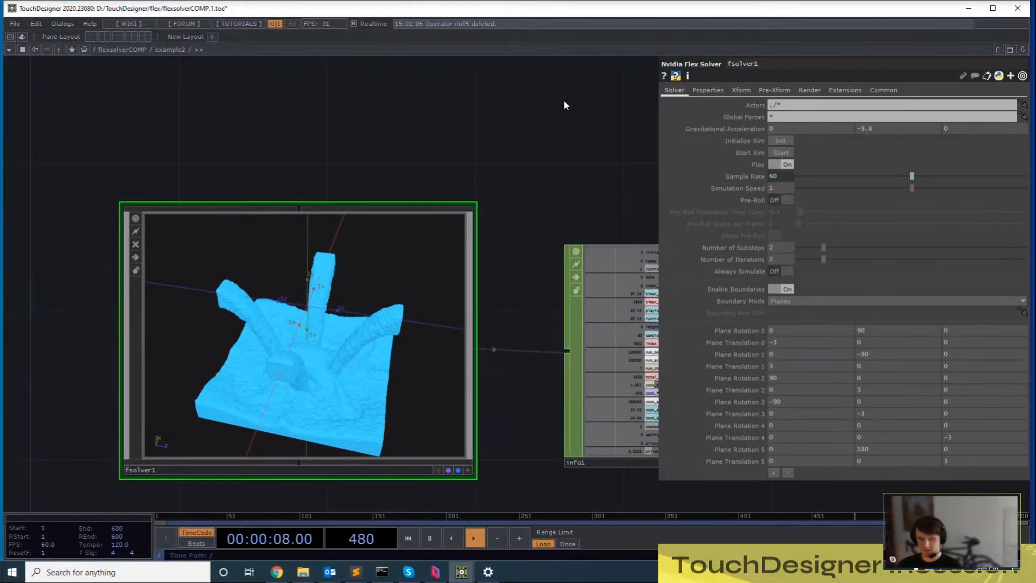
drag(564, 101, 562, 159)
key(u)
key(i)
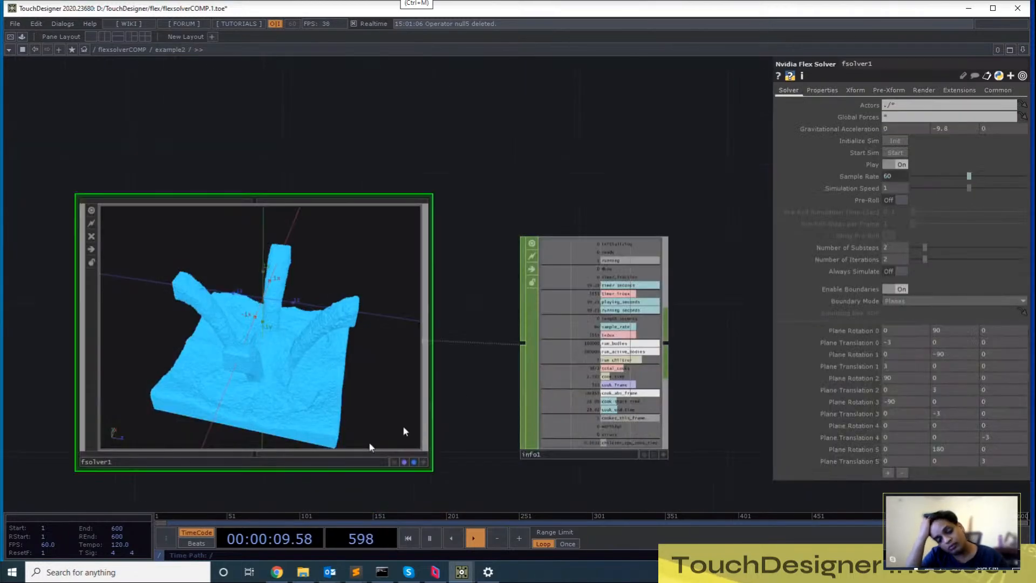
click(424, 462)
scroll(312, 367, up, 4)
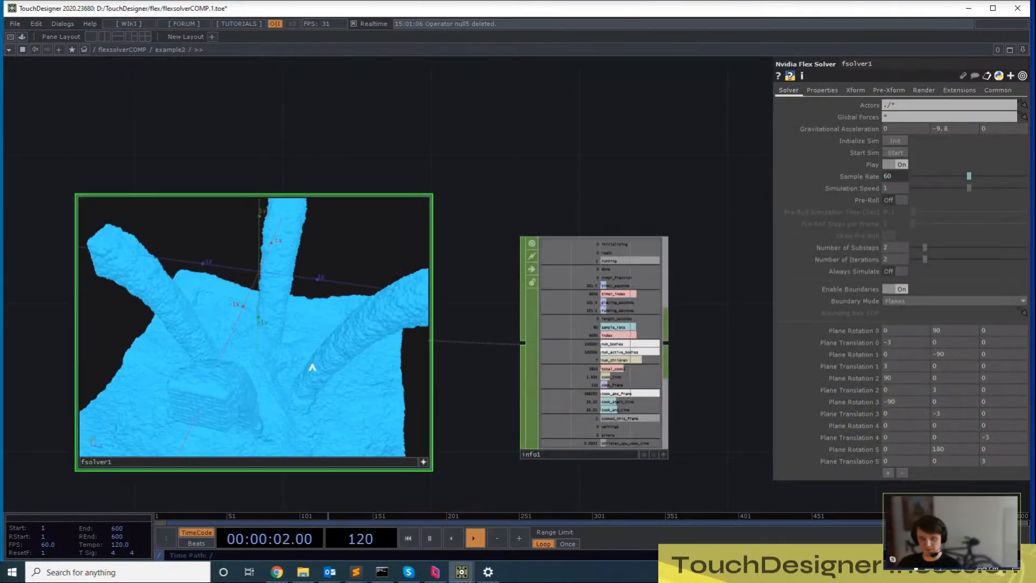
drag(312, 368, 262, 389)
key(h)
drag(266, 338, 264, 392)
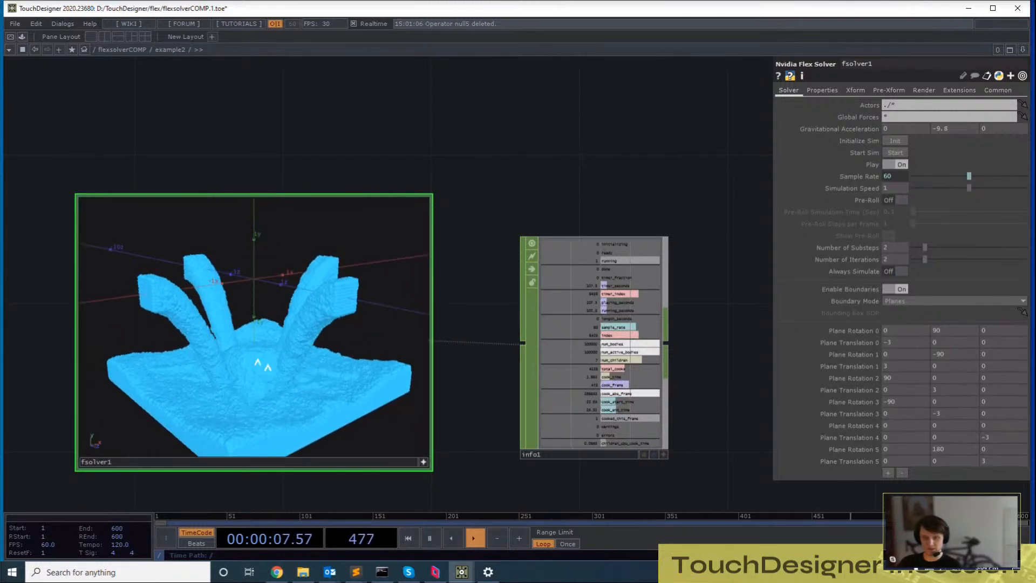
drag(282, 342, 467, 340)
drag(477, 304, 460, 312)
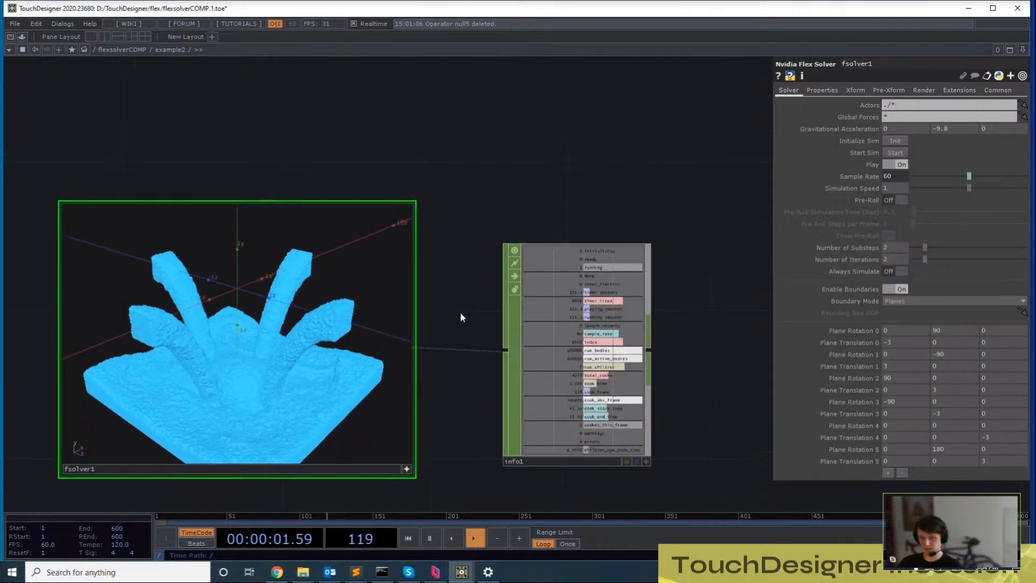
Go up to the flexsolverCOMP level and open the example9 vortex snippet
scroll(460, 312, down, 2)
drag(493, 192, 416, 263)
scroll(416, 263, down, 3)
click(373, 381)
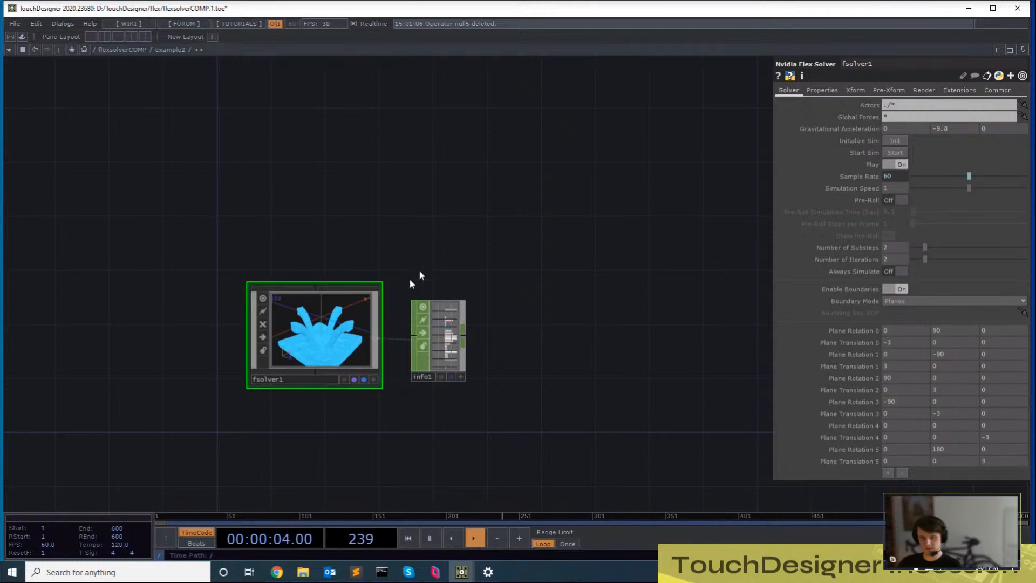
key(u)
drag(754, 433, 607, 432)
drag(848, 439, 435, 429)
click(581, 318)
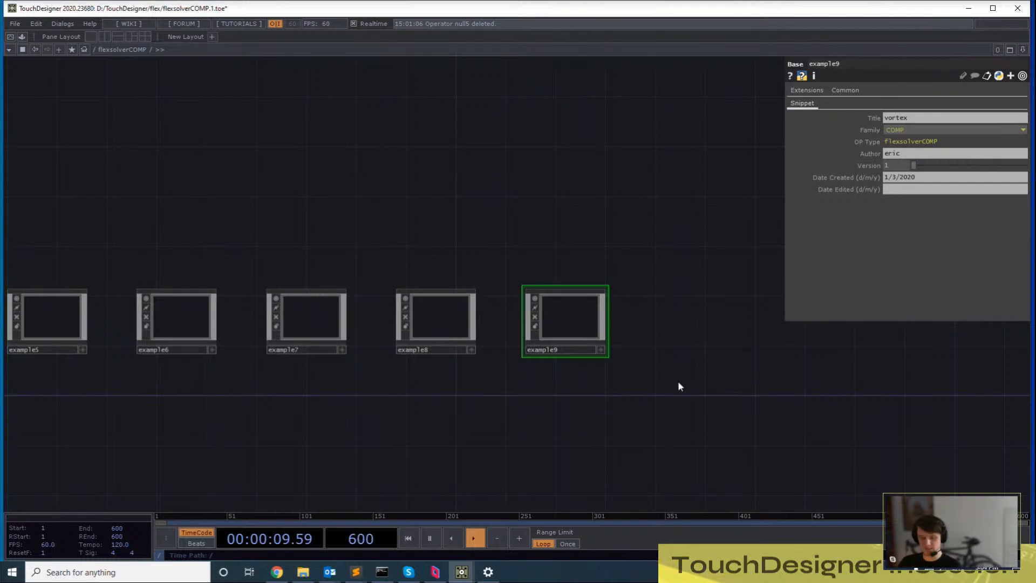
key(i)
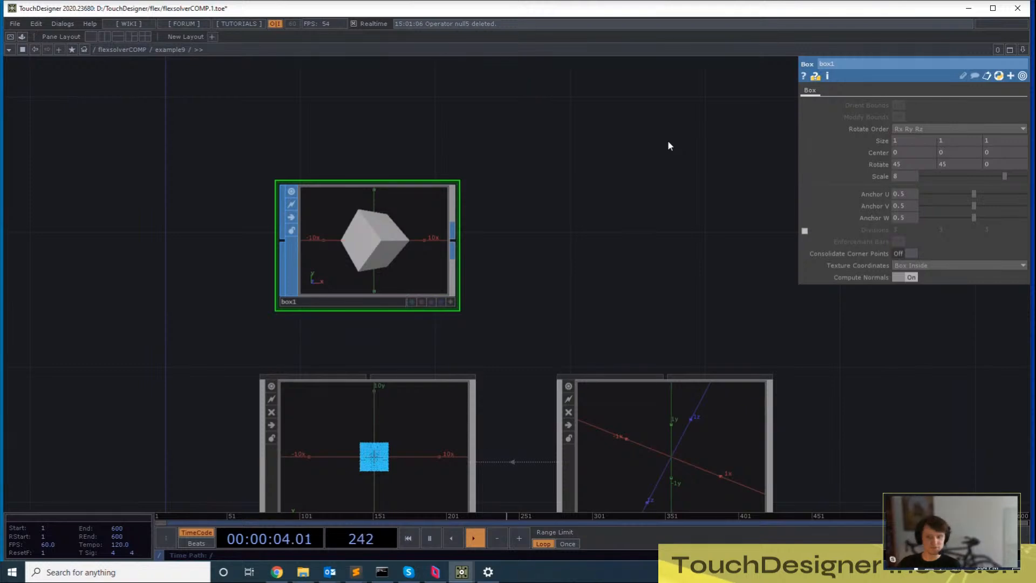
Select the fsolver1 solver in example9 and start its simulation
click(449, 407)
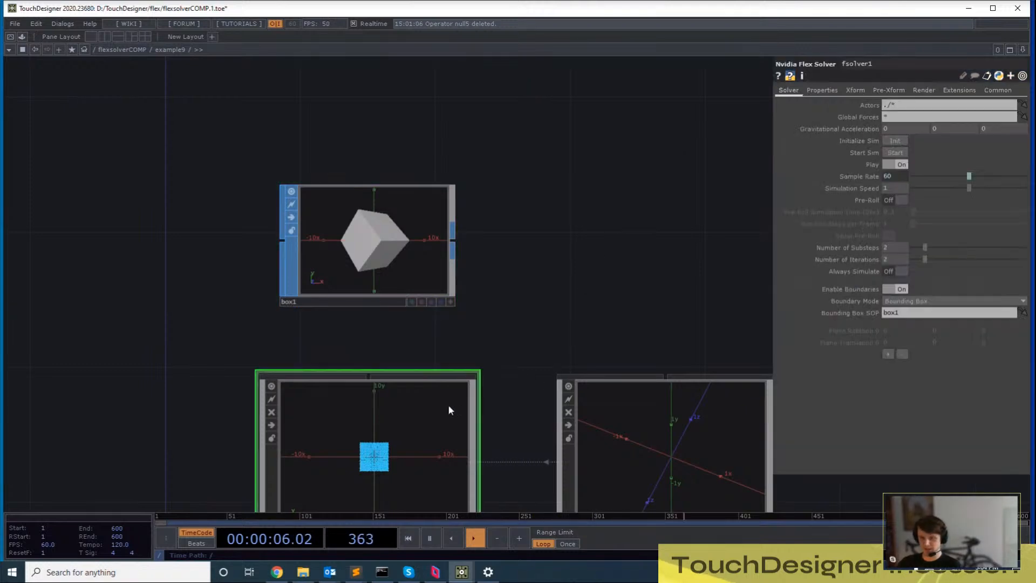
drag(555, 271, 579, 191)
drag(523, 261, 599, 215)
drag(669, 196, 624, 225)
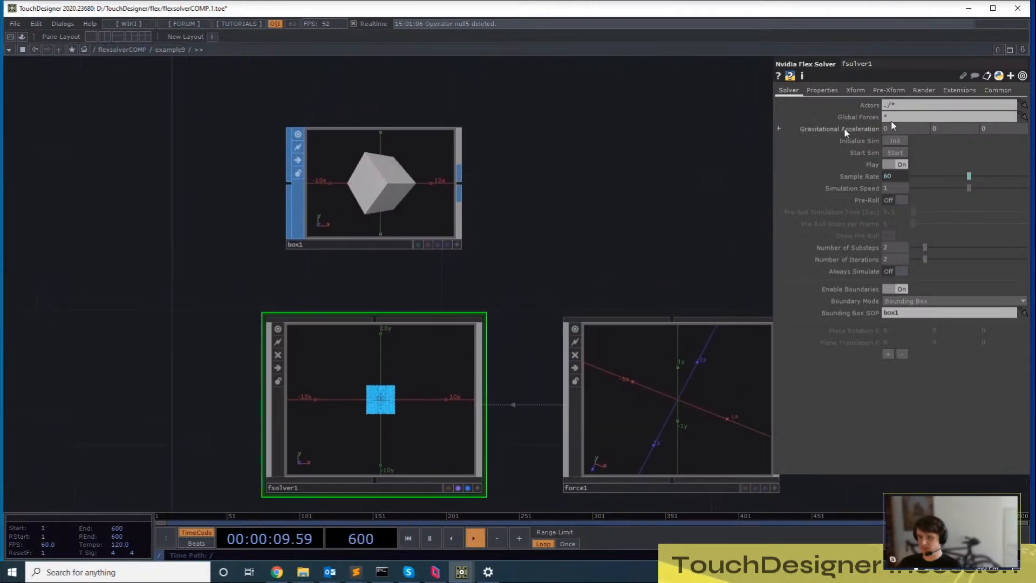
click(900, 155)
Look inside example9's fsolver1 at its box1 source and actor1, and return to the example9 network
drag(597, 271, 651, 178)
drag(580, 190, 535, 280)
key(u)
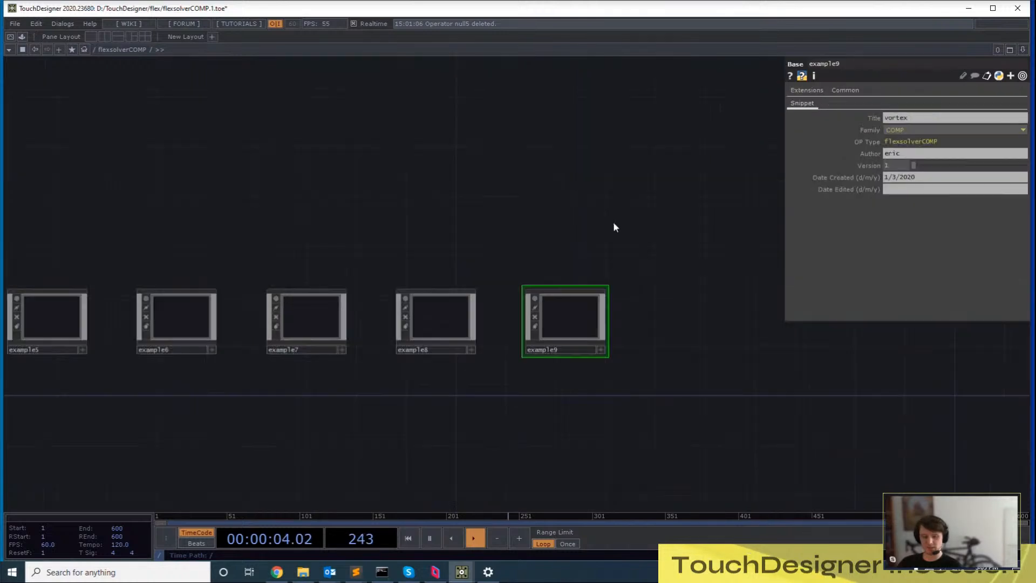
key(i)
drag(622, 214, 648, 176)
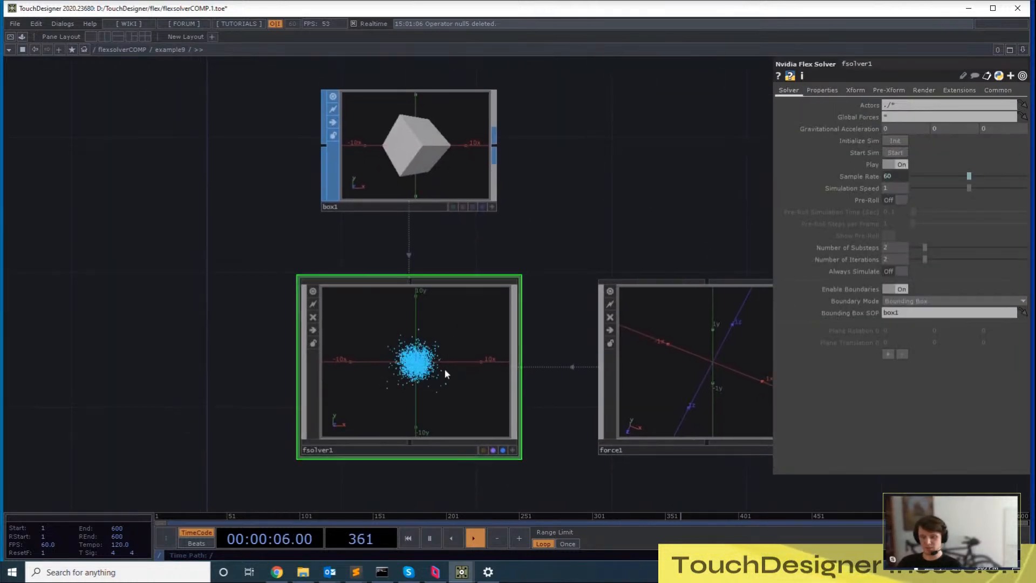
drag(565, 251, 565, 264)
key(i)
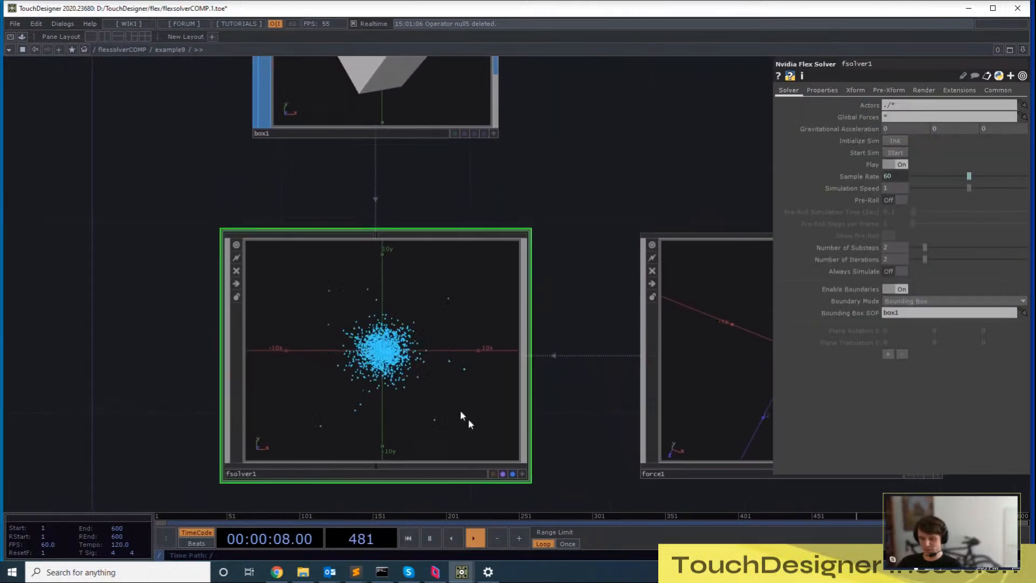
scroll(789, 426, down, 3)
scroll(756, 395, up, 6)
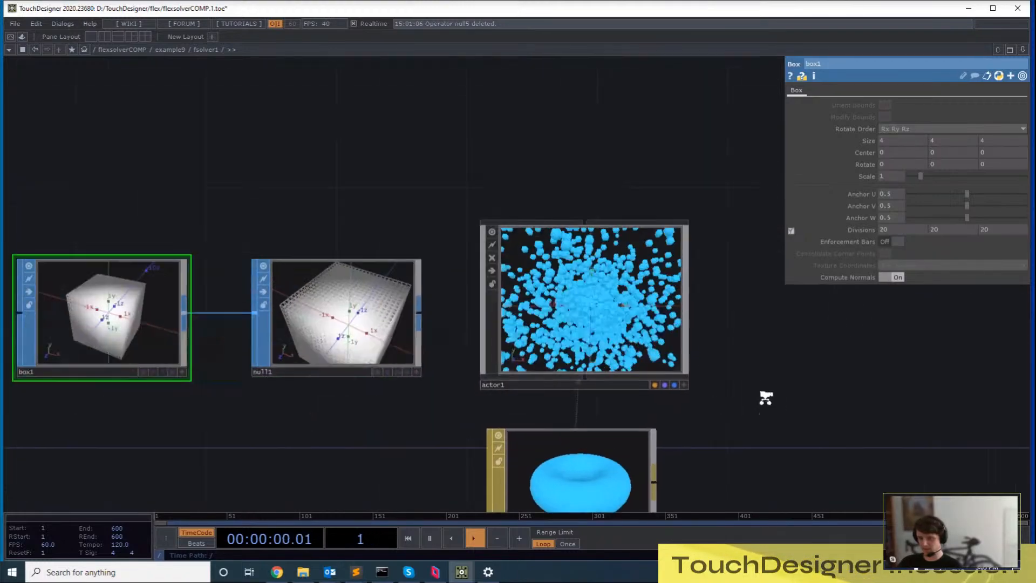
click(599, 306)
drag(663, 378, 520, 374)
key(u)
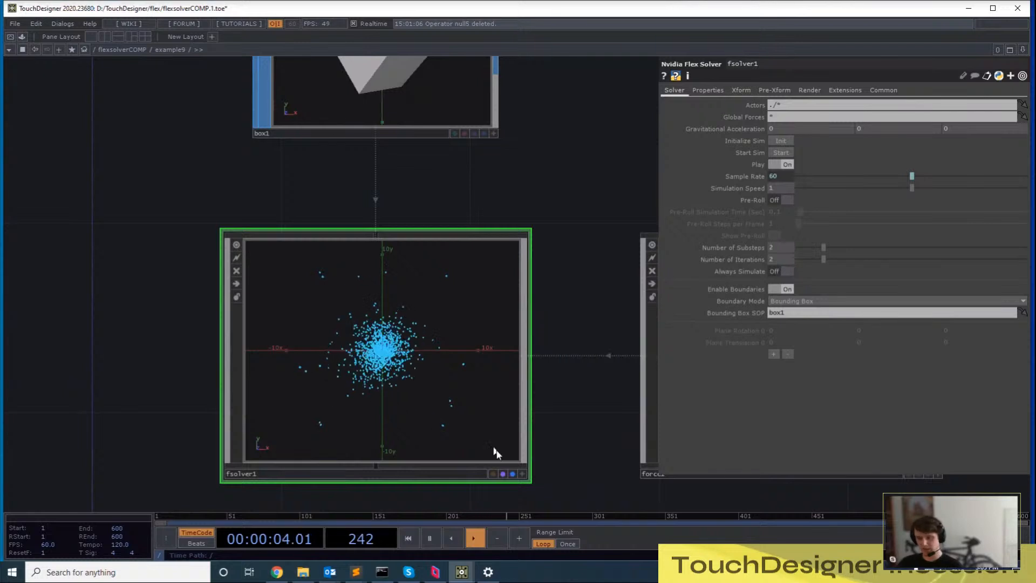
Orbit the particle cloud in the interactive view of example9's fsolver1, and switch the node's interaction off again
click(523, 474)
drag(385, 350, 356, 351)
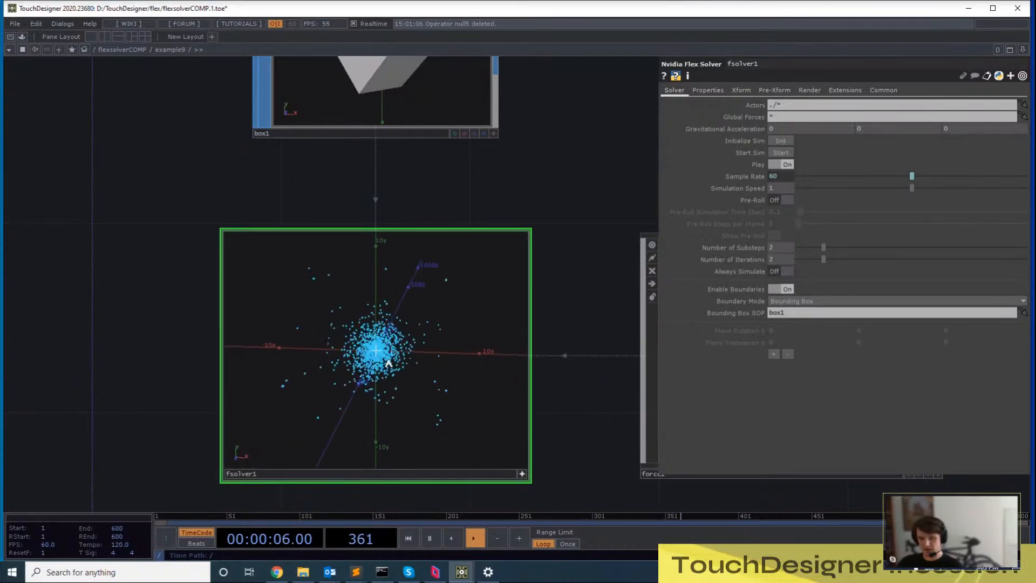
drag(627, 211, 607, 255)
drag(534, 391, 527, 287)
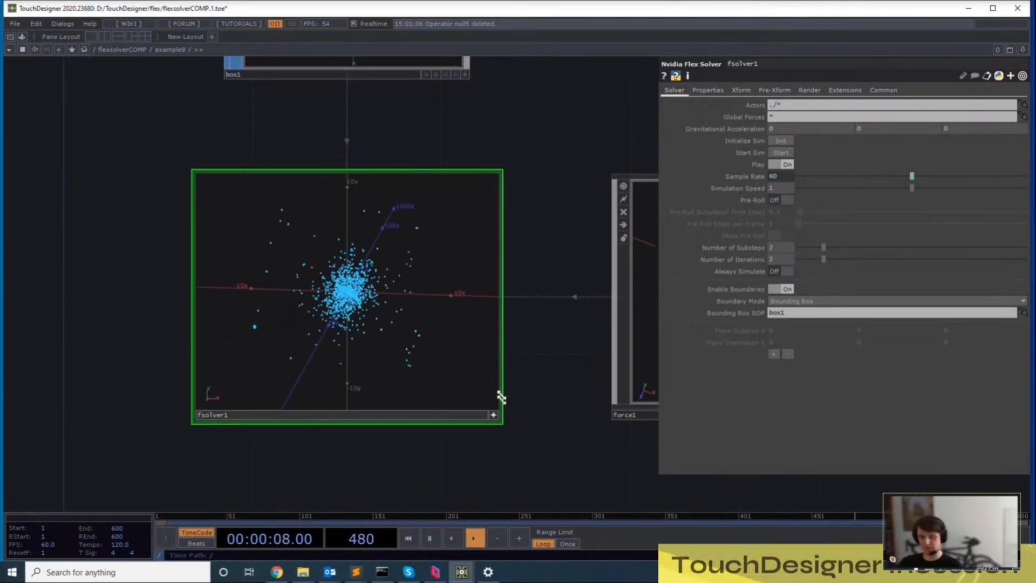
click(494, 414)
Select force1 and raise its force field Strength to the top of the range
drag(626, 427, 468, 431)
click(547, 354)
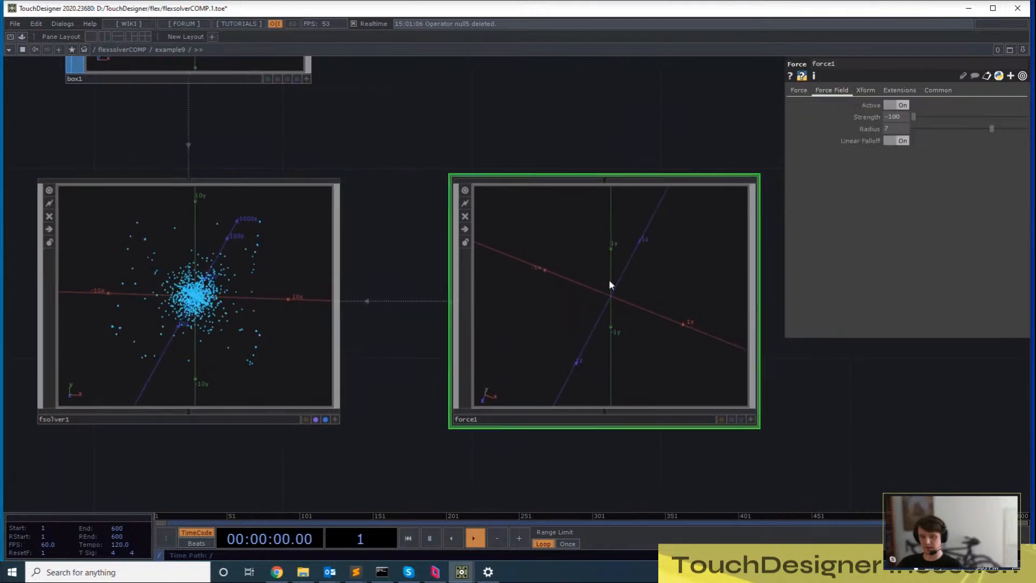
drag(584, 170, 501, 206)
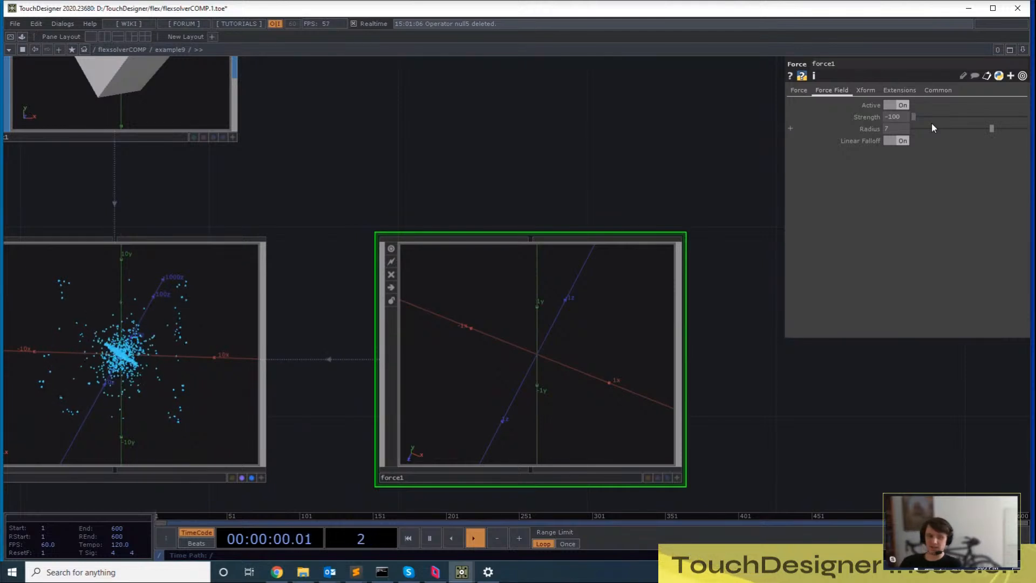
drag(935, 118, 1031, 128)
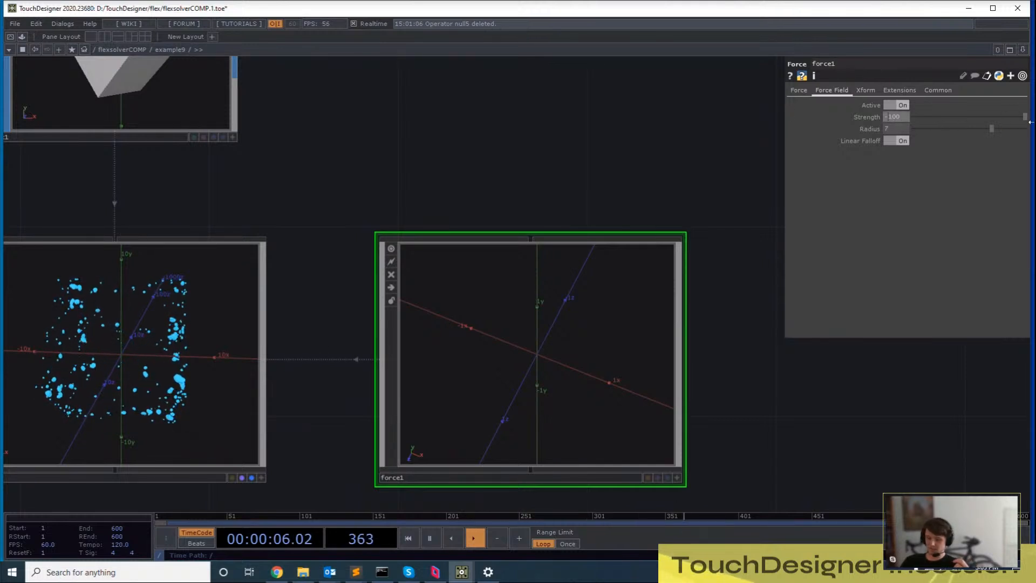
Select fsolver1 in example9 and restart its particle simulation
drag(461, 223, 666, 195)
click(466, 227)
click(893, 153)
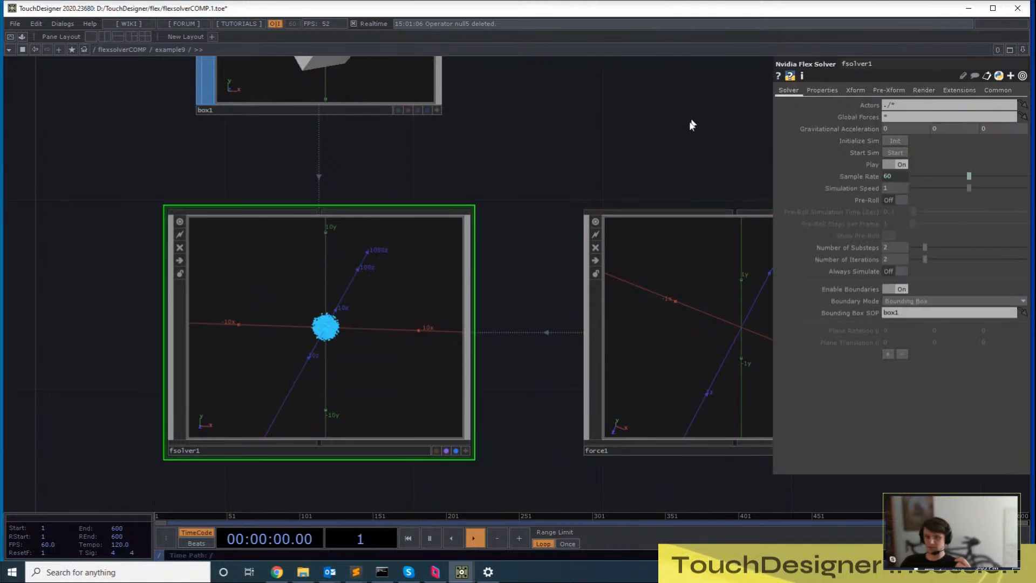
drag(691, 125, 543, 148)
click(533, 230)
click(297, 246)
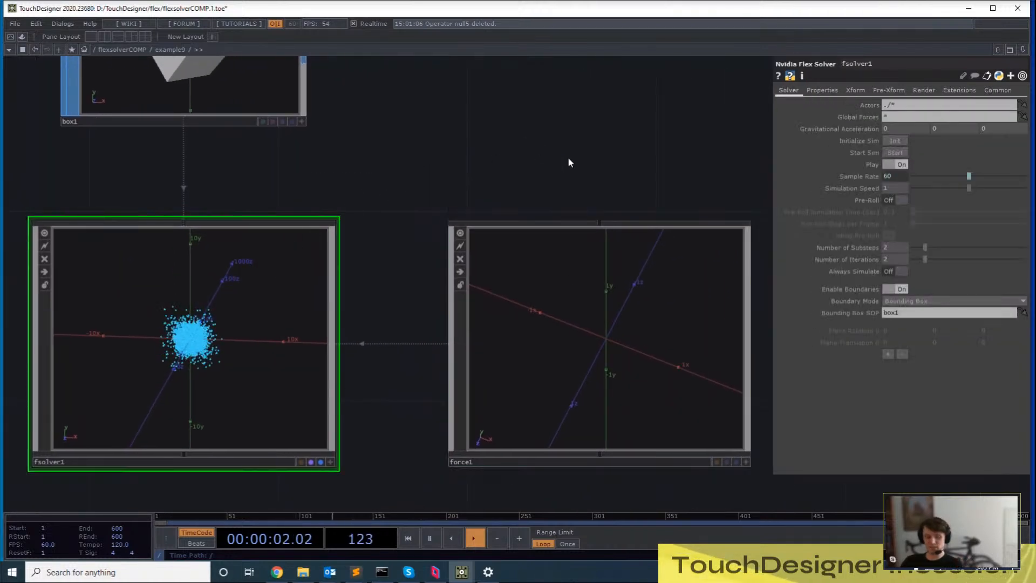
Show the Properties parameters of example9's fsolver1, such as cohesion, viscosity and collision distance
key(u)
key(i)
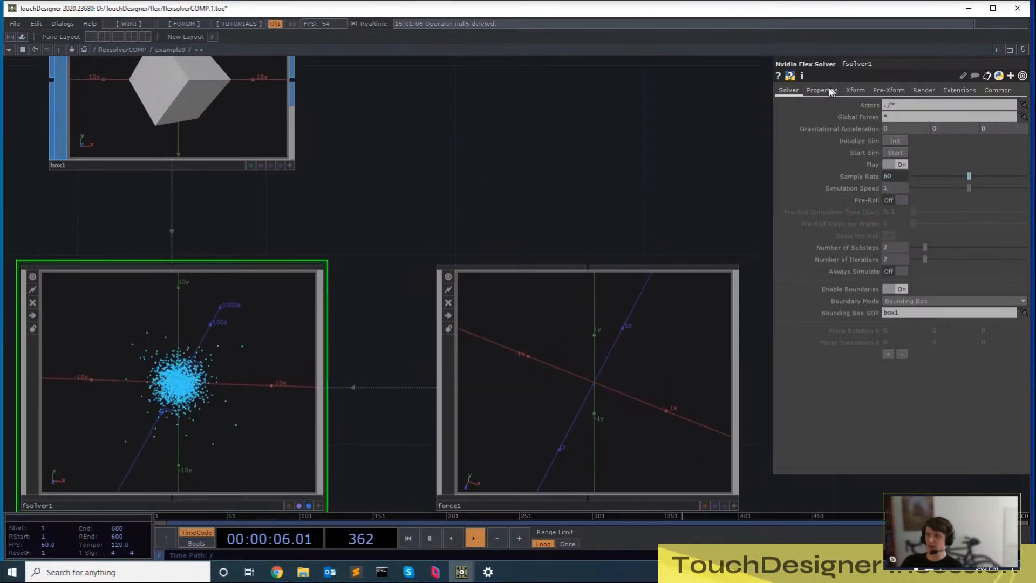
click(821, 91)
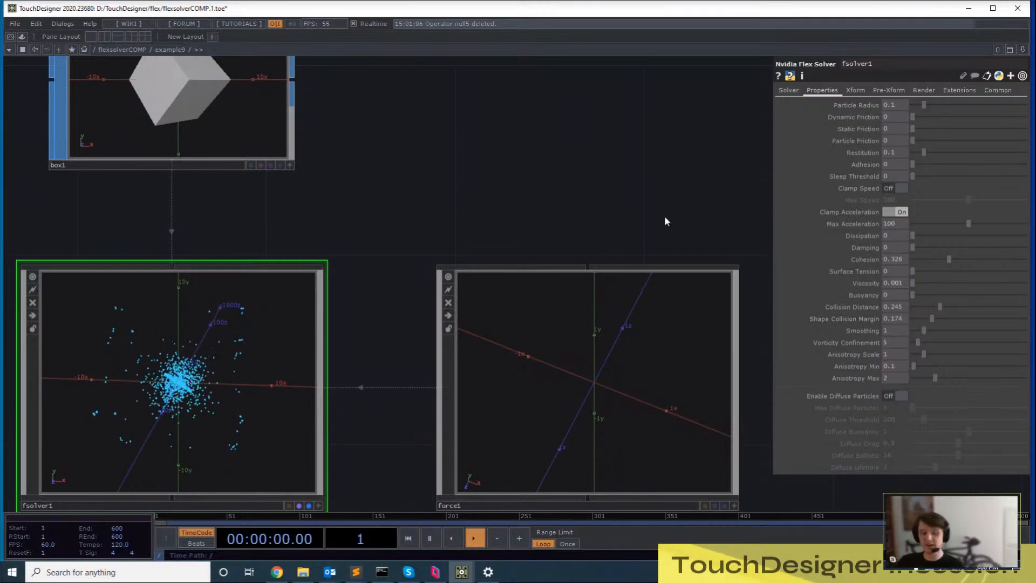
Raise the Vorticity Confinement of example9's fsolver1 to 100 and inspect how the particle cloud reacts
scroll(162, 372, up, 3)
drag(493, 363, 537, 319)
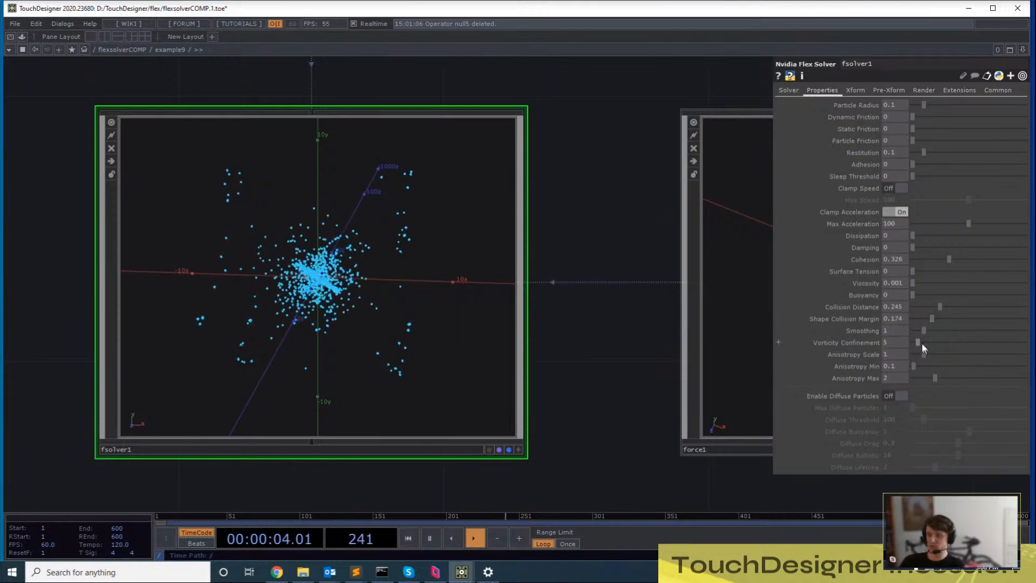
drag(922, 342, 1025, 346)
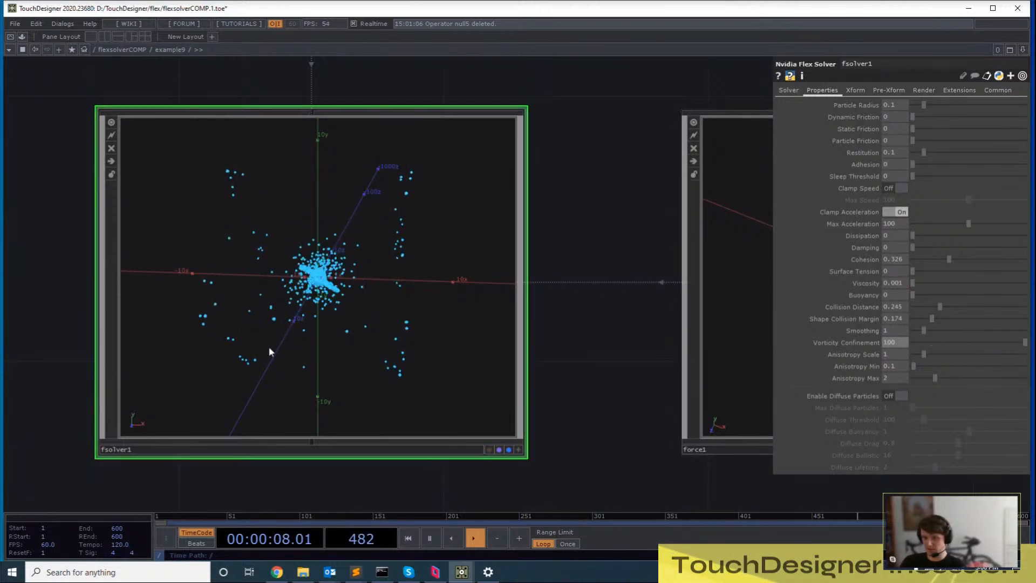
scroll(340, 288, up, 3)
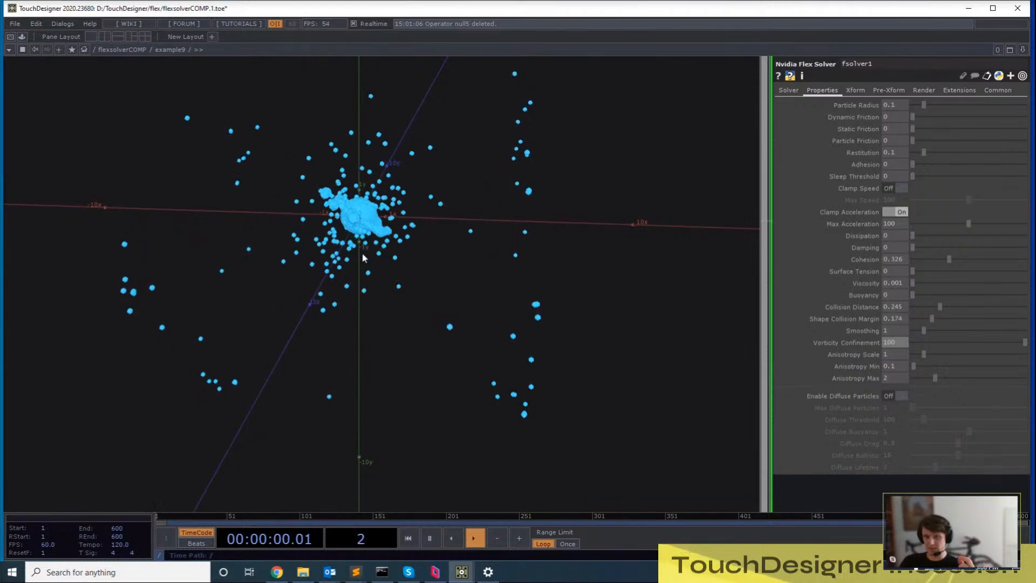
scroll(364, 234, down, 1)
drag(683, 221, 668, 271)
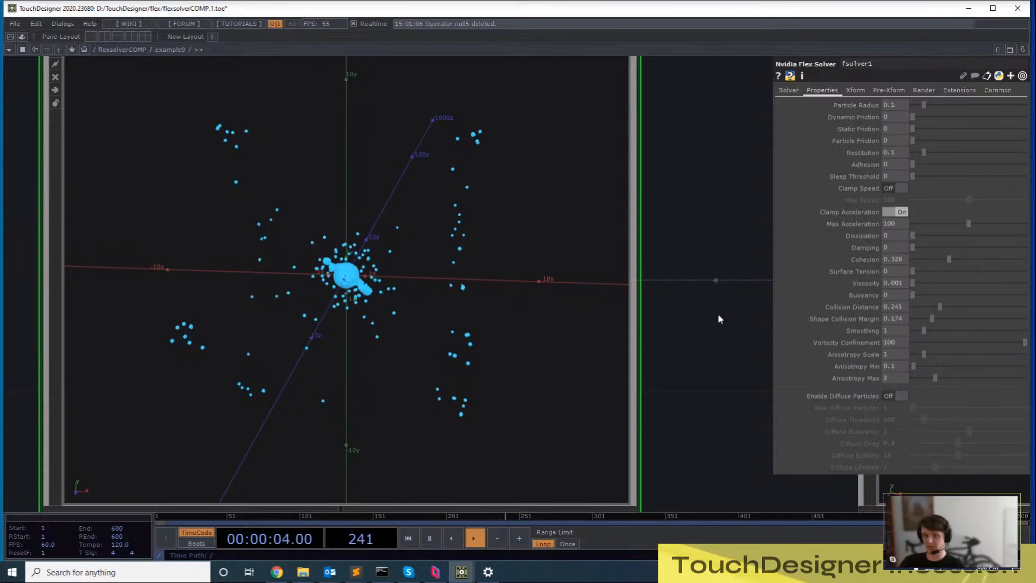
drag(720, 319, 664, 295)
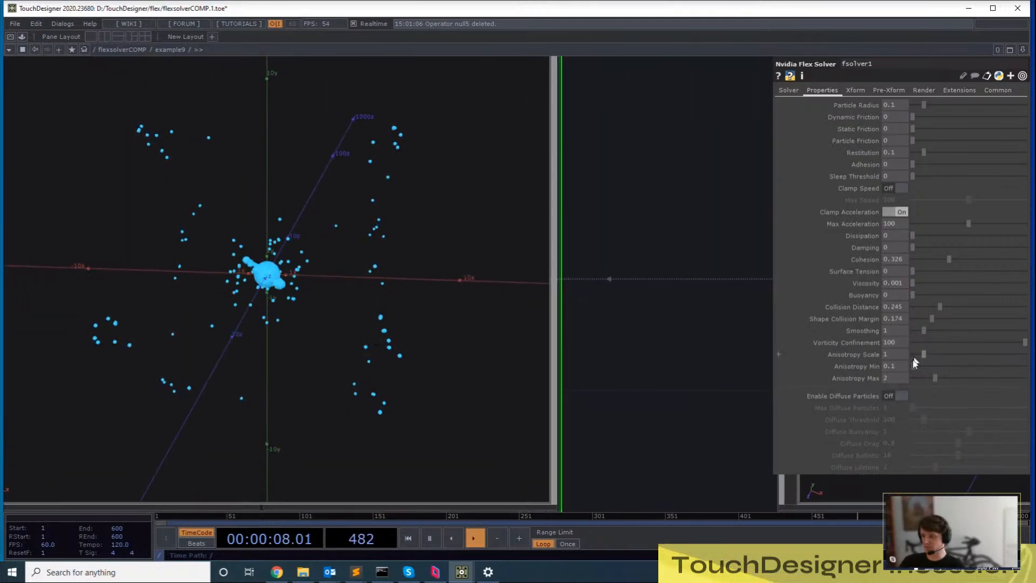
Set the Vorticity Confinement of example9's fsolver1 to 1
drag(900, 341, 880, 346)
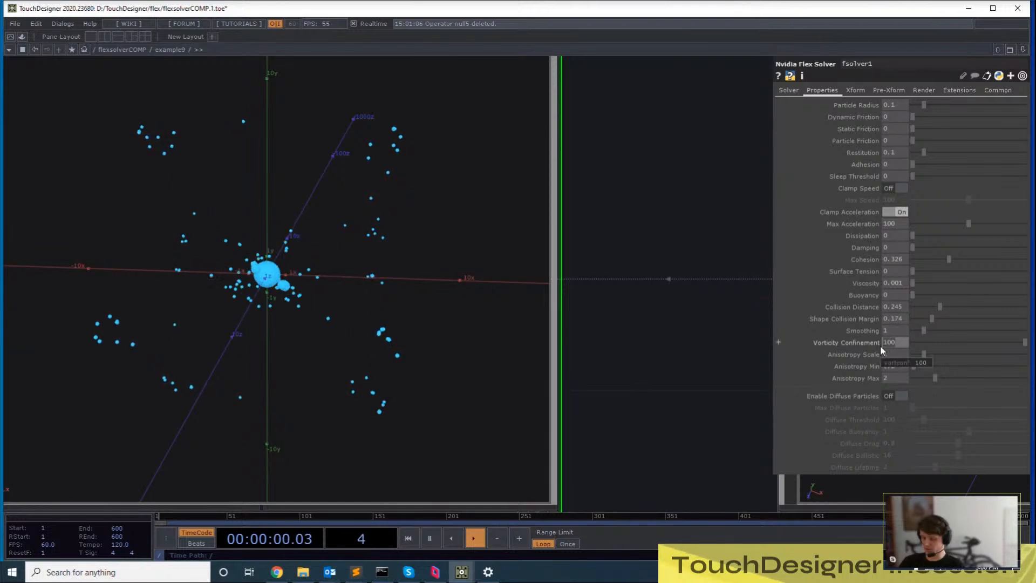
text(1)
key(Return)
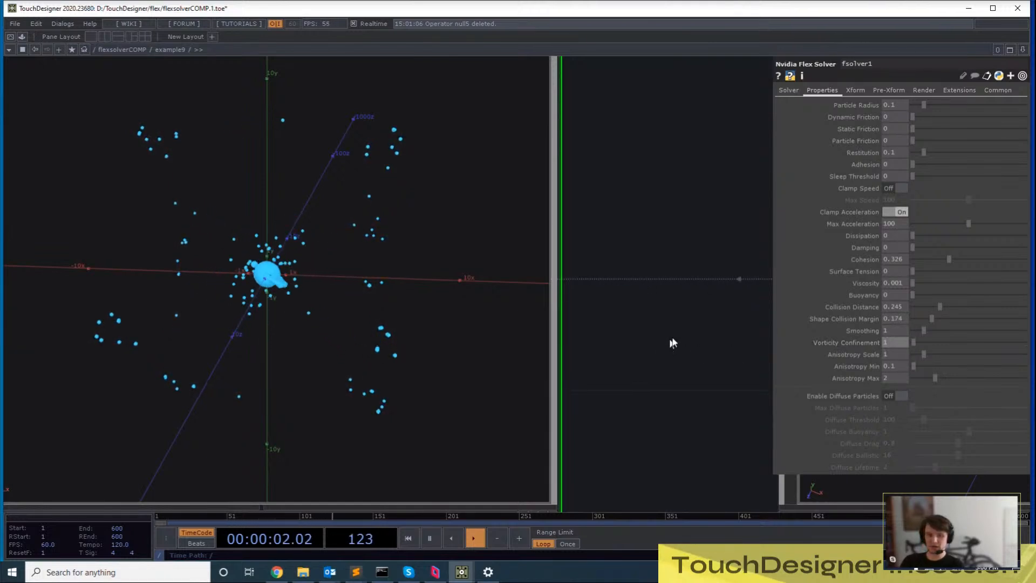
Make fsolver1's viewer interactive, orbit and zoom around the swirling particle cloud, and switch the interaction off again
drag(671, 313, 682, 294)
click(559, 500)
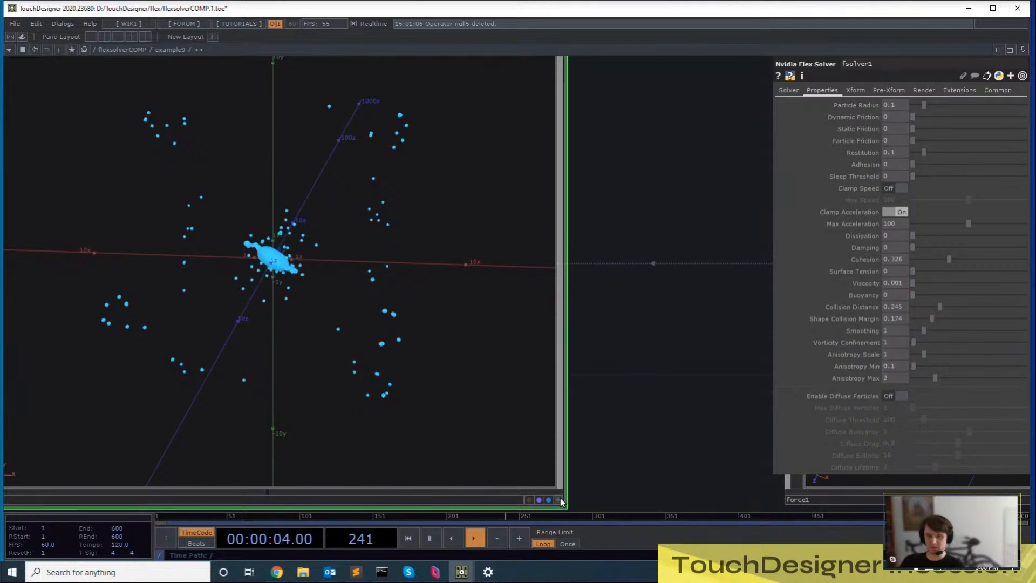
drag(324, 259, 573, 464)
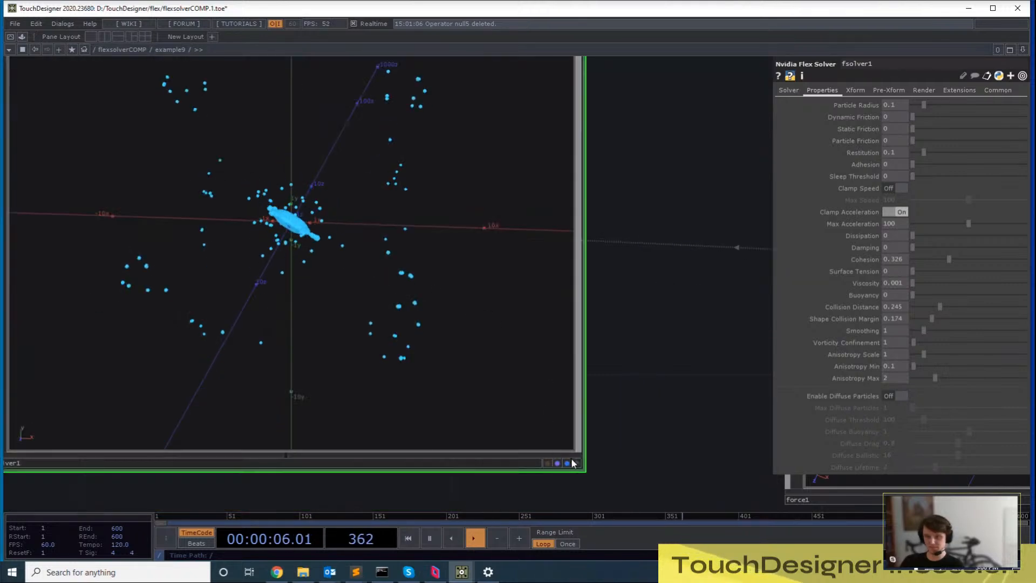
drag(385, 266, 347, 213)
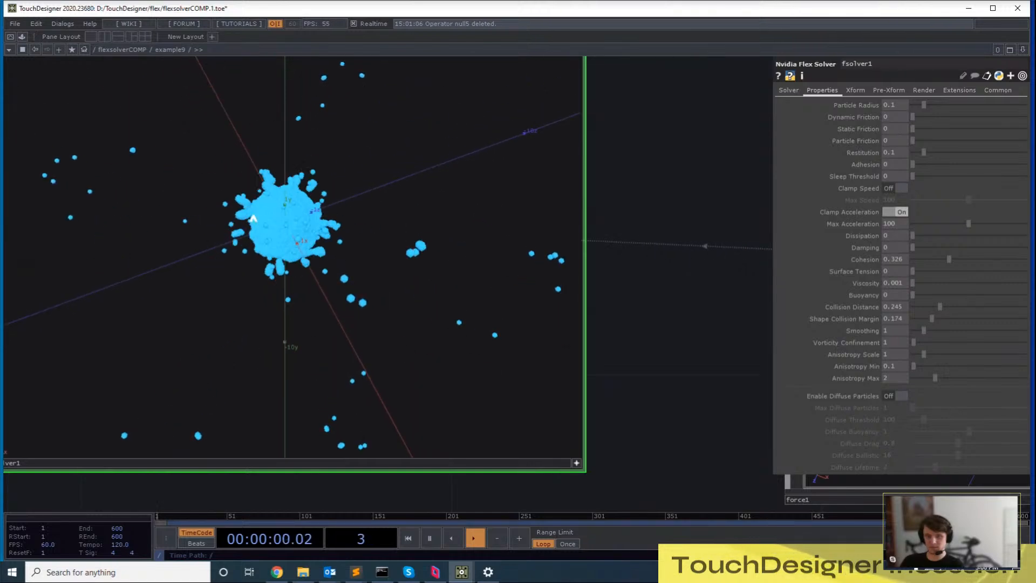
scroll(378, 215, up, 3)
scroll(287, 219, up, 2)
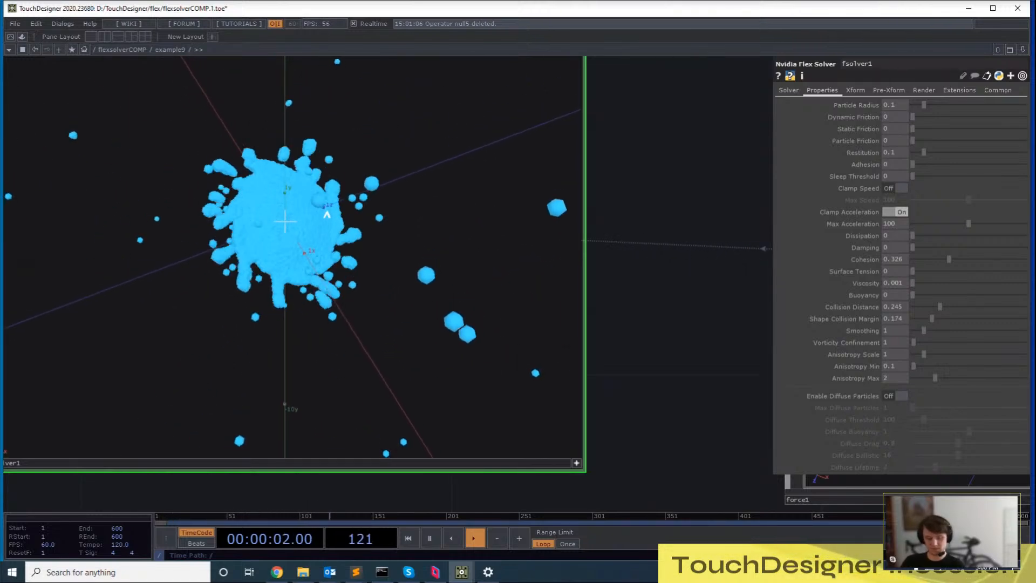
scroll(327, 215, down, 2)
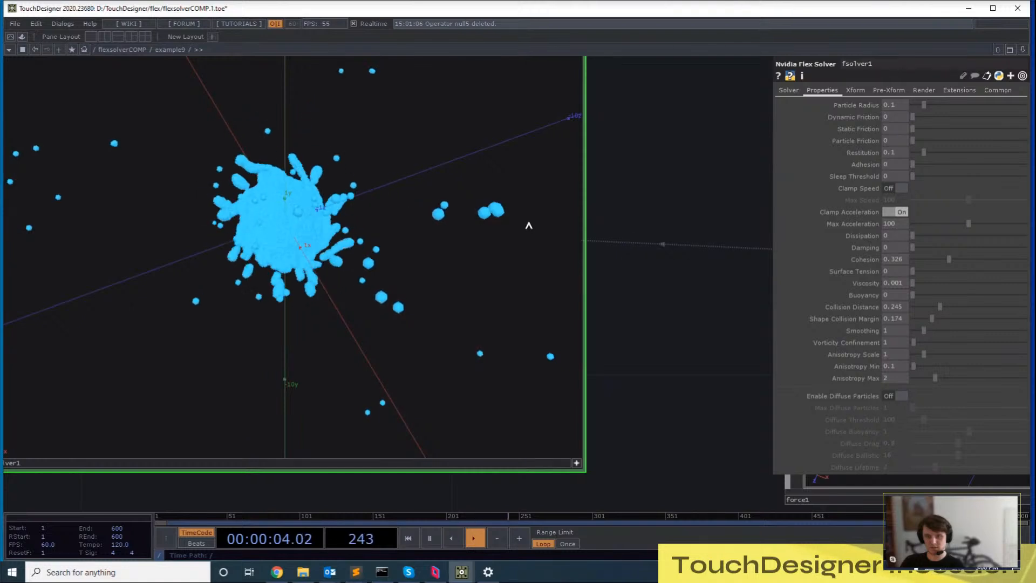
scroll(674, 248, down, 4)
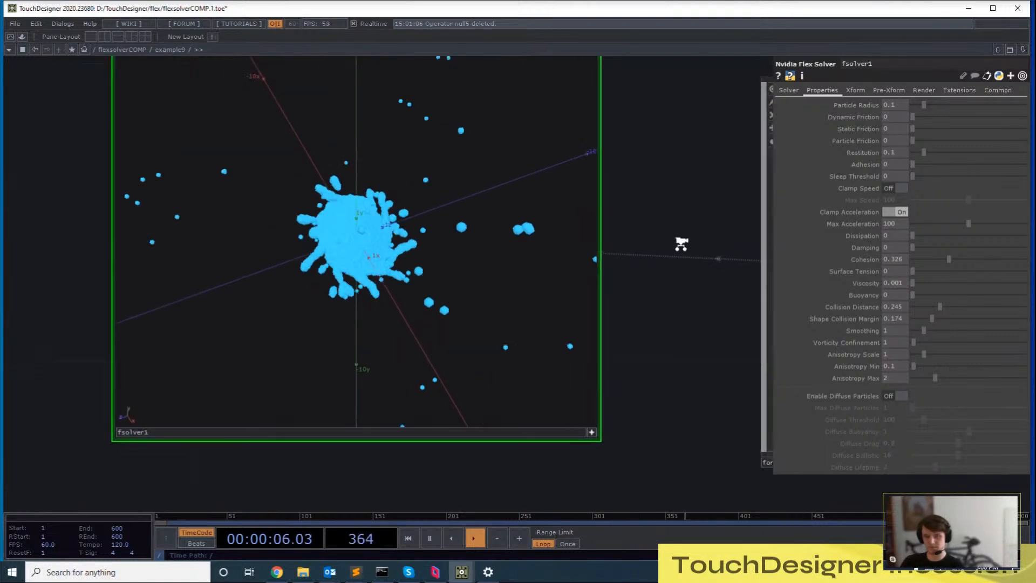
scroll(585, 439, down, 1)
click(581, 437)
drag(648, 139, 588, 118)
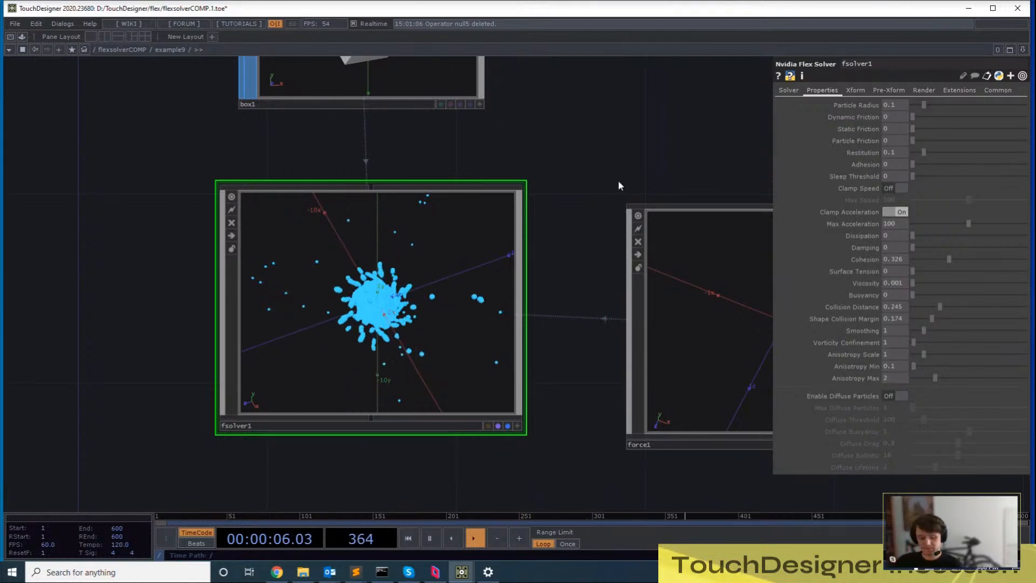
drag(547, 105, 545, 122)
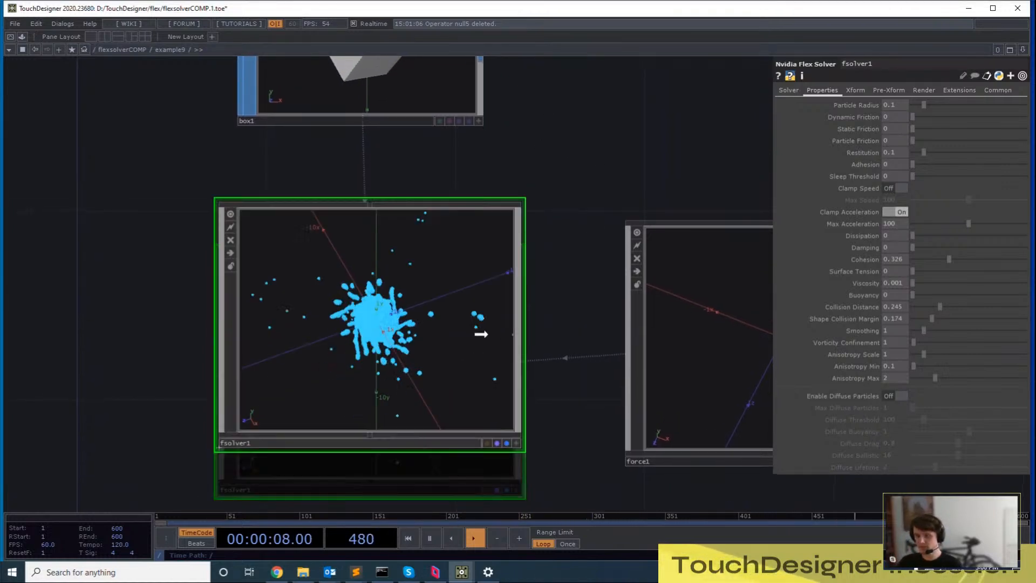
drag(599, 212, 598, 230)
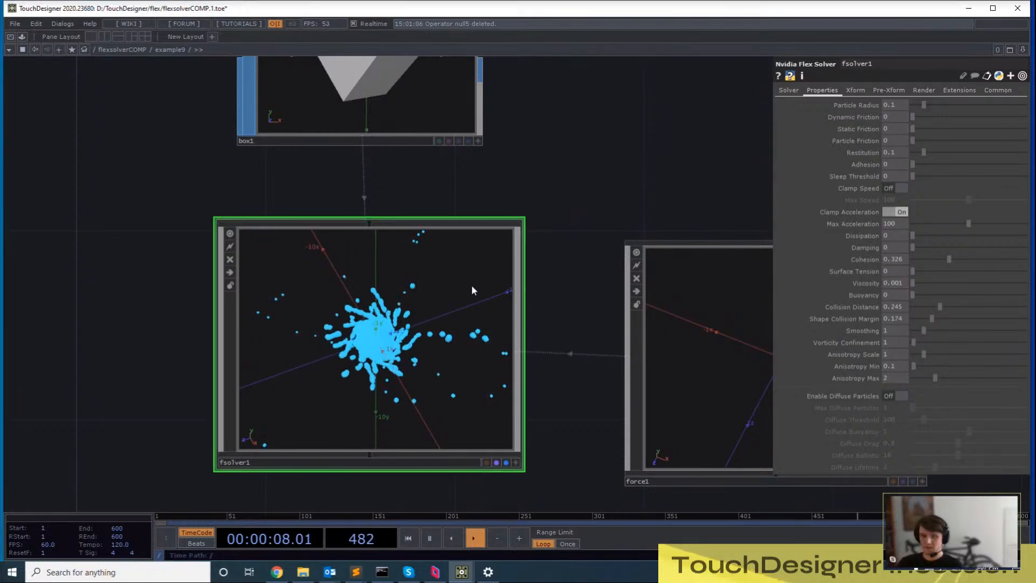
scroll(582, 195, down, 3)
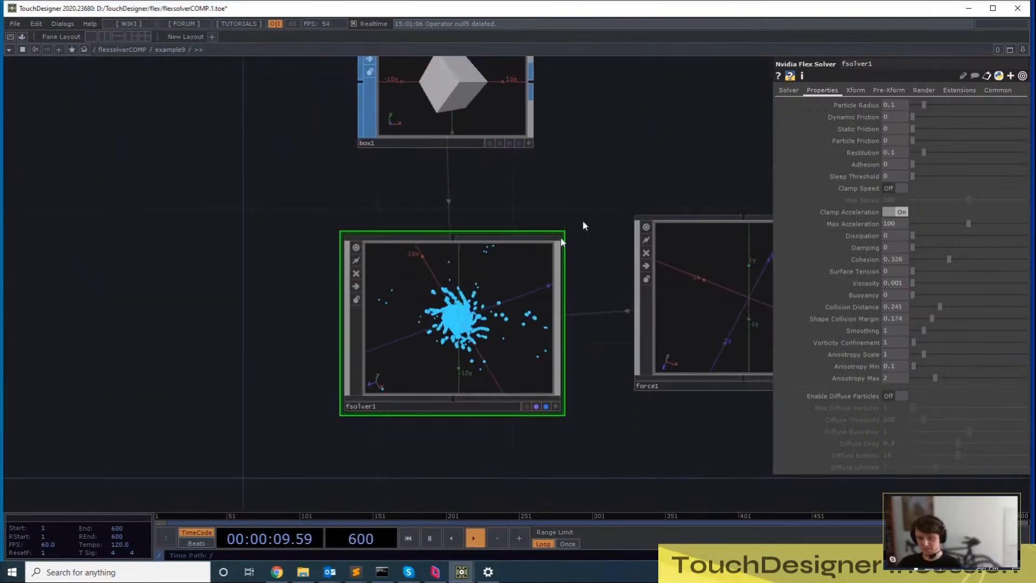
drag(502, 307, 502, 273)
drag(614, 142, 626, 208)
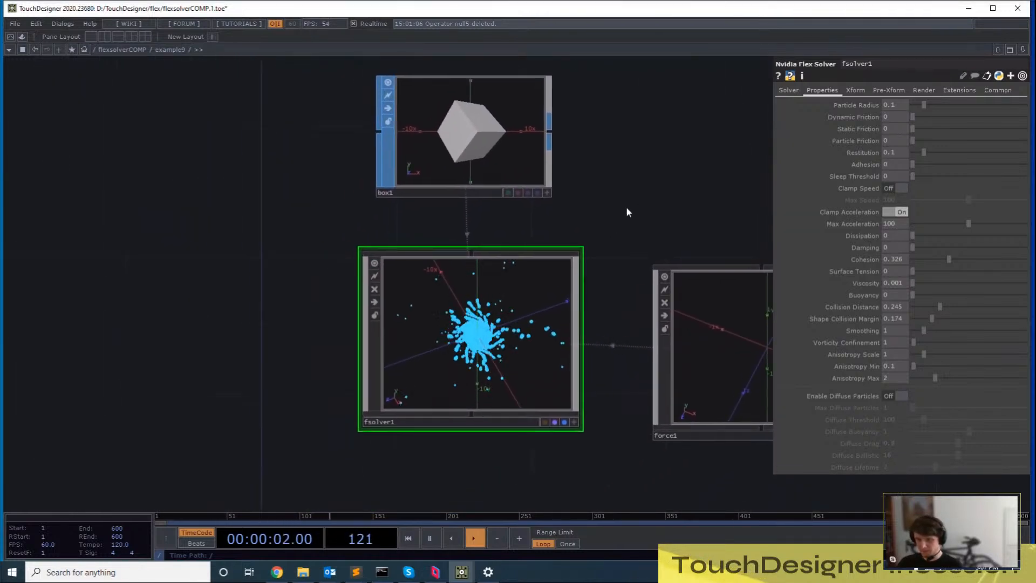
Leave the example9 network and go into the example1 network
key(u)
drag(237, 421, 750, 409)
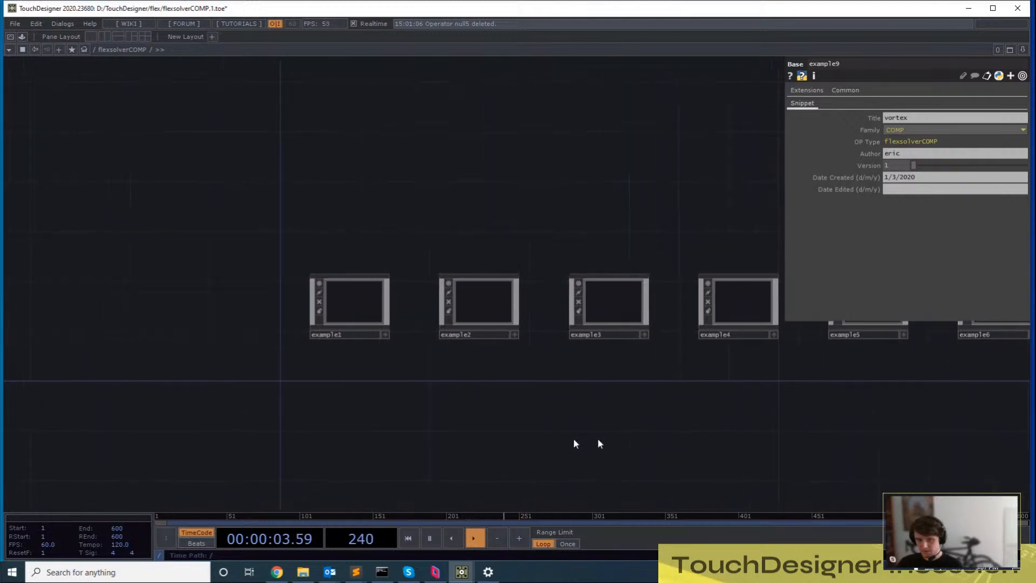
click(421, 317)
drag(458, 268, 458, 326)
key(i)
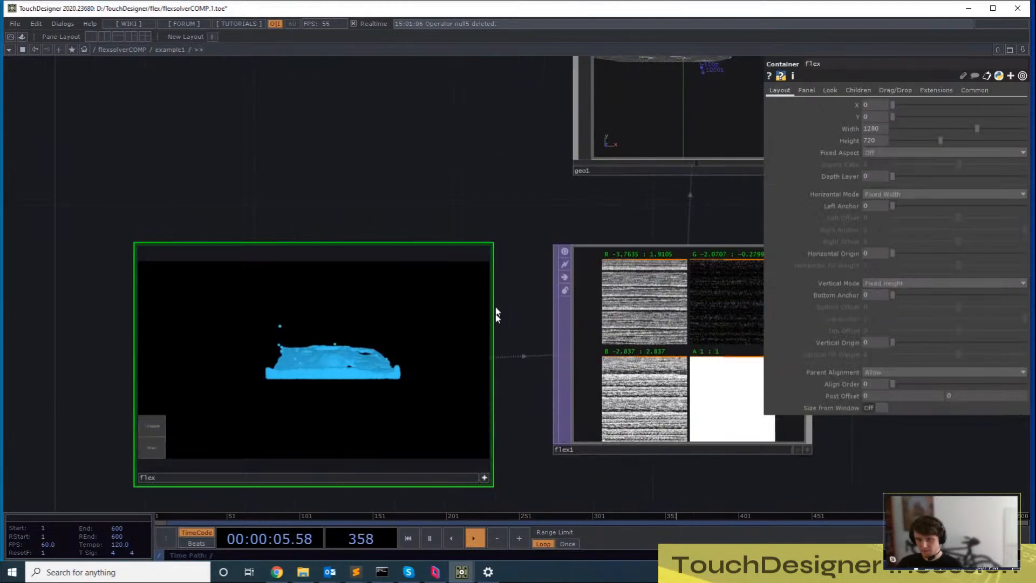
Go inside example1's flex container and bring up the Solver parameters of its fsolver1
key(u)
key(i)
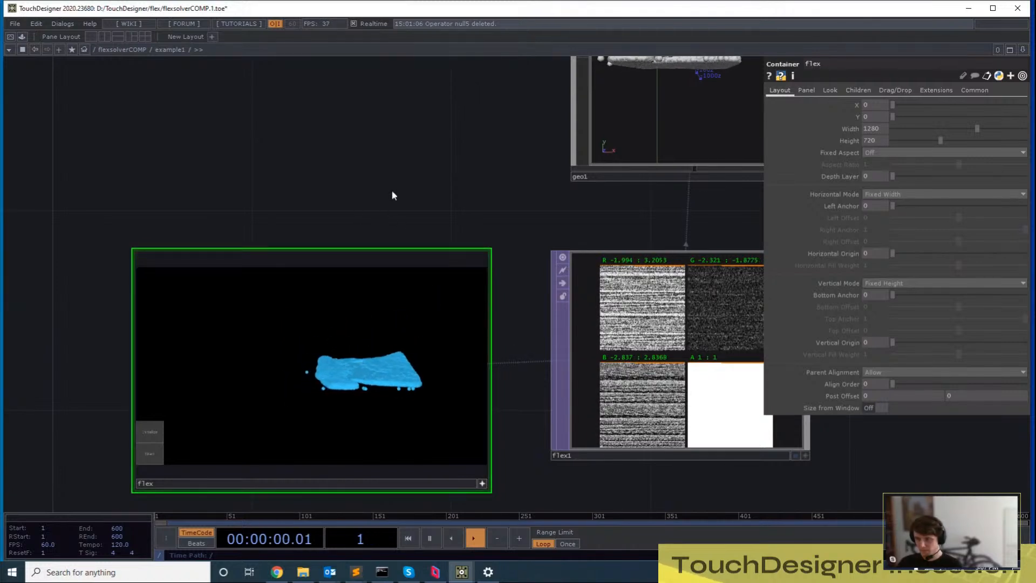
key(i)
scroll(361, 200, down, 4)
drag(361, 430, 576, 438)
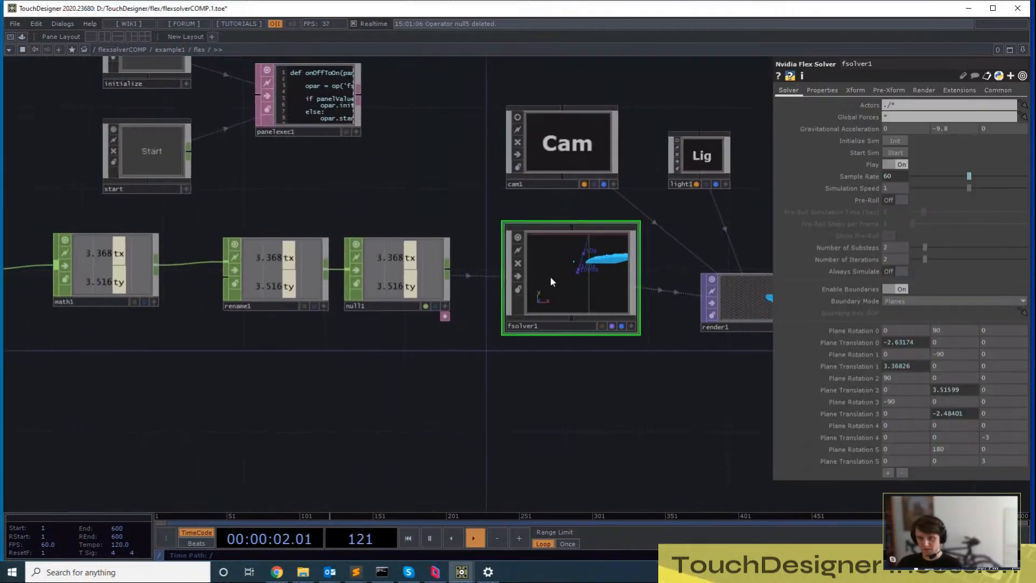
drag(644, 403, 572, 425)
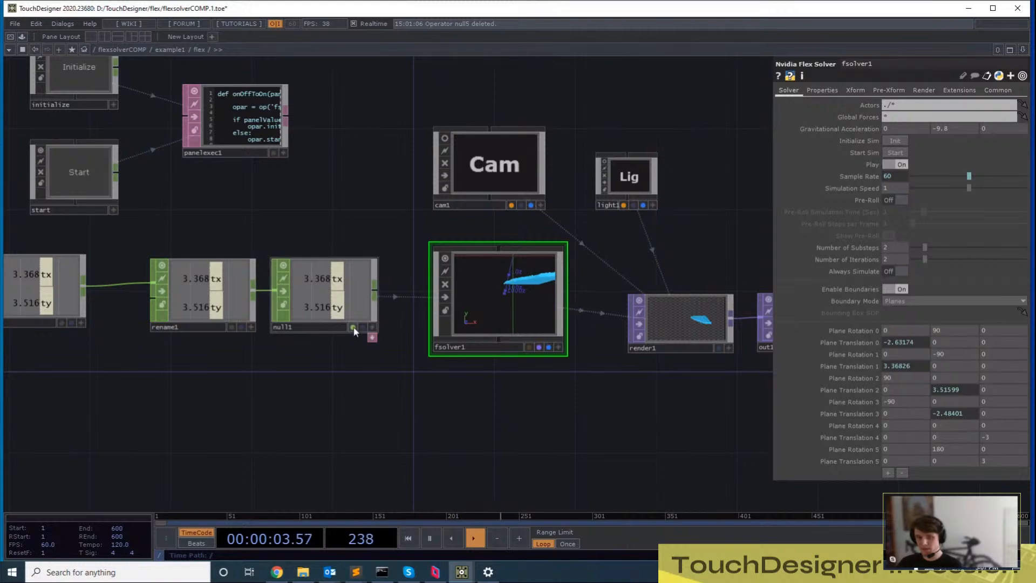
key(u)
key(i)
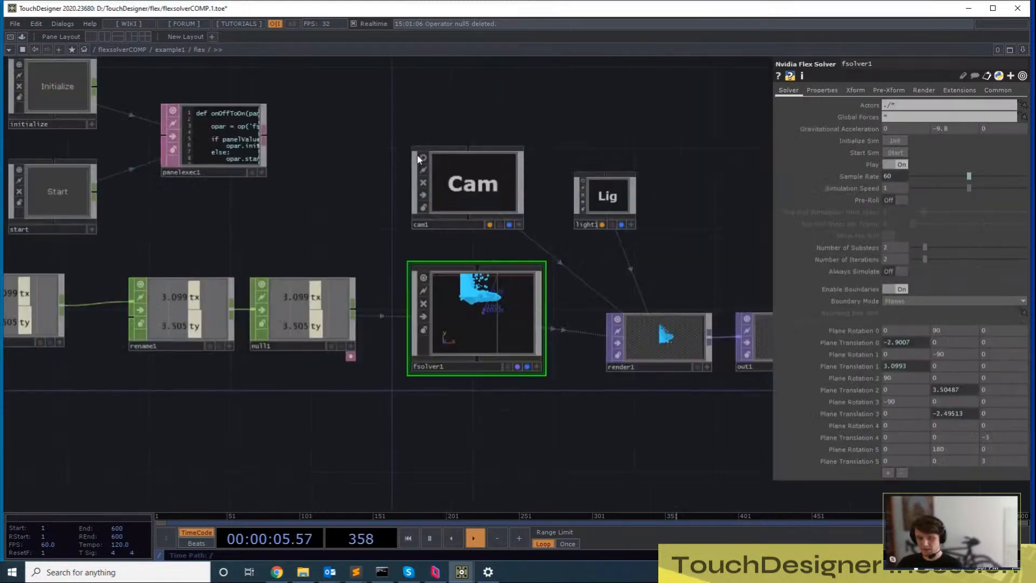
Switch fsolver1's expression-driven Plane Translation components to constants: -3 for planet0x, 3 for planet1x, 3 for planet2y and -3 for planet3y
click(836, 349)
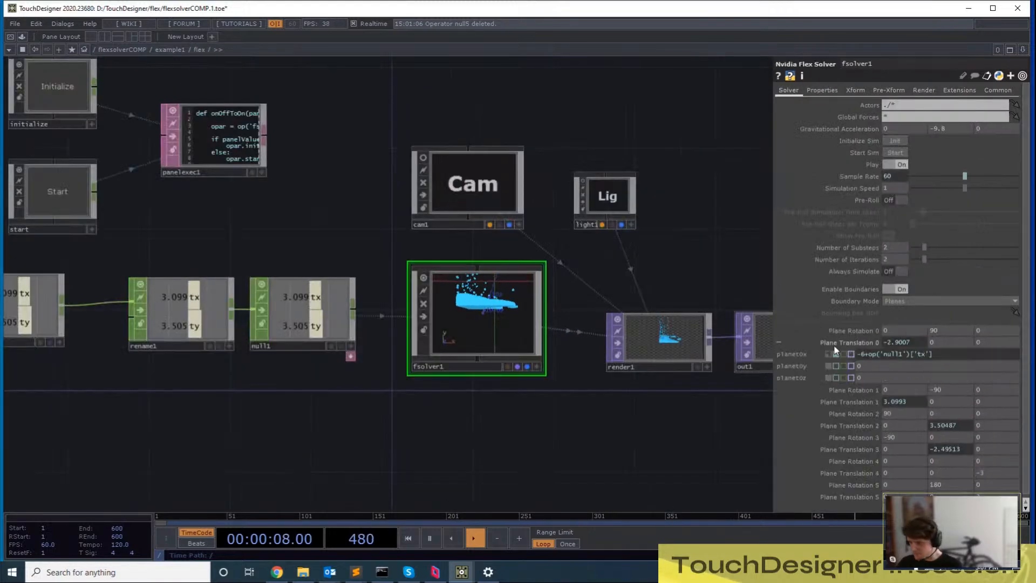
click(835, 401)
click(843, 462)
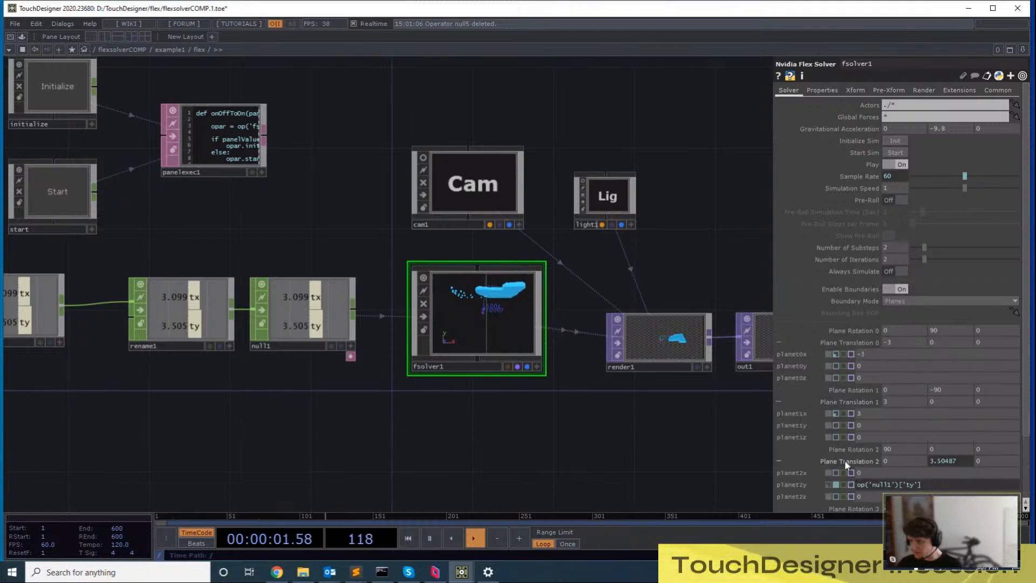
click(829, 486)
scroll(860, 424, down, 4)
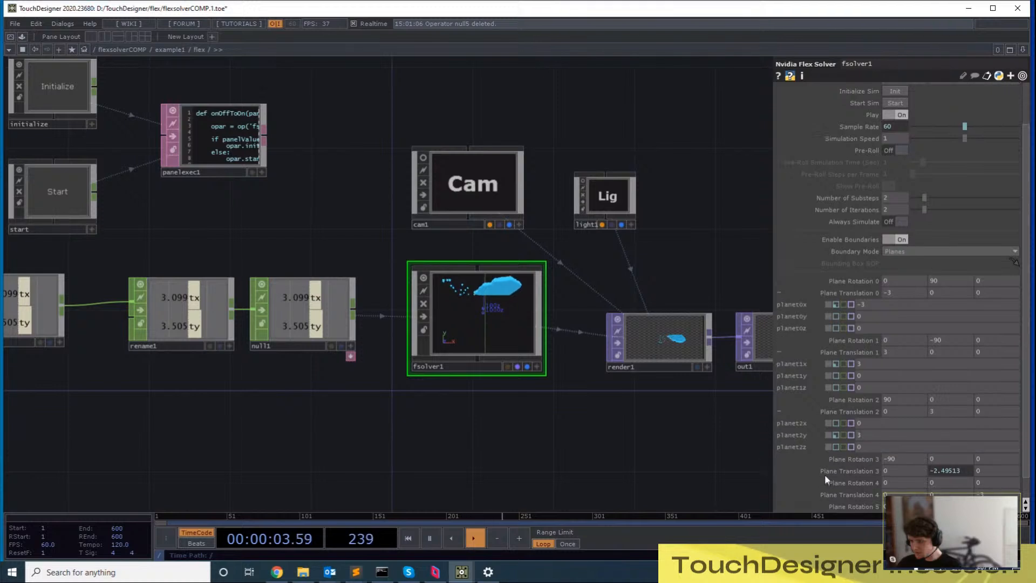
click(825, 473)
scroll(827, 472, down, 2)
Check the fluid from outside example1's flex container, and go inside its fsolver1 network to actor1
key(u)
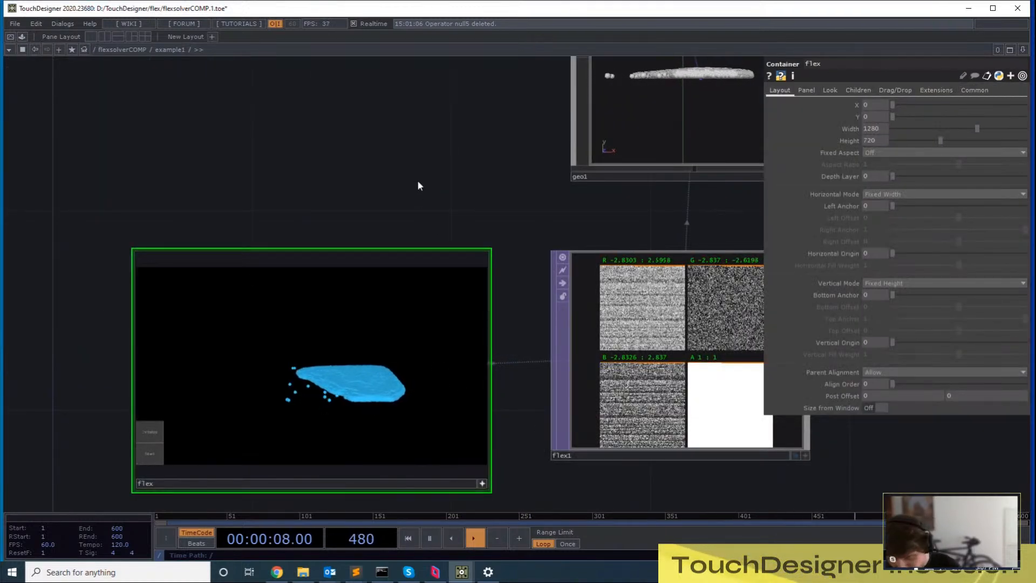
key(i)
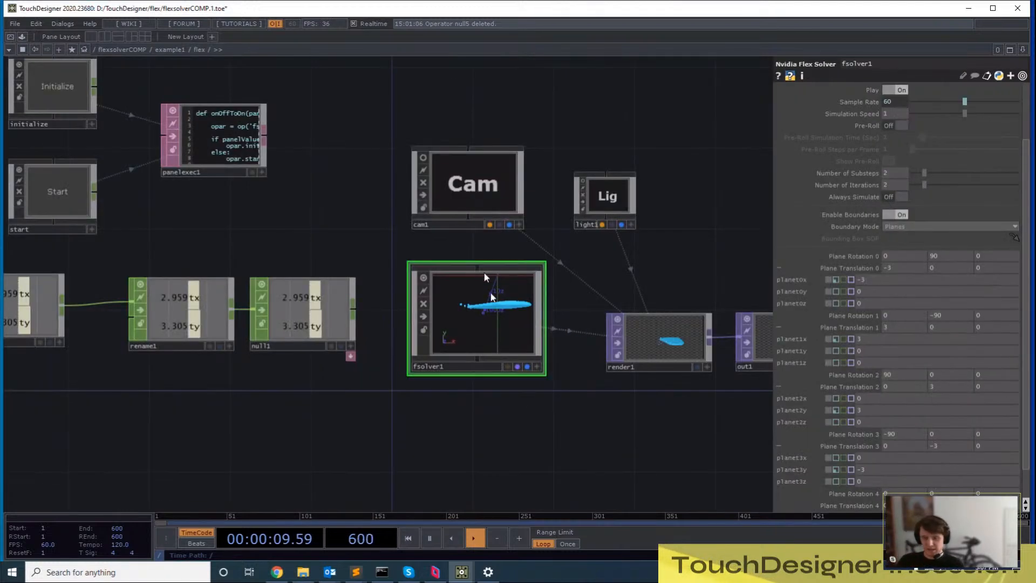
scroll(405, 444, down, 3)
scroll(833, 328, up, 3)
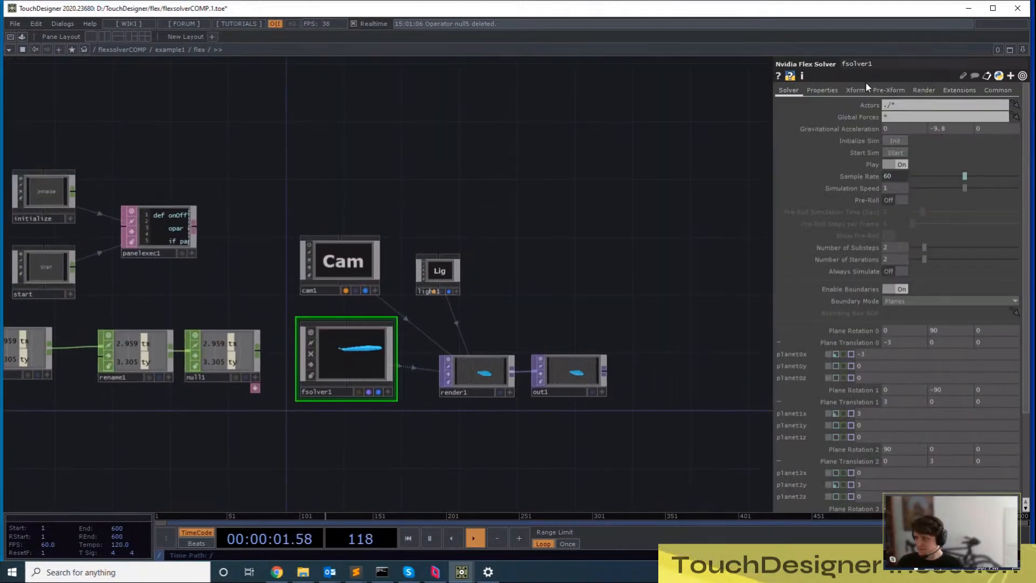
scroll(594, 173, up, 6)
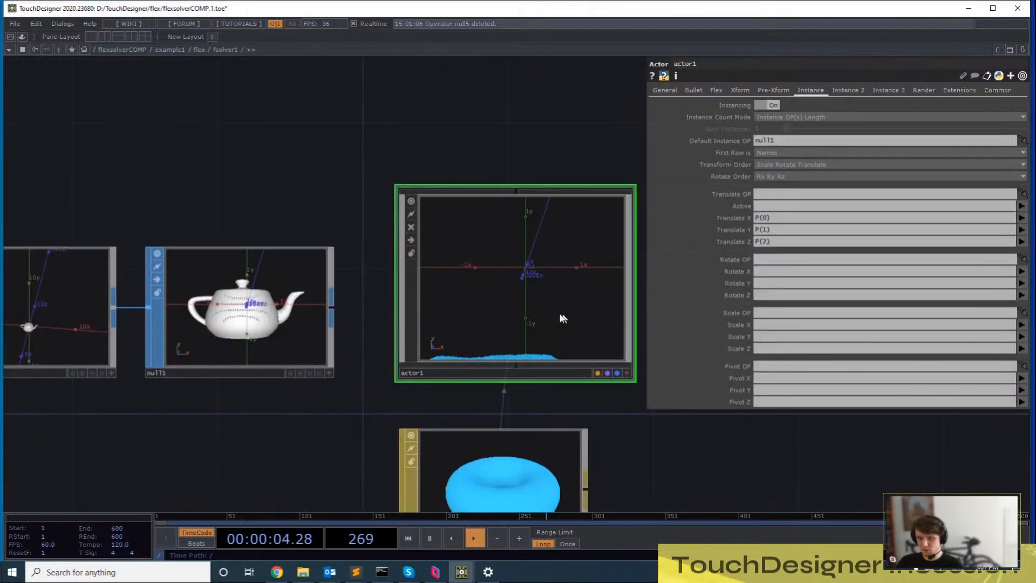
Look through actor1's Xform, Flex and Bullet parameters inside example1's fsolver1
drag(363, 162, 187, 220)
scroll(187, 219, down, 3)
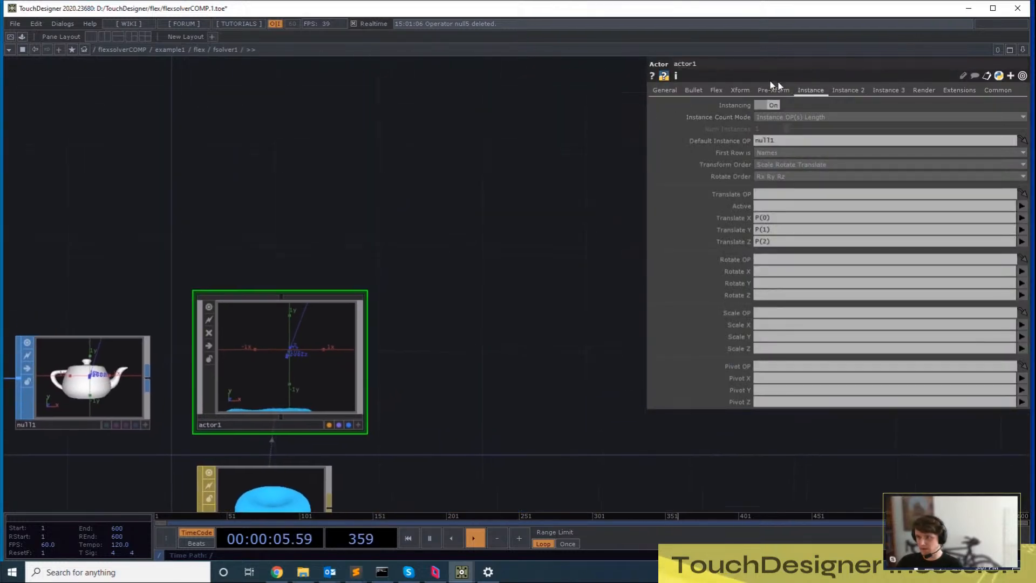
click(696, 91)
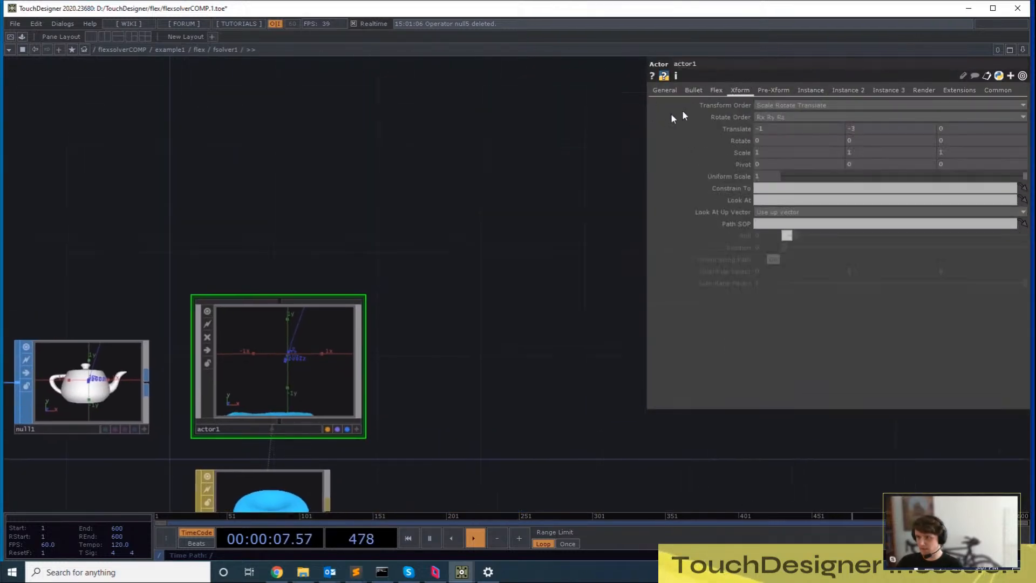
click(717, 91)
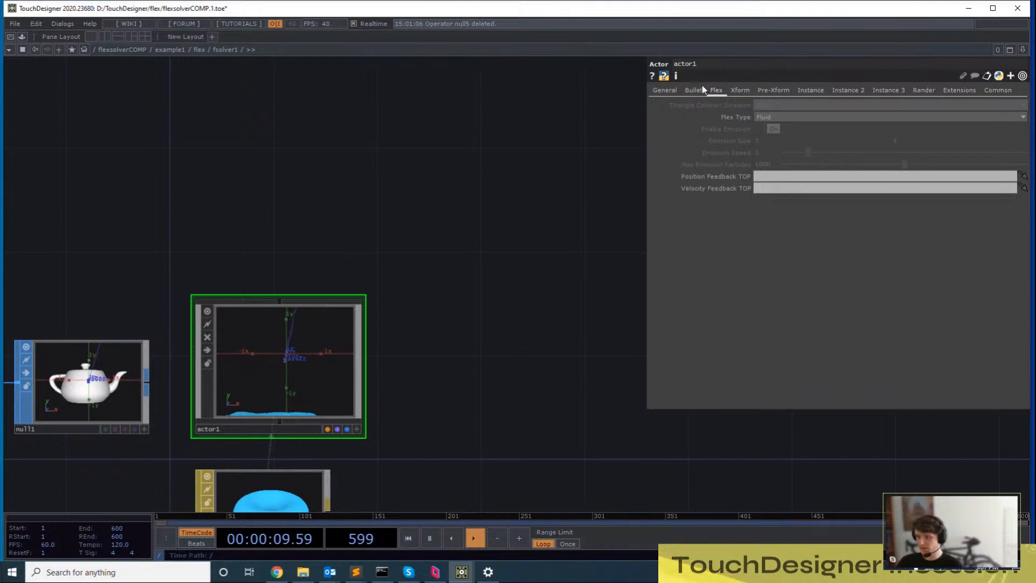
click(694, 90)
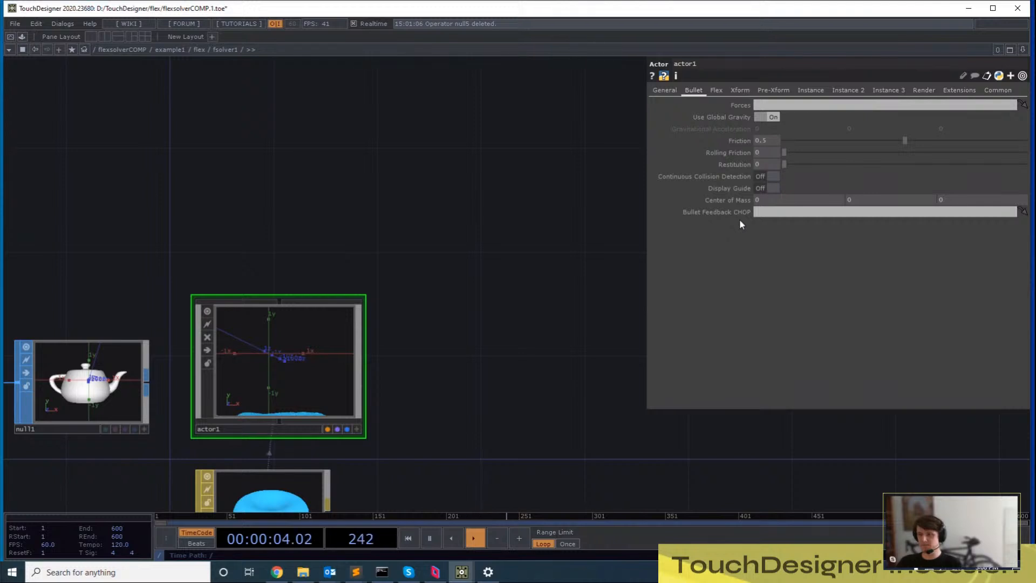
Bring up actor1's Flex parameters again and add an Nvidia Flex TOP beside the actor
drag(569, 278, 605, 308)
drag(482, 330, 477, 270)
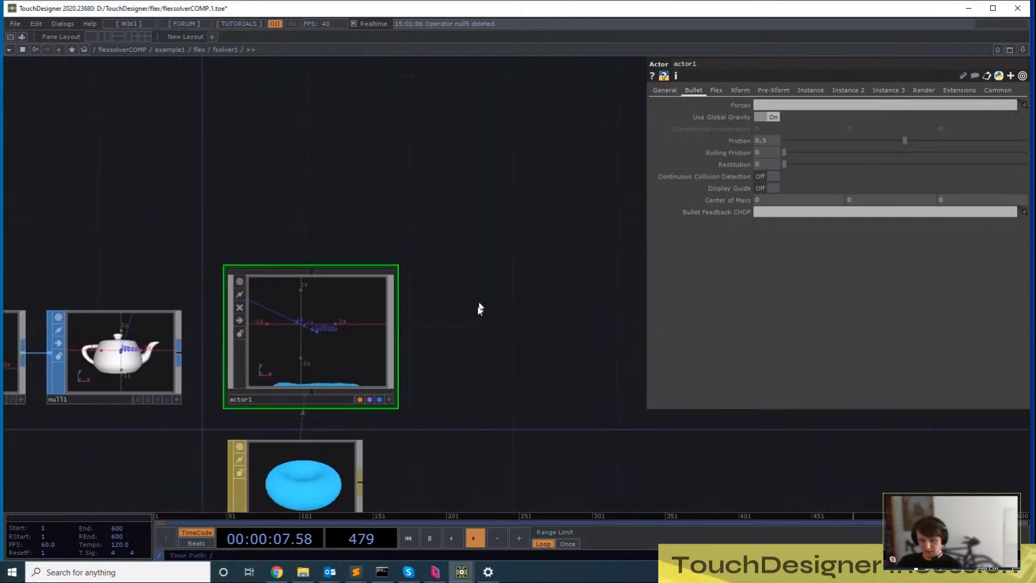
drag(476, 310, 477, 313)
click(721, 92)
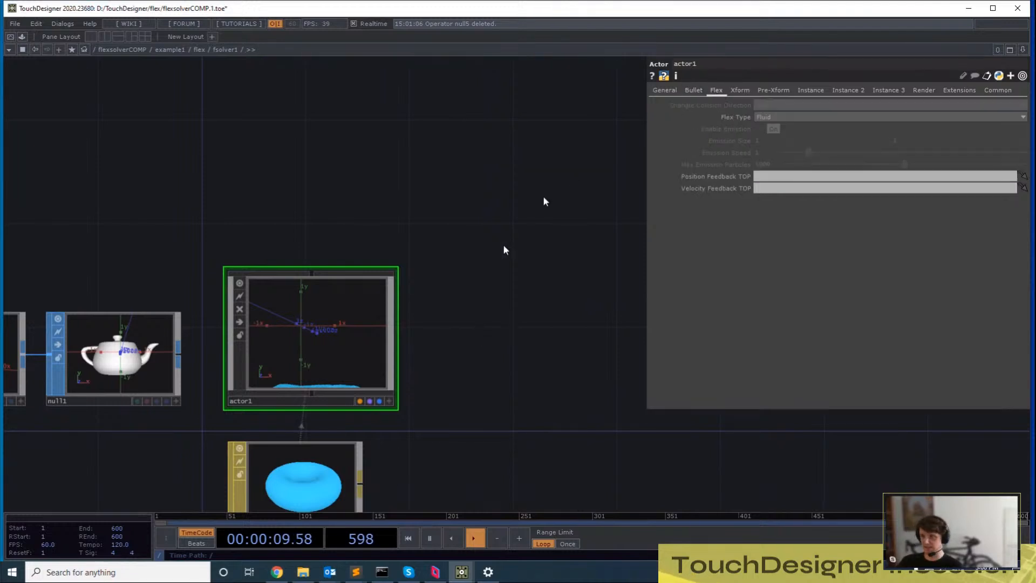
key(Tab)
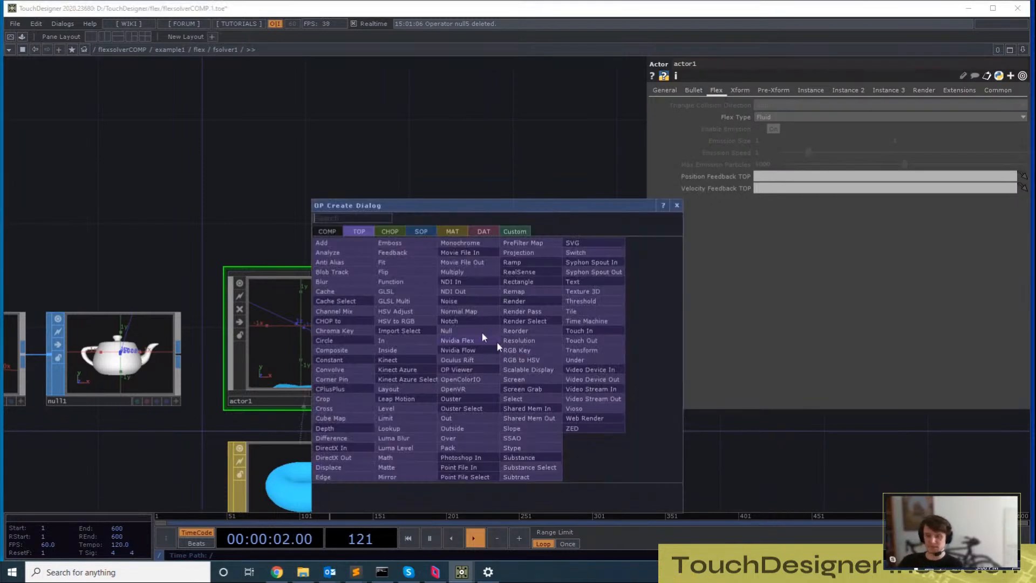
text(flex)
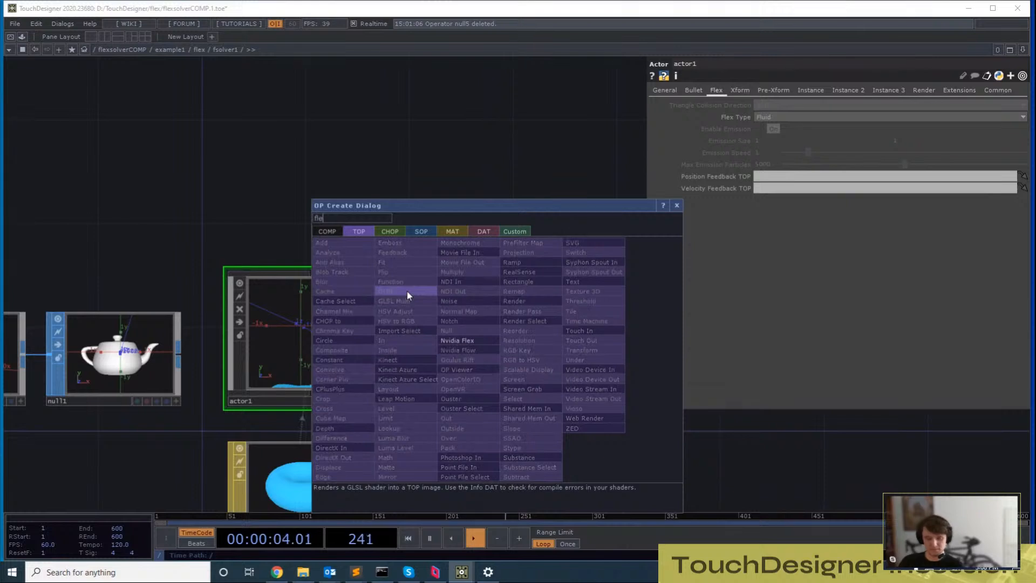
click(473, 341)
click(498, 340)
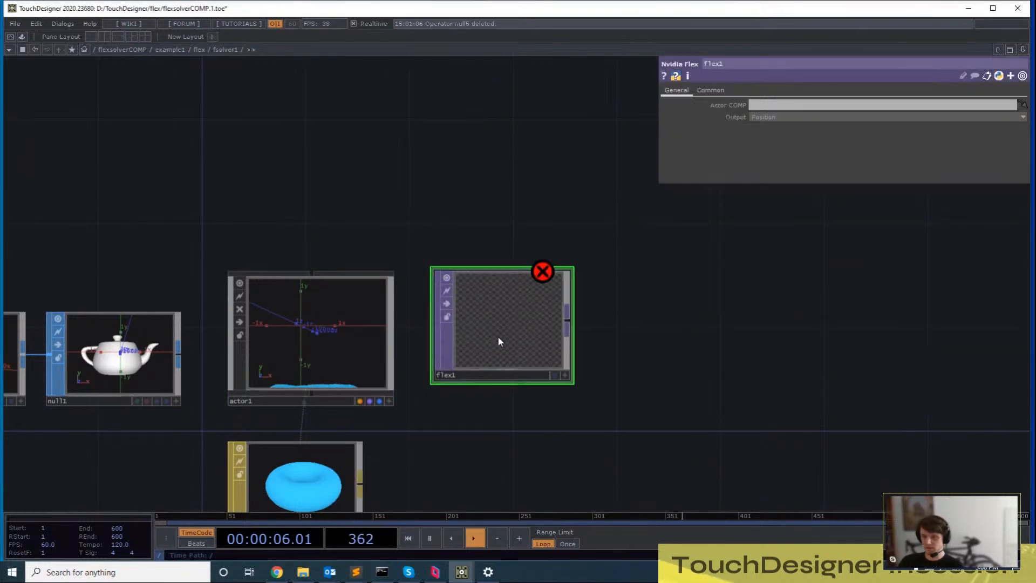
Assign actor1 as the Actor COMP of flex1 and place flex1 above and beyond the actor
drag(497, 340, 549, 340)
drag(374, 340, 529, 337)
drag(631, 346, 561, 297)
drag(718, 329, 750, 280)
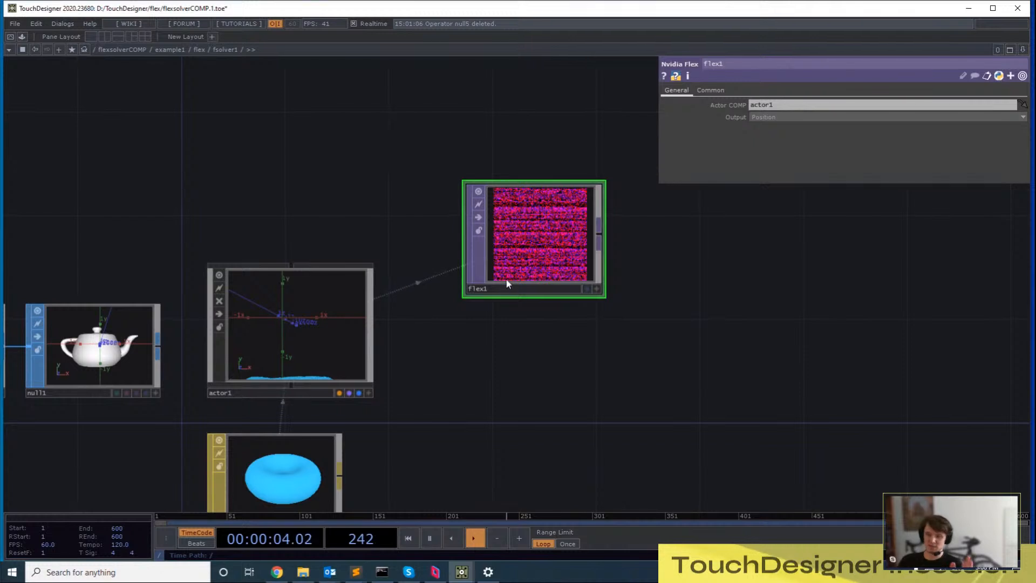
drag(772, 241, 753, 271)
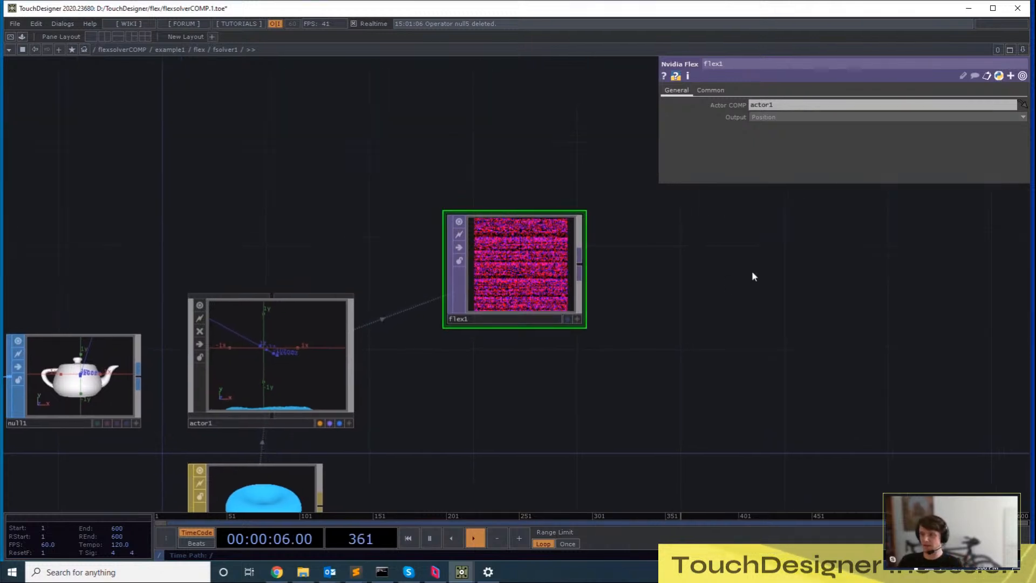
drag(693, 405, 732, 362)
Examine actor1's fluid particles and flex1's position texture up close
scroll(346, 337, up, 4)
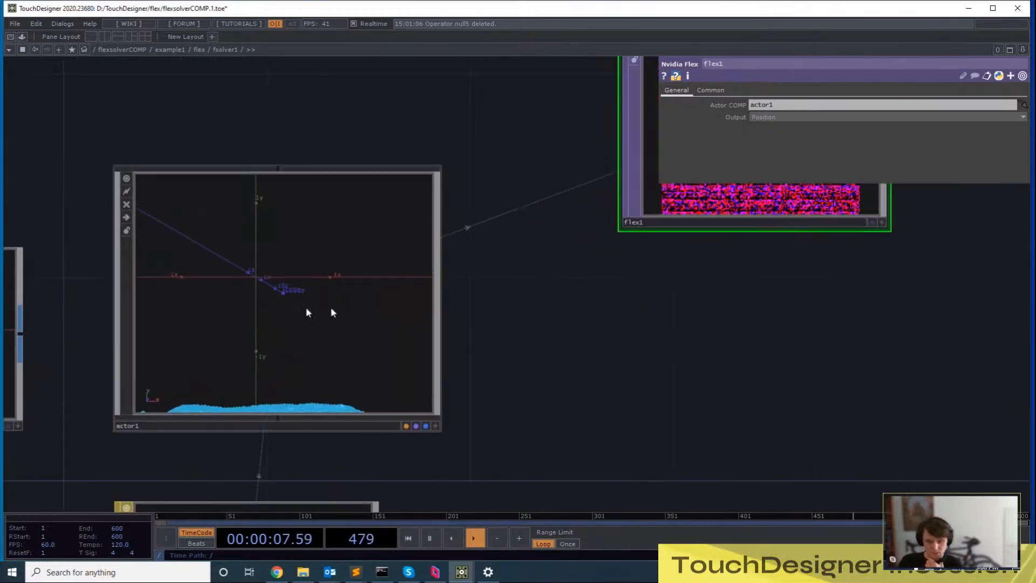
click(421, 394)
drag(471, 334, 278, 450)
click(482, 245)
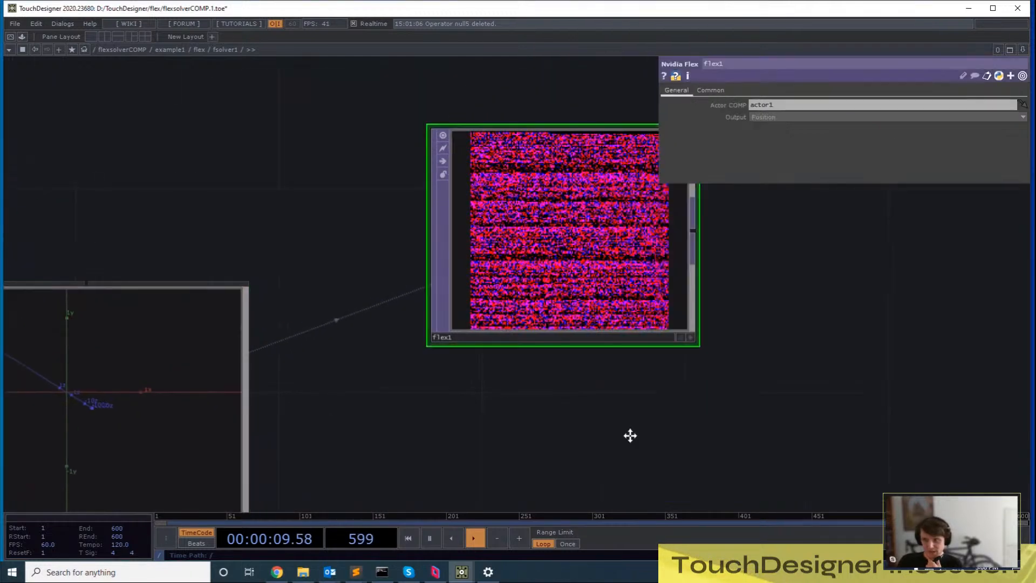
drag(629, 435, 526, 462)
scroll(453, 440, down, 2)
drag(439, 427, 528, 374)
drag(716, 349, 691, 376)
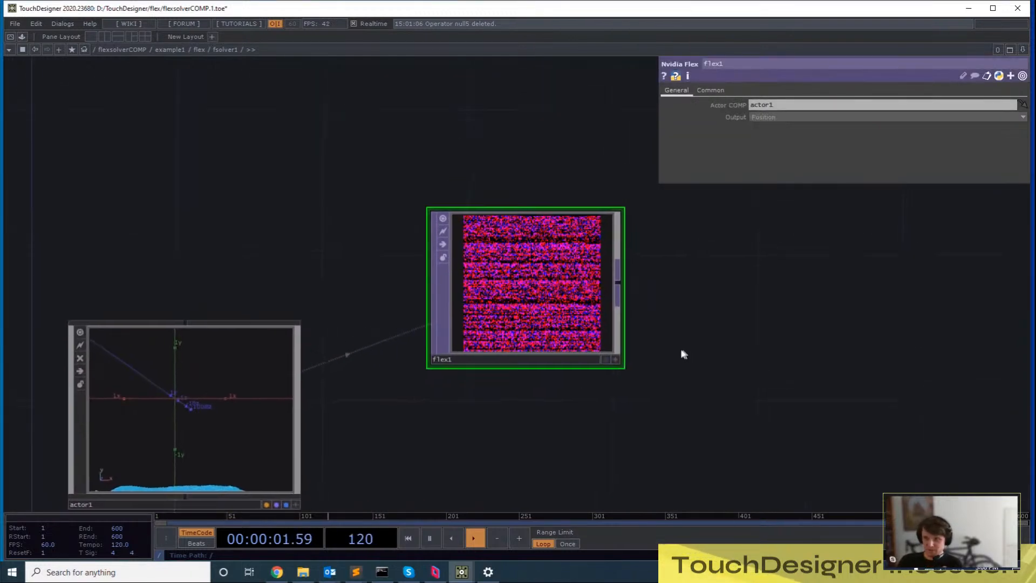
Set flex1's Output to Velocity and check the texture's size and pixel format
click(831, 118)
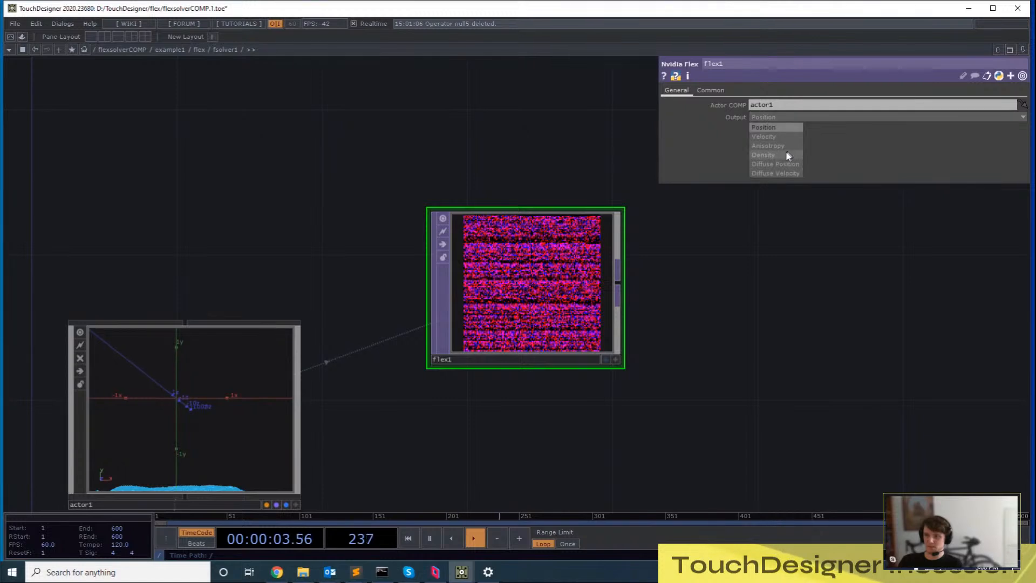
click(789, 137)
drag(763, 307, 744, 319)
middle_click(631, 246)
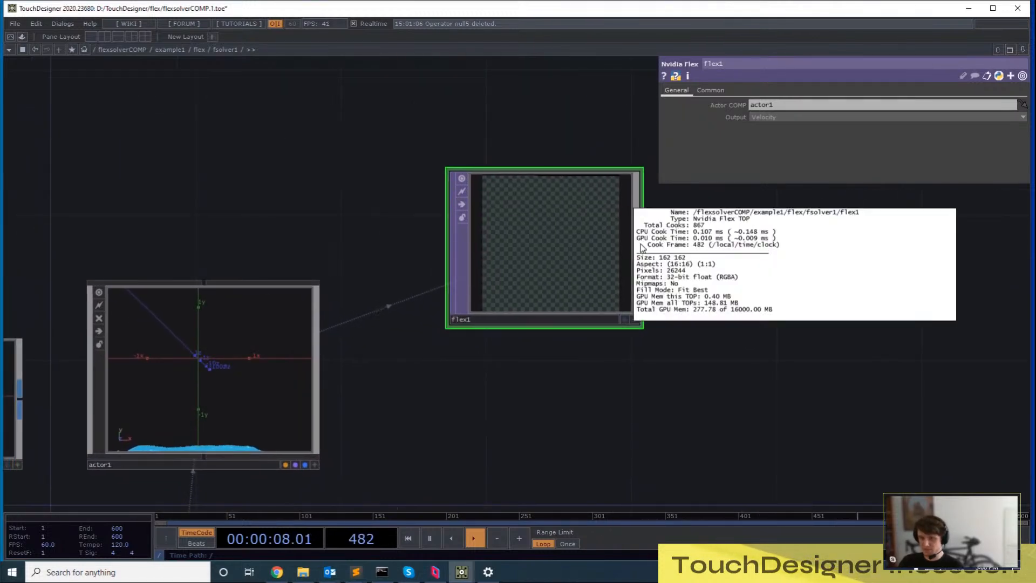
click(640, 246)
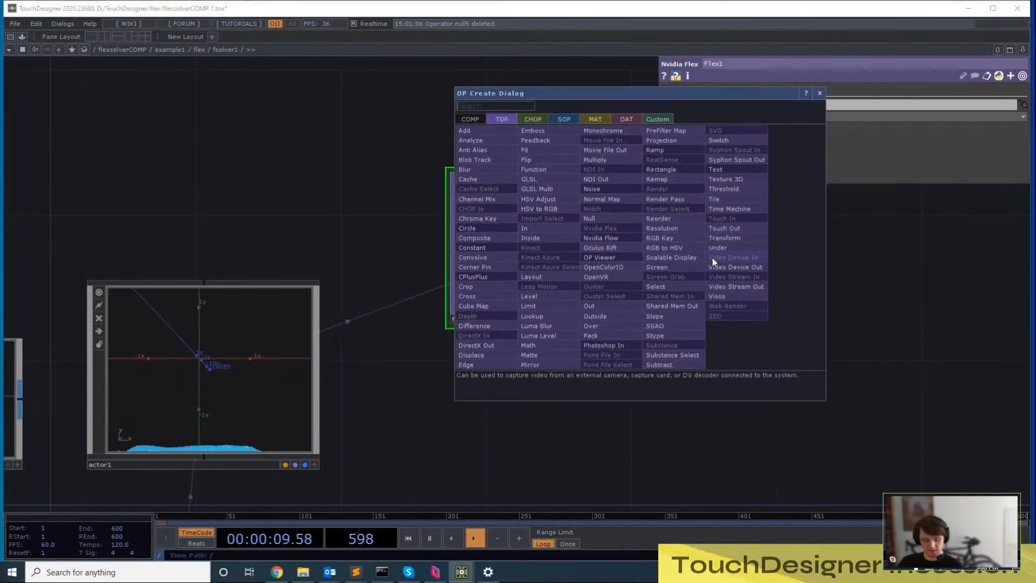
key(Escape)
key(Escape)
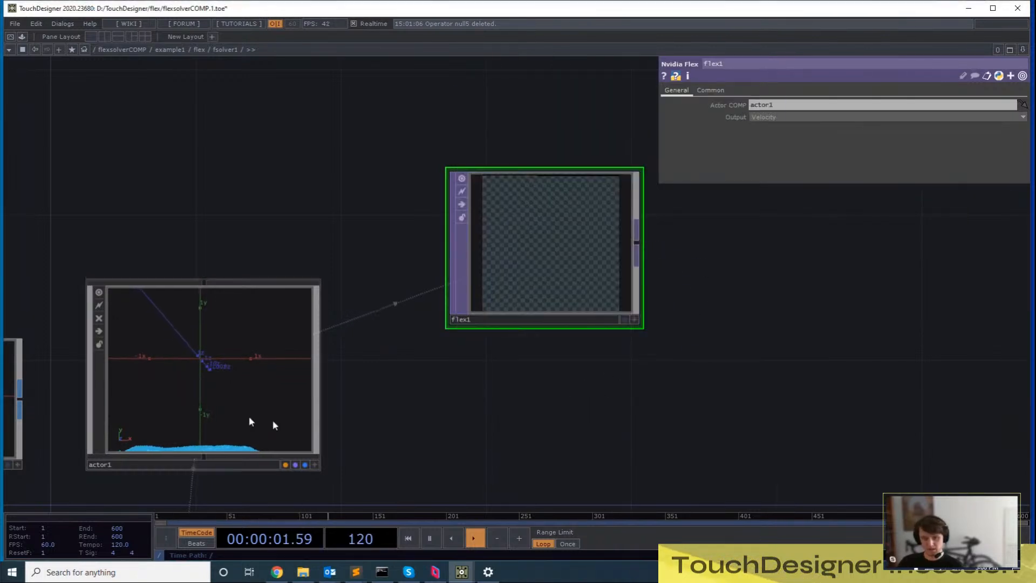
Restart fsolver1's simulation from the parent network and watch flex1's velocity texture inside the solver
click(250, 420)
drag(562, 440, 531, 453)
key(u)
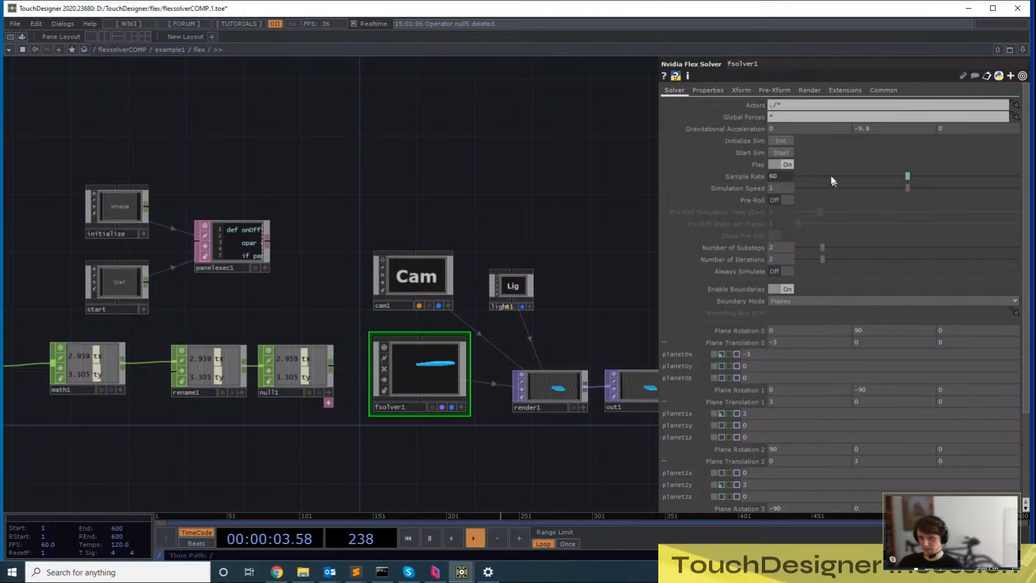
click(787, 154)
scroll(442, 392, up, 8)
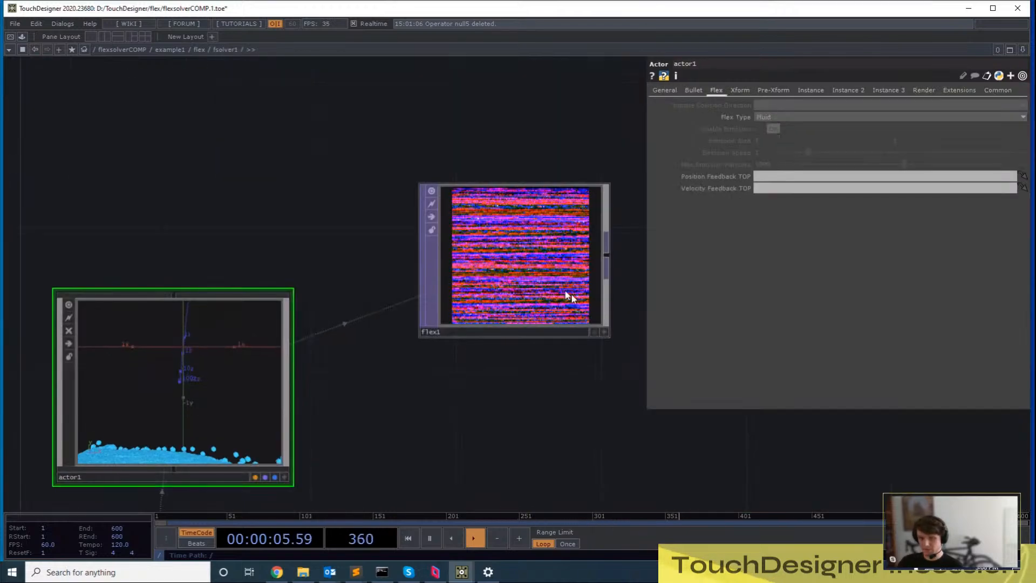
drag(517, 365, 435, 359)
scroll(438, 361, down, 2)
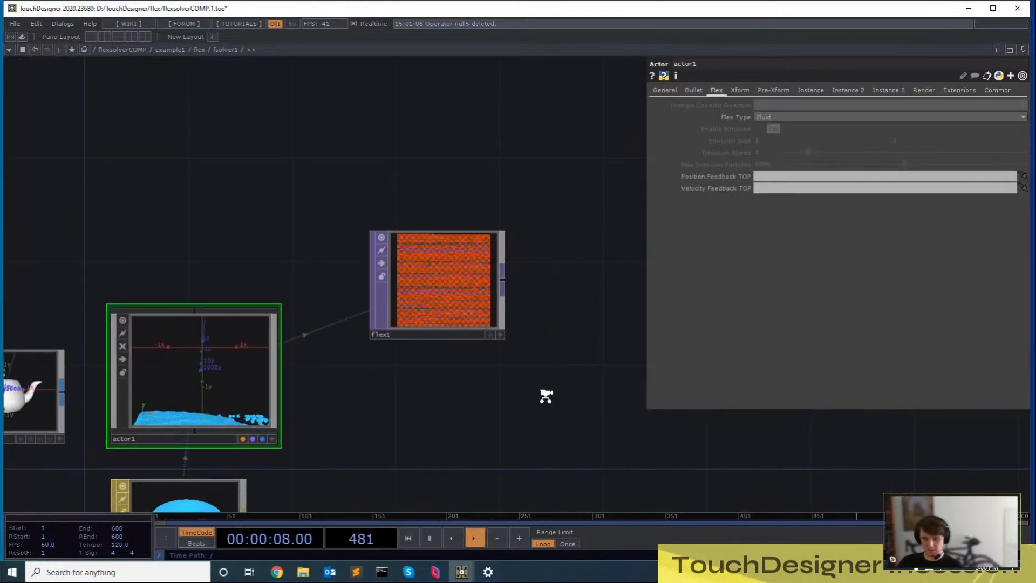
scroll(545, 395, up, 2)
Add a Null TOP after flex1 and place it beside the flex node
click(164, 458)
key(h)
drag(531, 407, 576, 401)
drag(534, 260, 428, 317)
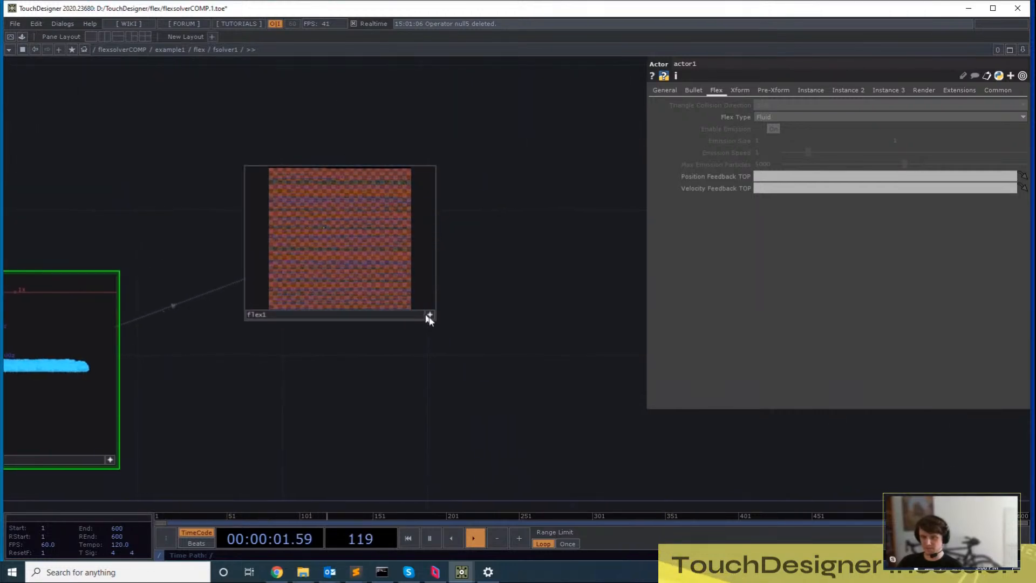
right_click(435, 244)
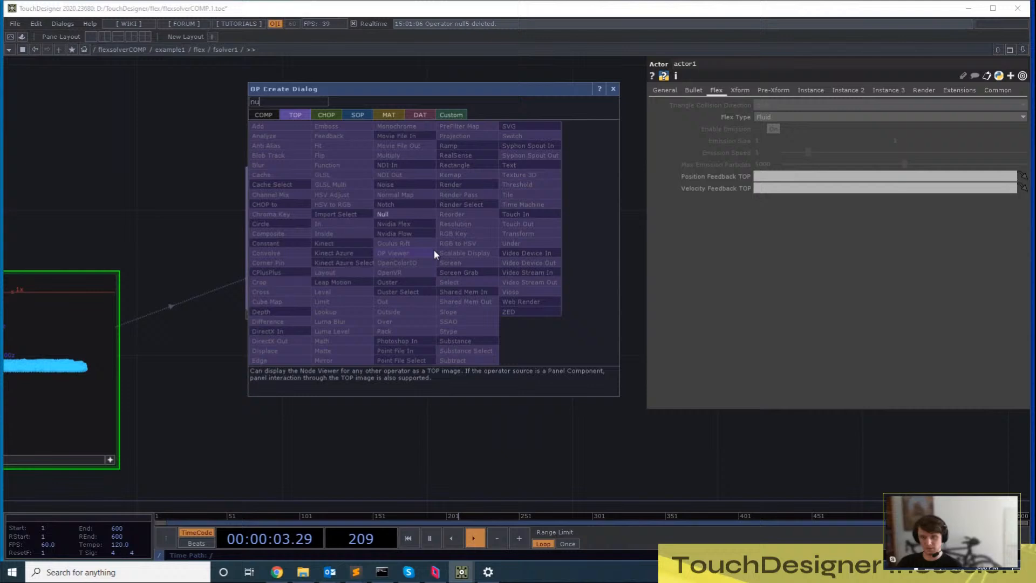
click(398, 209)
click(583, 234)
drag(380, 432, 284, 425)
click(222, 441)
mouse_move(523, 222)
mouse_down()
mouse_move(745, 186)
mouse_move(500, 227)
mouse_move(529, 225)
mouse_up()
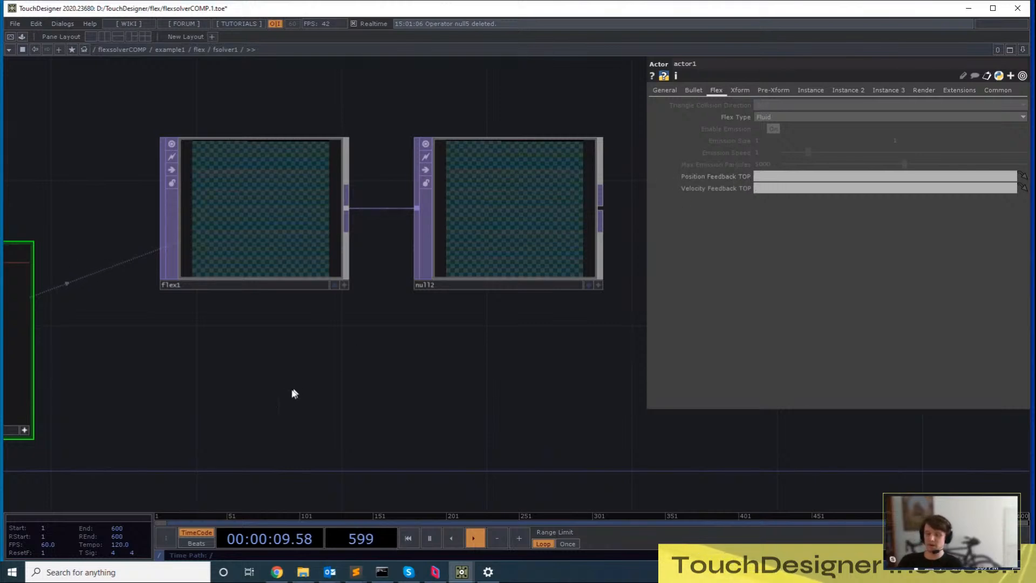
Assign null2 as actor1's Velocity Feedback TOP
drag(235, 424, 475, 462)
click(284, 474)
drag(365, 468, 248, 456)
drag(468, 366, 434, 378)
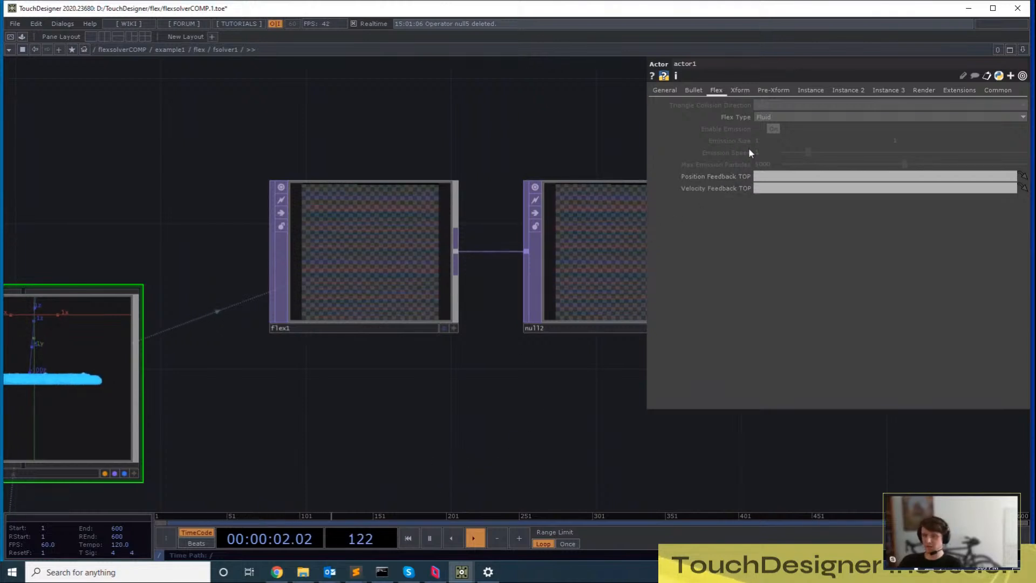
drag(711, 209, 816, 191)
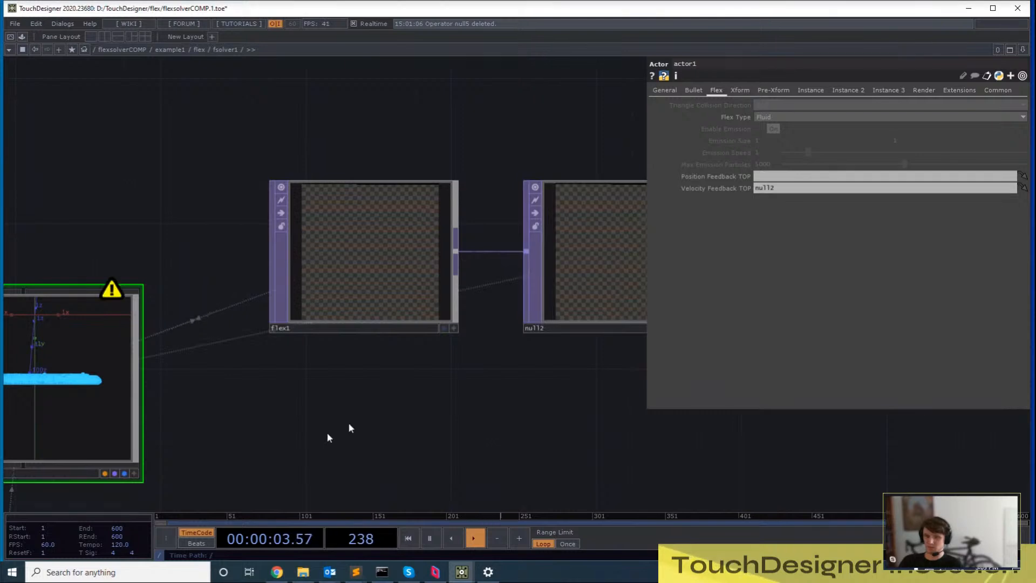
Read the details of the warning on actor1
drag(175, 324, 312, 302)
middle_click(264, 268)
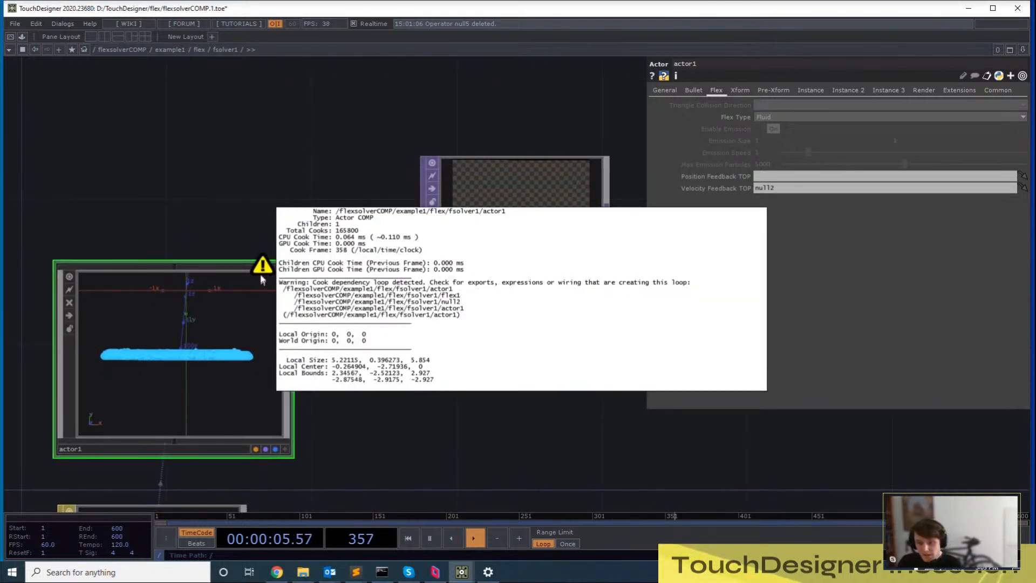
drag(510, 451, 498, 452)
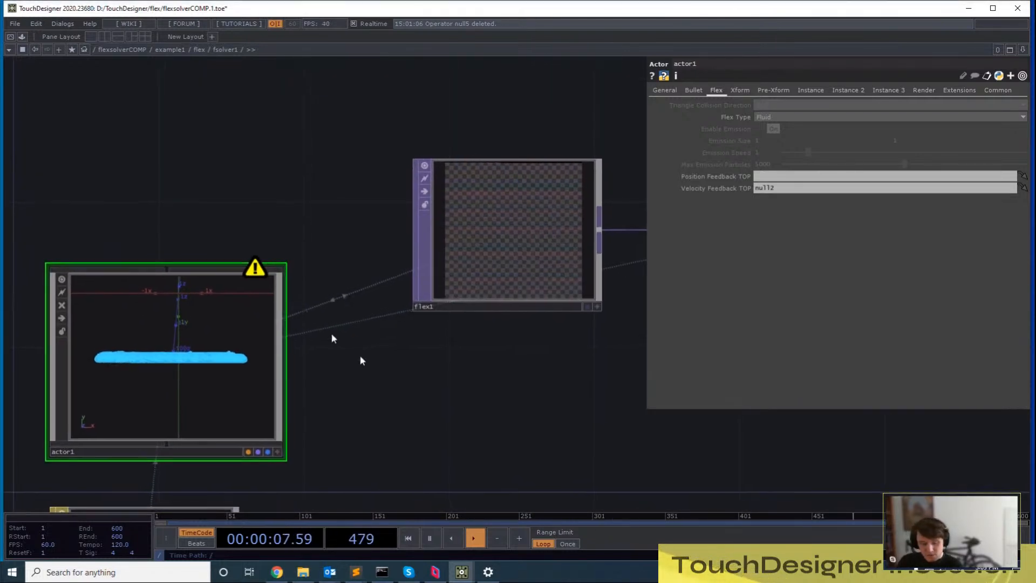
middle_click(263, 270)
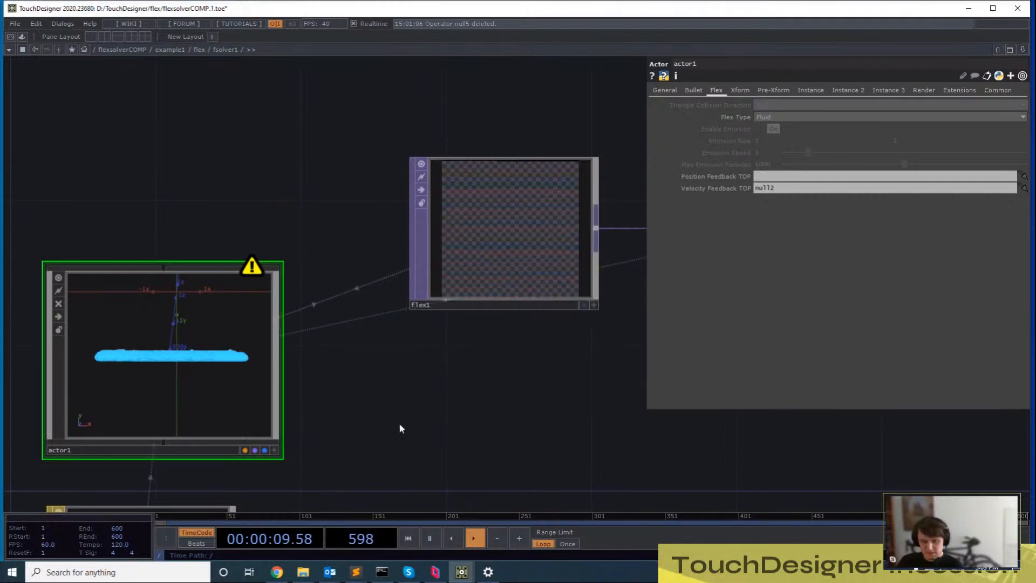
Restart fsolver1's simulation from the parent network and observe how actor1 behaves with the velocity feedback
key(u)
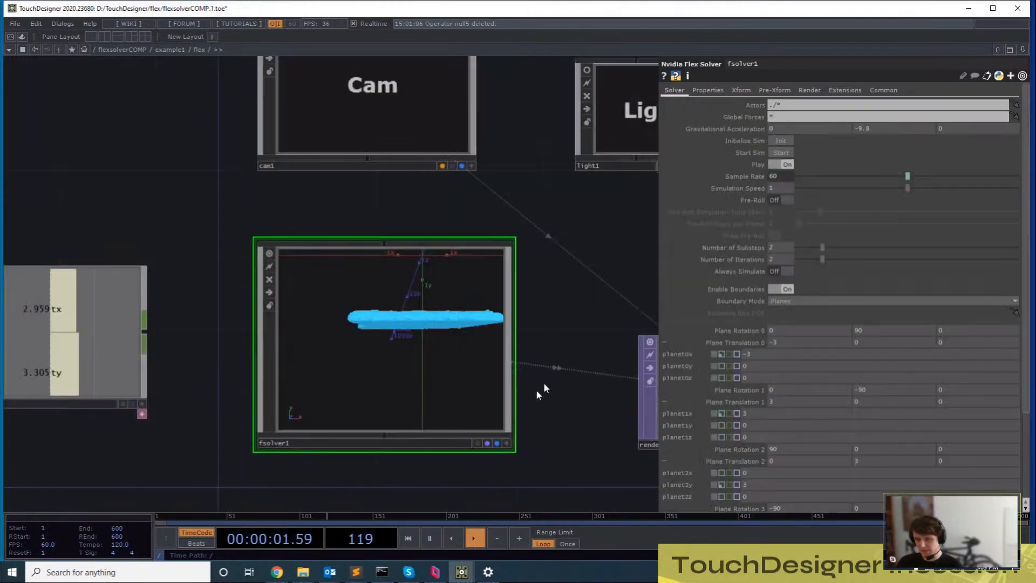
click(775, 156)
key(i)
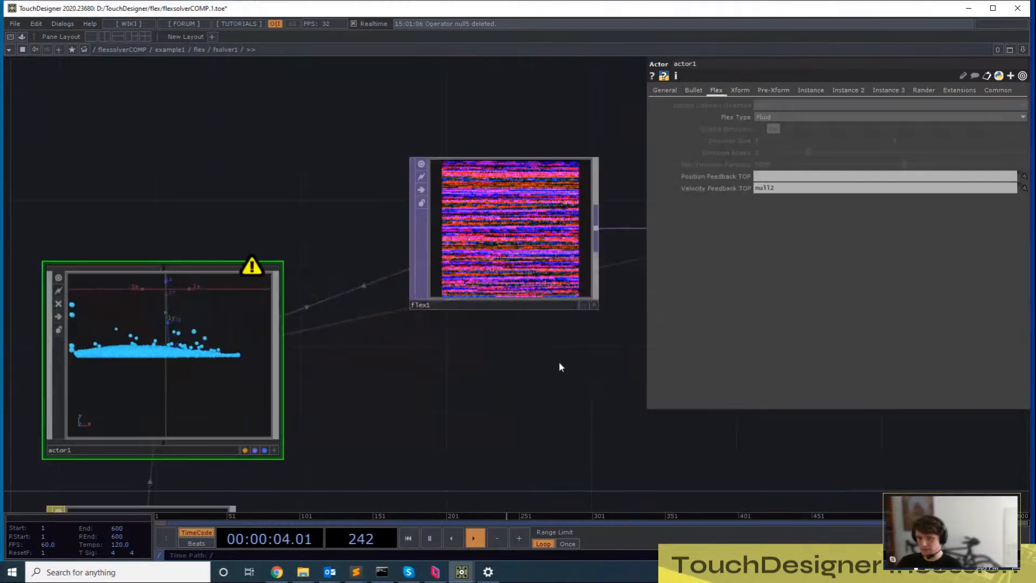
key(u)
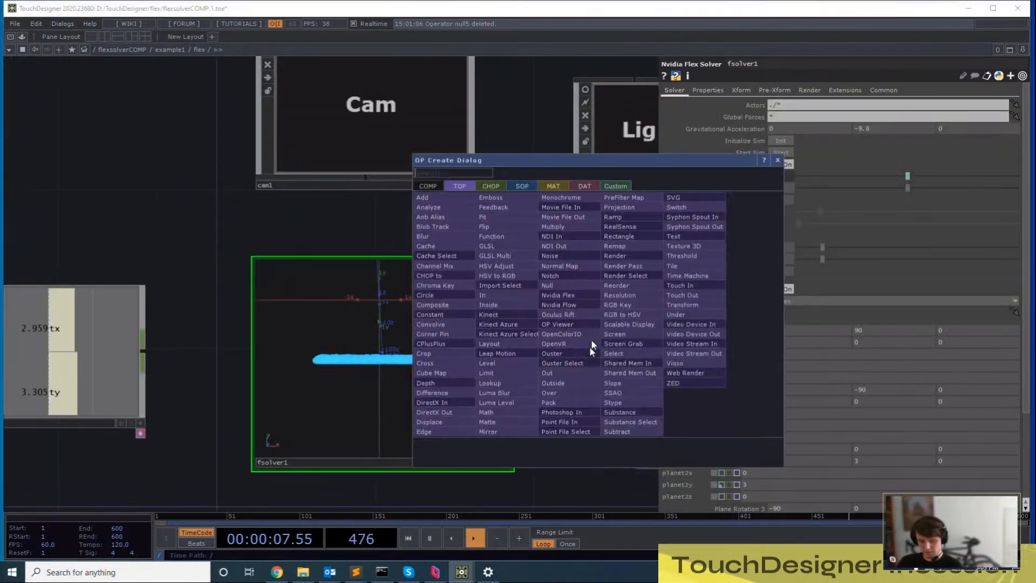
key(Tab)
key(Escape)
key(i)
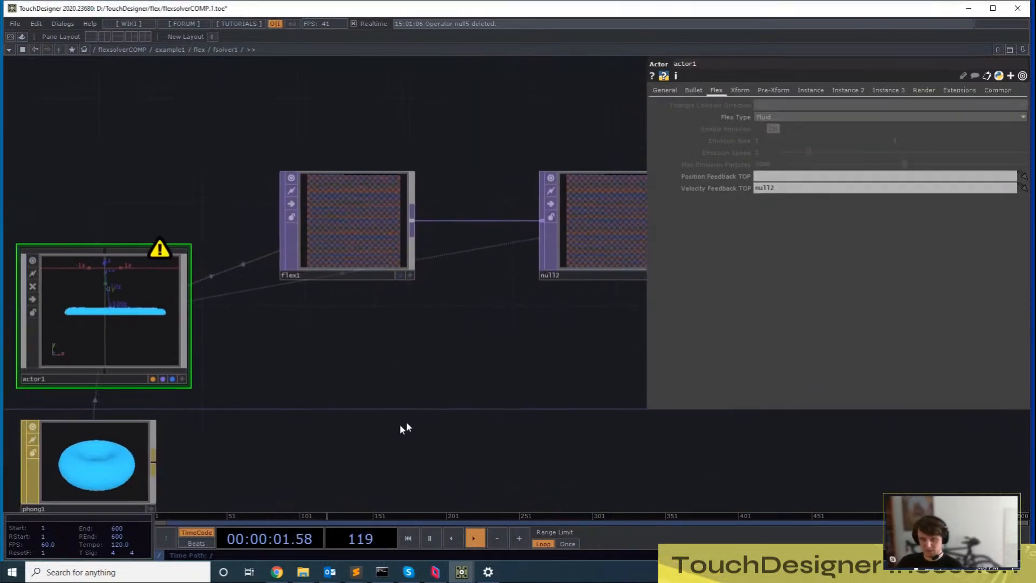
Add a Constant TOP below flex1, connect flex1 to its input and check its resolution and pixel format
key(Tab)
text(const)
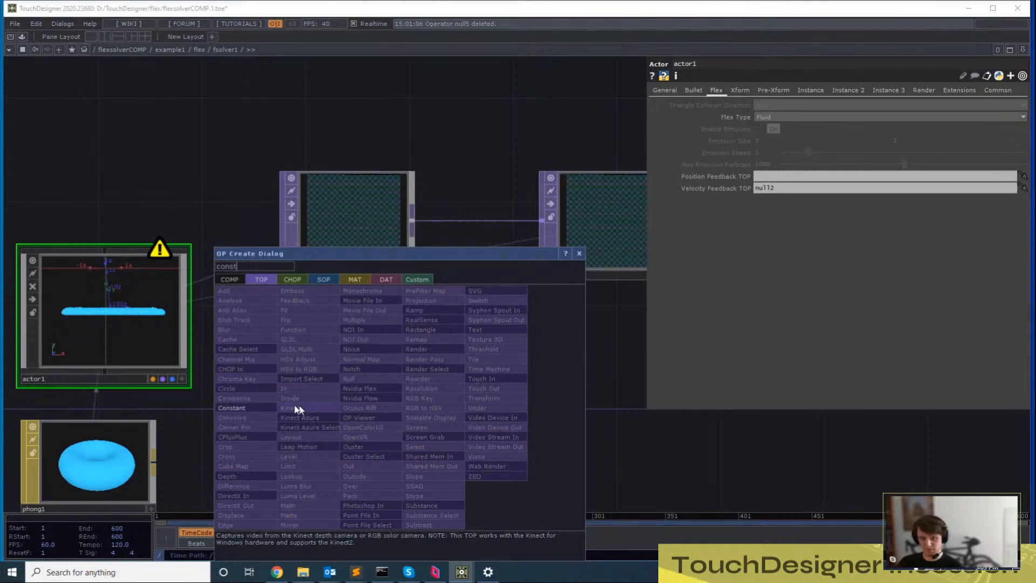
key(Return)
click(502, 403)
drag(516, 410, 426, 333)
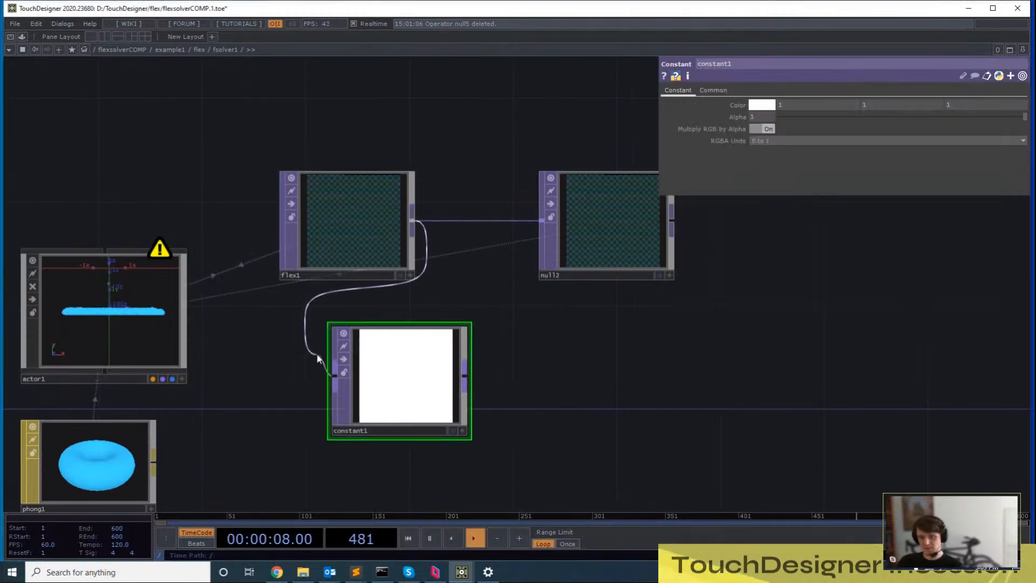
drag(413, 378, 439, 404)
middle_click(439, 406)
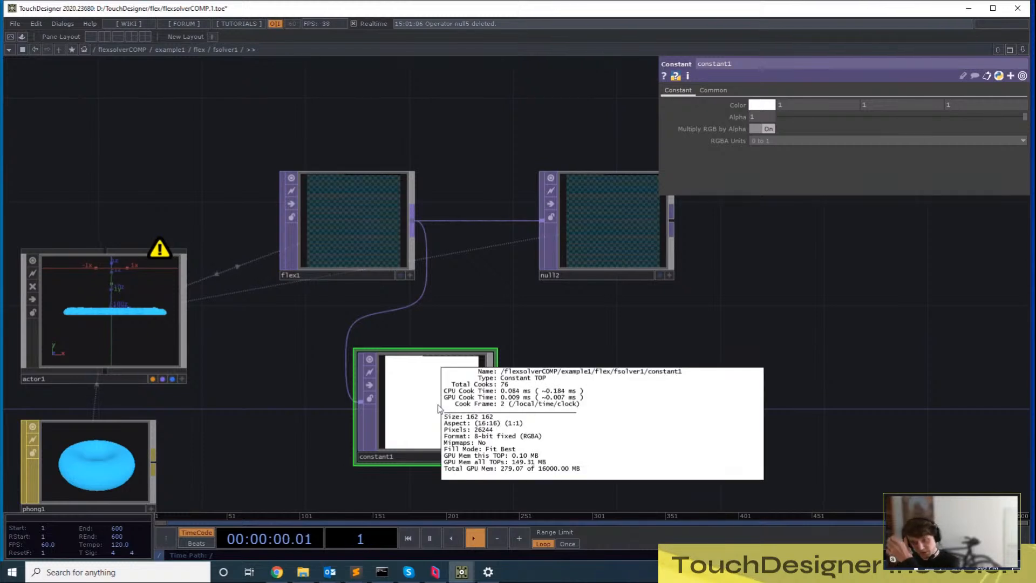
Make room for constant1 between flex1 and null2, set its color to red (1, 0, 0) and check its texture info
drag(610, 301, 769, 315)
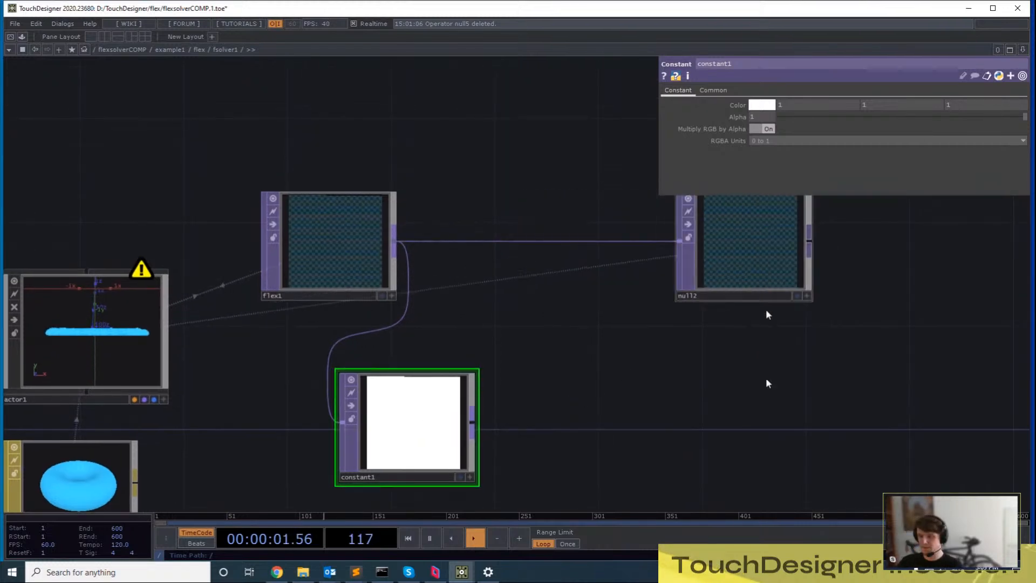
drag(410, 410, 513, 358)
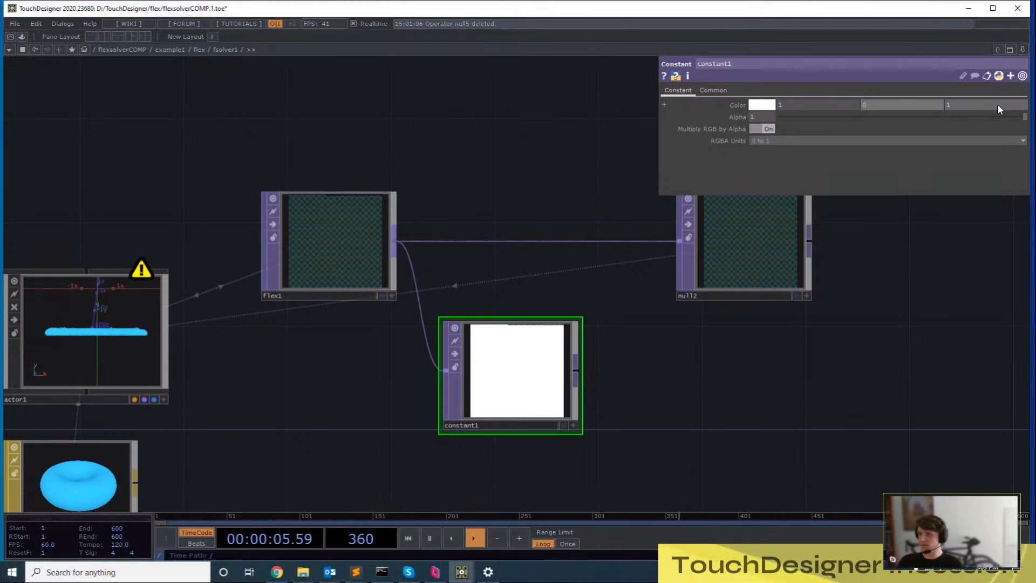
drag(998, 105, 961, 108)
middle_click(509, 383)
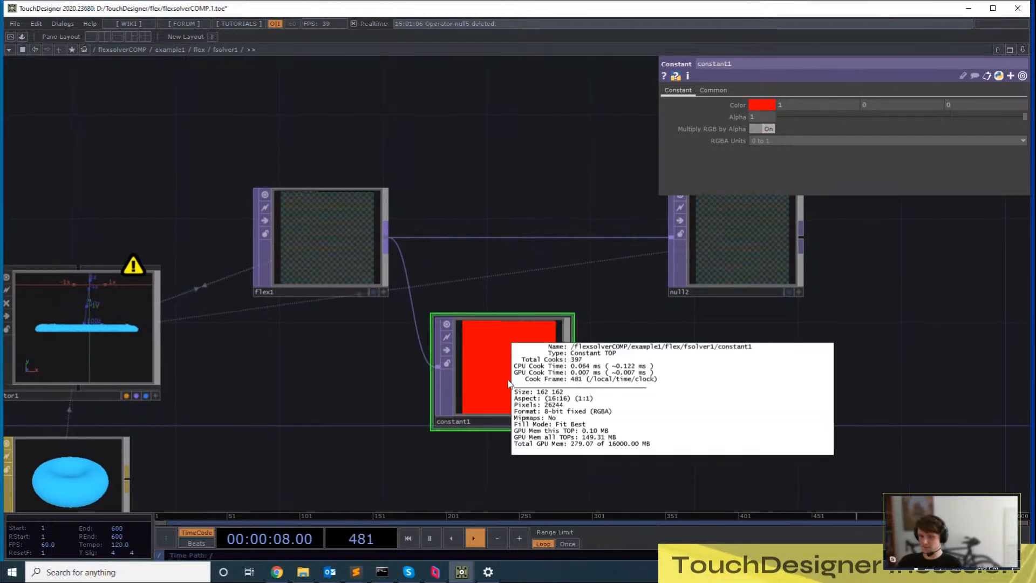
Set constant1's pixel format to 32-bit float (RGBA) and check the format in its texture info
scroll(509, 383, down, 3)
click(713, 90)
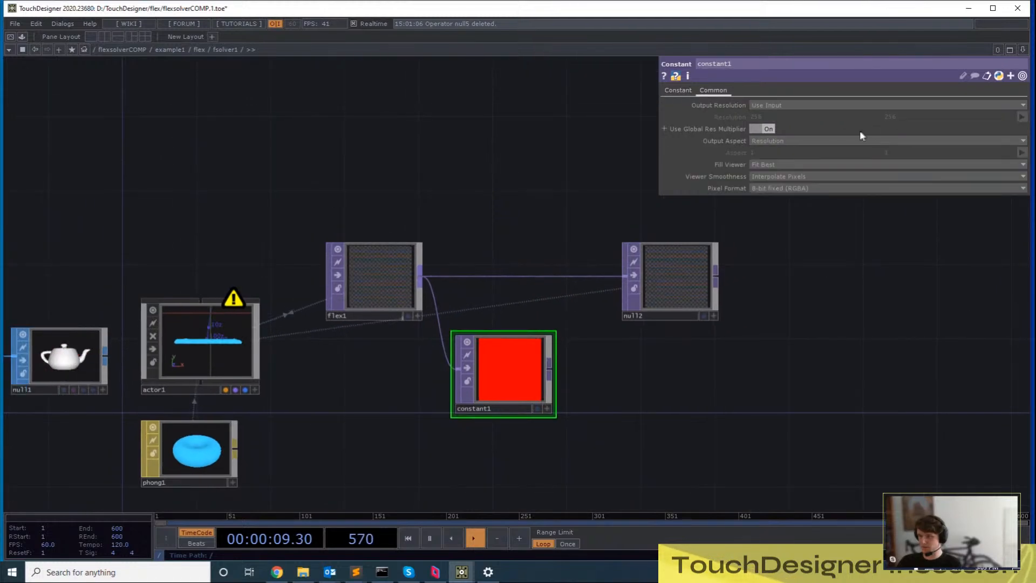
click(866, 189)
click(811, 238)
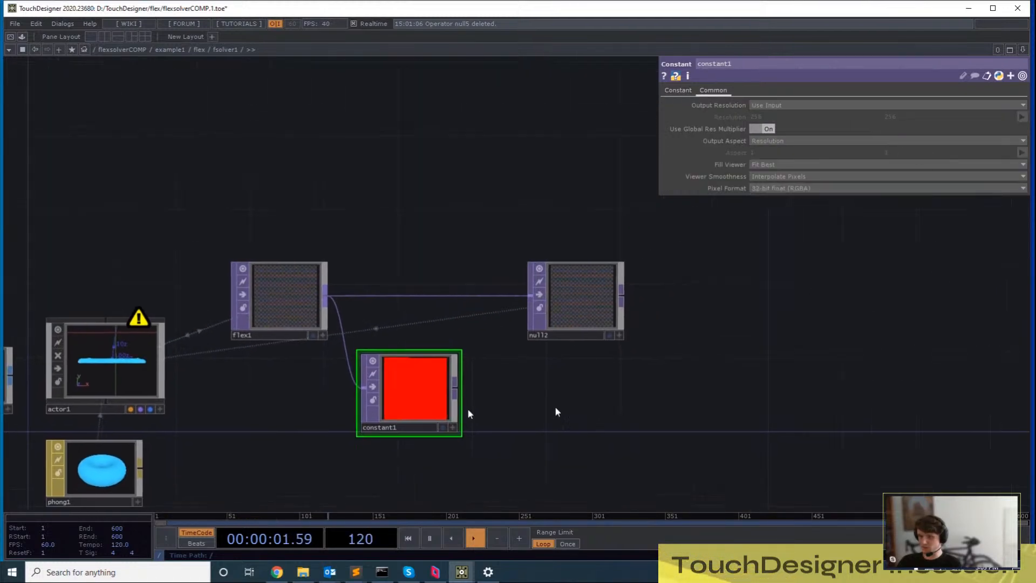
scroll(467, 408, up, 3)
middle_click(346, 374)
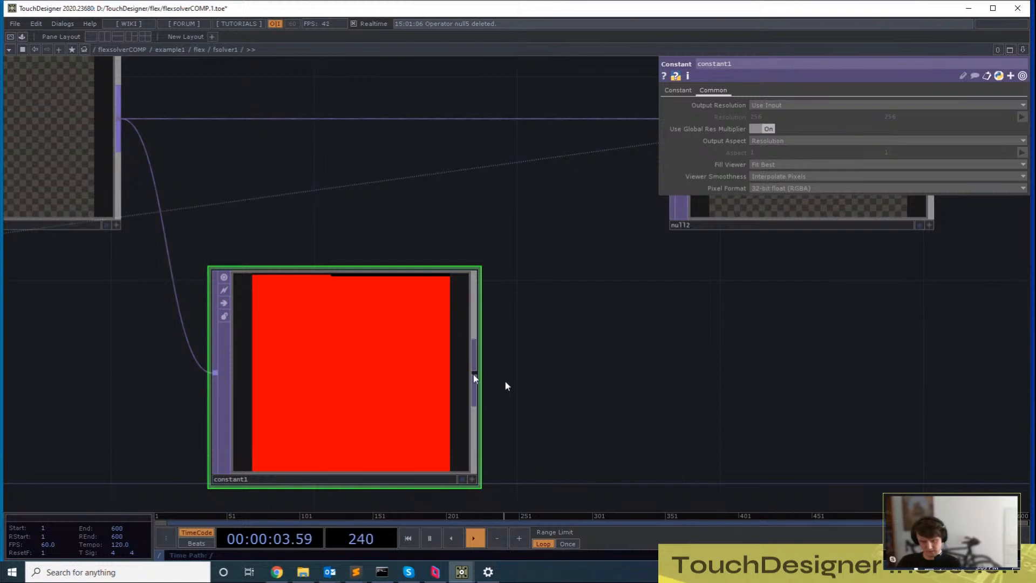
drag(505, 381, 720, 390)
scroll(666, 382, down, 3)
middle_click(623, 365)
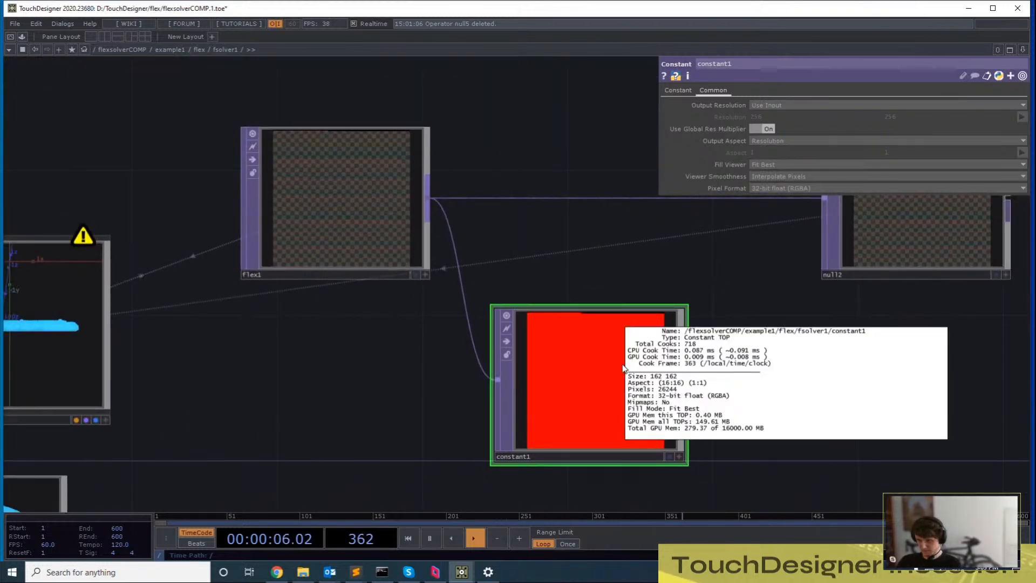
drag(851, 372, 601, 425)
drag(716, 409, 841, 365)
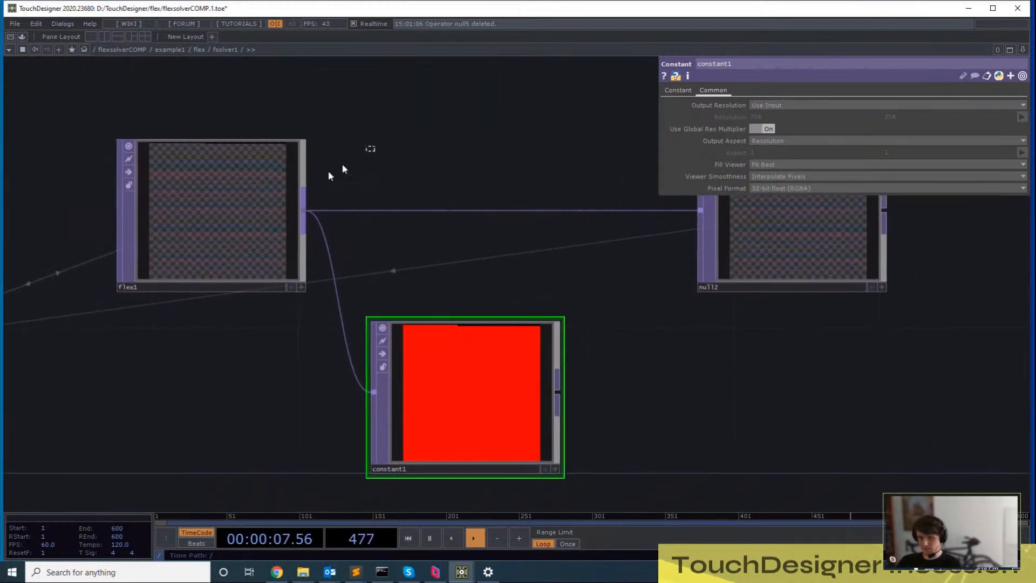
click(302, 184)
drag(423, 143, 642, 171)
click(700, 361)
drag(675, 287, 594, 296)
click(116, 410)
click(613, 366)
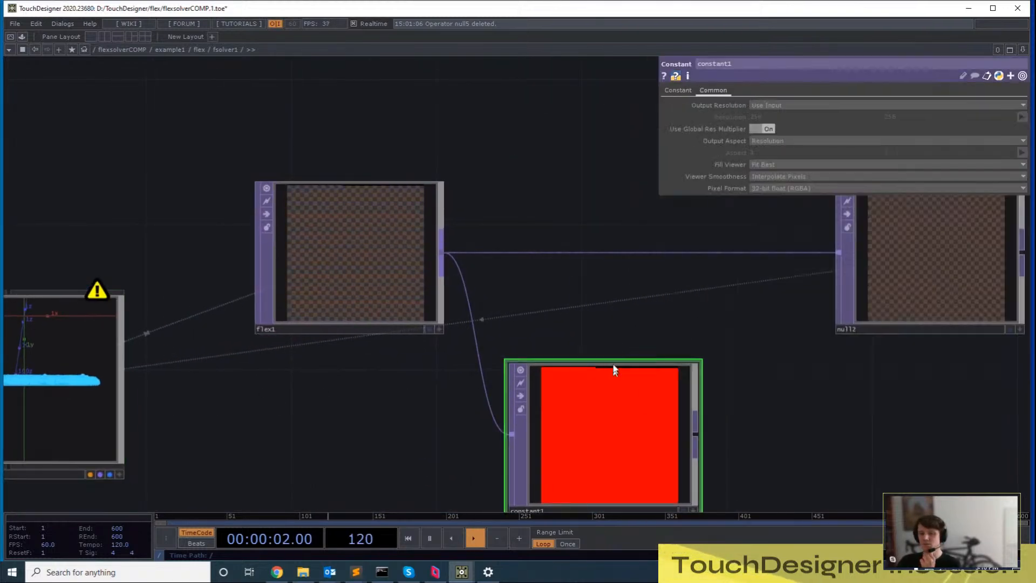
Review constant1's color settings and connect its output to null2 in place of flex1
click(679, 90)
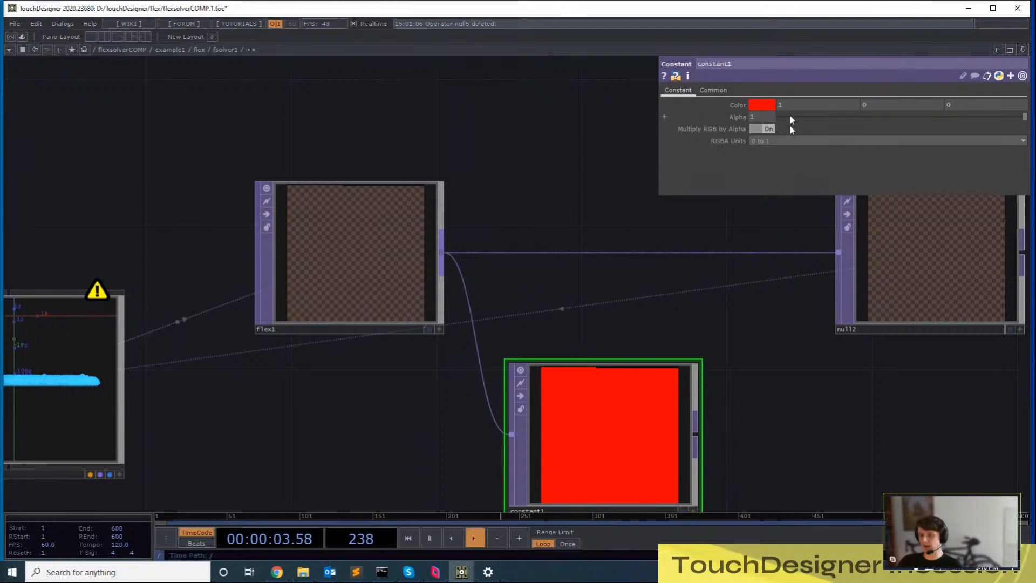
drag(769, 290, 635, 265)
scroll(771, 432, left, 5)
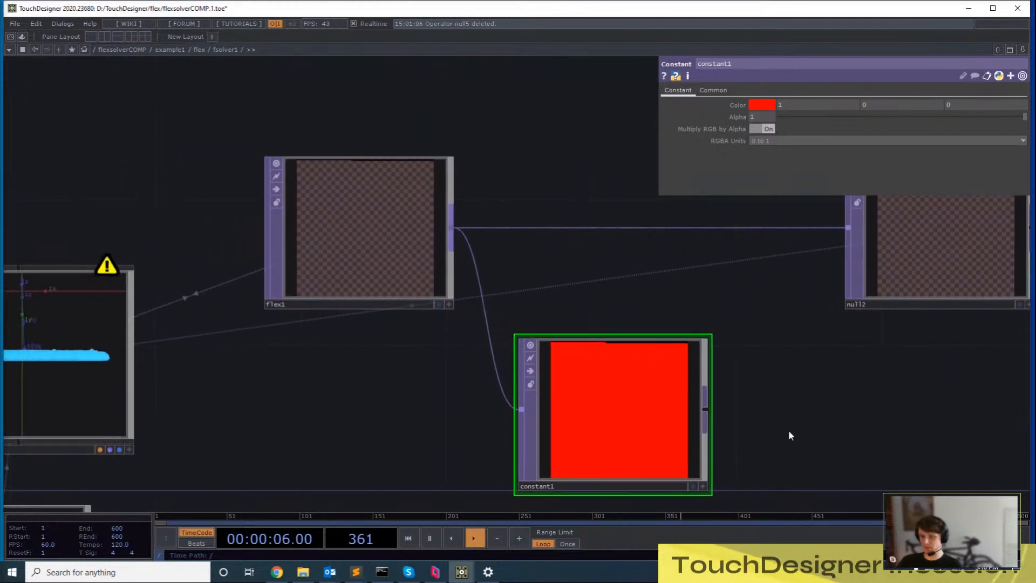
scroll(779, 404, left, 1)
scroll(786, 389, down, 2)
scroll(786, 389, left, 1)
drag(716, 399, 818, 270)
Look inside actor1's network, return to fsolver1 and examine how the fluid moves with the constant velocity feedback
key(i)
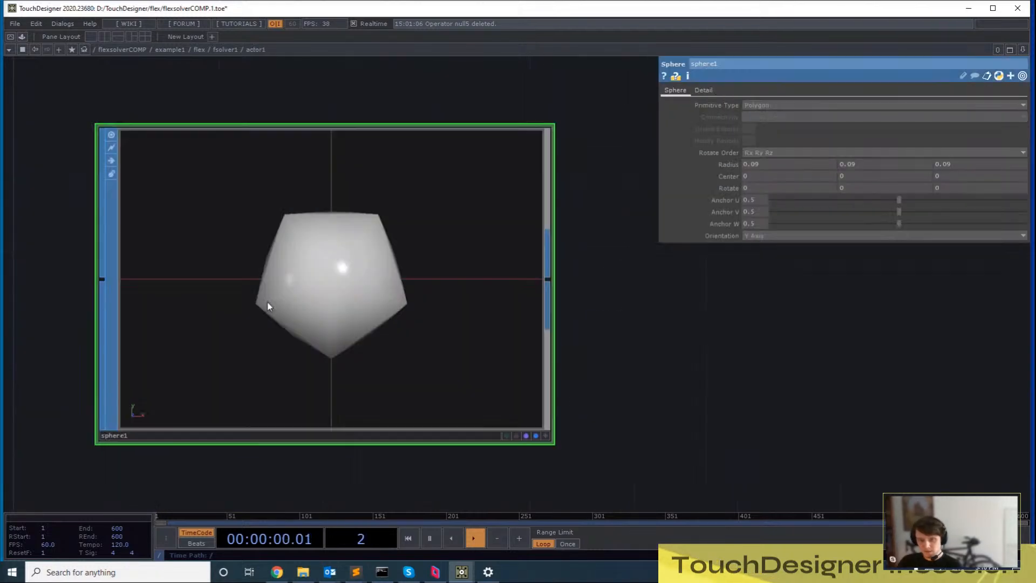
key(u)
middle_drag(254, 348, 267, 365)
scroll(268, 364, up, 5)
scroll(424, 393, down, 3)
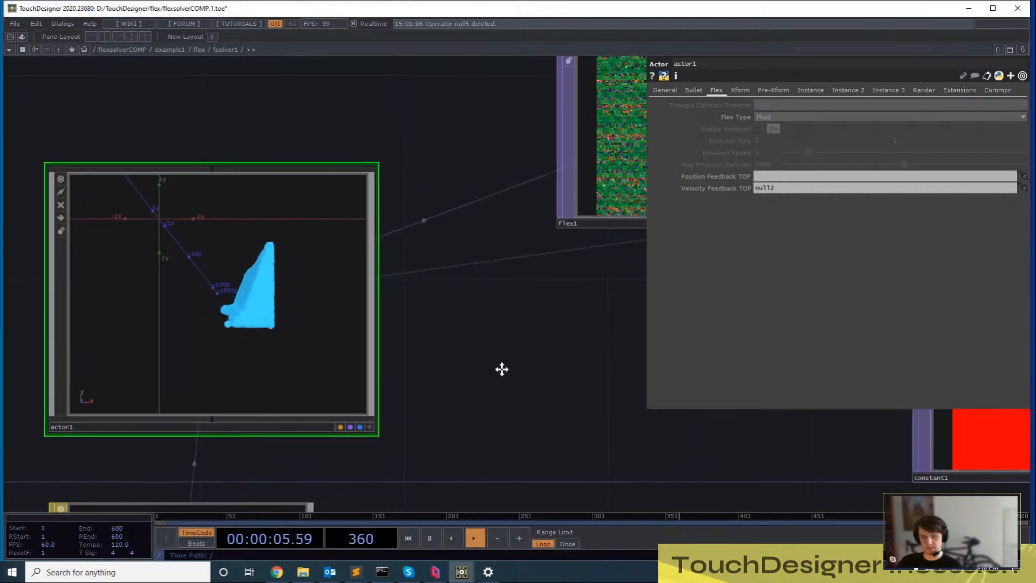
drag(502, 367, 471, 359)
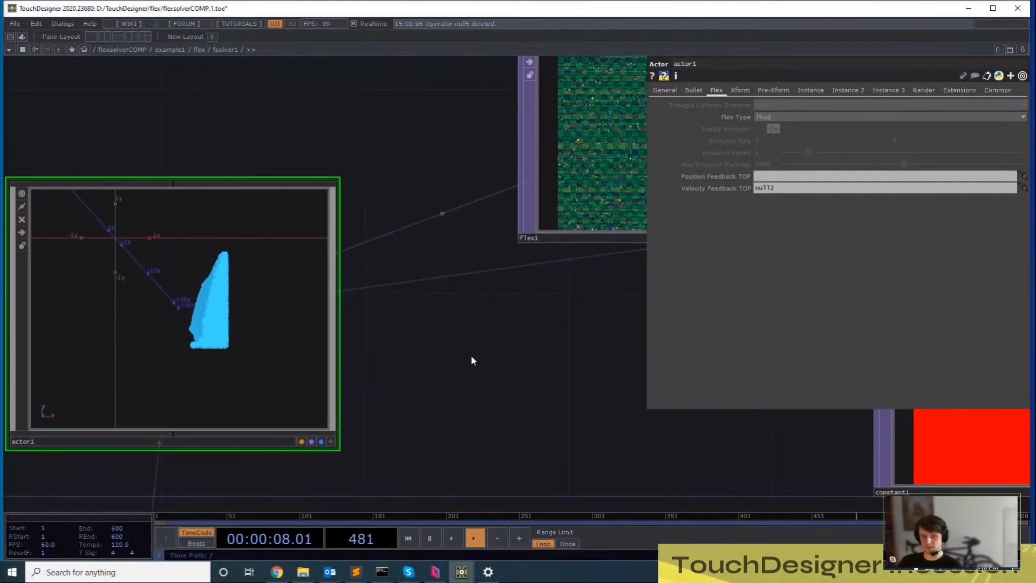
scroll(471, 354, down, 2)
drag(384, 395, 304, 415)
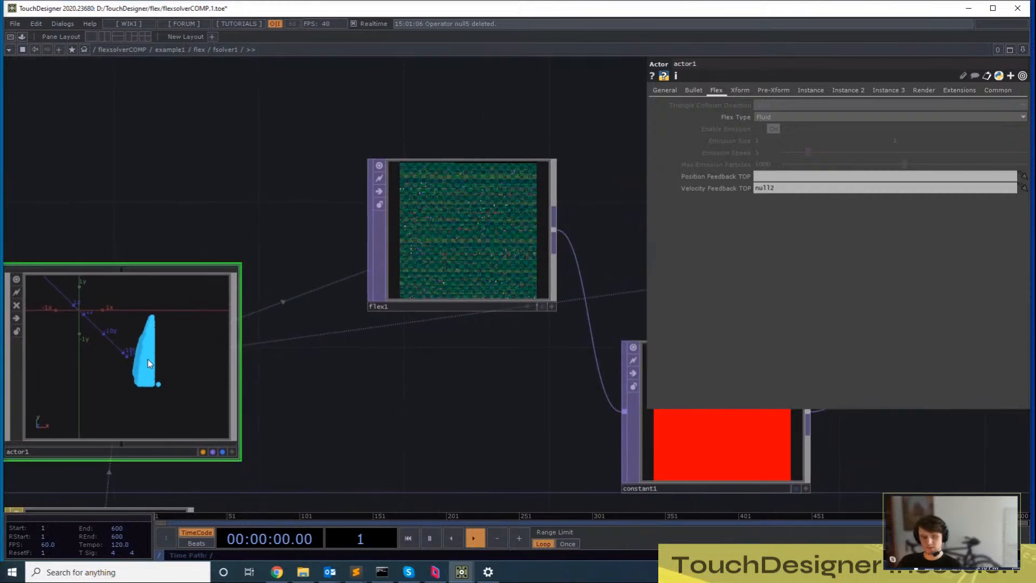
drag(390, 389, 340, 397)
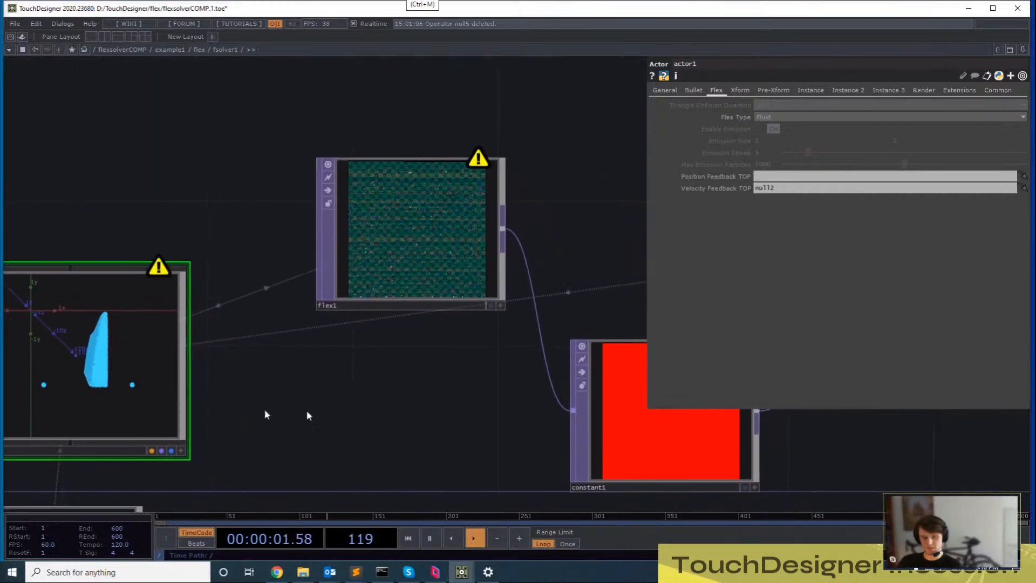
Trace the velocity feedback loop by inspecting the parameters of flex1, constant1 and null2 in turn
drag(775, 236, 680, 251)
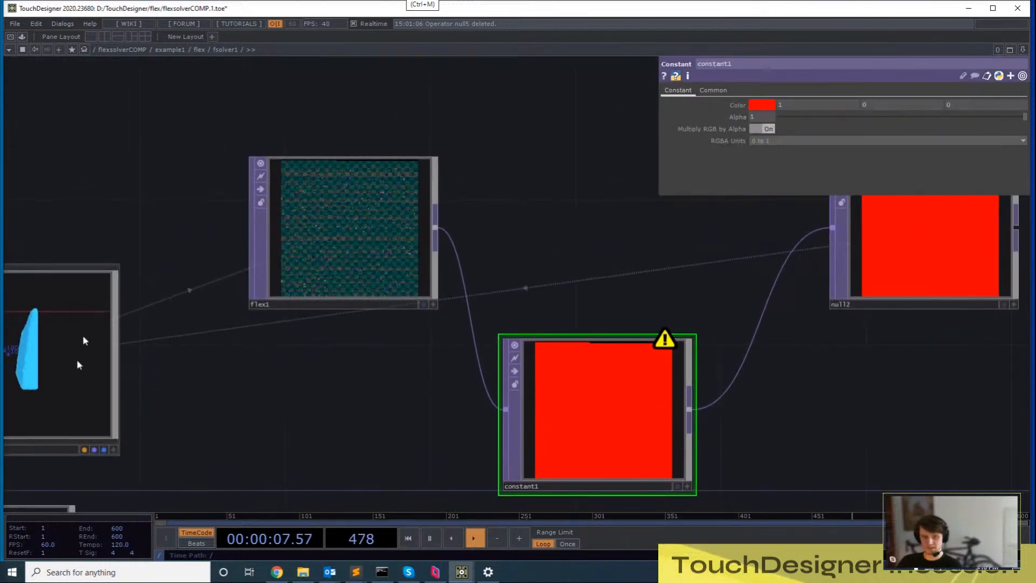
click(280, 175)
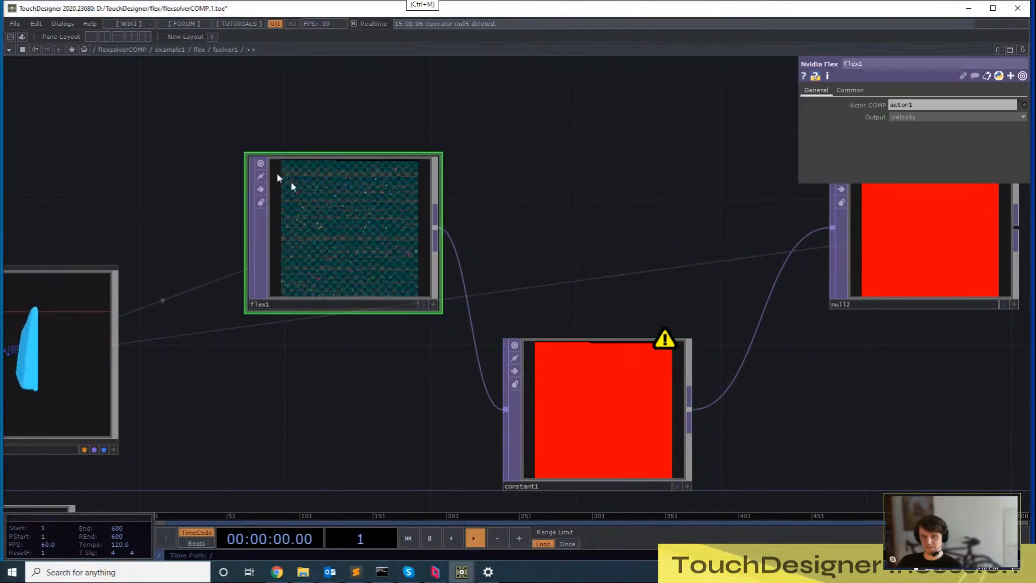
drag(318, 203, 412, 232)
drag(603, 322, 427, 316)
drag(482, 251, 701, 291)
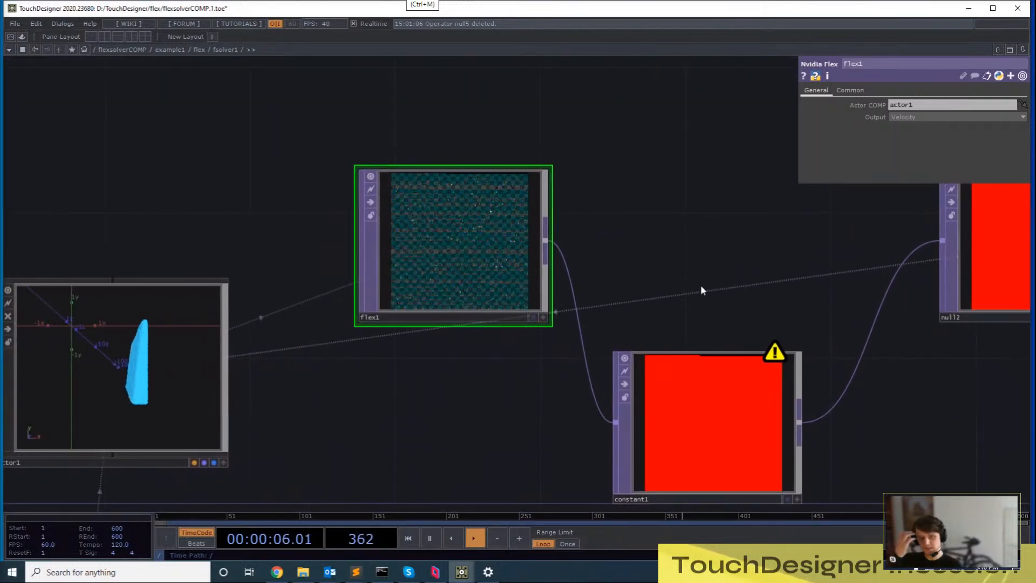
drag(642, 268, 667, 246)
click(526, 338)
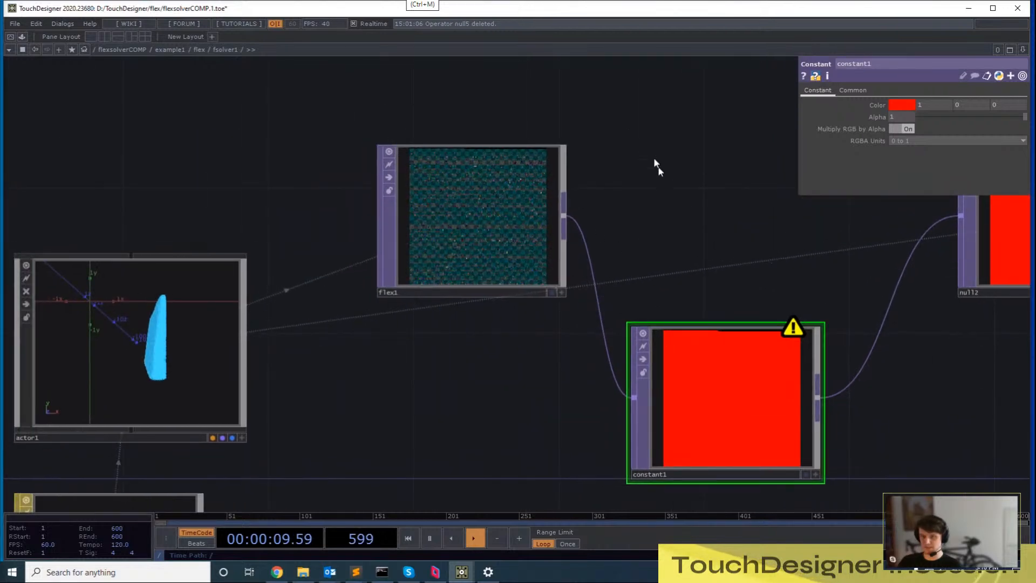
click(509, 162)
drag(738, 217, 719, 239)
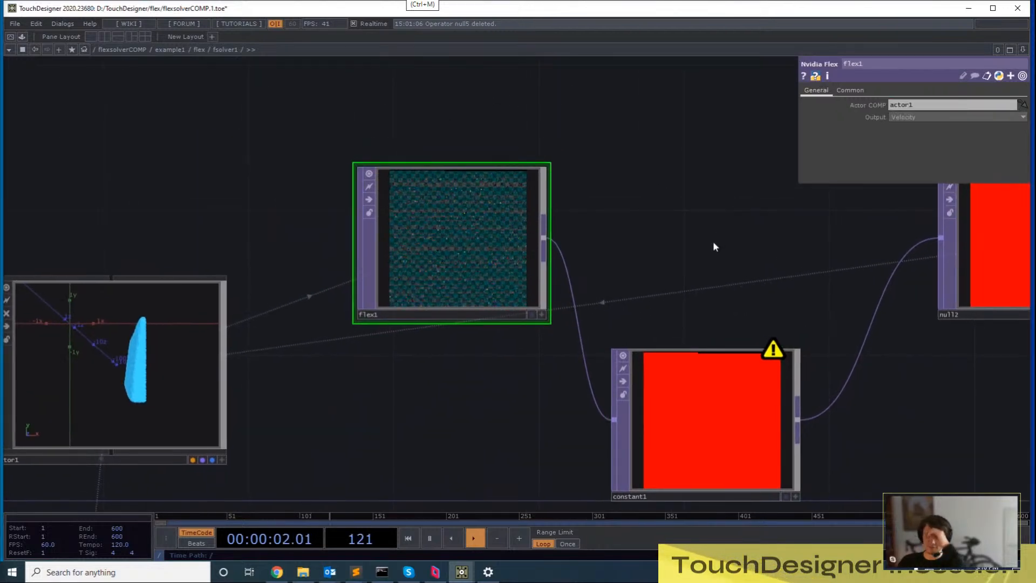
drag(815, 252, 702, 240)
right_drag(666, 195, 937, 288)
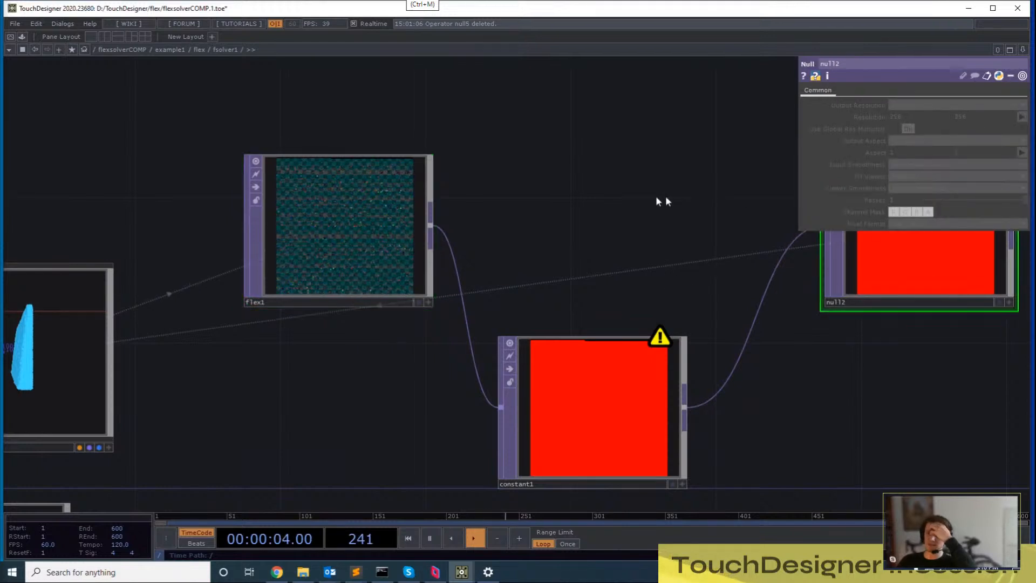
right_drag(523, 178, 316, 327)
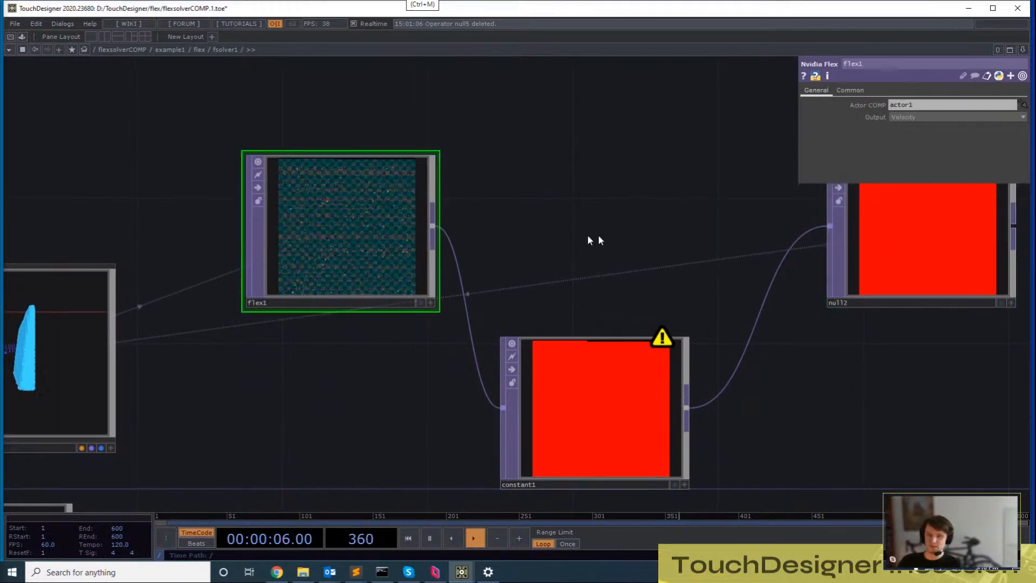
drag(617, 241, 705, 242)
right_drag(710, 223, 696, 453)
drag(682, 271, 661, 294)
right_drag(661, 294, 660, 465)
drag(825, 297, 675, 281)
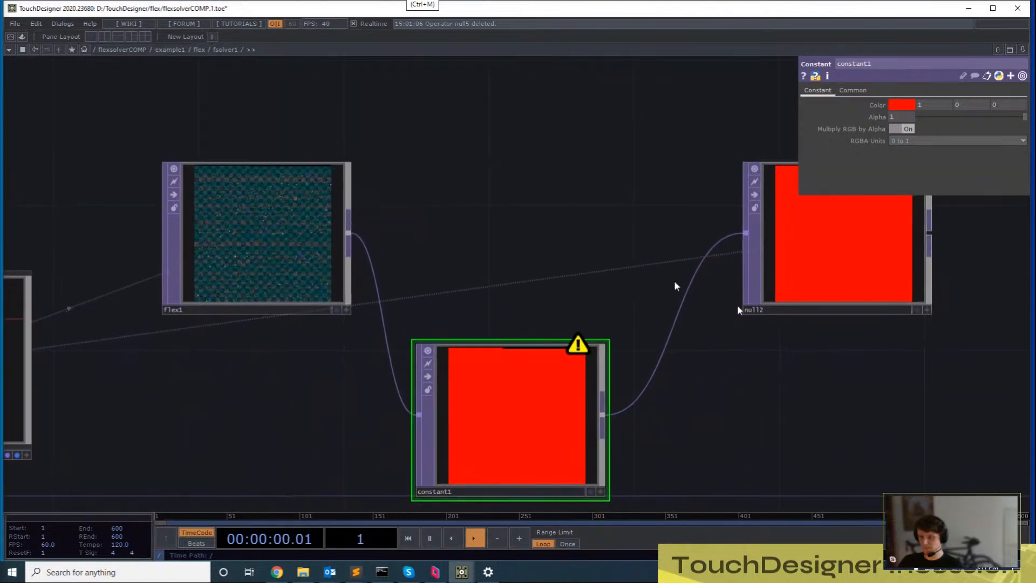
drag(351, 236, 485, 237)
drag(600, 250, 591, 220)
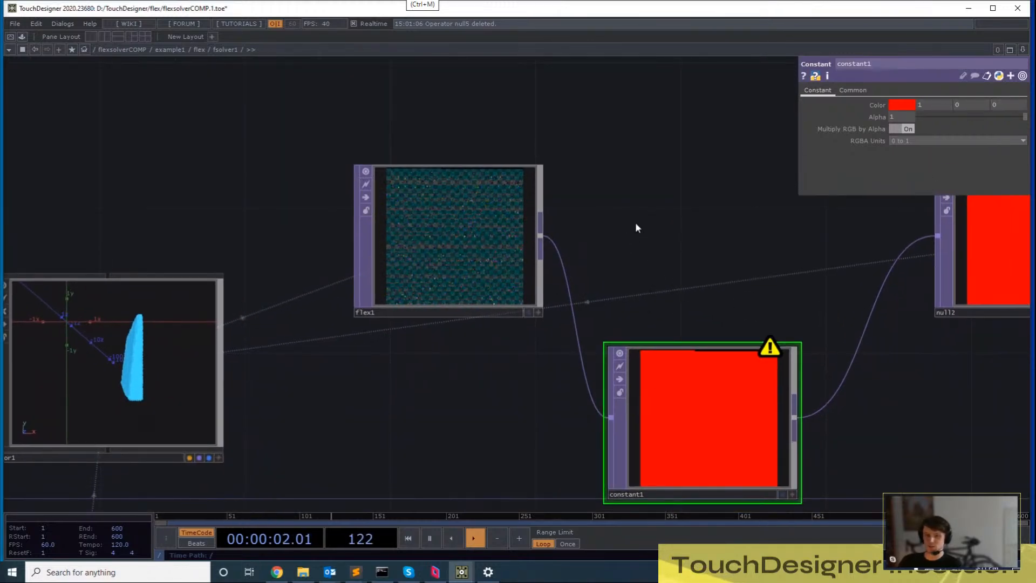
drag(701, 241, 692, 256)
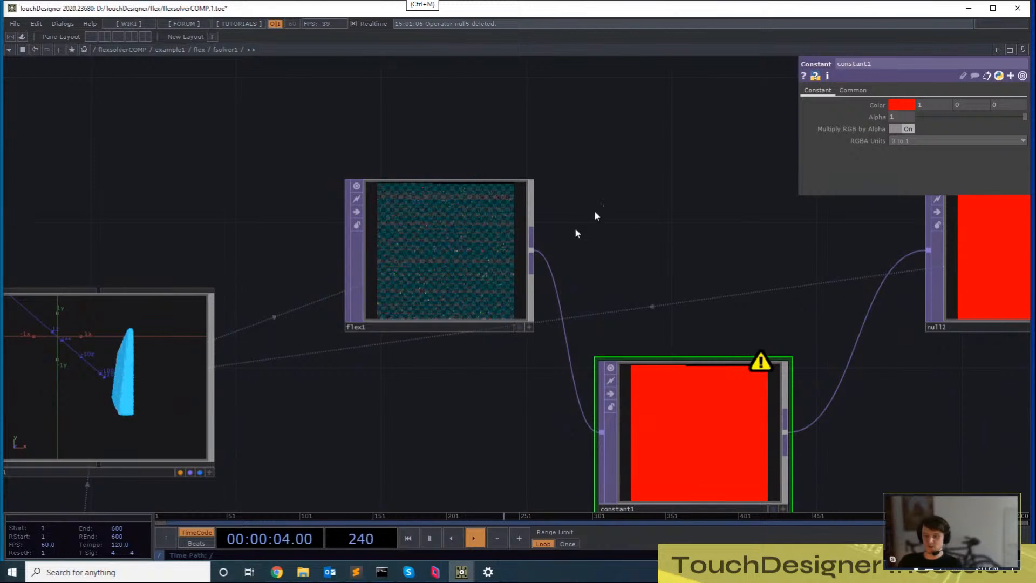
click(526, 265)
right_drag(702, 336, 704, 383)
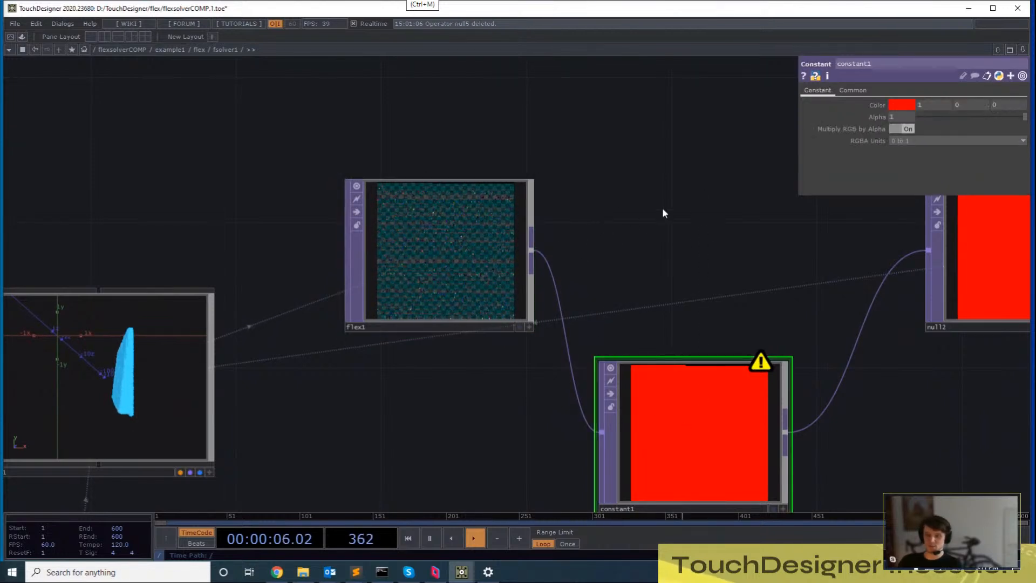
drag(664, 208, 623, 223)
right_drag(533, 157, 431, 264)
drag(628, 201, 596, 230)
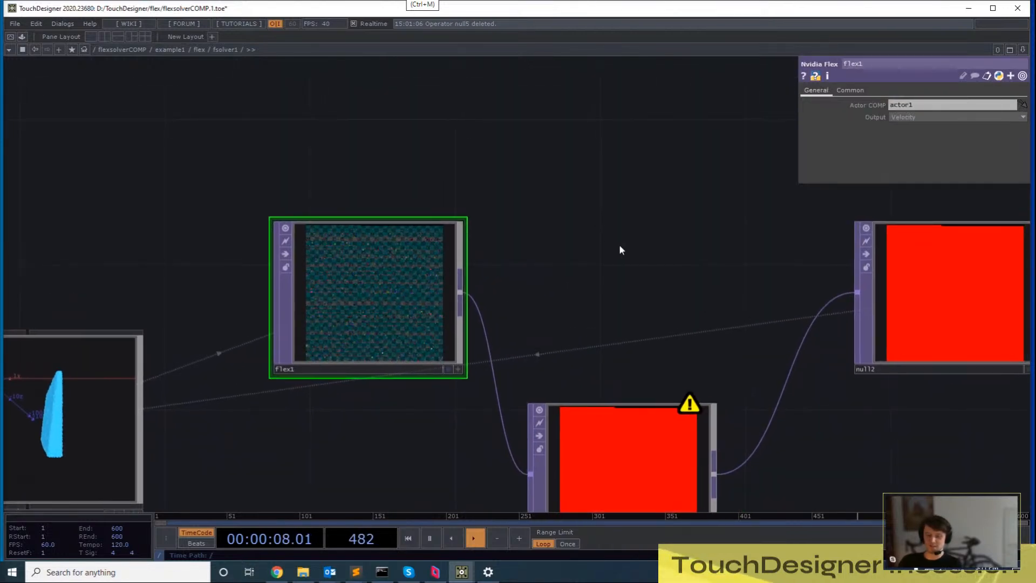
drag(526, 239, 594, 190)
drag(676, 215, 696, 204)
Check constant1's info and examine actor1's fluid simulation and feedback parameters
middle_click(592, 356)
scroll(696, 203, down, 3)
click(302, 317)
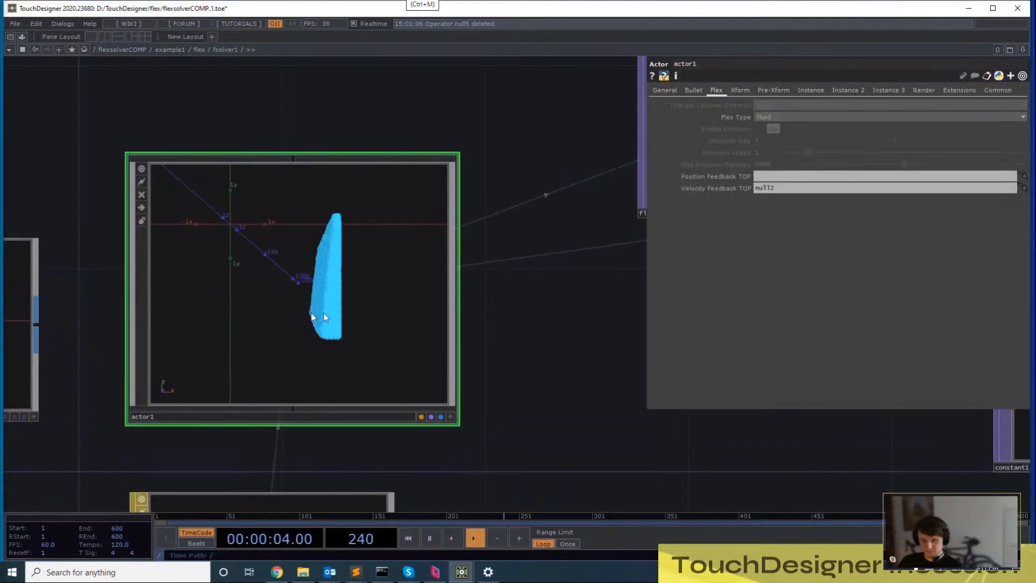
scroll(569, 442, down, 2)
click(504, 412)
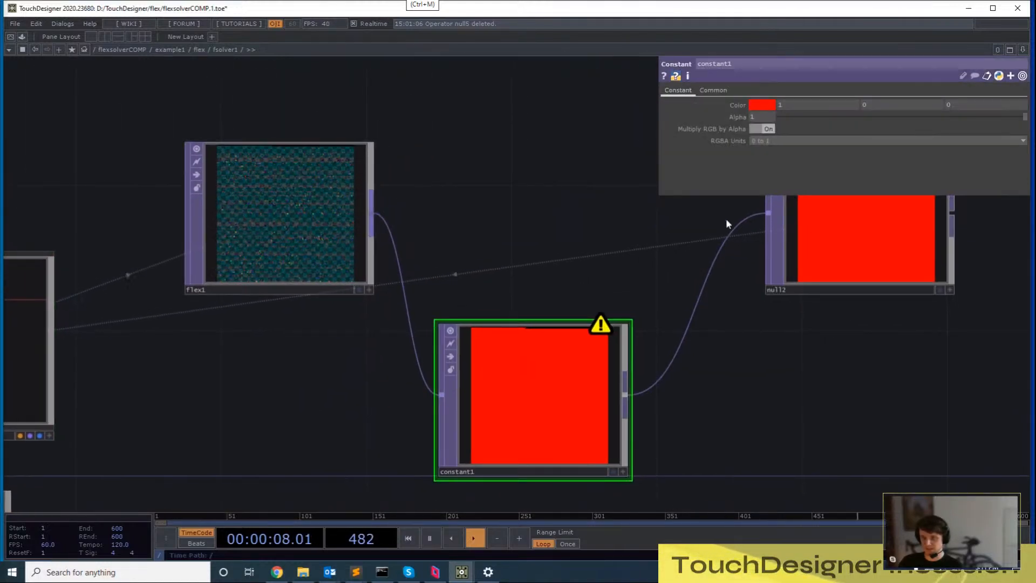
Connect flex1 directly to null2 in place of constant1 and observe actor1's fluid
drag(724, 214, 768, 214)
drag(403, 433, 694, 375)
drag(463, 303, 423, 337)
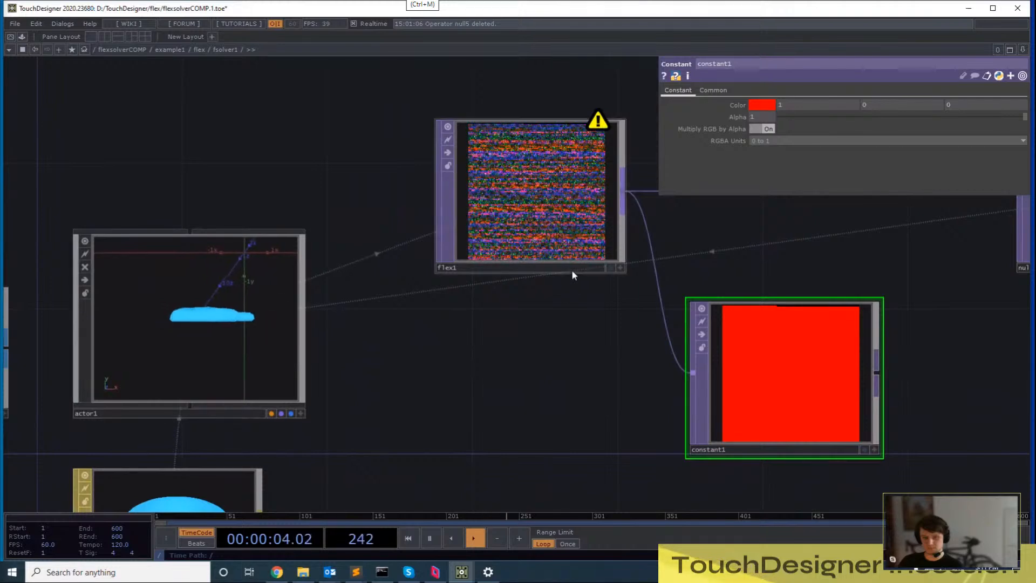
drag(436, 400, 310, 394)
Reconnect constant1's output to null2 to feed the constant red velocity to actor1 again
drag(755, 368, 894, 202)
drag(855, 380, 688, 445)
scroll(681, 448, down, 3)
drag(767, 378, 896, 378)
drag(724, 310, 725, 292)
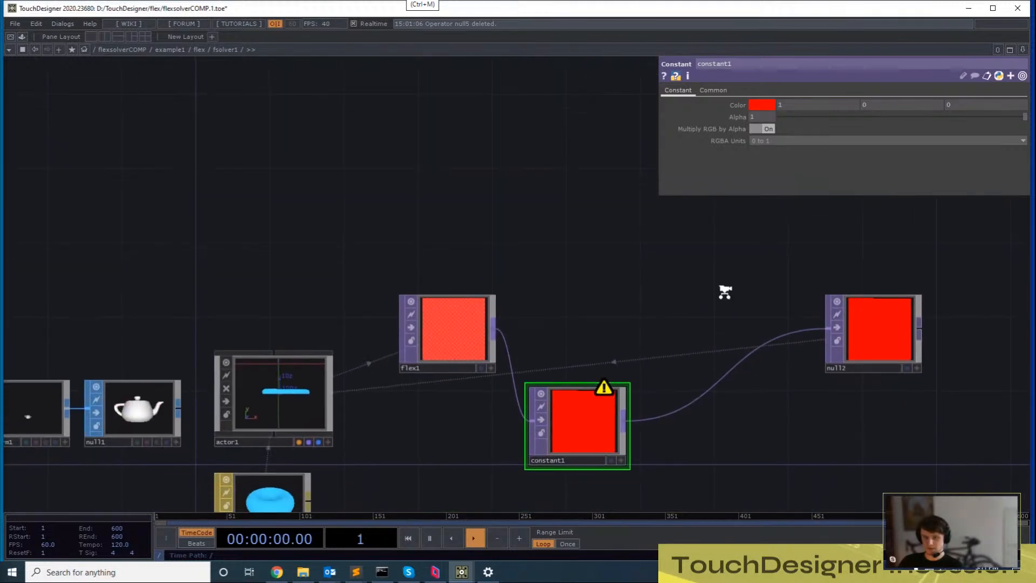
Add a Switch TOP in the space between flex1 and null2, above constant1
scroll(725, 292, up, 2)
key(Tab)
text(swit)
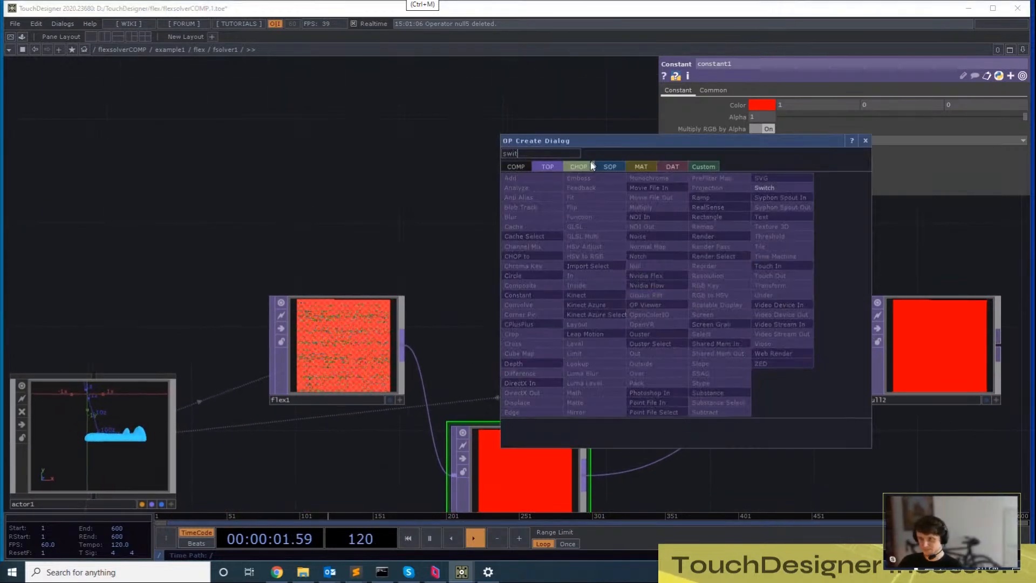
text(c)
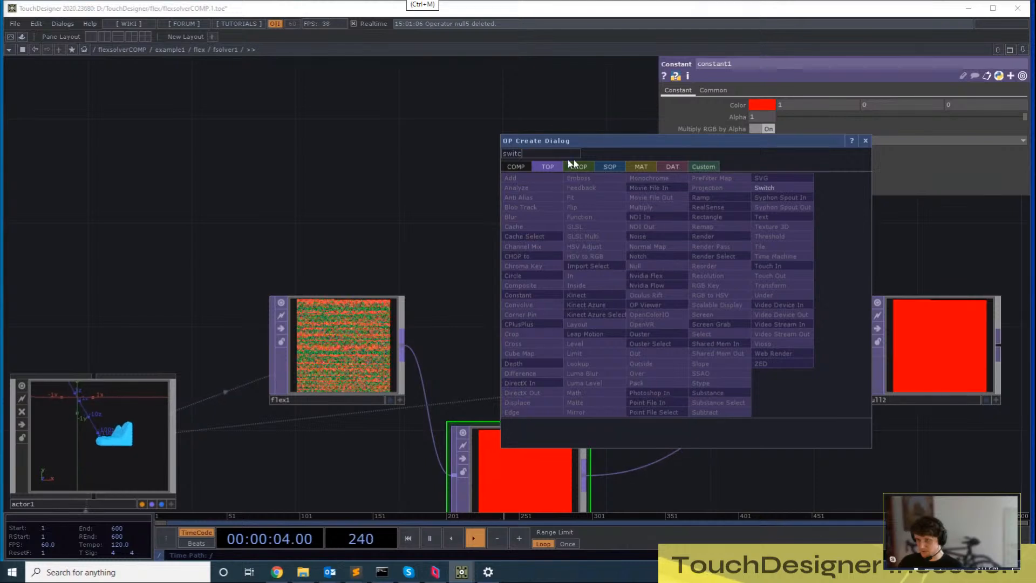
click(776, 189)
click(645, 327)
drag(421, 309, 434, 265)
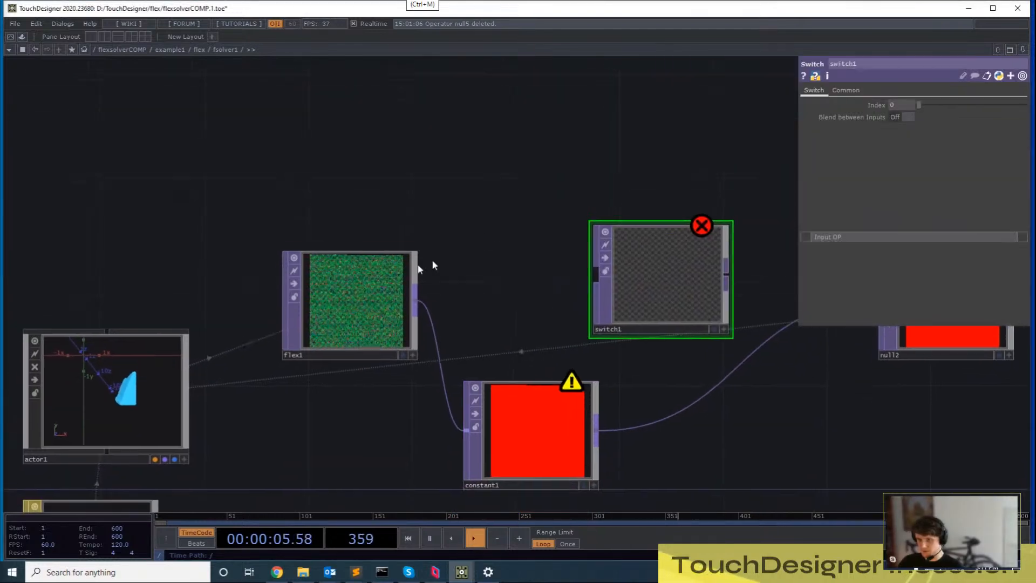
Connect flex1 as switch1's first input and constant1 as its second, and route switch1's output into null2
click(417, 294)
click(598, 264)
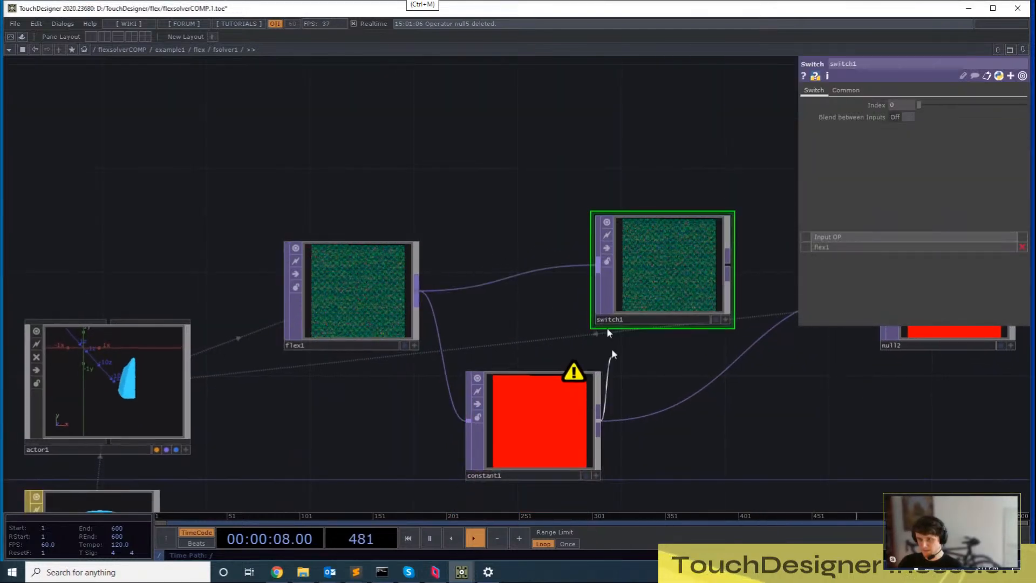
click(603, 294)
drag(737, 294, 626, 241)
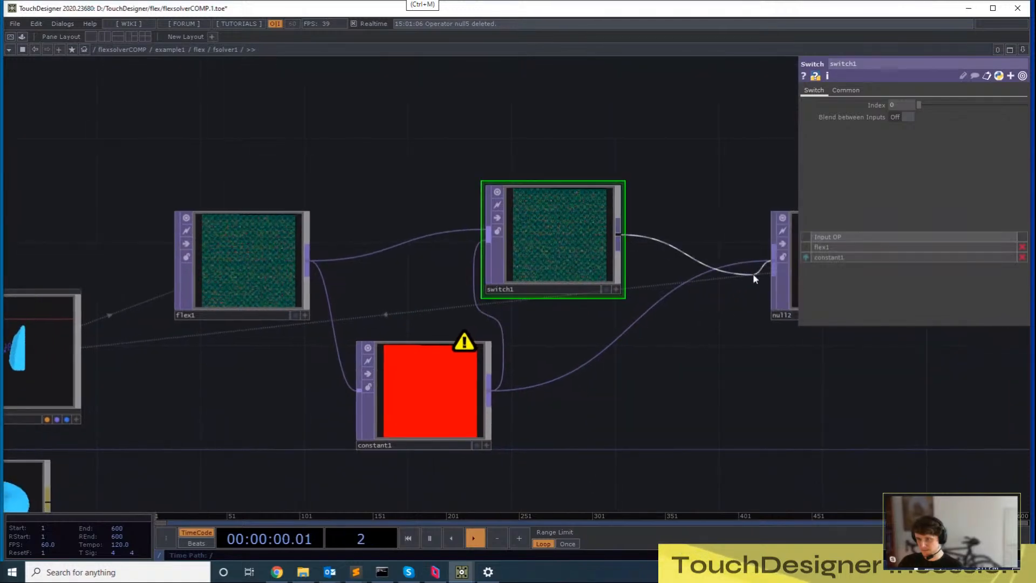
drag(519, 420, 643, 348)
drag(330, 419, 516, 333)
scroll(430, 399, down, 2)
key(Tab)
text(but)
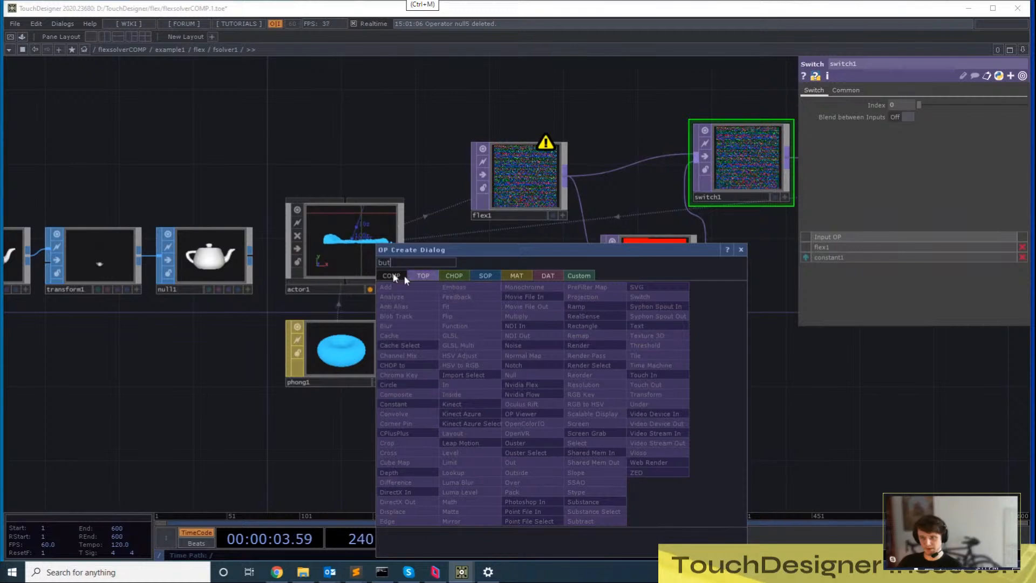
click(454, 275)
click(881, 371)
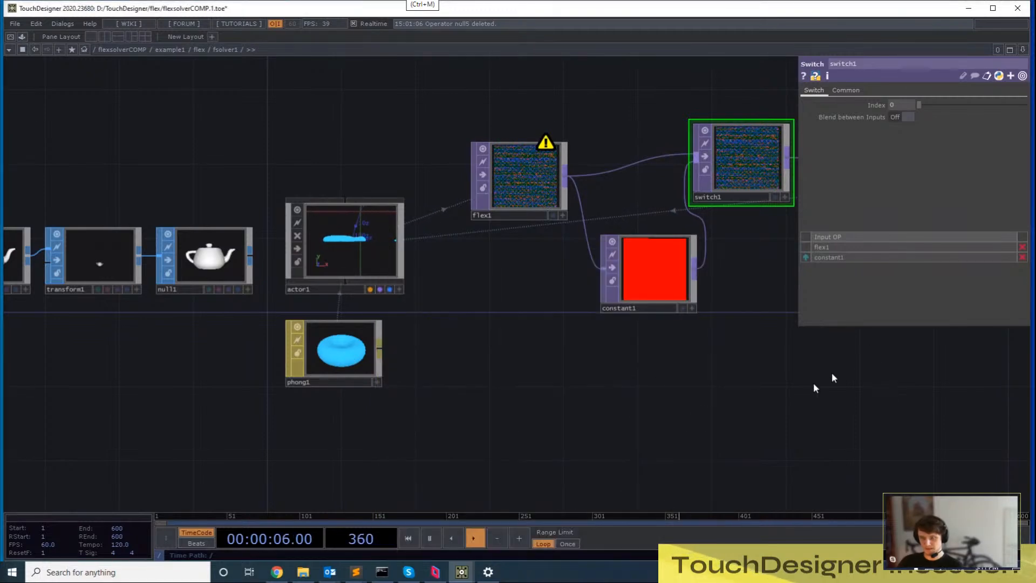
Add a Button COMP below constant1 and attach a Null CHOP to its output
drag(804, 385, 743, 388)
key(Tab)
text(butt)
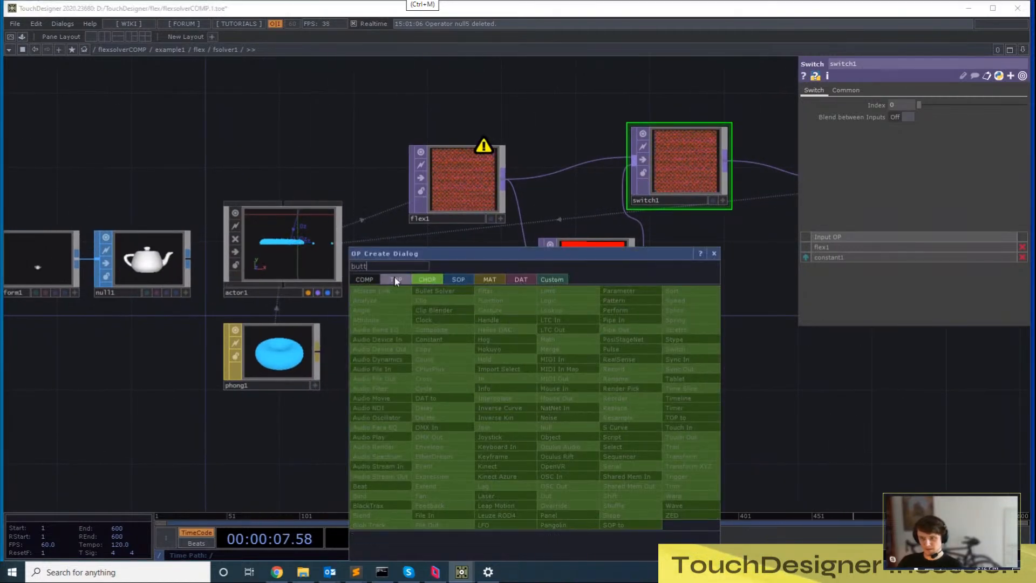
click(368, 279)
click(455, 303)
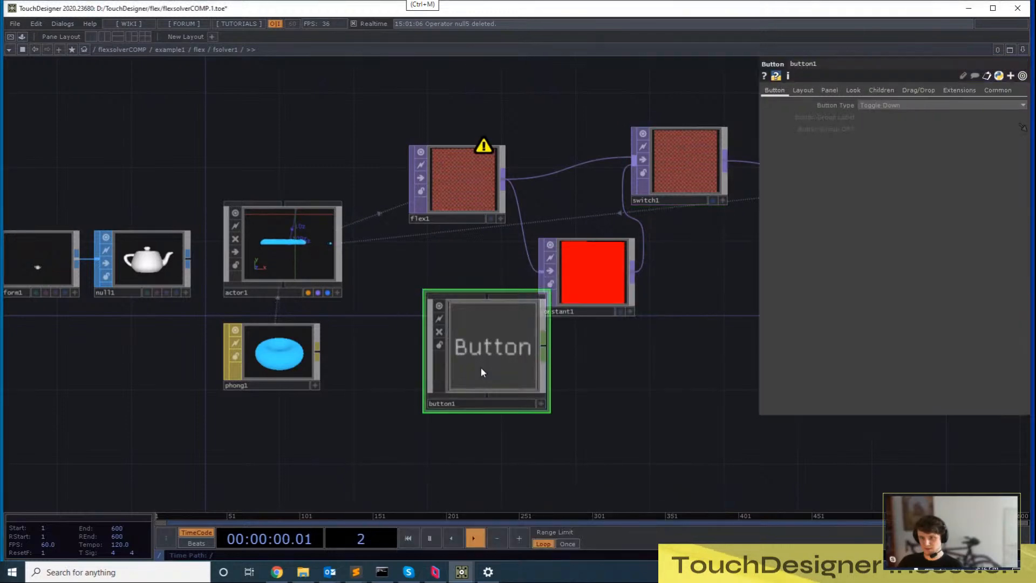
right_click(545, 417)
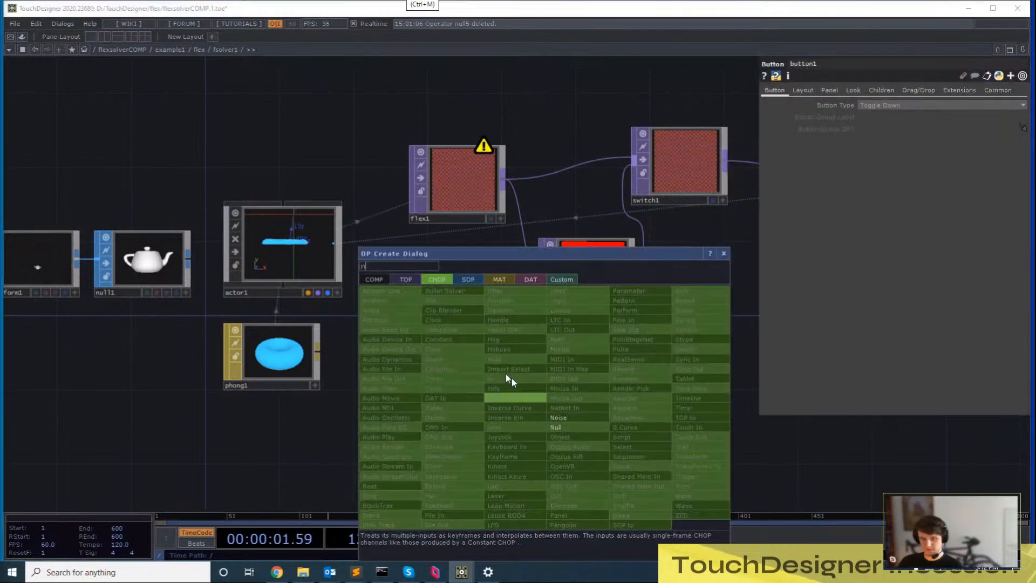
click(561, 422)
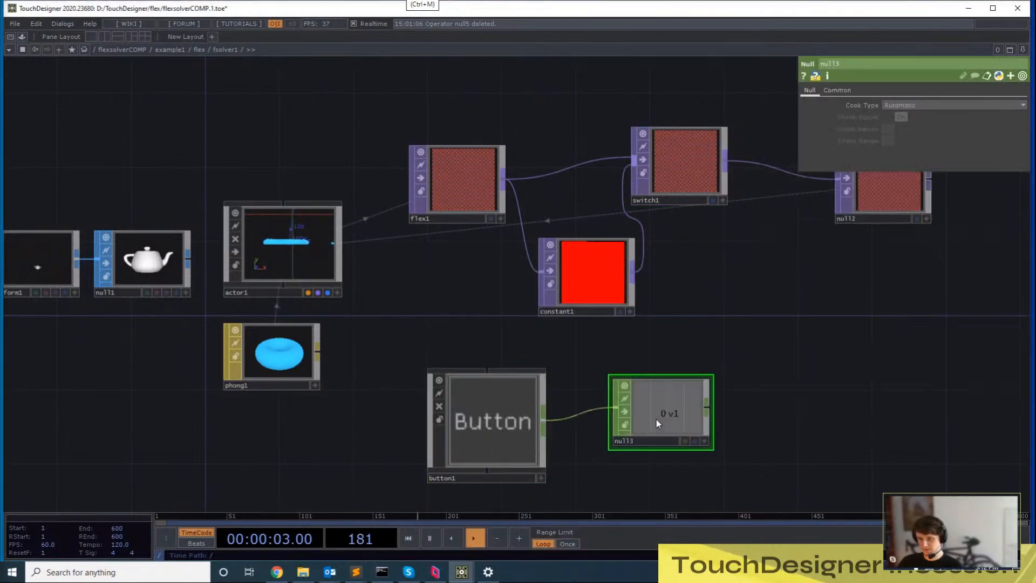
Make button1's viewer interactive, set its button type to Momentary, and test it
click(503, 433)
click(541, 478)
click(530, 442)
click(529, 442)
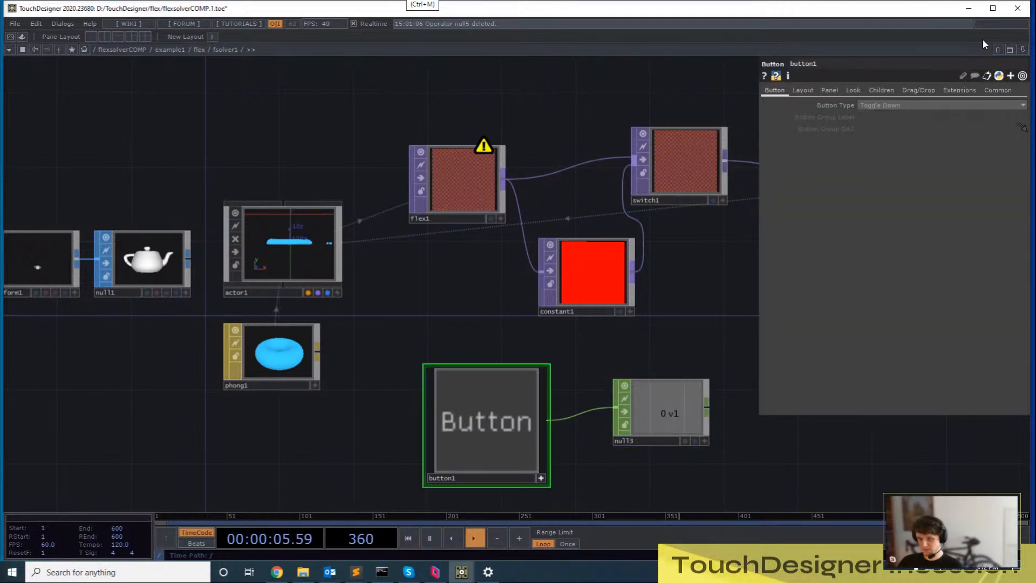
click(942, 105)
click(885, 118)
click(530, 431)
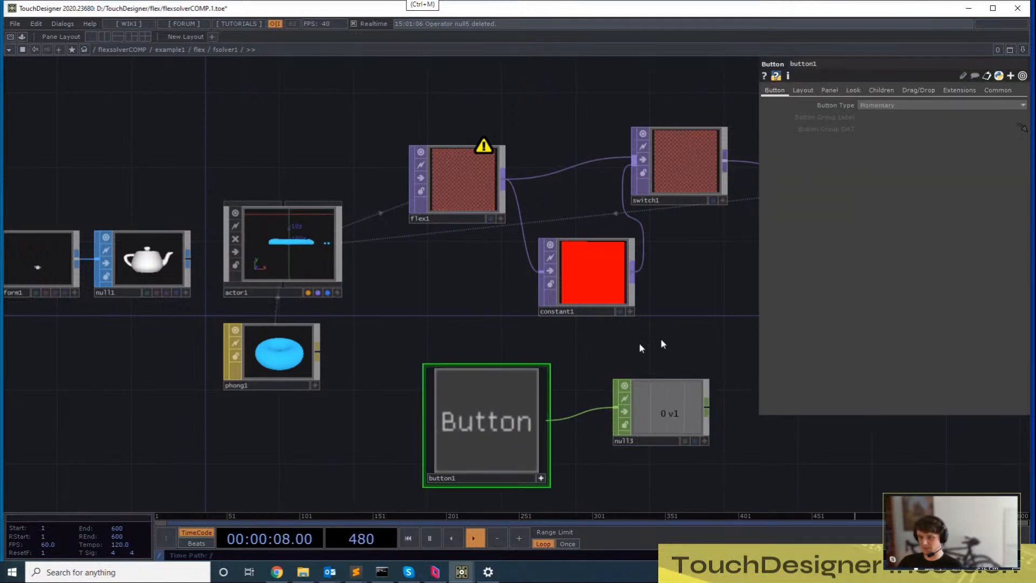
Export null3's v1 channel to switch1's Index parameter
drag(702, 435, 720, 157)
drag(902, 104, 903, 104)
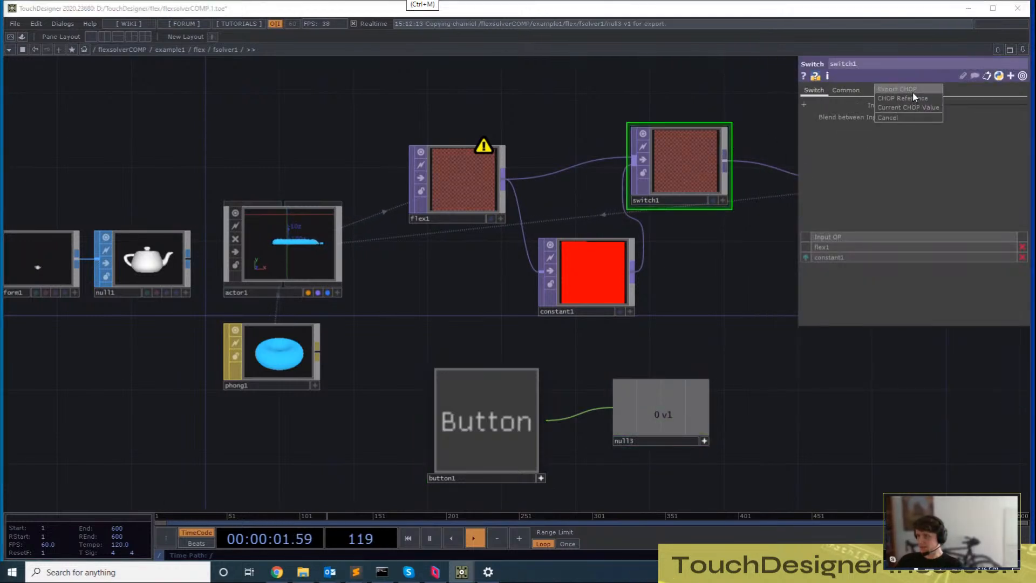
click(914, 91)
Trigger button1 repeatedly and observe how the constant velocity affects actor1's fluid
drag(581, 432, 546, 439)
click(455, 425)
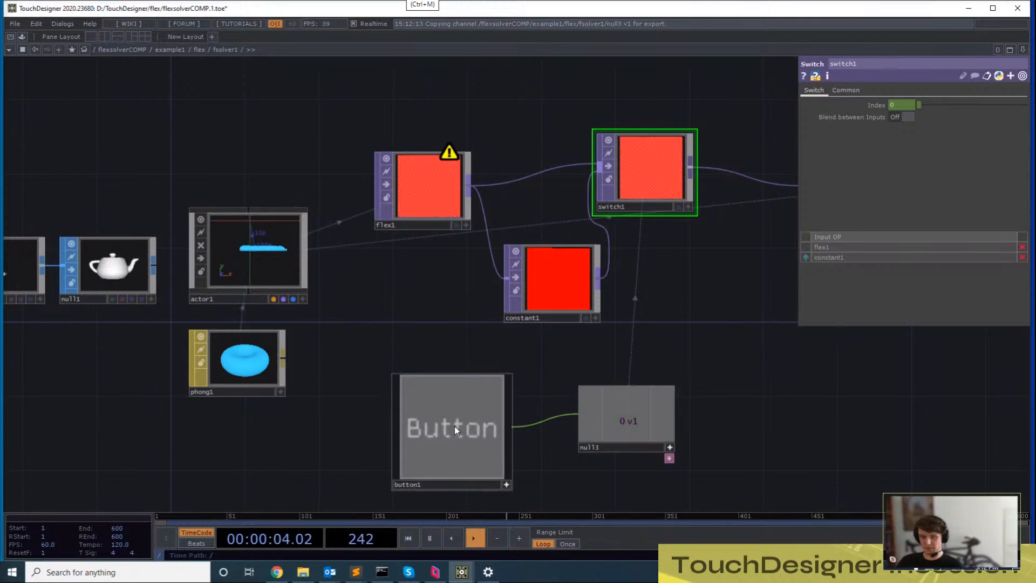
click(455, 425)
click(455, 425)
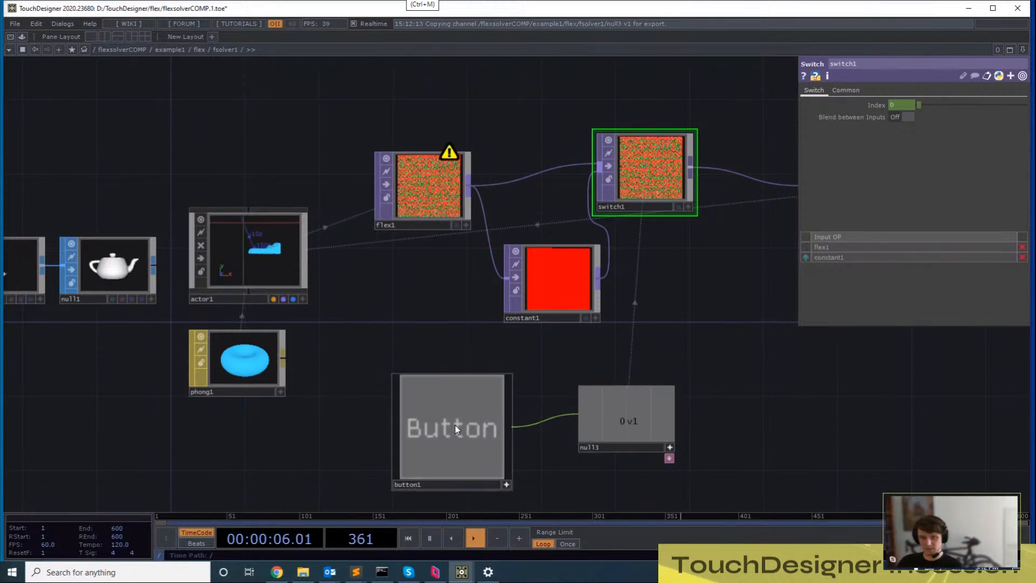
click(455, 425)
click(455, 426)
drag(756, 328, 770, 393)
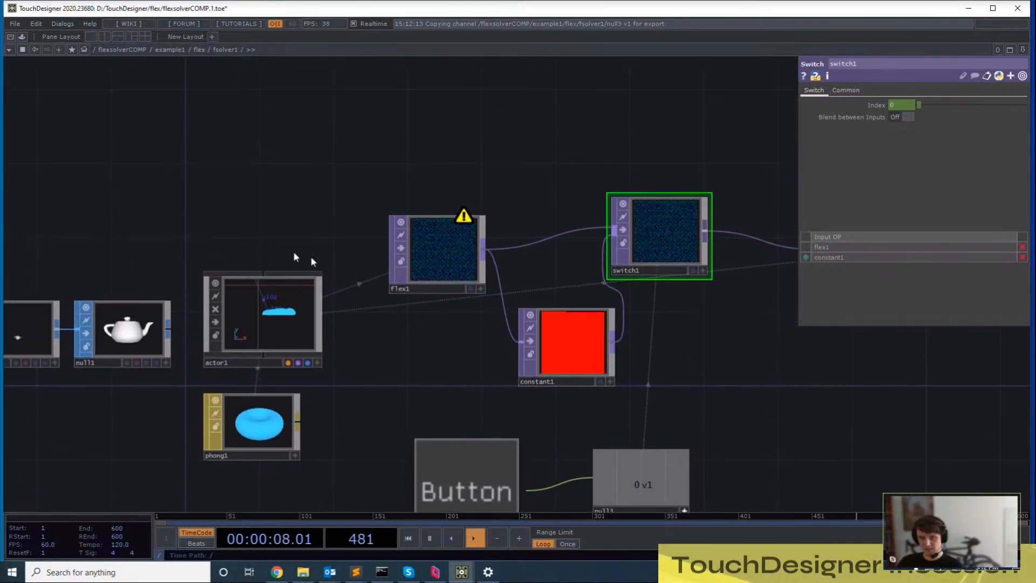
scroll(404, 325, up, 4)
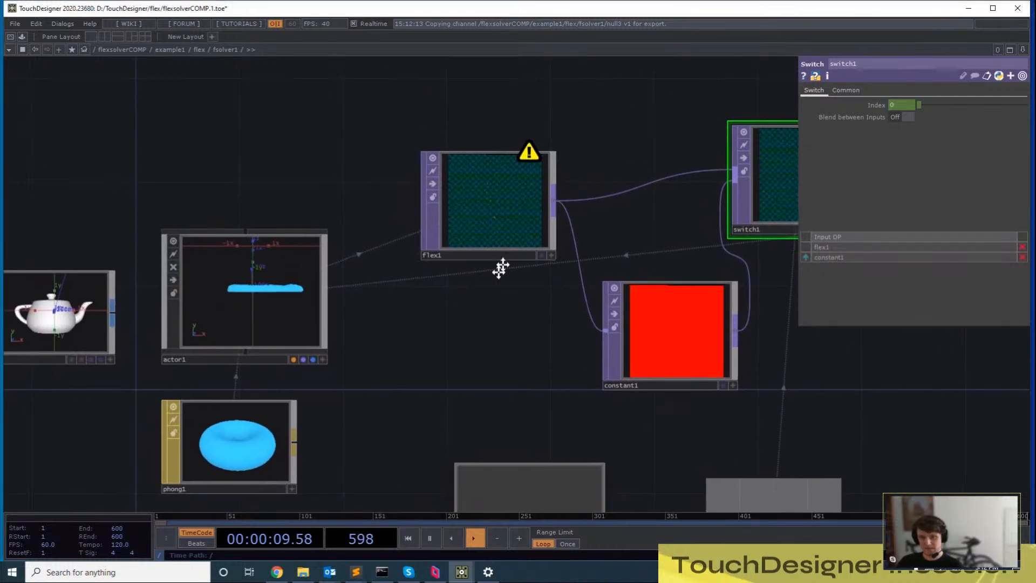
click(592, 489)
click(592, 488)
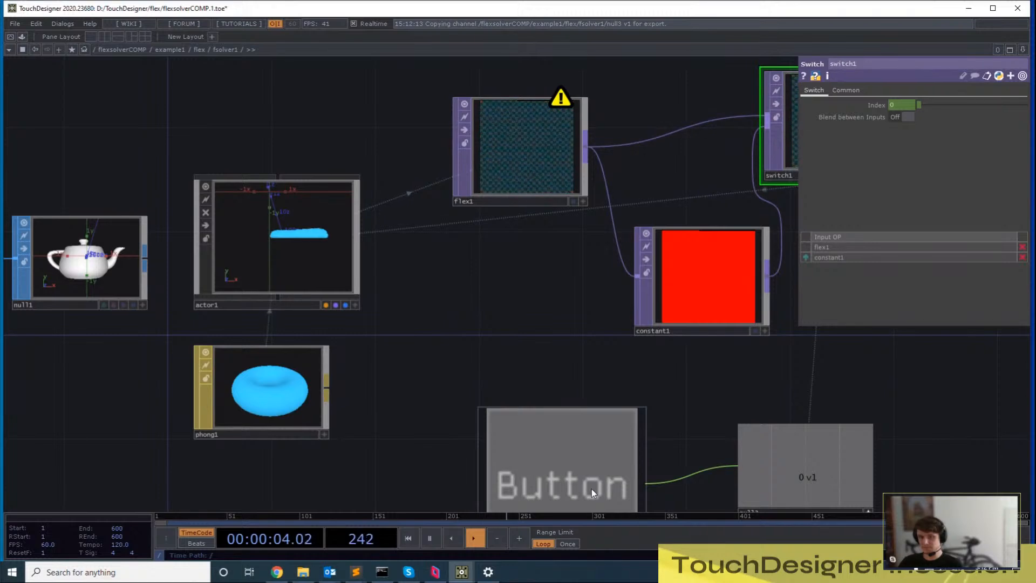
click(592, 488)
click(591, 488)
click(592, 488)
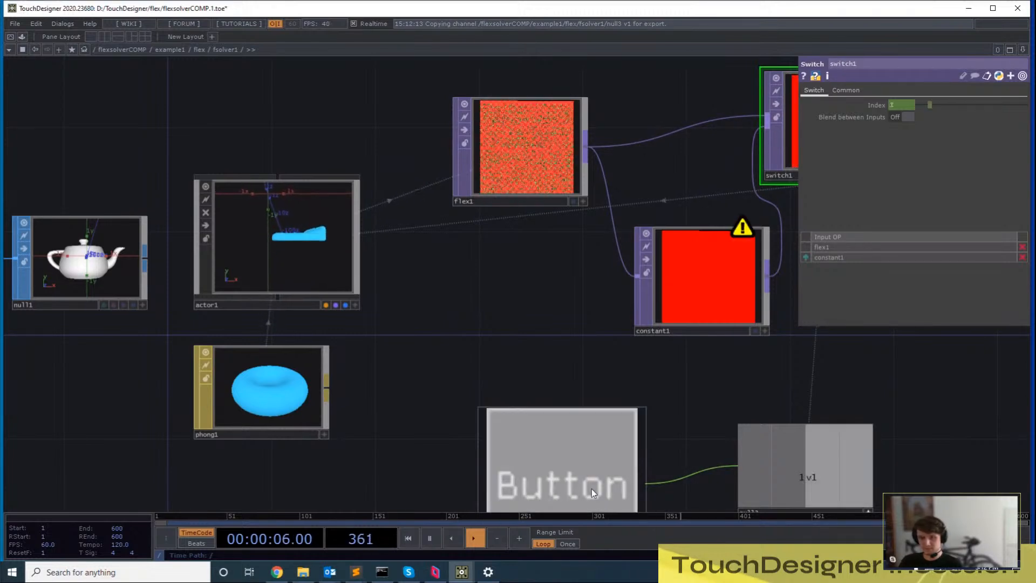
click(591, 488)
click(592, 488)
click(592, 488)
click(592, 488)
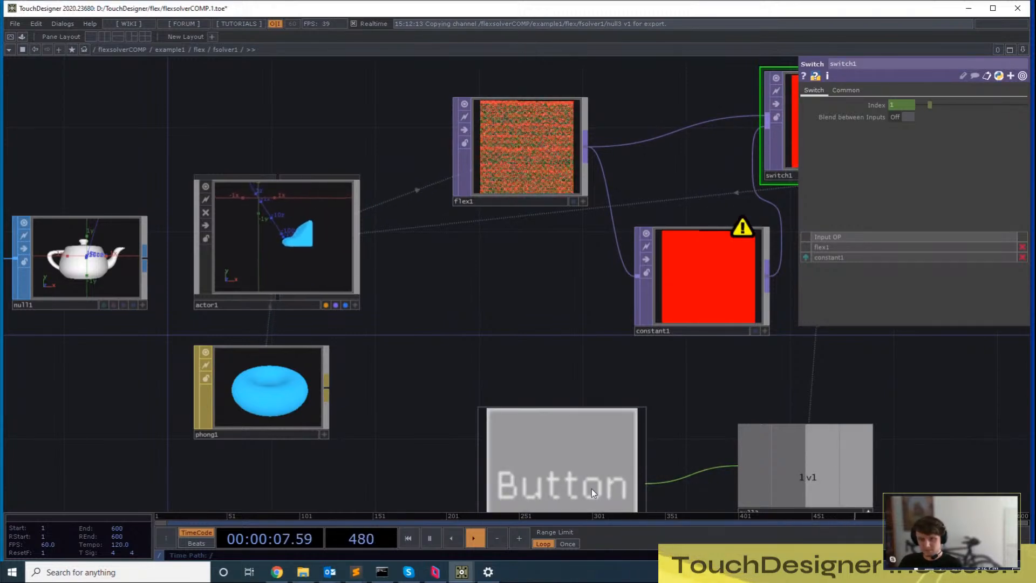
click(592, 488)
click(591, 488)
click(592, 488)
Display flex1's RGBA channels separately in its viewer and examine their value ranges
drag(560, 267, 530, 287)
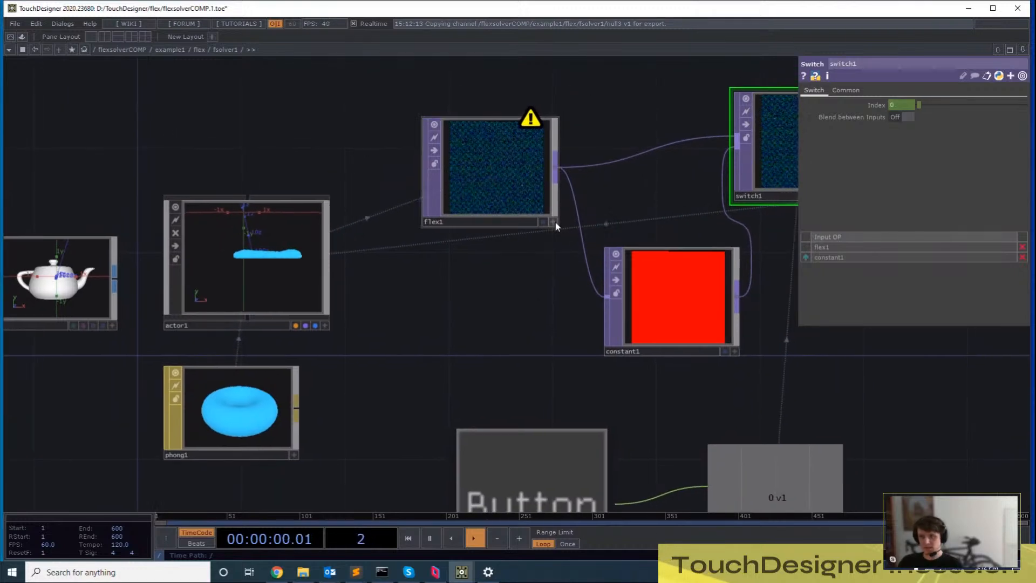
click(555, 222)
right_click(500, 147)
click(558, 256)
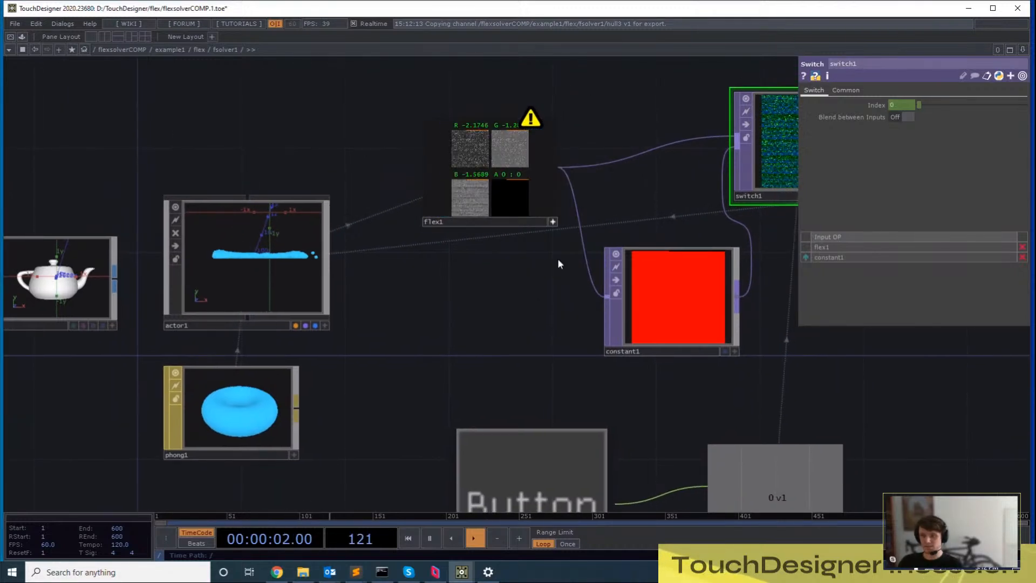
scroll(593, 151, up, 5)
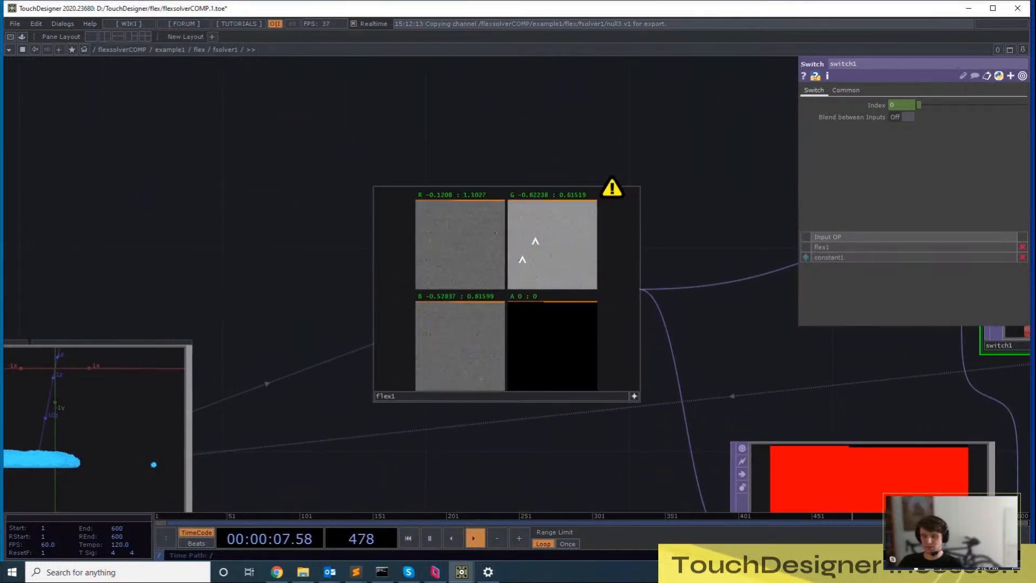
drag(791, 374, 809, 371)
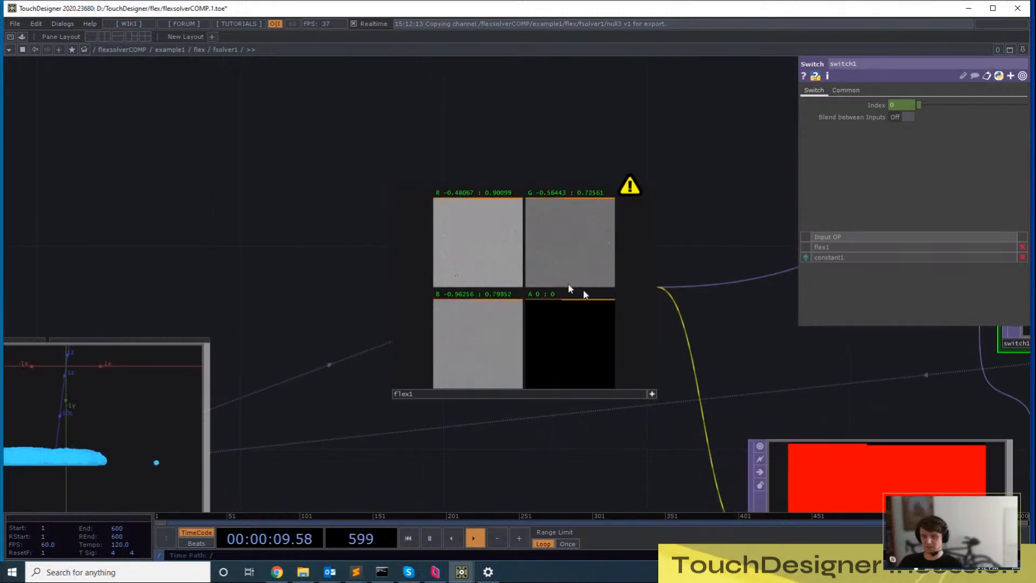
Trigger button1 again while watching flex1's velocity channels and actor1's fluid
scroll(446, 270, down, 3)
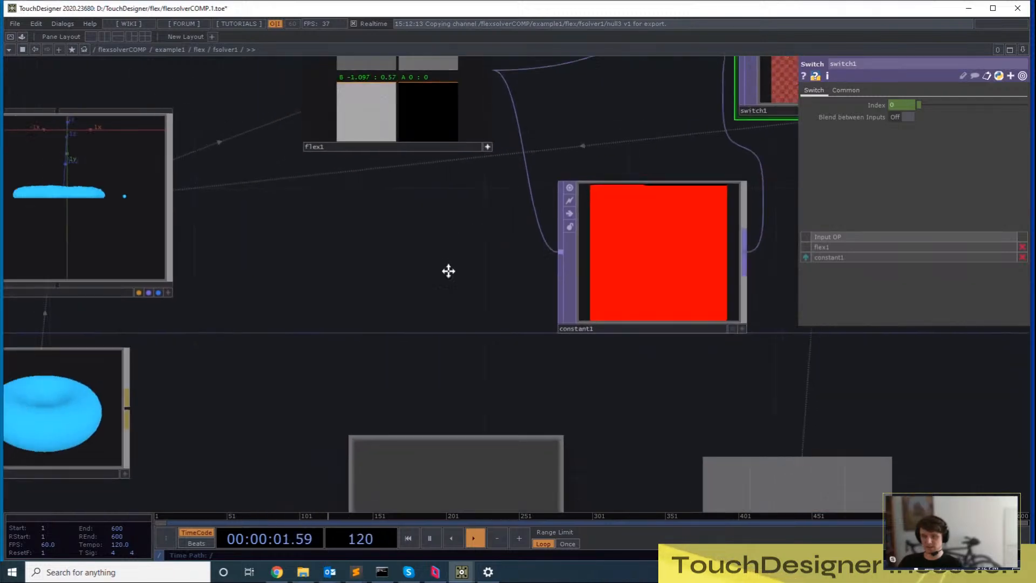
scroll(477, 299, up, 2)
drag(445, 276, 274, 145)
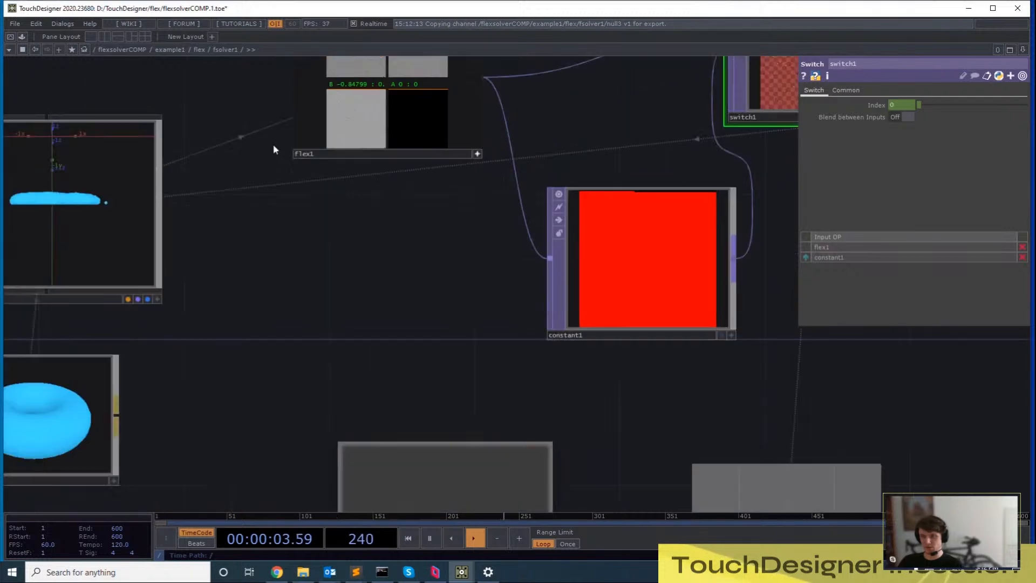
scroll(429, 274, down, 2)
drag(429, 274, 478, 464)
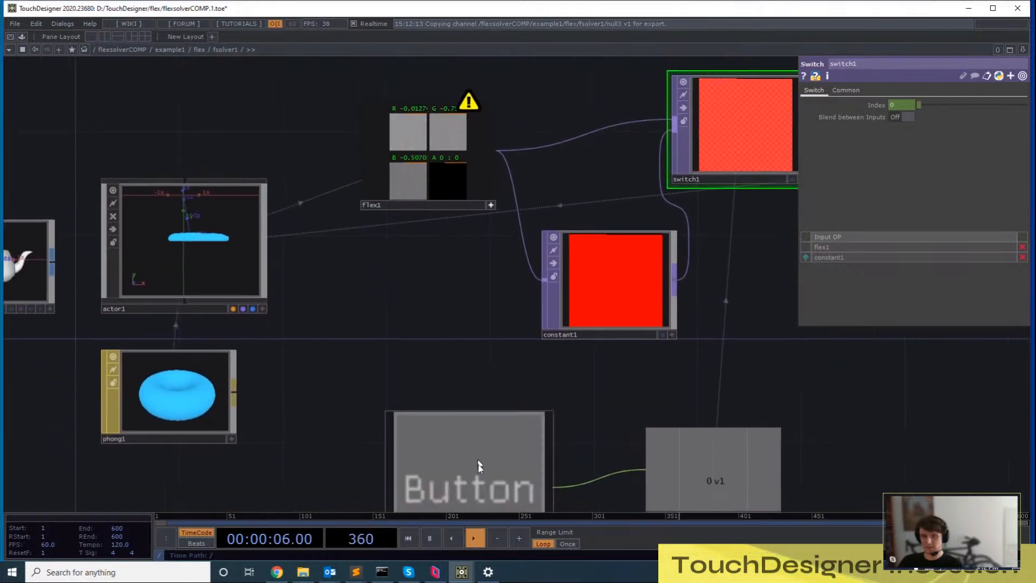
click(478, 465)
click(478, 465)
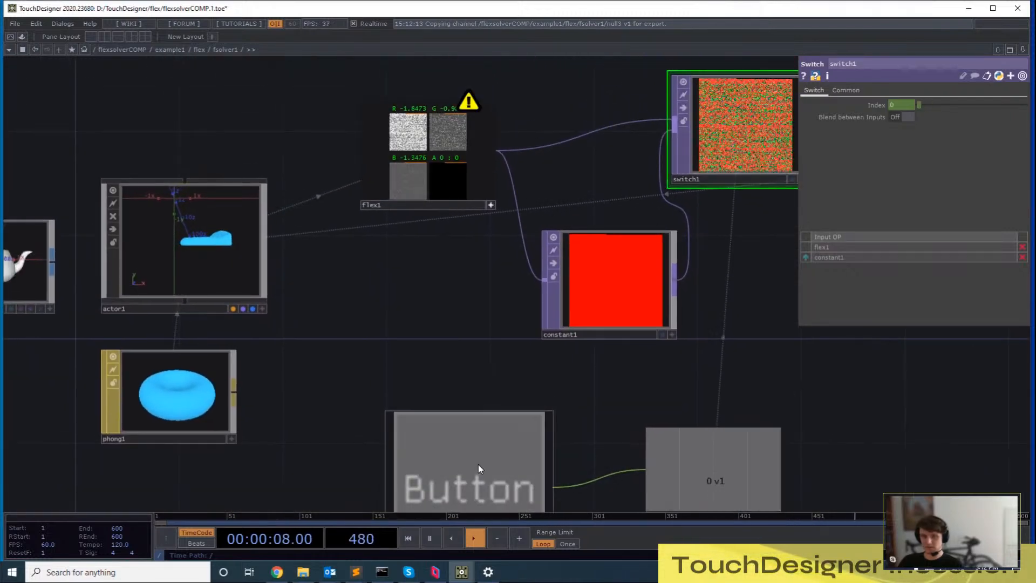
click(478, 464)
Try a red value of 10 in constant1 with button1, and reduce the red value to 2
click(615, 254)
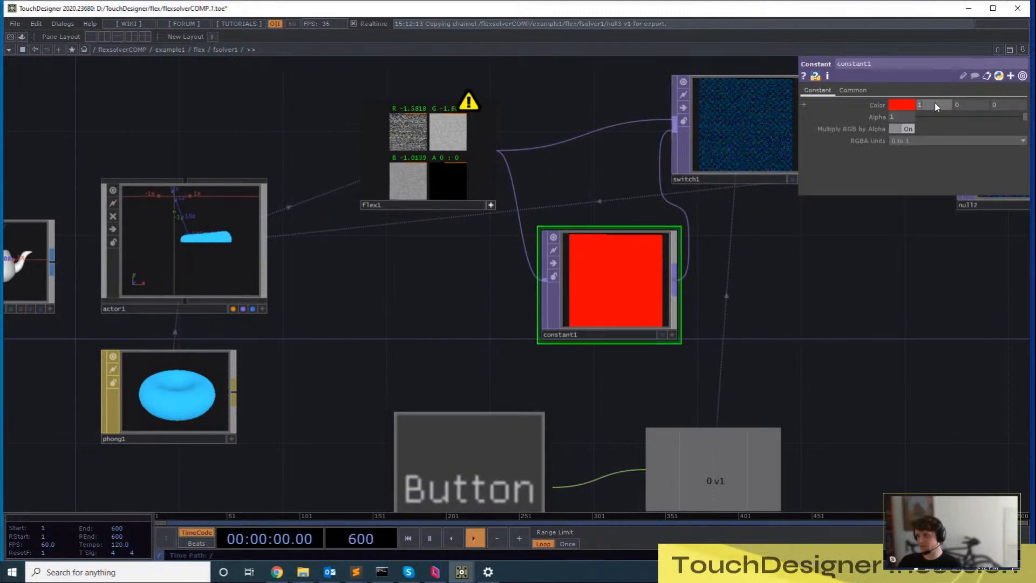
text(0)
drag(580, 458, 565, 459)
click(464, 460)
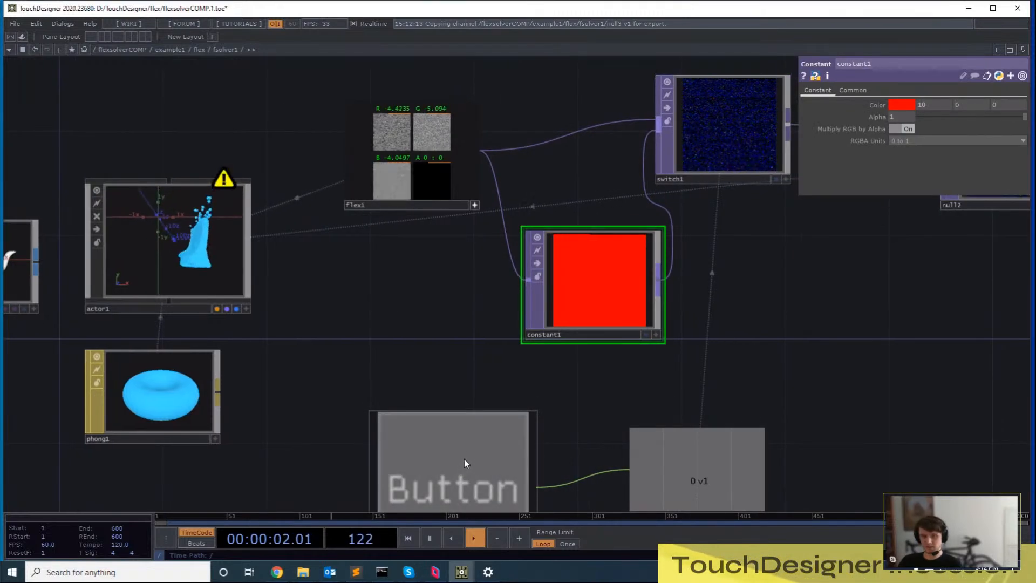
click(928, 107)
text(2)
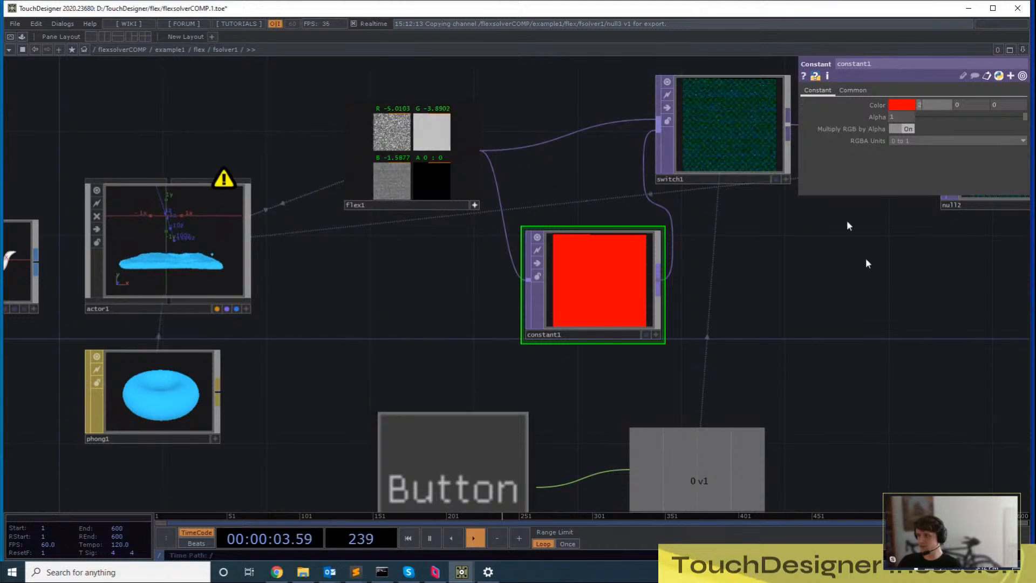
Open the parent fsolver1's parameters in a floating window and return to the network inside fsolver1
click(232, 194)
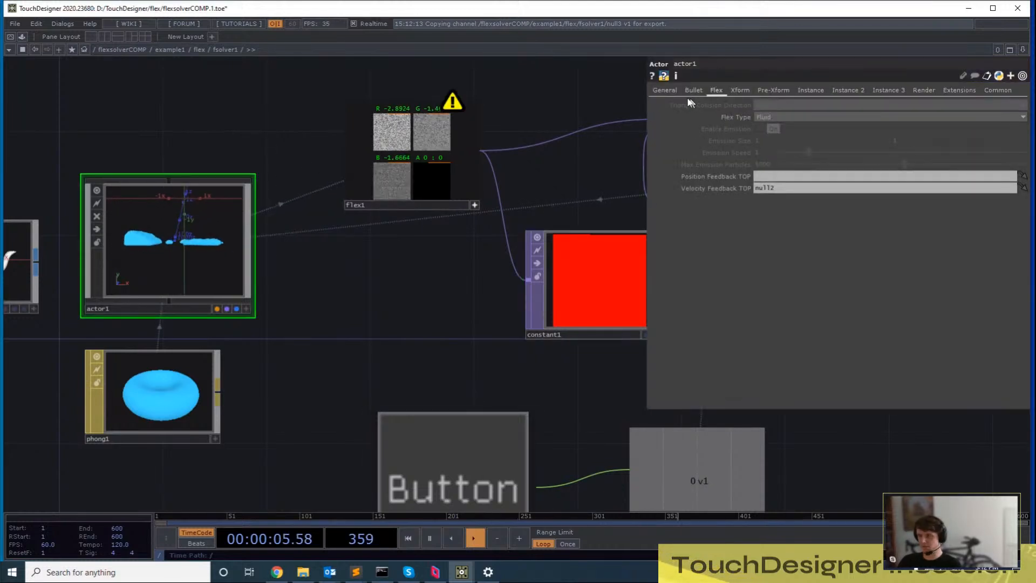
click(665, 90)
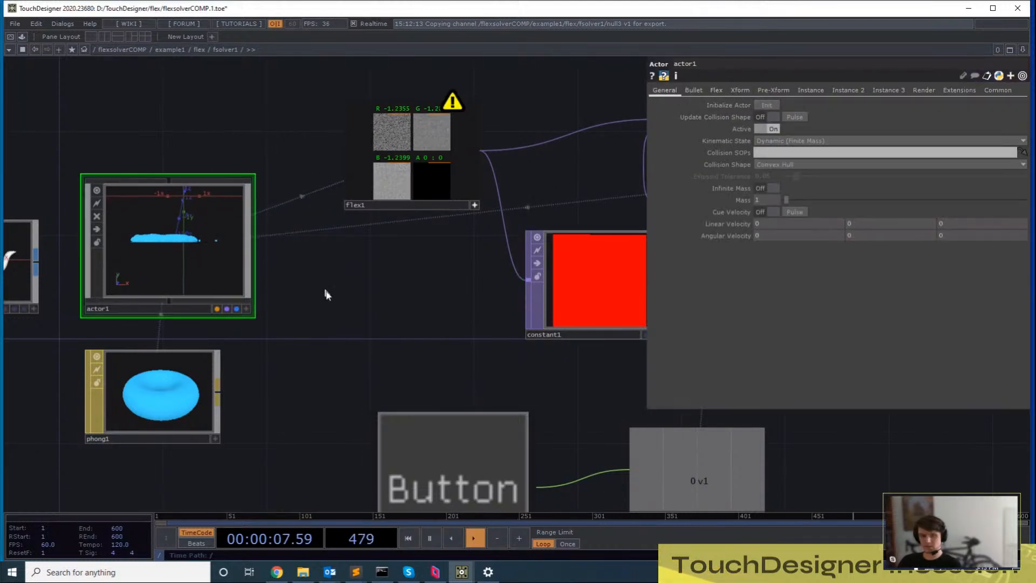
key(u)
click(790, 155)
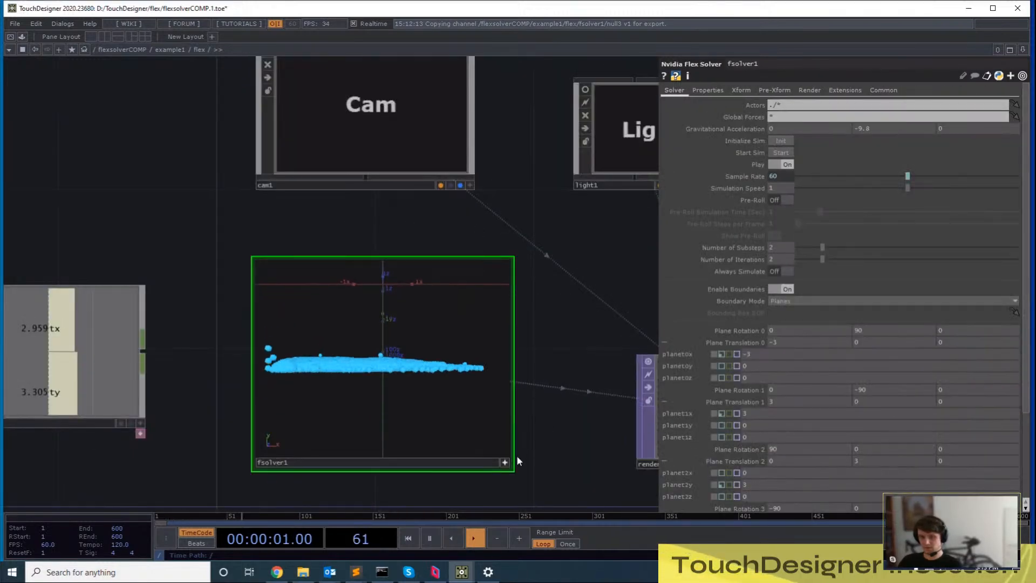
click(506, 463)
right_click(393, 349)
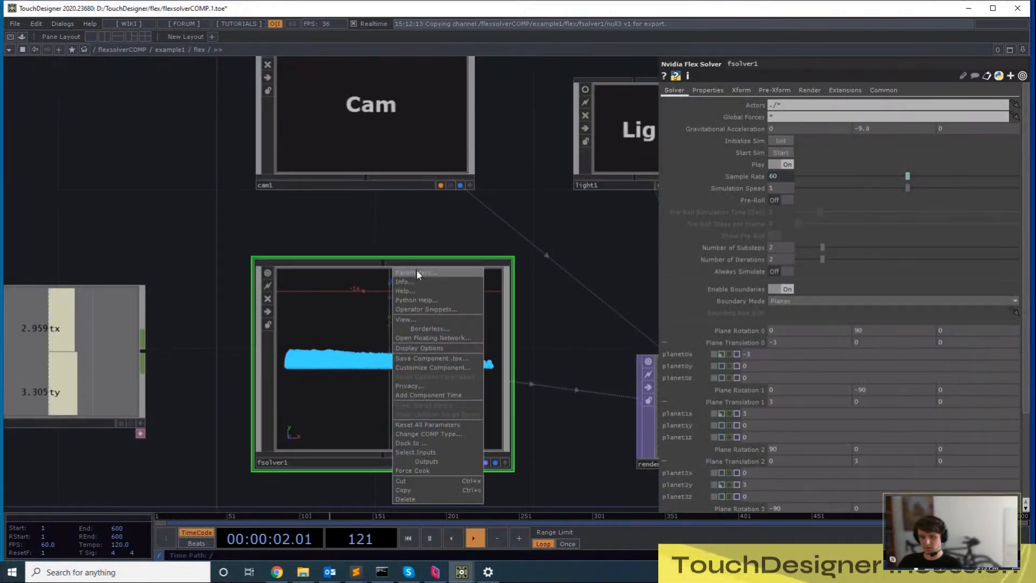
click(417, 271)
drag(364, 43, 650, 164)
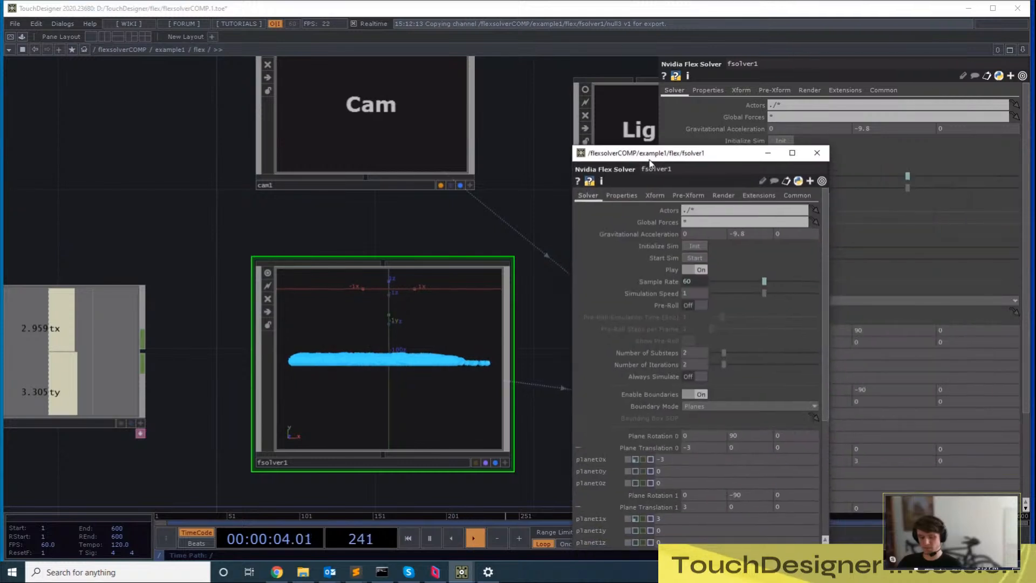
key(i)
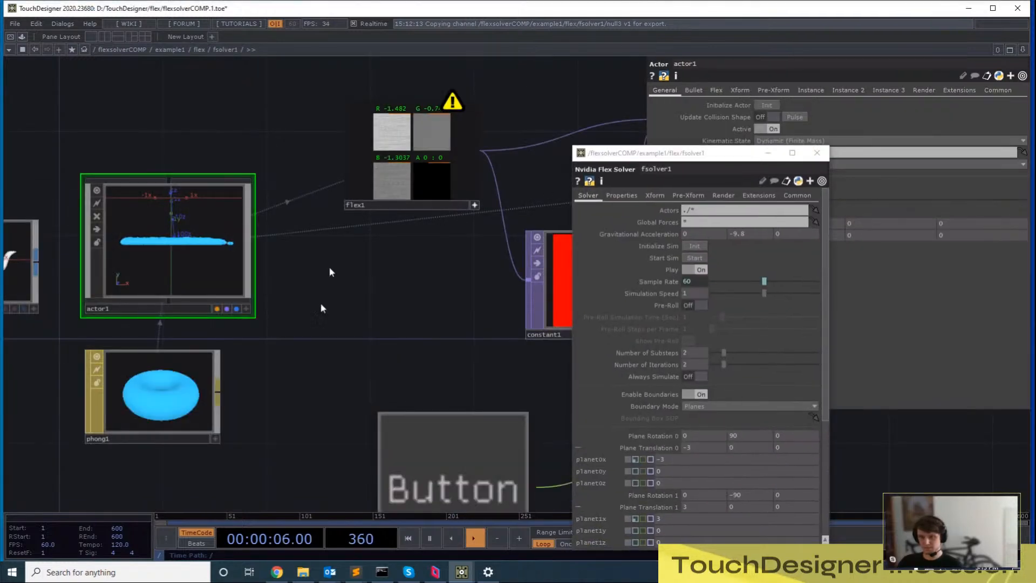
Trigger button1 with the solver parameters kept open and bring up constant1's parameters
drag(463, 334, 384, 221)
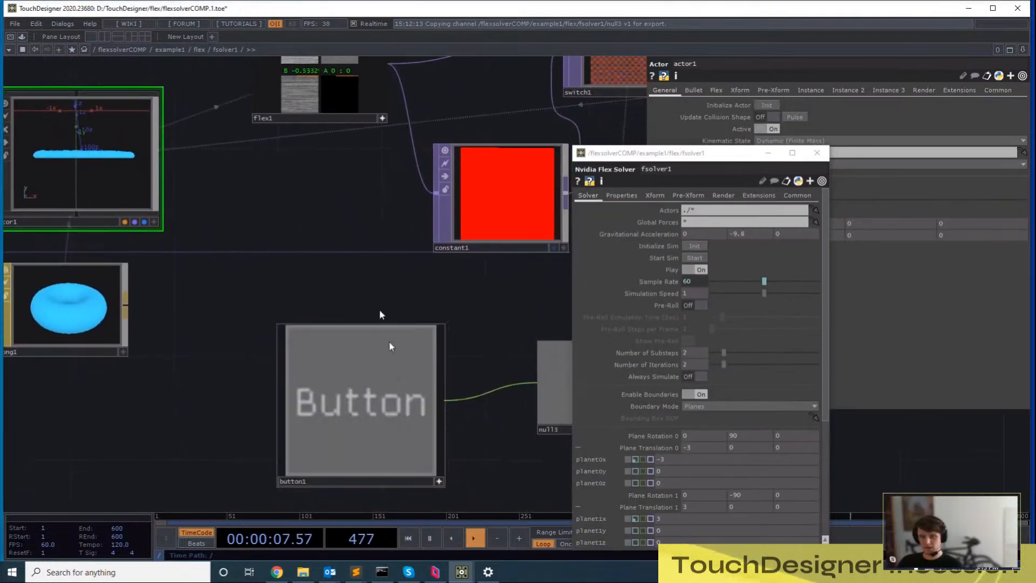
click(376, 398)
click(475, 195)
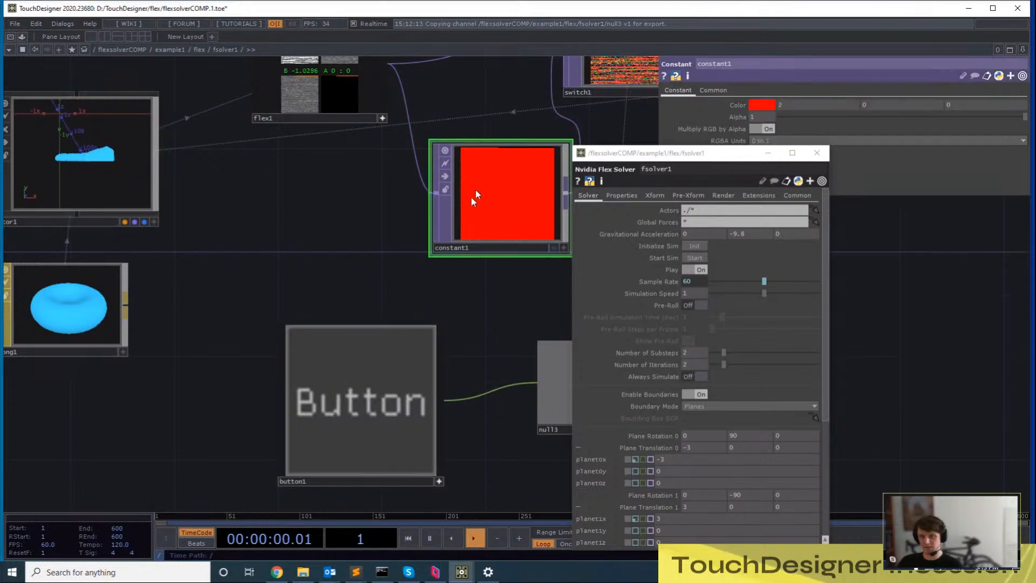
Trigger button1 repeatedly while watching actor1's fluid, and set constant1's green value to 5
click(345, 391)
click(345, 390)
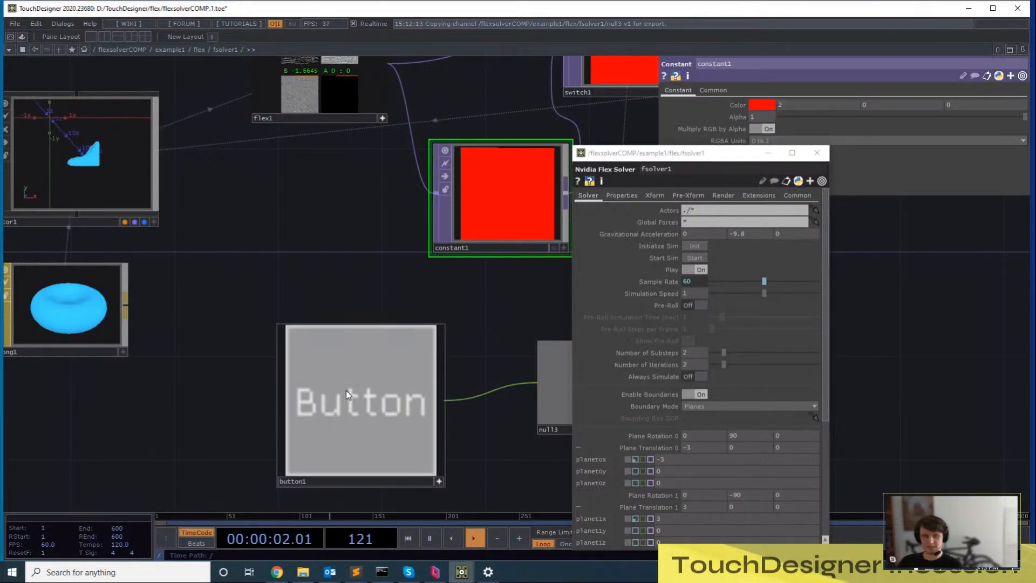
click(346, 390)
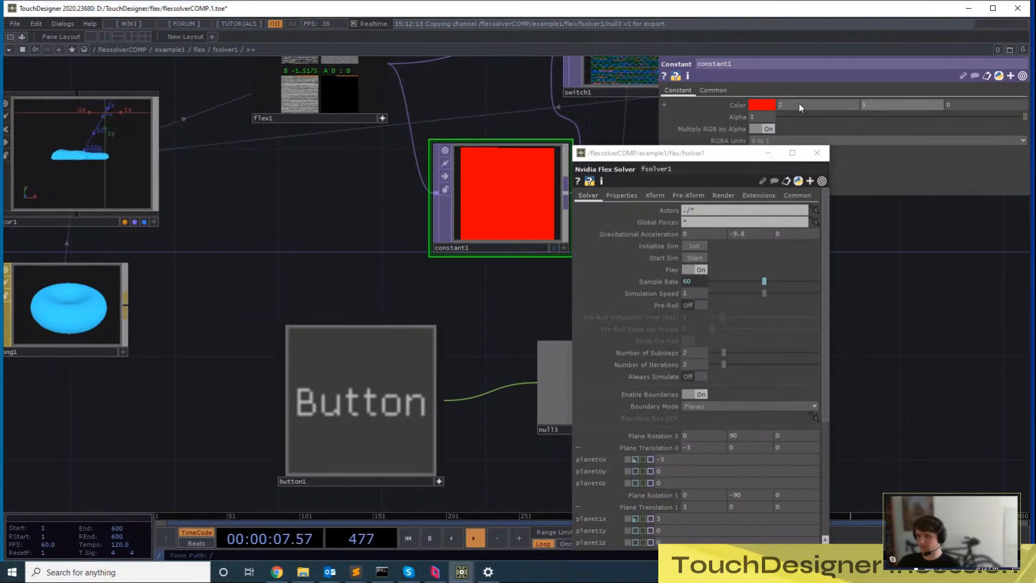
Set constant1's red value to 0 and trigger button1 repeatedly to test the vertical push on actor1's fluid
click(395, 397)
click(388, 394)
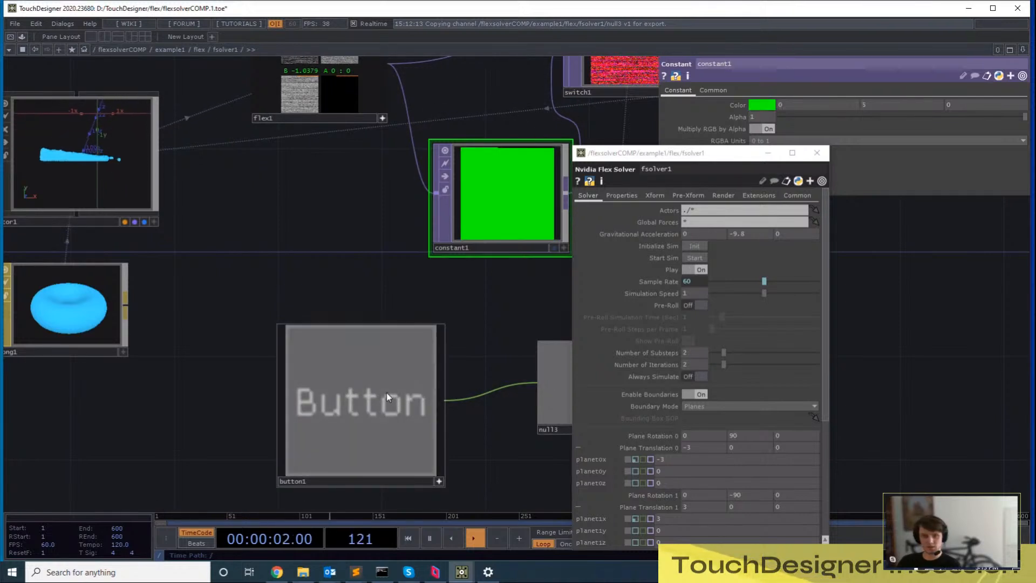
click(386, 393)
drag(194, 197, 270, 258)
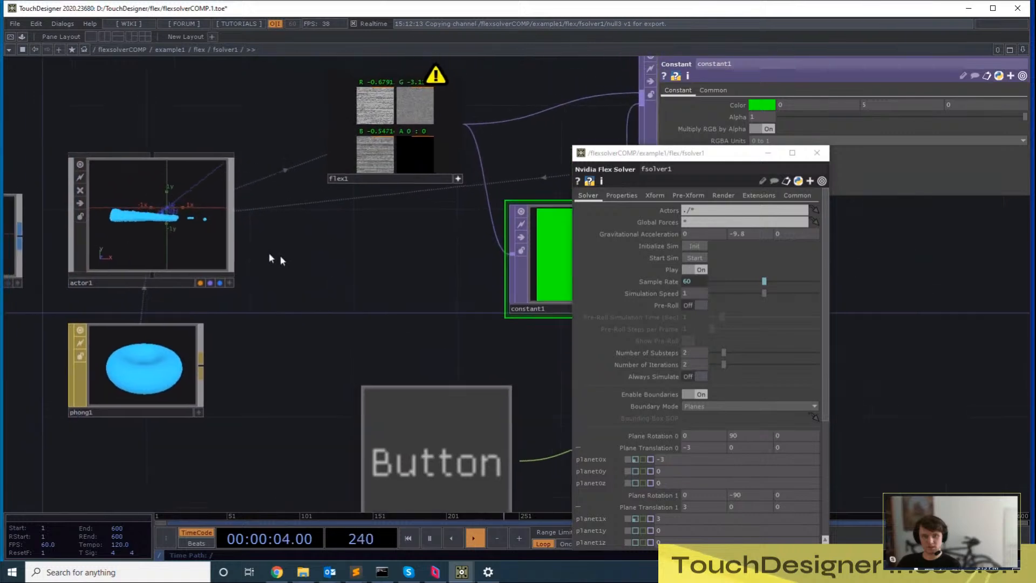
click(448, 454)
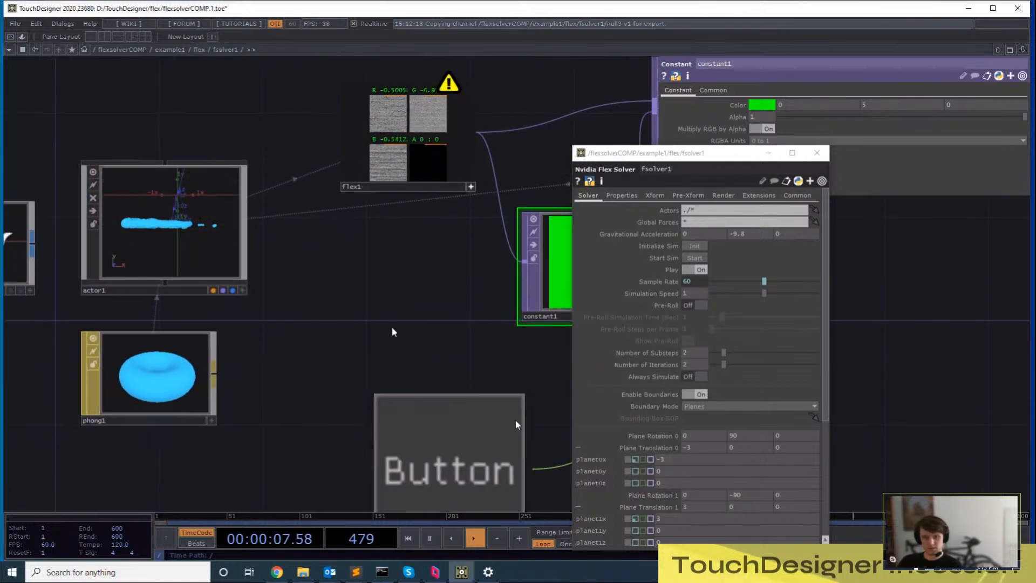
click(453, 455)
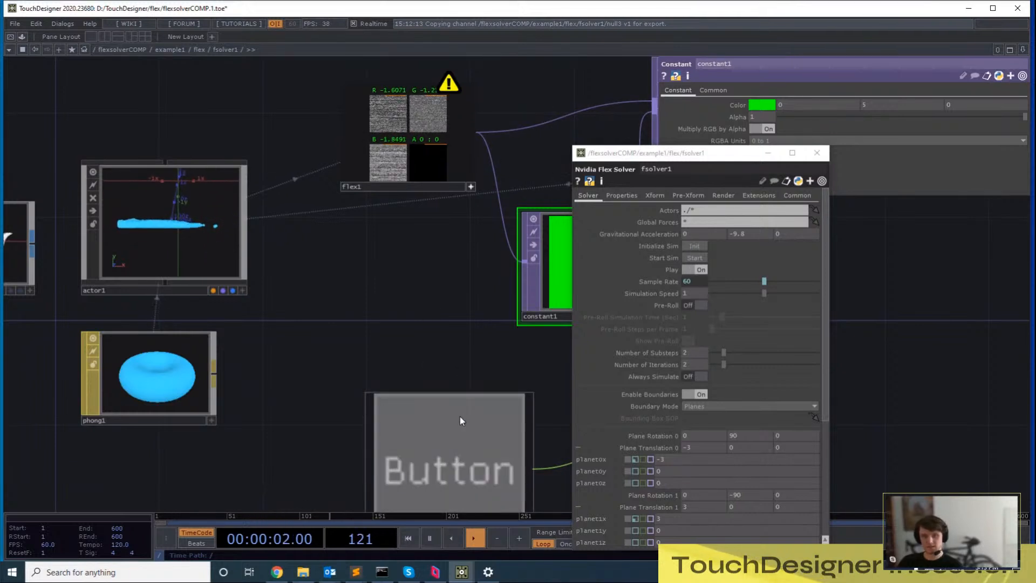
click(472, 460)
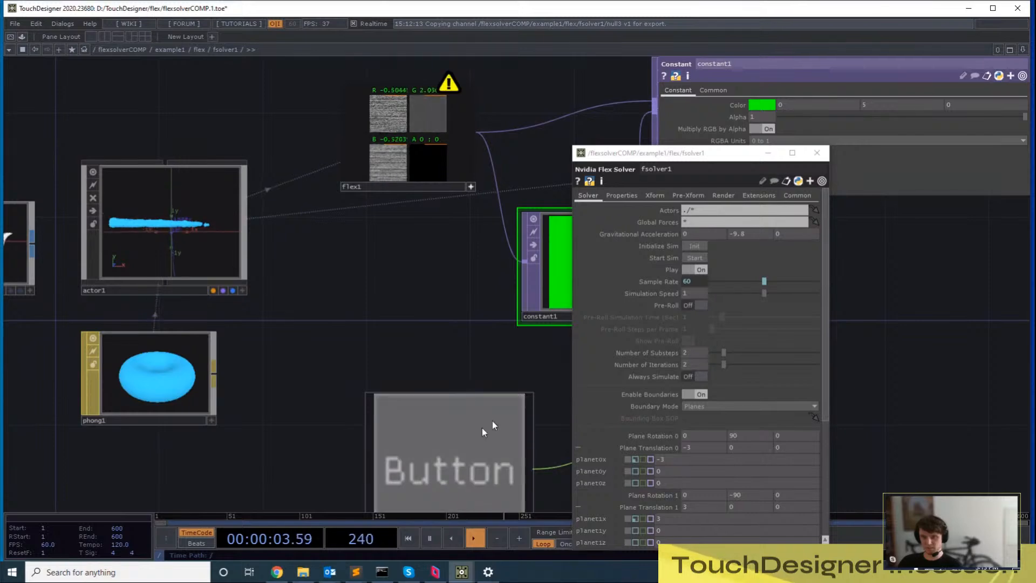
Inspect flex1, constant1 and switch1, and trigger button1 again while watching actor1's fluid
drag(492, 420, 331, 336)
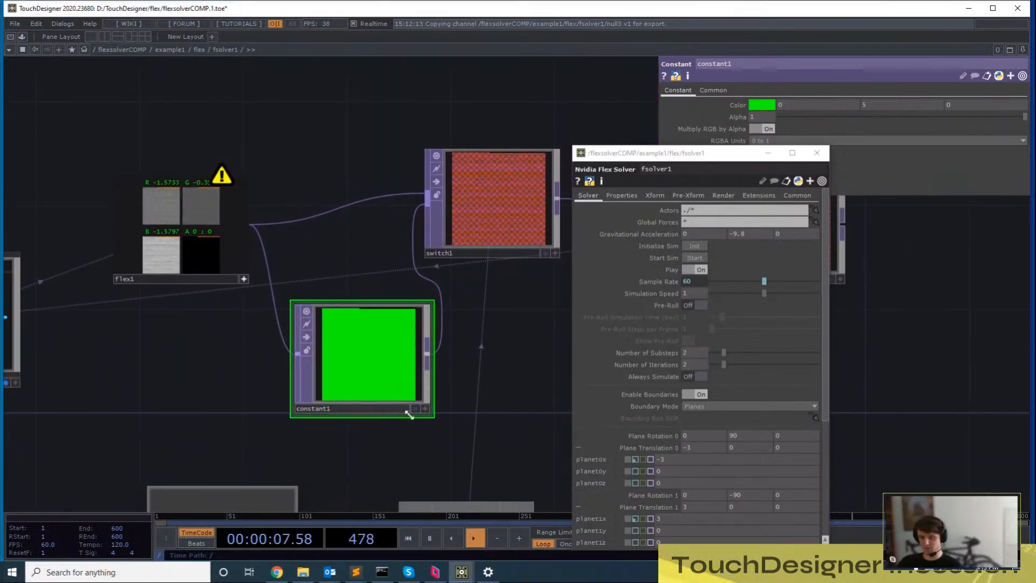
drag(330, 293, 360, 284)
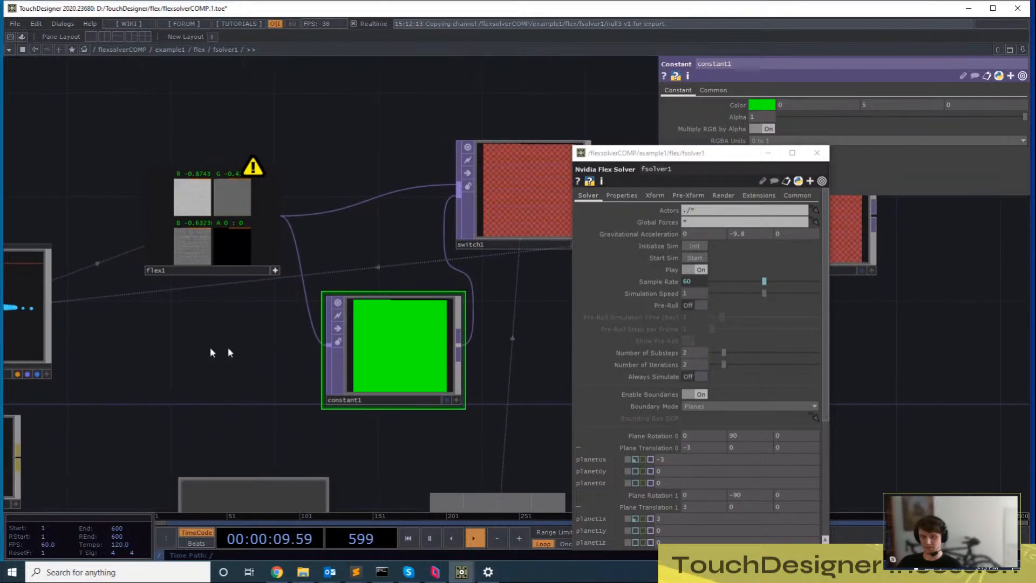
drag(227, 348, 277, 355)
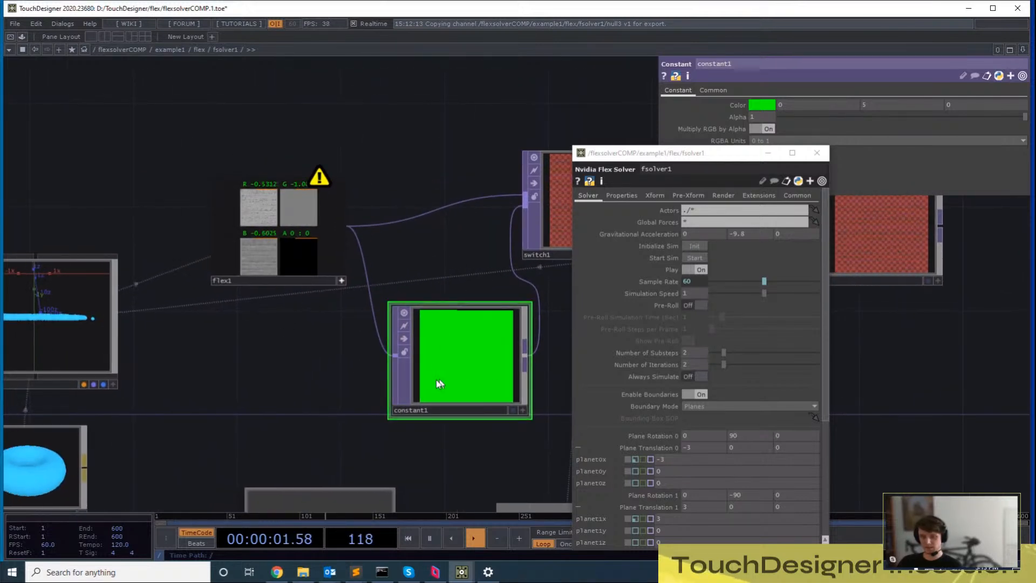
drag(233, 361, 381, 350)
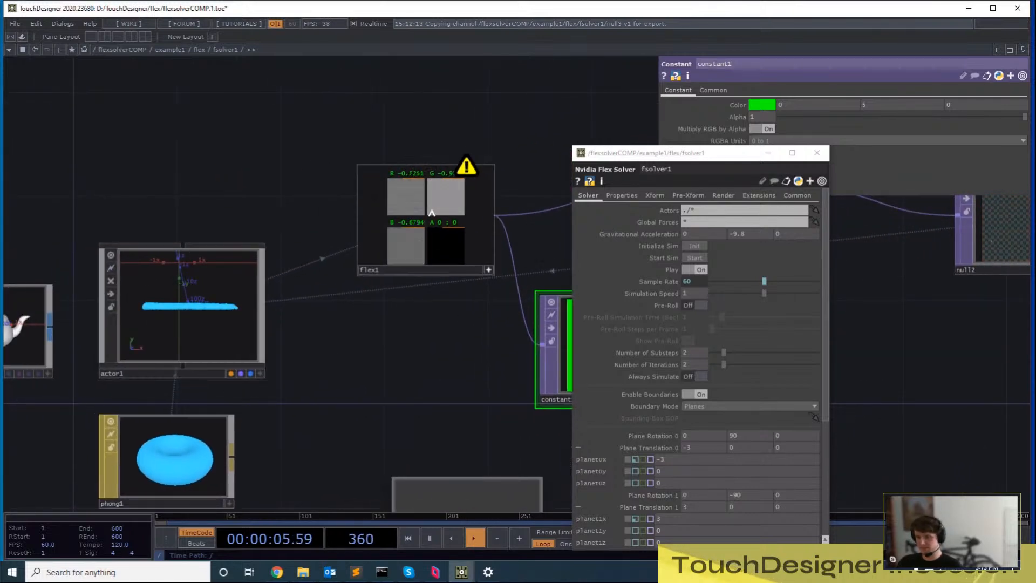
drag(396, 400, 352, 335)
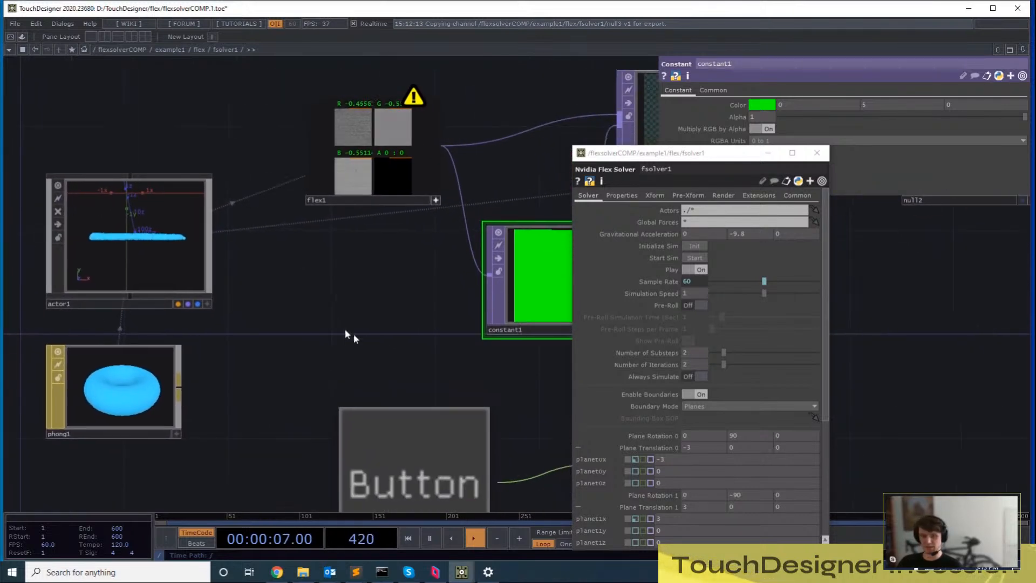
click(408, 472)
click(402, 472)
click(402, 473)
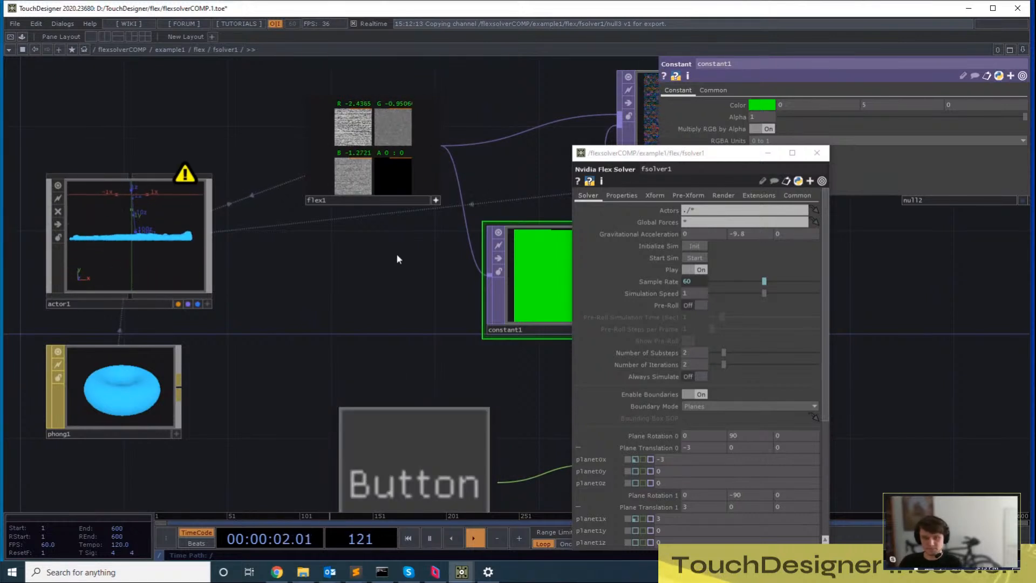
Move the floating fsolver1 parameter window aside to uncover constant1 and null3 in the network
drag(704, 156, 854, 94)
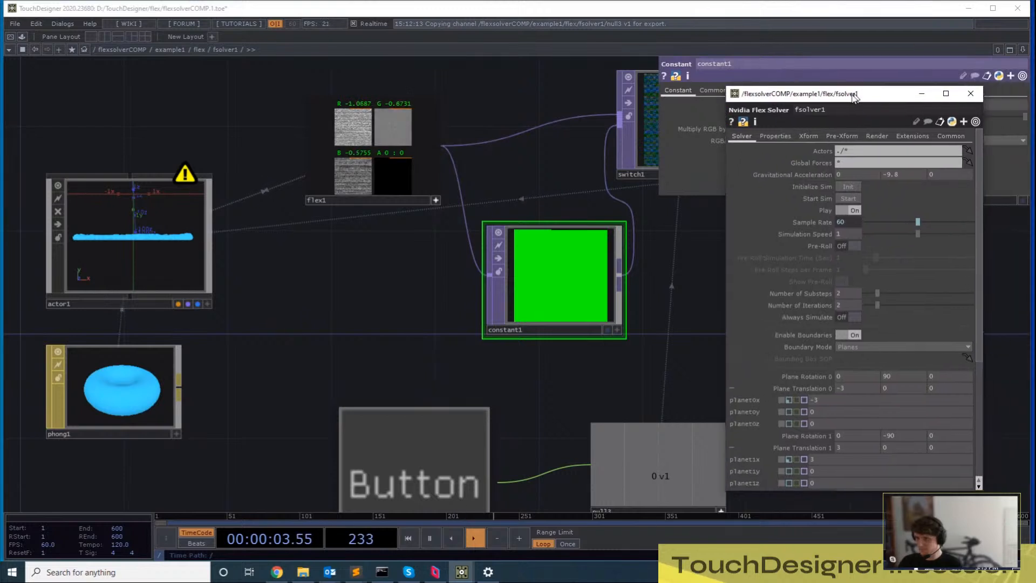
drag(350, 295, 299, 307)
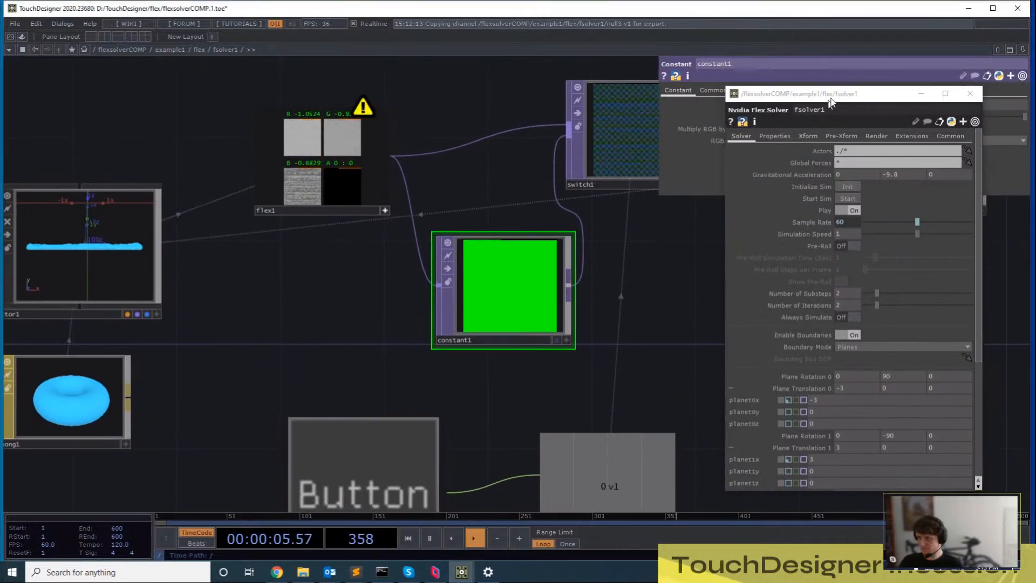
drag(835, 94, 871, 106)
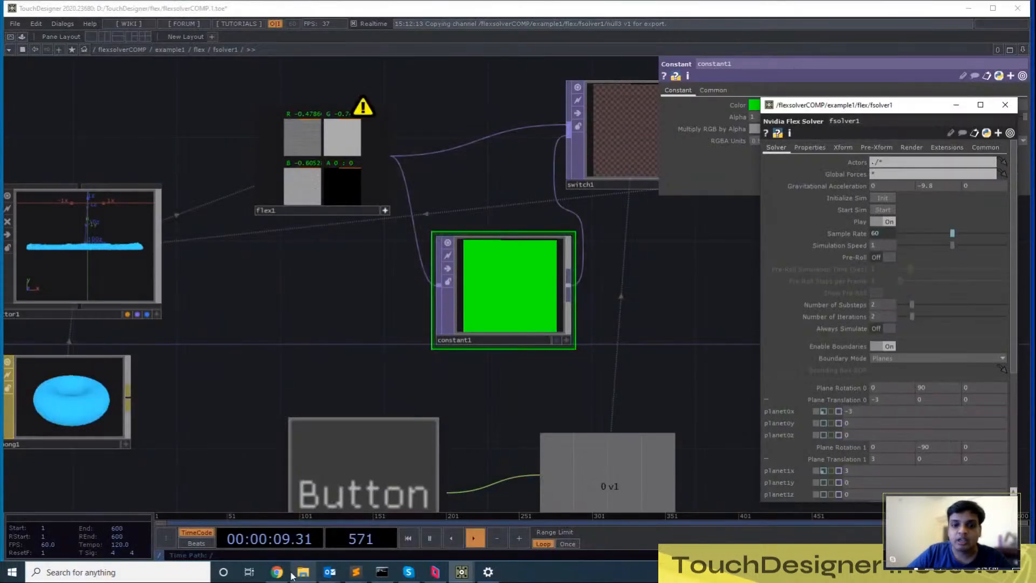
Turn off flex1's active viewer mode
click(296, 327)
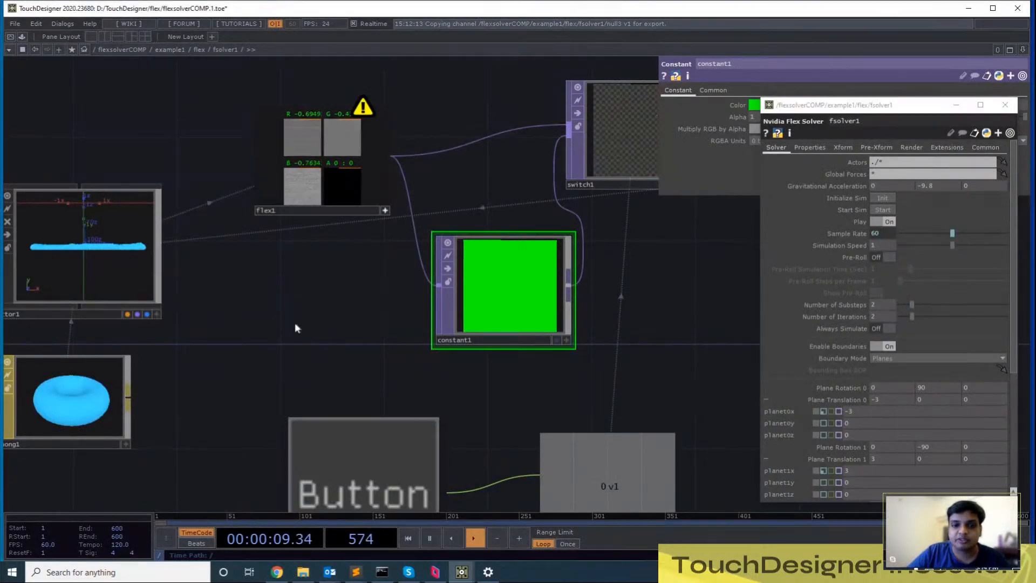
drag(317, 342, 317, 400)
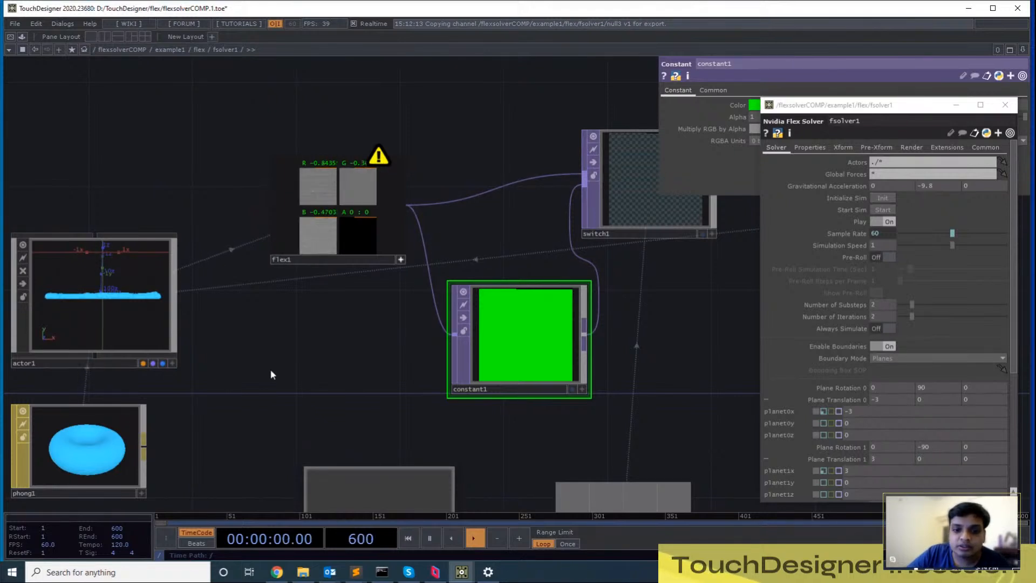
drag(291, 403, 262, 454)
drag(338, 414, 423, 380)
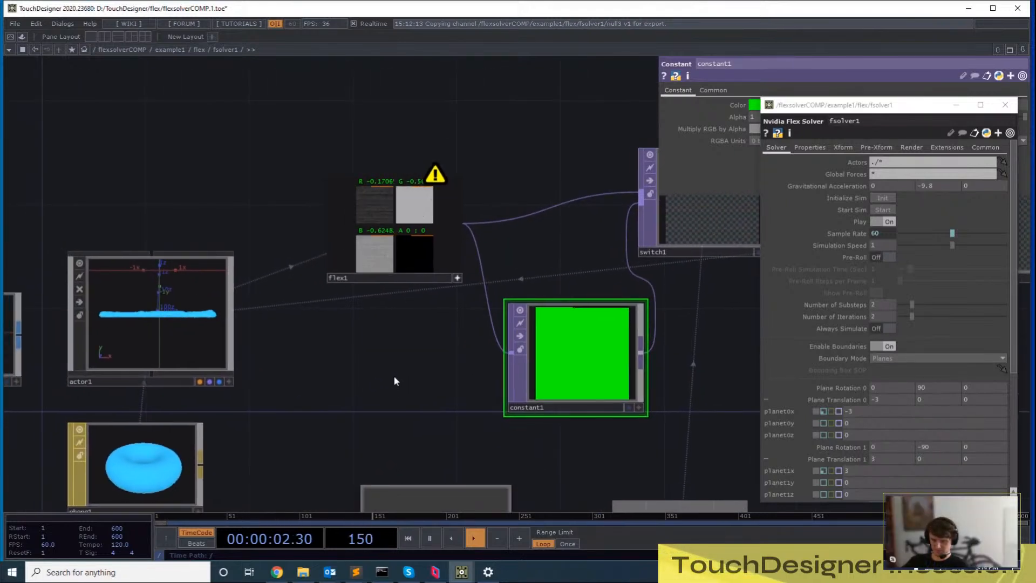
click(457, 279)
Add a Force component in the empty area above flex1
drag(485, 347, 476, 373)
drag(384, 397, 344, 399)
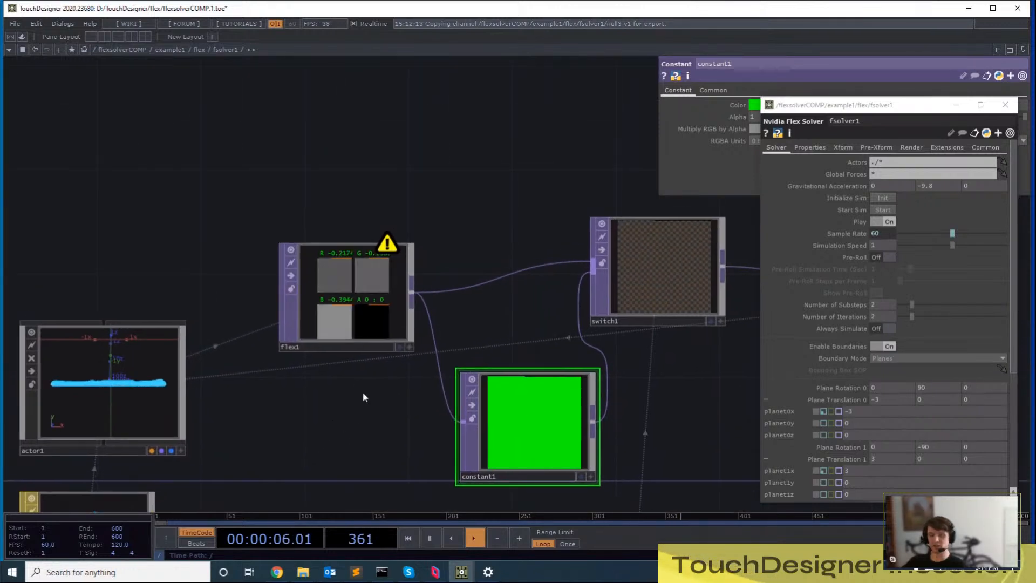
drag(457, 242, 462, 320)
key(Tab)
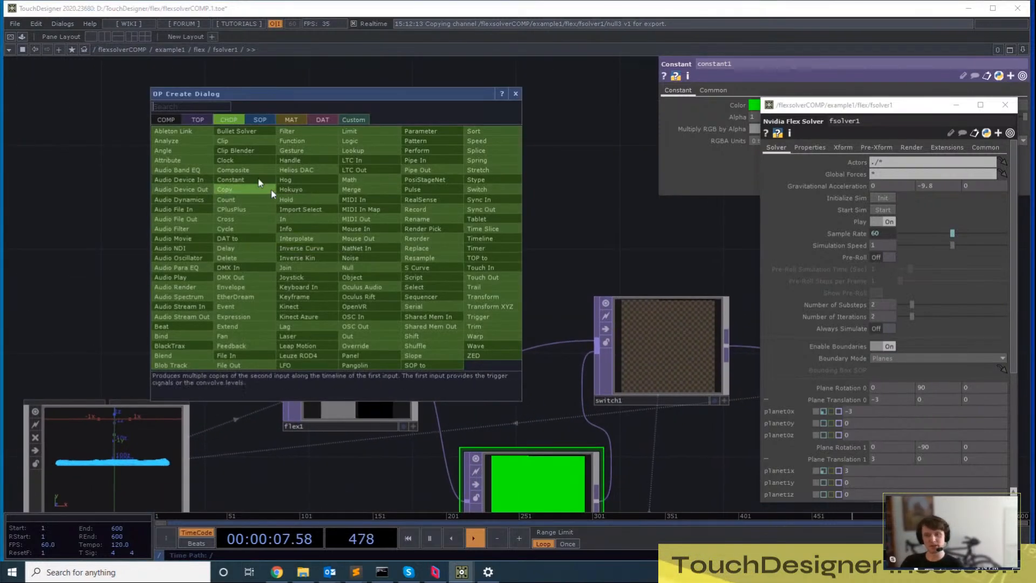
click(172, 120)
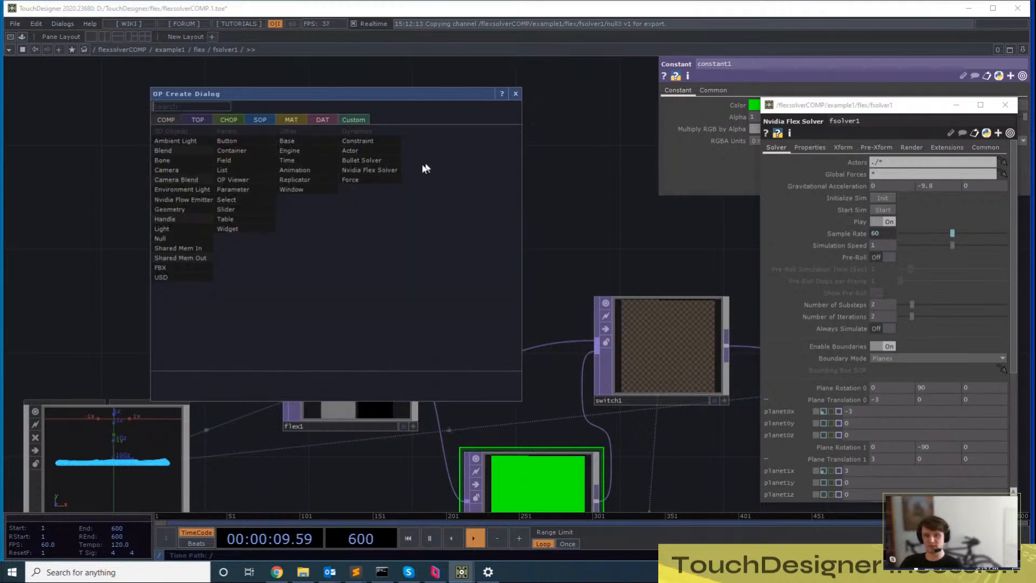
click(371, 182)
click(347, 212)
drag(585, 197, 549, 178)
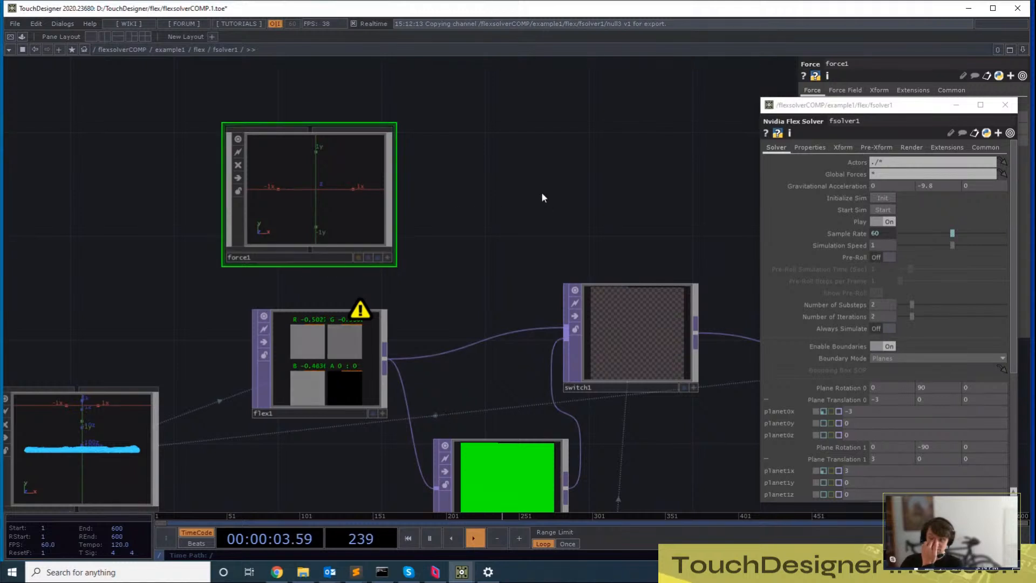
Trigger button1 with the Force component in the network and watch actor1's fluid
drag(469, 246, 569, 161)
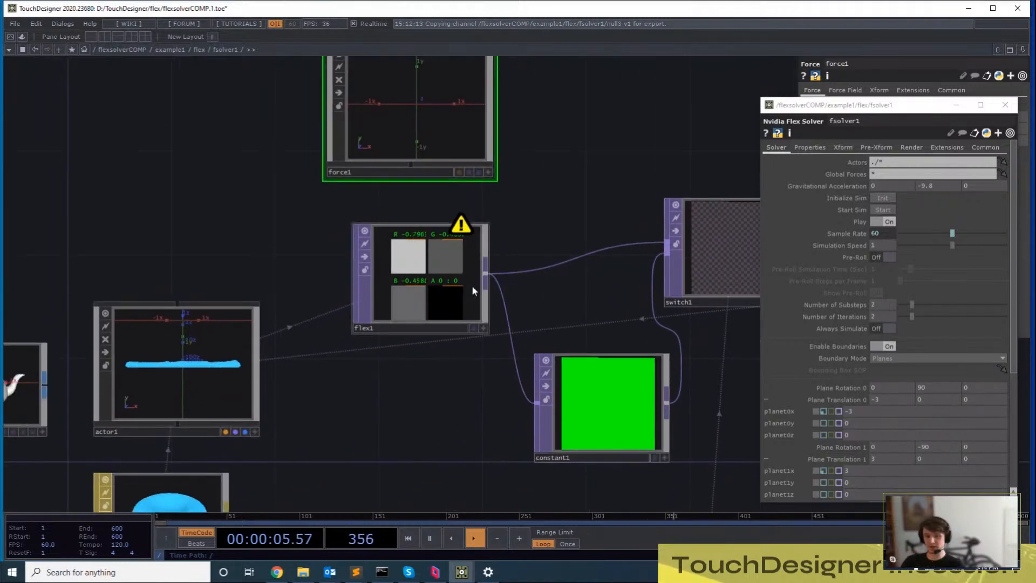
drag(562, 277, 487, 199)
drag(665, 380, 696, 295)
click(438, 425)
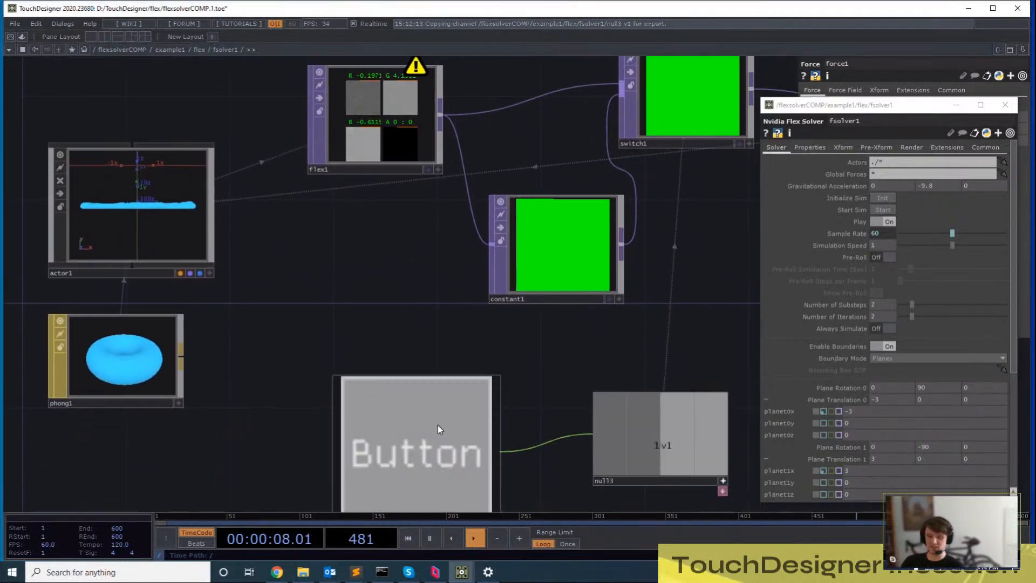
click(438, 425)
click(438, 425)
Delete the Force component force1 and bring up actor1's parameters
drag(380, 266, 344, 346)
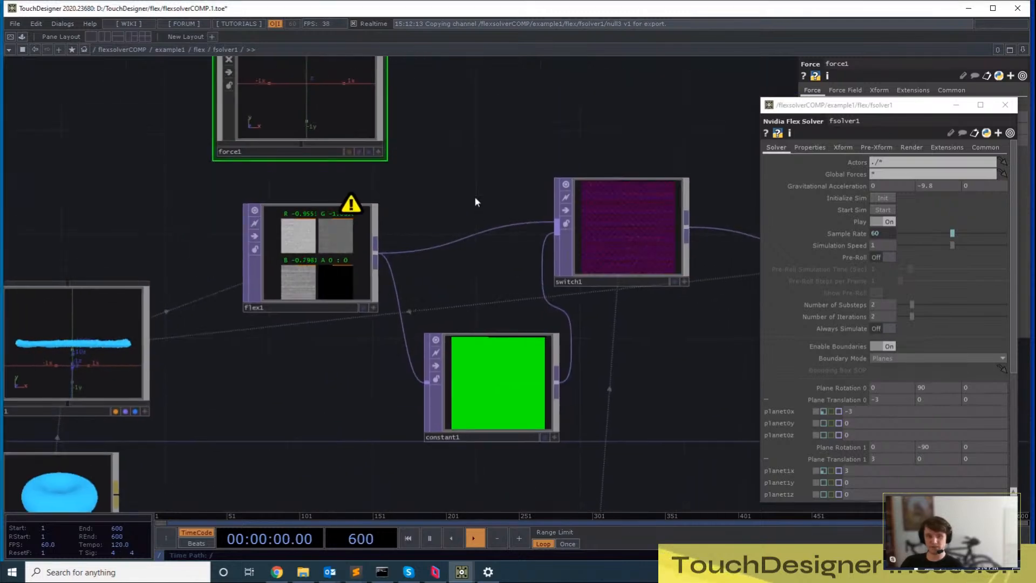
key(Delete)
drag(224, 207, 345, 151)
click(253, 310)
drag(445, 435, 340, 392)
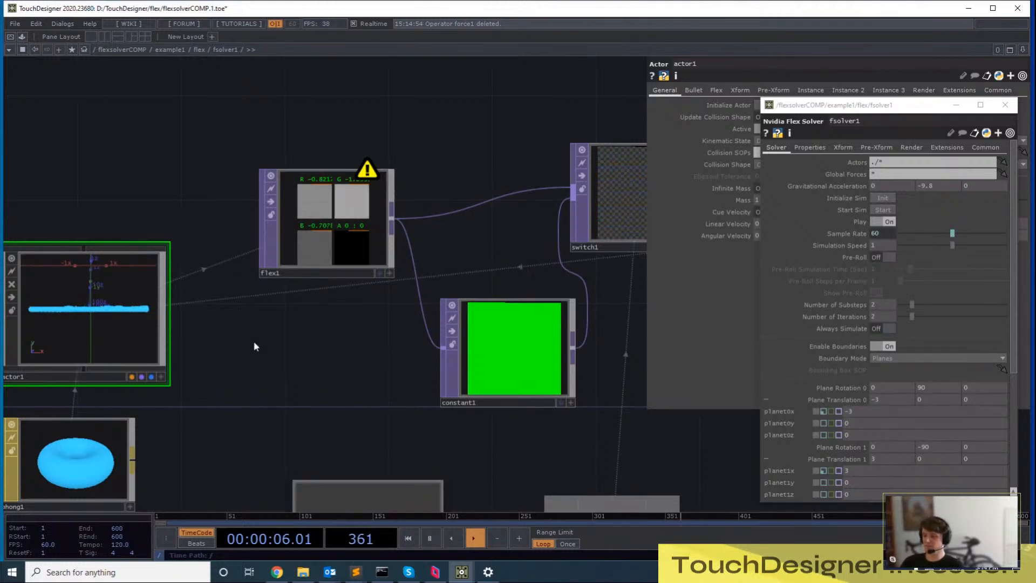
Bring up constant1's parameters and review its connections between flex1 and switch1
drag(540, 249, 534, 339)
right_drag(534, 339, 533, 345)
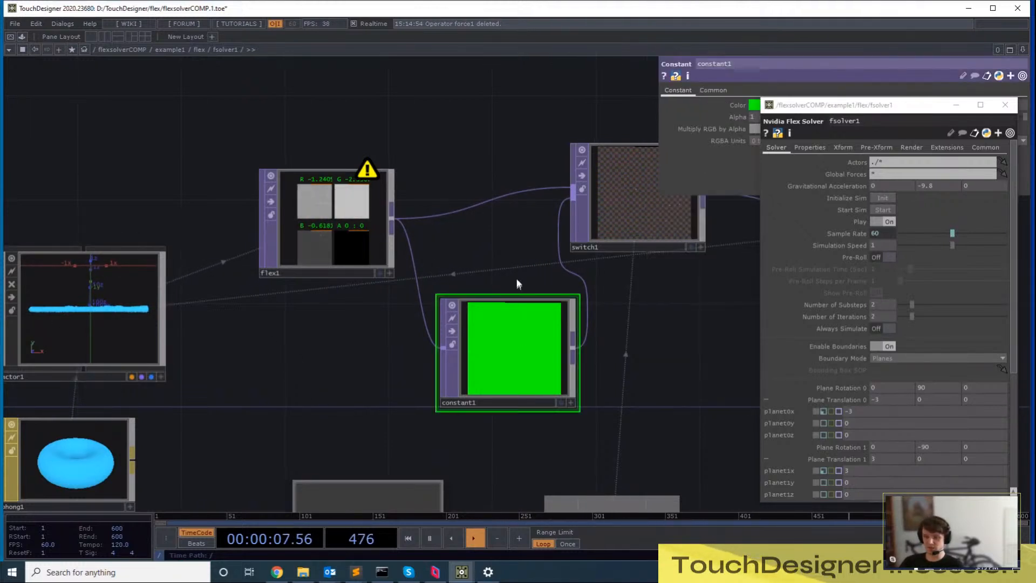
drag(517, 279, 506, 293)
right_drag(493, 275, 476, 427)
drag(671, 345, 647, 291)
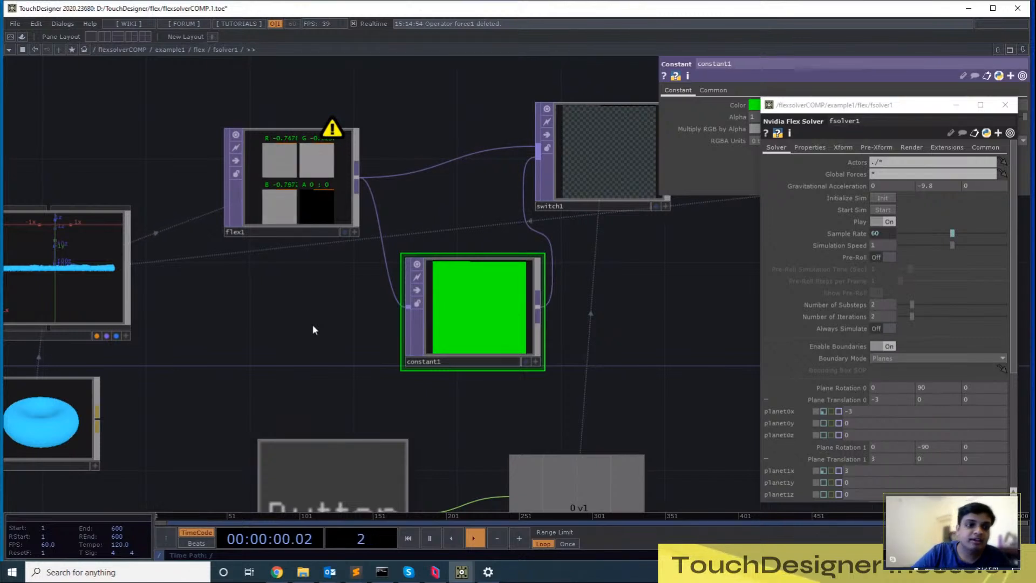
drag(668, 347, 585, 368)
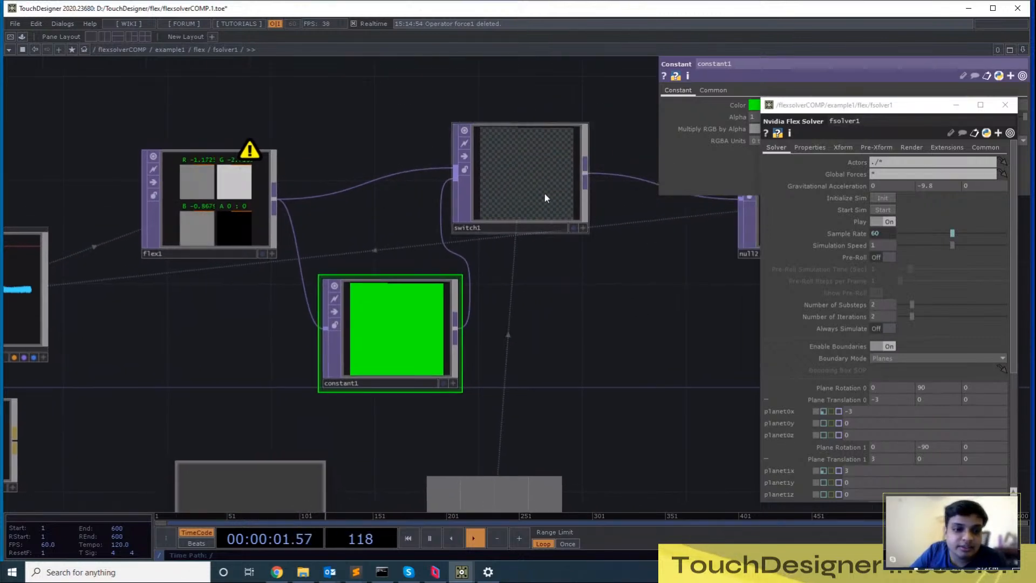
Line switch1 up with flex1 and place constant1 just below the wire between them
drag(545, 195, 597, 194)
drag(596, 346, 587, 381)
drag(395, 355, 395, 304)
drag(561, 230, 587, 282)
drag(609, 326, 552, 326)
drag(539, 271, 565, 245)
drag(609, 366, 609, 372)
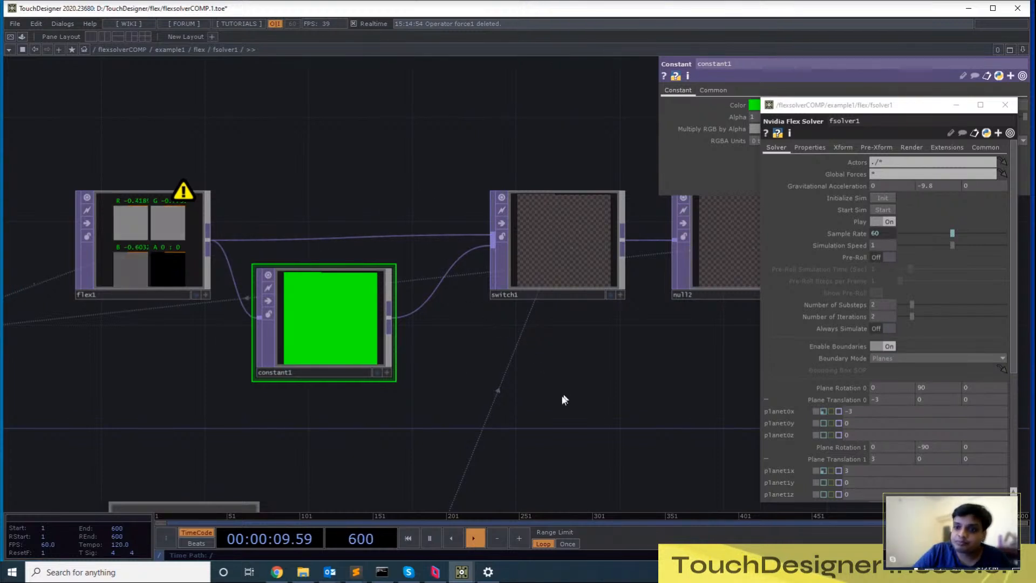
Shift switch1 and null2 slightly closer to flex1 and center constant1 between flex1 and switch1
drag(562, 400, 492, 415)
drag(468, 282, 443, 282)
drag(633, 297, 607, 297)
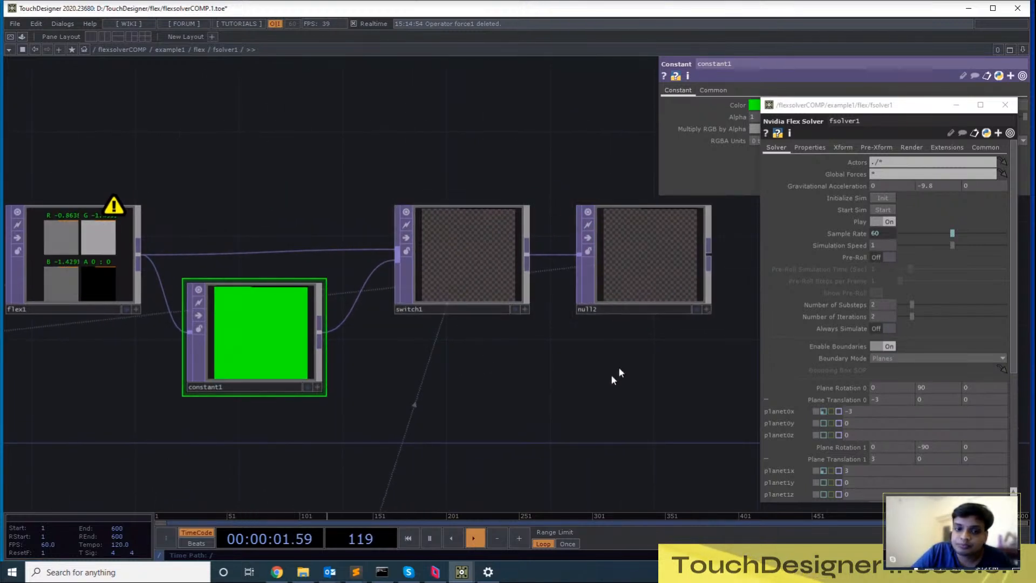
drag(619, 367, 678, 337)
drag(331, 289, 356, 289)
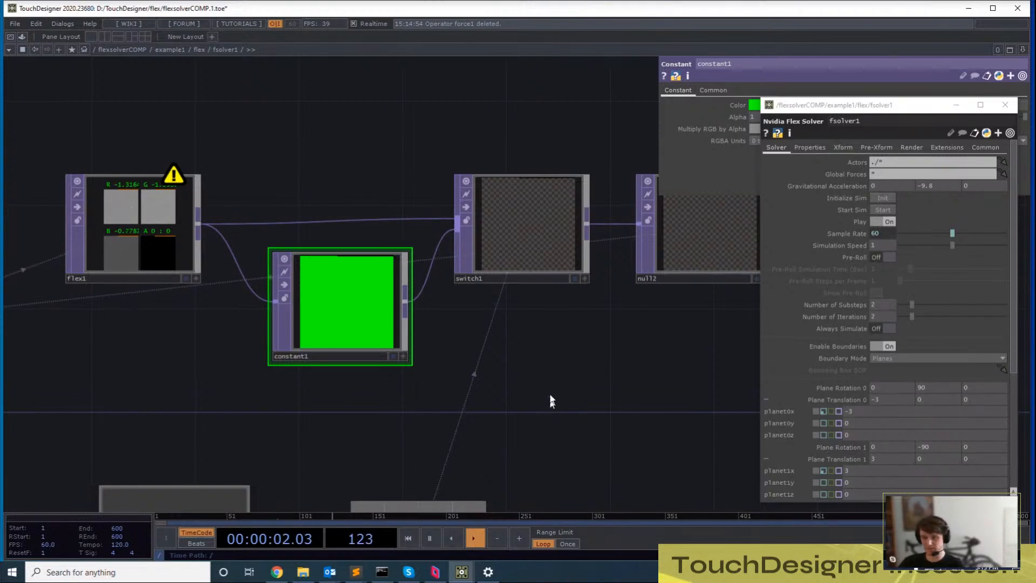
Return to the parent flex network and view fsolver1 with its camera, light and render nodes
key(u)
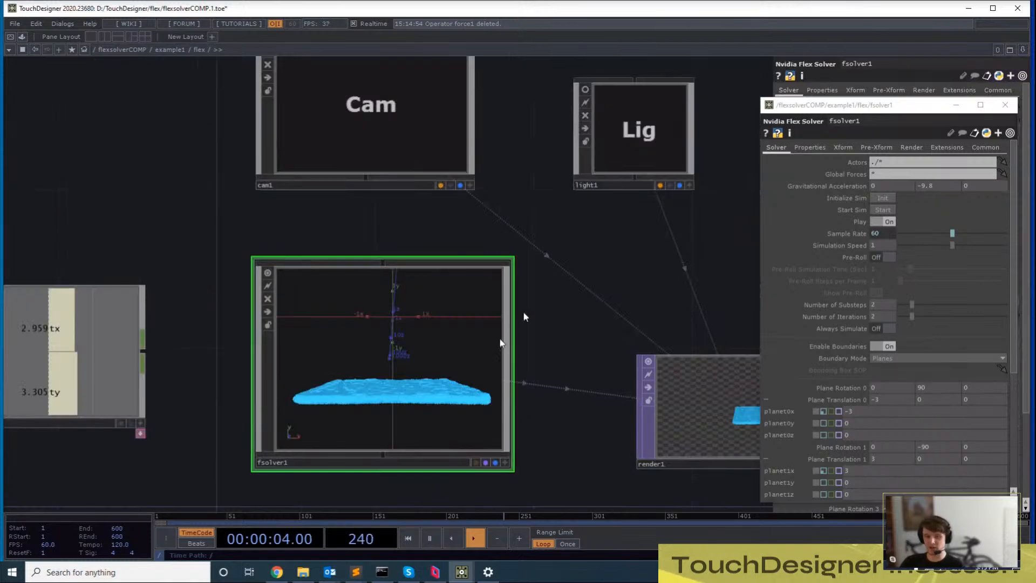
scroll(587, 340, down, 3)
scroll(557, 346, up, 2)
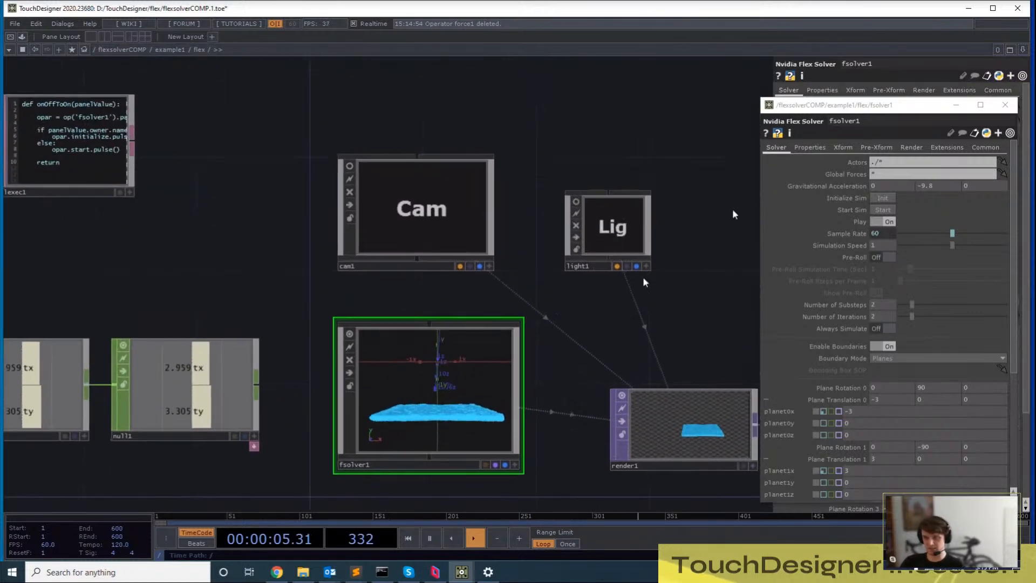
Close fsolver1's floating parameter window and show its Properties parameters beside the network instead
click(813, 148)
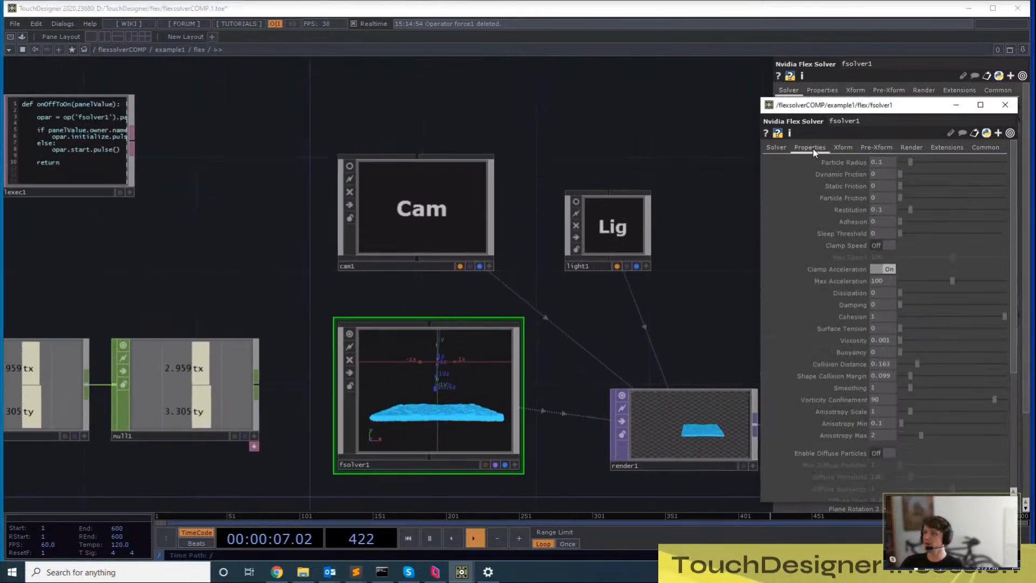
click(1005, 105)
click(822, 90)
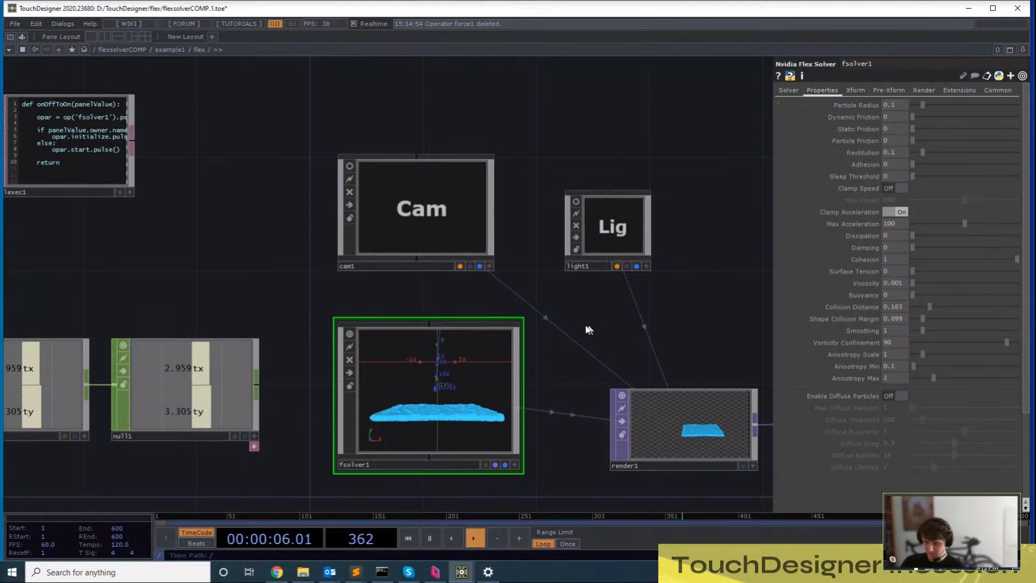
Go back and forth between the parent flex network and fsolver1's inner network, examining fsolver1 and the feedback nodes around actor1
key(i)
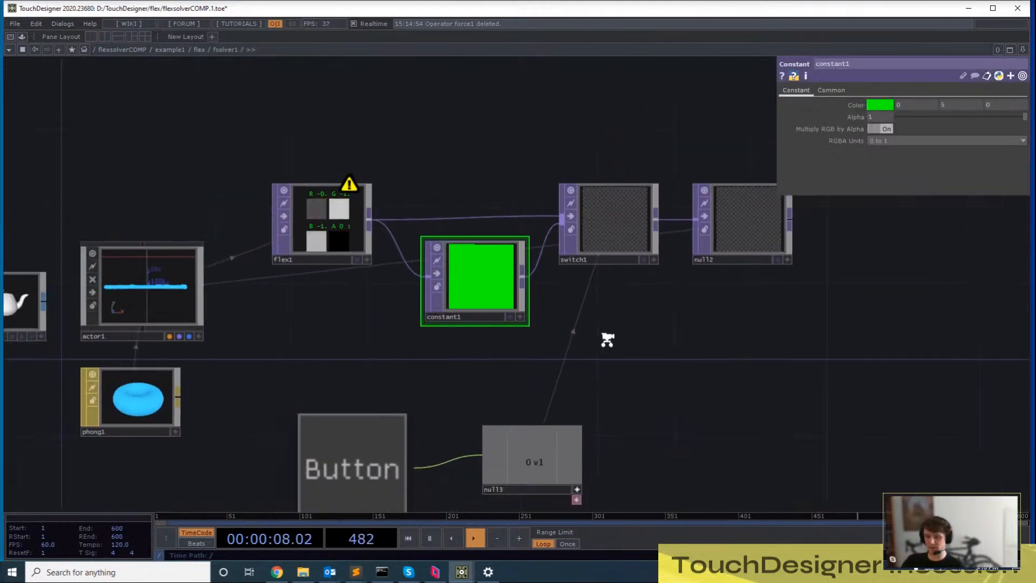
drag(608, 339, 709, 196)
drag(548, 199, 620, 300)
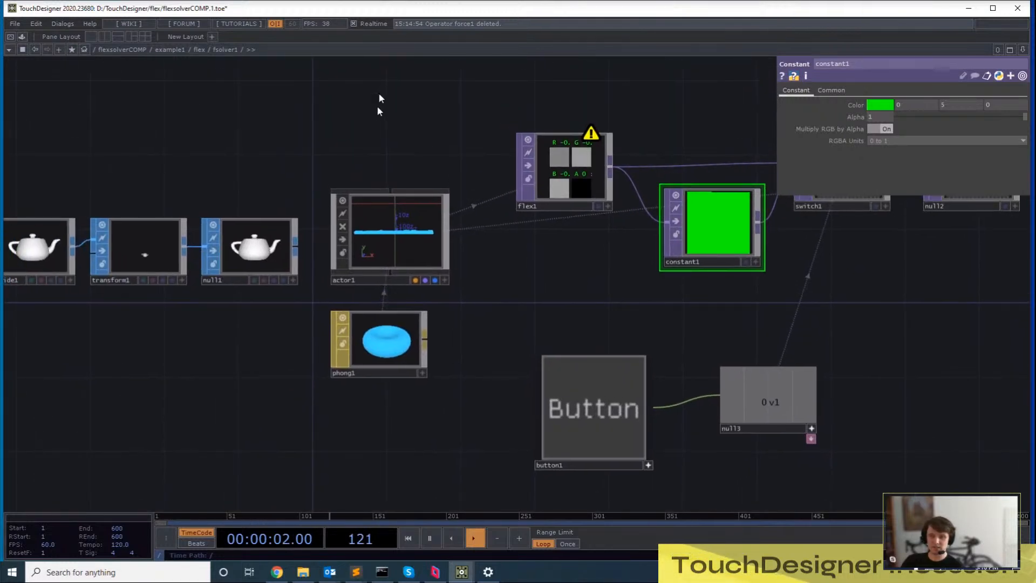
key(u)
drag(521, 290, 498, 329)
scroll(497, 329, up, 3)
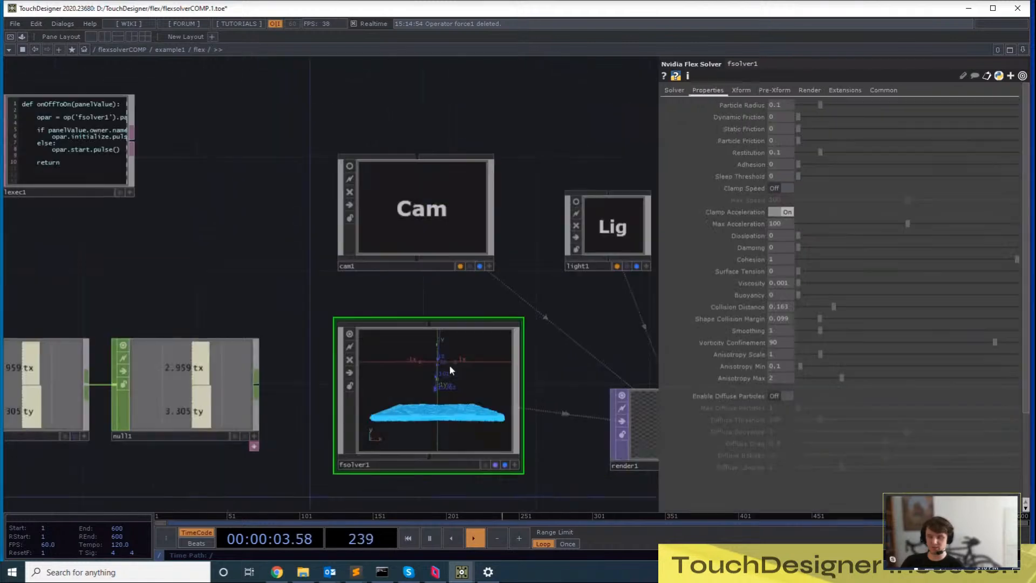
drag(602, 321, 563, 351)
key(i)
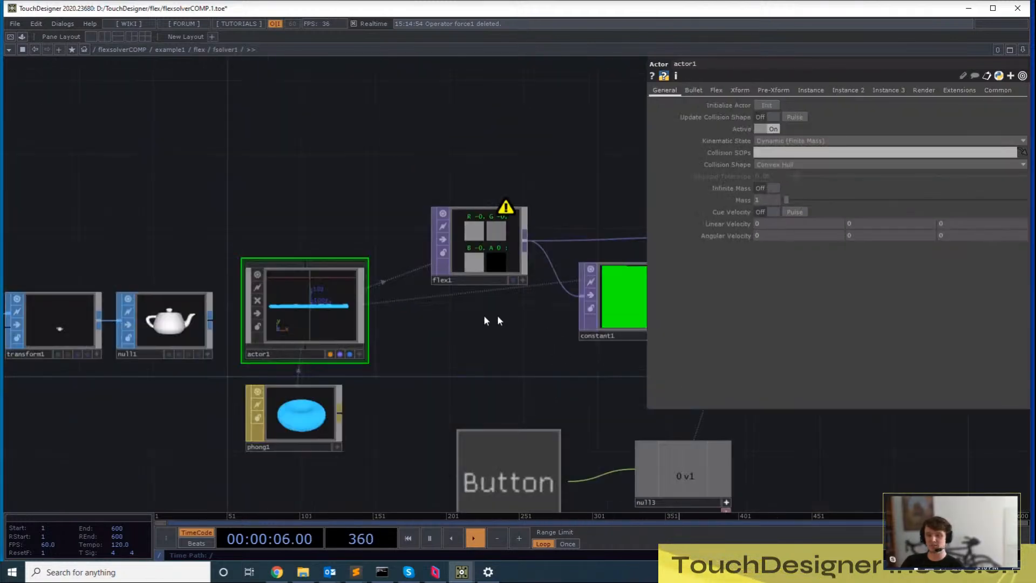
key(u)
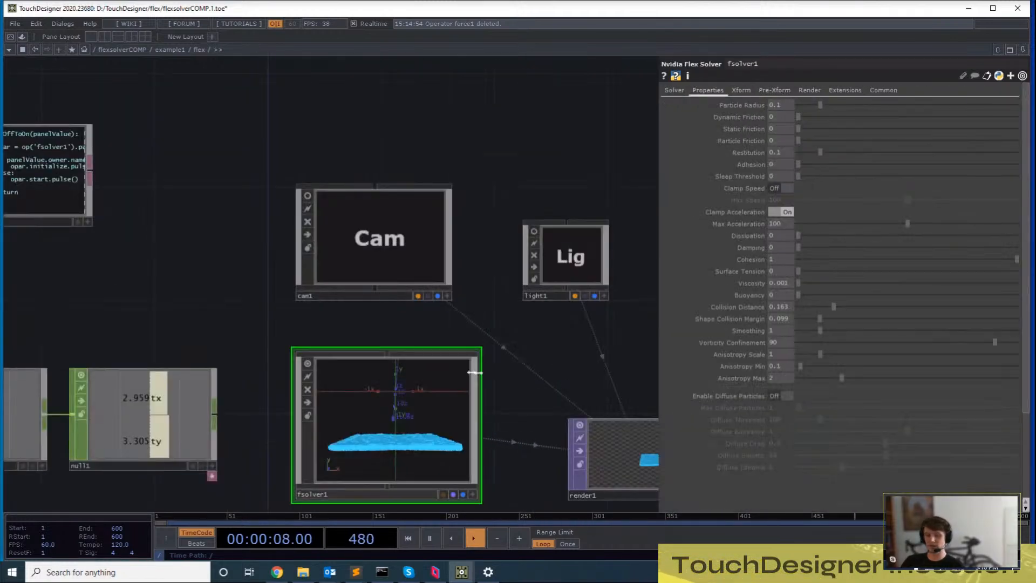
key(i)
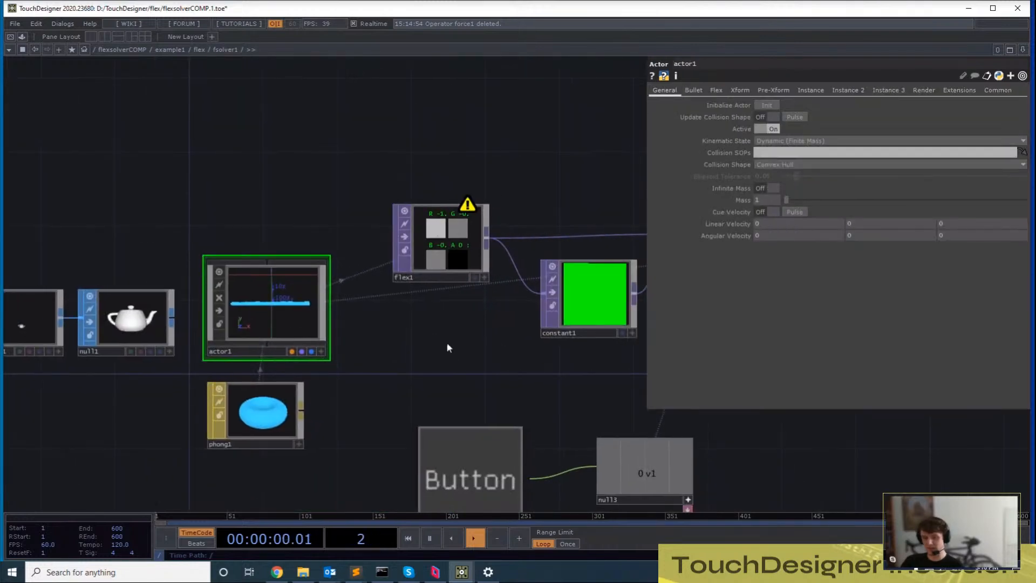
Tidy the trigger nodes inside fsolver1 by placing button1 below flex1 and null3 directly below constant1
drag(421, 319, 340, 270)
click(408, 451)
right_drag(660, 485, 442, 367)
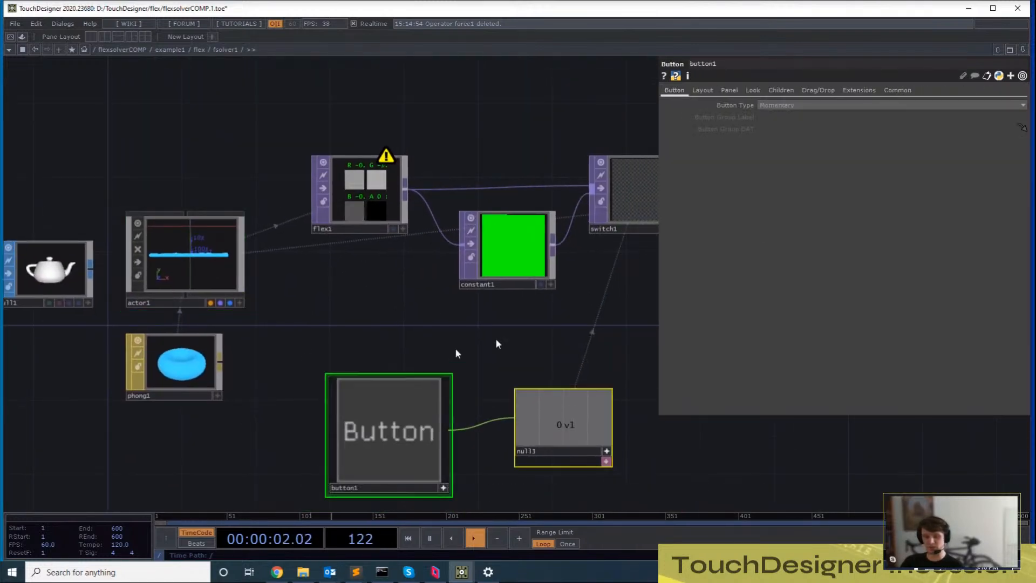
click(624, 422)
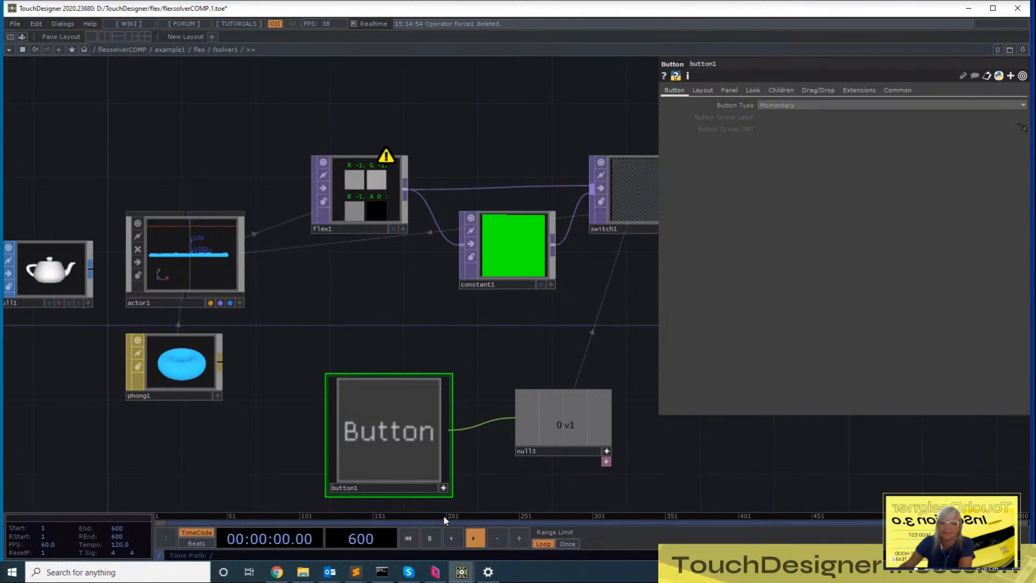
drag(411, 444, 393, 426)
drag(605, 458, 550, 458)
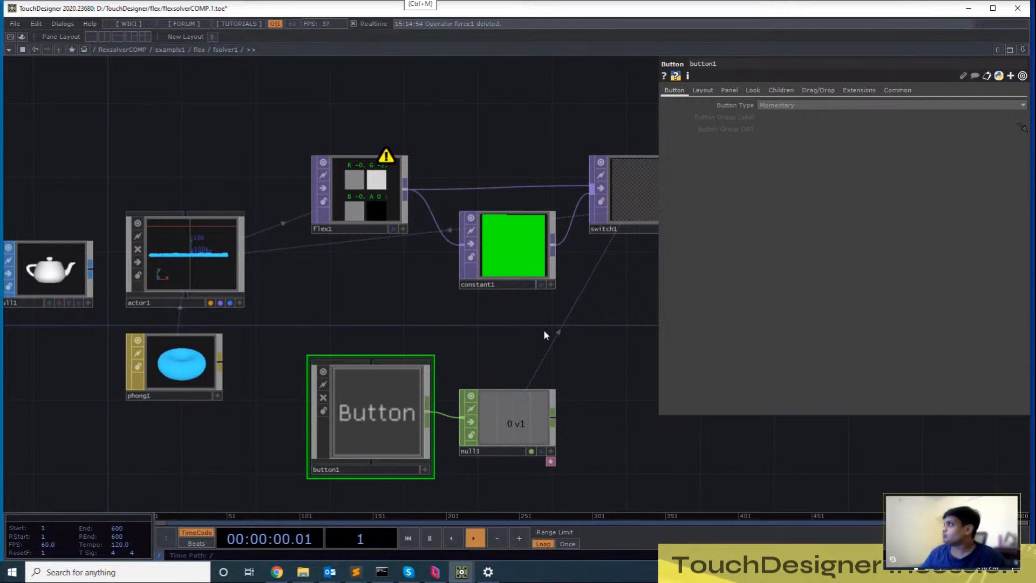
Review the whole chain from actor1 through switch1 to null2, including the button trigger, and return to the parent flex network
drag(628, 360, 611, 379)
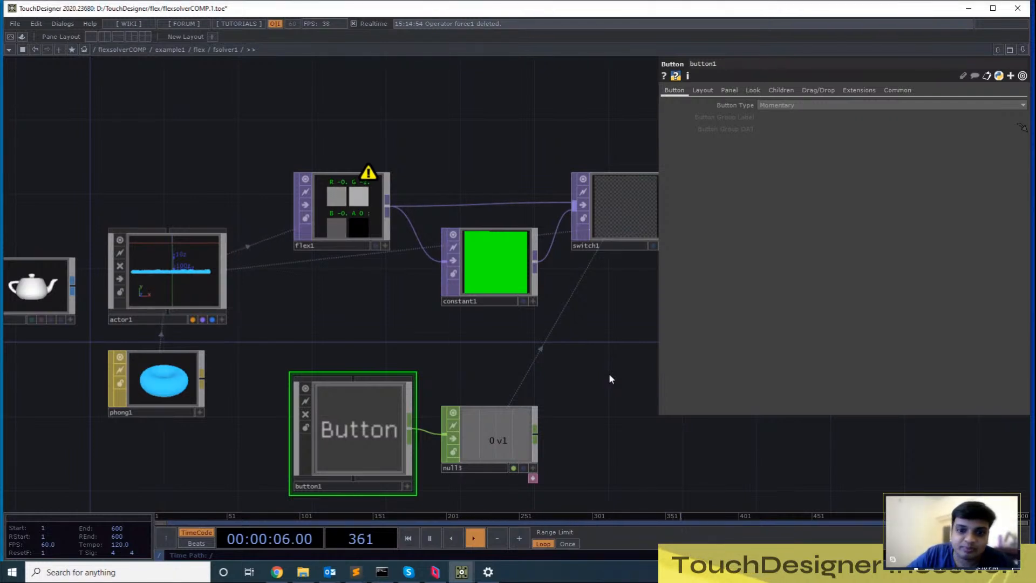
drag(598, 383, 511, 416)
right_drag(192, 139, 610, 356)
mouse_move(652, 485)
middle_down()
mouse_move(609, 424)
mouse_move(646, 466)
middle_up()
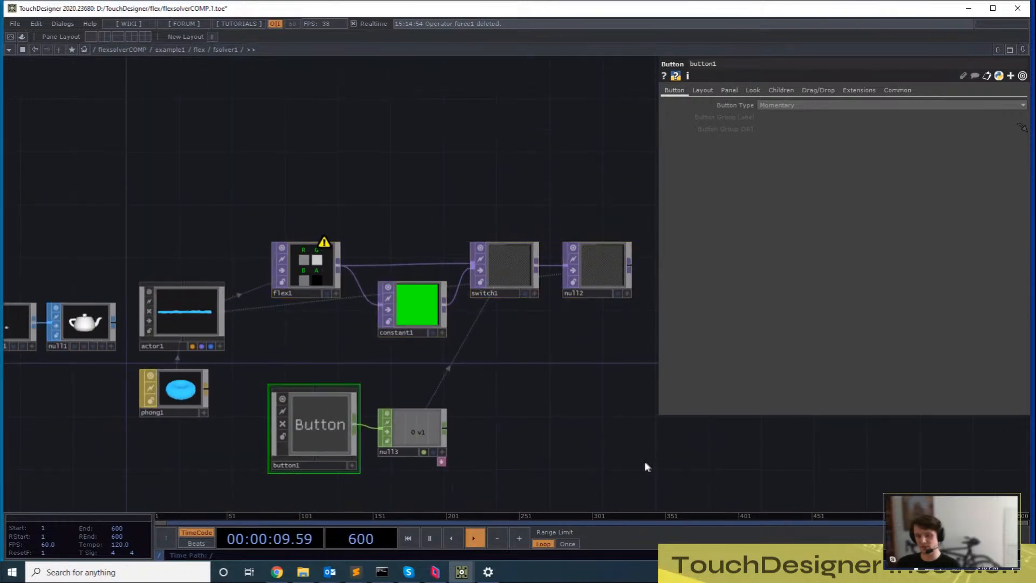
right_drag(649, 468, 274, 167)
click(647, 450)
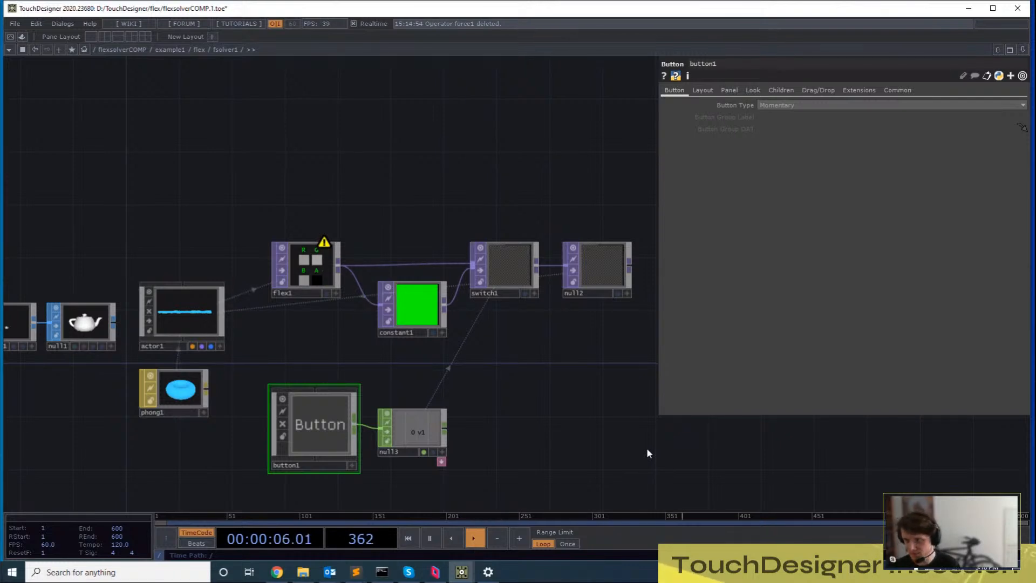
click(201, 324)
drag(231, 232, 273, 236)
key(u)
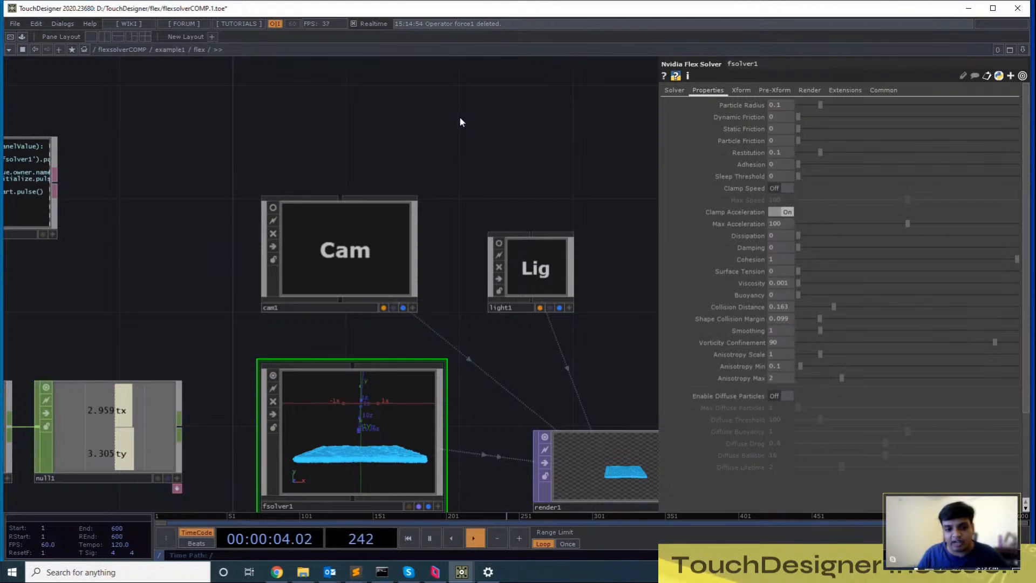
scroll(460, 122, down, 3)
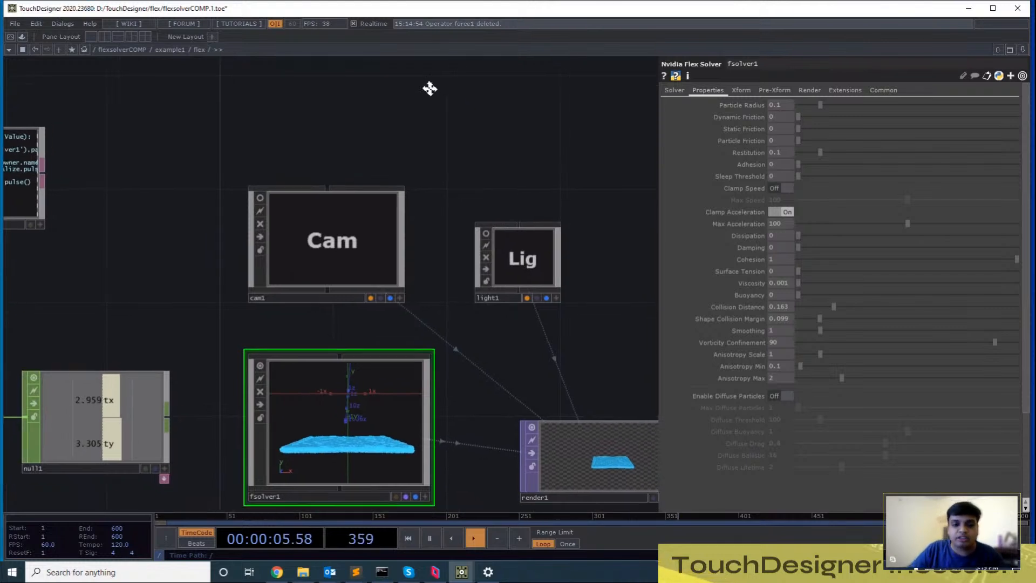